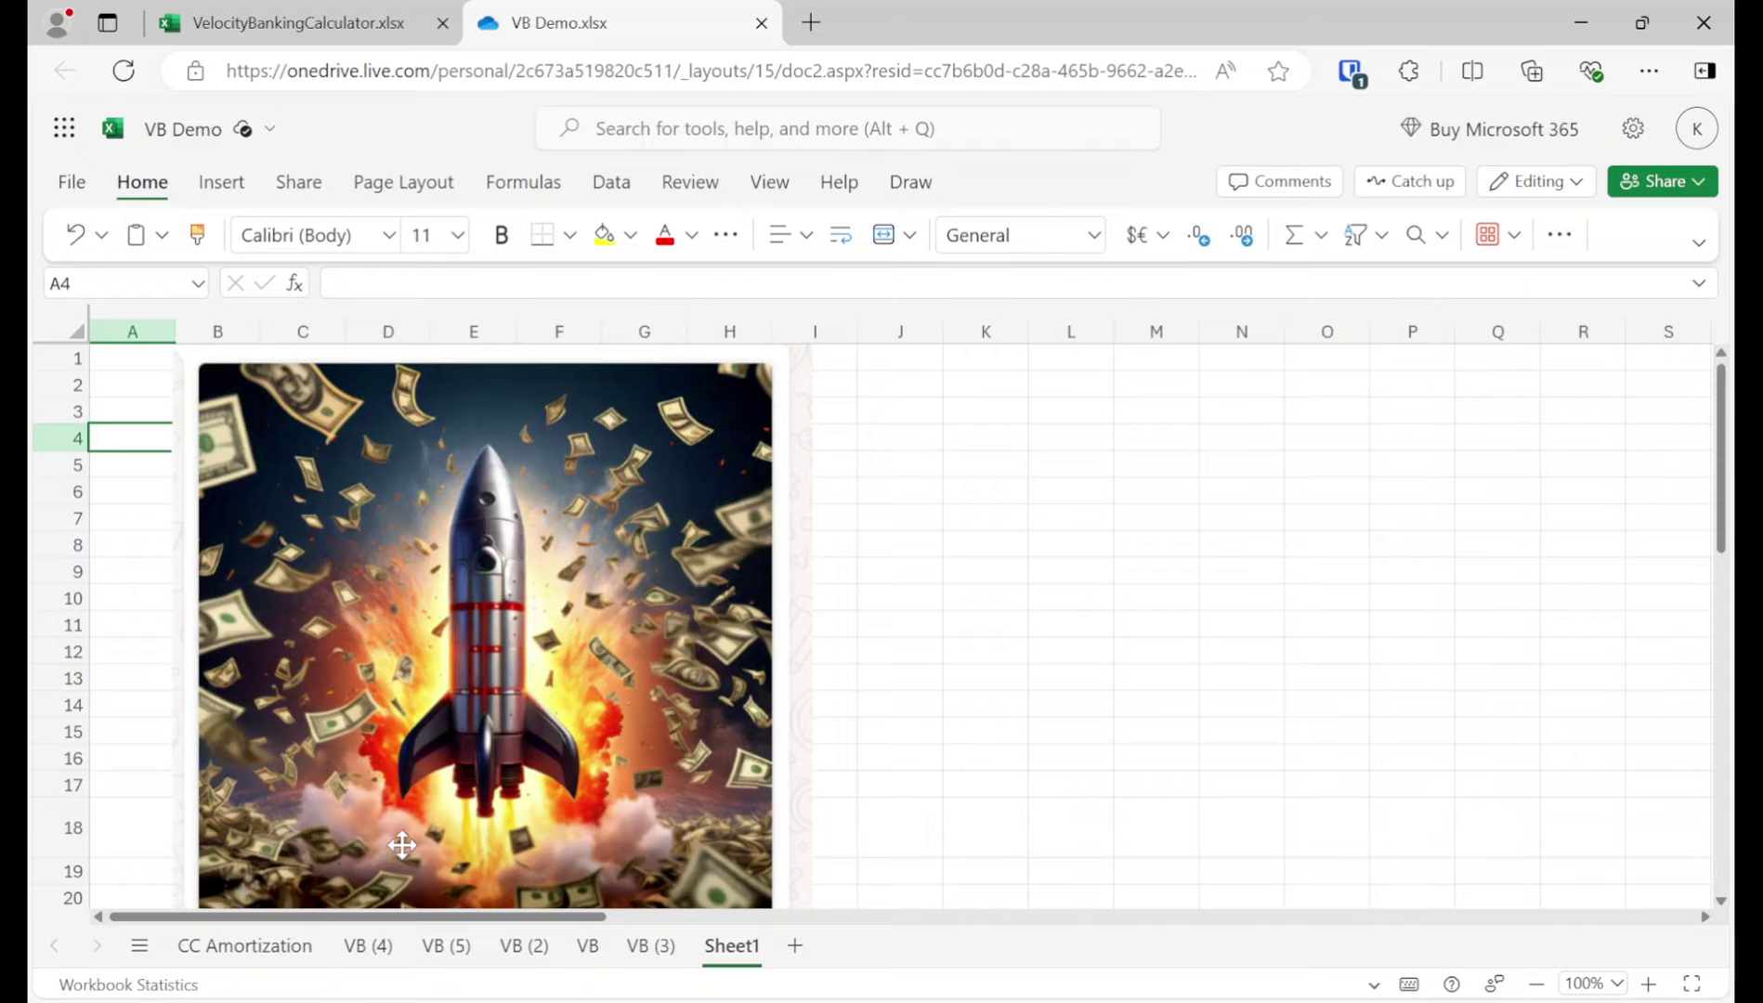
{"action": "left_click", "coordinate": [370, 946]}
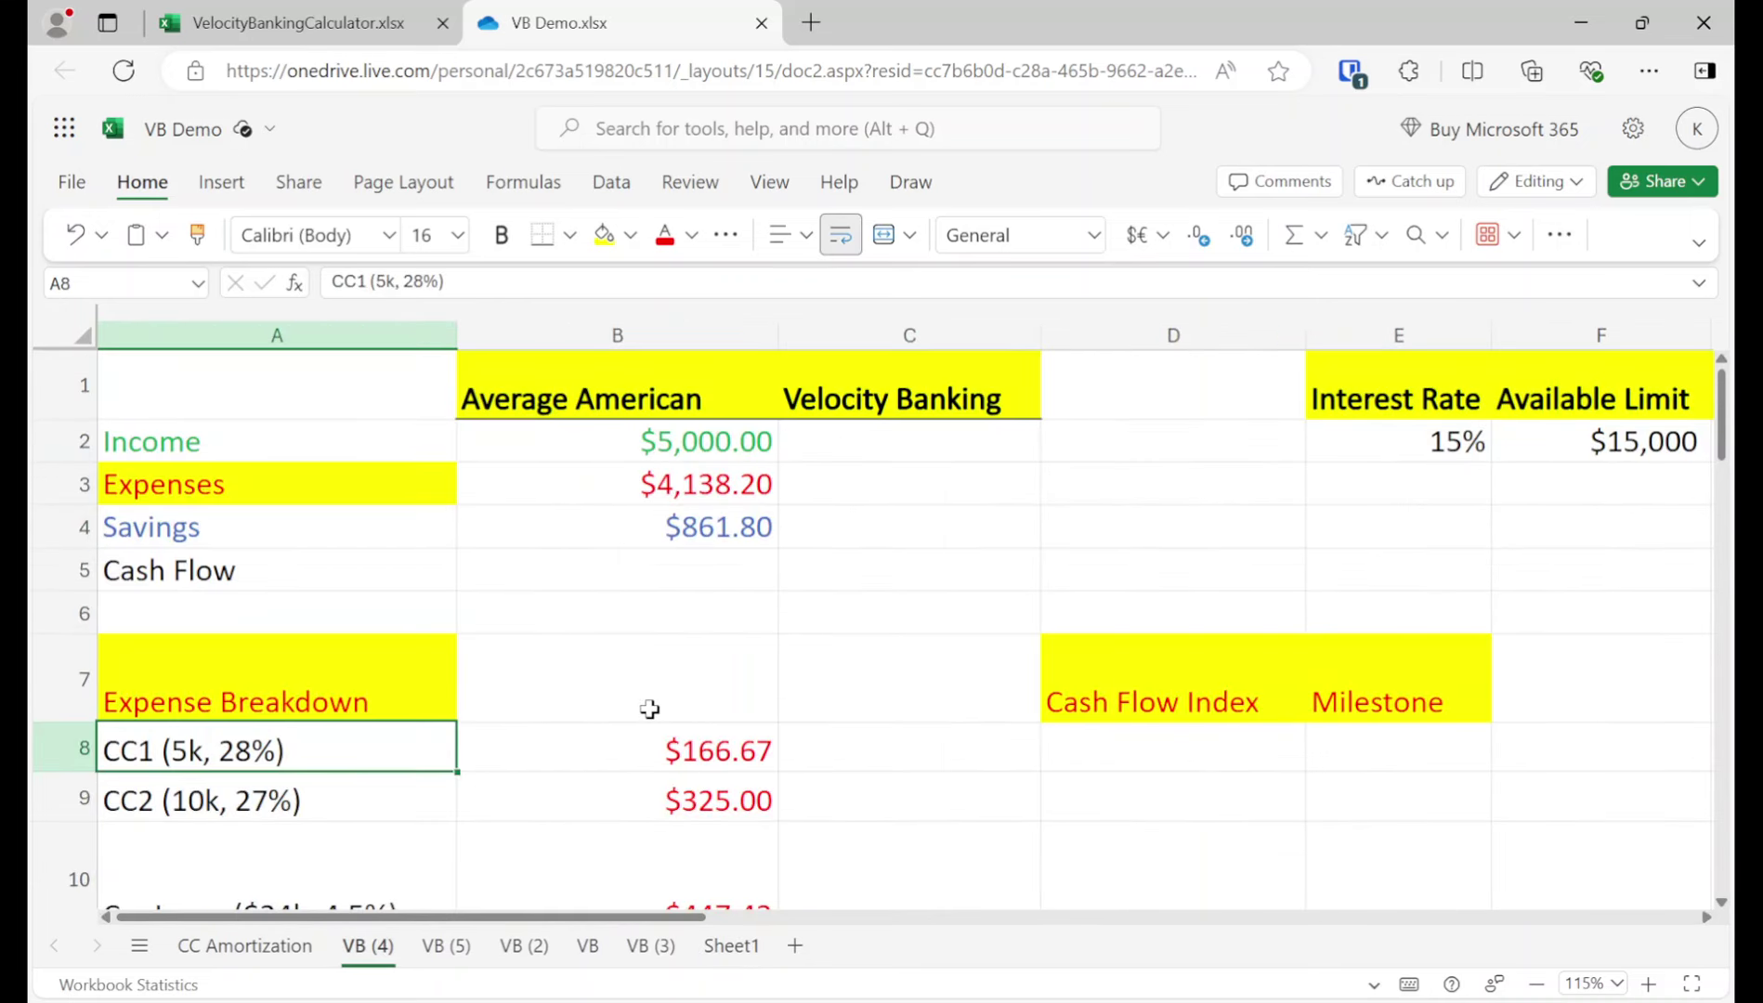
{"action": "scroll", "coordinate": [649, 709], "scroll_direction": "down", "scroll_amount": 5}
{"action": "left_click", "coordinate": [892, 699]}
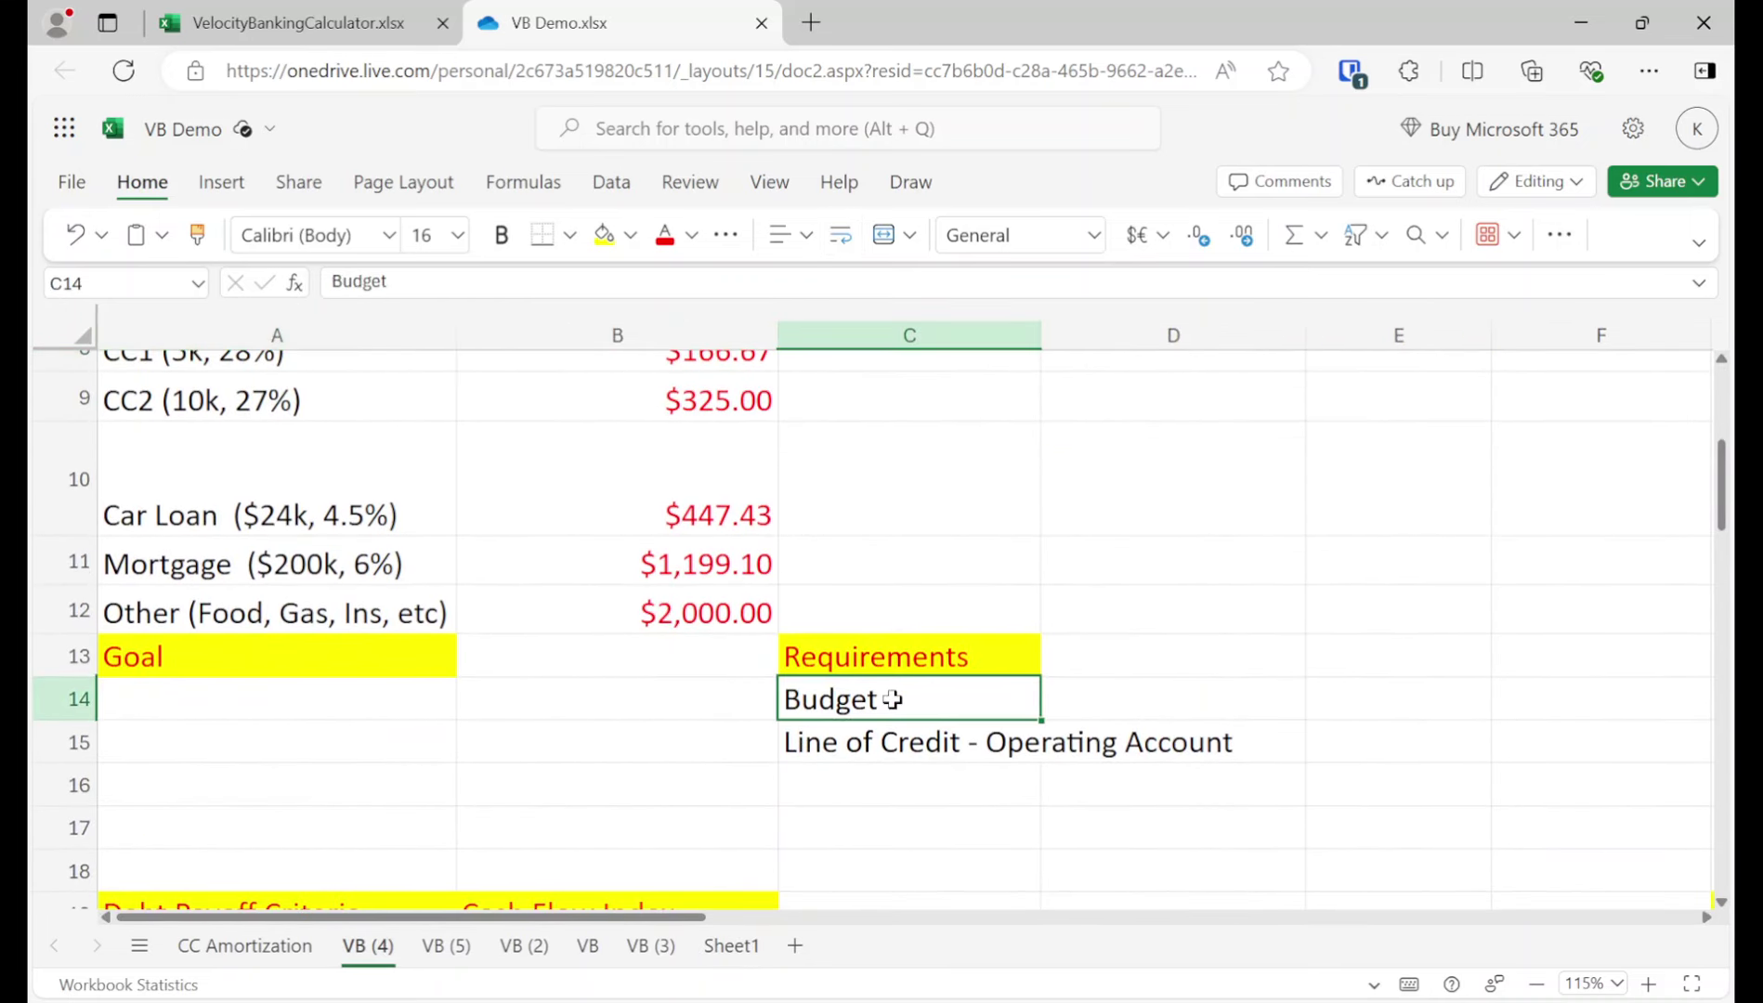
{"action": "left_click", "coordinate": [872, 741]}
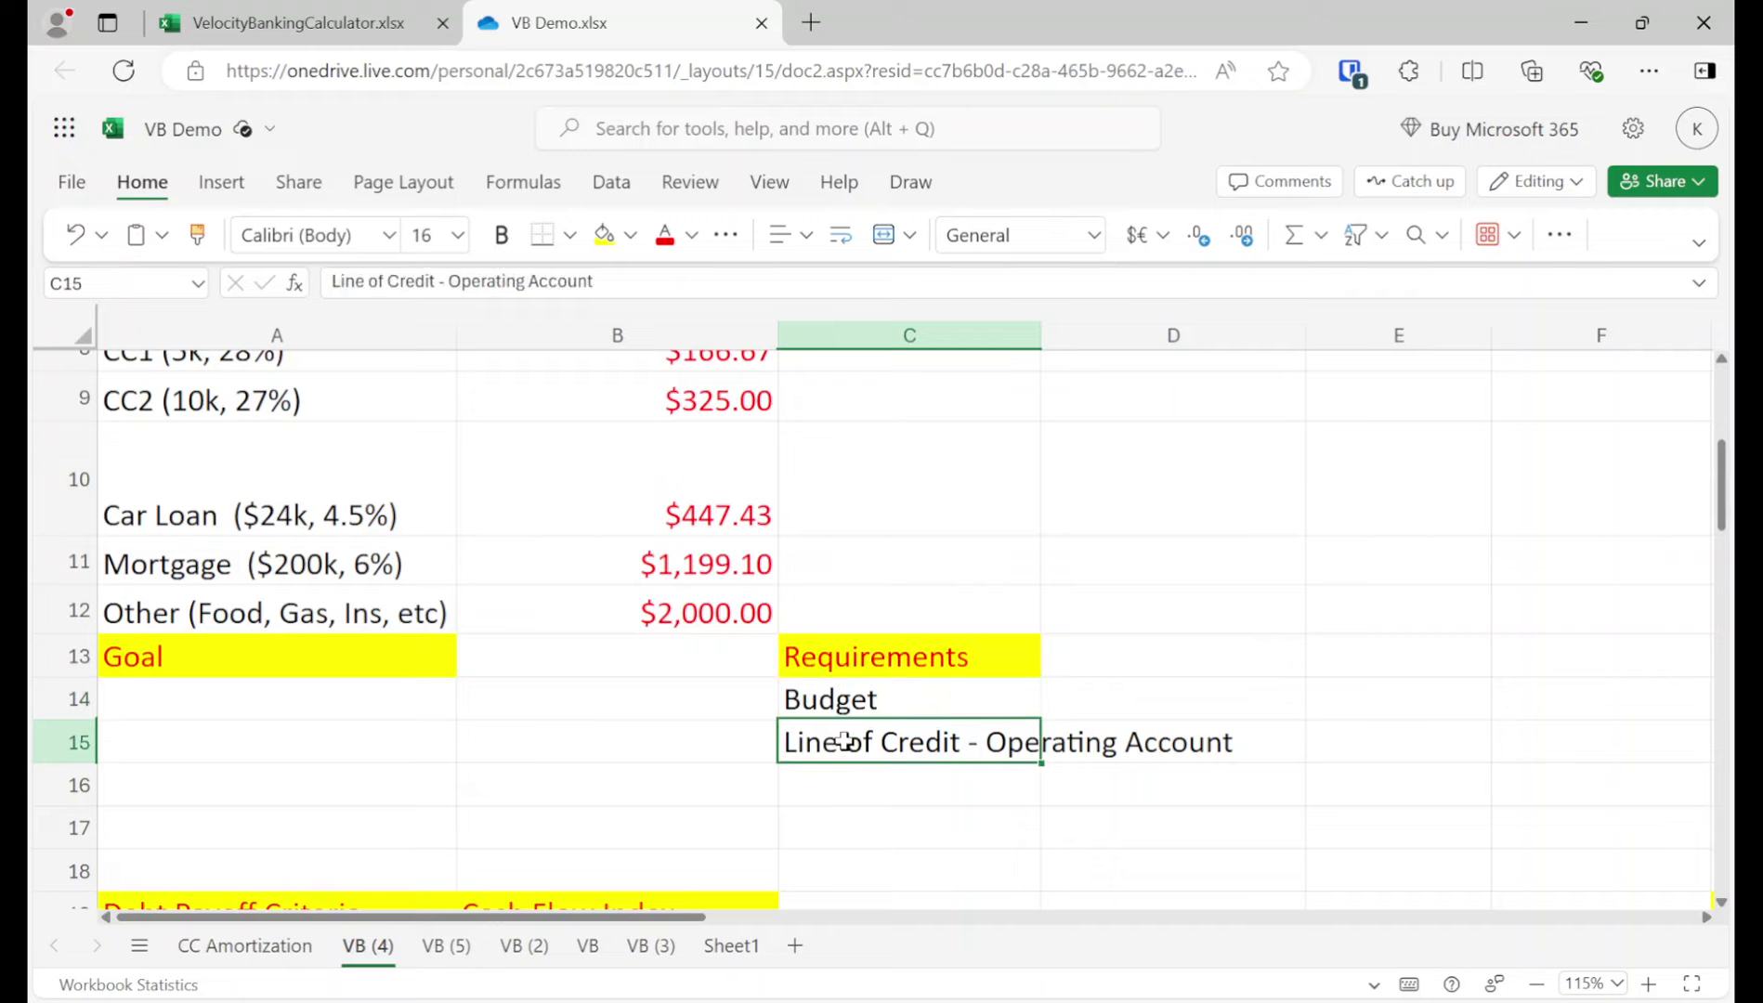
{"action": "scroll", "coordinate": [806, 709], "scroll_direction": "up", "scroll_amount": 5}
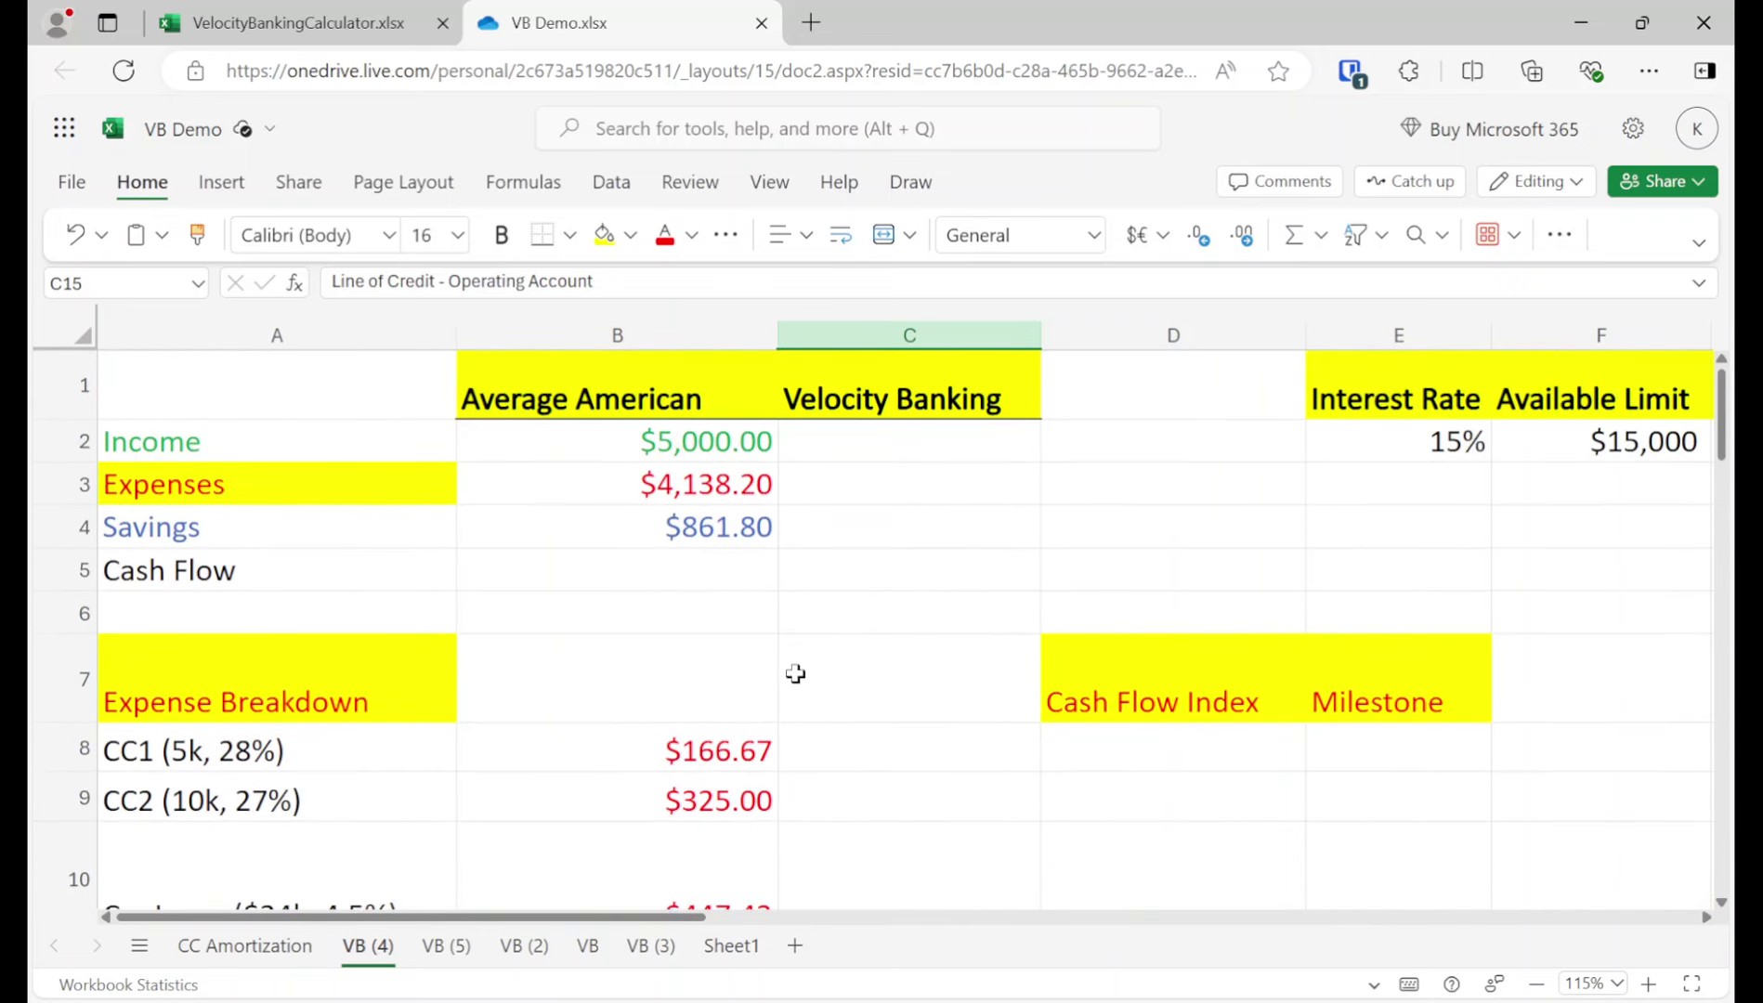
{"action": "left_click", "coordinate": [657, 437]}
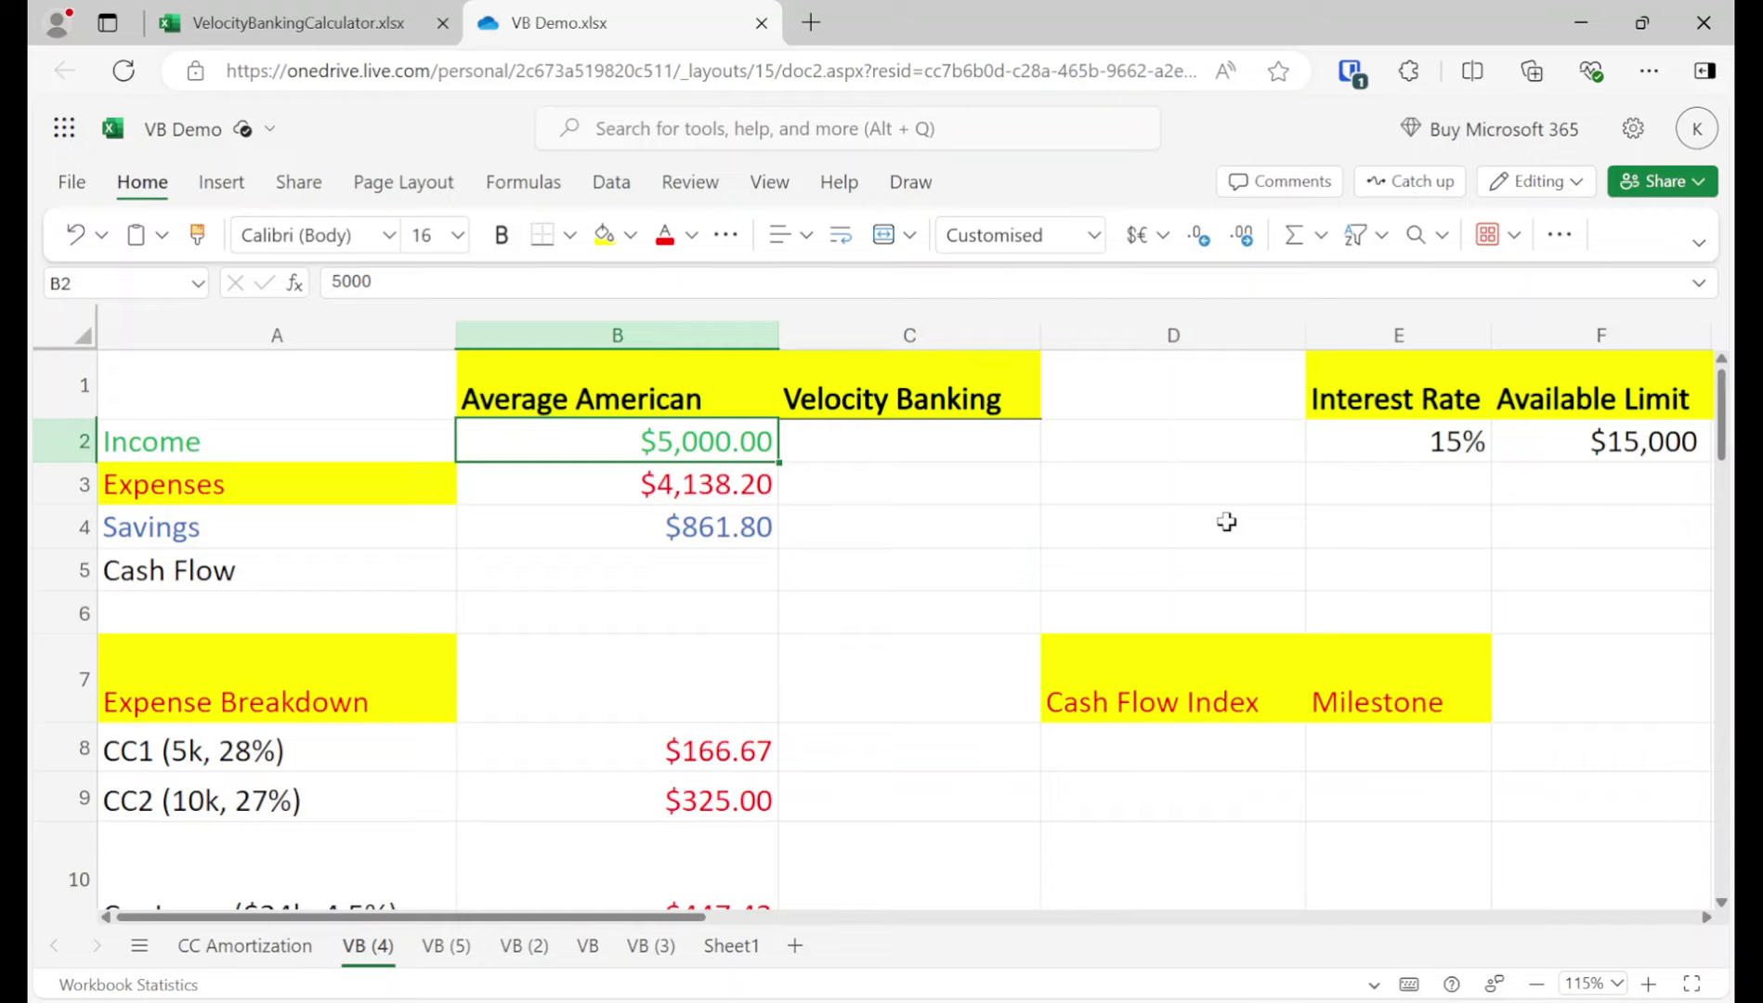
{"action": "key", "text": "Down"}
{"action": "key", "text": "Down"}
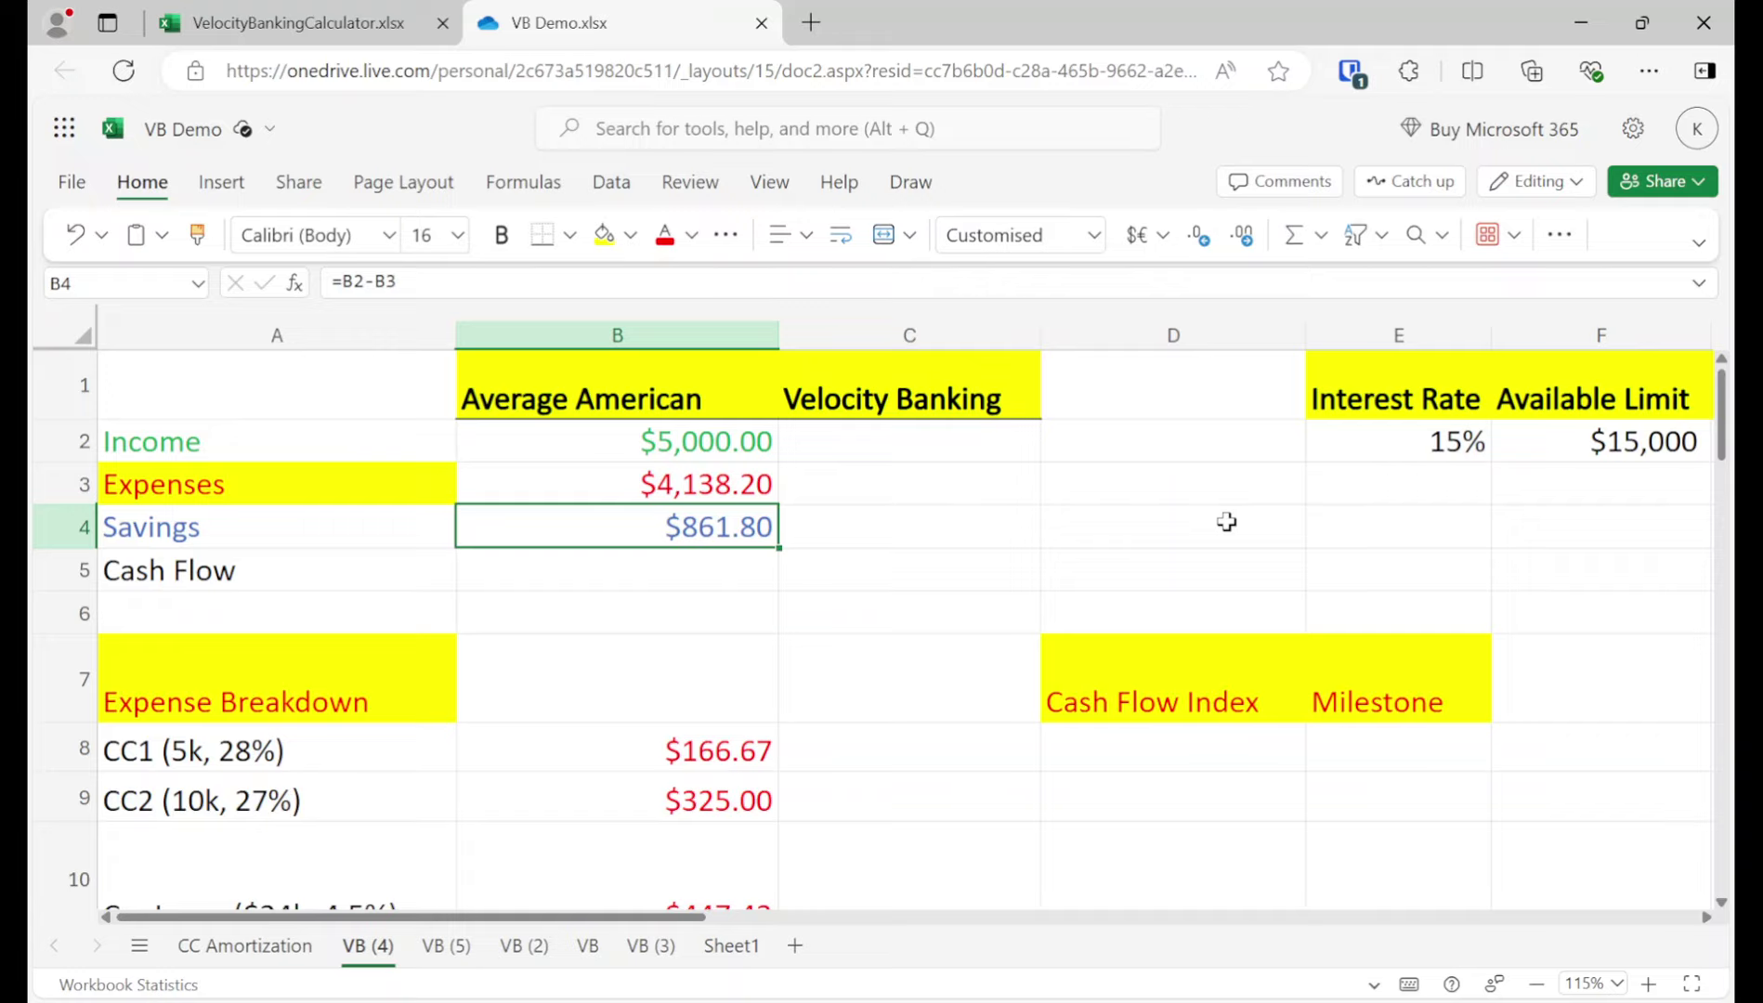
{"action": "key", "text": "Up"}
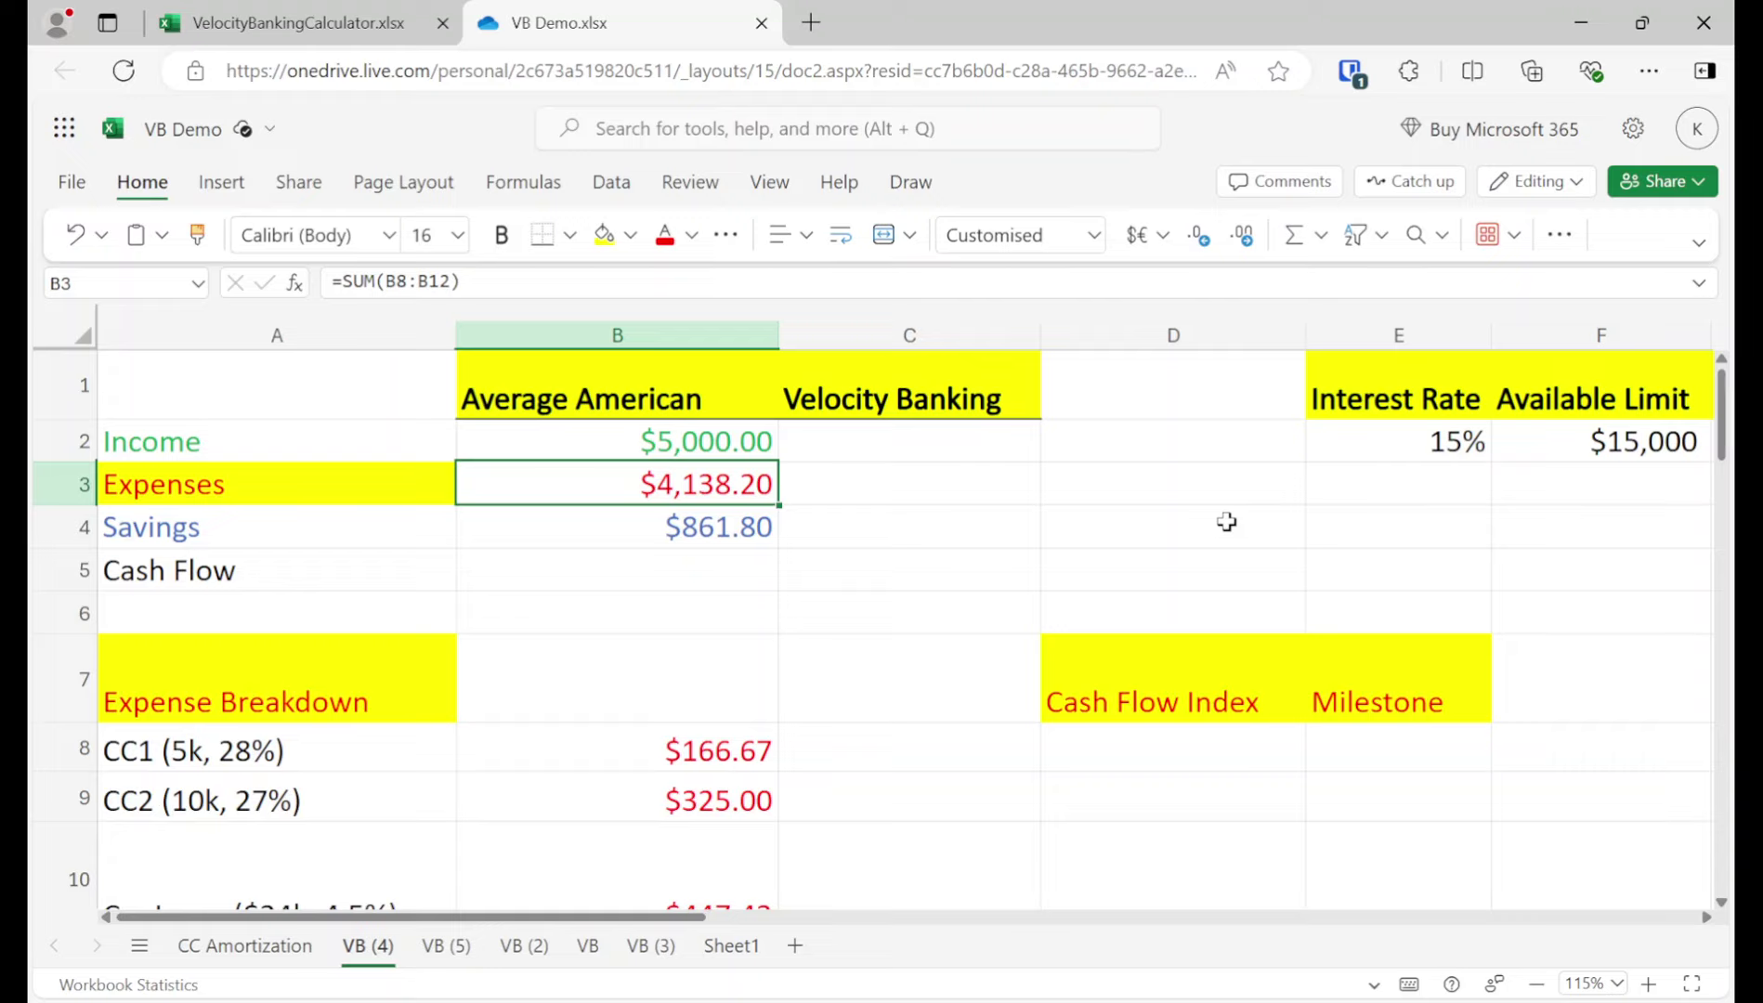
{"action": "key", "text": "Left"}
{"action": "key", "text": "Down"}
{"action": "key", "text": "Down"}
{"action": "key", "text": "Down"}
{"action": "key", "text": "Down"}
{"action": "key", "text": "Down"}
{"action": "key", "text": "Up"}
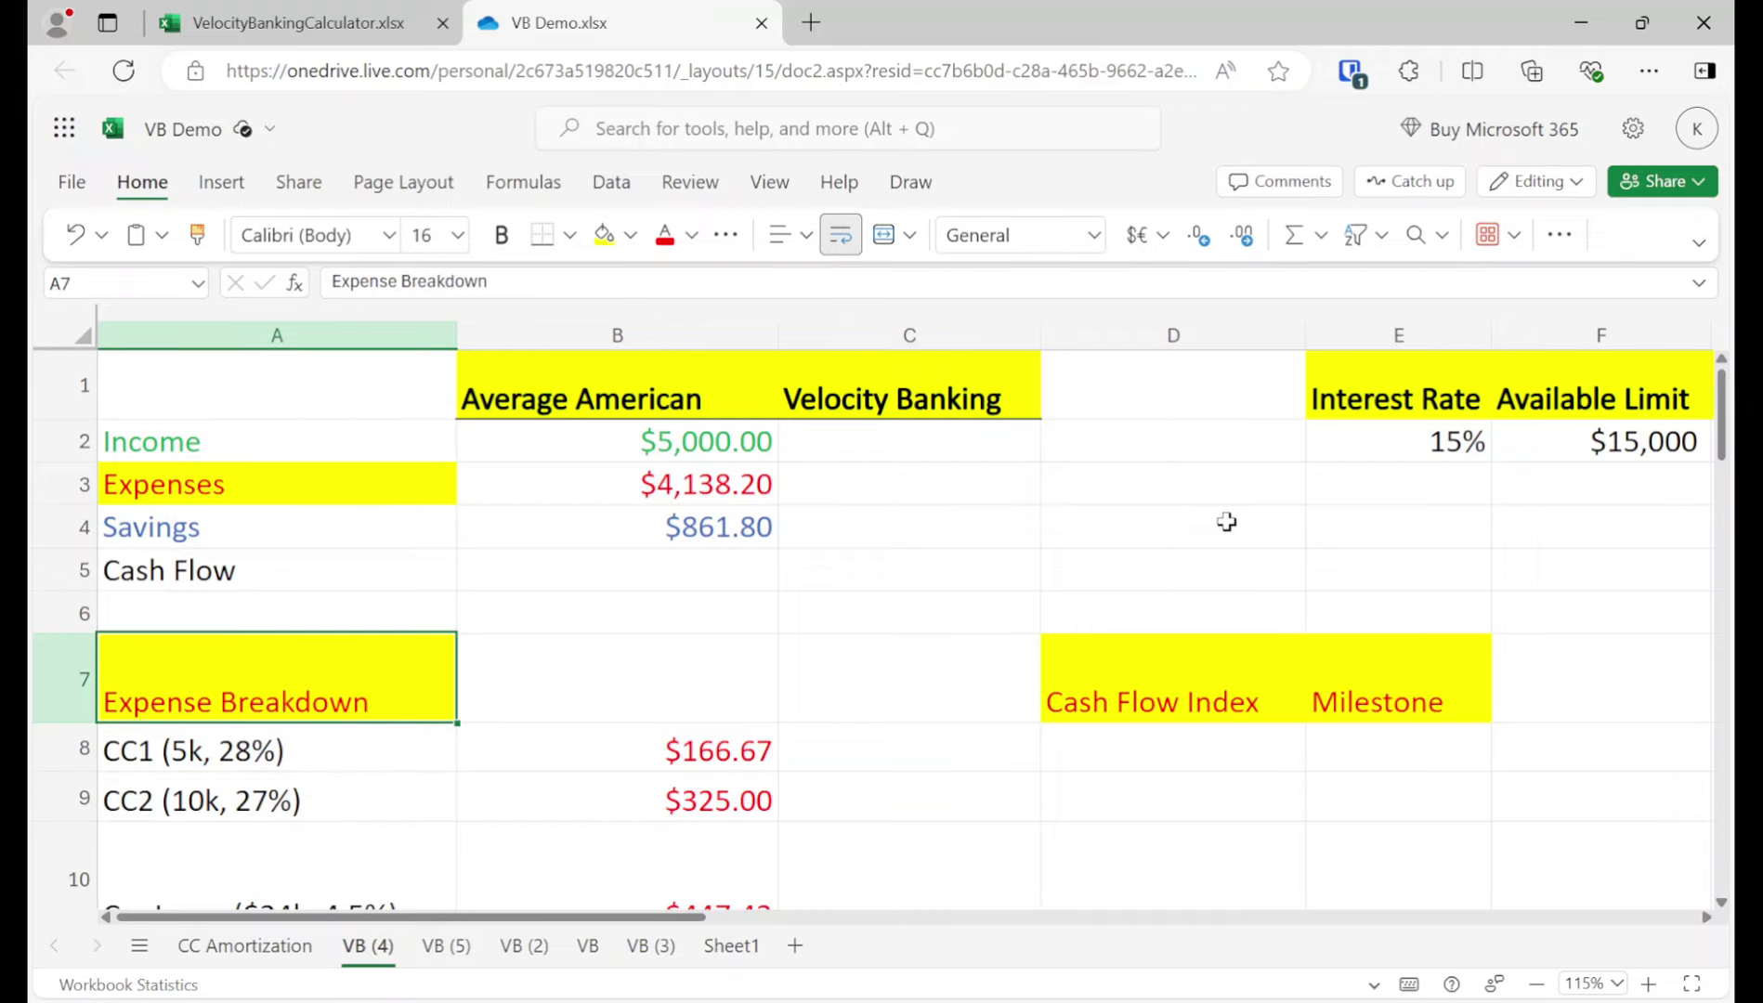
{"action": "key", "text": "Down"}
{"action": "key", "text": "Down"}
{"action": "key", "text": "Down"}
{"action": "key", "text": "Up"}
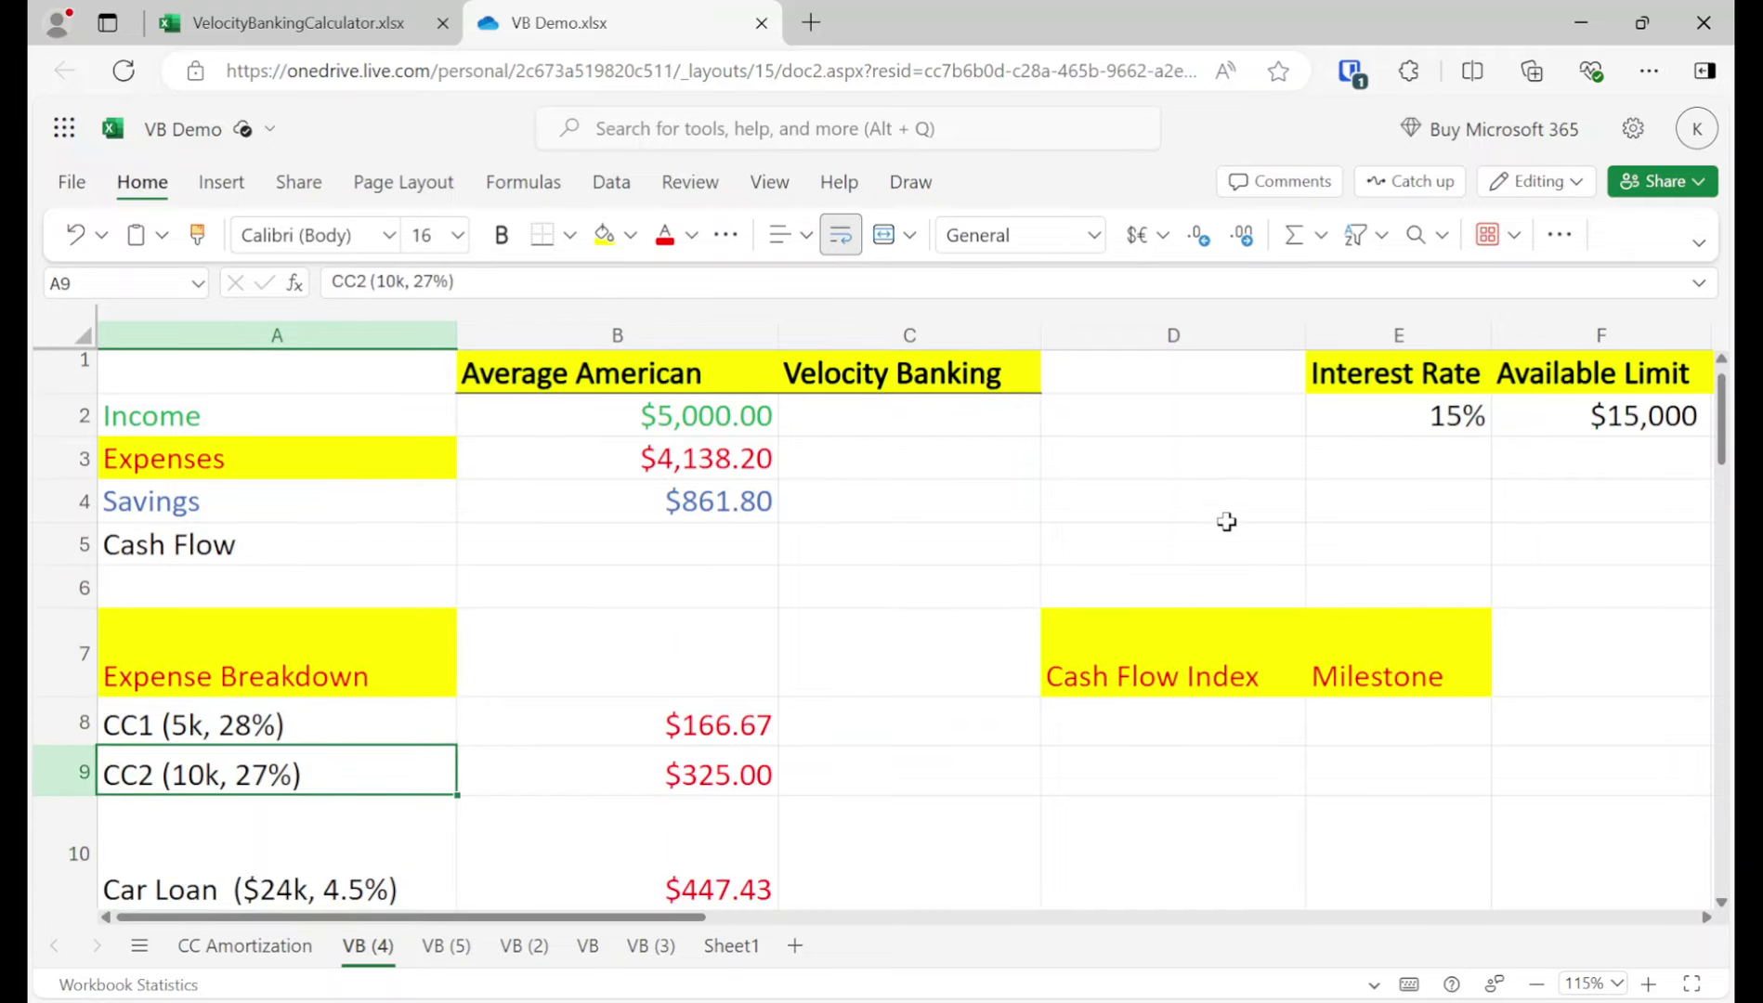
{"action": "key", "text": "Up"}
{"action": "key", "text": "Down"}
{"action": "key", "text": "Down"}
{"action": "key", "text": "Down"}
{"action": "key", "text": "Down"}
{"action": "key", "text": "Down"}
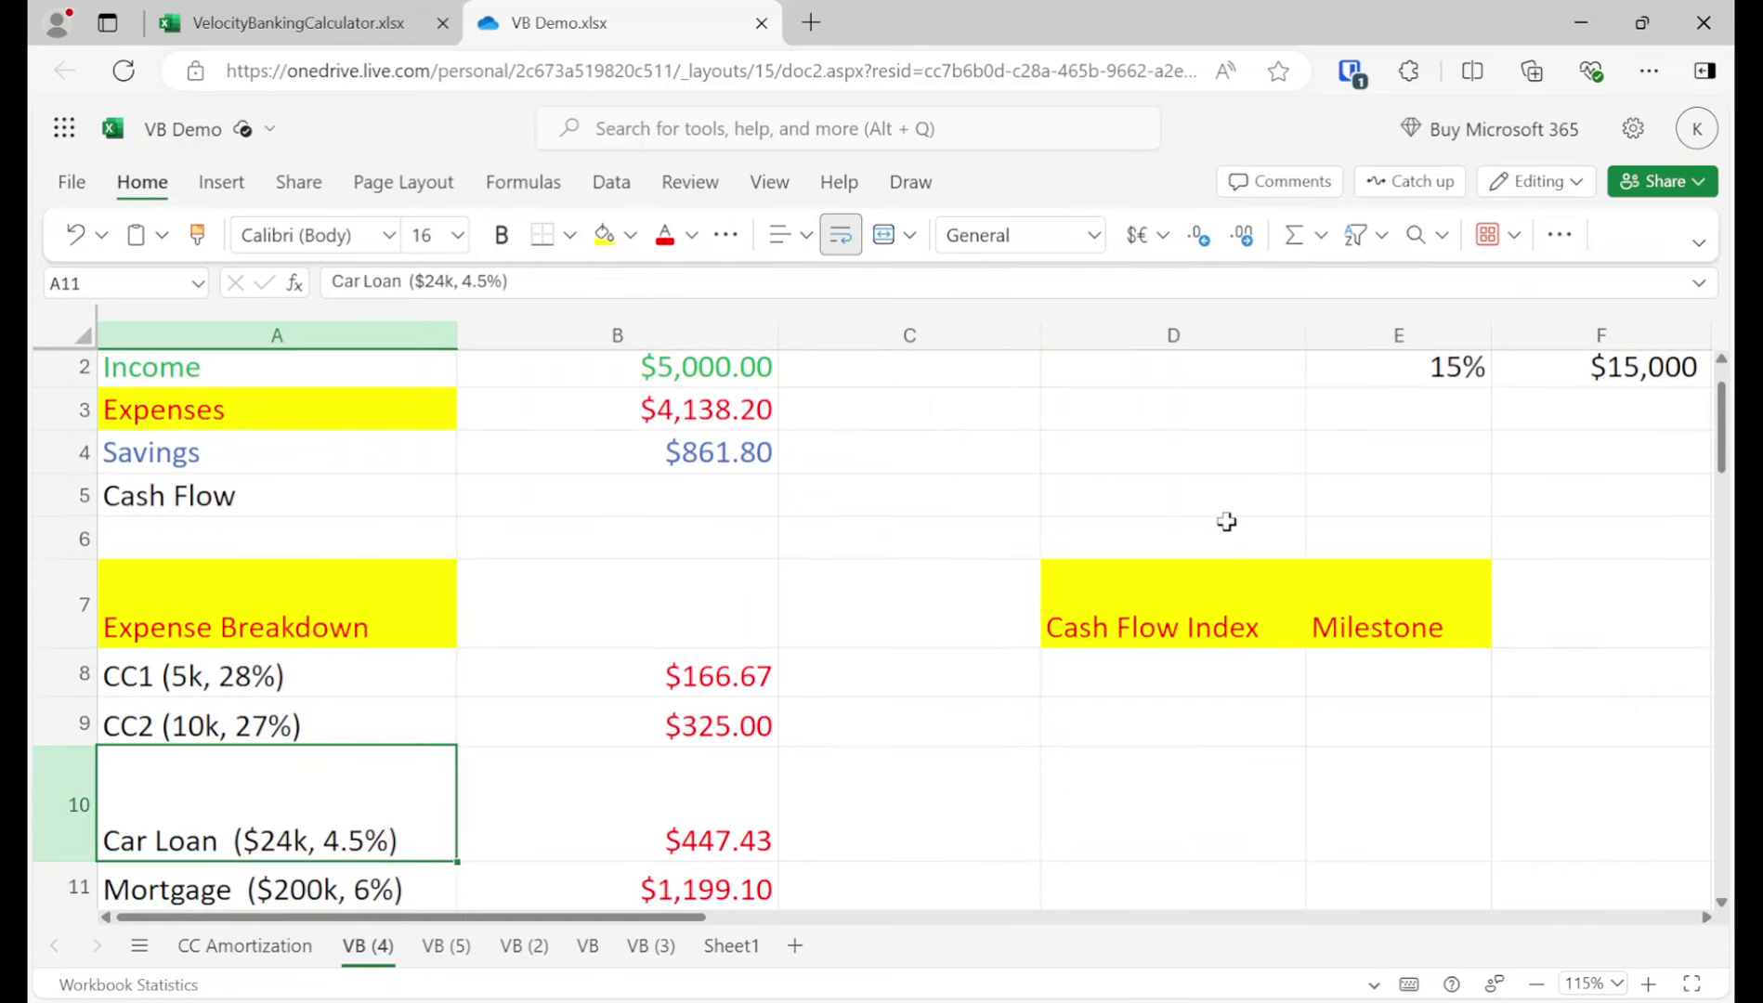
{"action": "key", "text": "Up"}
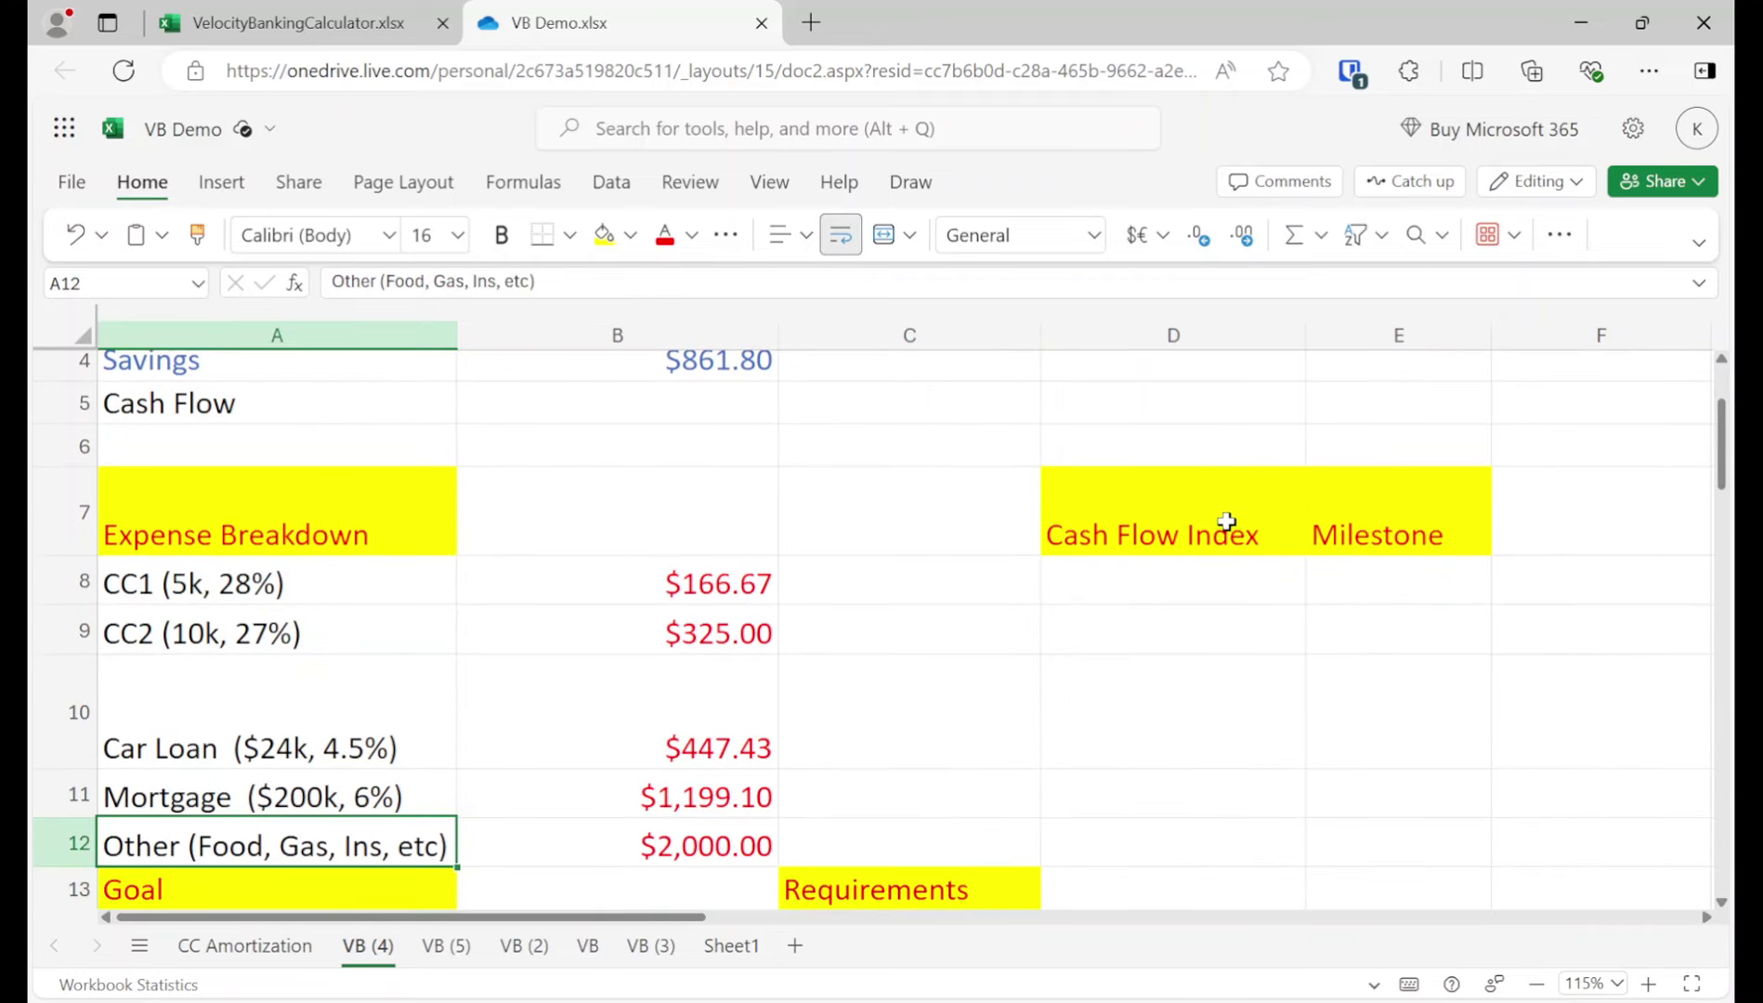
{"action": "key", "text": "Right"}
{"action": "key", "text": "Up"}
{"action": "key", "text": "Up"}
{"action": "key", "text": "Up"}
{"action": "key", "text": "Up"}
{"action": "key", "text": "Up"}
{"action": "key", "text": "Up"}
{"action": "key", "text": "Up"}
{"action": "key", "text": "Up"}
{"action": "key", "text": "Up"}
{"action": "key", "text": "Up"}
{"action": "key", "text": "Up"}
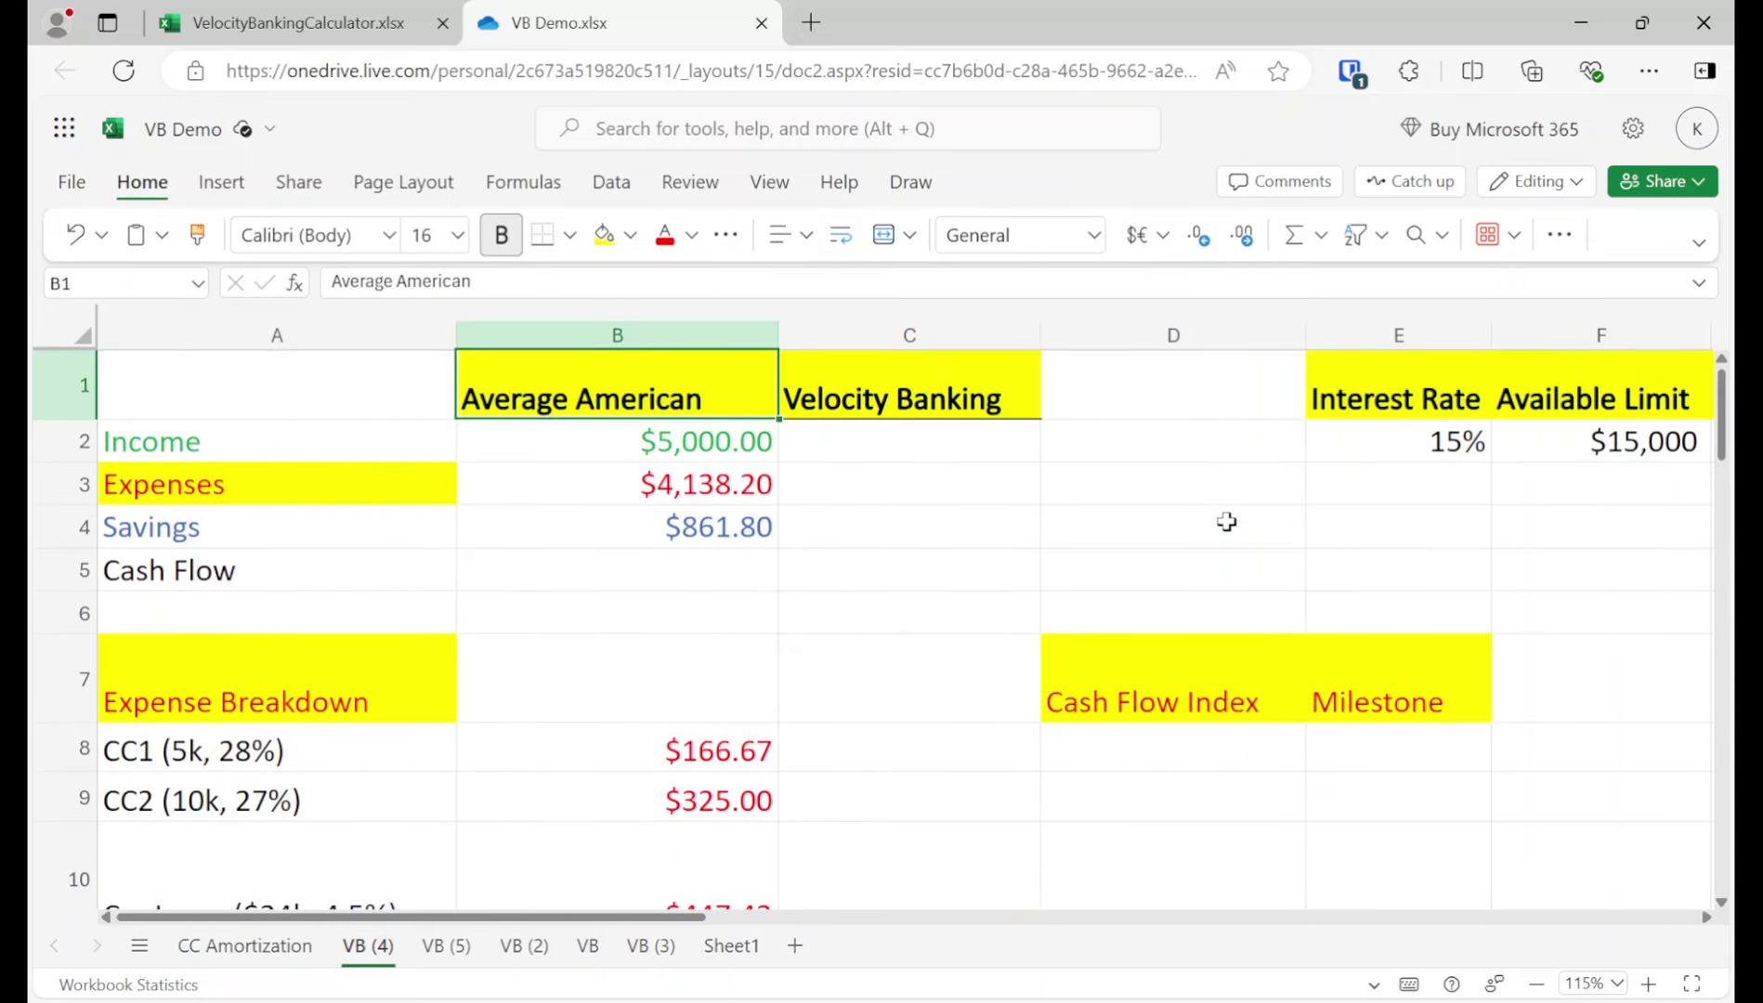
{"action": "key", "text": "Right"}
{"action": "key", "text": "Right"}
{"action": "key", "text": "Right"}
{"action": "key", "text": "Right"}
{"action": "key", "text": "Right"}
{"action": "key", "text": "Down"}
{"action": "key", "text": "Left"}
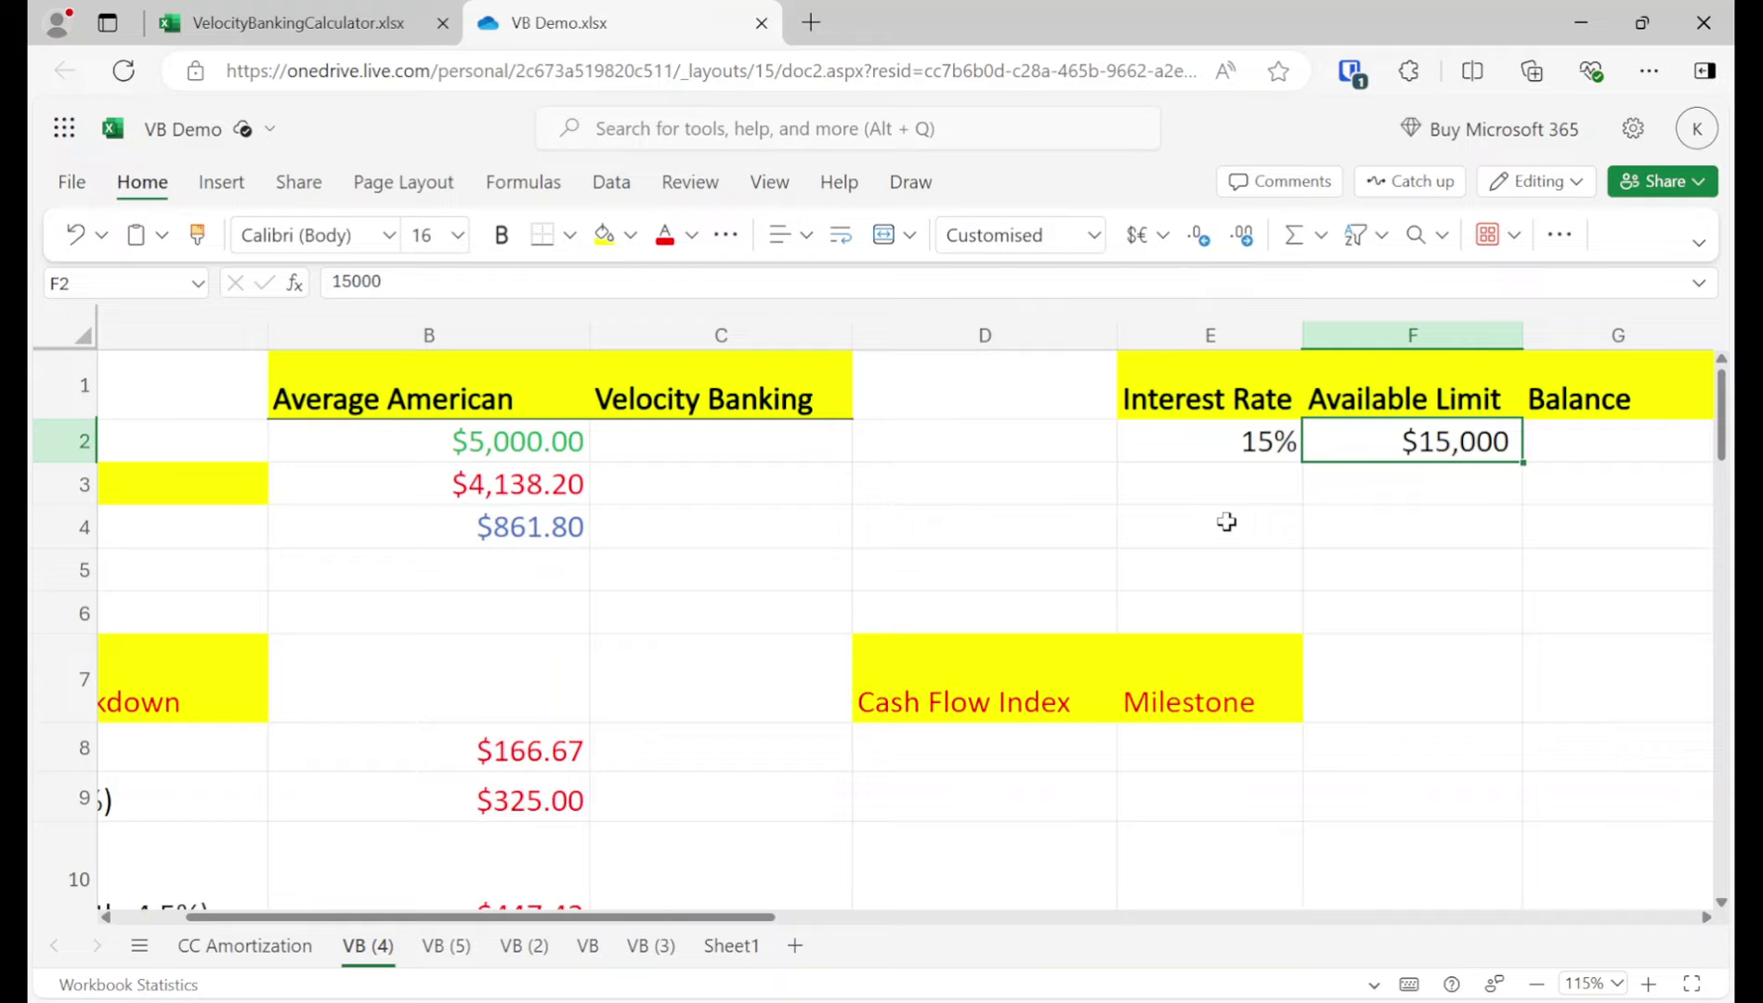
{"action": "key", "text": "Right"}
{"action": "type", "text": "1000"}
{"action": "key", "text": "Return"}
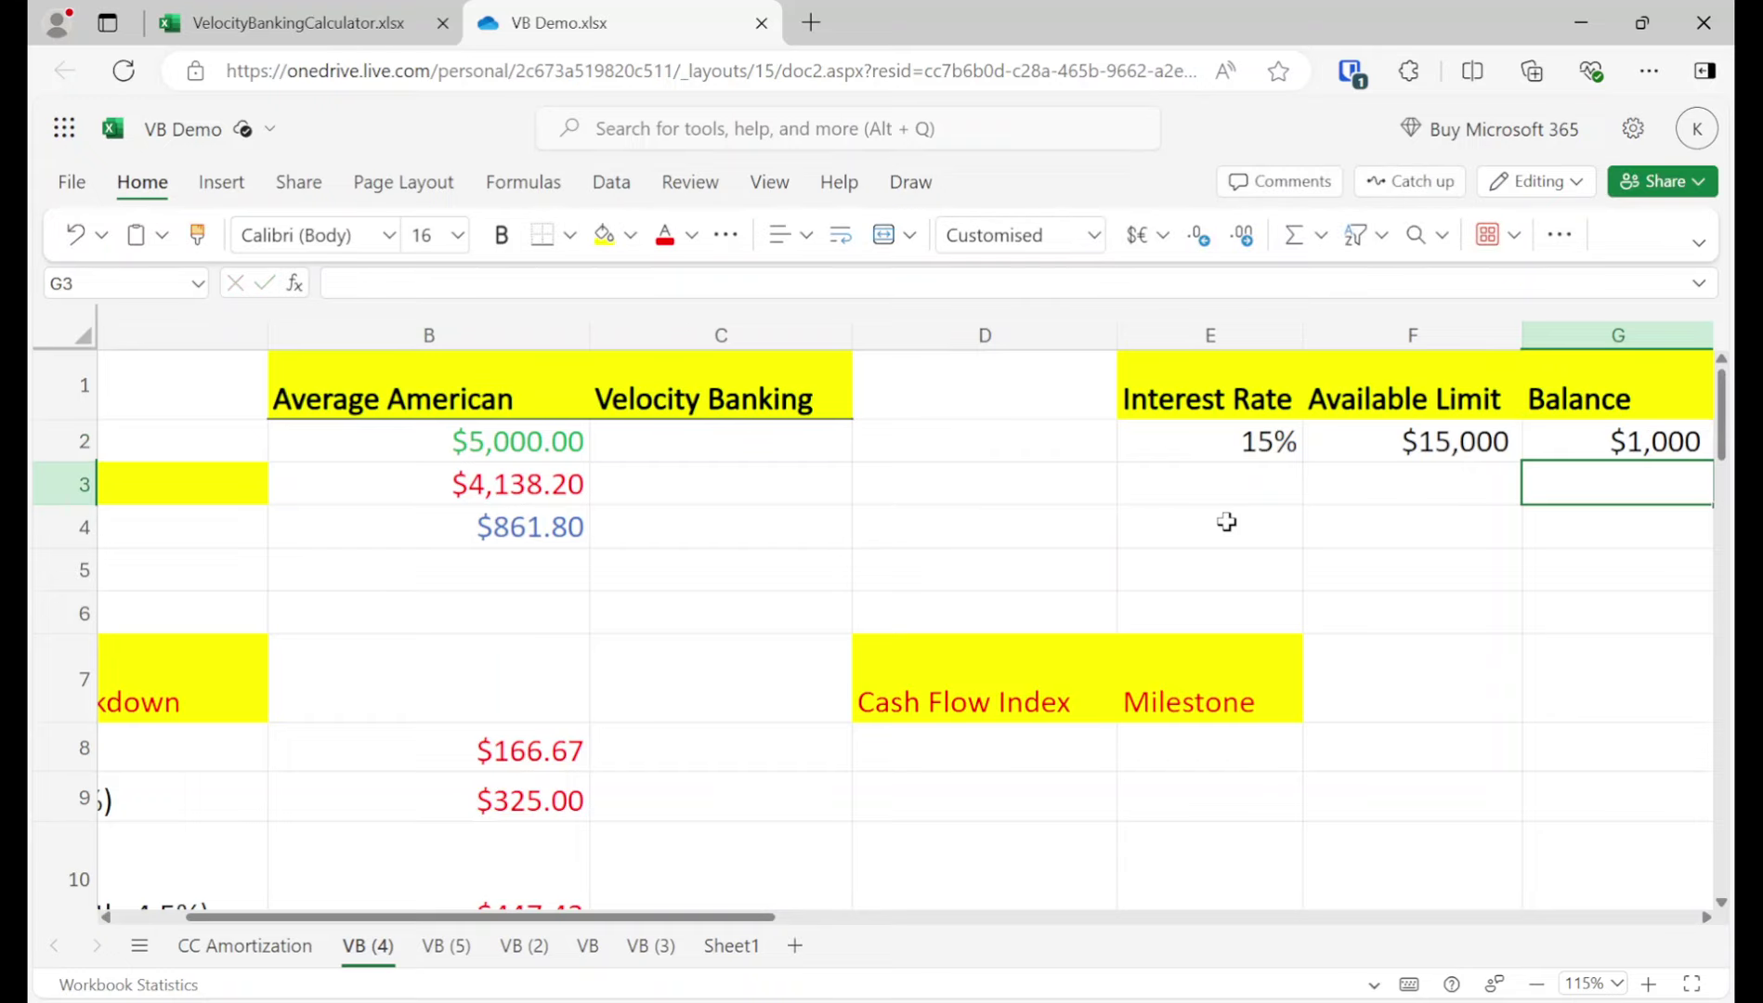
{"action": "key", "text": "Right"}
{"action": "key", "text": "Left"}
{"action": "key", "text": "Up"}
{"action": "type", "text": "1050"}
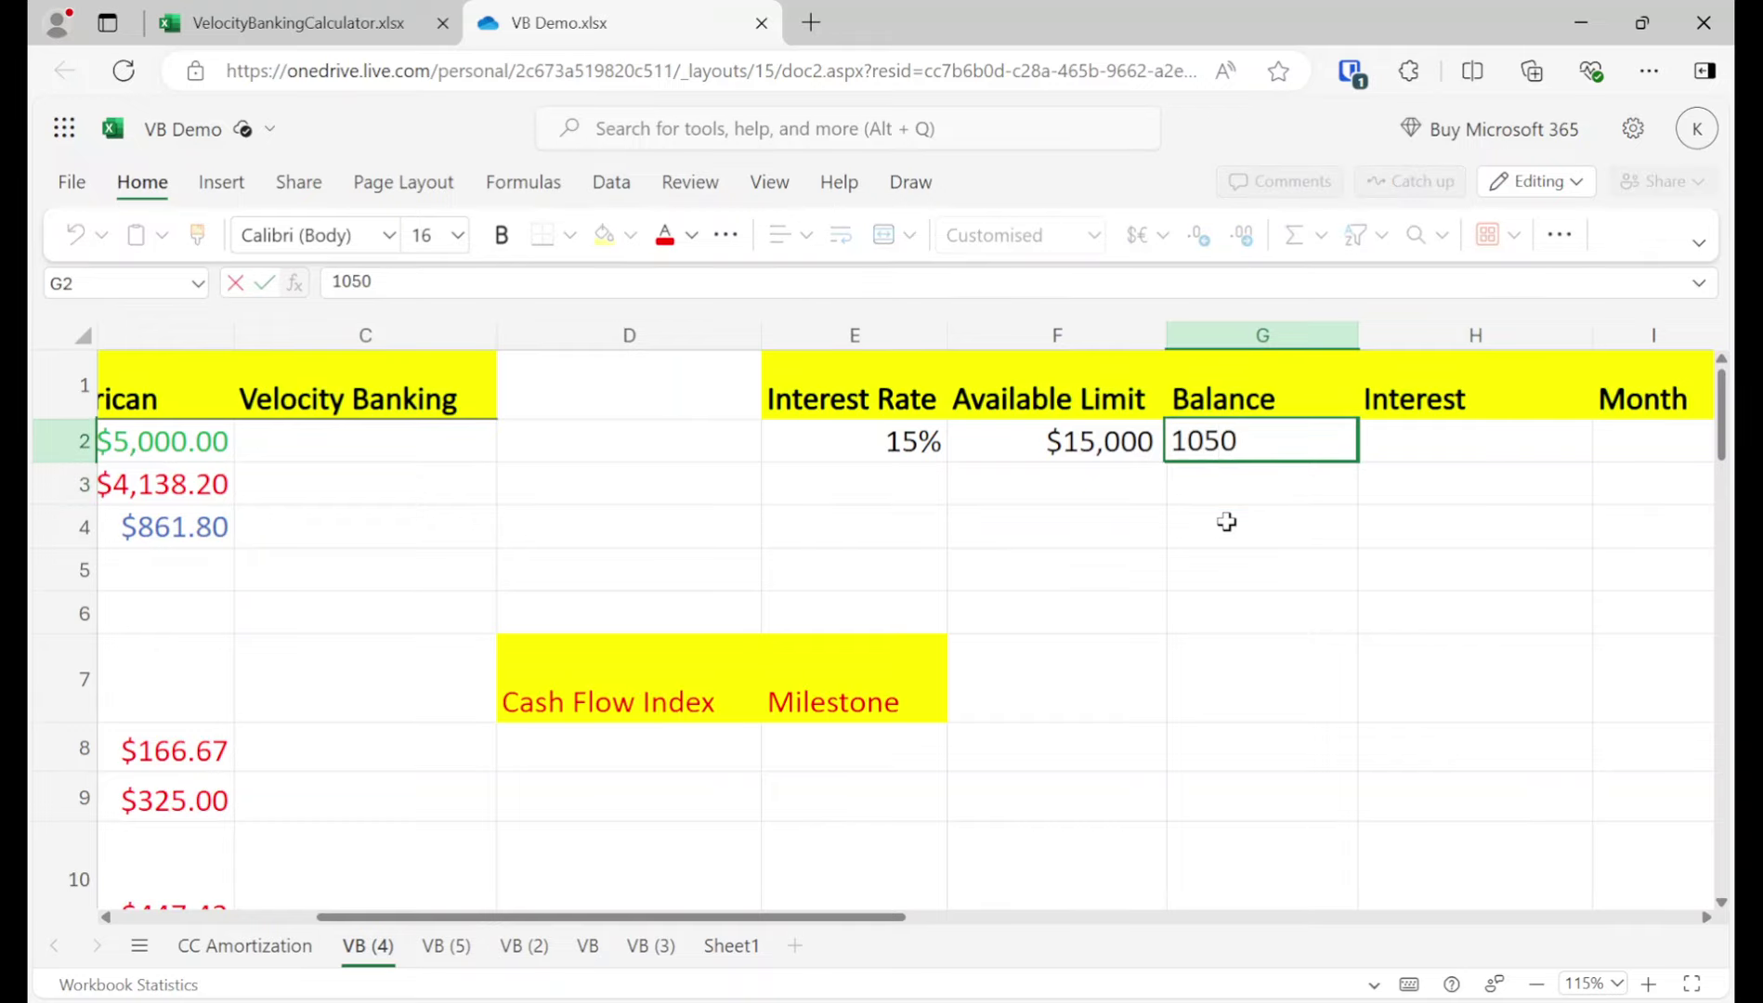
{"action": "key", "text": "Return"}
{"action": "key", "text": "Up"}
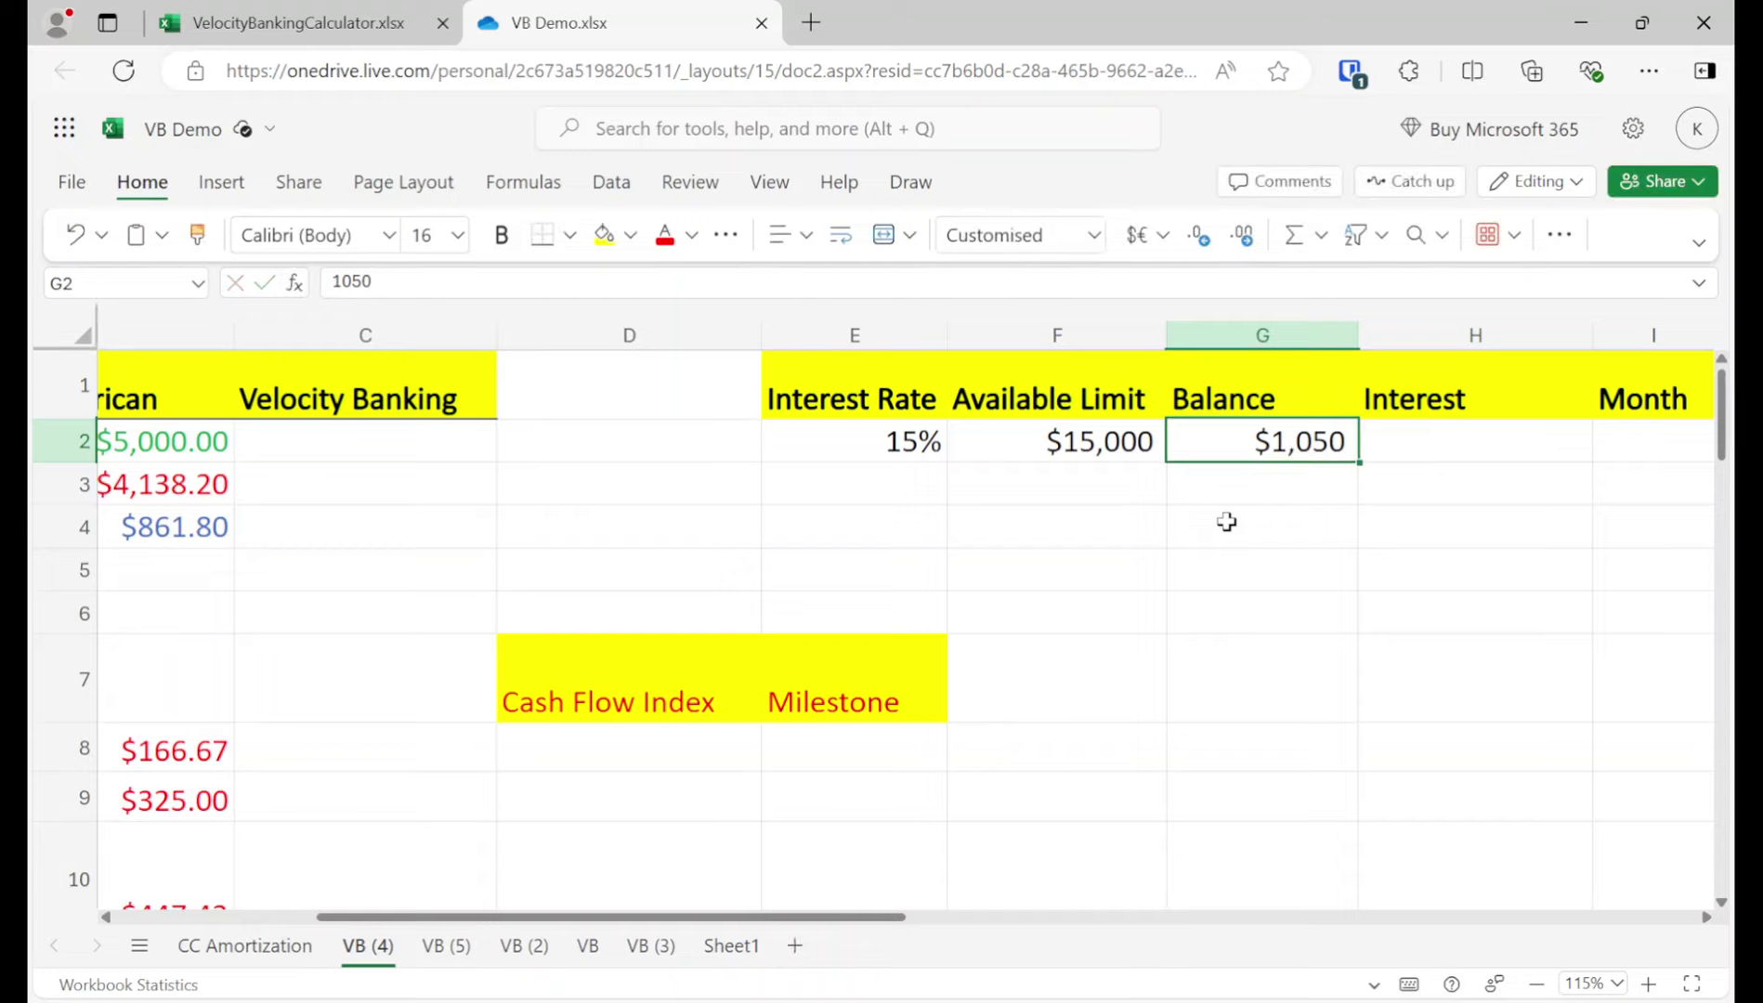
{"action": "type", "text": "1000.00"}
{"action": "key", "text": "Return"}
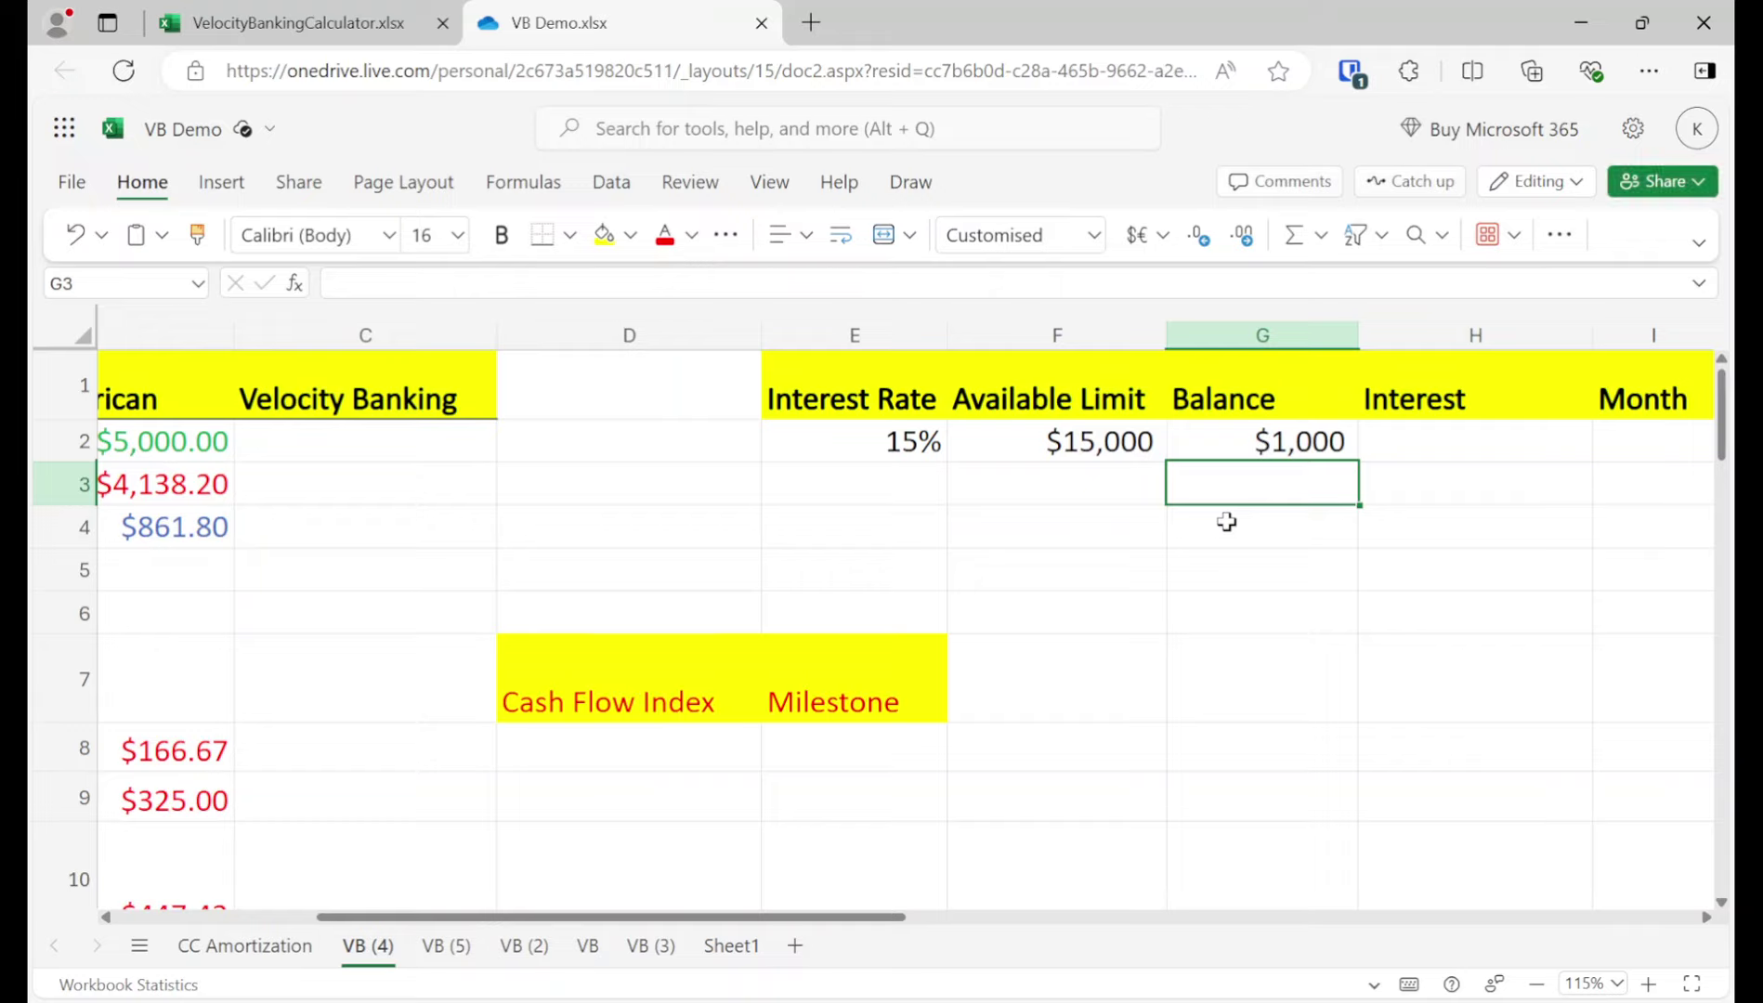
{"action": "key", "text": "ctrl+z"}
{"action": "left_click", "coordinate": [1261, 440]}
{"action": "key", "text": "Delete"}
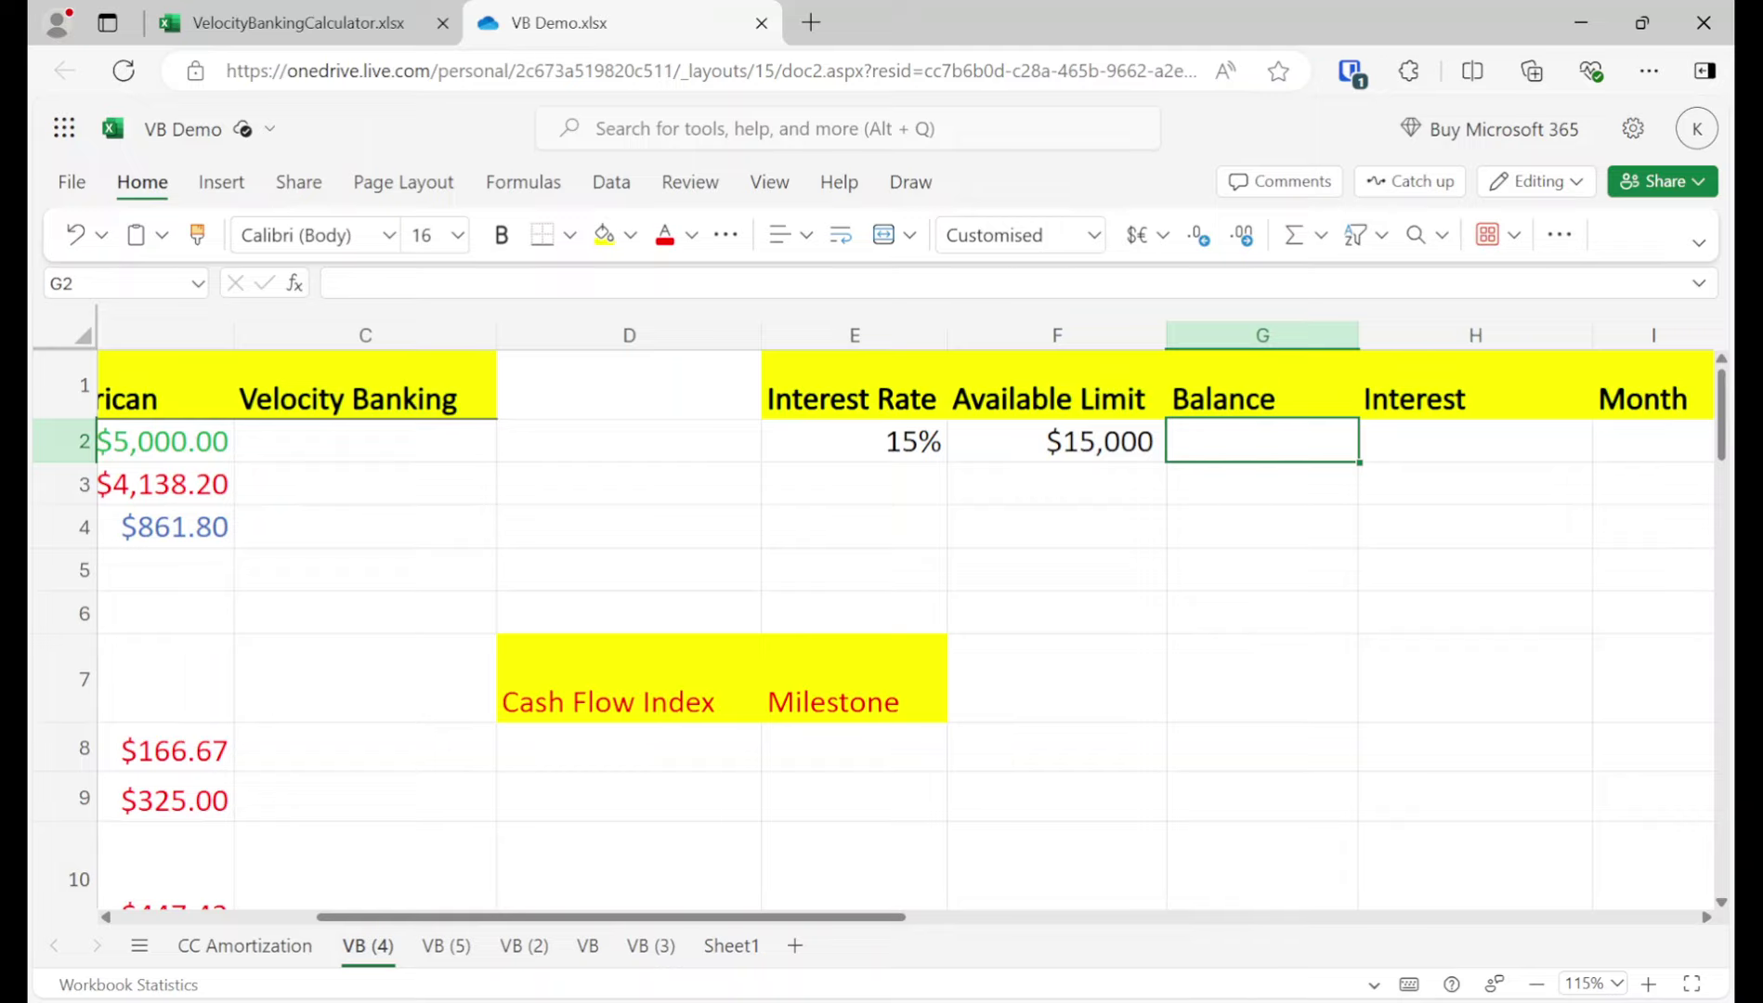
Step: Enter $50,000 as the Available Limit in F2 and 8.5% as the Interest Rate in E2
{"action": "left_click", "coordinate": [1056, 440]}
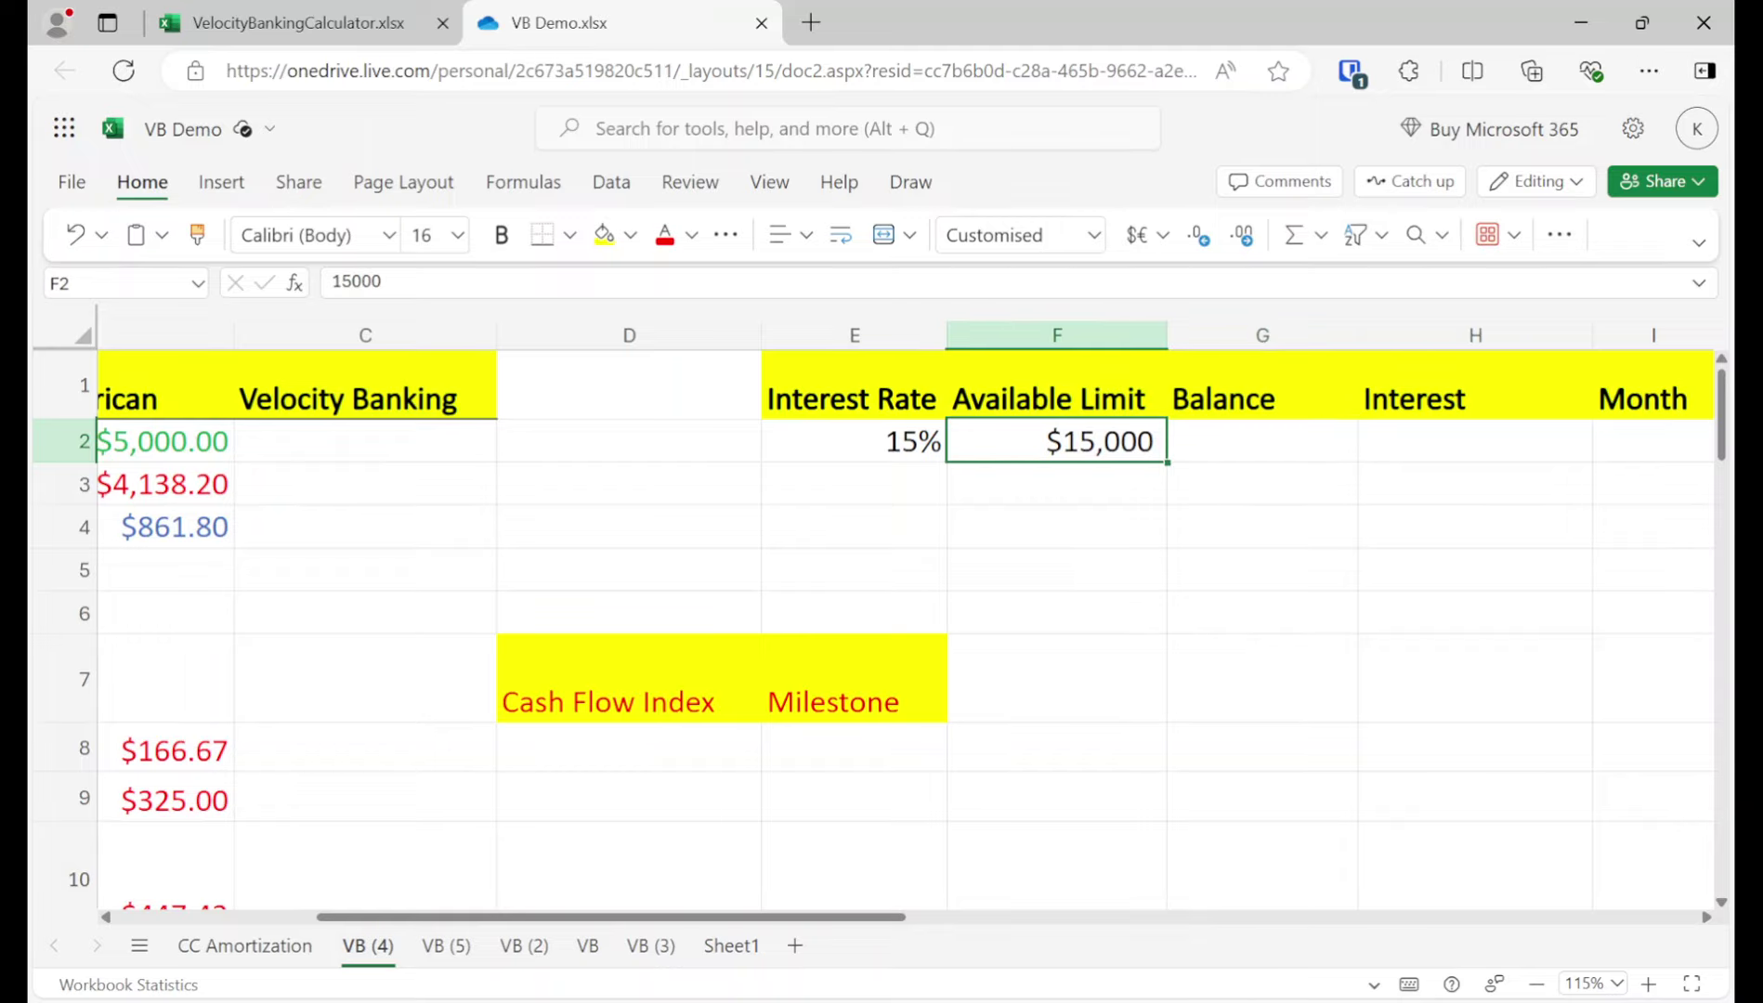
{"action": "type", "text": "50000"}
{"action": "key", "text": "Return"}
{"action": "left_click", "coordinate": [853, 440]}
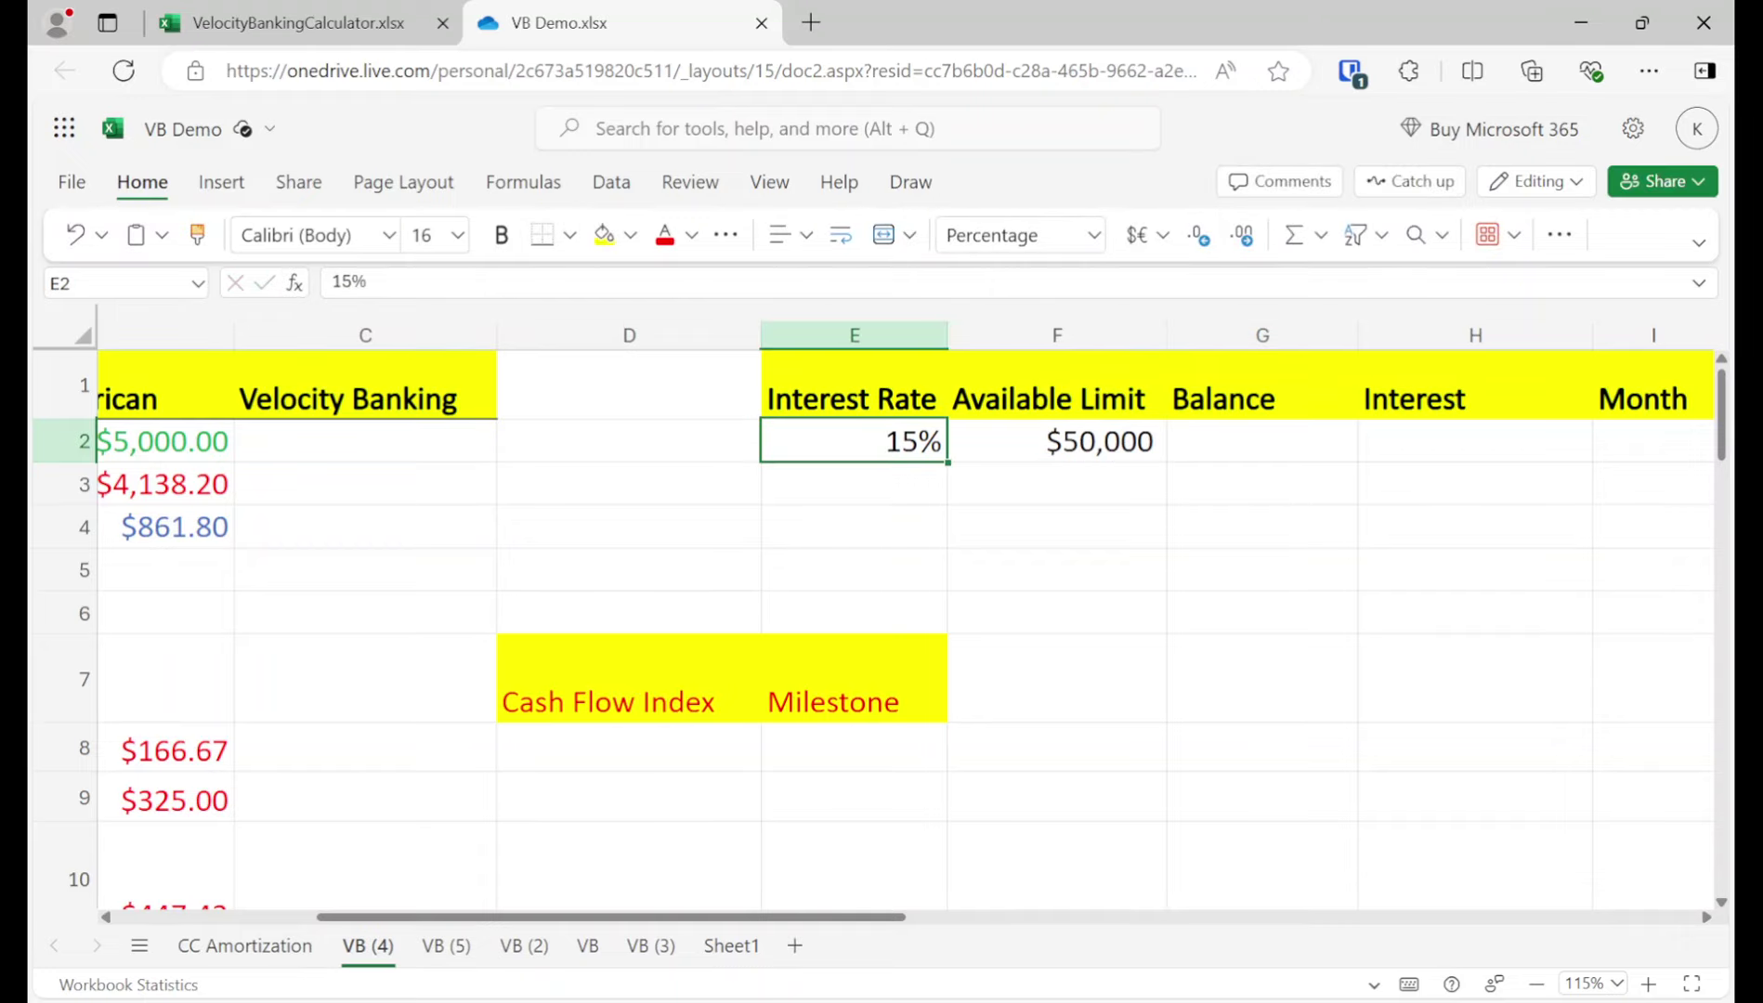
{"action": "type", "text": "8.5"}
{"action": "key", "text": "Return"}
Step: Change the Interest Rate to 10% and restore the Available Limit to $15,000
{"action": "left_click", "coordinate": [852, 440]}
{"action": "type", "text": "10"}
{"action": "key", "text": "Tab"}
{"action": "type", "text": "15000"}
{"action": "key", "text": "Return"}
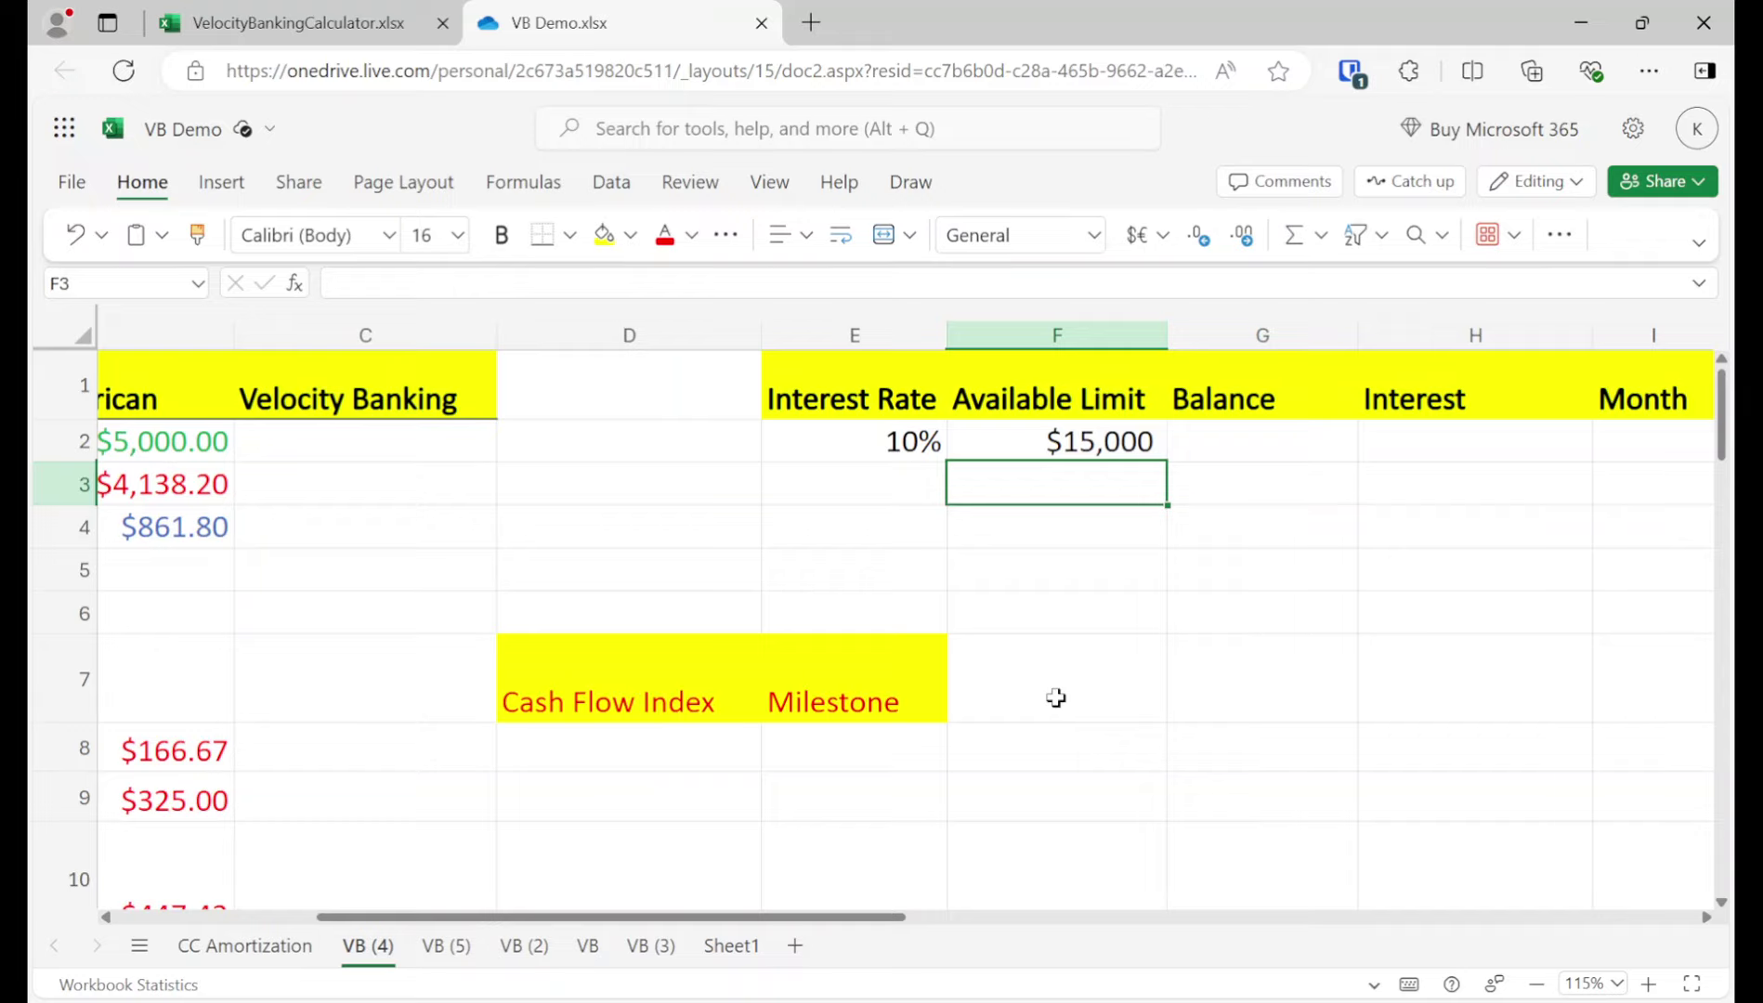
Step: Enter 0 as the starting Month in I2
{"action": "key", "text": "Right"}
{"action": "key", "text": "Up"}
{"action": "key", "text": "Right"}
{"action": "key", "text": "Right"}
{"action": "type", "text": "0"}
{"action": "key", "text": "Return"}
{"action": "key", "text": "Left"}
{"action": "key", "text": "Left"}
{"action": "key", "text": "Left"}
{"action": "key", "text": "Left"}
{"action": "key", "text": "Left"}
{"action": "key", "text": "Left"}
{"action": "key", "text": "Down"}
Step: Copy the $5,000.00 income into the Velocity Banking column and set its Savings to $0.00
{"action": "key", "text": "Down"}
{"action": "key", "text": "Down"}
{"action": "key", "text": "Left"}
{"action": "key", "text": "Left"}
{"action": "key", "text": "Up"}
{"action": "key", "text": "Up"}
{"action": "key", "text": "Up"}
{"action": "key", "text": "Up"}
{"action": "key", "text": "Right"}
{"action": "key", "text": "ctrl+c"}
{"action": "key", "text": "Right"}
{"action": "key", "text": "ctrl+v"}
{"action": "key", "text": "Down"}
{"action": "key", "text": "Down"}
{"action": "type", "text": "0"}
{"action": "key", "text": "Return"}
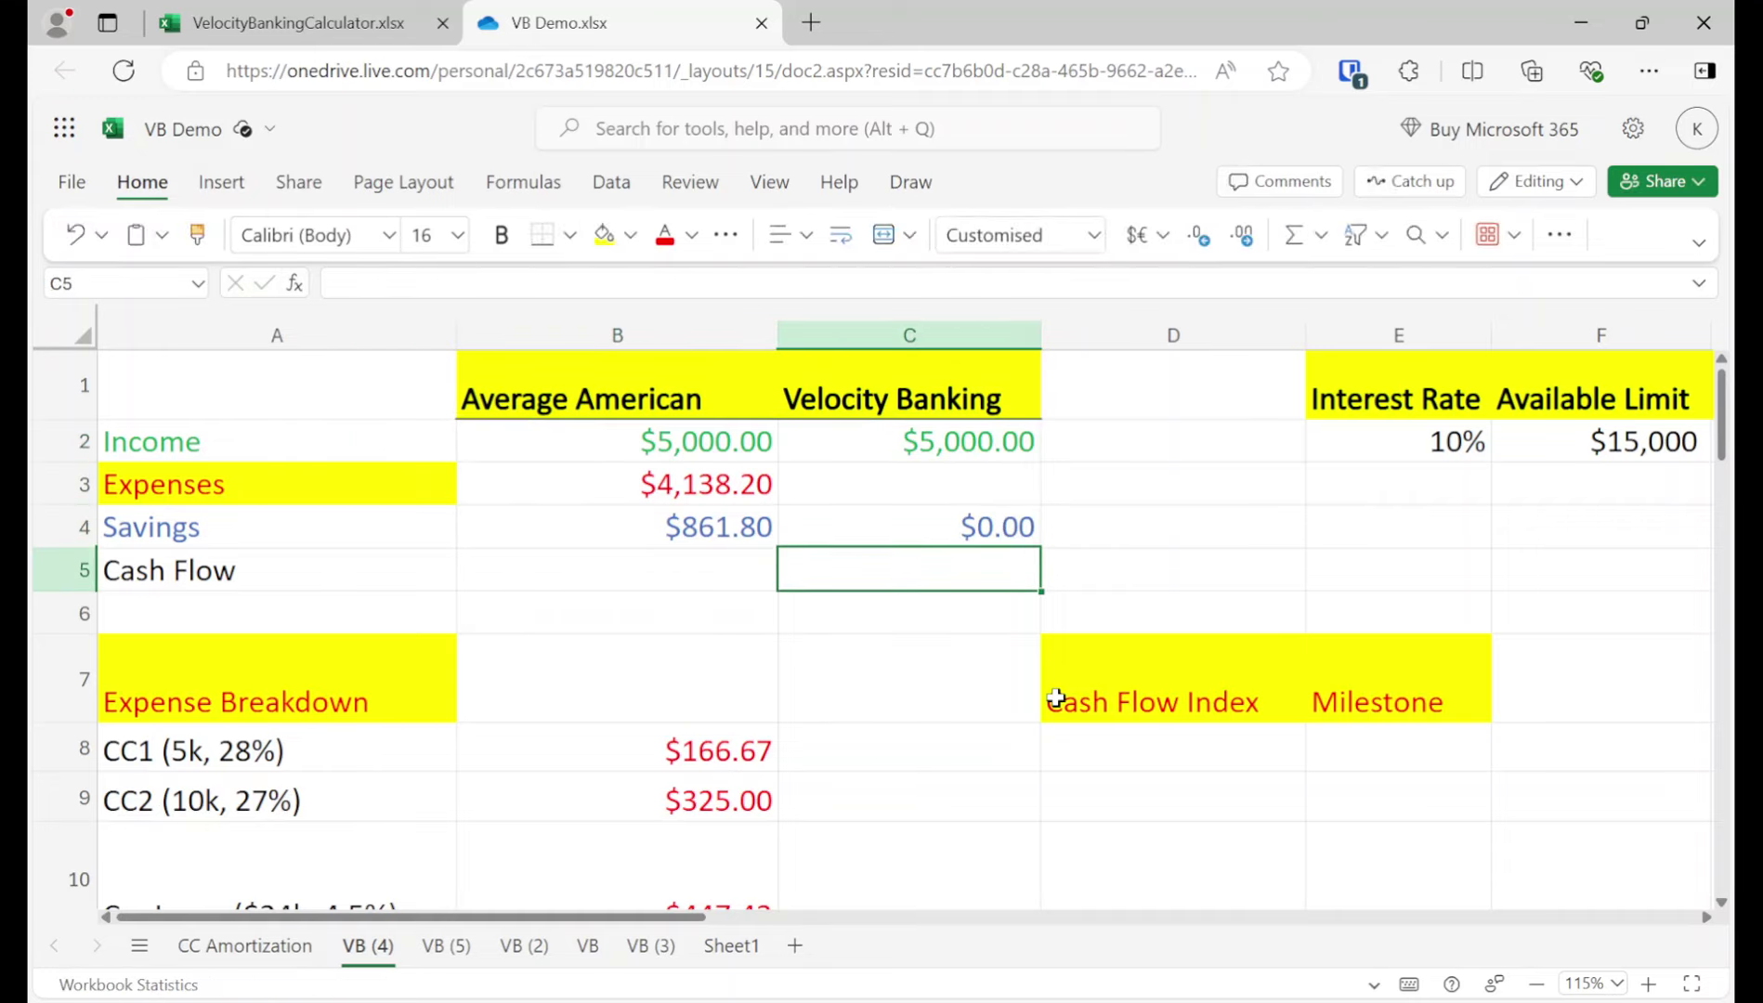
Step: Copy the $4,138.20 Expenses total from B3 into C3
{"action": "key", "text": "Up"}
{"action": "key", "text": "Up"}
{"action": "key", "text": "Left"}
{"action": "key", "text": "ctrl+c"}
{"action": "key", "text": "Right"}
{"action": "key", "text": "ctrl+v"}
Step: Copy the expense breakdown amounts B8:B12 into C8:C12
{"action": "key", "text": "Down"}
{"action": "key", "text": "Down"}
{"action": "key", "text": "Down"}
{"action": "key", "text": "Left"}
{"action": "key", "text": "Down"}
{"action": "key", "text": "Down"}
{"action": "key", "text": "shift+Down"}
{"action": "key", "text": "shift+Down"}
{"action": "key", "text": "shift+Down"}
{"action": "key", "text": "shift+Down"}
{"action": "key", "text": "shift+Down"}
{"action": "key", "text": "shift+Down"}
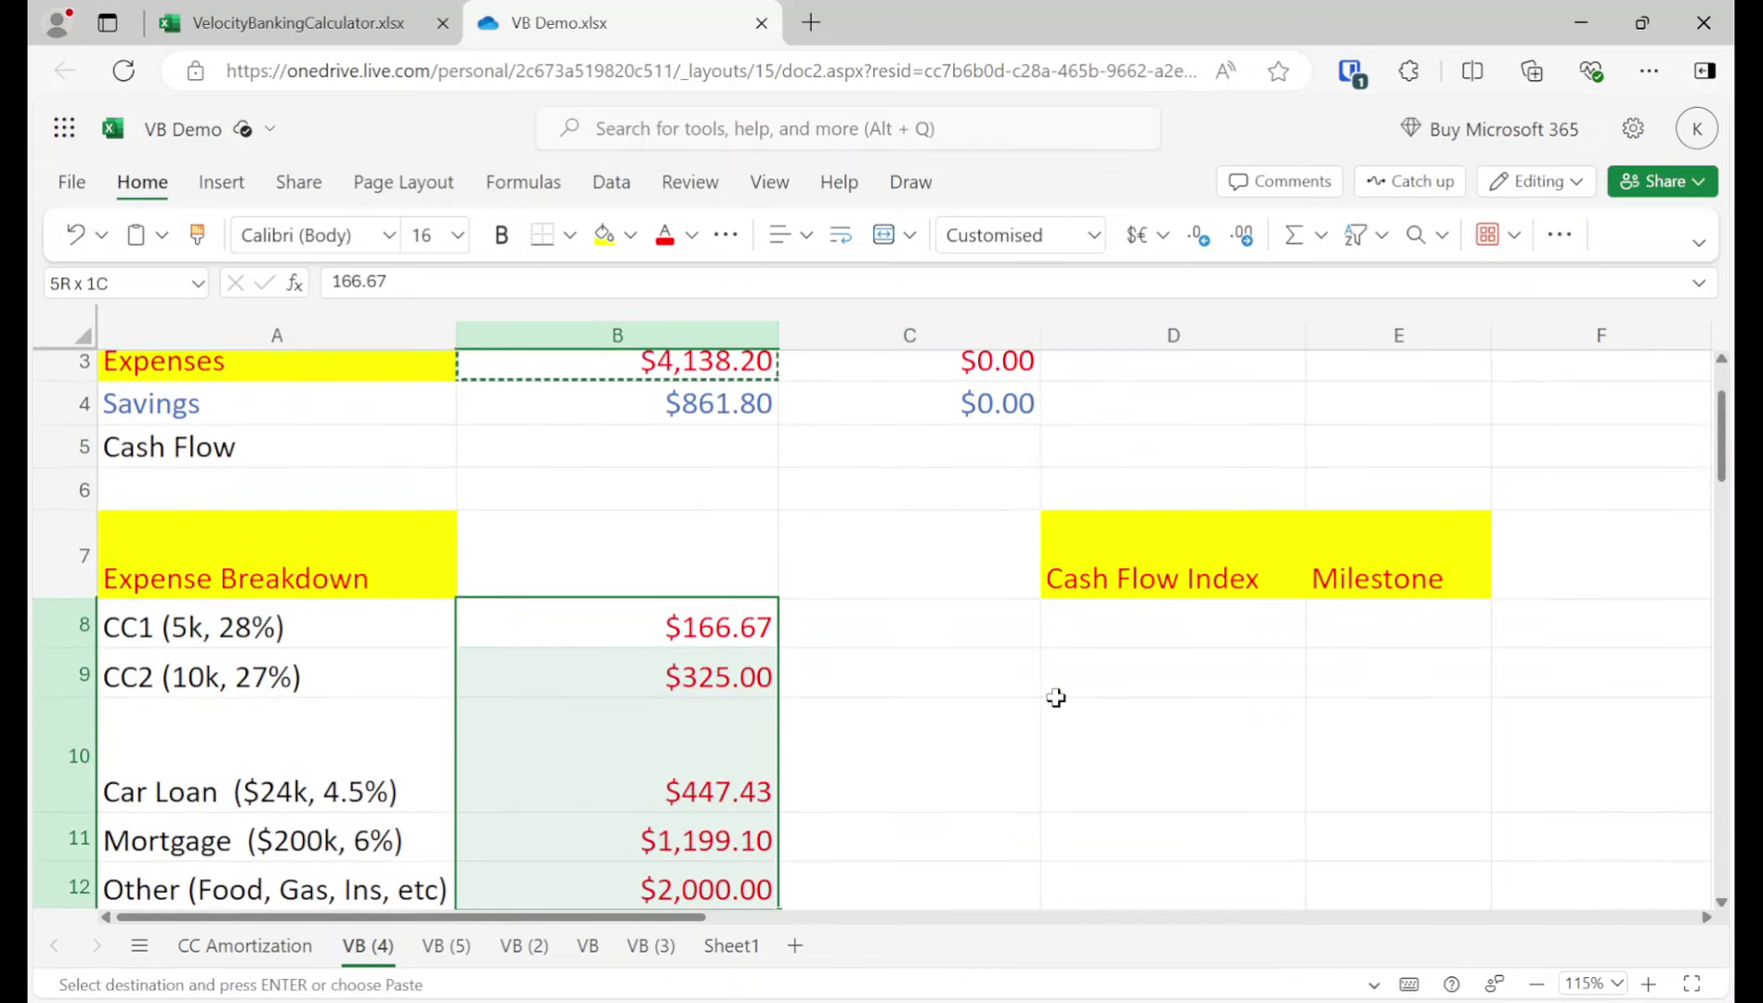
{"action": "key", "text": "shift+Up"}
{"action": "key", "text": "ctrl+c"}
{"action": "key", "text": "Right"}
{"action": "key", "text": "ctrl+v"}
{"action": "key", "text": "Up"}
{"action": "key", "text": "Up"}
{"action": "key", "text": "Up"}
{"action": "key", "text": "Up"}
{"action": "key", "text": "Up"}
{"action": "key", "text": "Up"}
{"action": "key", "text": "Up"}
{"action": "key", "text": "Down"}
{"action": "key", "text": "Down"}
{"action": "key", "text": "Down"}
{"action": "key", "text": "Down"}
{"action": "key", "text": "Up"}
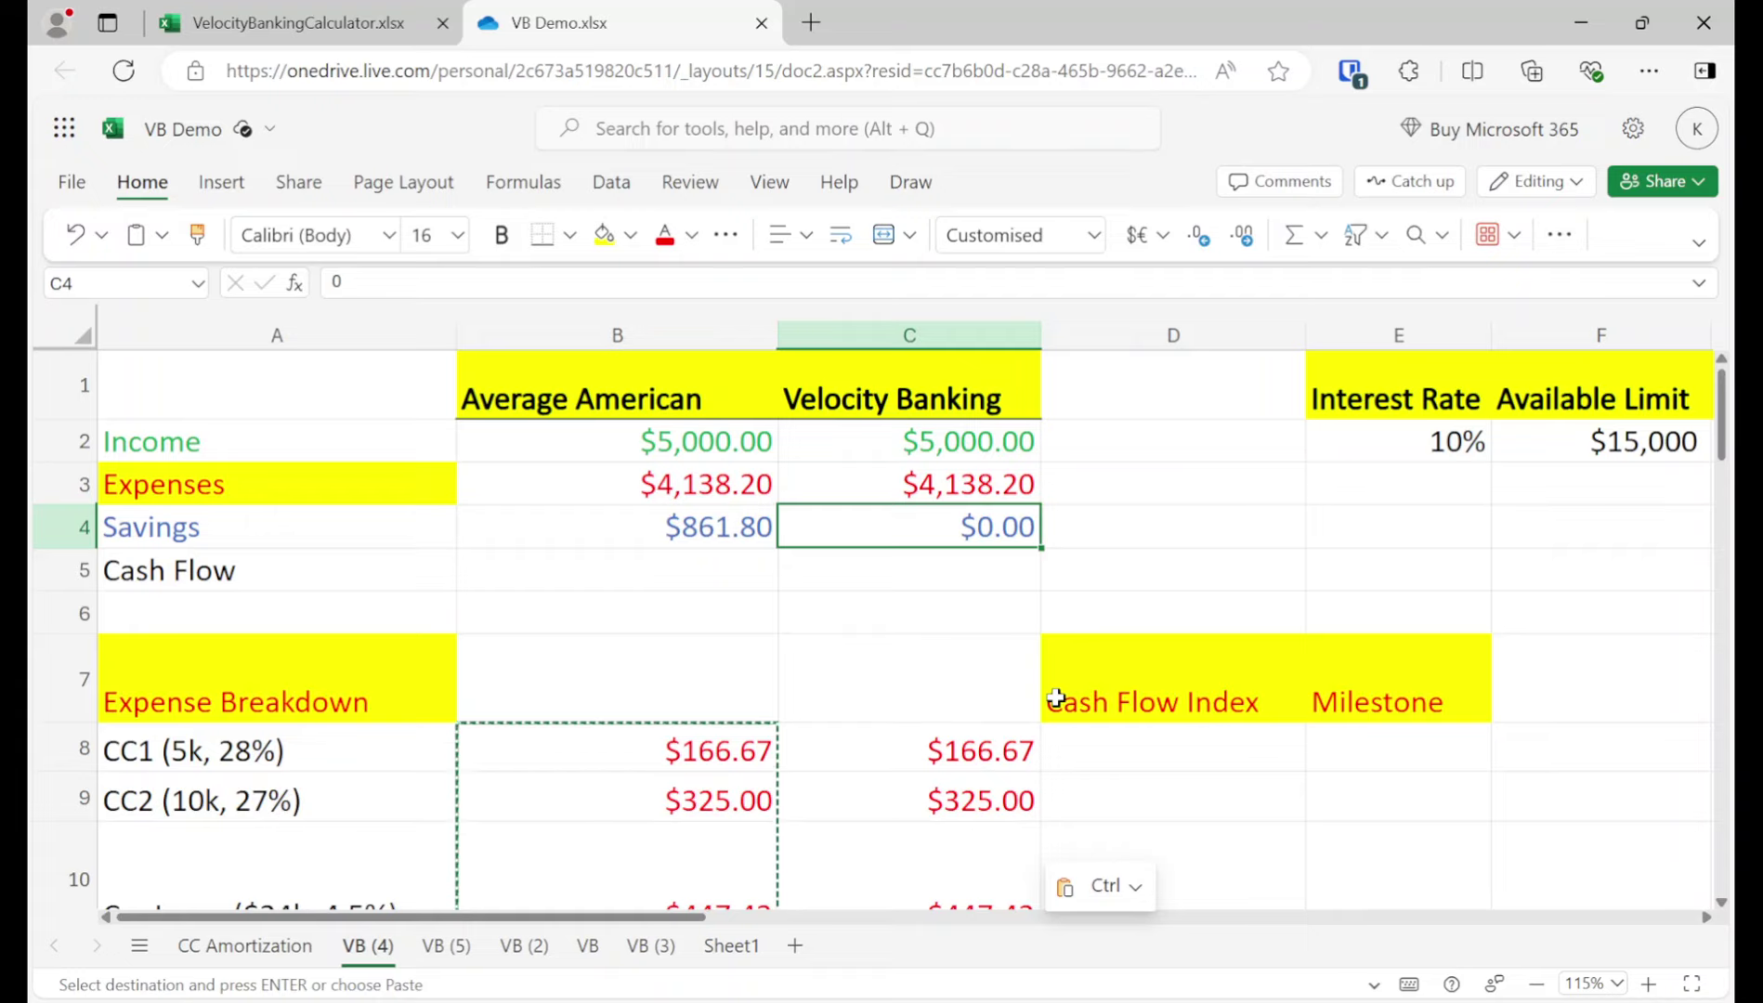
Step: Enter =C2-C3 in C5 so the Velocity Banking Cash Flow shows $861.80
{"action": "key", "text": "Down"}
{"action": "type", "text": "=c2-c3"}
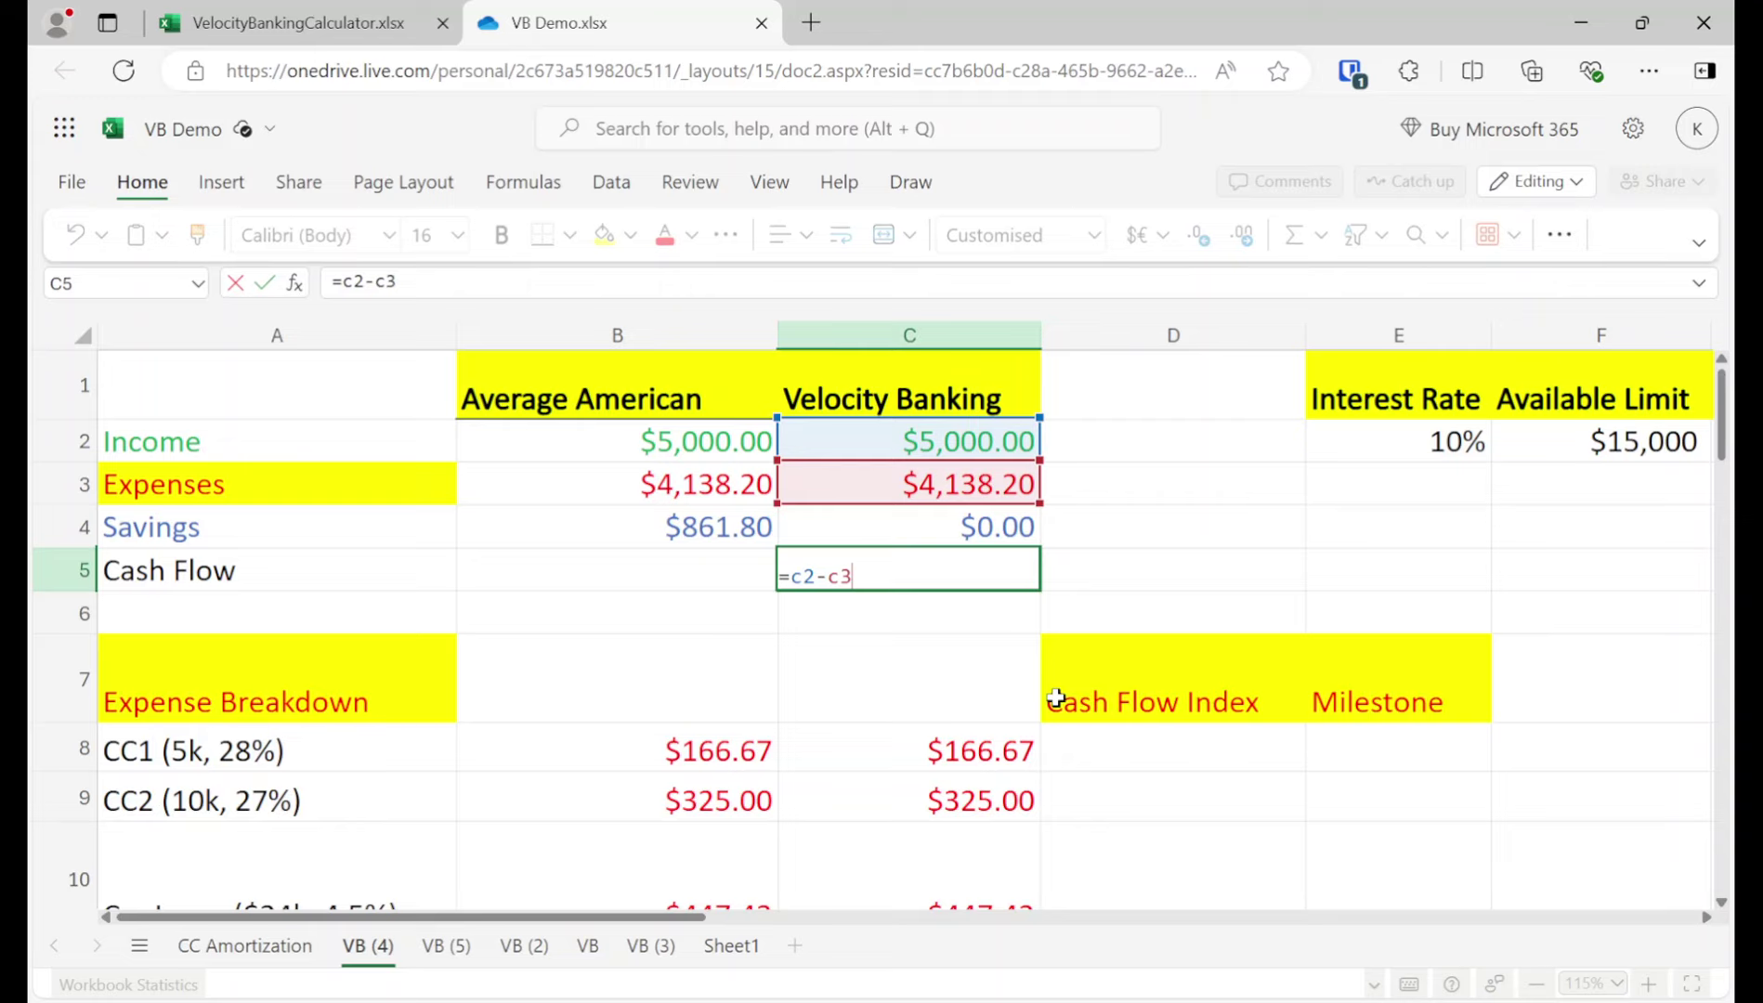
{"action": "key", "text": "Return"}
{"action": "key", "text": "Up"}
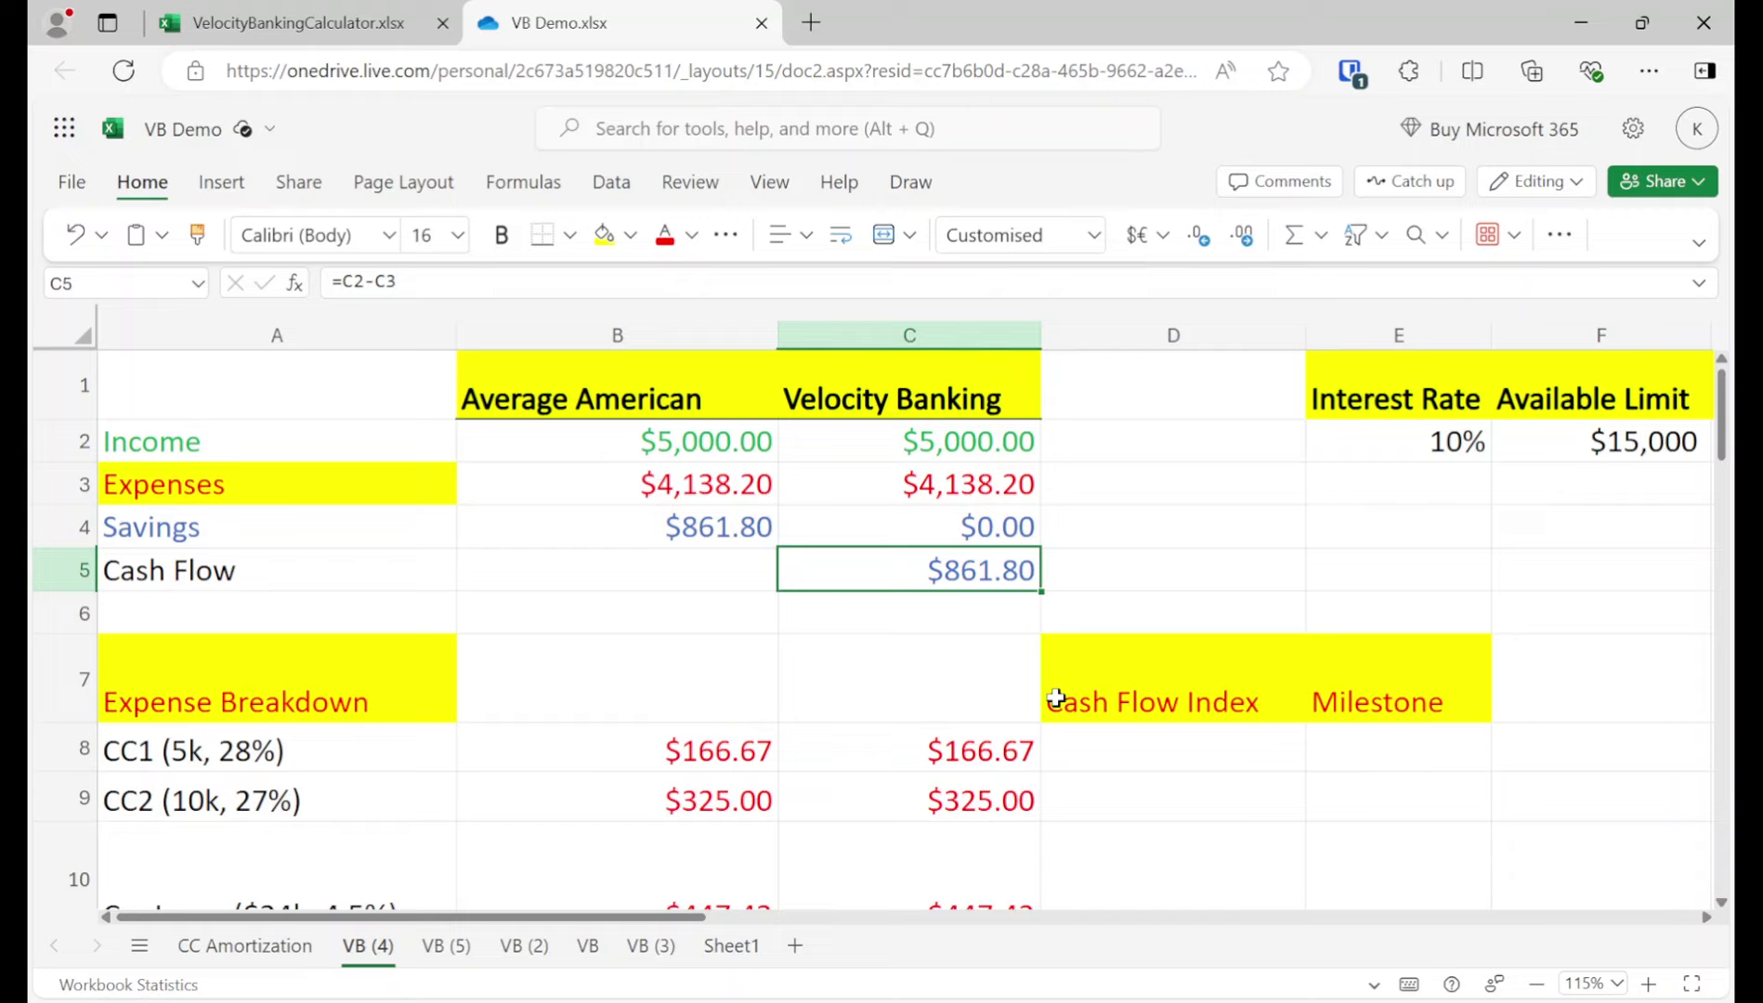
{"action": "key", "text": "Up"}
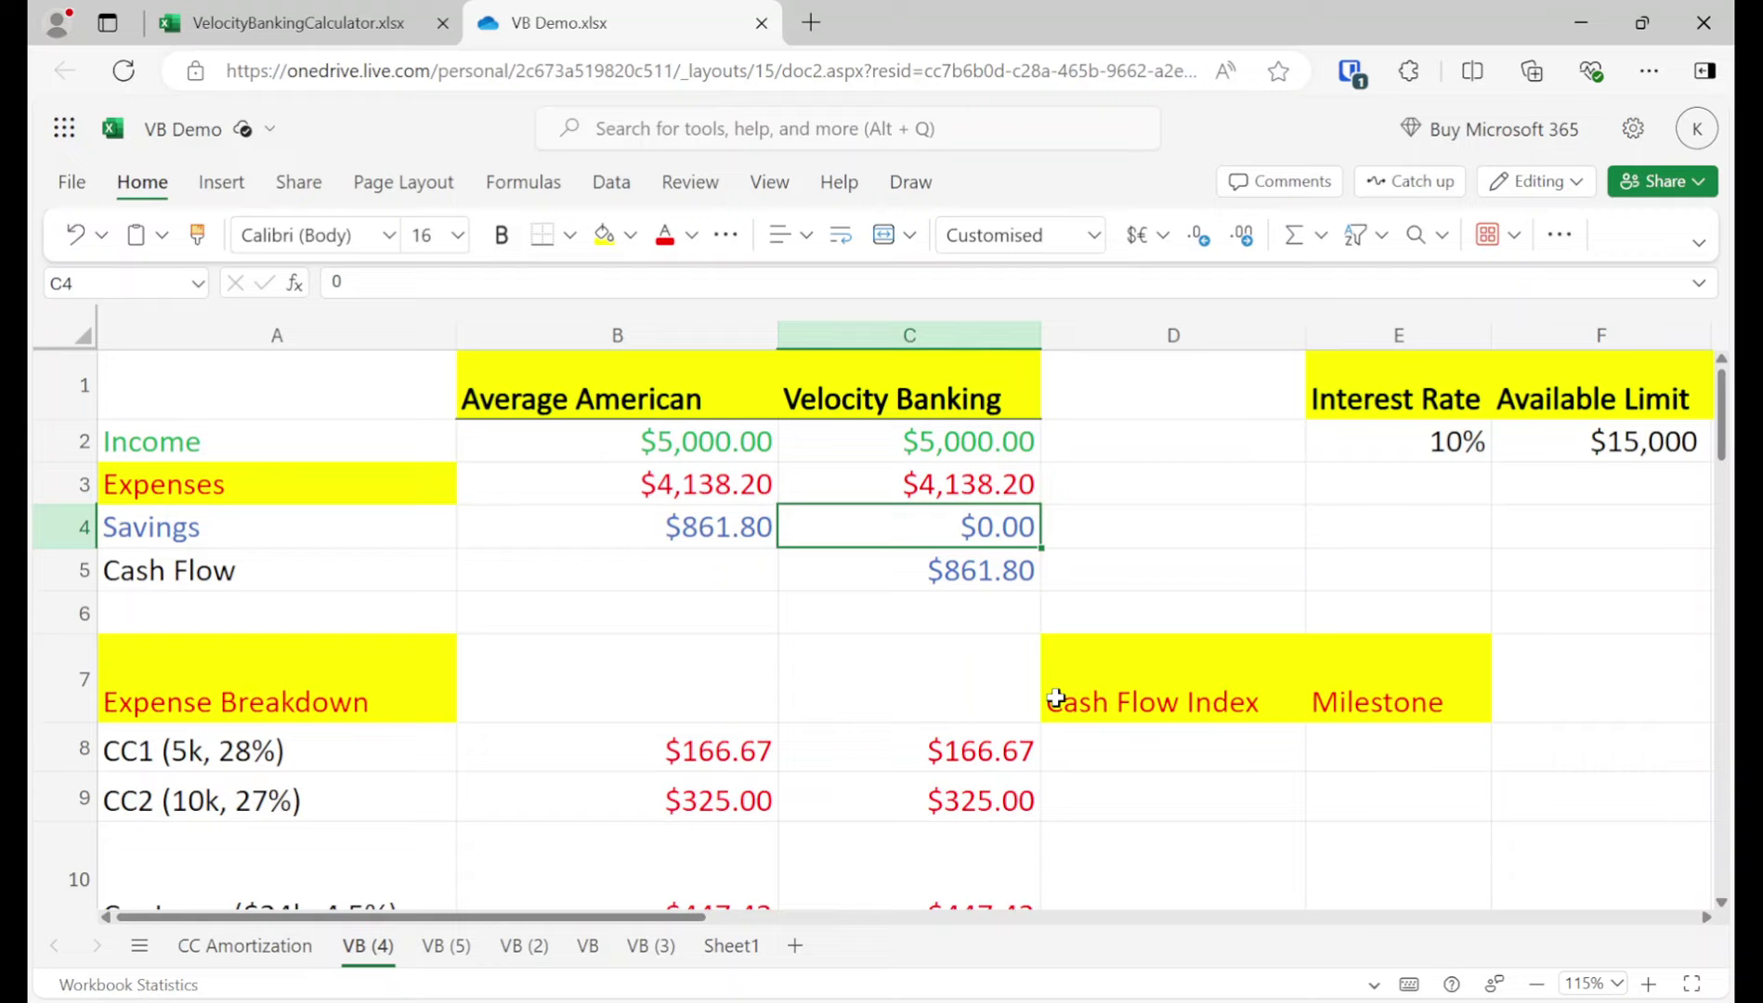
{"action": "key", "text": "Down"}
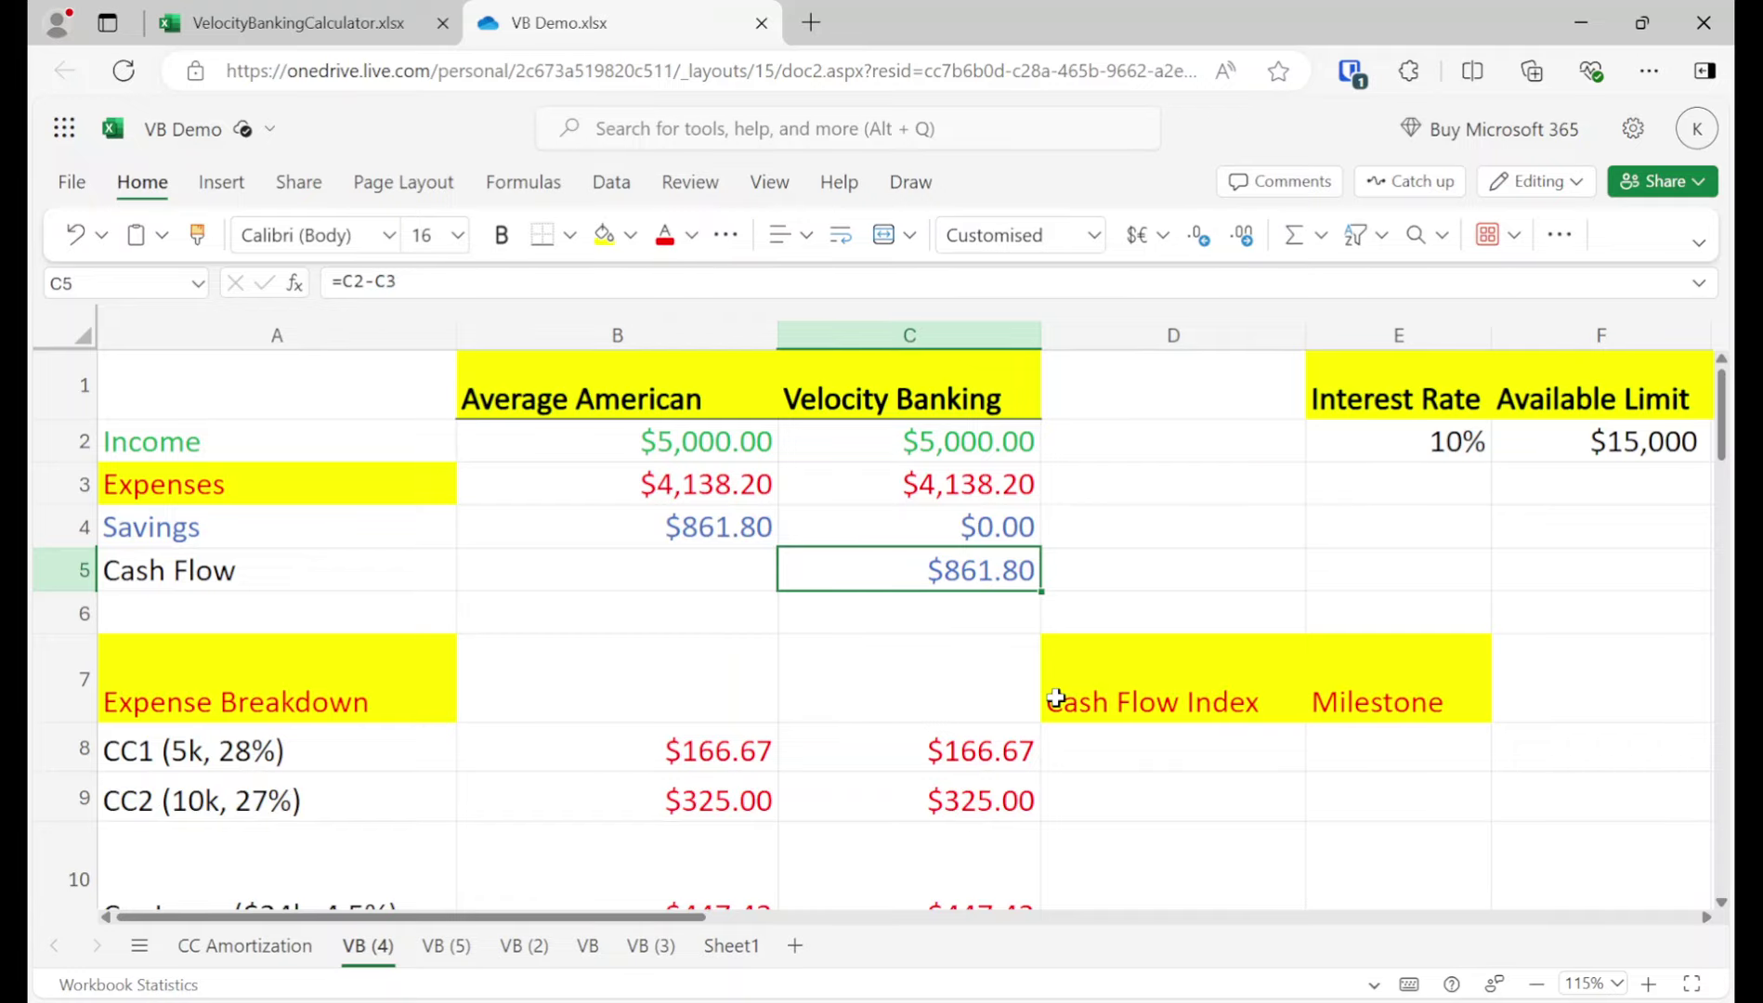
{"action": "key", "text": "Up"}
{"action": "key", "text": "Up"}
{"action": "key", "text": "Right"}
{"action": "key", "text": "Right"}
{"action": "key", "text": "Up"}
{"action": "key", "text": "Up"}
{"action": "key", "text": "Right"}
{"action": "key", "text": "Right"}
{"action": "key", "text": "Down"}
{"action": "key", "text": "Left"}
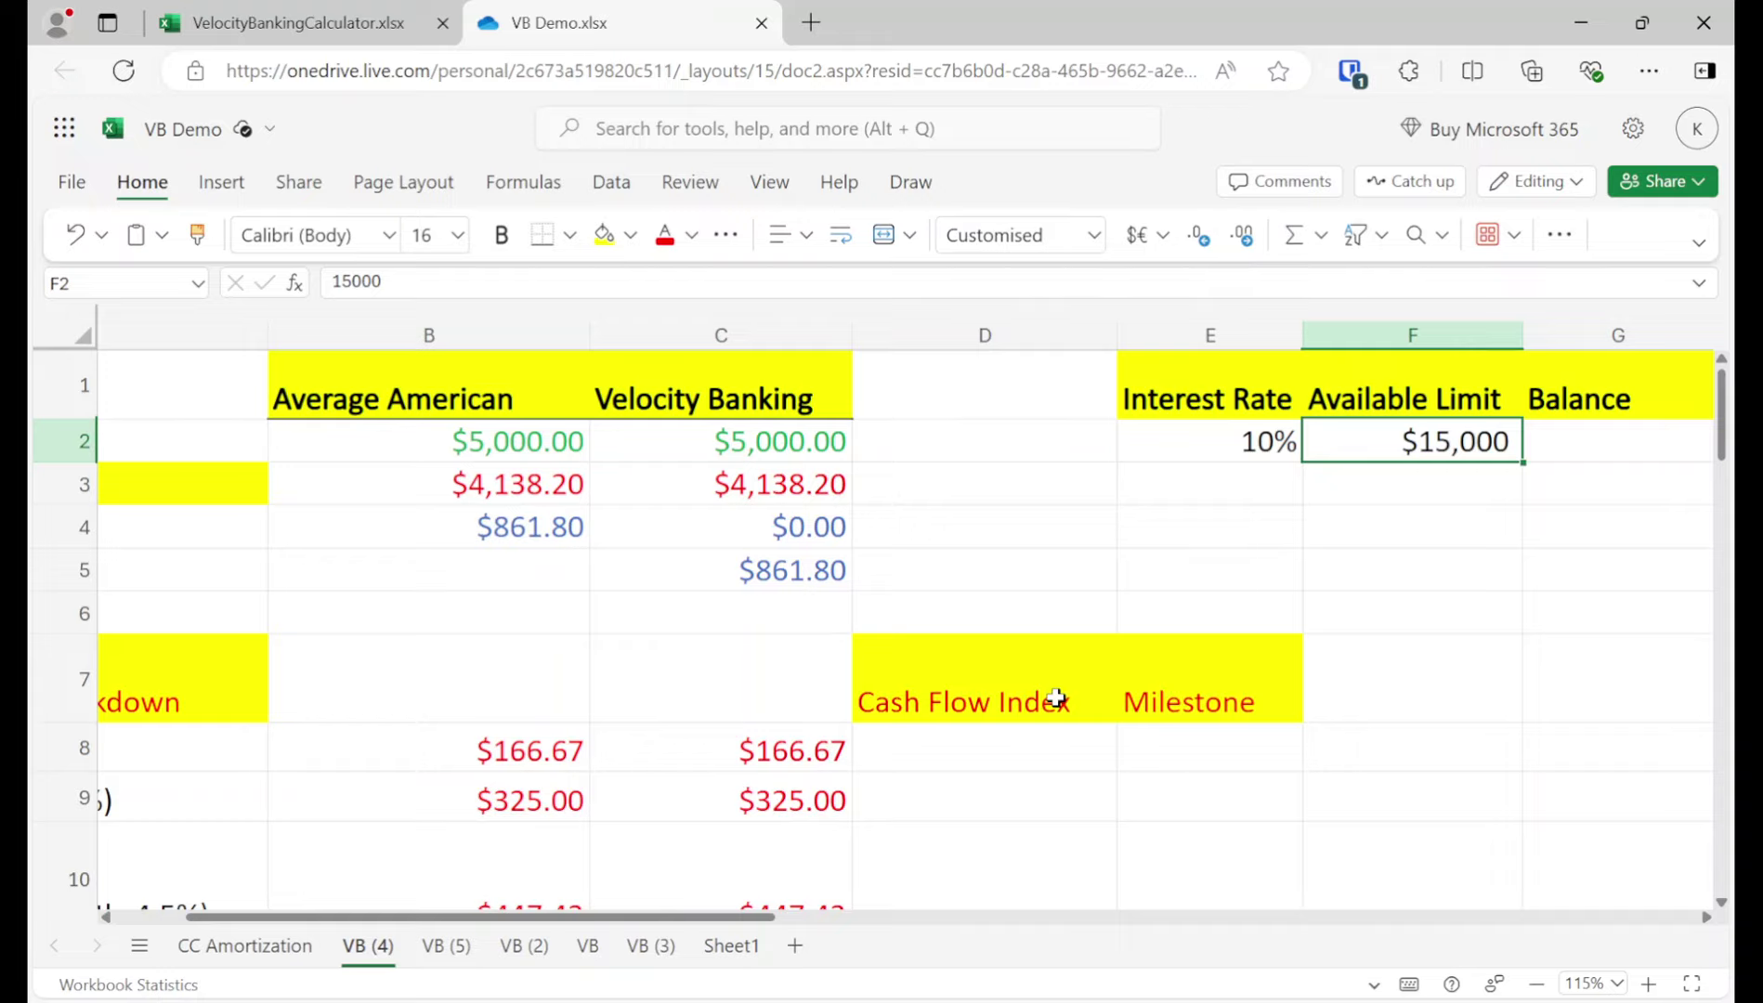
{"action": "left_click", "coordinate": [731, 946]}
{"action": "scroll", "coordinate": [736, 858], "scroll_direction": "down", "scroll_amount": 8}
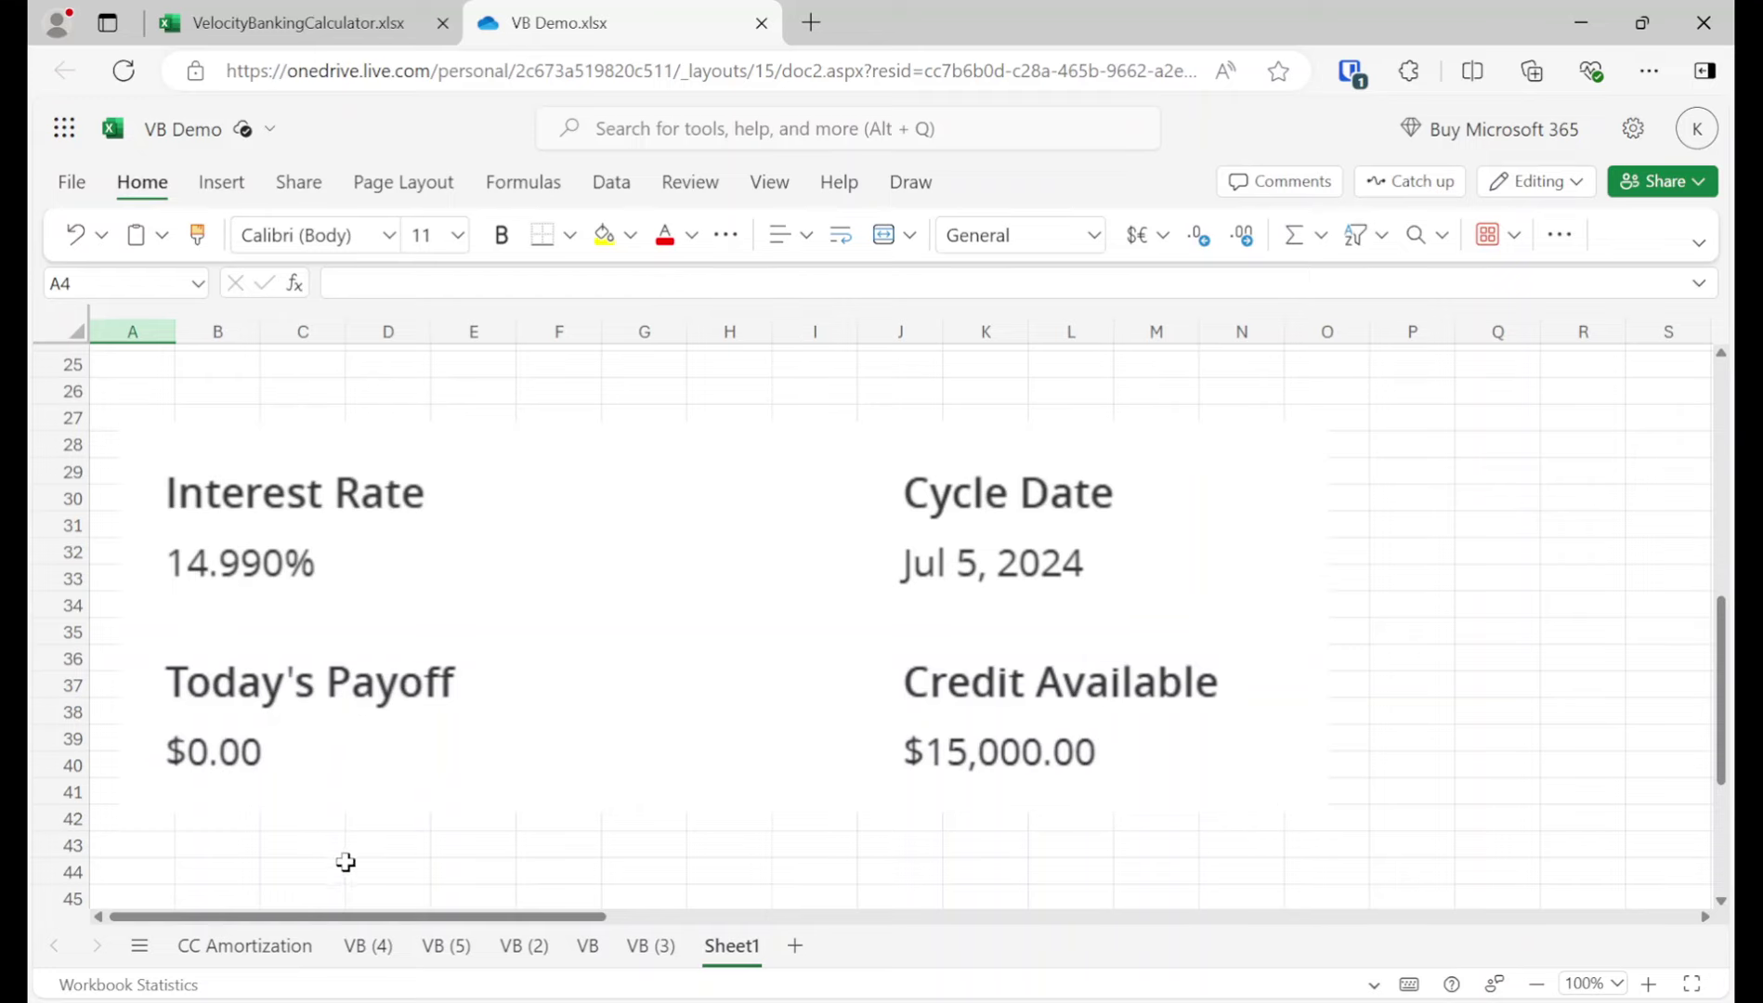
{"action": "left_click", "coordinate": [367, 947]}
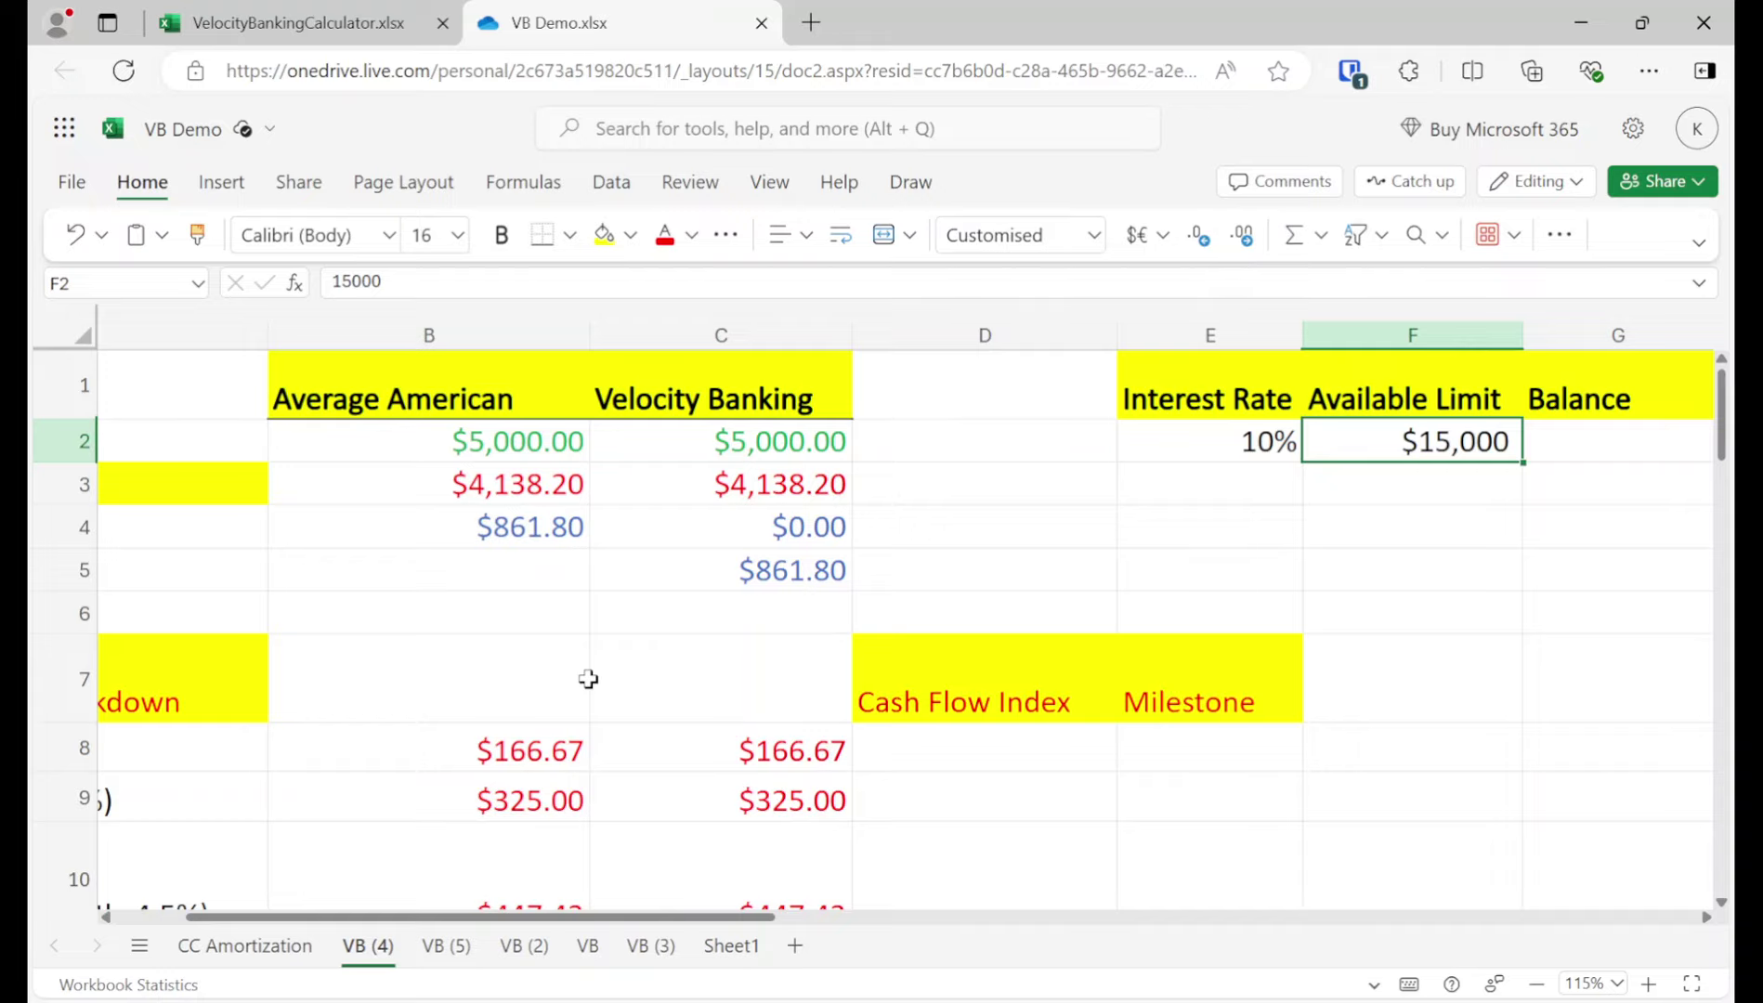
{"action": "key", "text": "Left"}
{"action": "key", "text": "Right"}
{"action": "key", "text": "Right"}
{"action": "key", "text": "Right"}
{"action": "key", "text": "Right"}
{"action": "key", "text": "Left"}
{"action": "key", "text": "Left"}
{"action": "key", "text": "Left"}
{"action": "key", "text": "Left"}
{"action": "key", "text": "Left"}
{"action": "key", "text": "Left"}
{"action": "key", "text": "Left"}
{"action": "key", "text": "Down"}
{"action": "key", "text": "Down"}
{"action": "key", "text": "Down"}
{"action": "key", "text": "Left"}
{"action": "key", "text": "Down"}
{"action": "key", "text": "Down"}
{"action": "key", "text": "Down"}
Step: Enter a $15,000 starting Balance in G2
{"action": "key", "text": "shift+Down"}
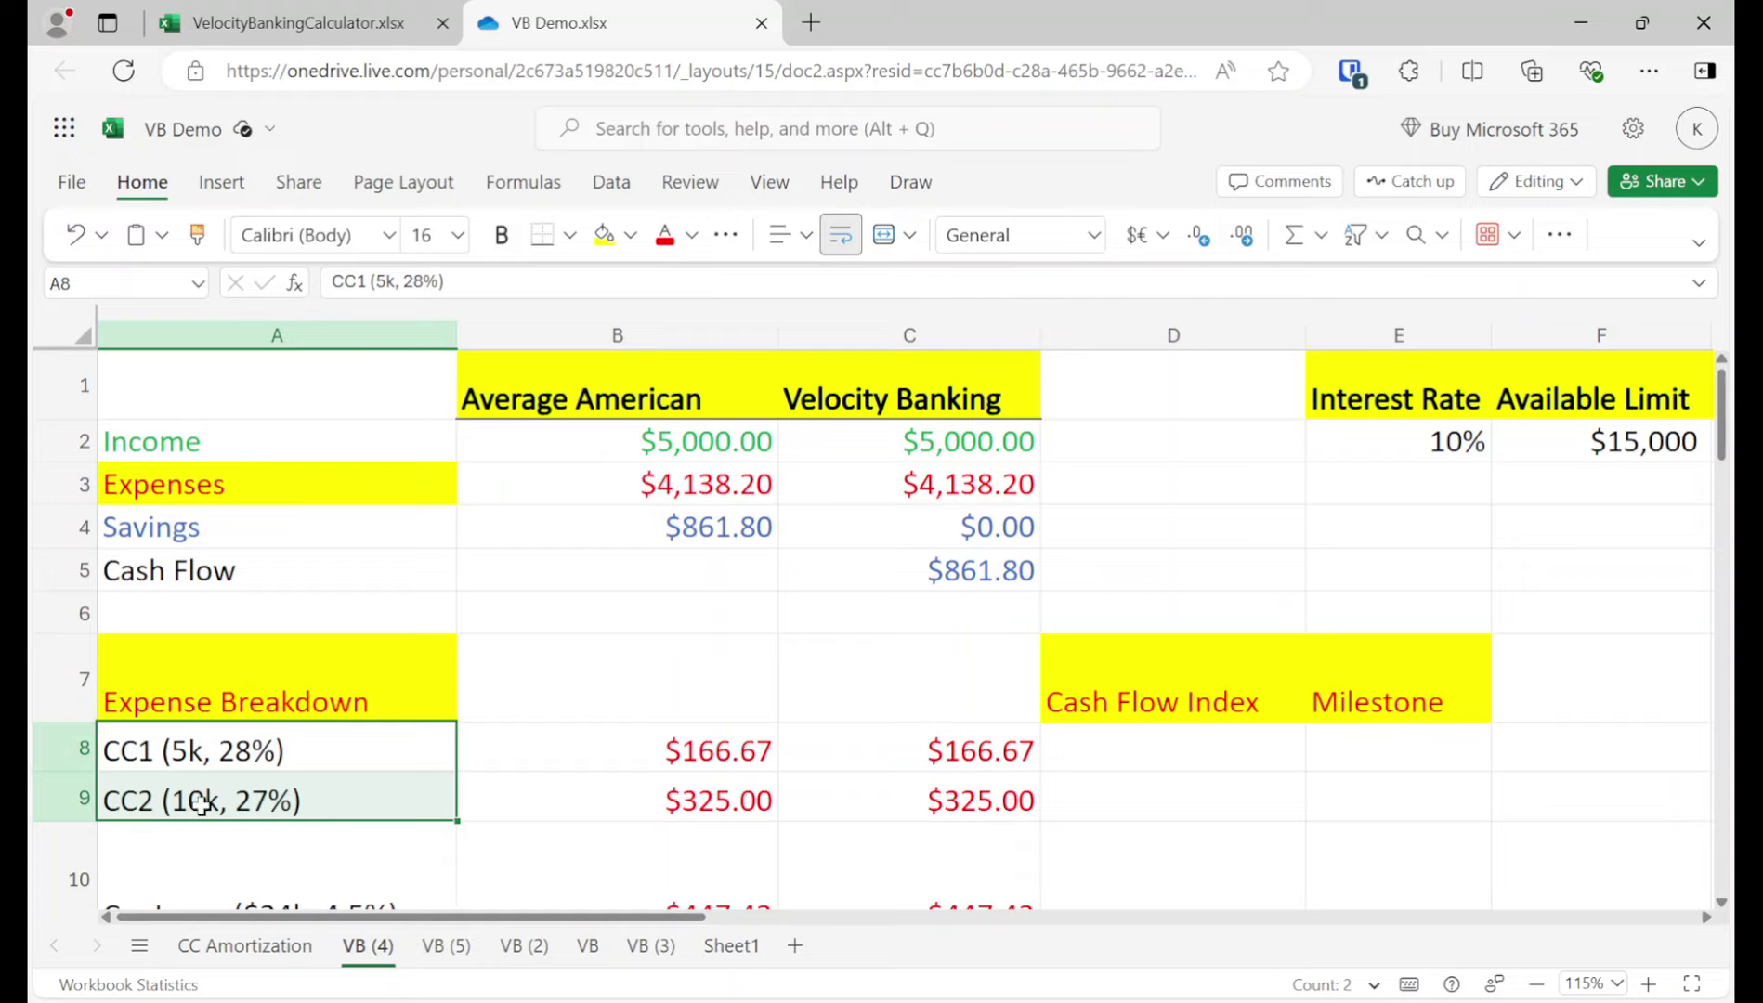
{"action": "left_click", "coordinate": [1529, 483]}
{"action": "key", "text": "Up"}
{"action": "key", "text": "Right"}
{"action": "type", "text": "15000"}
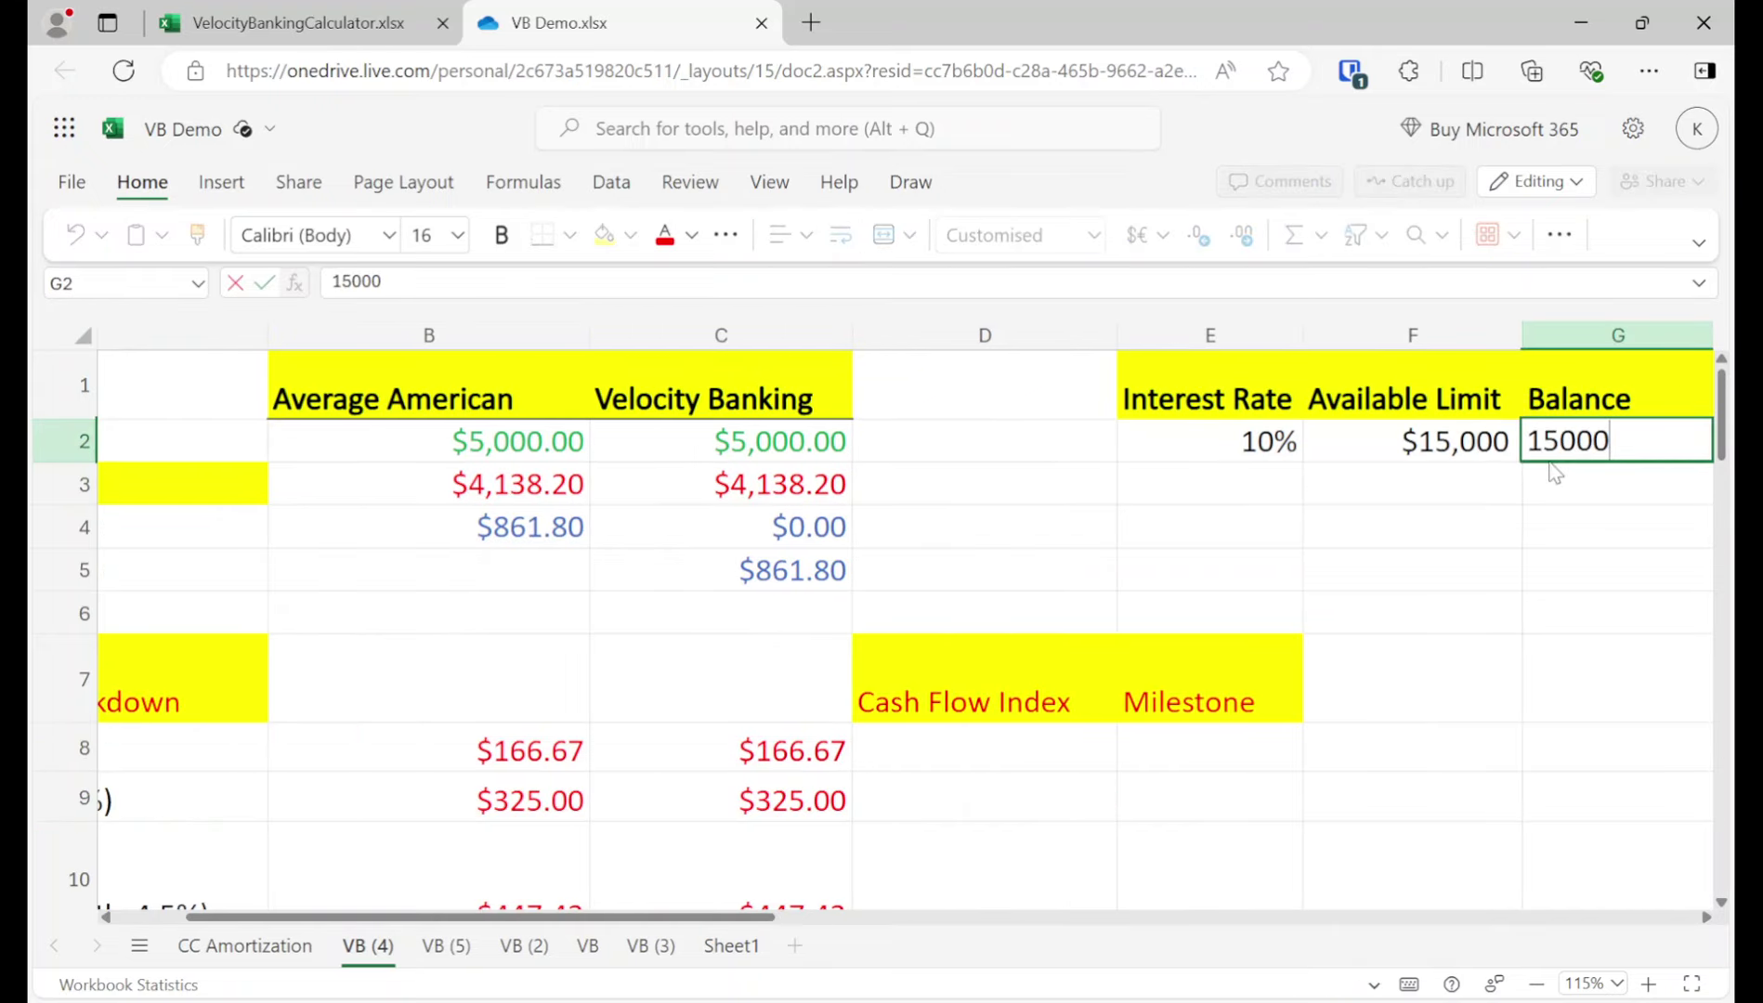
{"action": "key", "text": "Return"}
Step: Set the Velocity Banking CC1 and CC2 payments to $0.00, raising cash flow to $1,353.47
{"action": "key", "text": "Left"}
{"action": "key", "text": "Left"}
{"action": "key", "text": "Left"}
{"action": "key", "text": "Left"}
{"action": "key", "text": "Left"}
{"action": "key", "text": "Left"}
{"action": "key", "text": "Down"}
{"action": "key", "text": "Down"}
{"action": "key", "text": "Down"}
{"action": "key", "text": "Down"}
{"action": "key", "text": "Down"}
{"action": "key", "text": "Down"}
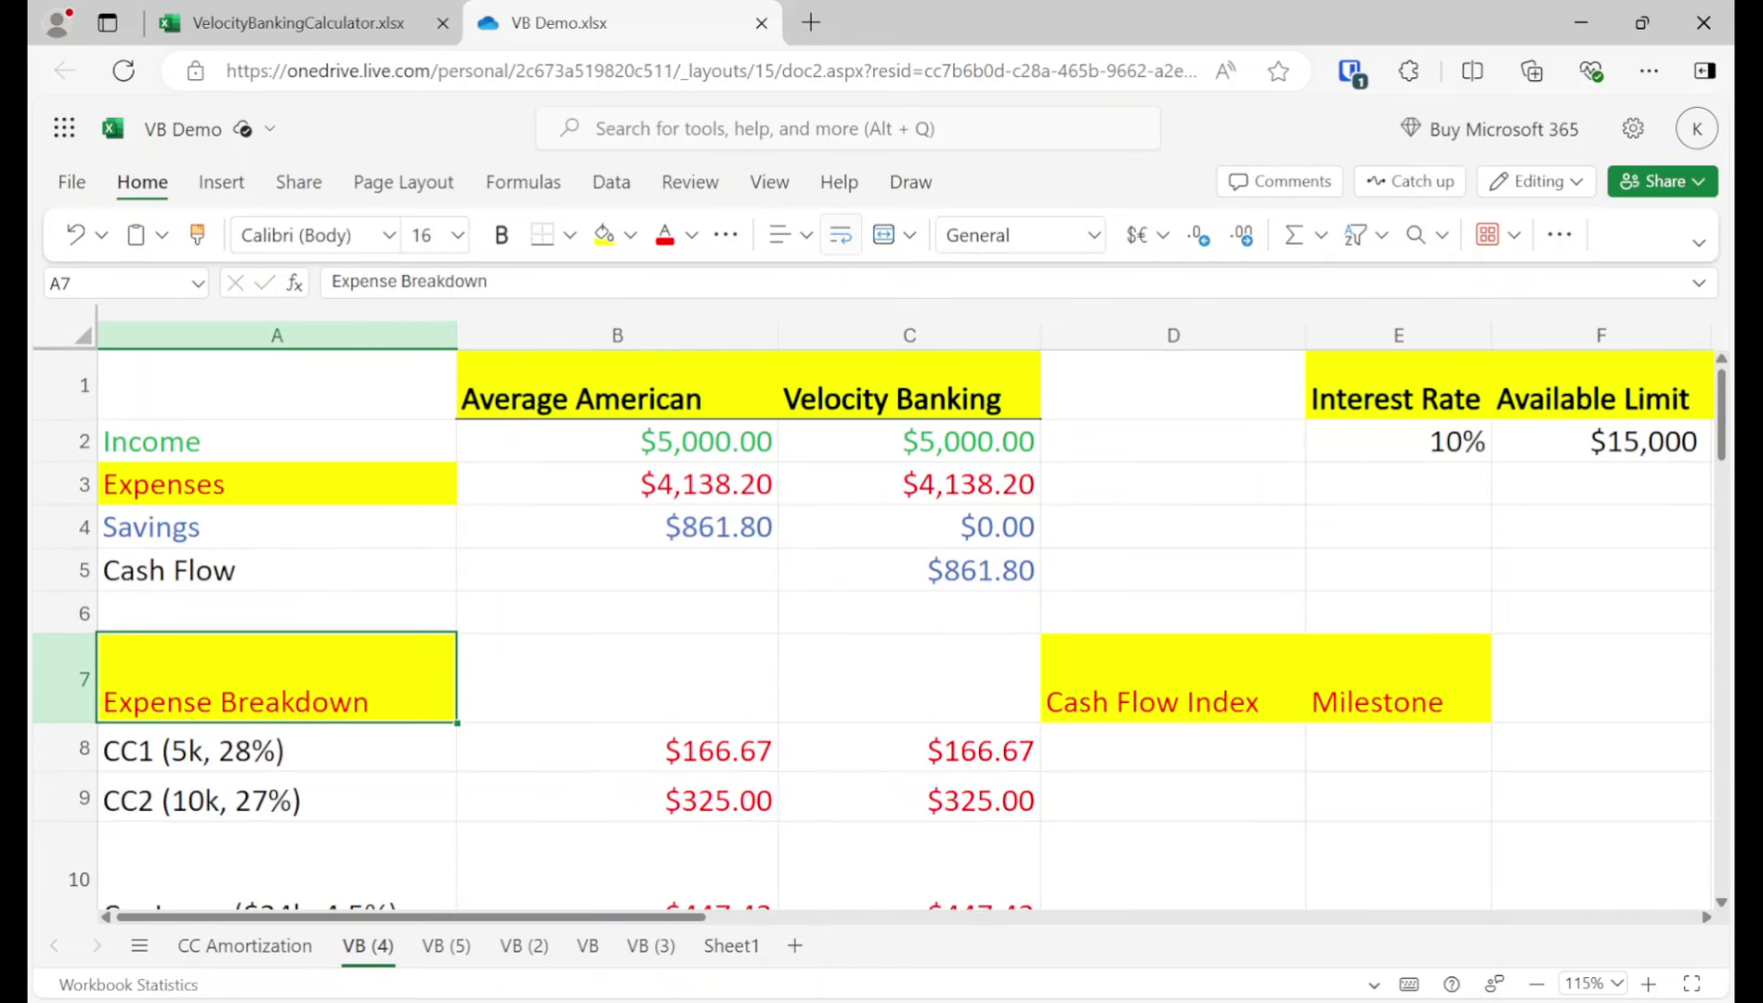
{"action": "key", "text": "Up"}
{"action": "key", "text": "Right"}
{"action": "key", "text": "Right"}
{"action": "type", "text": "0"}
{"action": "key", "text": "Return"}
{"action": "type", "text": "0"}
{"action": "key", "text": "Return"}
{"action": "key", "text": "Up"}
{"action": "key", "text": "Up"}
{"action": "key", "text": "Up"}
{"action": "key", "text": "Up"}
{"action": "key", "text": "Up"}
{"action": "key", "text": "Up"}
{"action": "key", "text": "Left"}
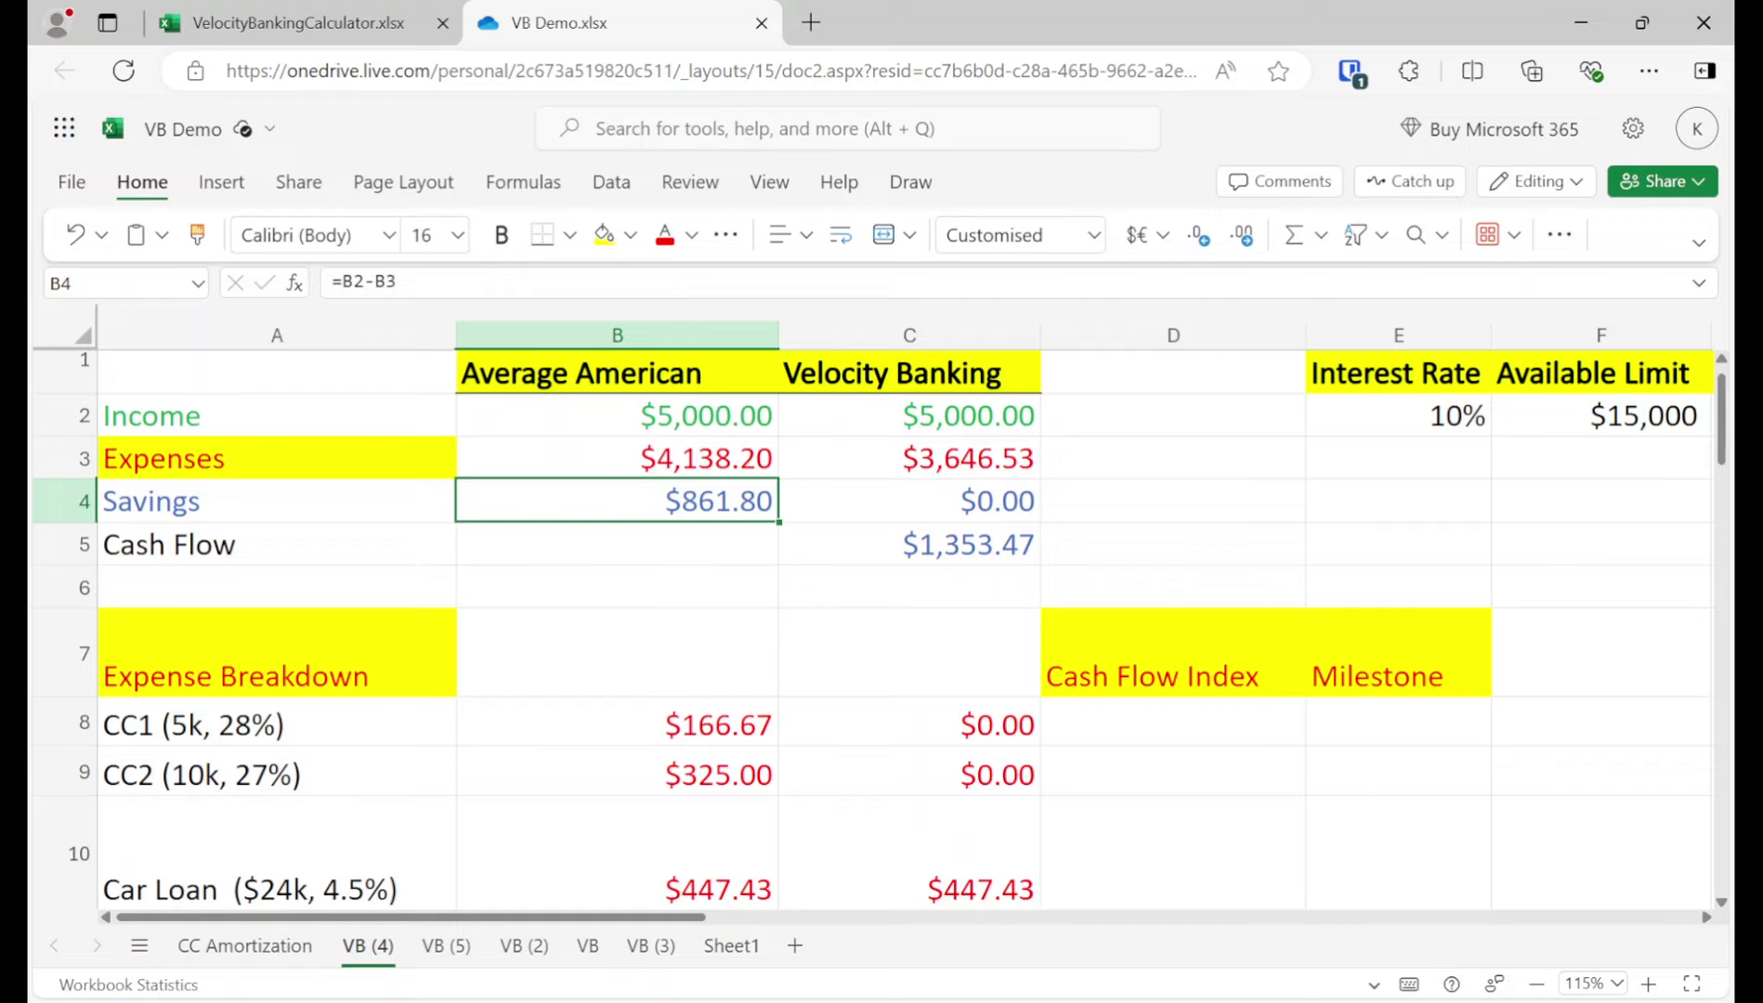
{"action": "key", "text": "Down"}
{"action": "key", "text": "Down"}
{"action": "key", "text": "Down"}
{"action": "key", "text": "Down"}
{"action": "key", "text": "Down"}
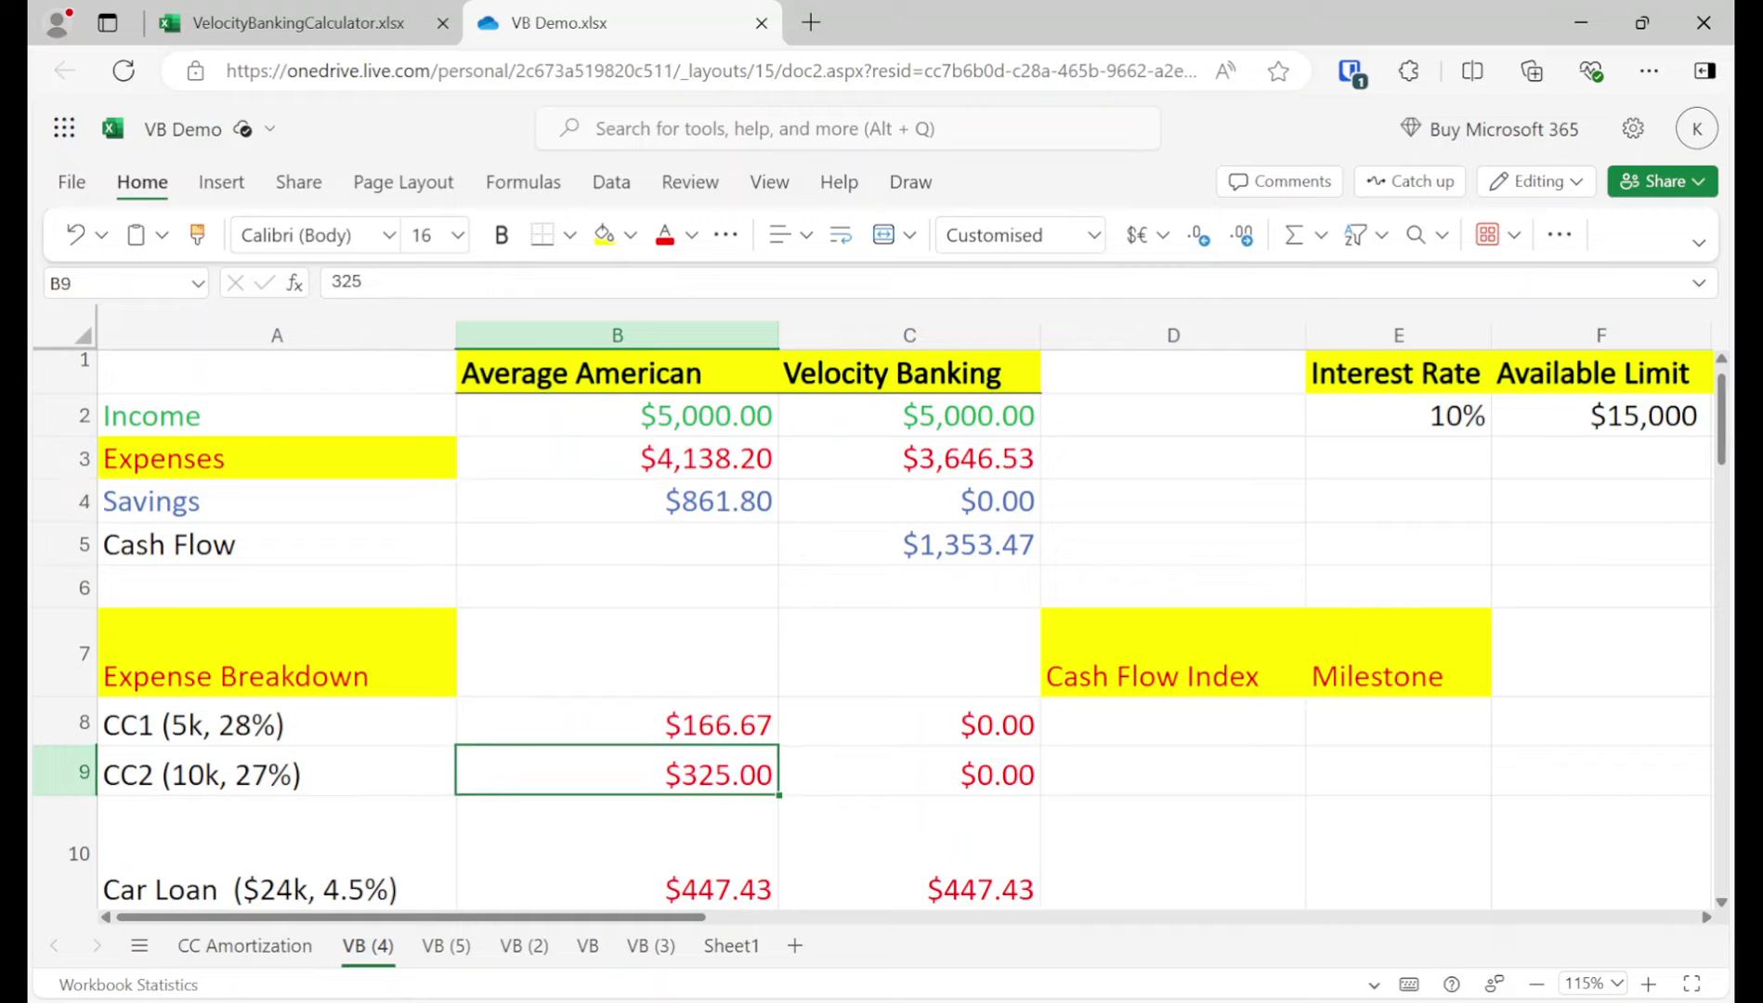
{"action": "key", "text": "Up"}
{"action": "key", "text": "Up"}
{"action": "key", "text": "Up"}
{"action": "key", "text": "Up"}
{"action": "key", "text": "Up"}
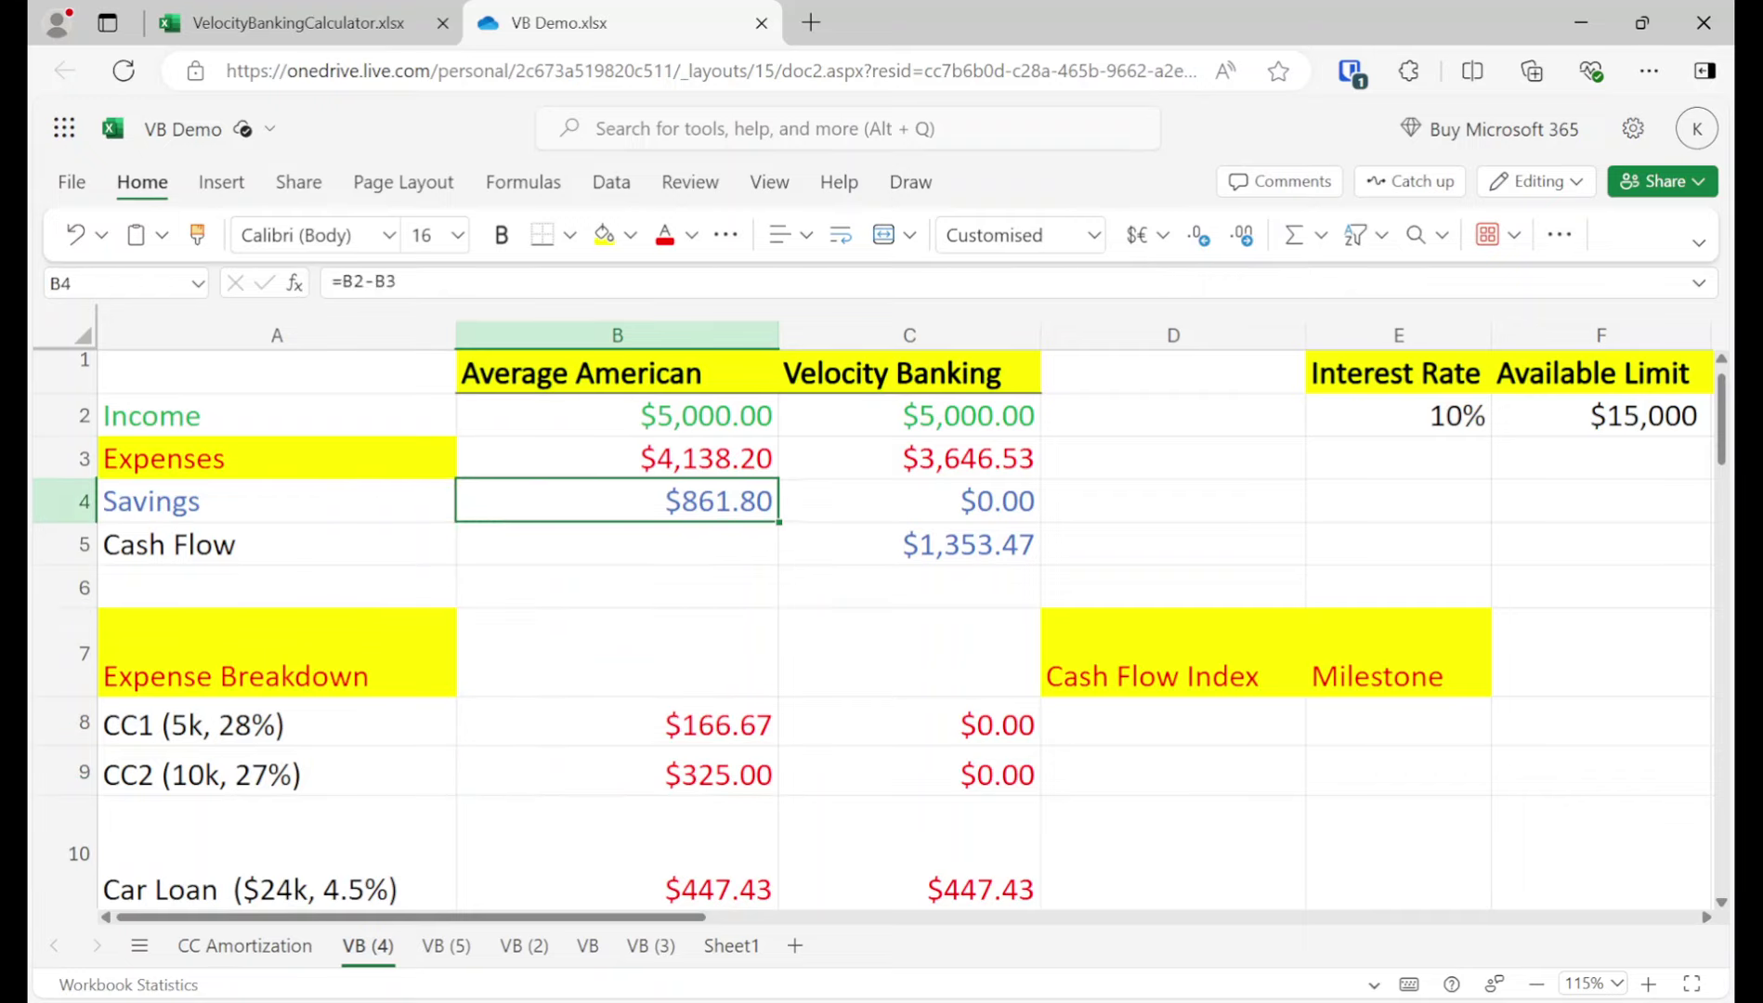
Step: Review the Velocity Banking values, totals and column headings, ending in the empty cell D2
{"action": "key", "text": "Right"}
{"action": "key", "text": "Up"}
{"action": "key", "text": "Up"}
{"action": "key", "text": "Down"}
{"action": "key", "text": "Down"}
{"action": "key", "text": "Down"}
{"action": "key", "text": "Down"}
{"action": "key", "text": "Down"}
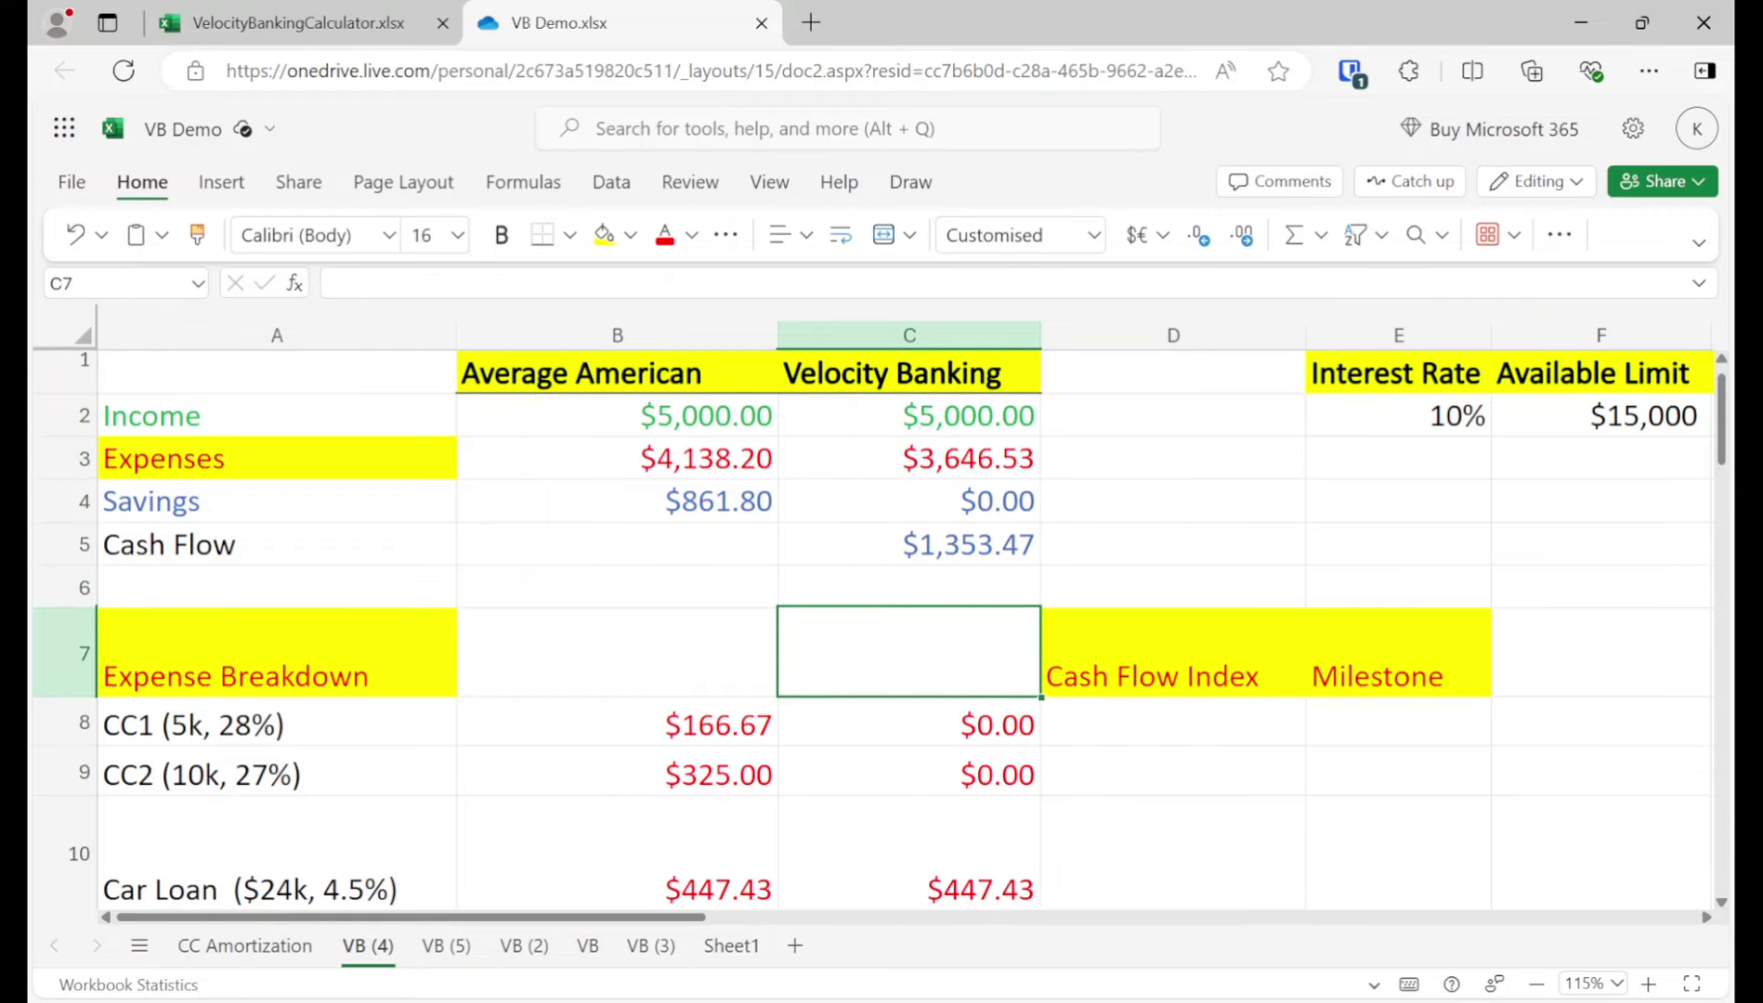
{"action": "key", "text": "Down"}
{"action": "key", "text": "Right"}
{"action": "key", "text": "Right"}
{"action": "key", "text": "Right"}
{"action": "key", "text": "Up"}
{"action": "key", "text": "Up"}
{"action": "key", "text": "Up"}
{"action": "key", "text": "Right"}
{"action": "key", "text": "Up"}
{"action": "key", "text": "Up"}
{"action": "key", "text": "Left"}
{"action": "key", "text": "Left"}
{"action": "key", "text": "Left"}
{"action": "key", "text": "Left"}
{"action": "key", "text": "Left"}
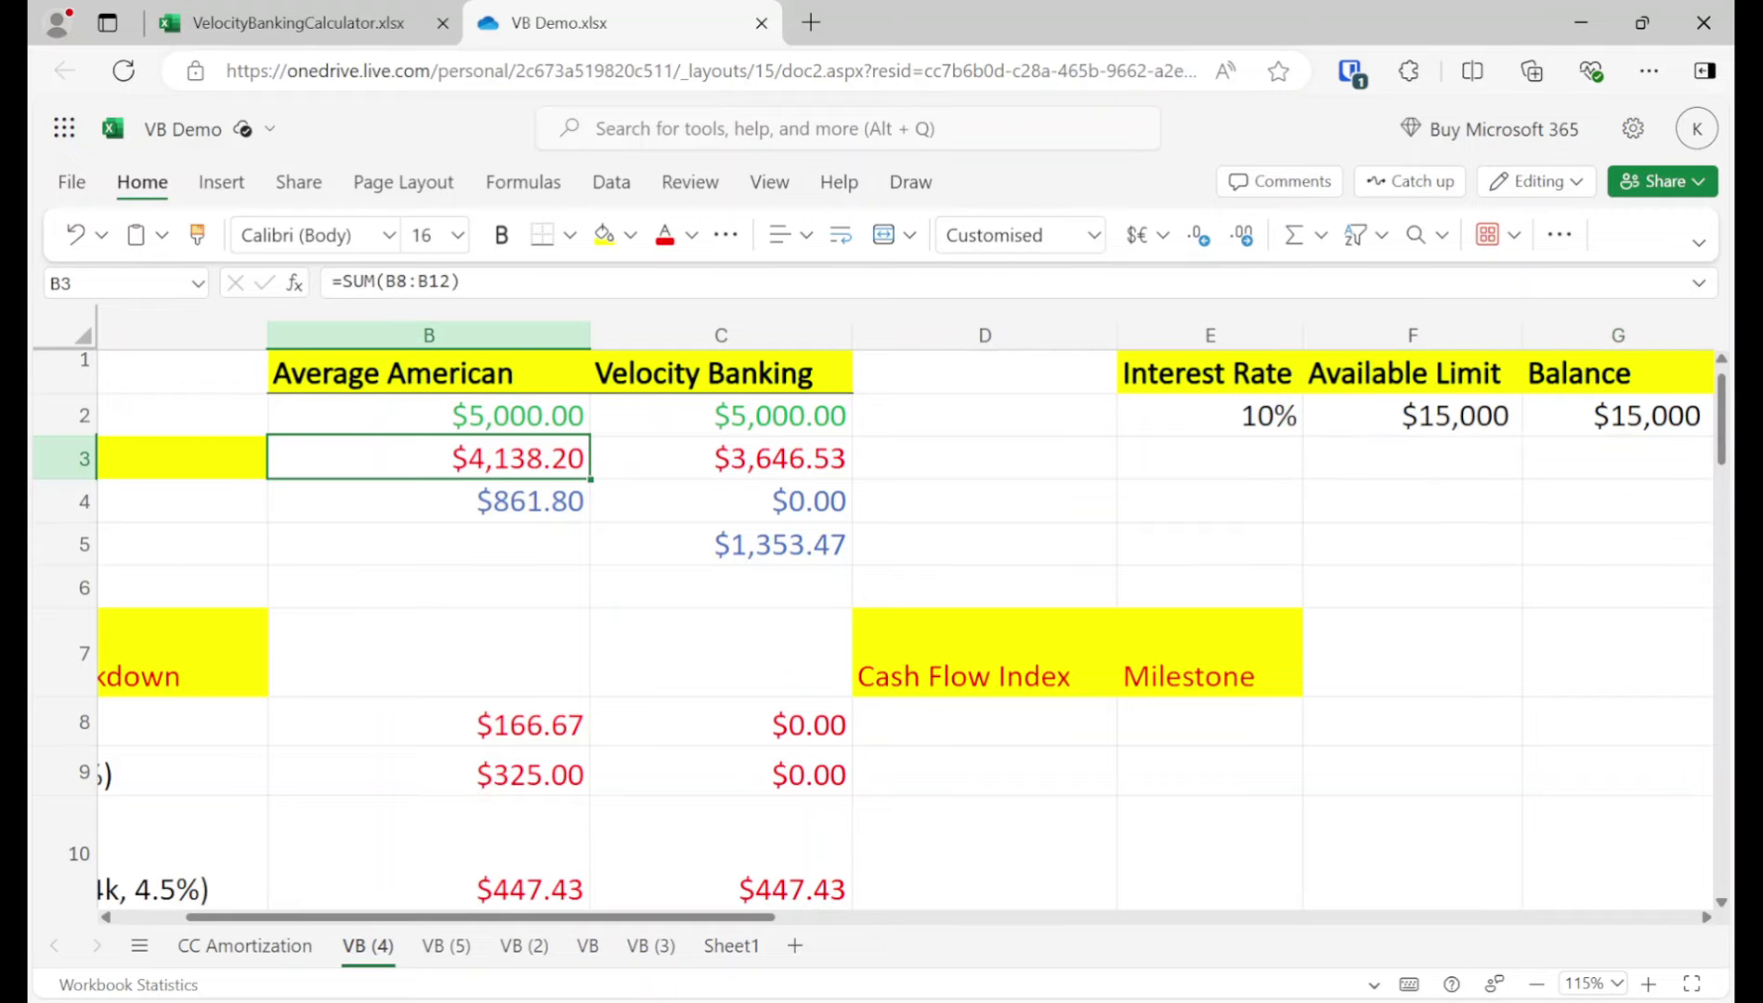
{"action": "key", "text": "Right"}
{"action": "key", "text": "Right"}
{"action": "key", "text": "Up"}
{"action": "key", "text": "Right"}
{"action": "key", "text": "Right"}
{"action": "key", "text": "Right"}
{"action": "key", "text": "Left"}
{"action": "key", "text": "Left"}
{"action": "key", "text": "Left"}
{"action": "key", "text": "Left"}
{"action": "key", "text": "Up"}
{"action": "key", "text": "Left"}
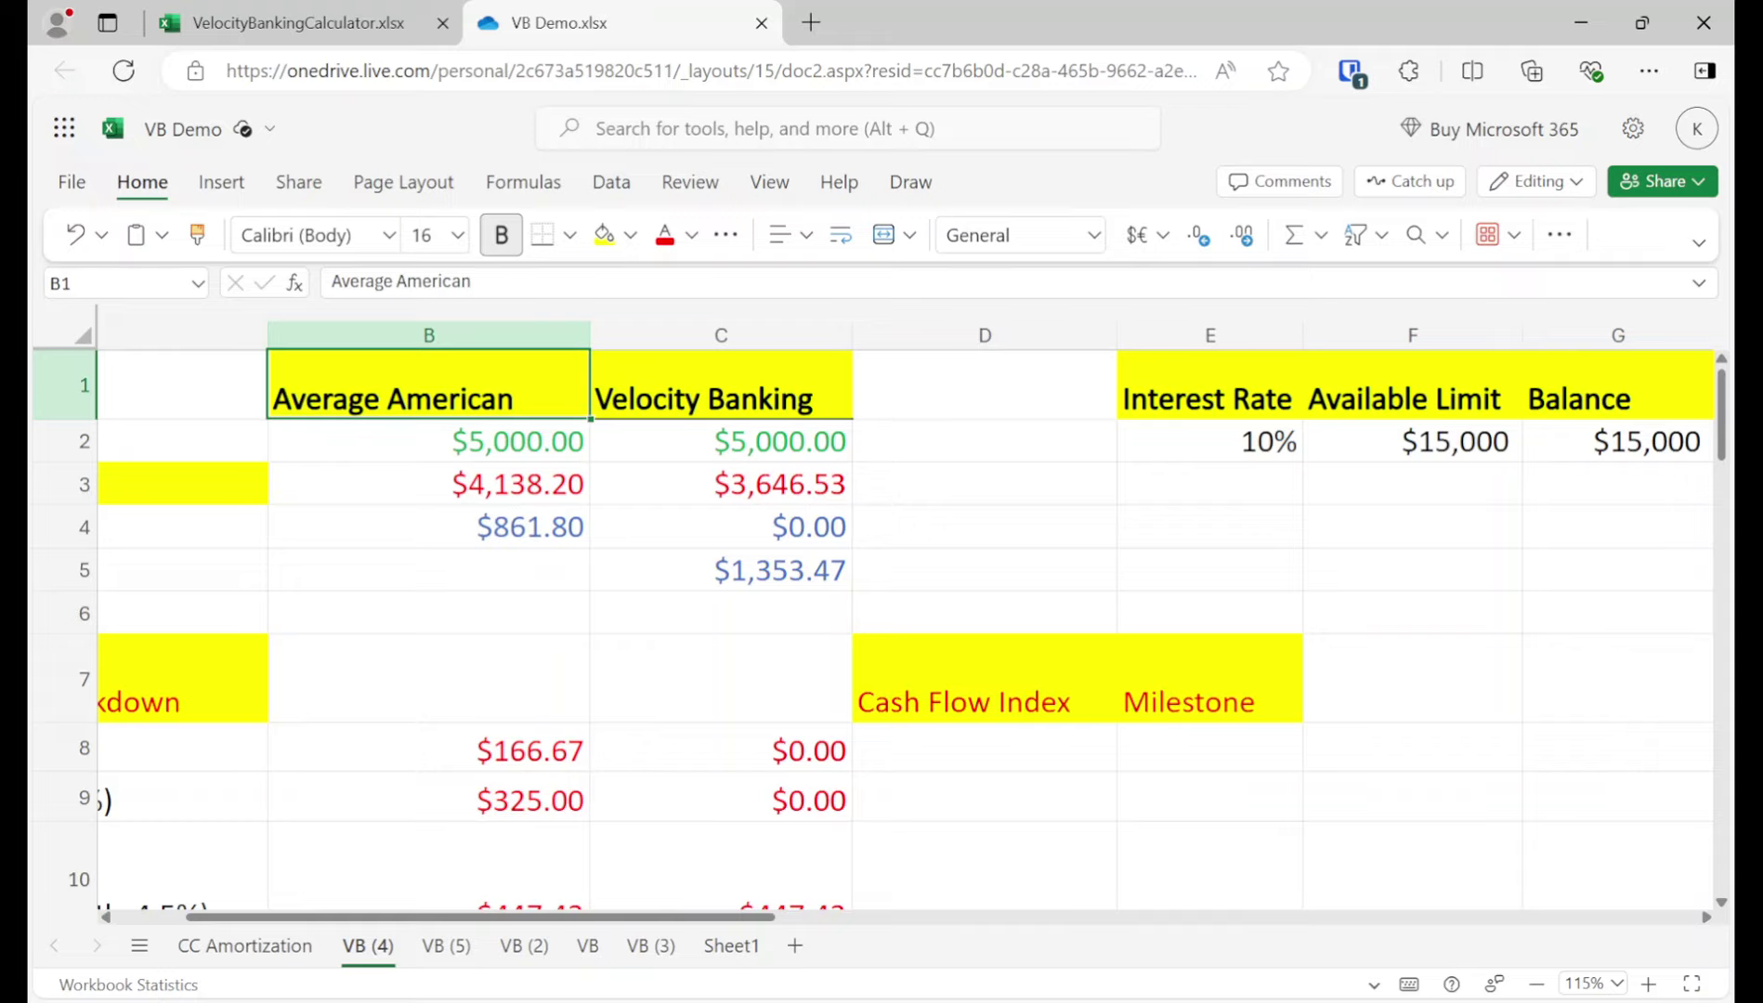
{"action": "key", "text": "Right"}
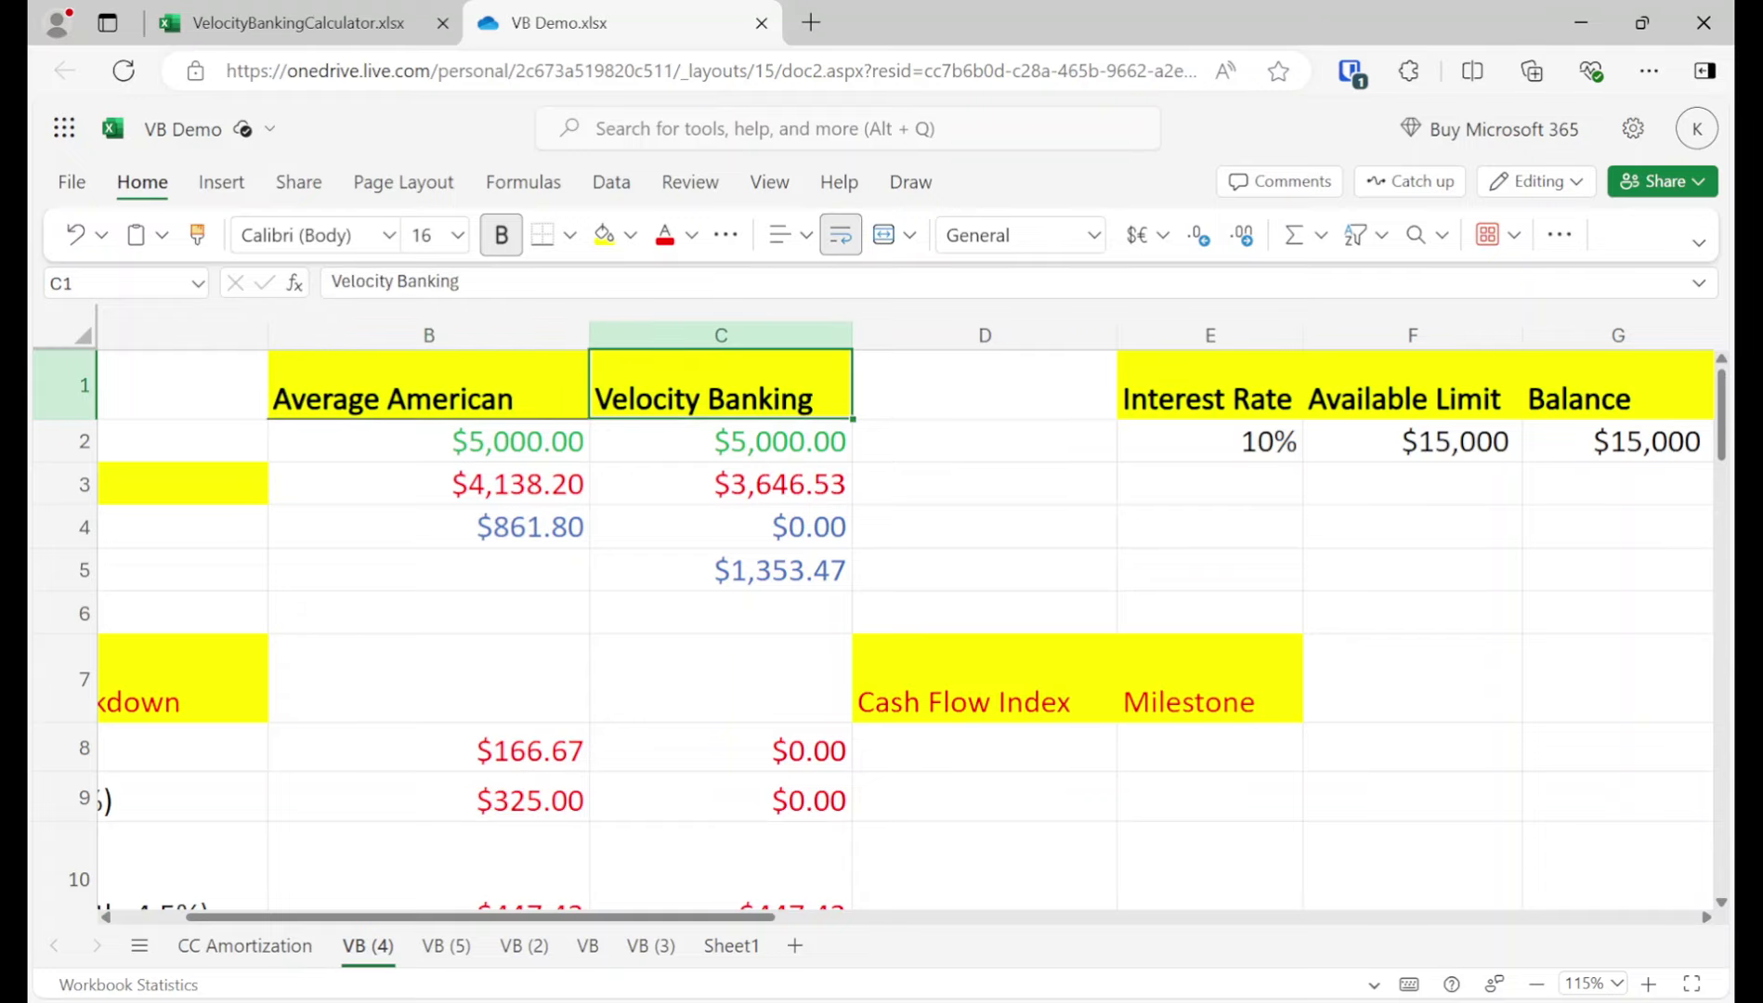
{"action": "key", "text": "Right"}
{"action": "key", "text": "Down"}
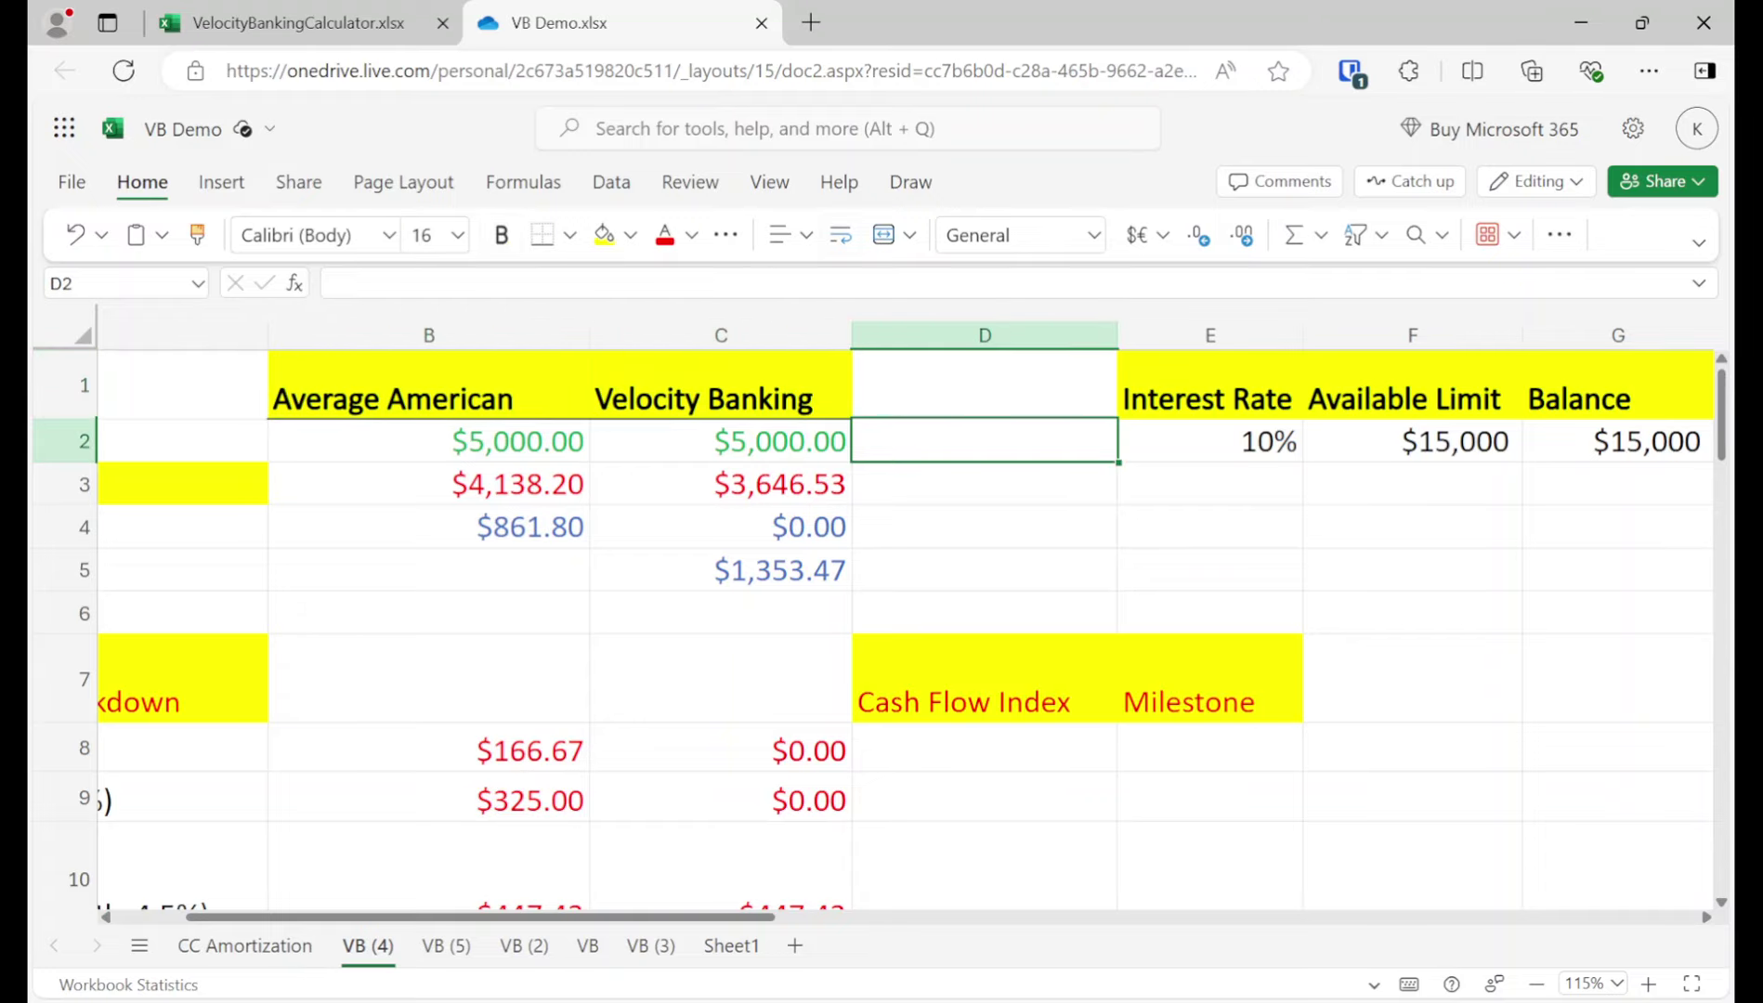
{"action": "key", "text": "Left"}
{"action": "key", "text": "Right"}
{"action": "key", "text": "Right"}
{"action": "key", "text": "Right"}
{"action": "key", "text": "Right"}
{"action": "key", "text": "Left"}
{"action": "key", "text": "Left"}
{"action": "key", "text": "Left"}
Step: Label D2 'INCOME -> LOC', correcting the misspelled 'INCEOM'
{"action": "type", "text": "INCEOM"}
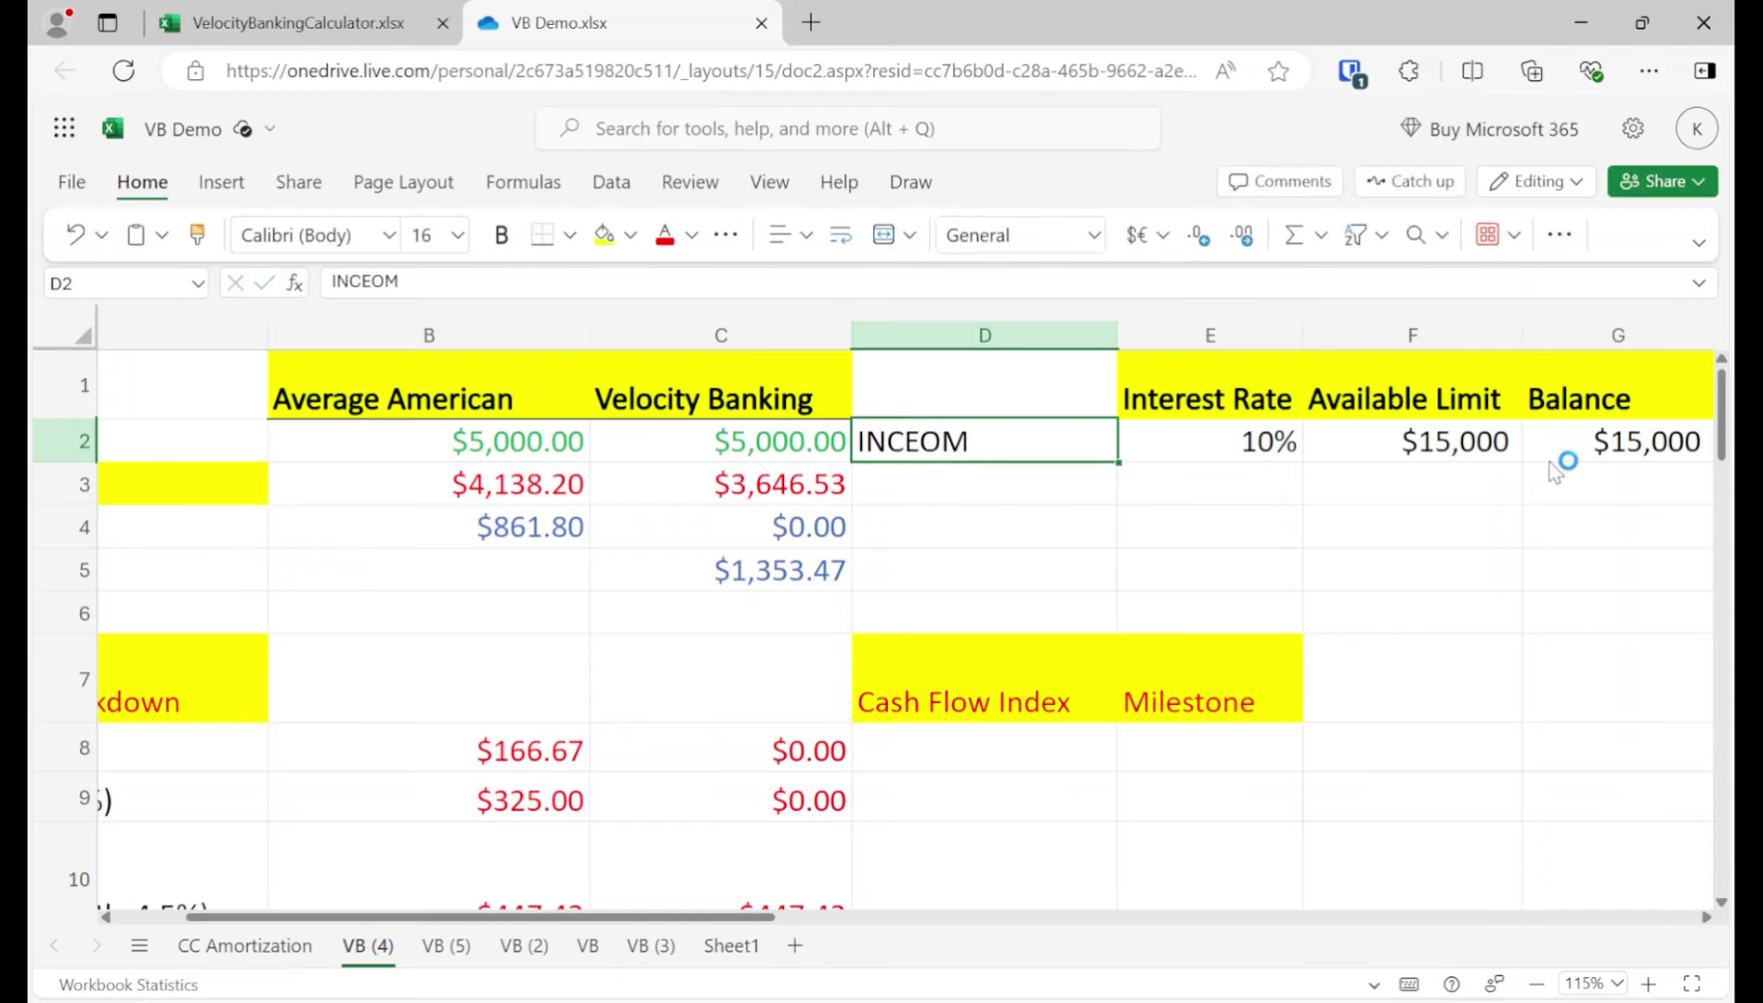
{"action": "key", "text": "Return"}
{"action": "left_click", "coordinate": [997, 446]}
{"action": "double_click", "coordinate": [1023, 445]}
{"action": "key", "text": "BackSpace"}
{"action": "key", "text": "BackSpace"}
{"action": "key", "text": "BackSpace"}
{"action": "type", "text": "OME -> LOC"}
{"action": "key", "text": "Return"}
Step: Label D3 'EXPESNES <- LOC' beside the Expenses row
{"action": "type", "text": "EXPESNES m"}
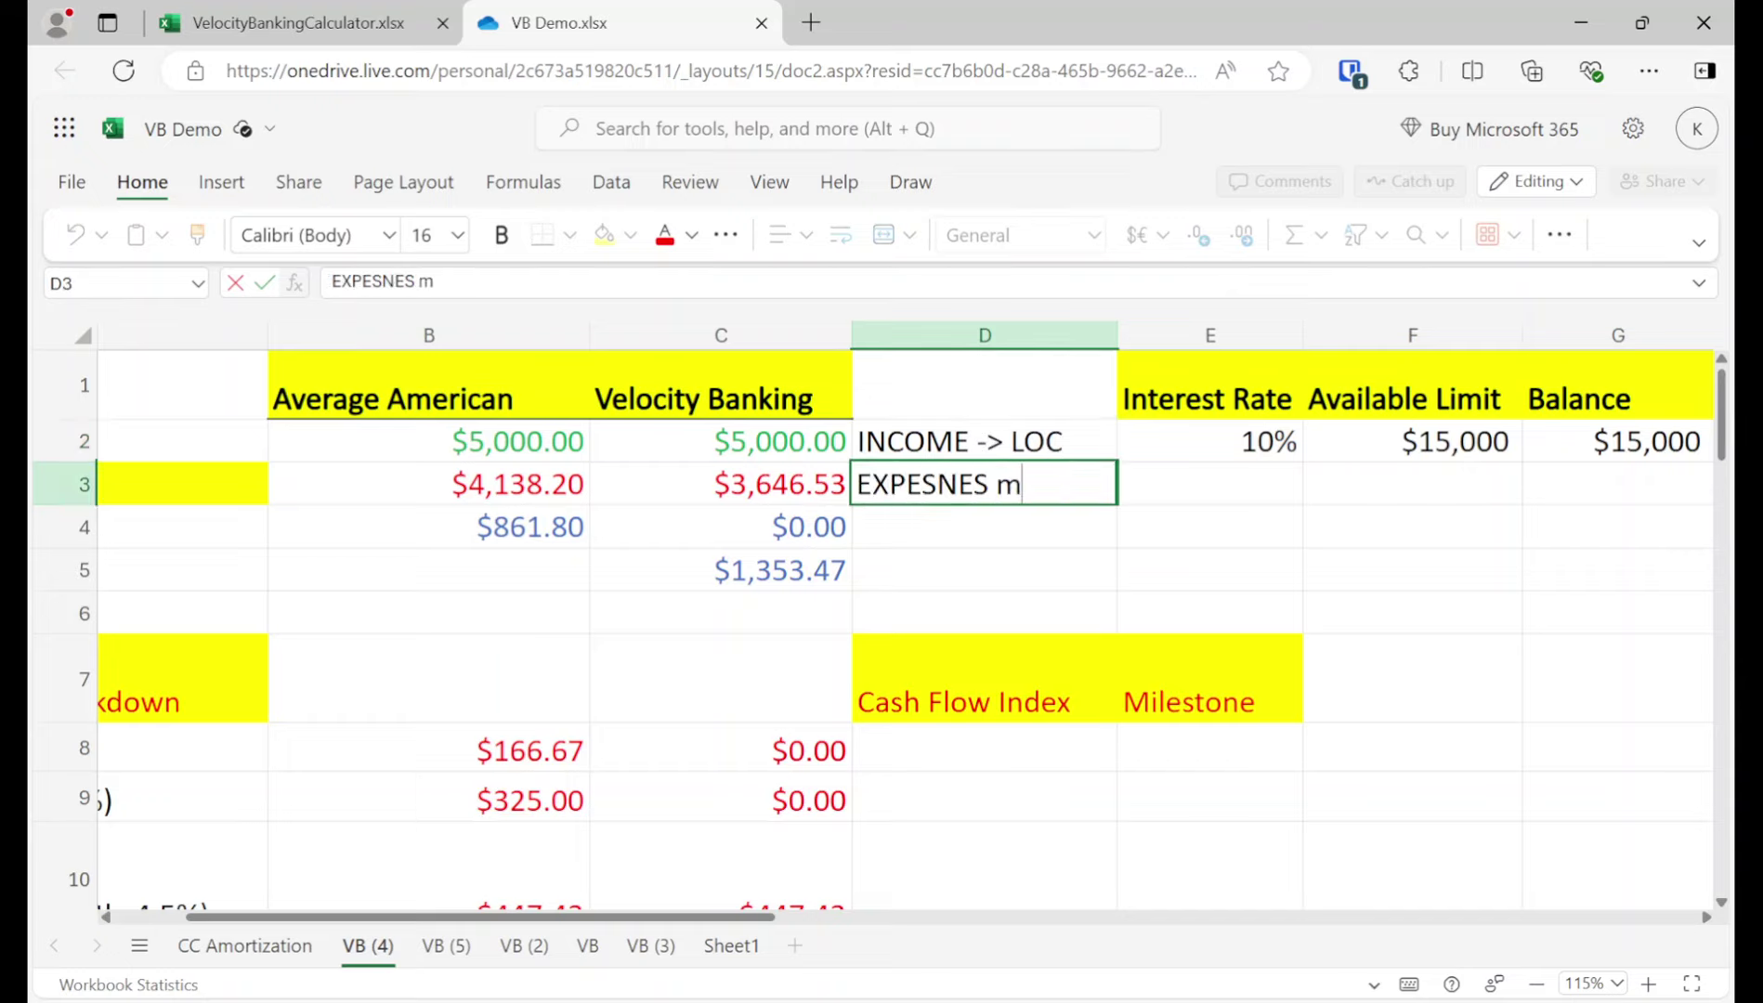
{"action": "key", "text": "BackSpace"}
{"action": "type", "text": "<_"}
{"action": "key", "text": "BackSpace"}
{"action": "type", "text": "- LOC"}
{"action": "key", "text": "Return"}
{"action": "left_click", "coordinate": [721, 526]}
{"action": "key", "text": "Left"}
{"action": "key", "text": "Left"}
{"action": "key", "text": "Down"}
{"action": "key", "text": "Down"}
{"action": "key", "text": "Down"}
{"action": "key", "text": "Down"}
{"action": "key", "text": "Down"}
{"action": "key", "text": "Down"}
{"action": "key", "text": "Up"}
{"action": "key", "text": "Up"}
{"action": "key", "text": "Up"}
{"action": "key", "text": "Up"}
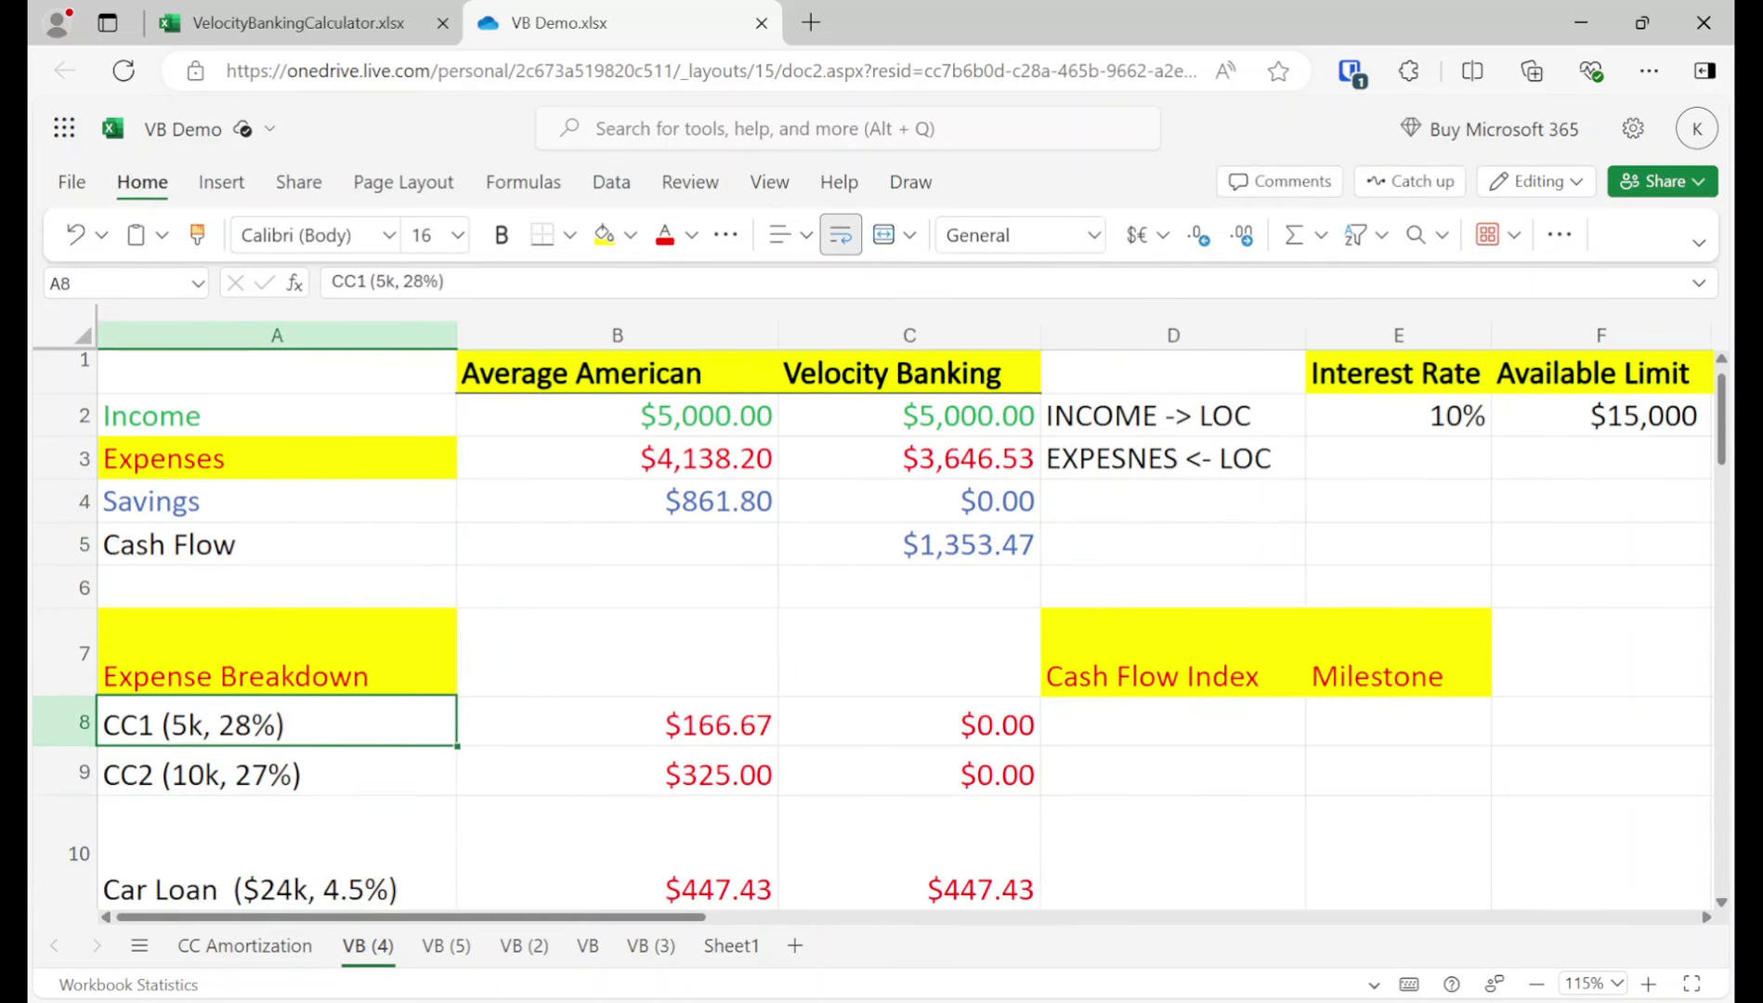
Step: Check the cash flow formula, then enter and clear a trial 10000 balance in G3
{"action": "key", "text": "Right"}
{"action": "key", "text": "Right"}
{"action": "key", "text": "Up"}
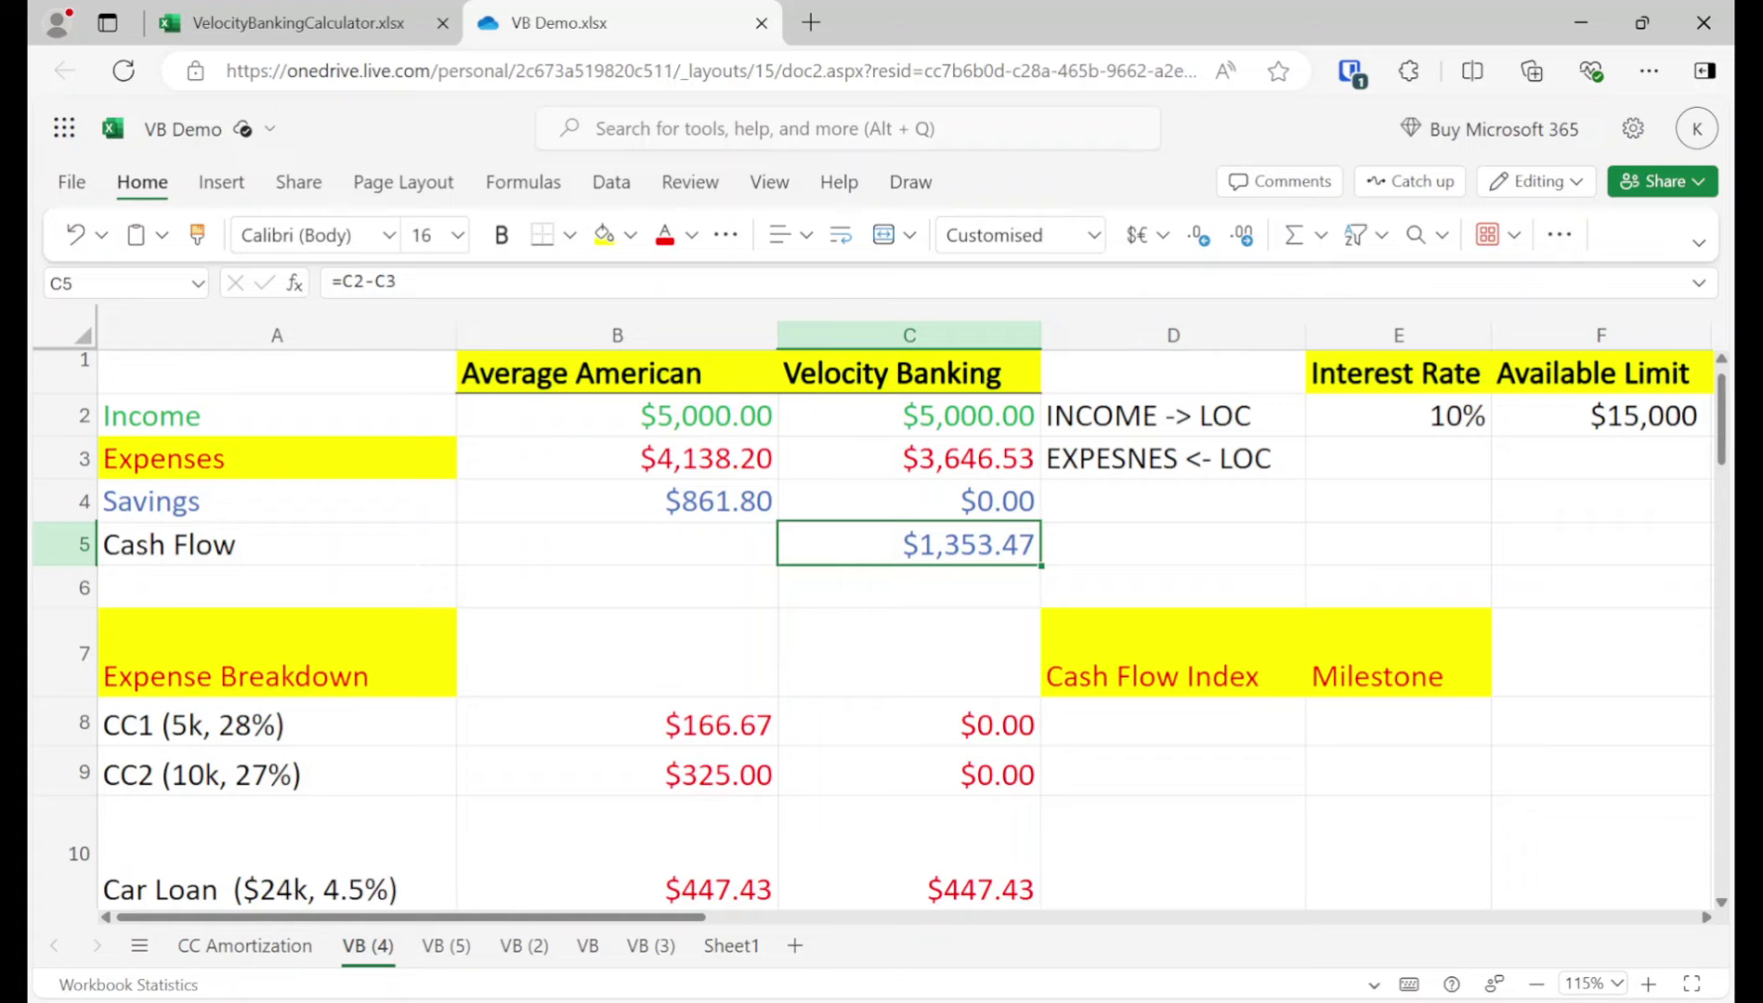
{"action": "key", "text": "Up"}
{"action": "key", "text": "Right"}
{"action": "key", "text": "Right"}
{"action": "key", "text": "Right"}
{"action": "key", "text": "Right"}
{"action": "key", "text": "Up"}
{"action": "key", "text": "Up"}
{"action": "key", "text": "Right"}
{"action": "key", "text": "Right"}
{"action": "key", "text": "Left"}
{"action": "key", "text": "Left"}
{"action": "key", "text": "Left"}
{"action": "key", "text": "Left"}
{"action": "key", "text": "Left"}
{"action": "key", "text": "Left"}
{"action": "key", "text": "Right"}
{"action": "key", "text": "Right"}
{"action": "key", "text": "Right"}
{"action": "key", "text": "Right"}
{"action": "key", "text": "Down"}
{"action": "type", "text": "10000"}
{"action": "key", "text": "Return"}
{"action": "key", "text": "Up"}
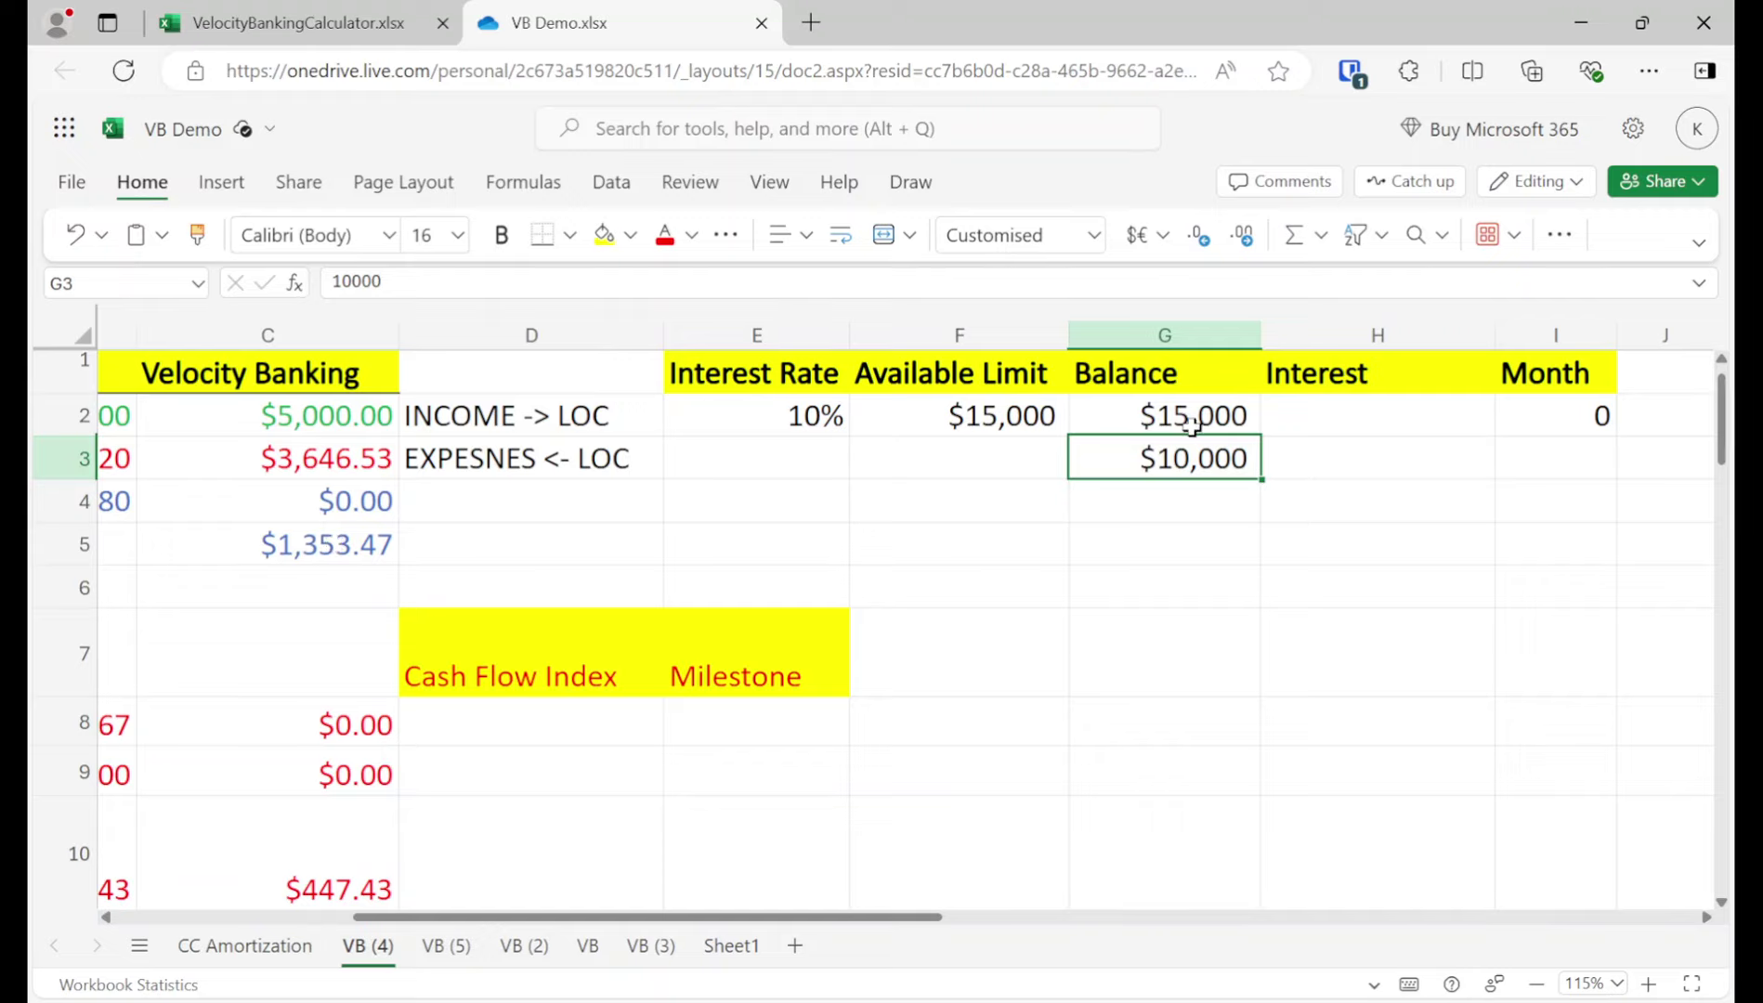
{"action": "key", "text": "Delete"}
Step: Enter the month counter formula =I2+1 in I3
{"action": "key", "text": "Right"}
{"action": "key", "text": "Right"}
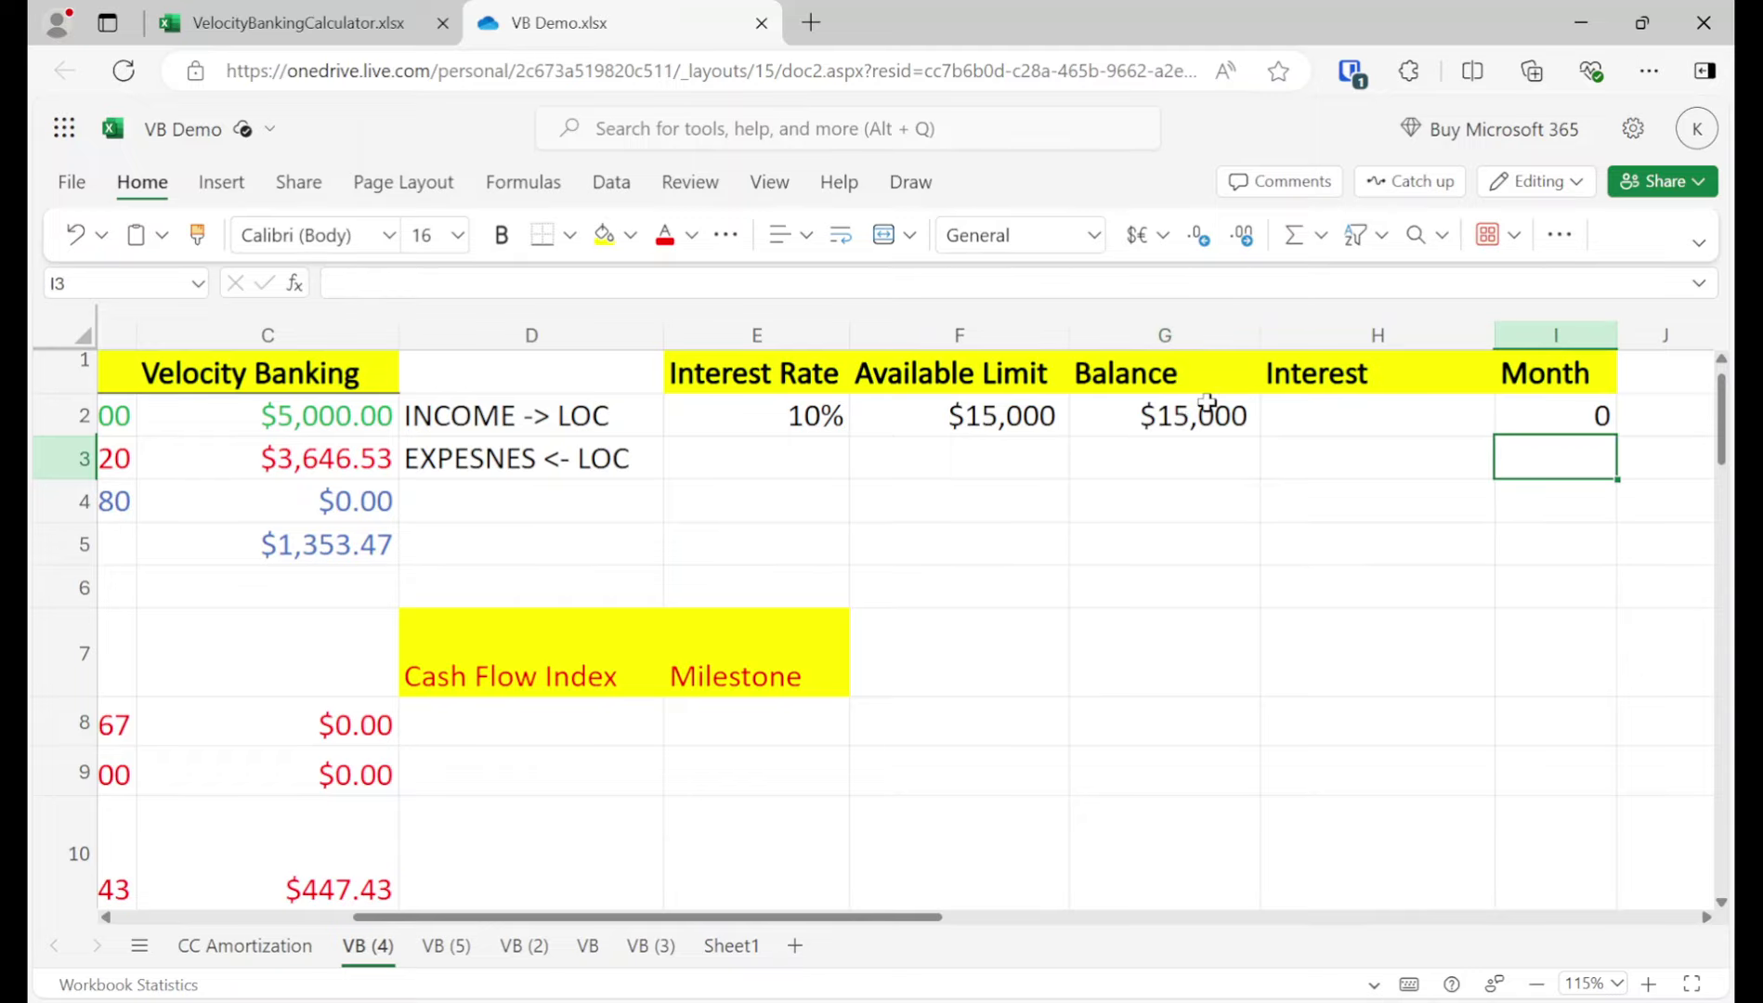
{"action": "type", "text": "=i3+1"}
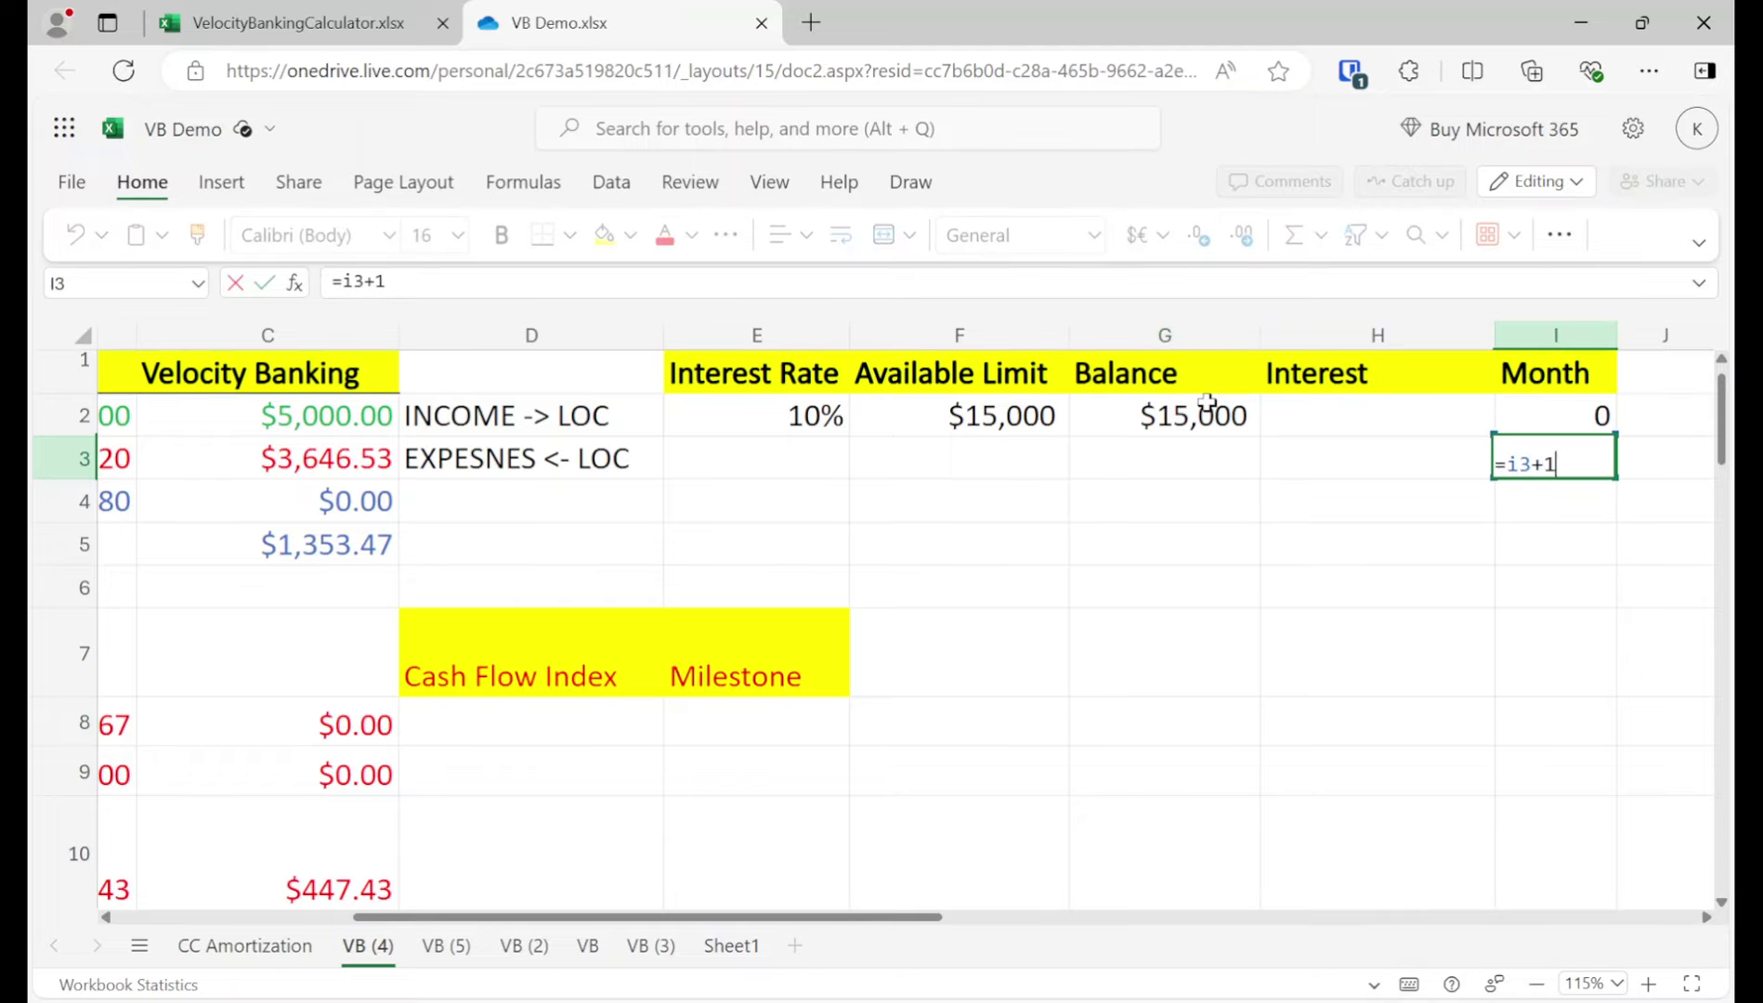
{"action": "key", "text": "BackSpace"}
{"action": "key", "text": "BackSpace"}
{"action": "key", "text": "BackSpace"}
{"action": "type", "text": "2+1"}
{"action": "key", "text": "Return"}
Step: Enter the running balance formula =G2+H2-1353.47 in G3
{"action": "key", "text": "Left"}
{"action": "key", "text": "Left"}
{"action": "key", "text": "Up"}
{"action": "type", "text": "=g2+h2"}
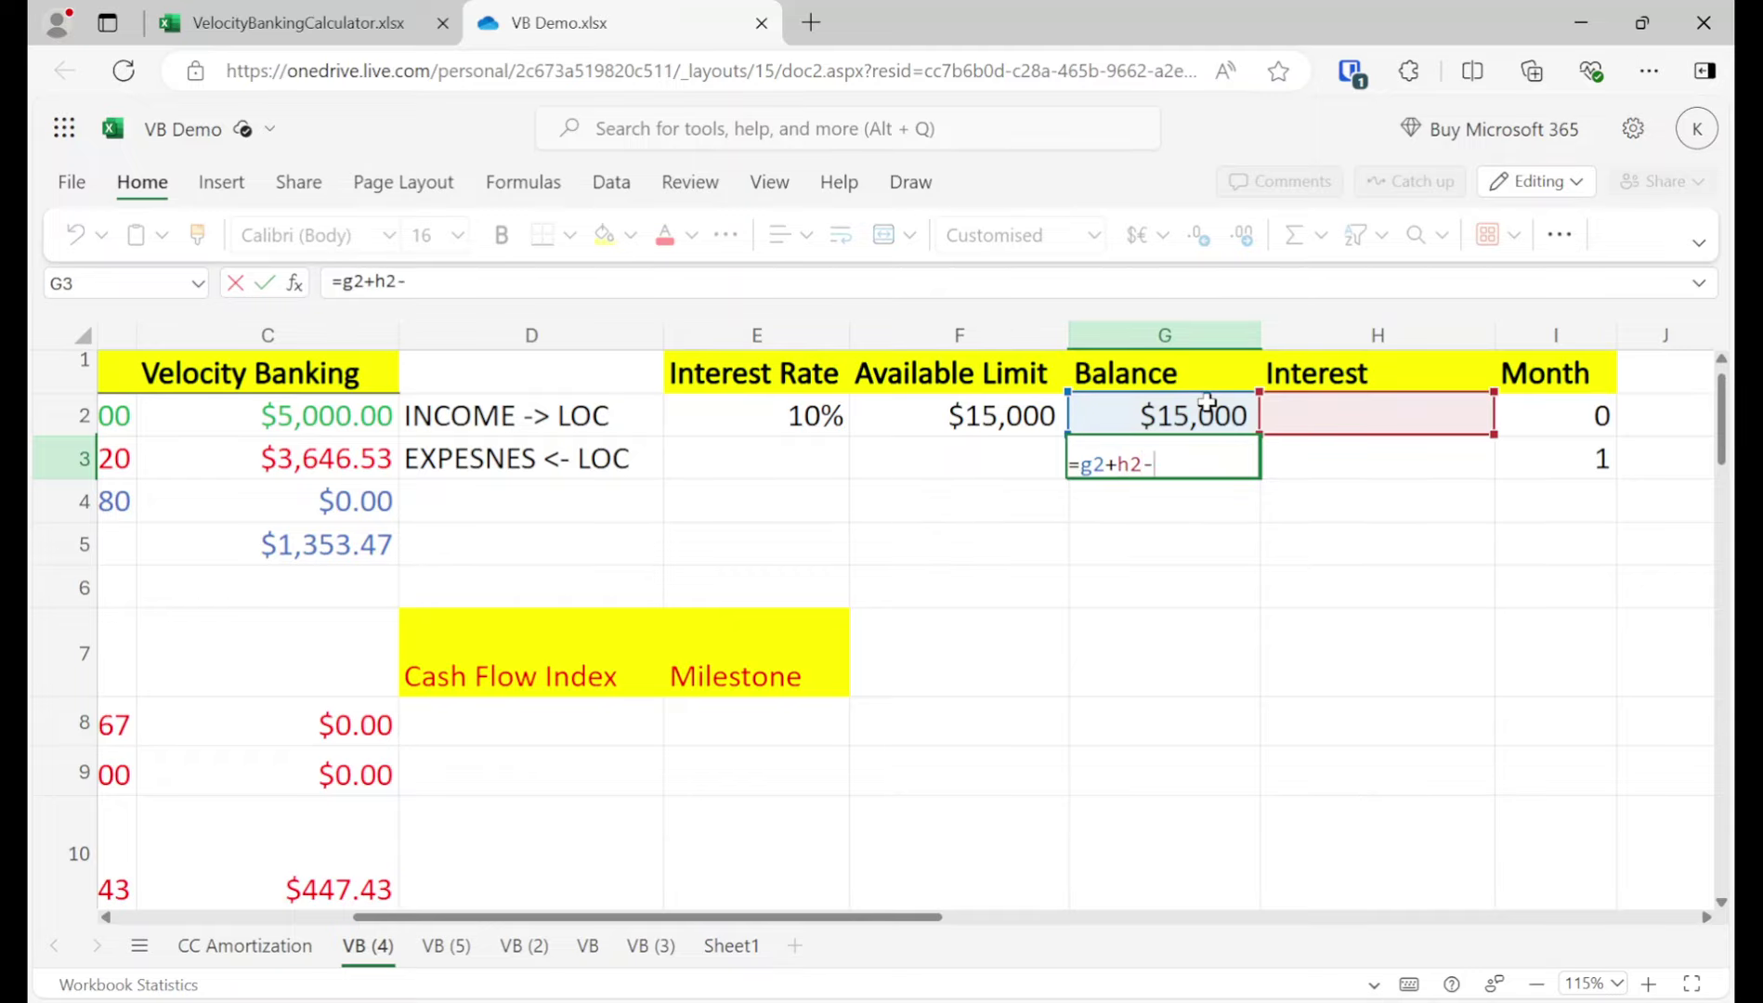
{"action": "type", "text": "-1353.47"}
{"action": "key", "text": "Return"}
Step: Enter the monthly interest formula =AVERAGE(G3,G2)*.1/12 in H3 using AutoSum Average
{"action": "key", "text": "Up"}
{"action": "key", "text": "Right"}
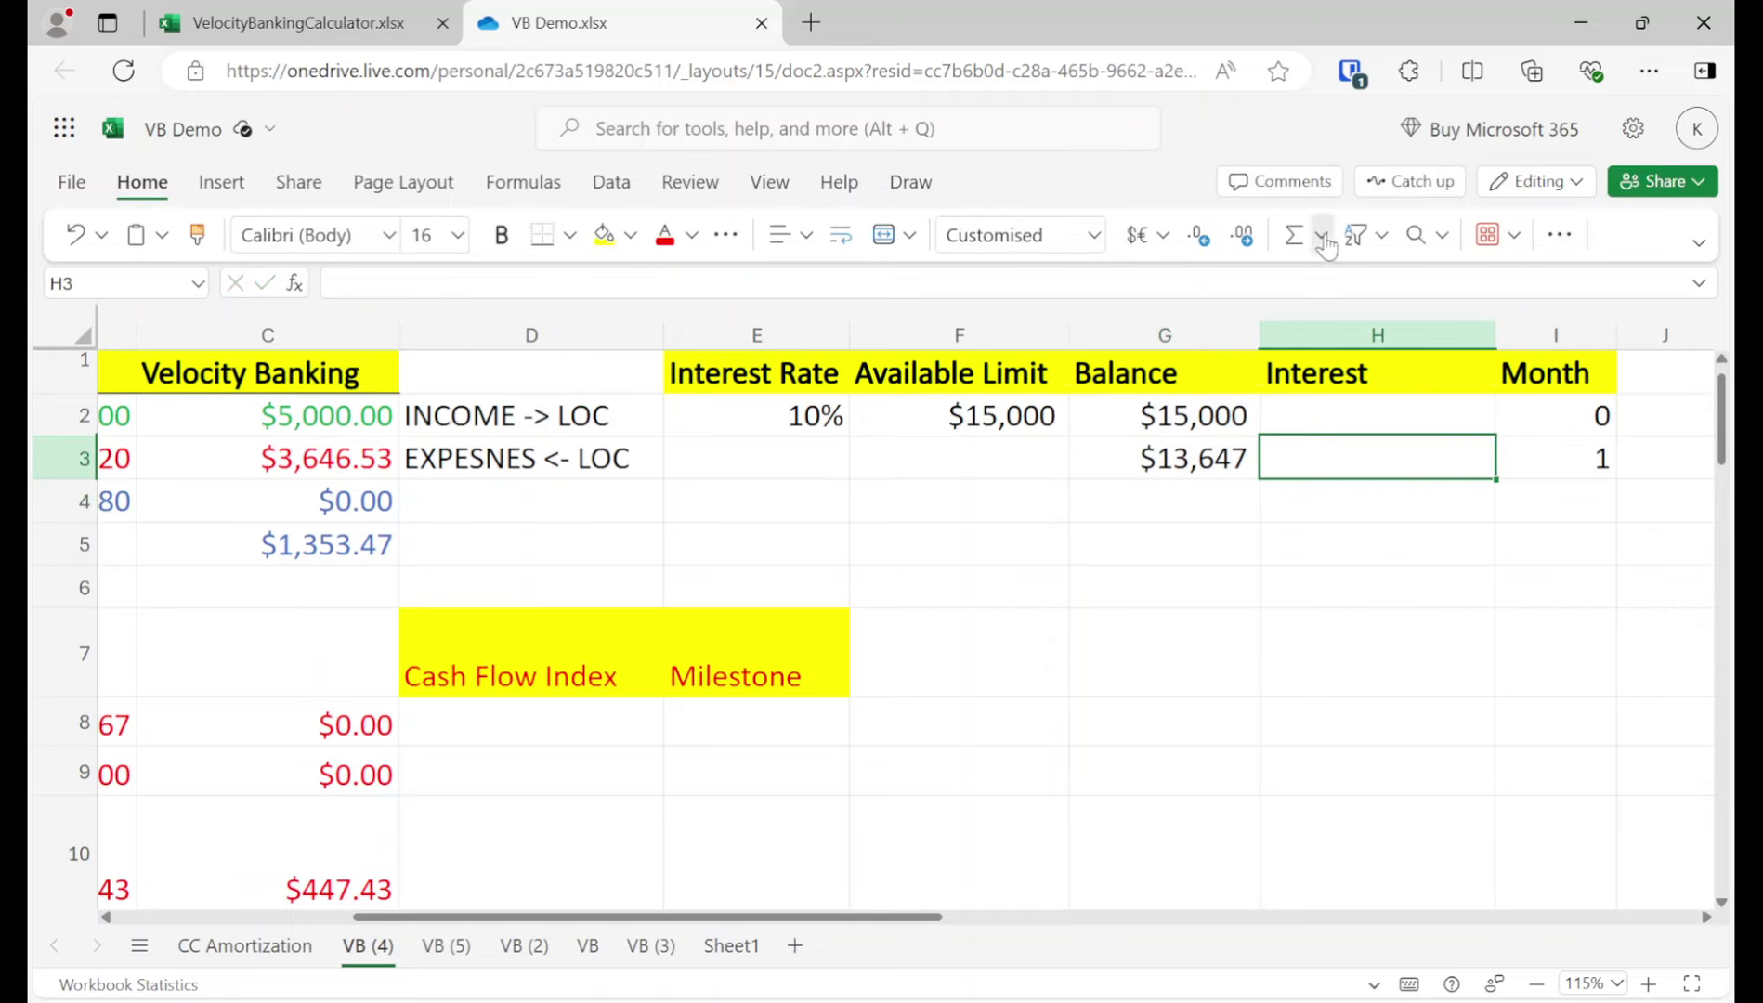
{"action": "left_click", "coordinate": [1321, 235]}
{"action": "left_click", "coordinate": [1338, 327]}
{"action": "left_click", "coordinate": [1205, 409], "text": "ctrl"}
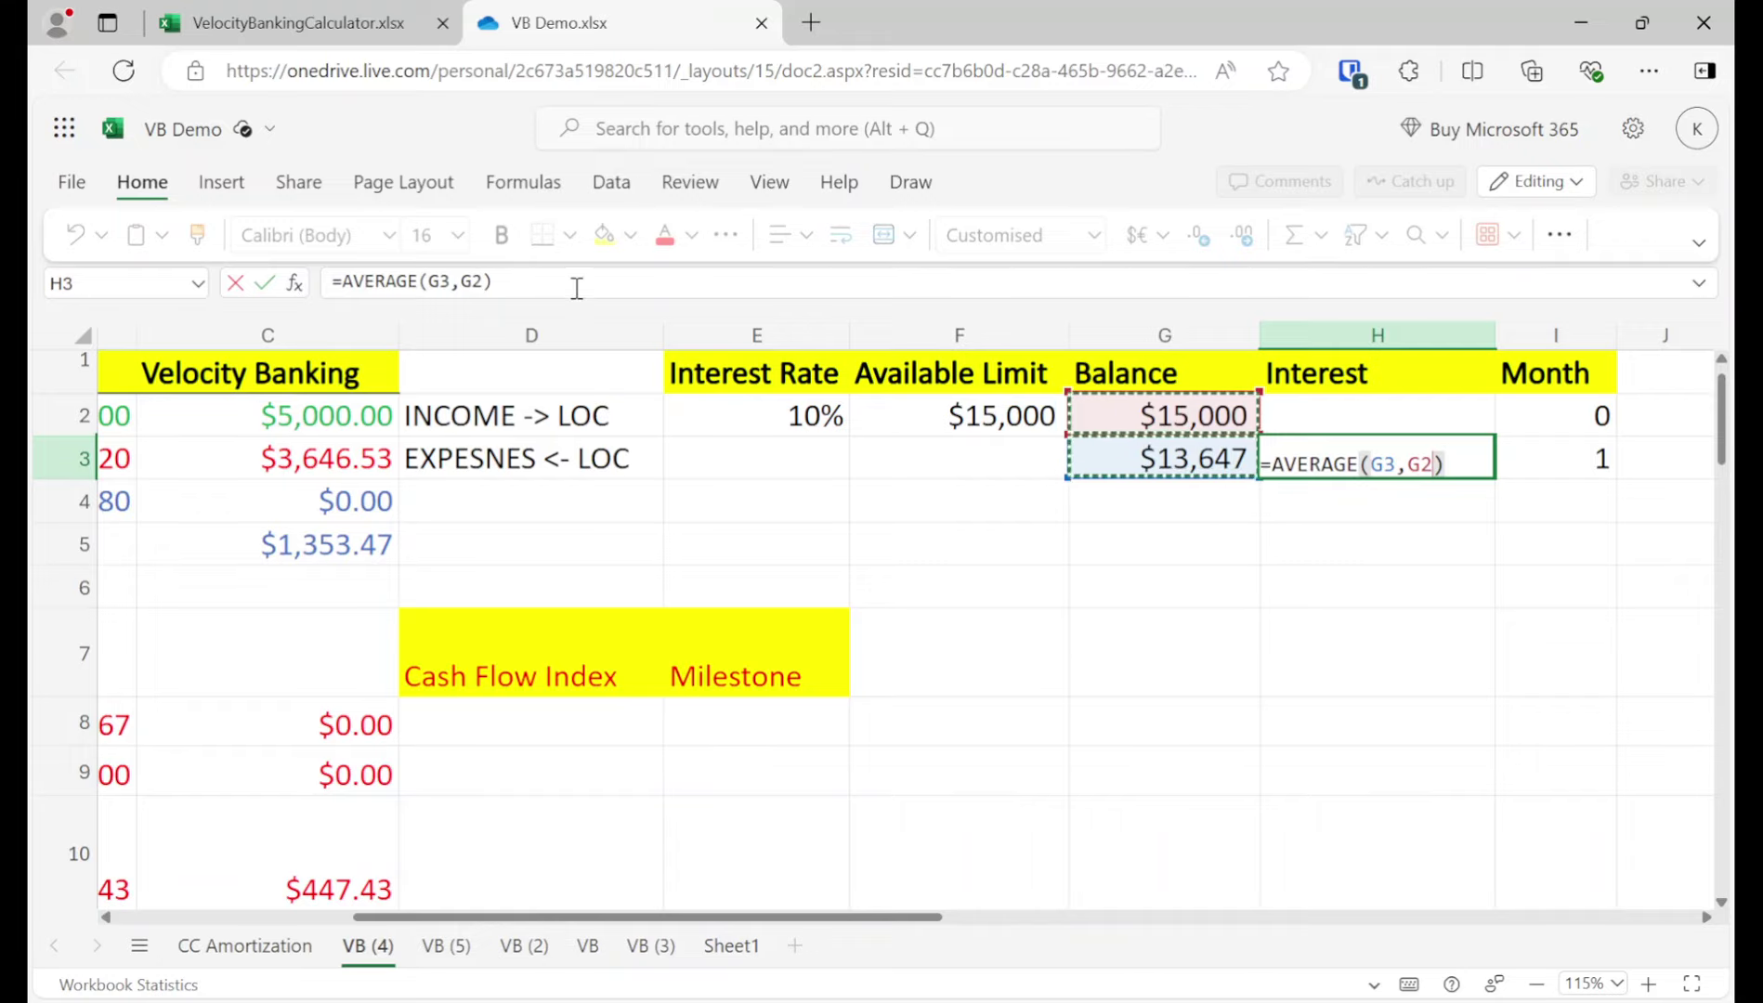
{"action": "left_click", "coordinate": [607, 286]}
{"action": "type", "text": "*"}
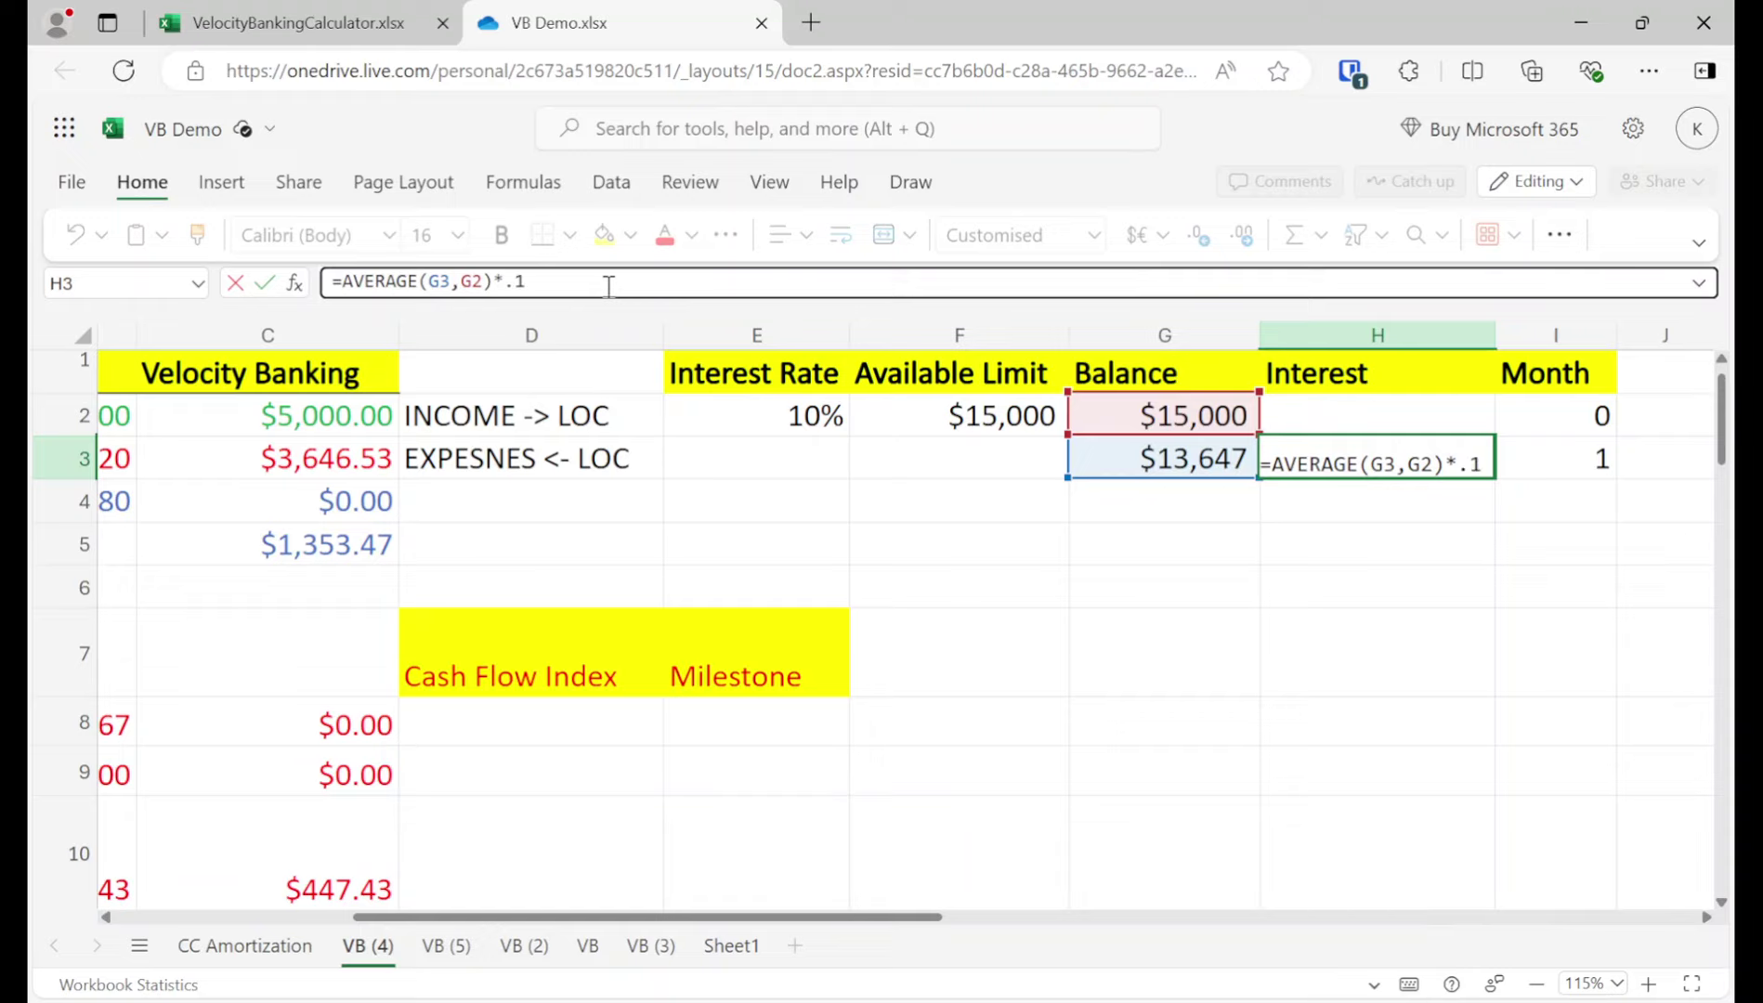
{"action": "type", "text": ".1/12"}
{"action": "key", "text": "Return"}
Step: Copy the row 3 formulas in G3:I3 down through row 19
{"action": "key", "text": "Up"}
{"action": "key", "text": "Left"}
{"action": "key", "text": "shift+Right"}
{"action": "key", "text": "shift+Right"}
{"action": "key", "text": "ctrl+c"}
{"action": "key", "text": "shift+Down"}
{"action": "key", "text": "shift+Up"}
{"action": "key", "text": "shift+Left"}
{"action": "key", "text": "shift+Left"}
{"action": "key", "text": "shift+Right"}
{"action": "key", "text": "shift+Right"}
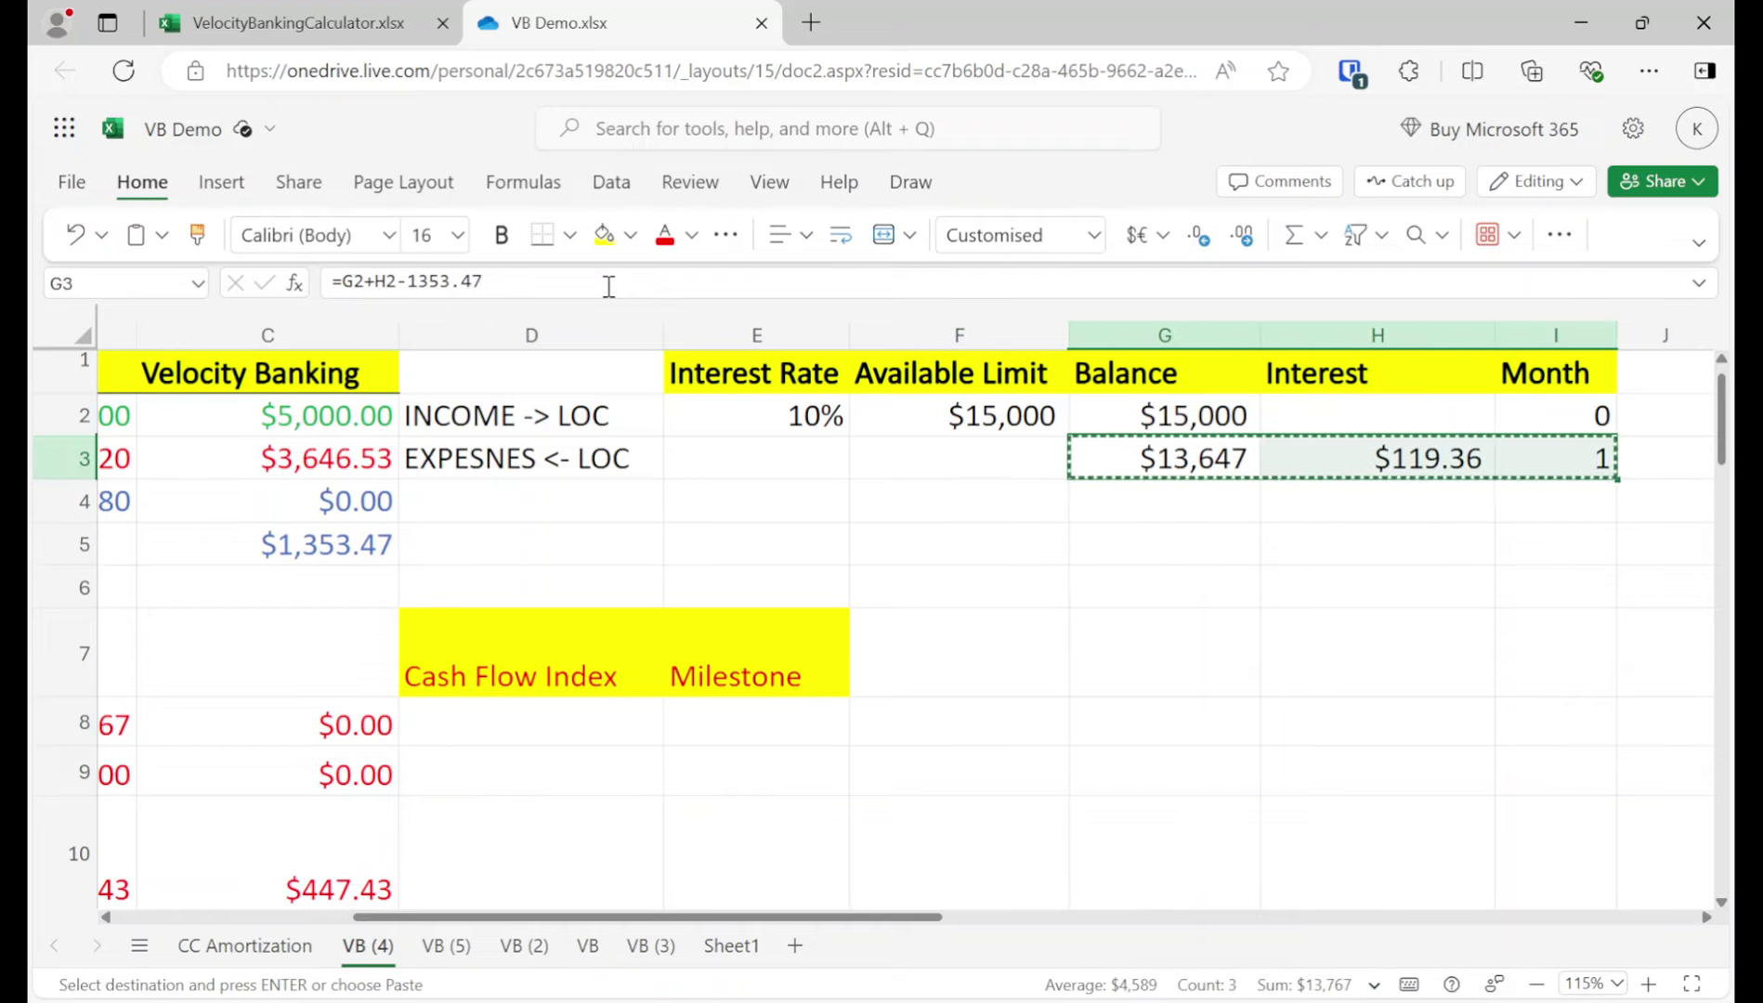
{"action": "key", "text": "shift+Down"}
{"action": "key", "text": "shift+Down"}
{"action": "key", "text": "shift+Down"}
{"action": "key", "text": "shift+Down"}
{"action": "key", "text": "shift+Down"}
{"action": "key", "text": "shift+Down"}
{"action": "key", "text": "shift+Down"}
{"action": "key", "text": "shift+Down"}
{"action": "key", "text": "shift+Down"}
{"action": "key", "text": "shift+Down"}
{"action": "key", "text": "shift+Down"}
{"action": "key", "text": "shift+Down"}
{"action": "key", "text": "shift+Down"}
{"action": "key", "text": "shift+Down"}
{"action": "key", "text": "shift+Down"}
{"action": "key", "text": "shift+Down"}
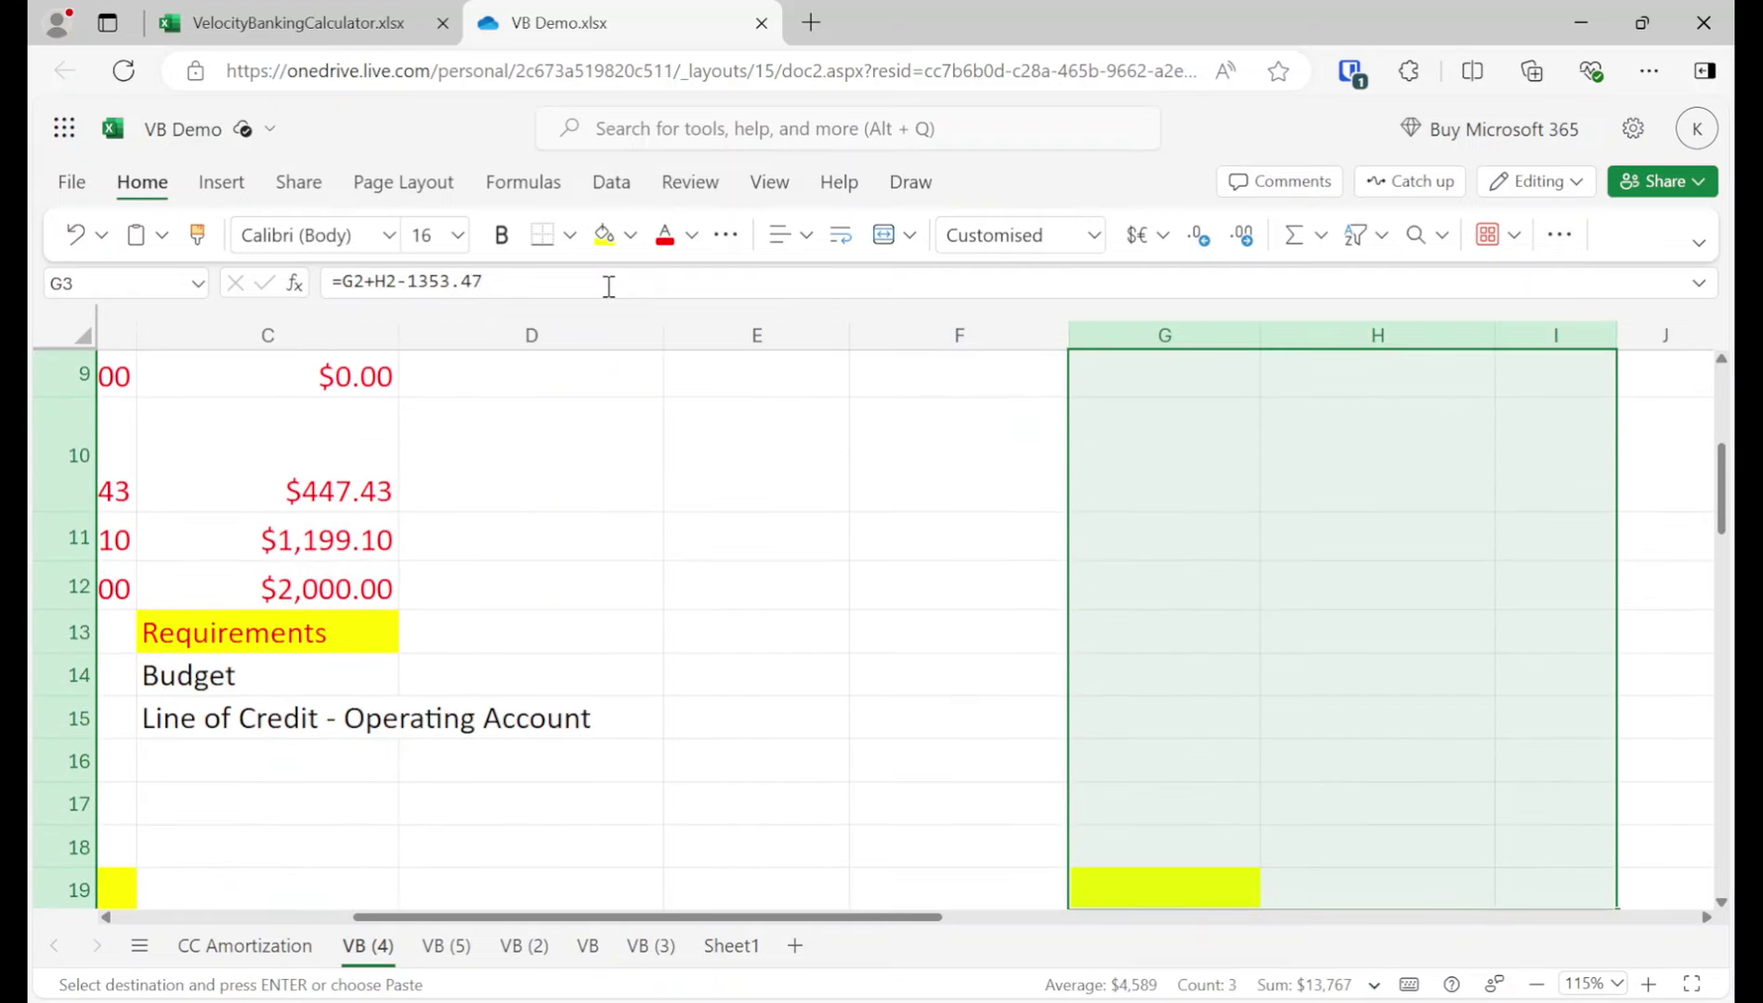
{"action": "key", "text": "ctrl+v"}
Step: Highlight the month-12 balance in G14 with yellow fill
{"action": "key", "text": "Up"}
{"action": "key", "text": "Up"}
{"action": "key", "text": "Down"}
{"action": "key", "text": "Down"}
{"action": "key", "text": "Down"}
{"action": "key", "text": "Down"}
{"action": "key", "text": "Down"}
{"action": "key", "text": "Down"}
{"action": "key", "text": "Down"}
{"action": "key", "text": "Down"}
{"action": "key", "text": "Down"}
{"action": "key", "text": "Down"}
{"action": "key", "text": "Down"}
{"action": "key", "text": "Down"}
{"action": "key", "text": "Down"}
{"action": "key", "text": "Down"}
{"action": "key", "text": "Down"}
{"action": "key", "text": "Down"}
{"action": "key", "text": "Down"}
{"action": "key", "text": "Down"}
{"action": "key", "text": "Down"}
{"action": "key", "text": "Down"}
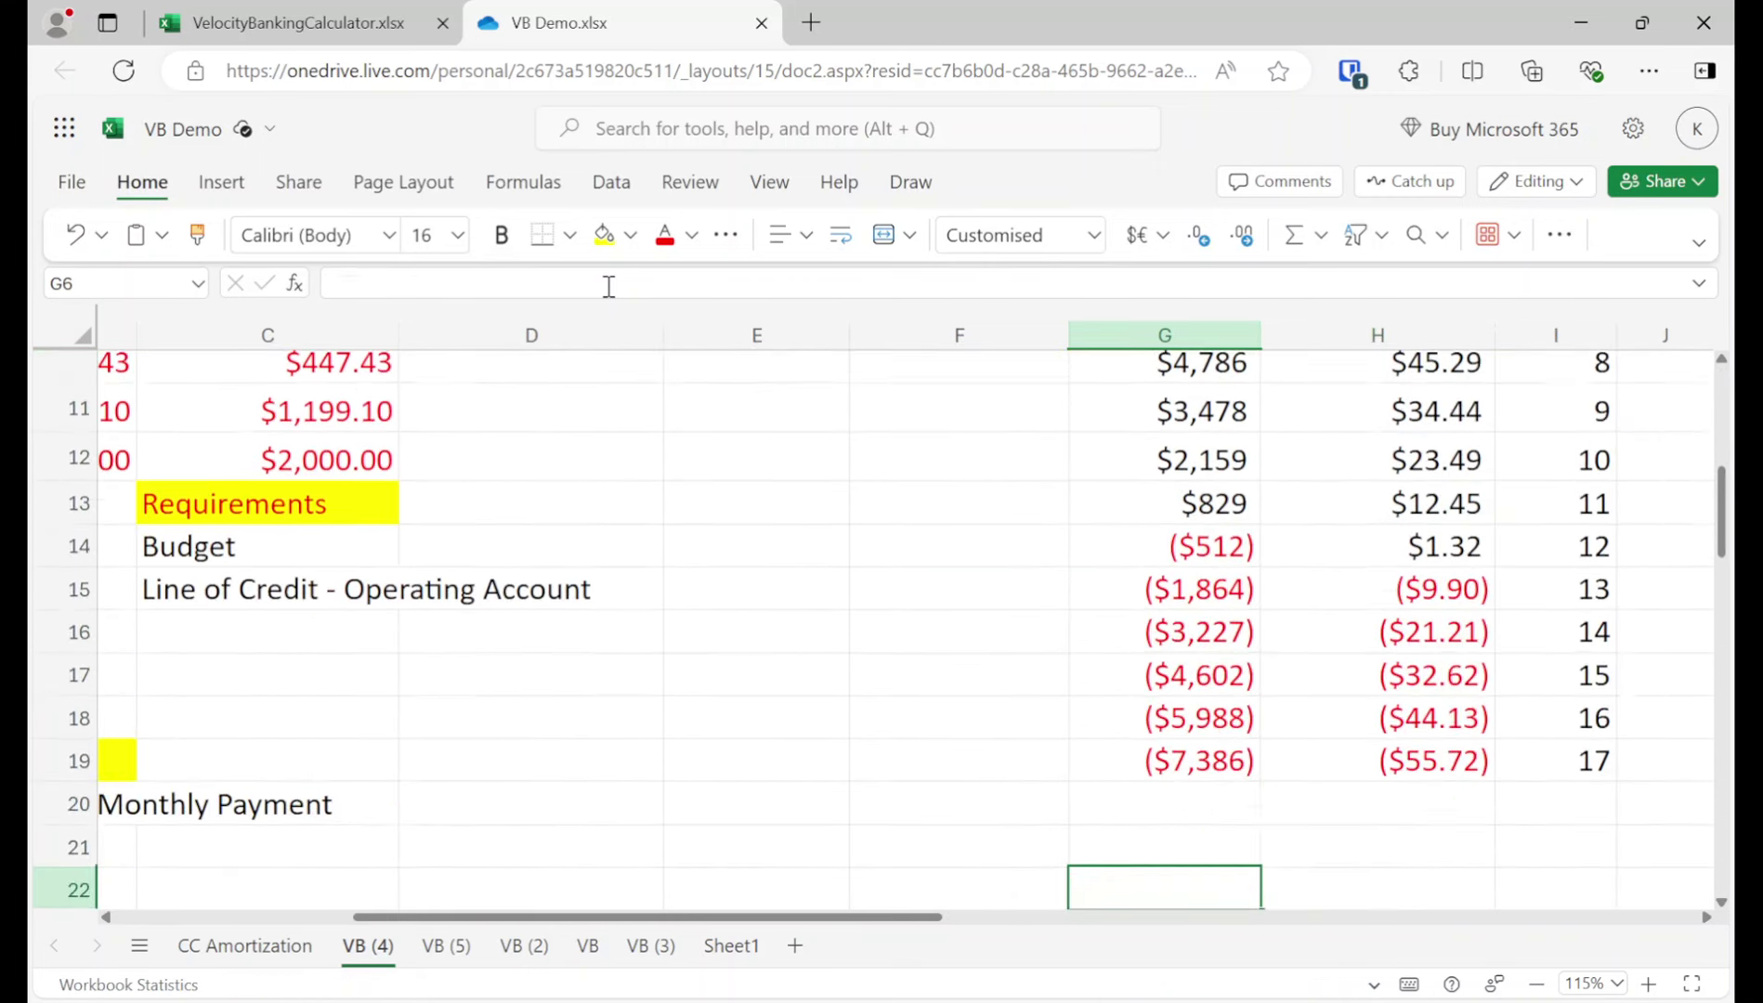
{"action": "key", "text": "Right"}
{"action": "key", "text": "Up"}
{"action": "key", "text": "Up"}
{"action": "key", "text": "Up"}
{"action": "key", "text": "Up"}
{"action": "key", "text": "Up"}
{"action": "key", "text": "Up"}
{"action": "key", "text": "Up"}
{"action": "key", "text": "Up"}
{"action": "key", "text": "Left"}
{"action": "left_click", "coordinate": [604, 235]}
{"action": "scroll", "coordinate": [1028, 564], "scroll_direction": "up", "scroll_amount": 3}
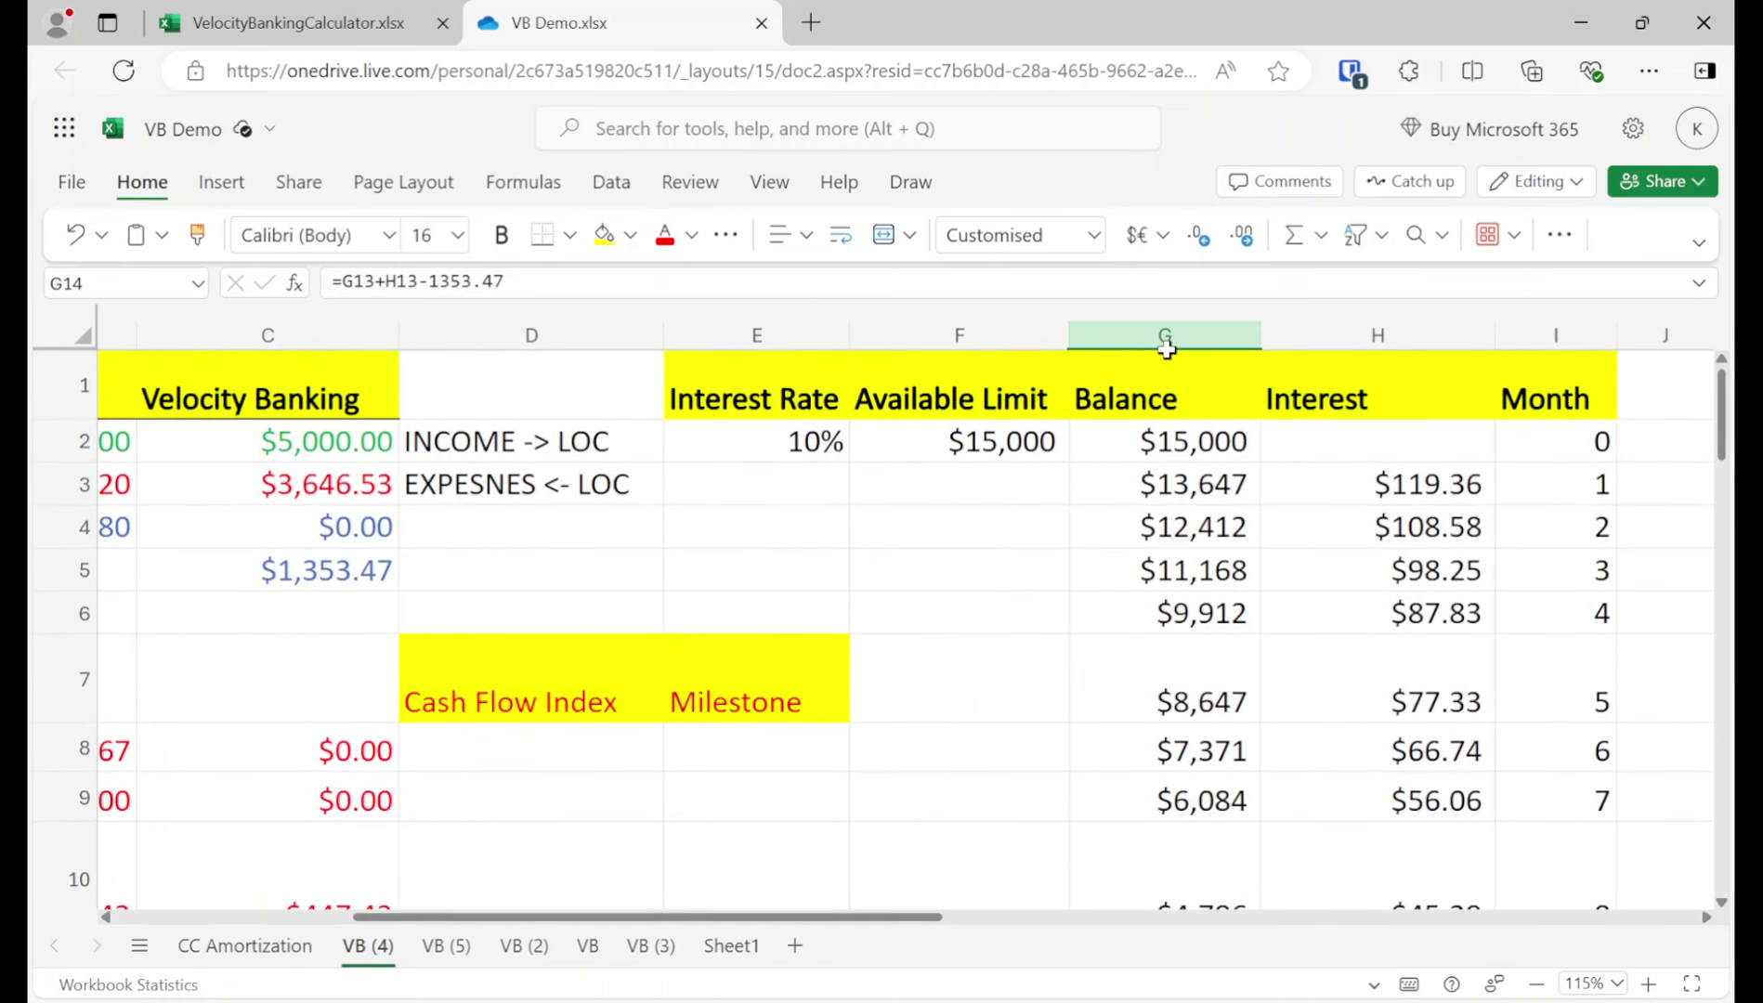
Step: Select the Balance values in column G and bring up Format Cells
{"action": "left_click", "coordinate": [1166, 335]}
{"action": "left_click", "coordinate": [1173, 441]}
{"action": "key", "text": "ctrl+shift+Down"}
{"action": "right_click", "coordinate": [1177, 484]}
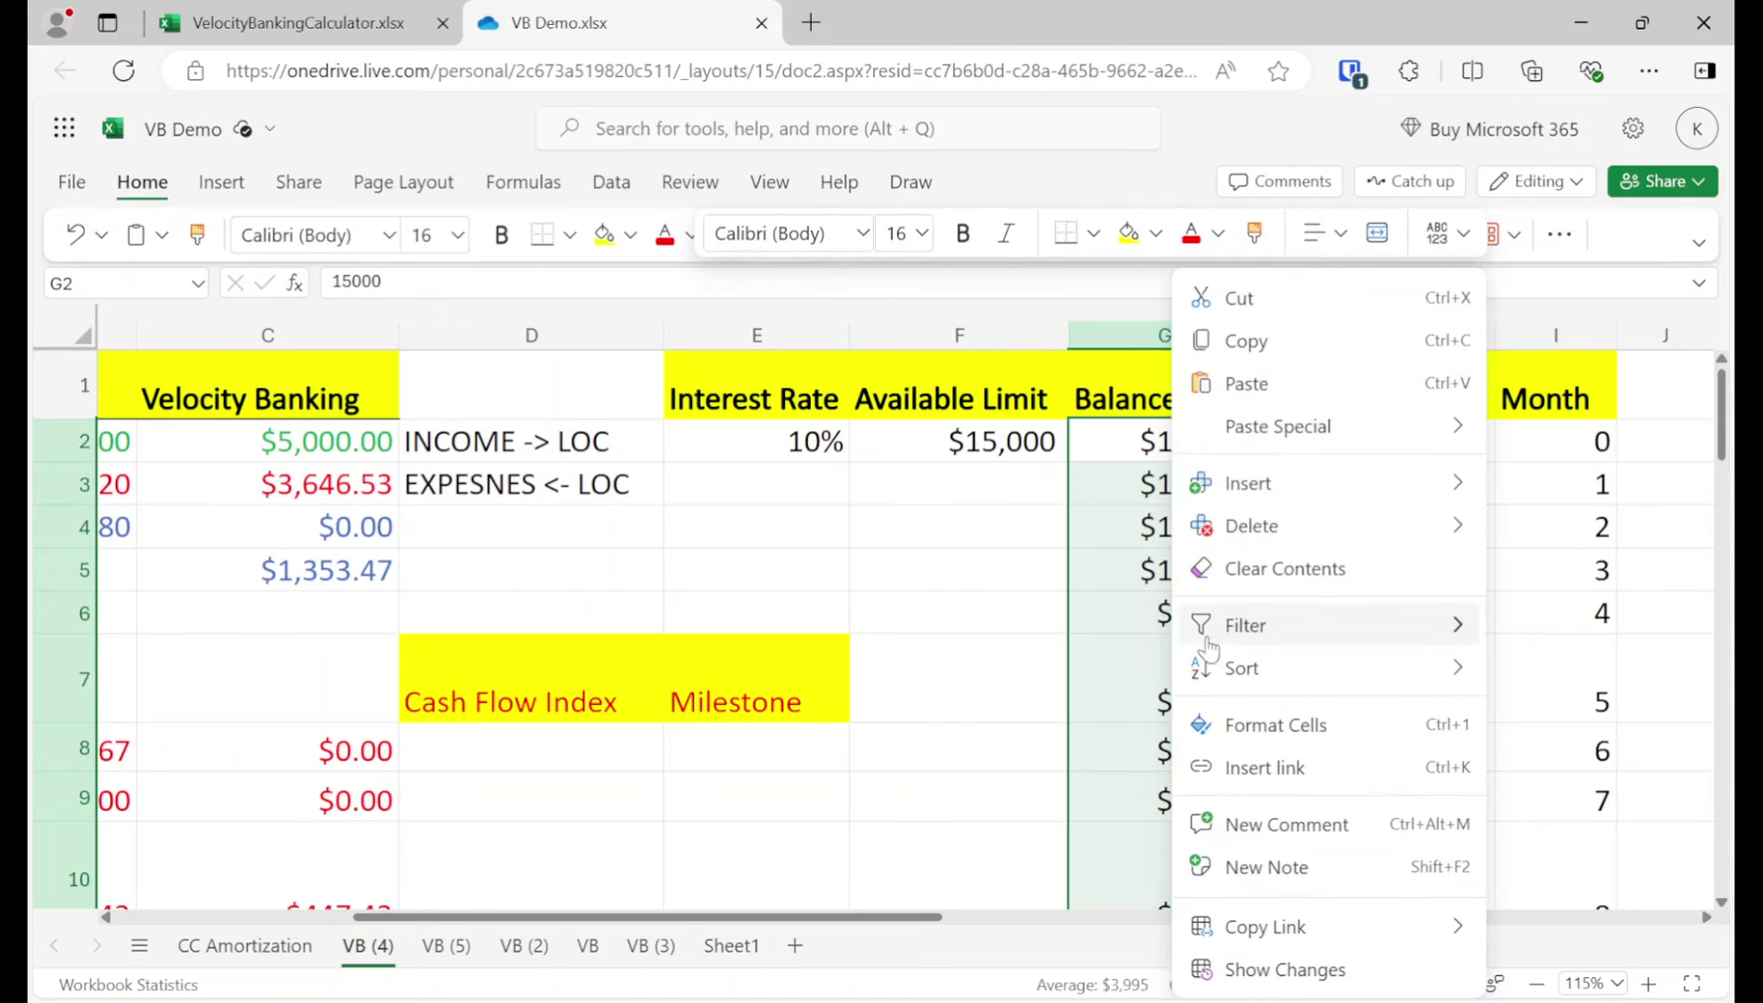
{"action": "left_click", "coordinate": [1231, 722]}
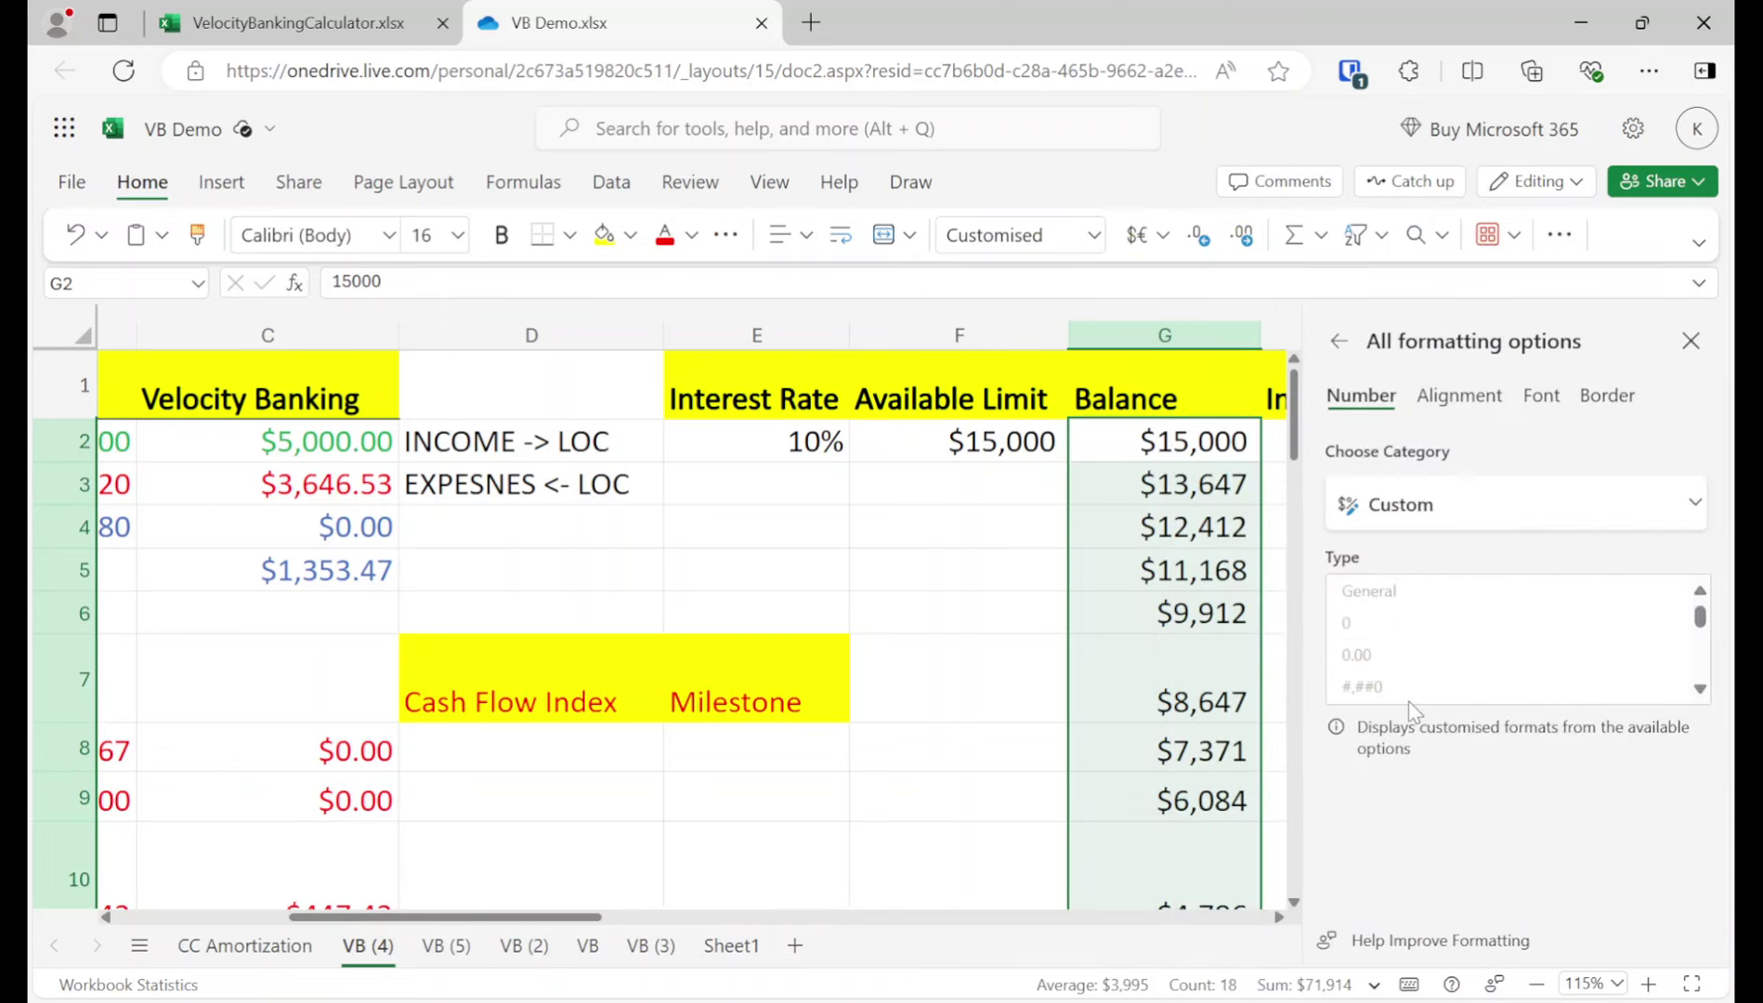
Step: Format them as Currency with the $ English (United States) symbol and 2 decimals
{"action": "left_click", "coordinate": [1440, 509]}
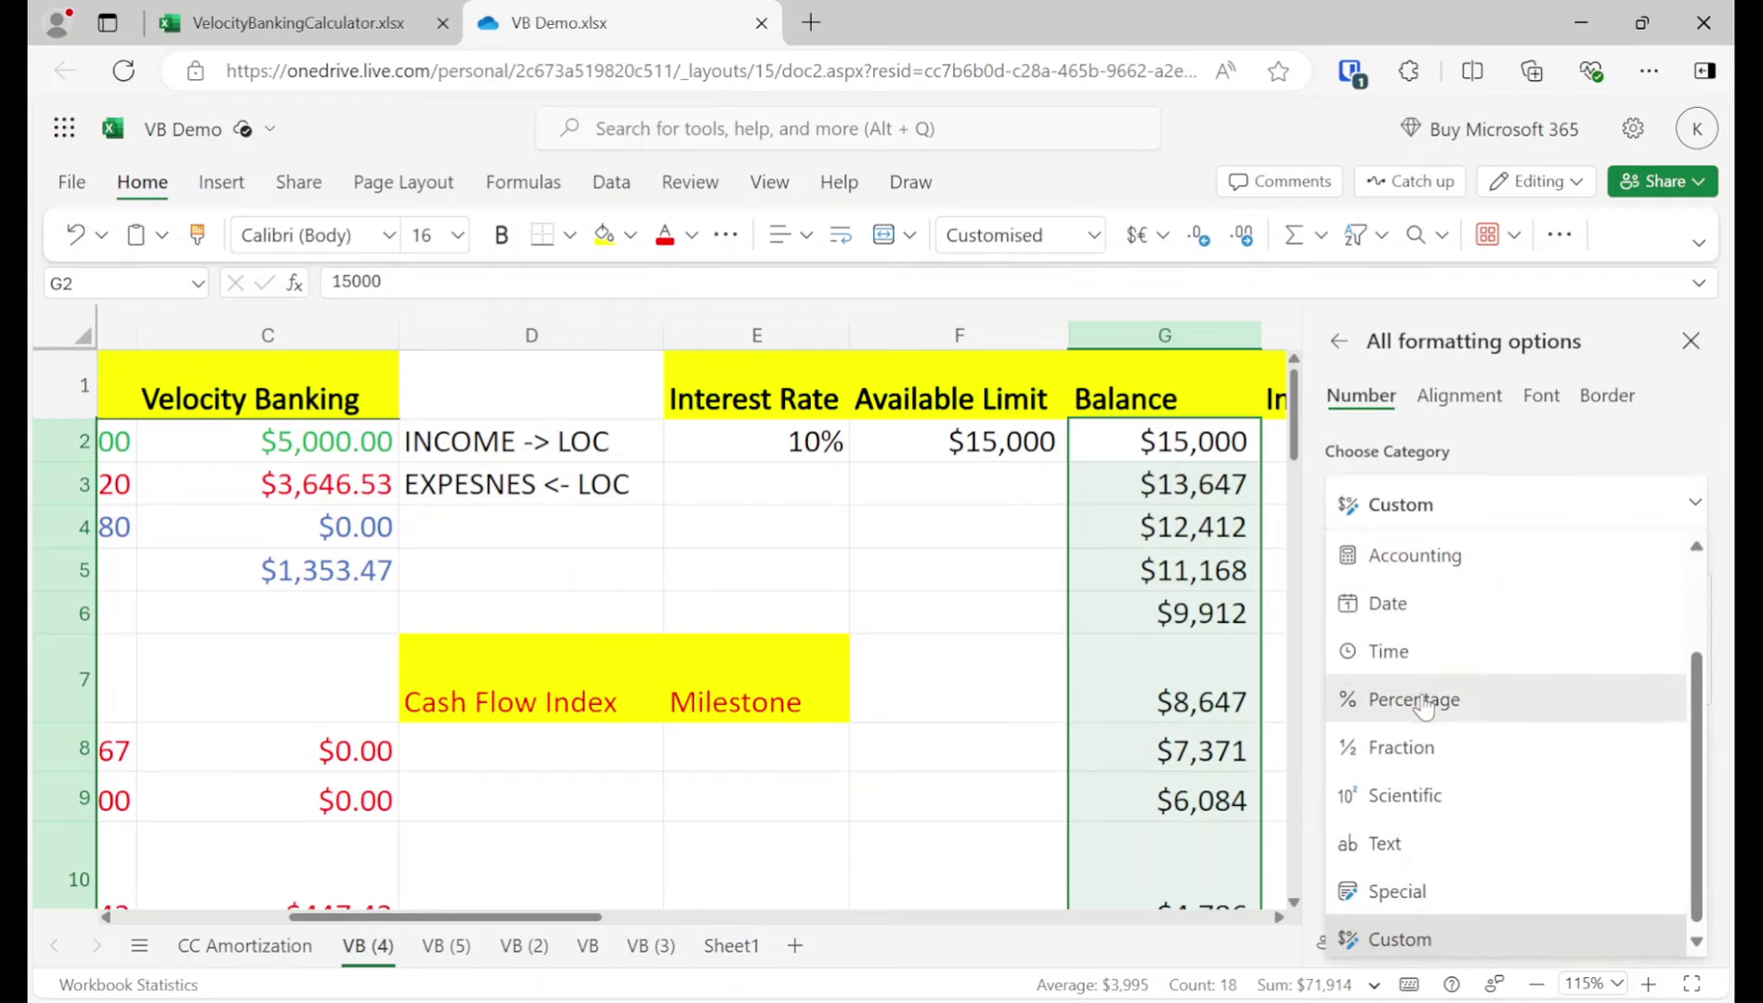
{"action": "scroll", "coordinate": [1426, 752], "scroll_direction": "up", "scroll_amount": 2}
{"action": "left_click", "coordinate": [1426, 665]}
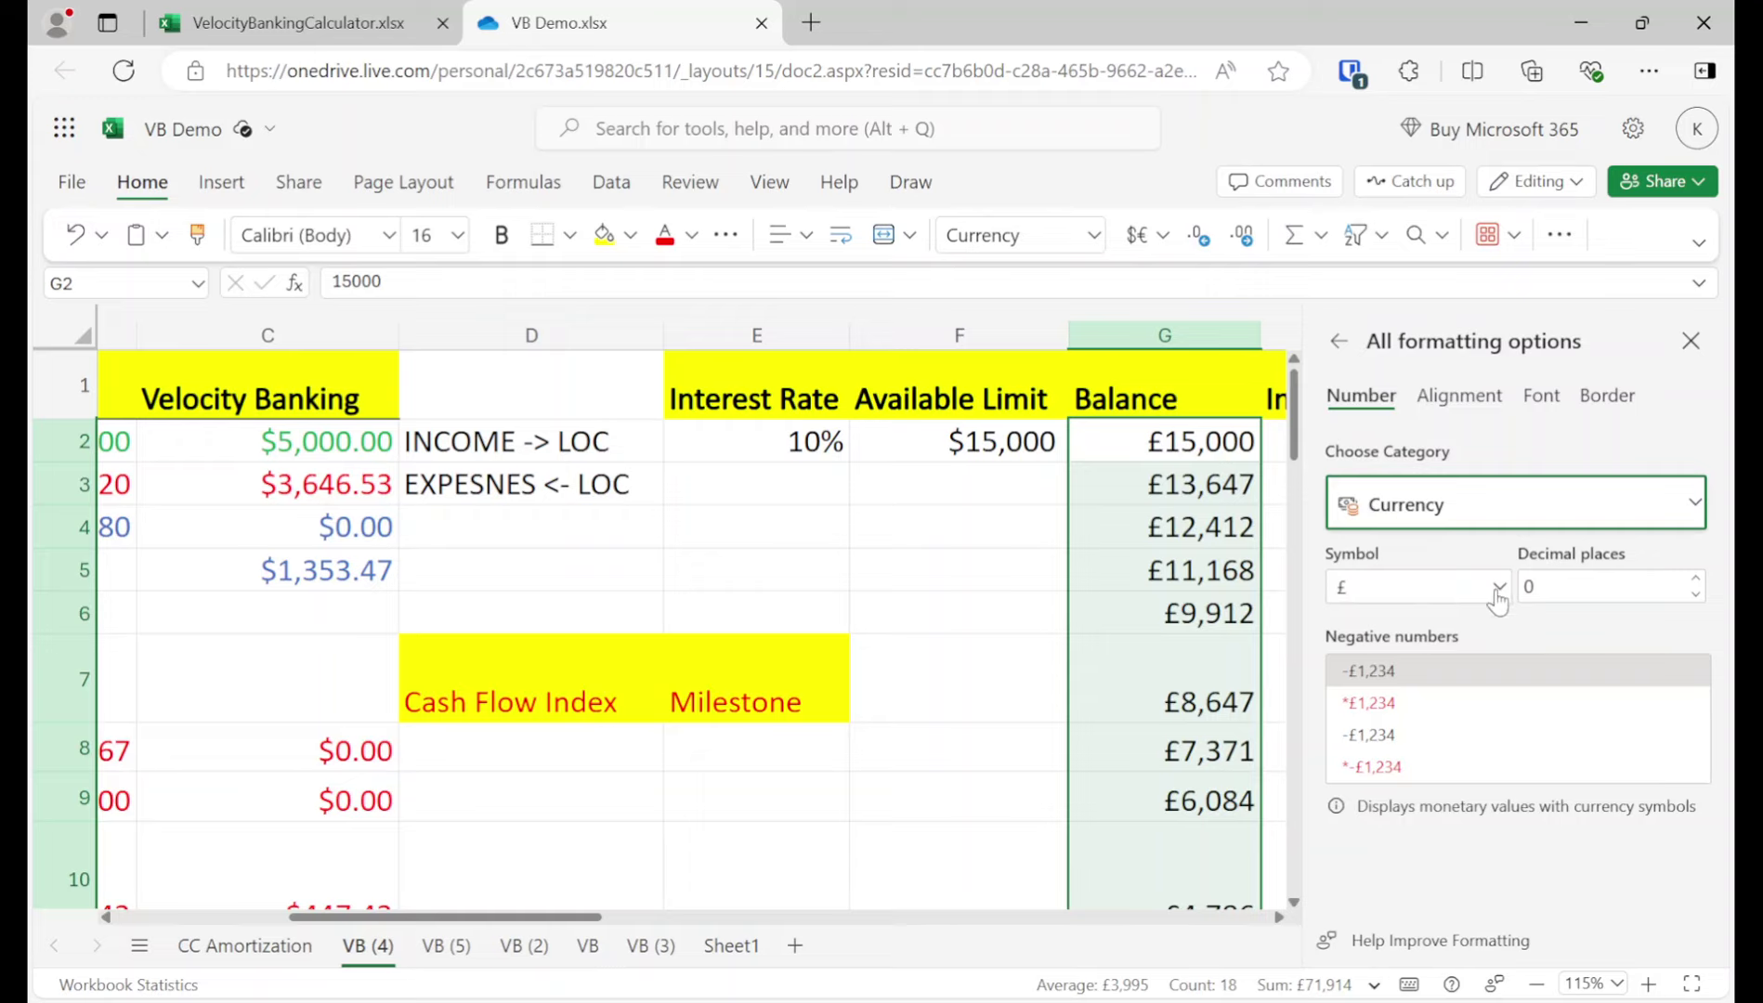
{"action": "left_click", "coordinate": [1497, 594]}
{"action": "scroll", "coordinate": [1203, 631], "scroll_direction": "down", "scroll_amount": 5}
{"action": "scroll", "coordinate": [1214, 659], "scroll_direction": "down", "scroll_amount": 3}
{"action": "scroll", "coordinate": [1208, 653], "scroll_direction": "up", "scroll_amount": 2}
{"action": "key", "text": "Escape"}
{"action": "left_click", "coordinate": [1617, 581]}
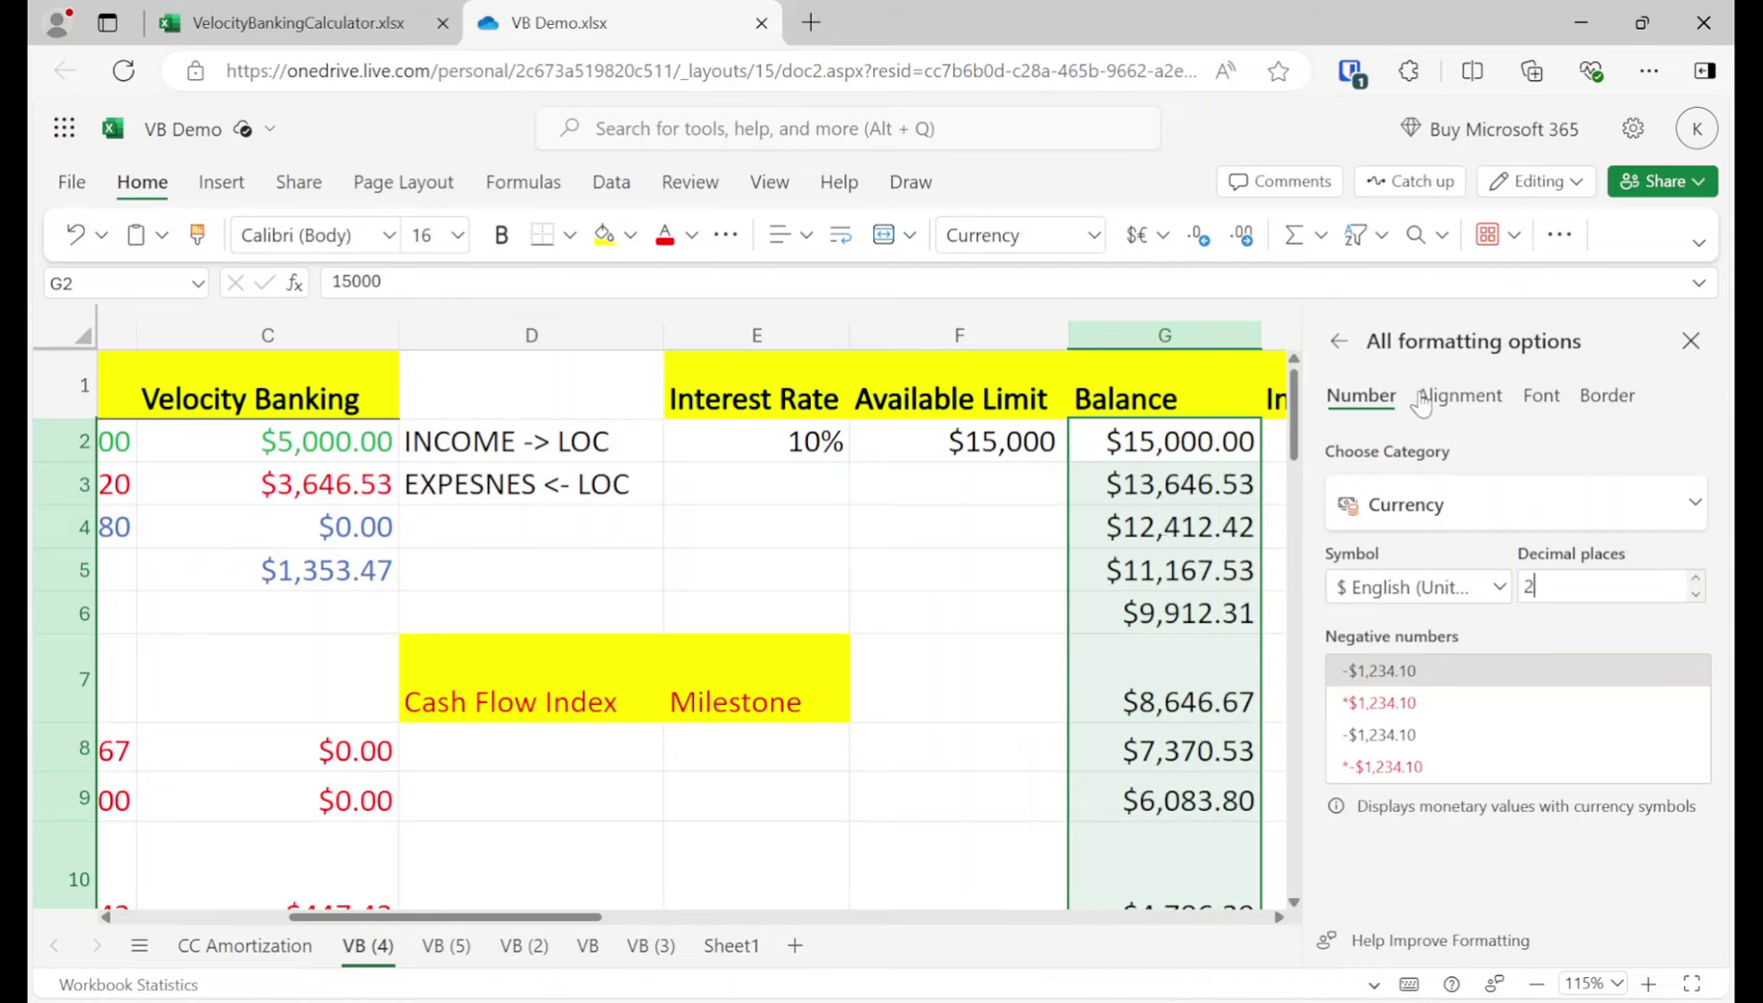
{"action": "left_click", "coordinate": [1691, 341]}
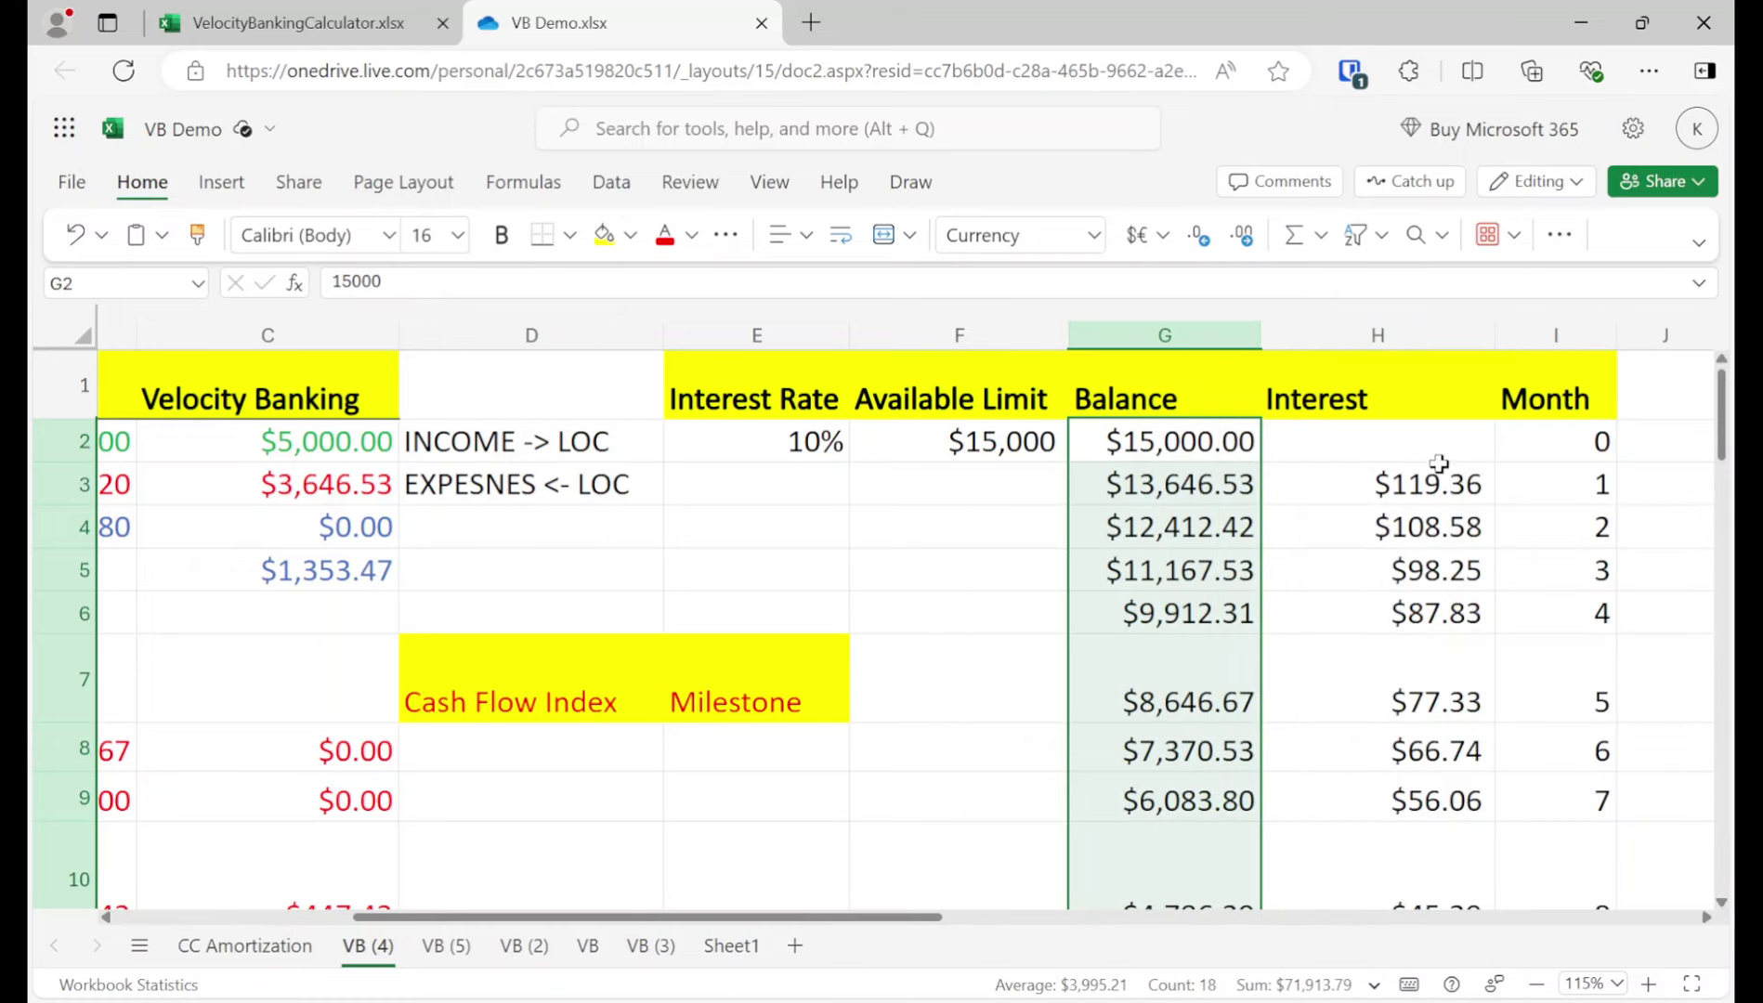
{"action": "scroll", "coordinate": [1445, 469], "scroll_direction": "down", "scroll_amount": 3}
{"action": "scroll", "coordinate": [1455, 512], "scroll_direction": "down", "scroll_amount": 2}
{"action": "scroll", "coordinate": [1455, 512], "scroll_direction": "up", "scroll_amount": 5}
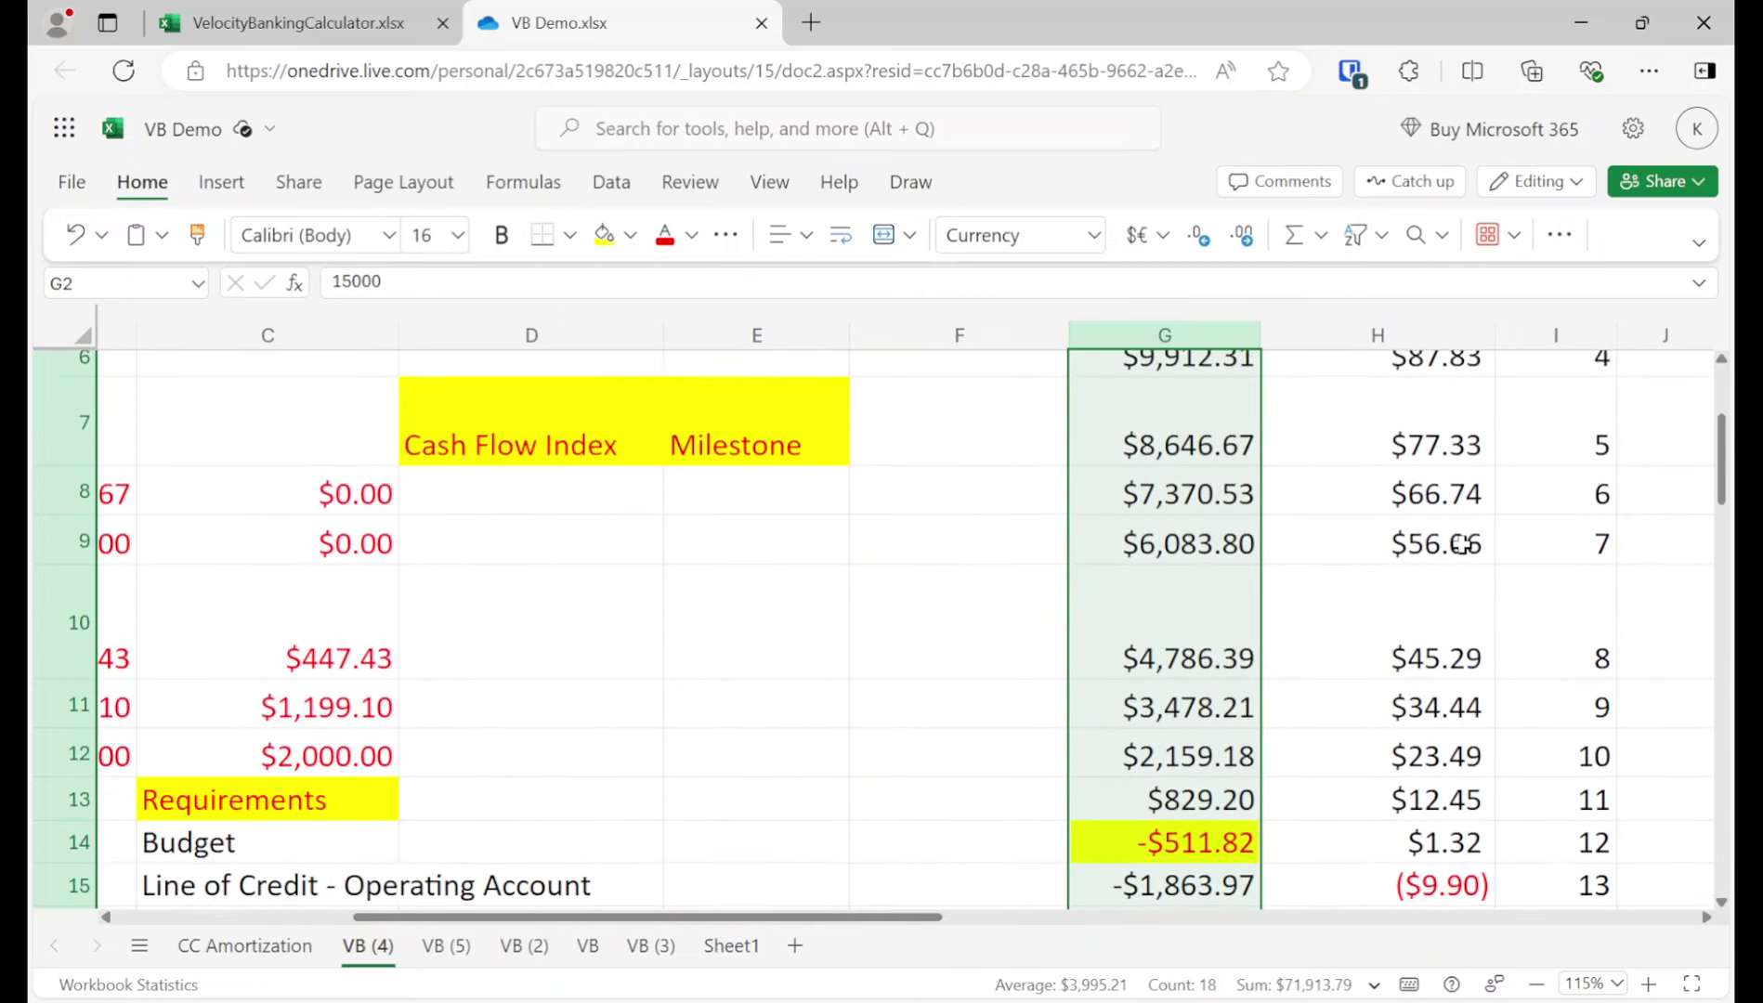
{"action": "scroll", "coordinate": [1394, 535], "scroll_direction": "up", "scroll_amount": 3}
{"action": "left_click", "coordinate": [1384, 520]}
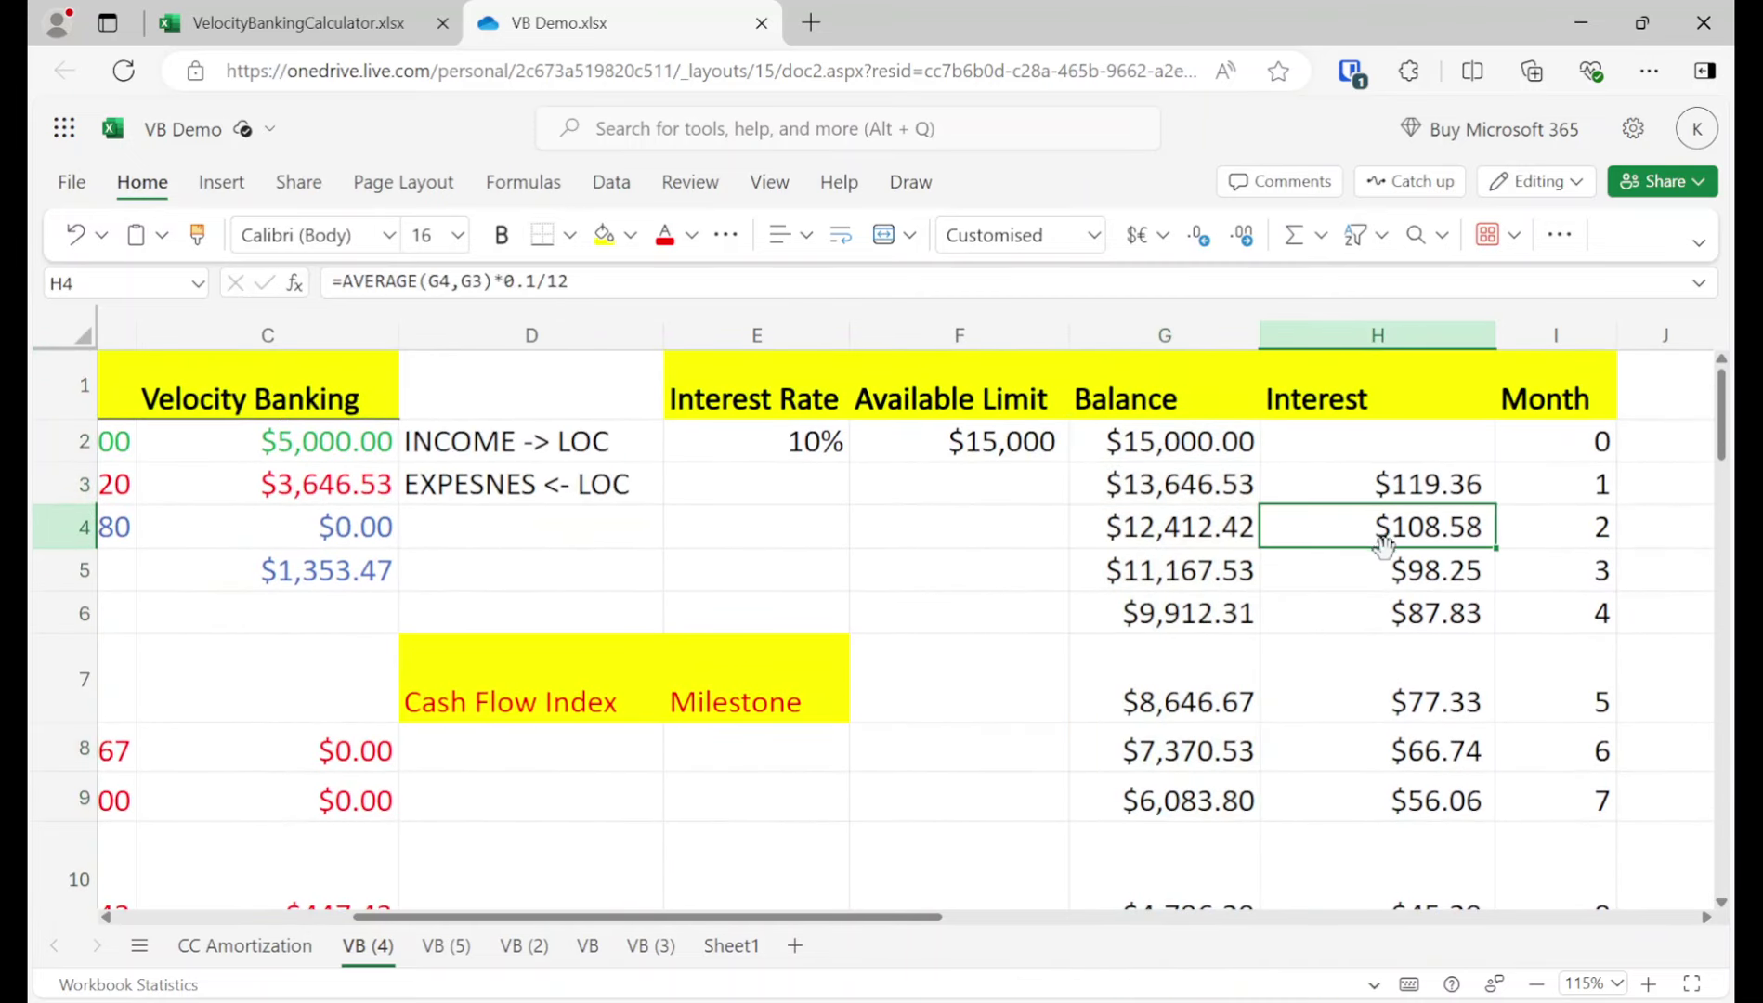
{"action": "scroll", "coordinate": [1401, 560], "scroll_direction": "down", "scroll_amount": 3}
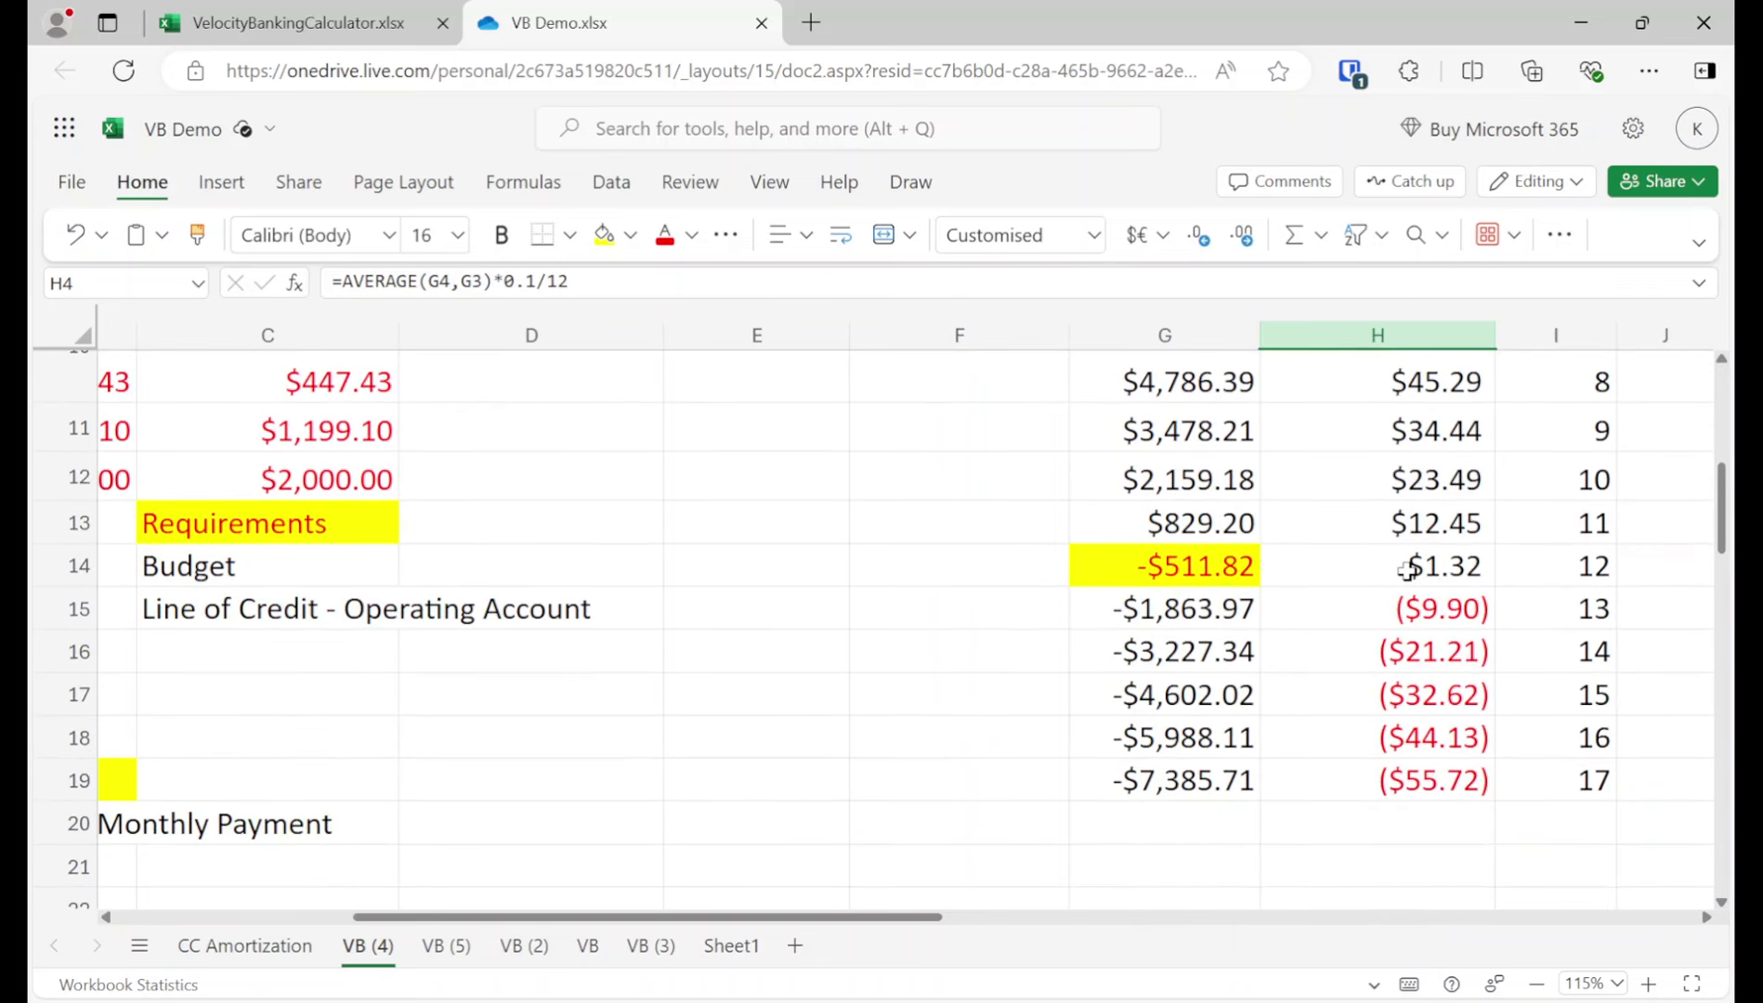
{"action": "left_click", "coordinate": [1217, 569]}
{"action": "left_click_drag", "start_coordinate": [939, 919], "coordinate": [700, 920]}
{"action": "scroll", "coordinate": [614, 816], "scroll_direction": "up", "scroll_amount": 2}
{"action": "scroll", "coordinate": [614, 816], "scroll_direction": "up", "scroll_amount": 2}
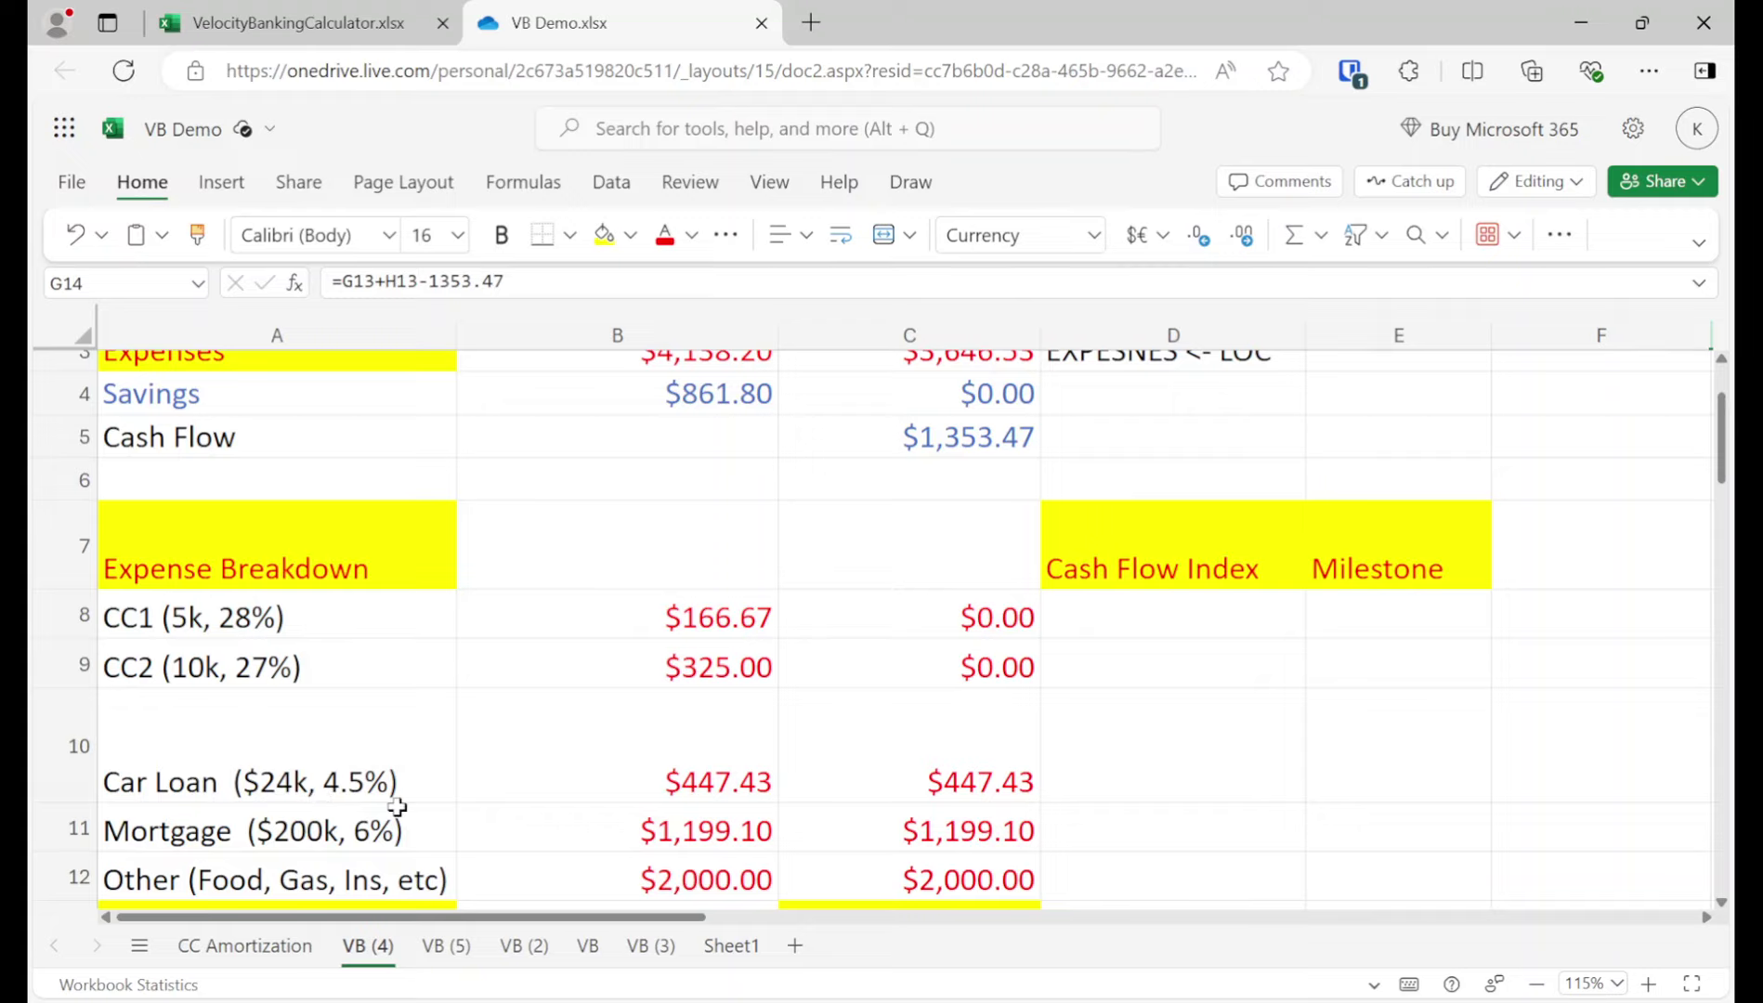
{"action": "left_click", "coordinate": [1153, 755]}
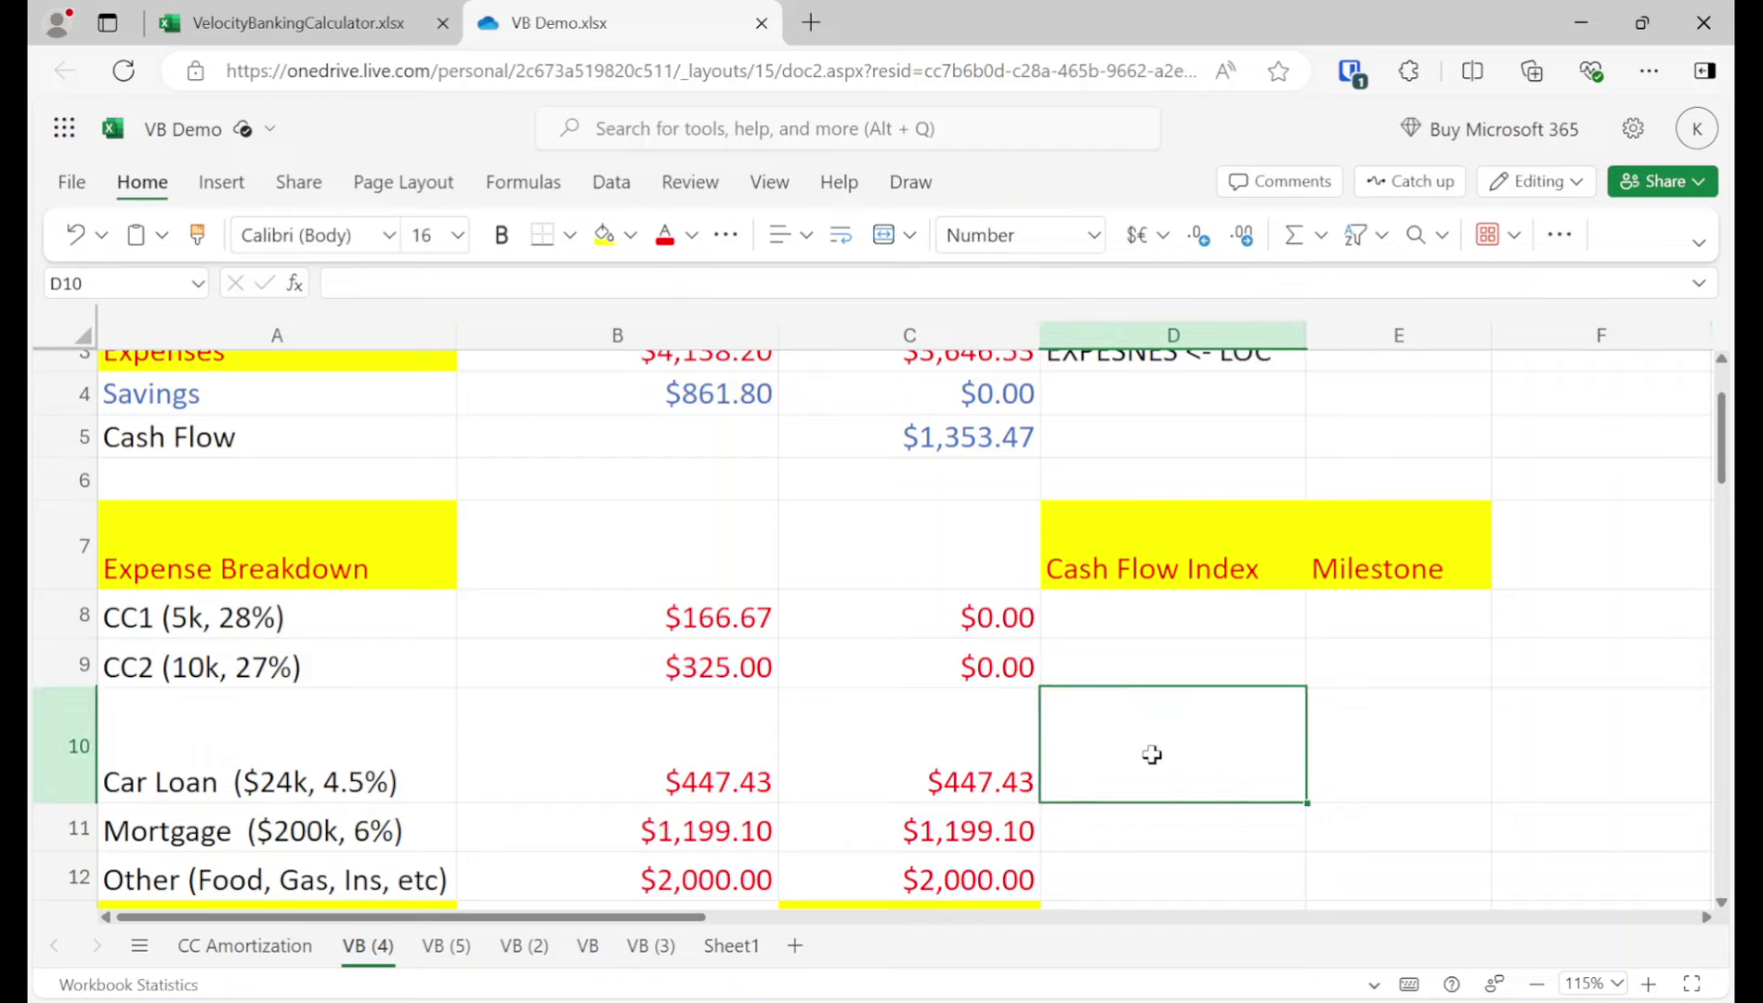
{"action": "type", "text": "="}
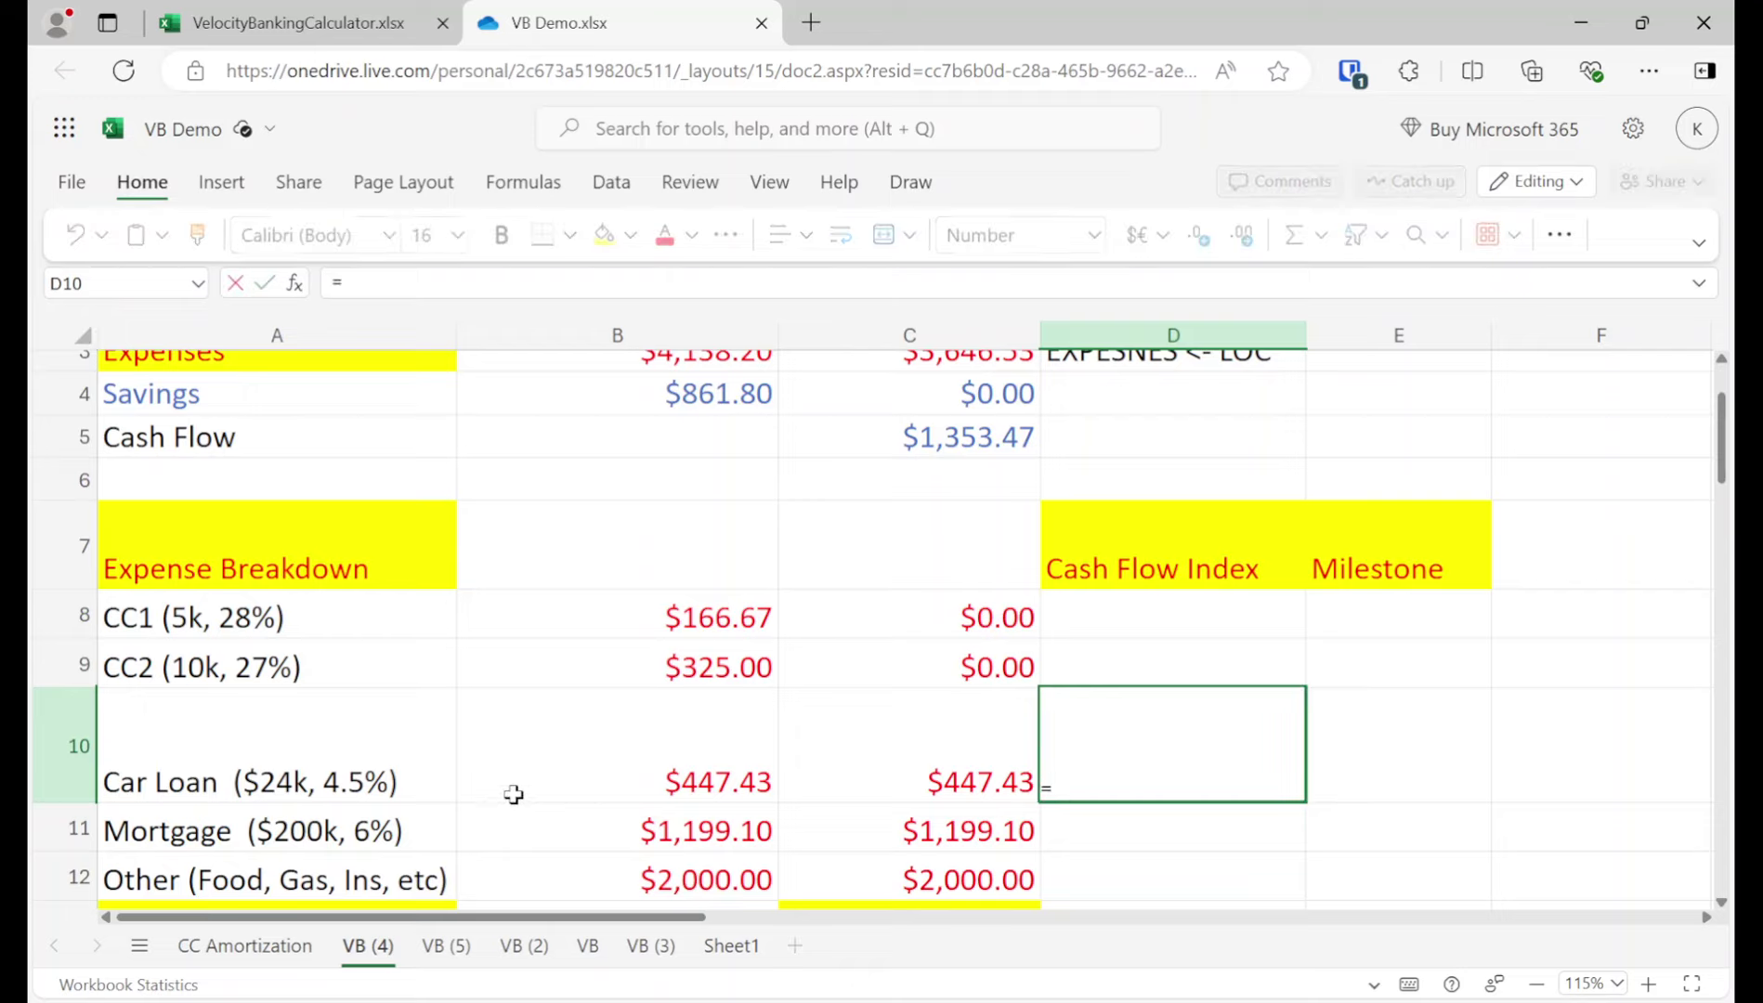
{"action": "type", "text": "24000/447.43"}
{"action": "key", "text": "Return"}
{"action": "key", "text": "Up"}
{"action": "key", "text": "Down"}
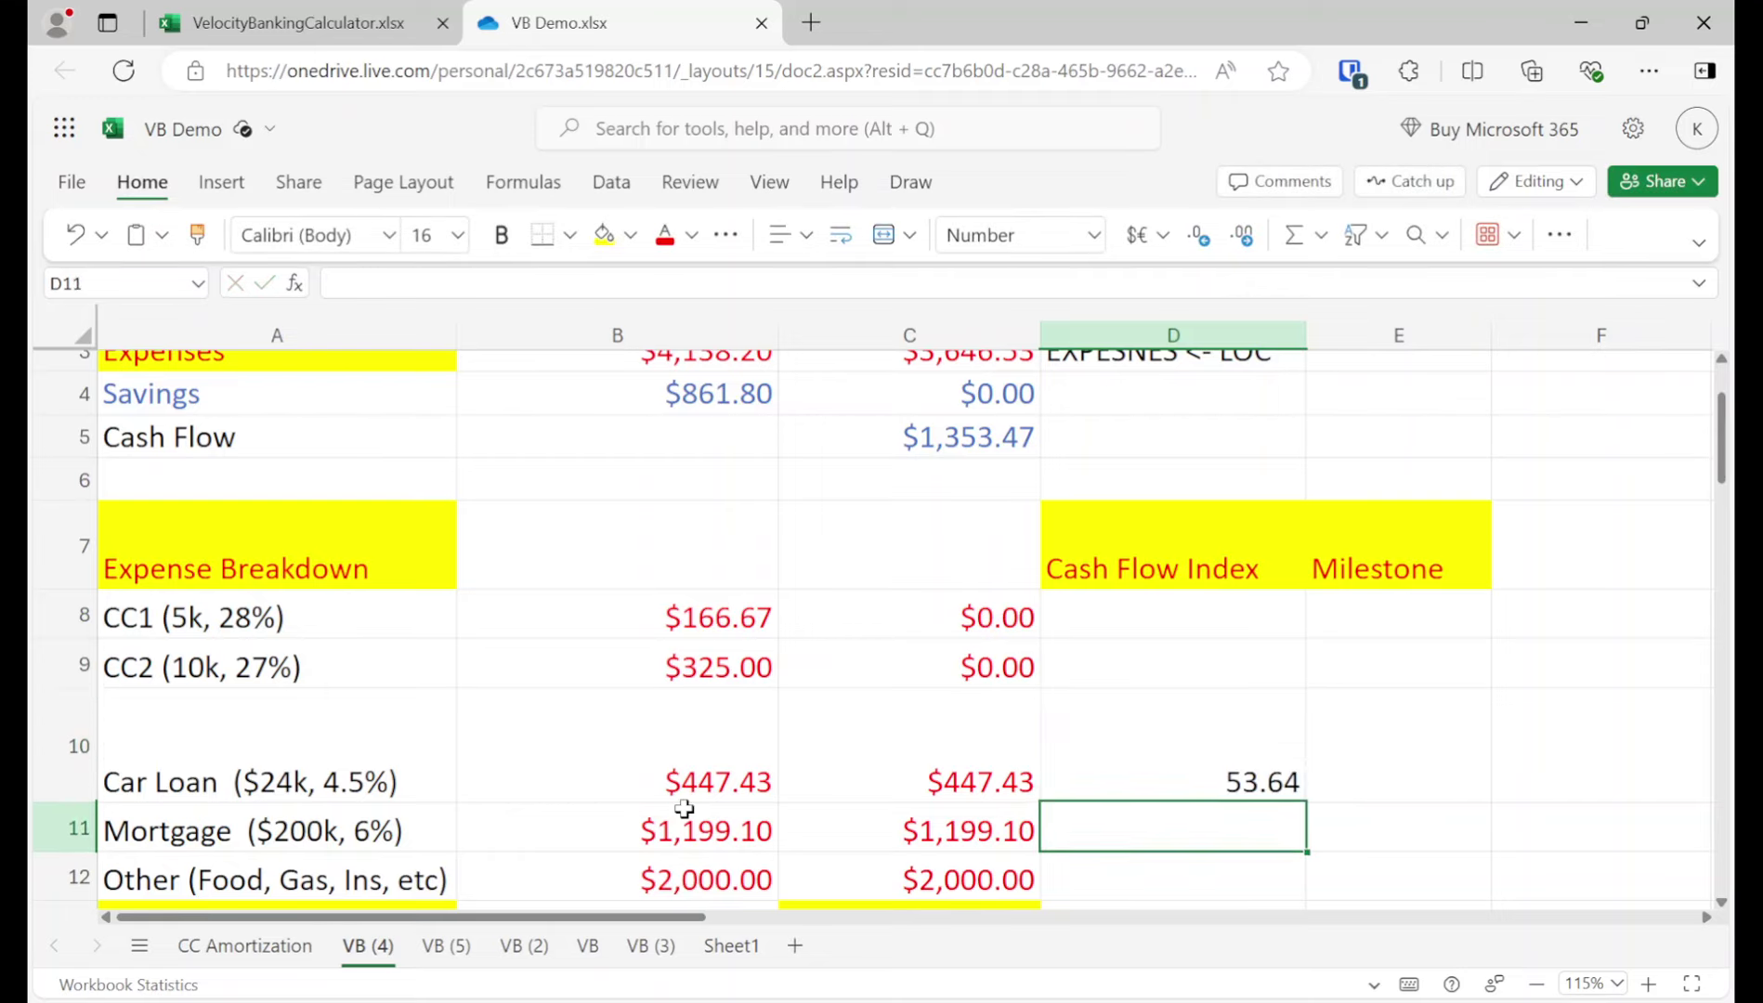
{"action": "type", "text": "=20000"}
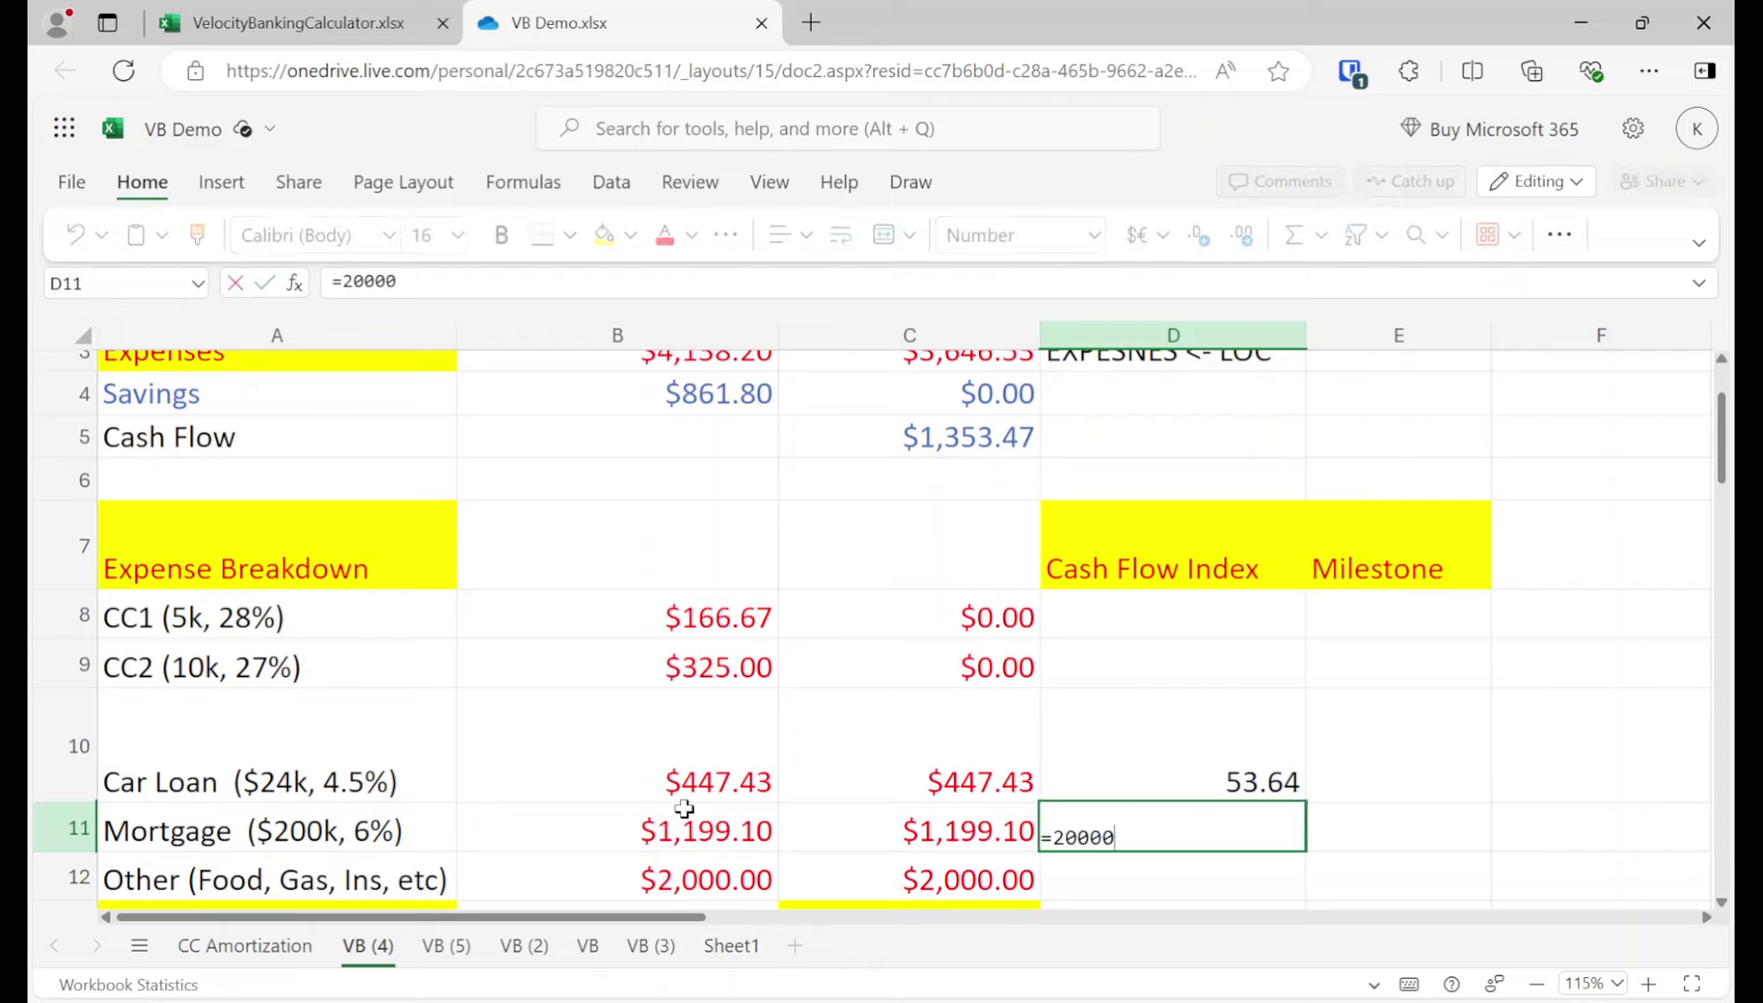
{"action": "type", "text": "00"}
{"action": "type", "text": "/1199.1"}
{"action": "key", "text": "Return"}
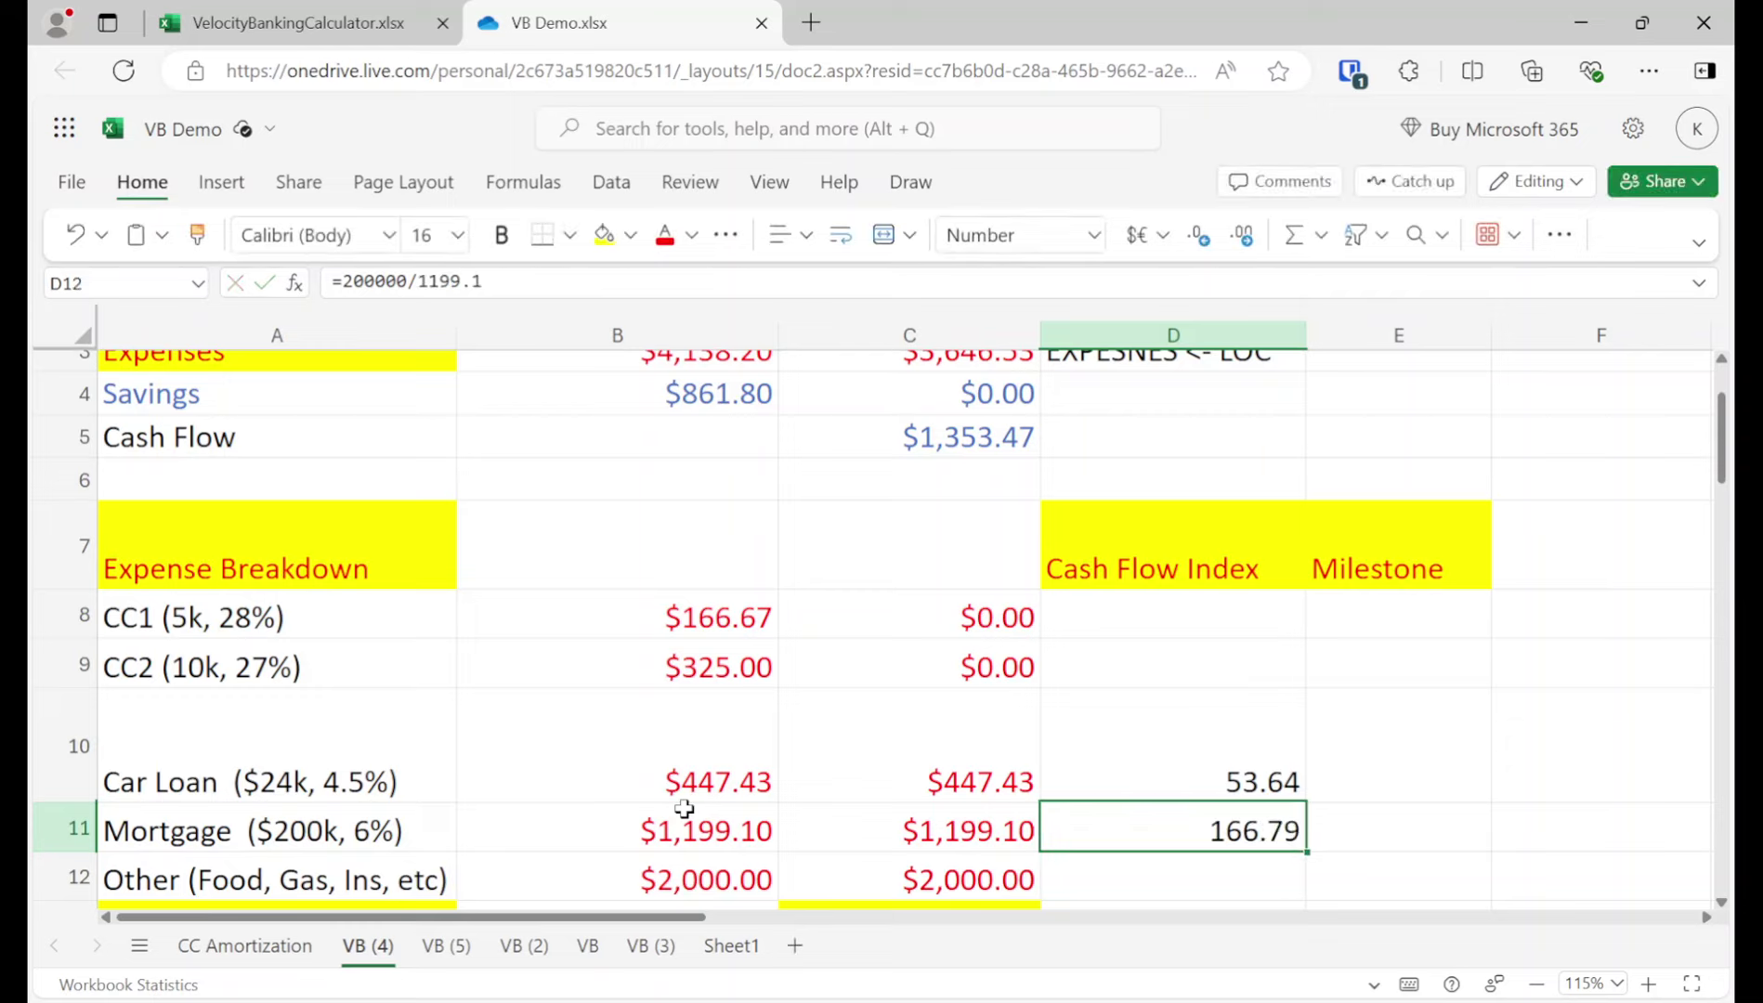
{"action": "key", "text": "Up"}
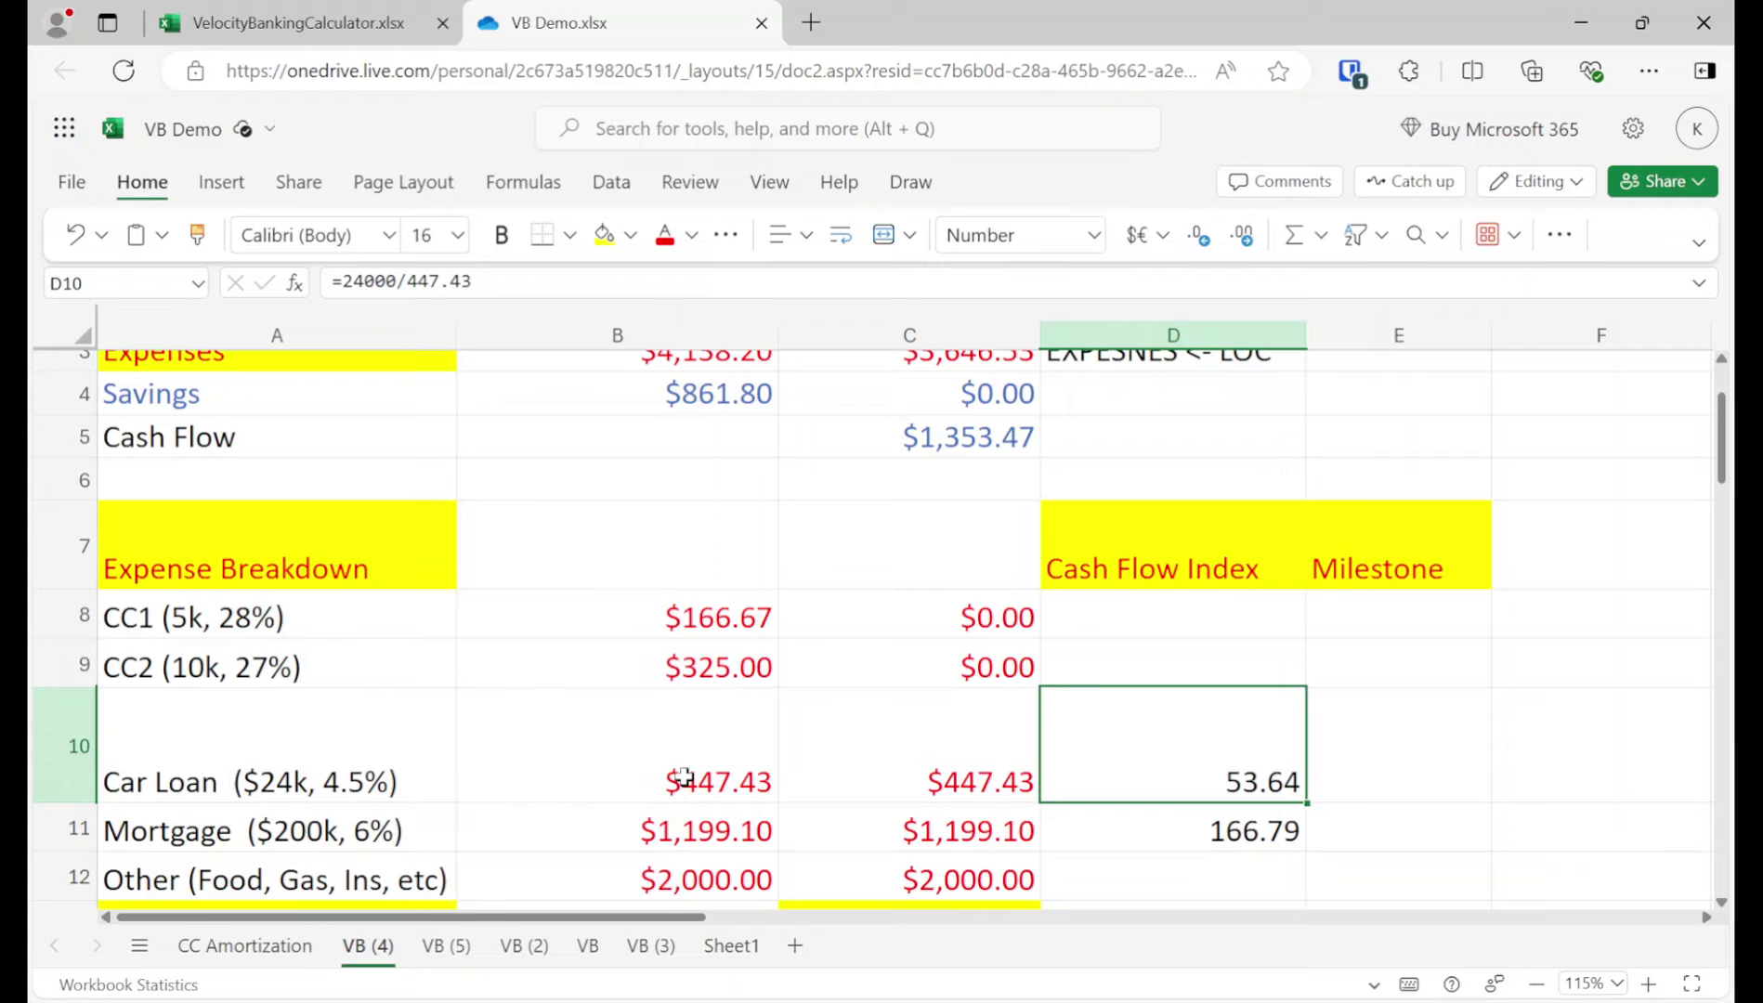
{"action": "left_click", "coordinate": [300, 775]}
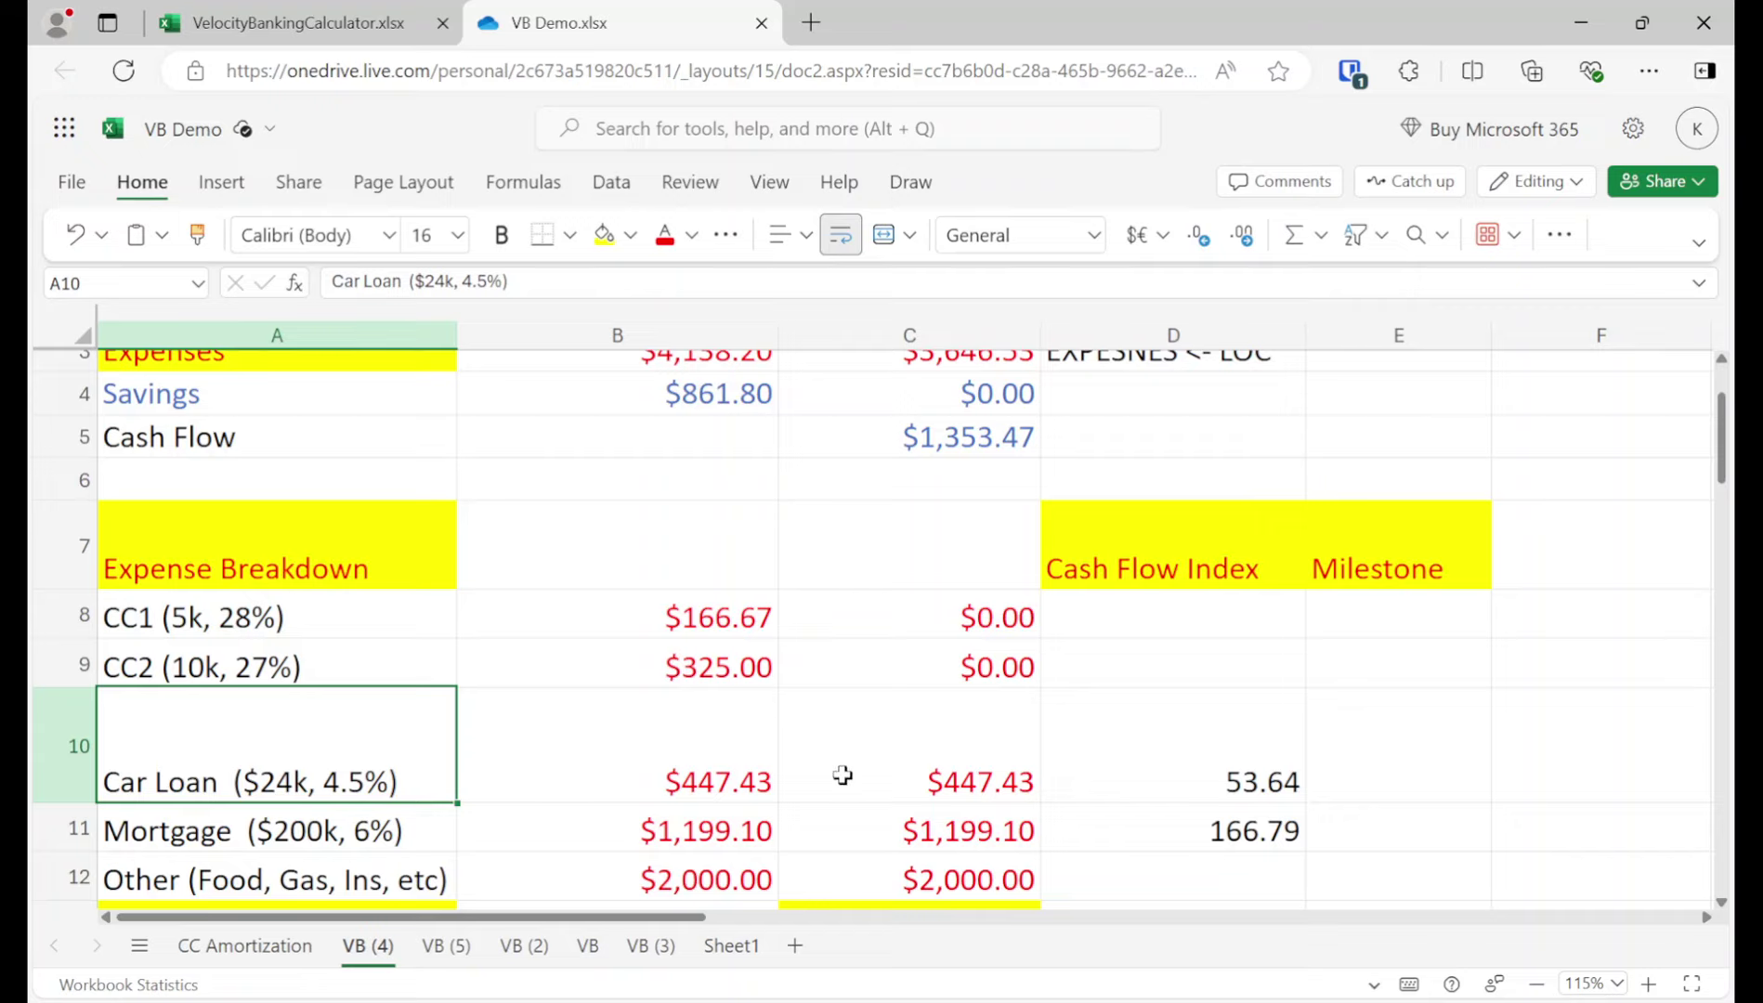
{"action": "left_click", "coordinate": [1173, 791]}
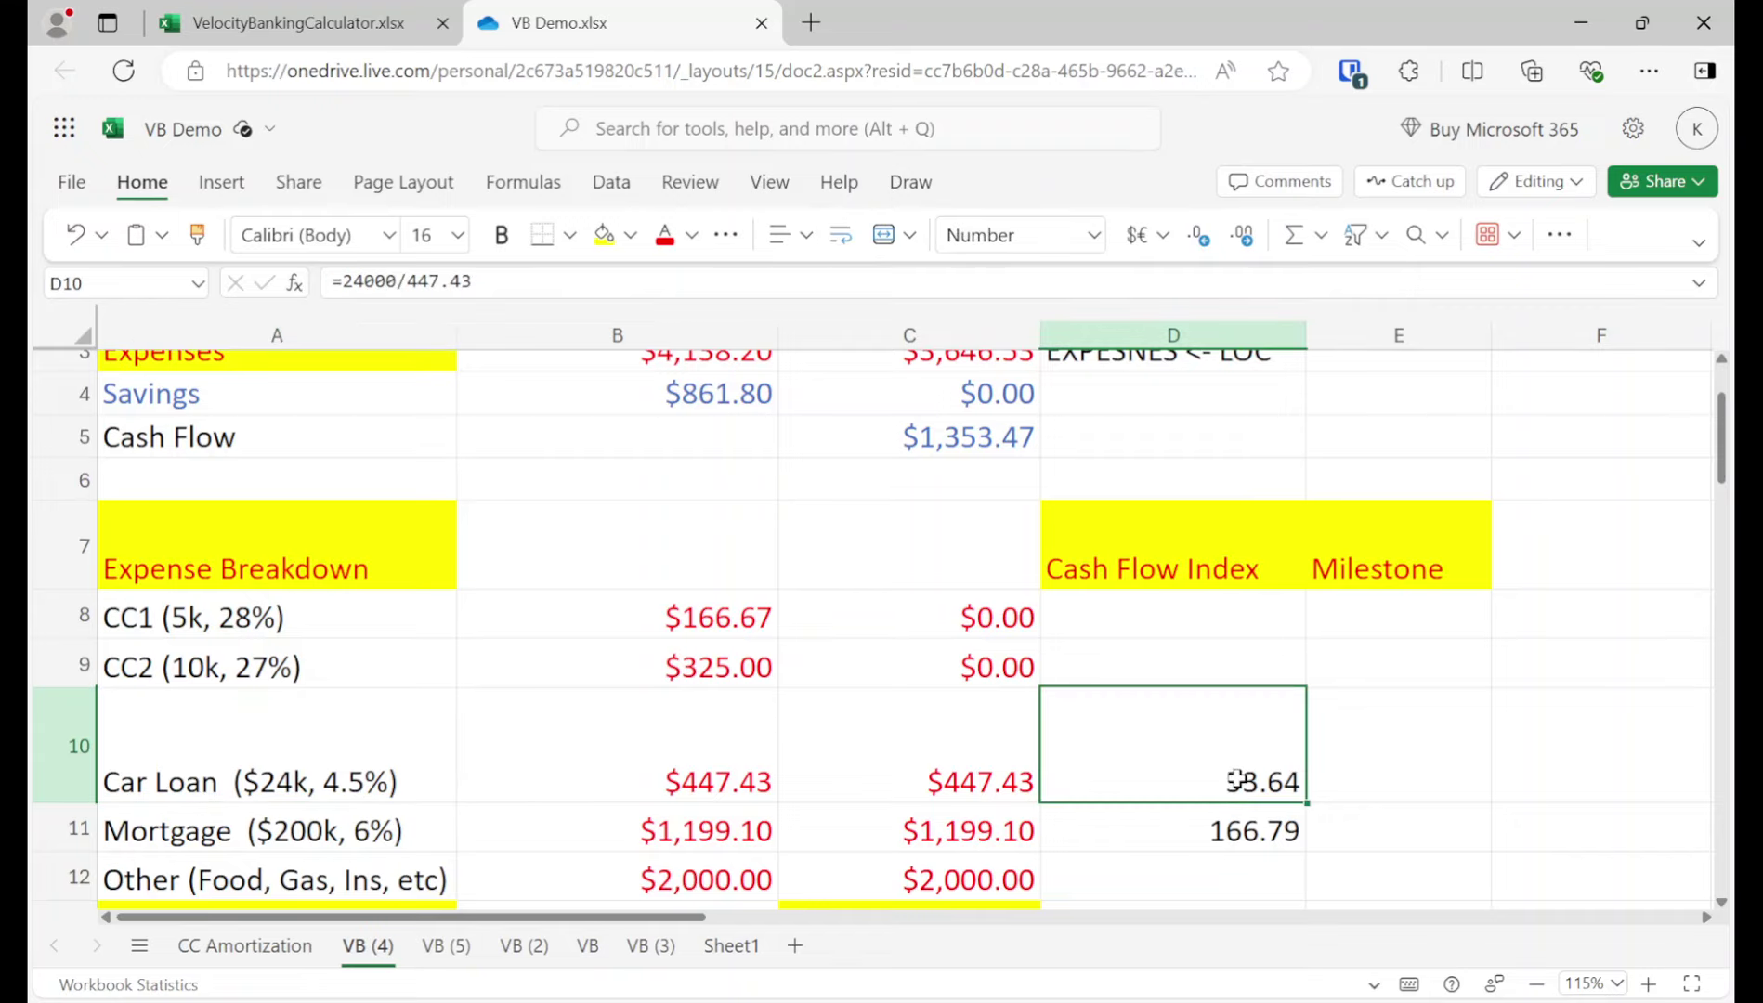
{"action": "key", "text": "shift+Down"}
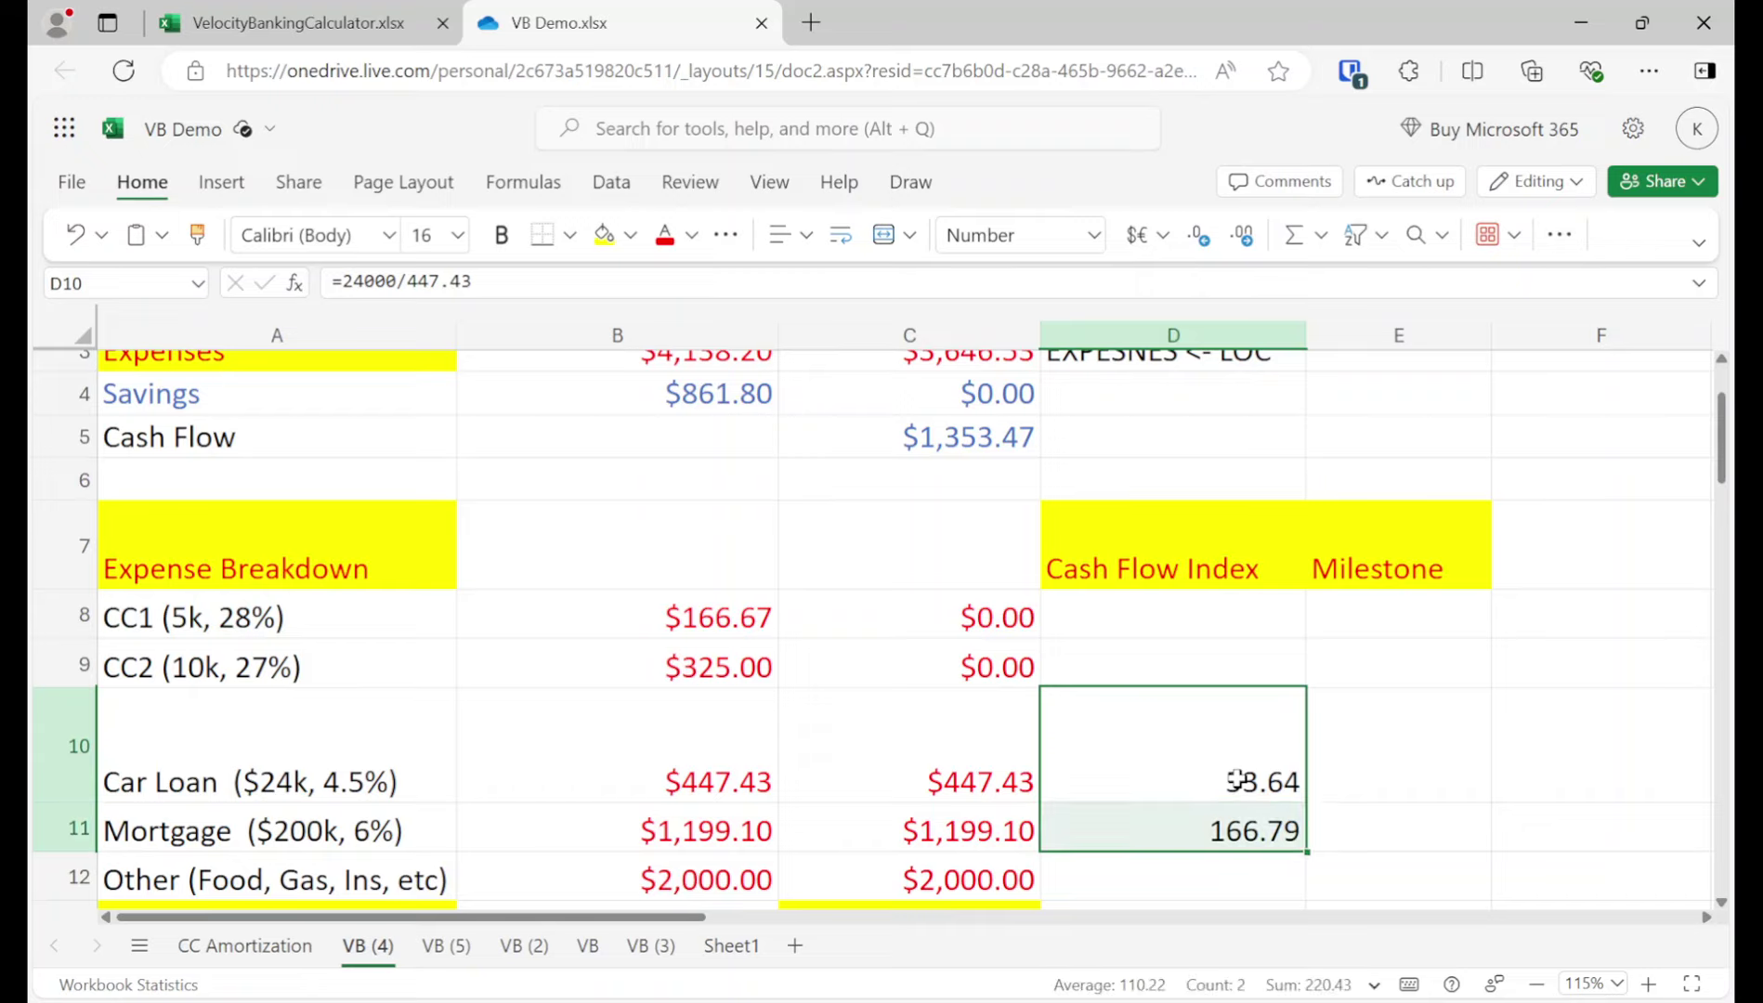
{"action": "key", "text": "Delete"}
{"action": "key", "text": "Left"}
{"action": "key", "text": "Left"}
{"action": "key", "text": "Left"}
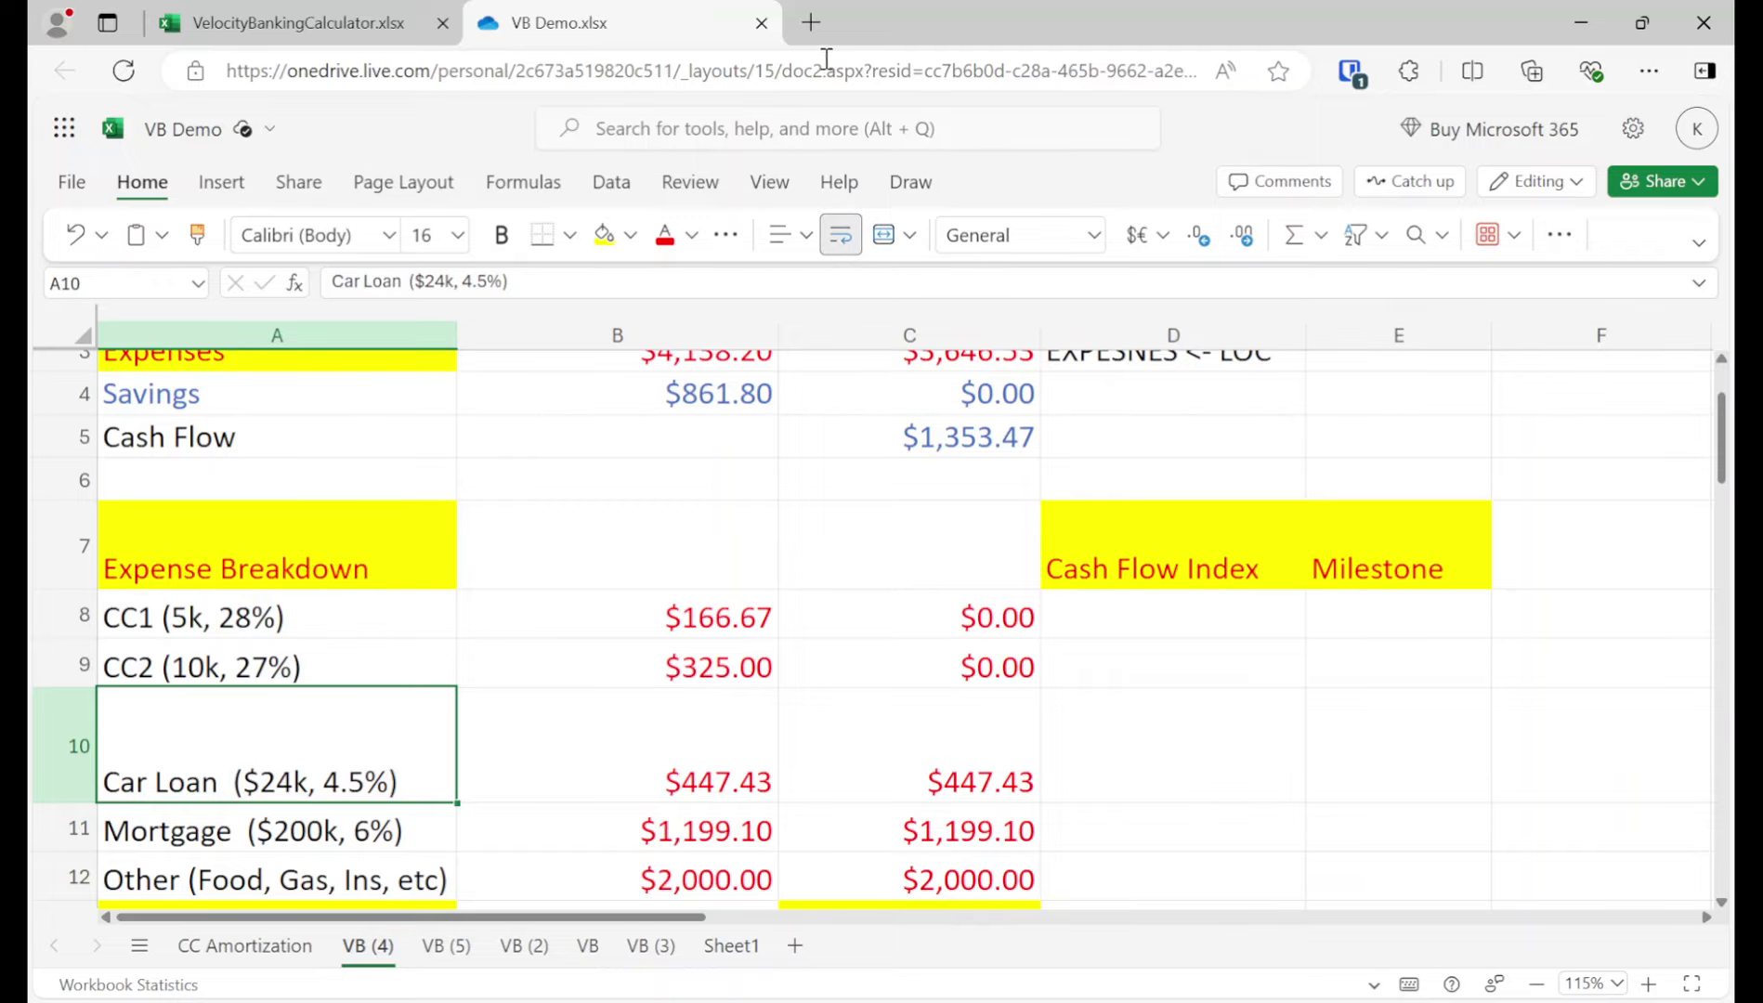
{"action": "left_click", "coordinate": [811, 22]}
Step: Search 'loan amortization calculator', open Calculator.net's result, and return to the VB Demo workbook
{"action": "type", "text": "loan amortization calculator"}
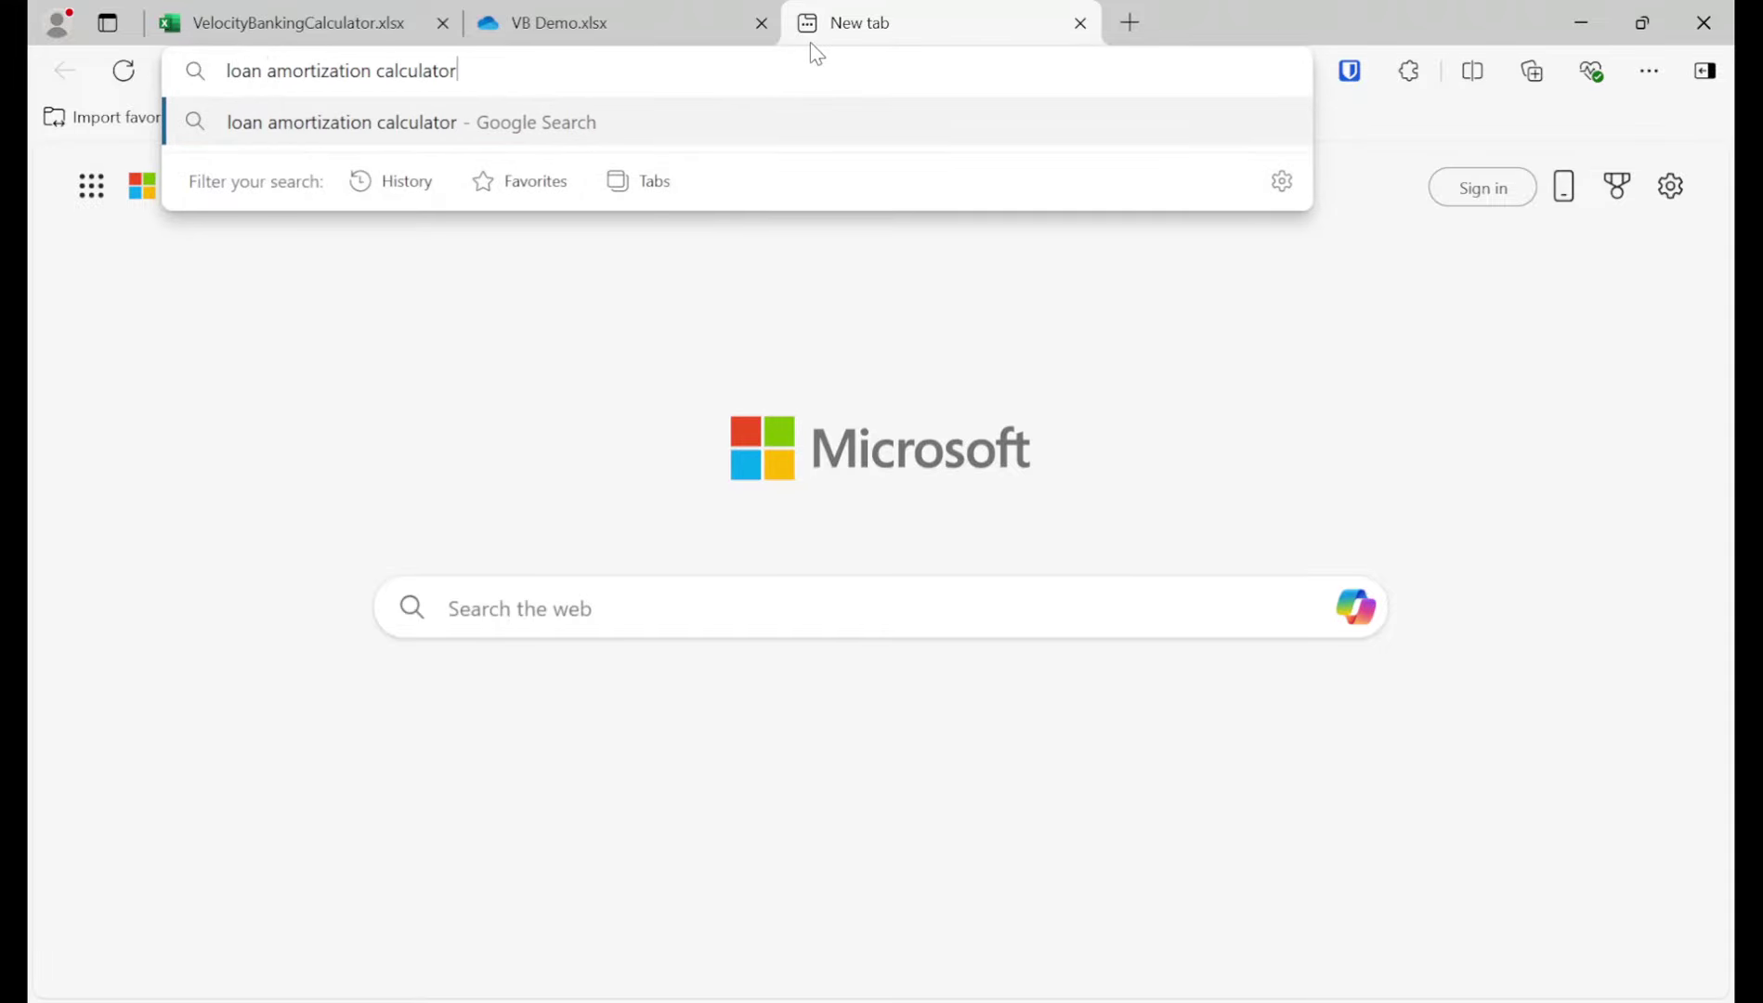
{"action": "key", "text": "Return"}
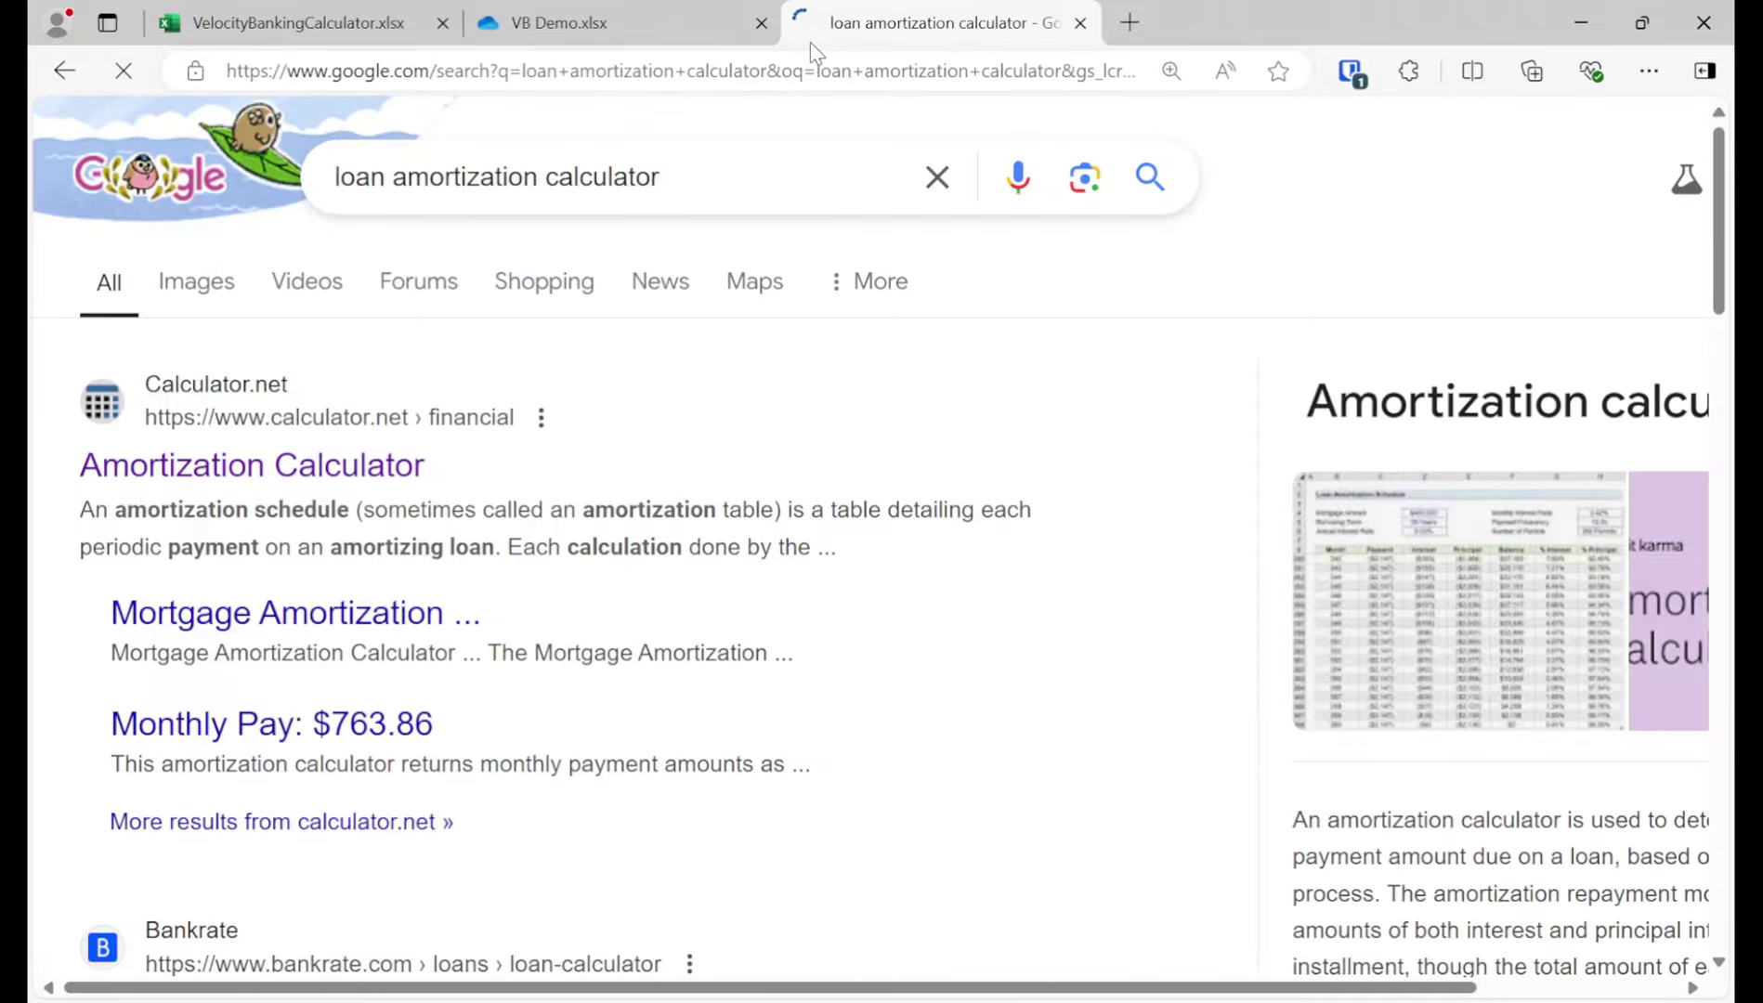
{"action": "left_click", "coordinate": [389, 461]}
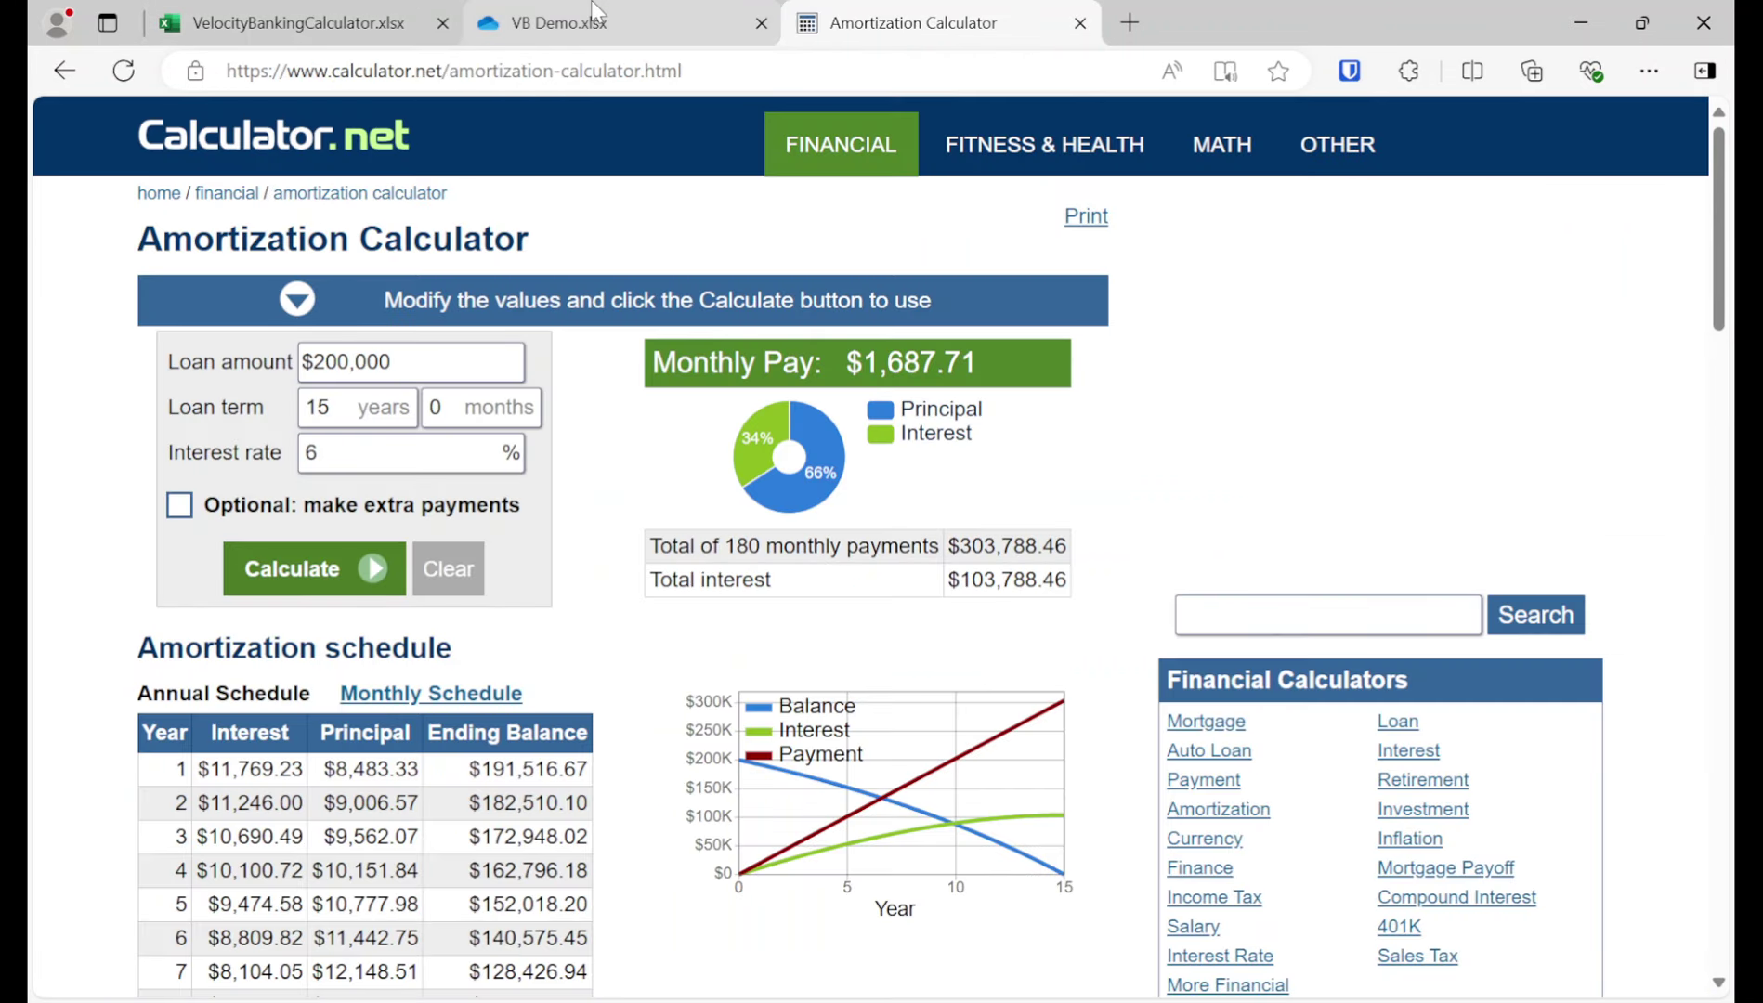
{"action": "left_click", "coordinate": [595, 13]}
{"action": "left_click", "coordinate": [1293, 635]}
Step: Enter '12 months, 15k' as the CC1 milestone in E8 and copy it to E9
{"action": "scroll", "coordinate": [1110, 912], "scroll_direction": "right", "scroll_amount": 5}
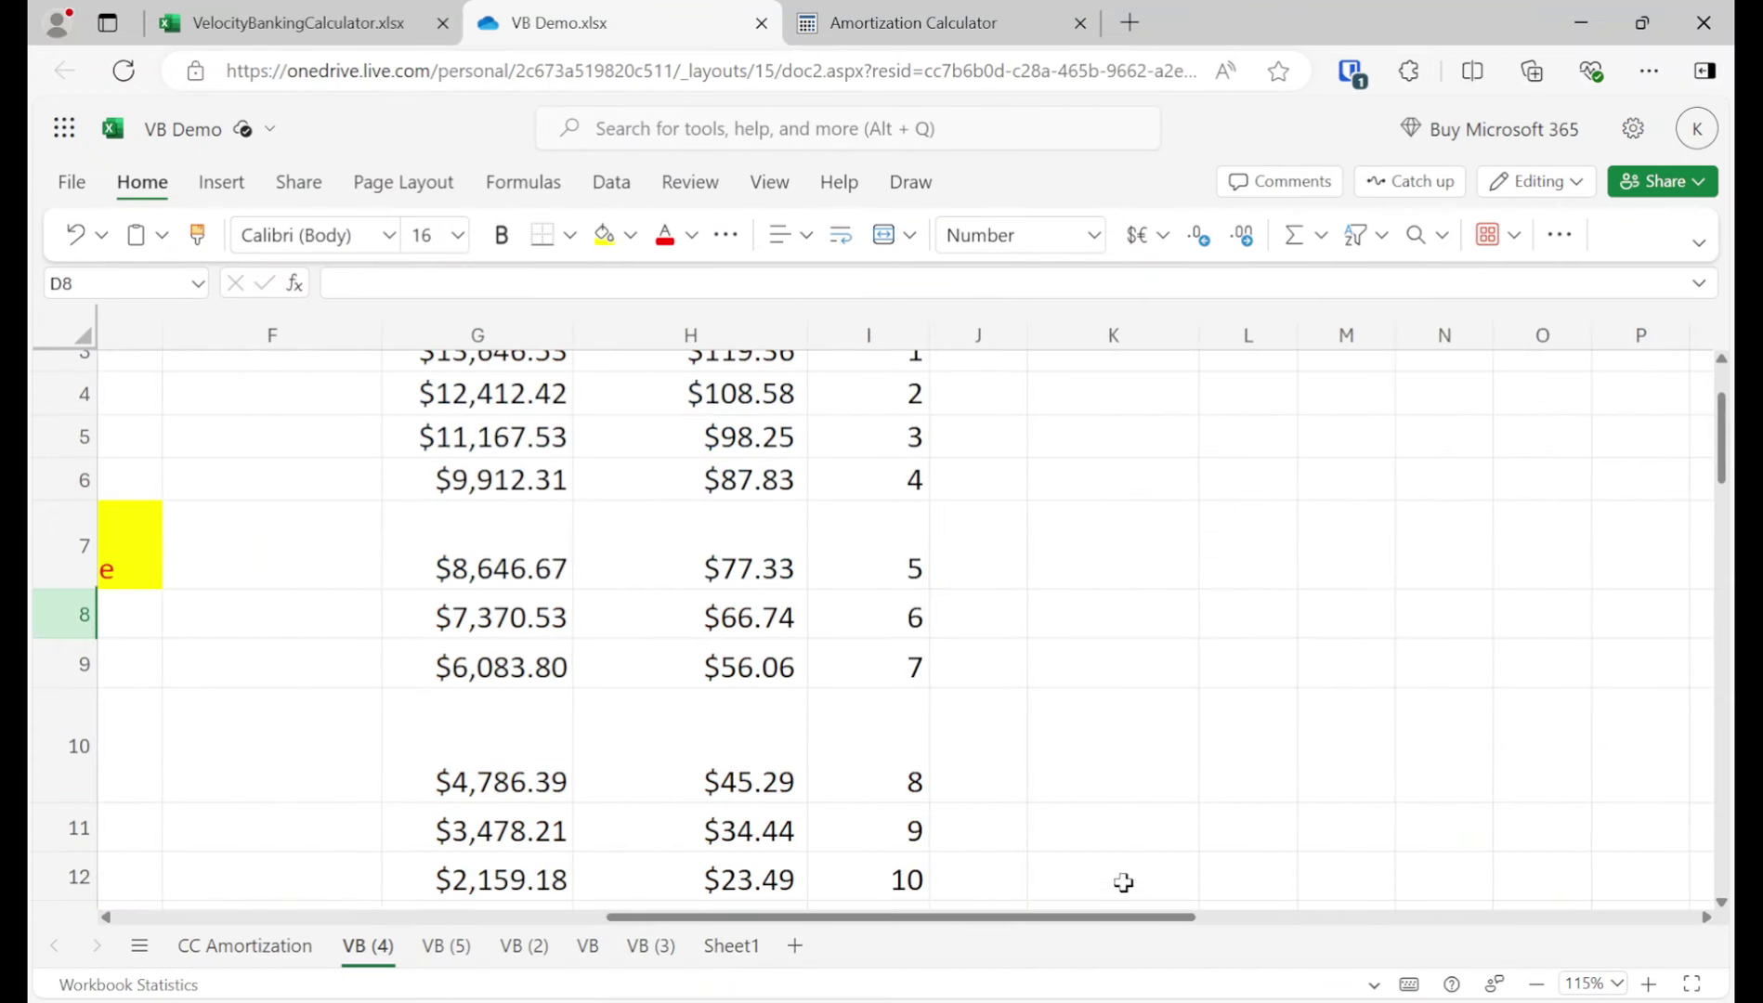
{"action": "scroll", "coordinate": [1114, 878], "scroll_direction": "down", "scroll_amount": 3}
{"action": "left_click_drag", "start_coordinate": [718, 918], "coordinate": [264, 873]}
{"action": "left_click", "coordinate": [1345, 462]}
{"action": "type", "text": "12 months"}
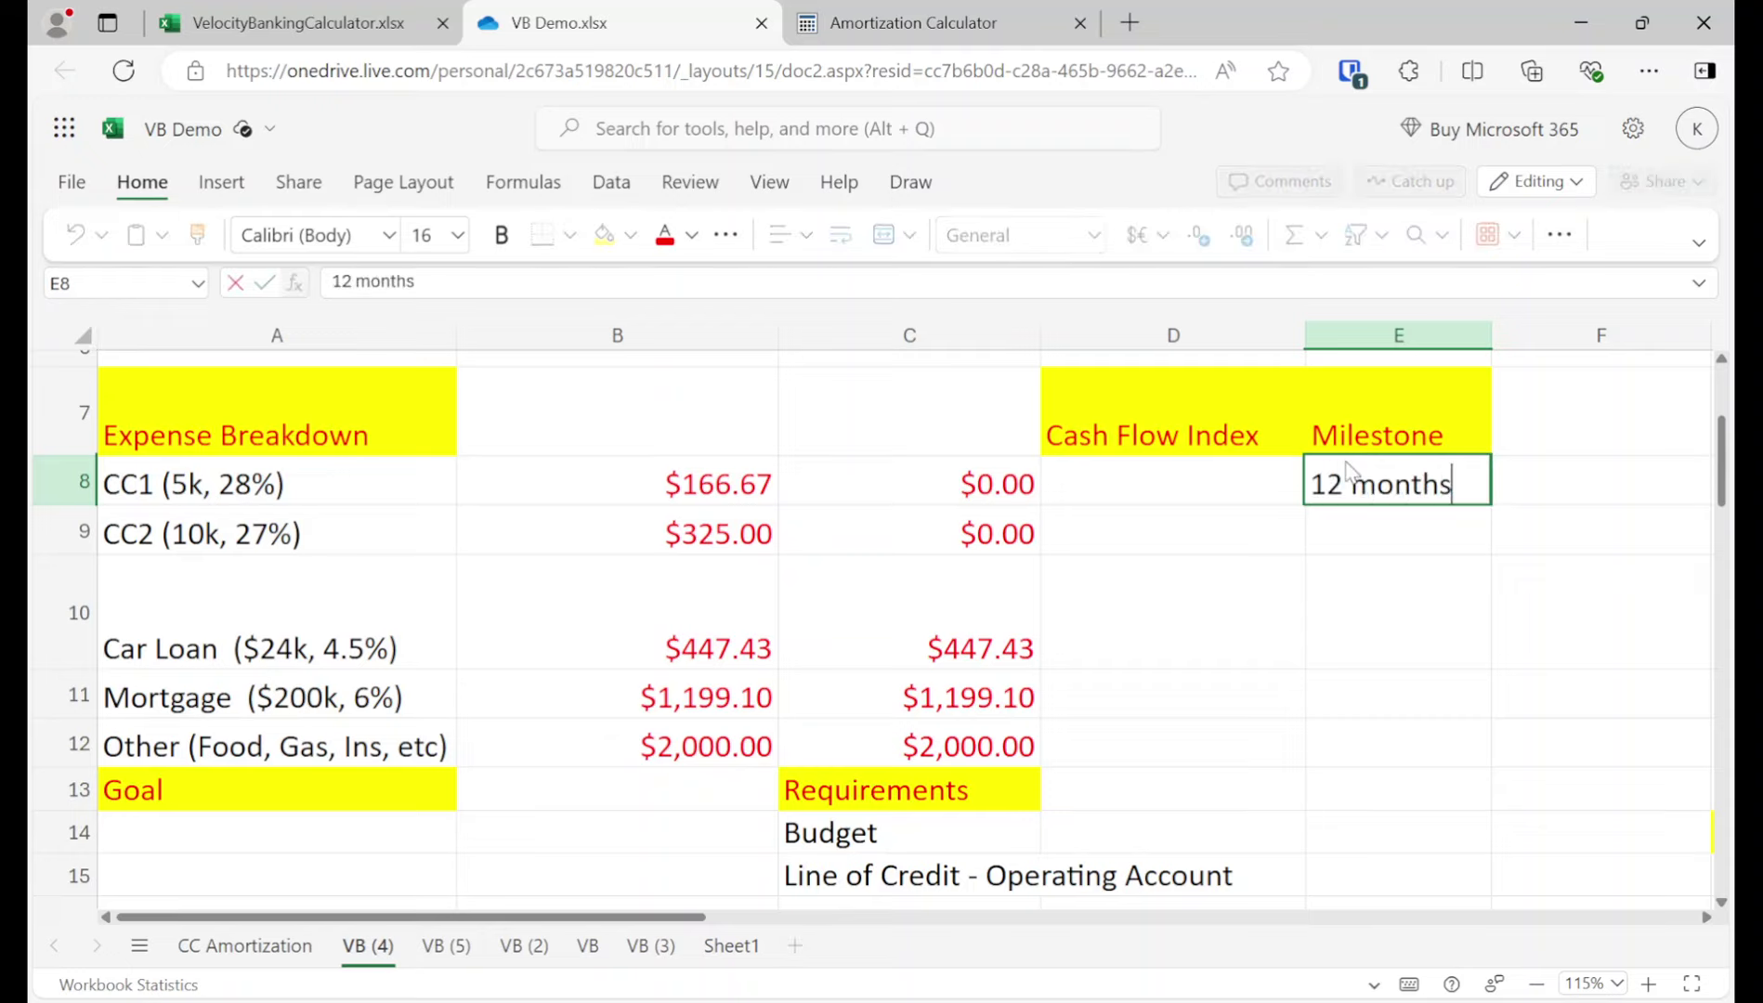
{"action": "type", "text": ", 15k"}
{"action": "key", "text": "Return"}
{"action": "key", "text": "Up"}
{"action": "key", "text": "ctrl+c"}
{"action": "key", "text": "Down"}
{"action": "key", "text": "ctrl+v"}
Step: Widen column A to fit the labels and begin editing the Car Loan label in A10
{"action": "key", "text": "Down"}
{"action": "key", "text": "Left"}
{"action": "key", "text": "Left"}
{"action": "key", "text": "Left"}
{"action": "key", "text": "Left"}
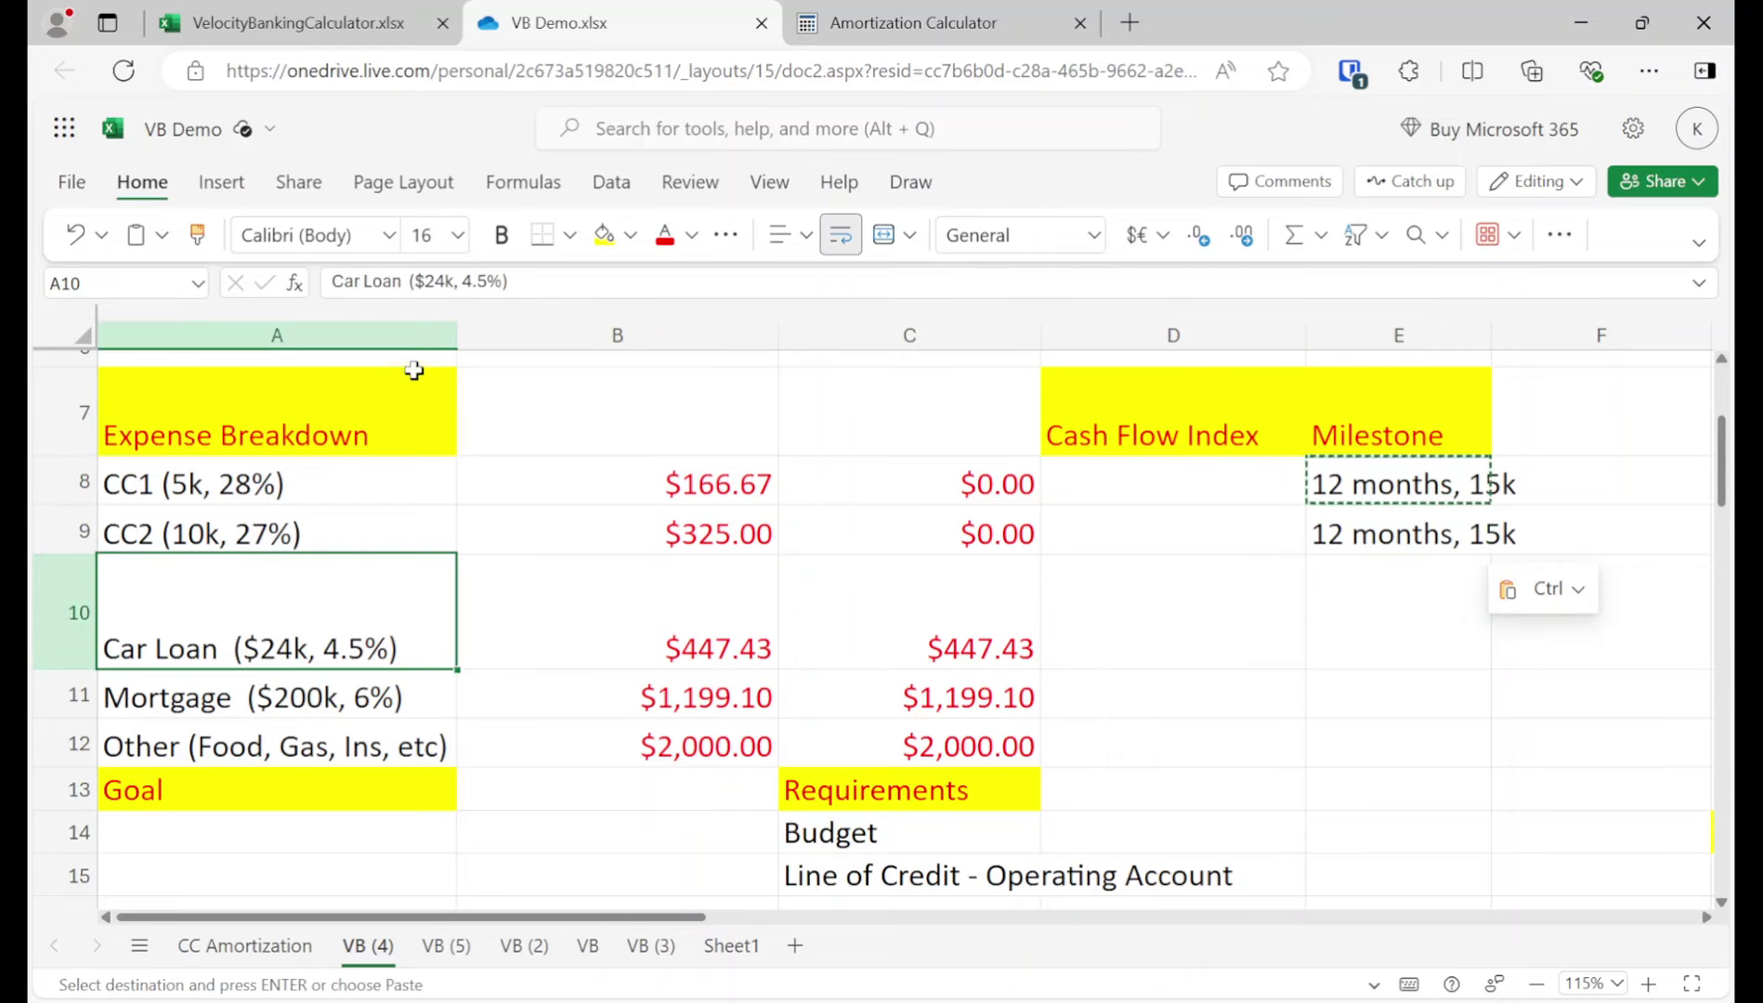
{"action": "left_click_drag", "start_coordinate": [455, 335], "coordinate": [681, 335]}
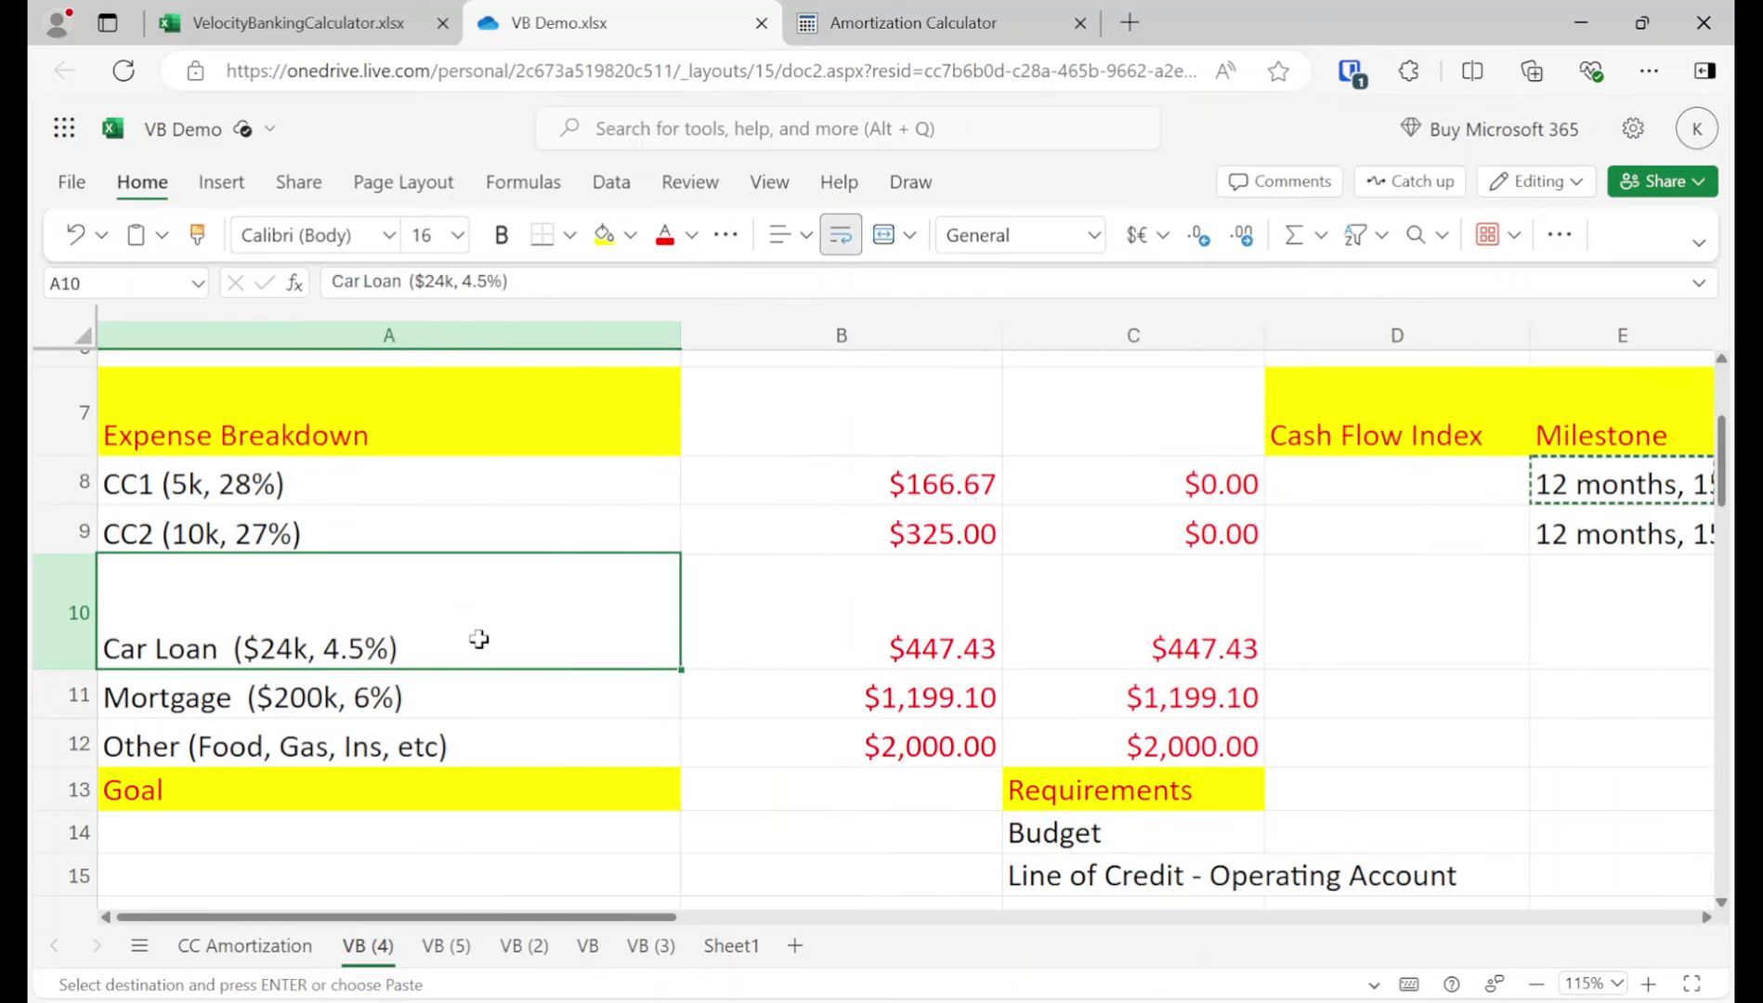
{"action": "double_click", "coordinate": [481, 641]}
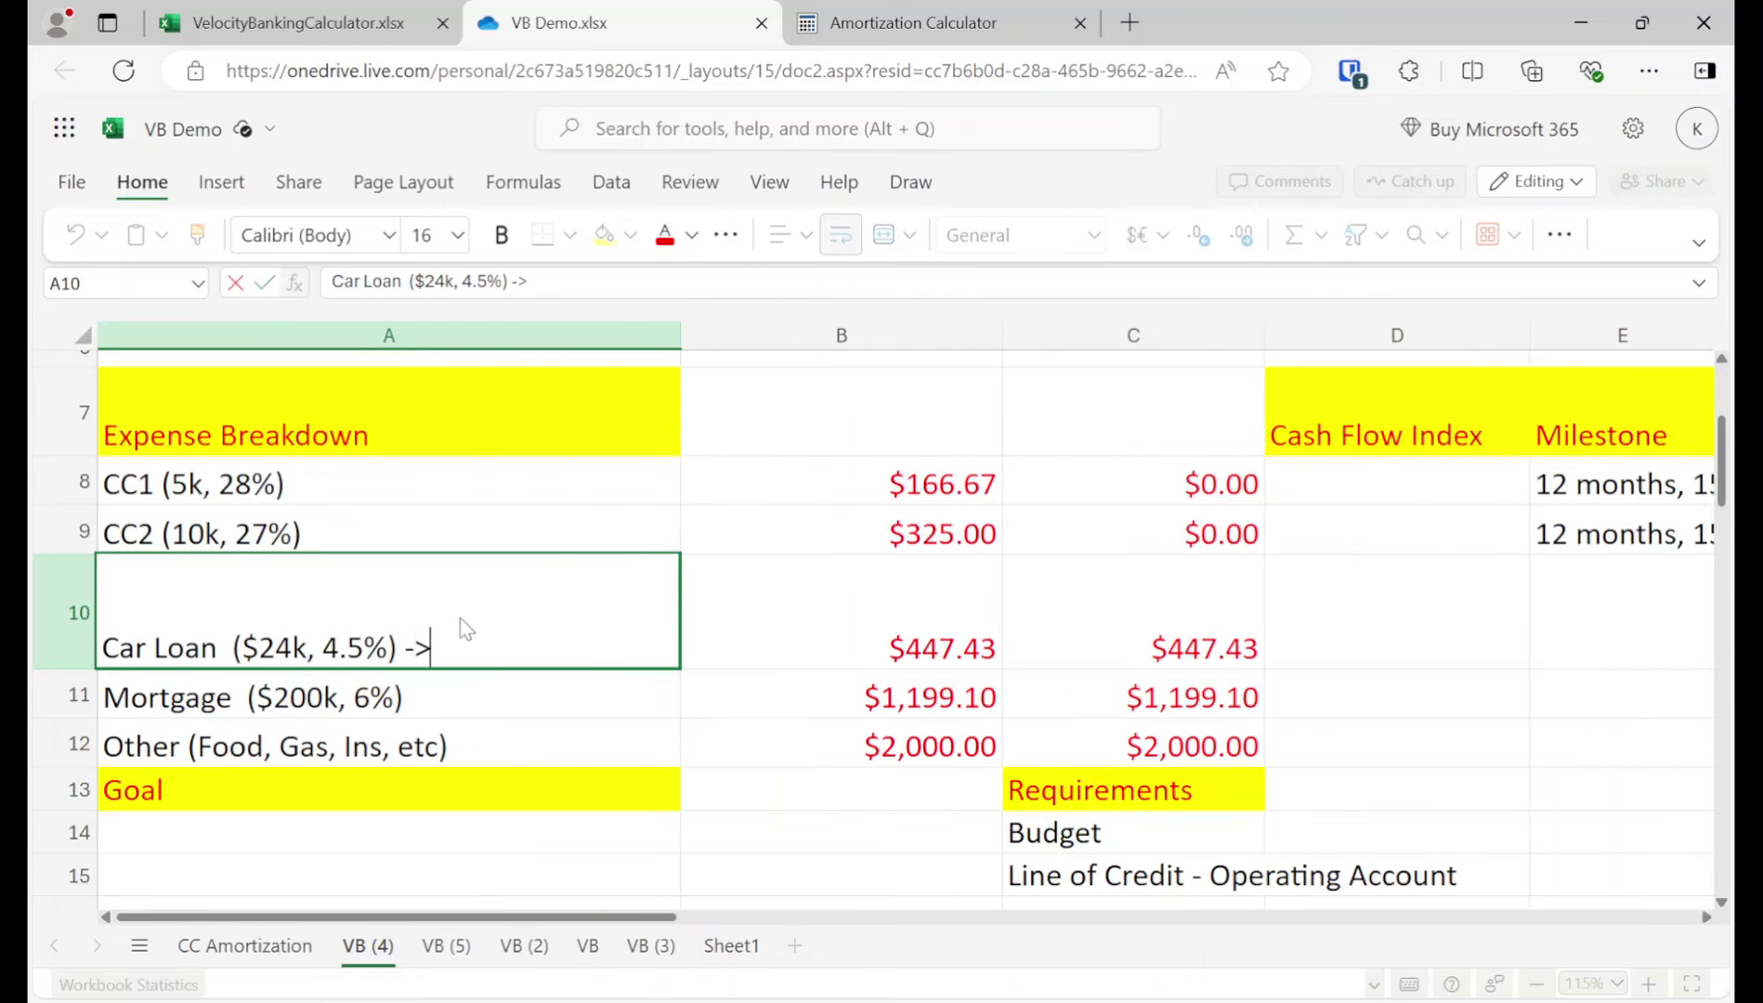
Step: Recalculate the Calculator.net loan as $24,000 over 5 years at 4.5%
{"action": "left_click", "coordinate": [912, 13]}
{"action": "triple_click", "coordinate": [394, 365]}
{"action": "type", "text": "$24000"}
{"action": "key", "text": "Tab"}
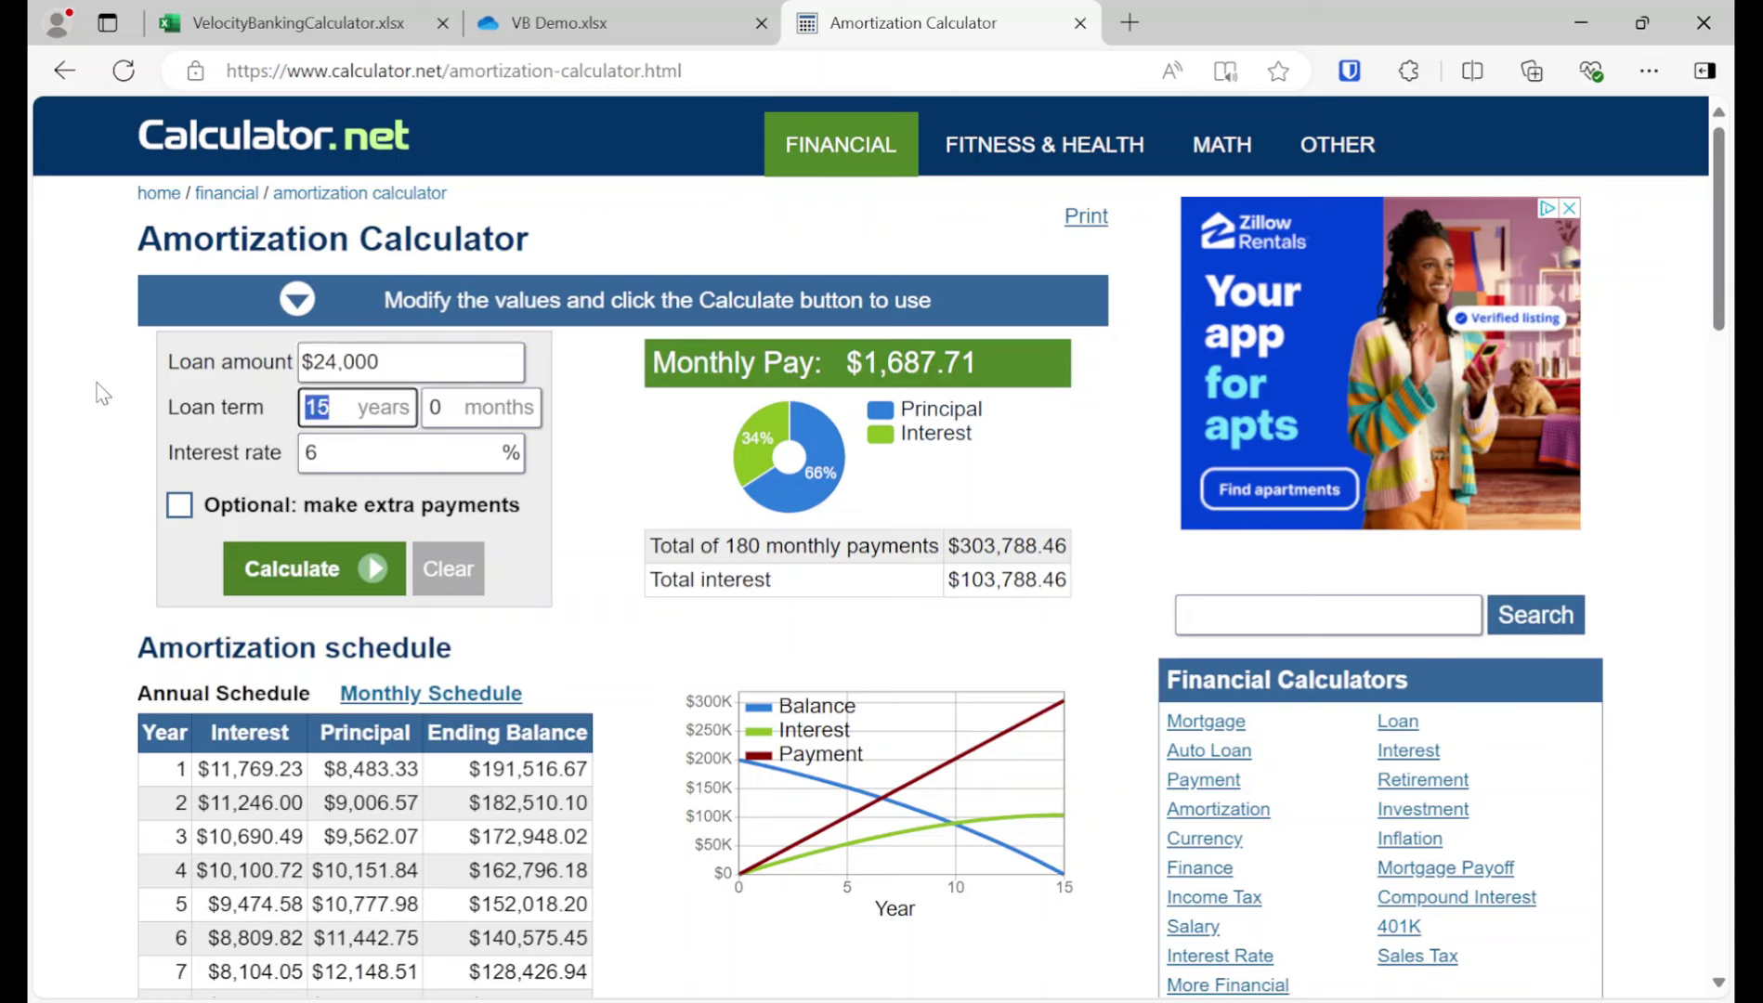
{"action": "type", "text": "5"}
{"action": "key", "text": "Tab"}
{"action": "key", "text": "Tab"}
{"action": "type", "text": "4."}
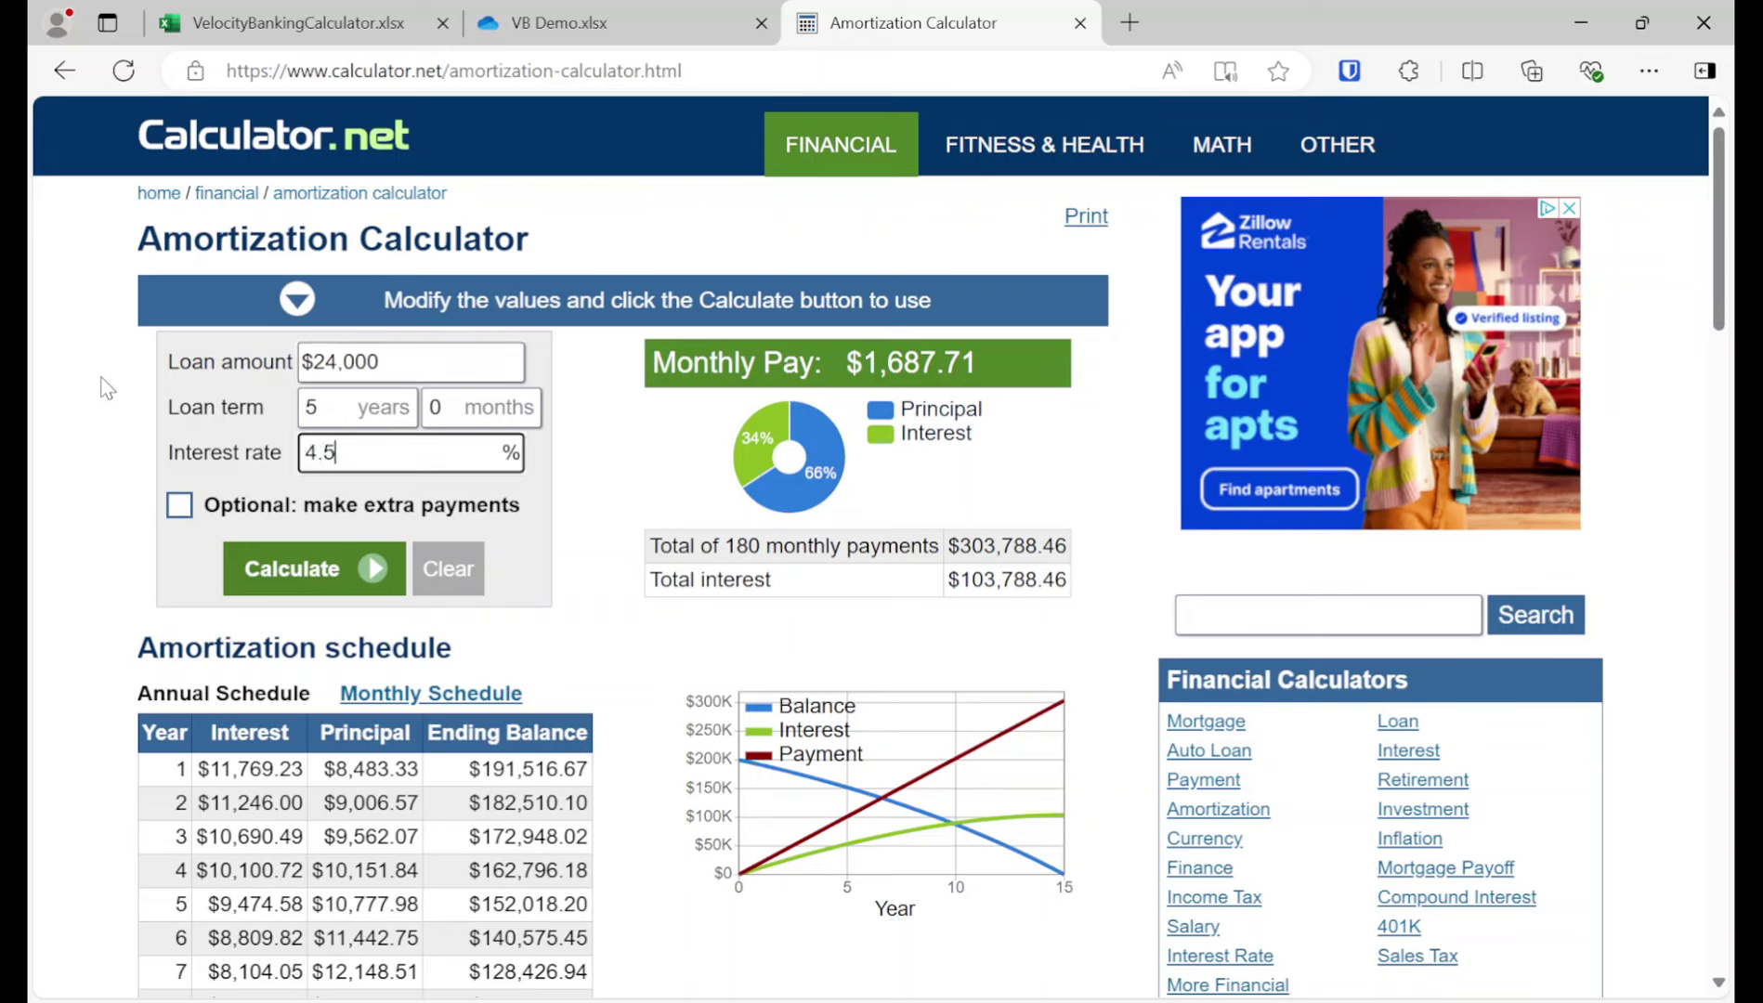
{"action": "key", "text": "Return"}
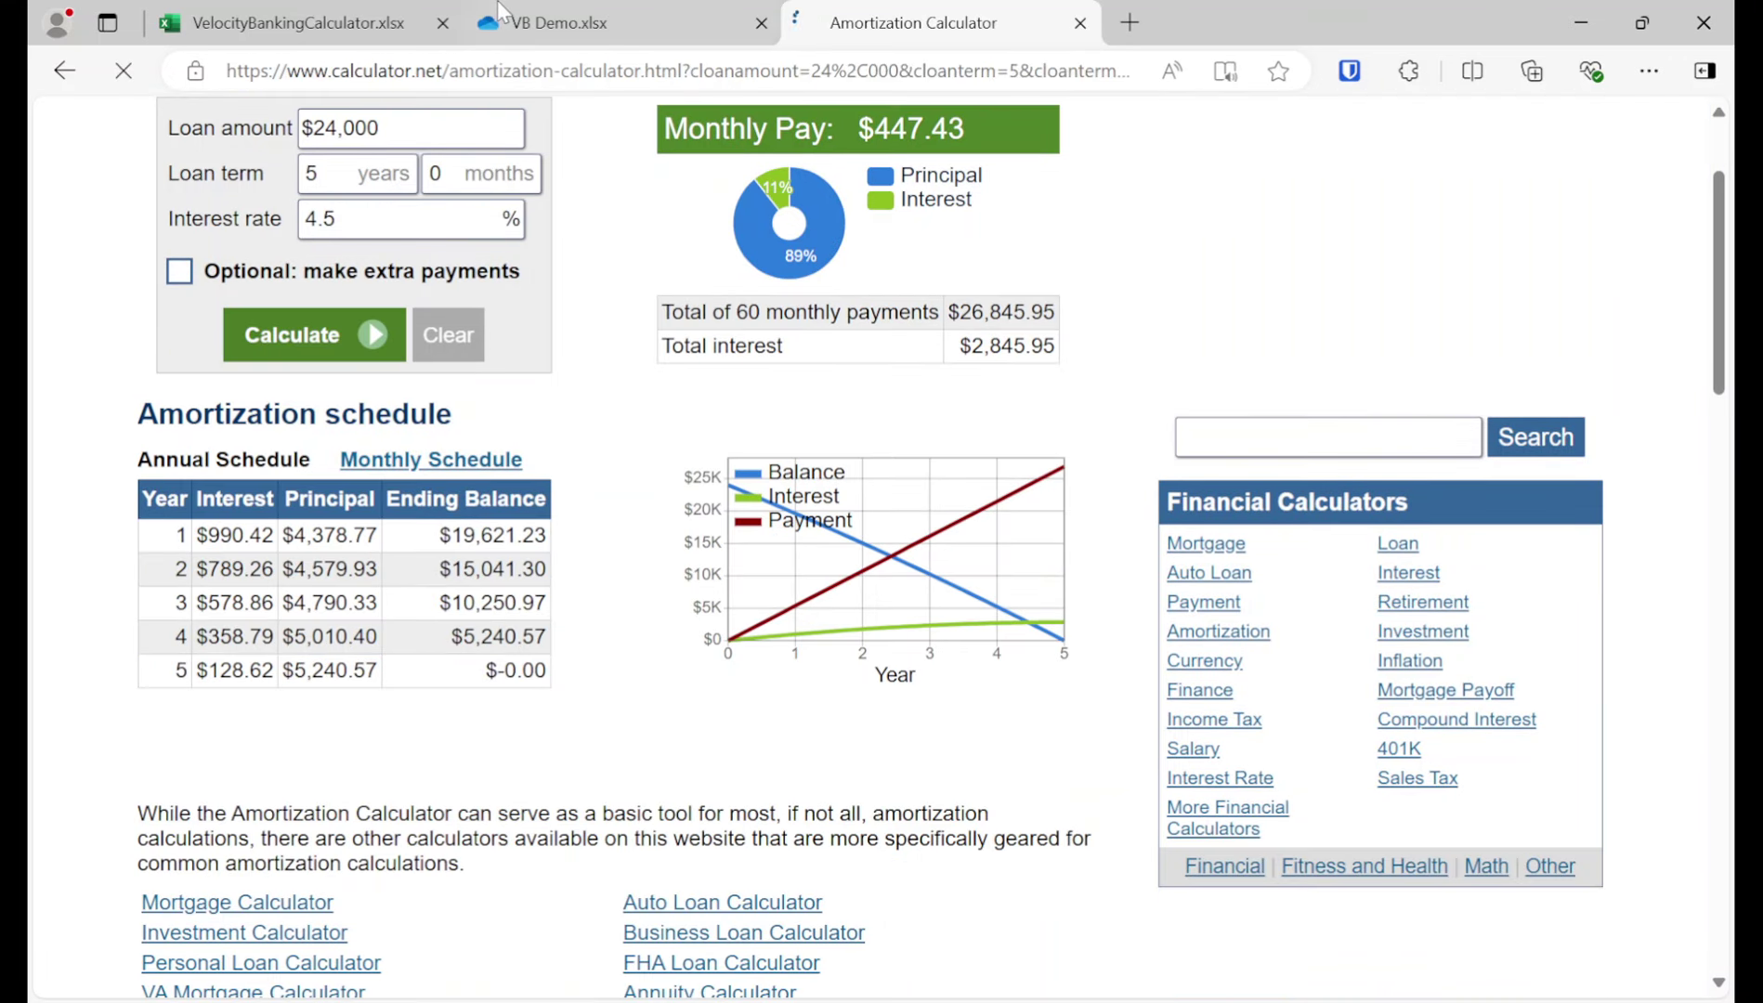
Step: Copy the year-one ending balance 19,621.23 from the annual schedule and begin editing A10 in VB Demo
{"action": "left_click", "coordinate": [548, 13]}
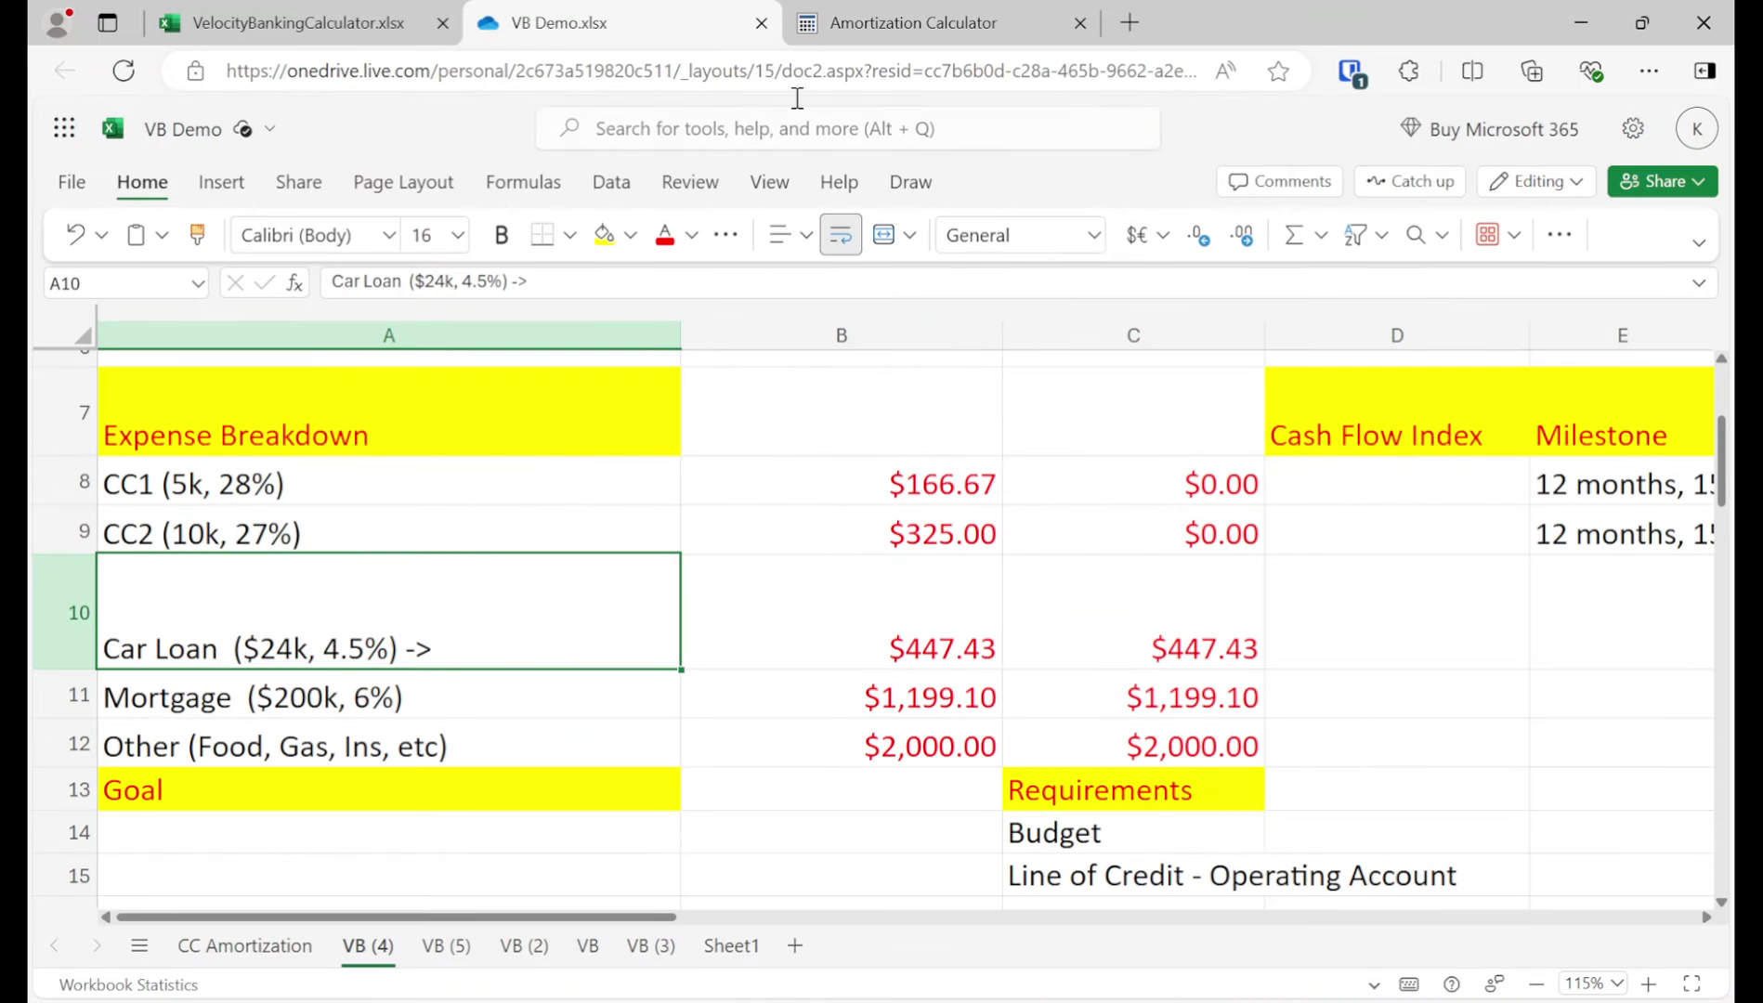
{"action": "left_click", "coordinate": [906, 22]}
{"action": "scroll", "coordinate": [943, 170], "scroll_direction": "up", "scroll_amount": 1}
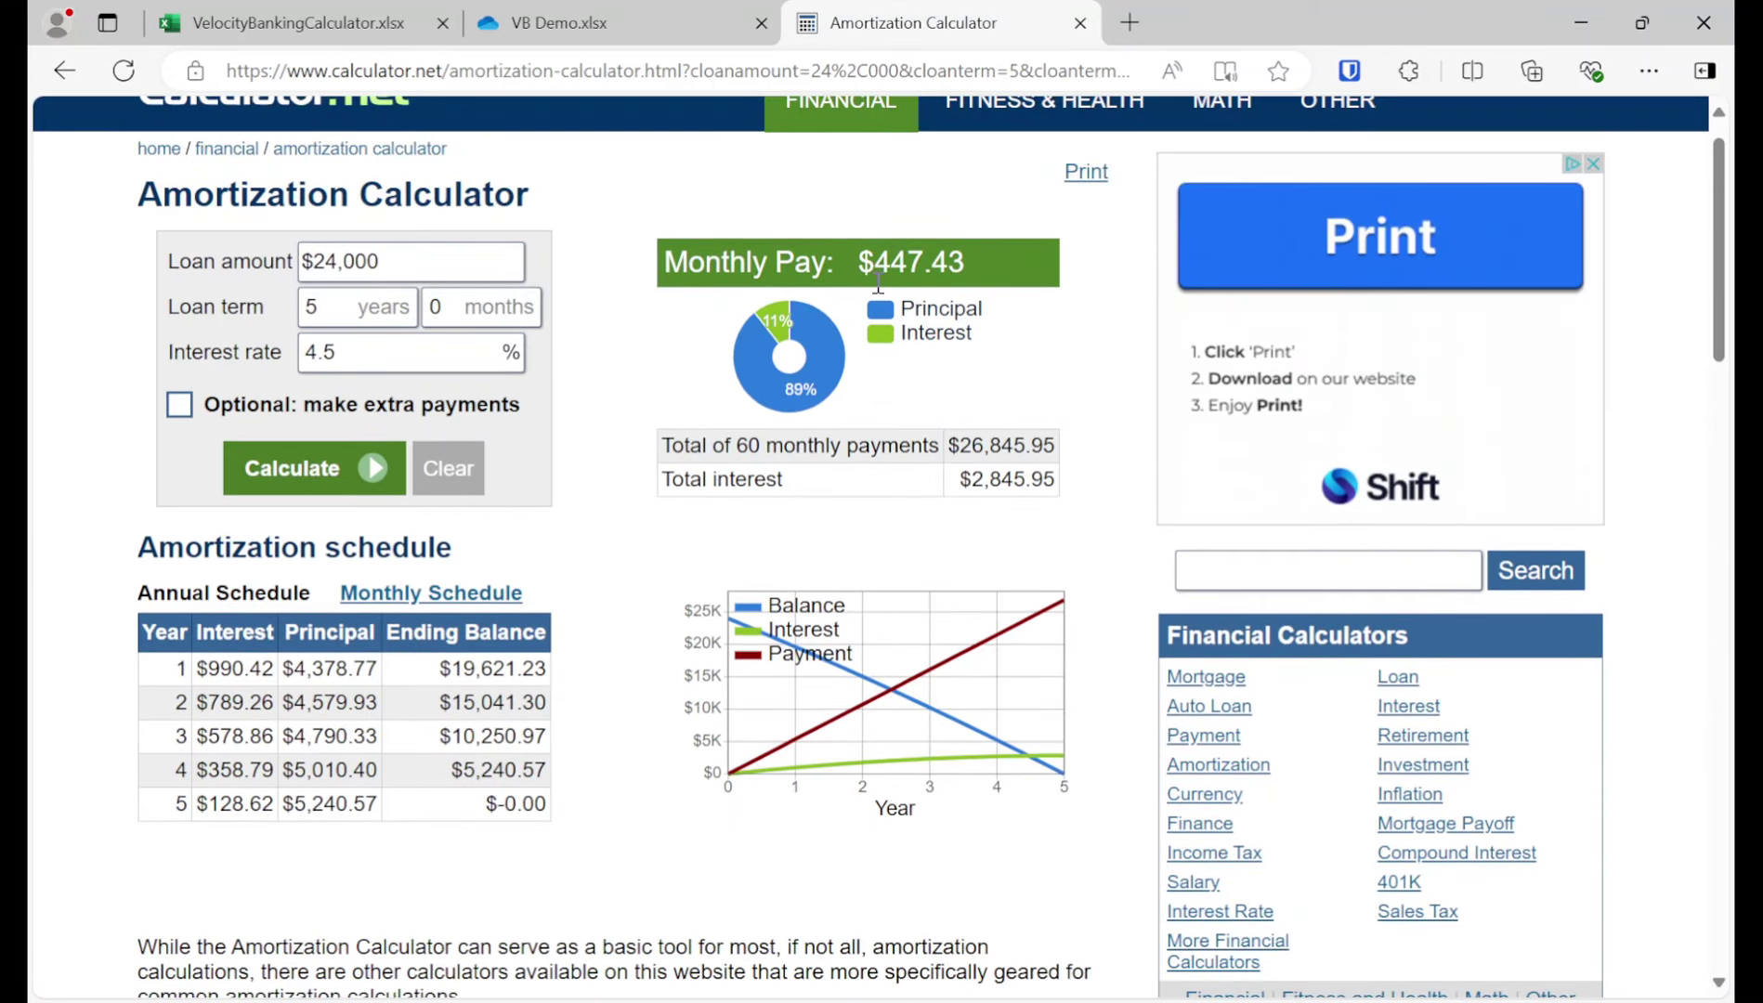
{"action": "left_click", "coordinate": [490, 596]}
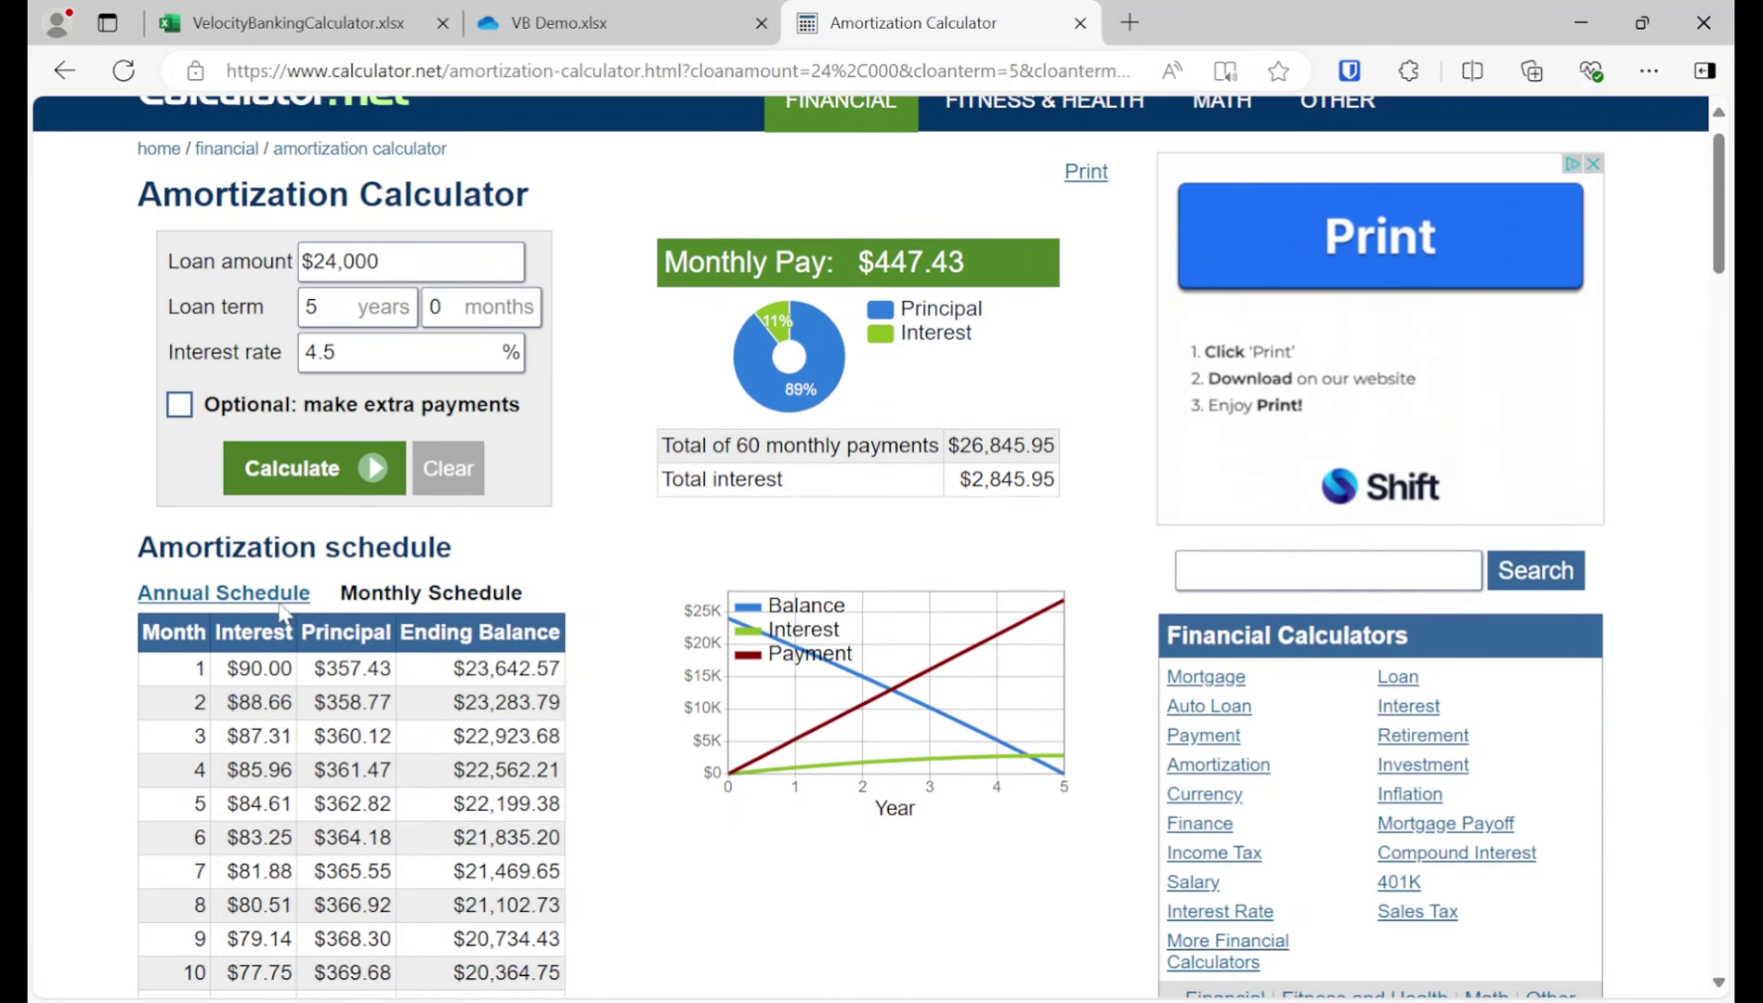
{"action": "left_click", "coordinate": [269, 587]}
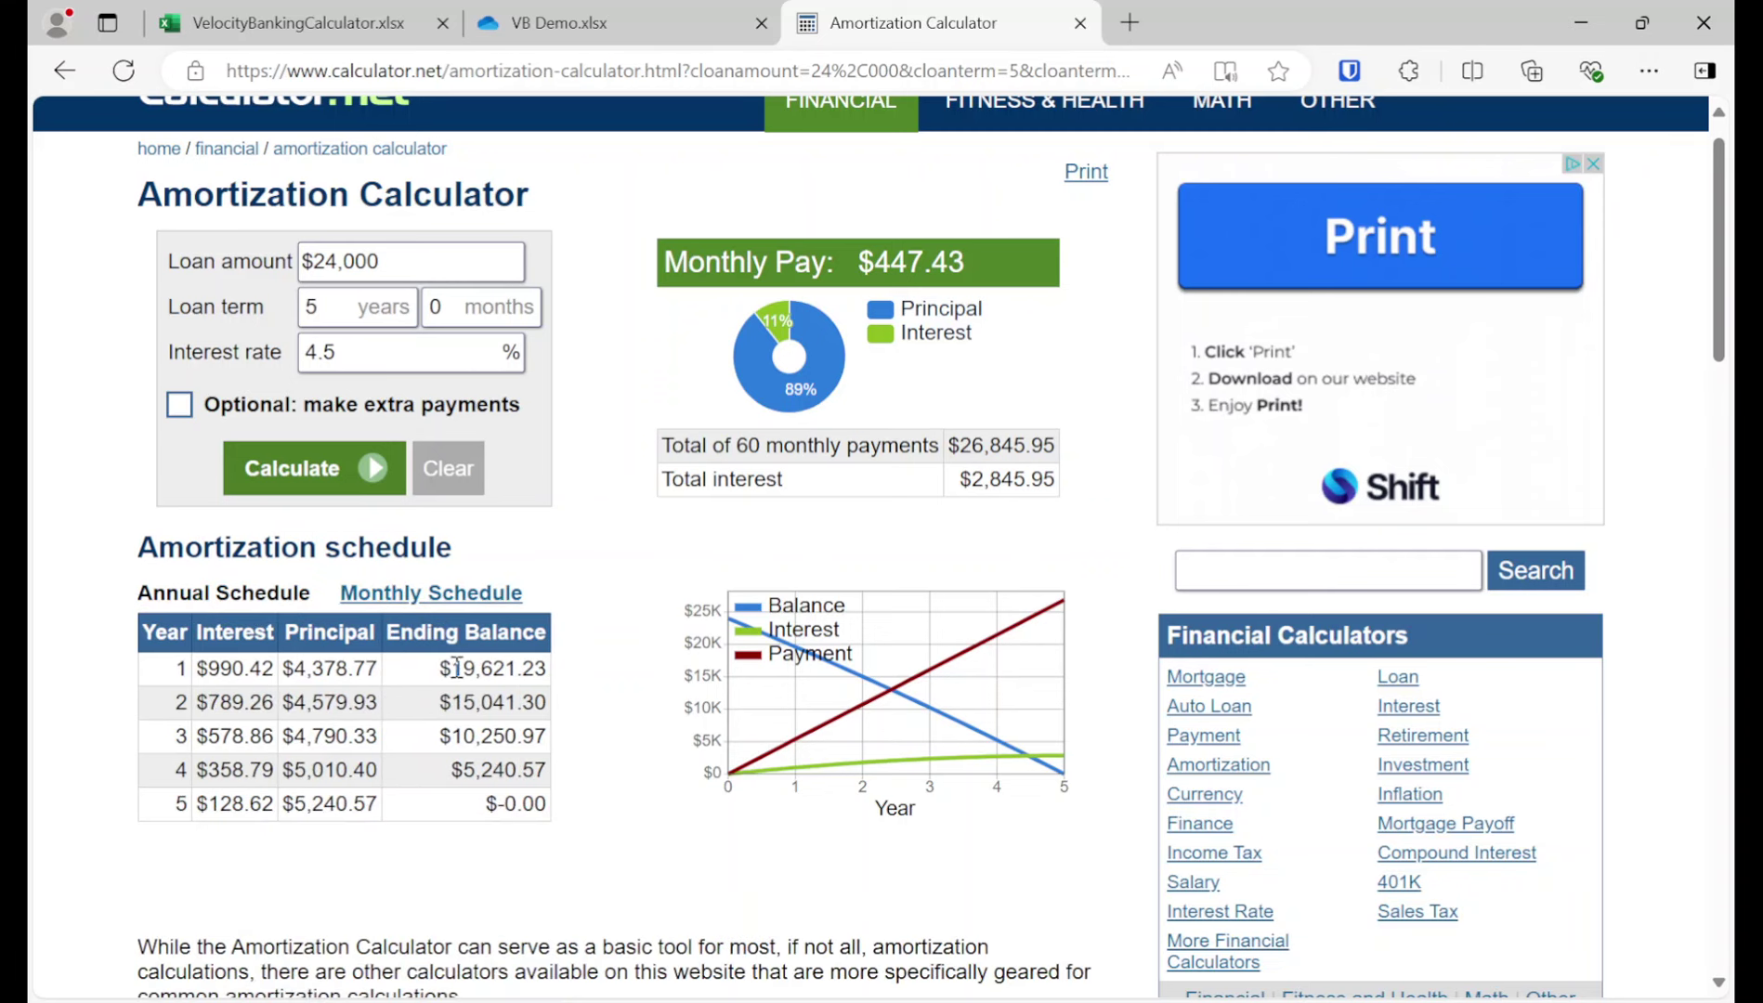
{"action": "left_click_drag", "start_coordinate": [457, 668], "coordinate": [550, 669]}
{"action": "key", "text": "ctrl+c"}
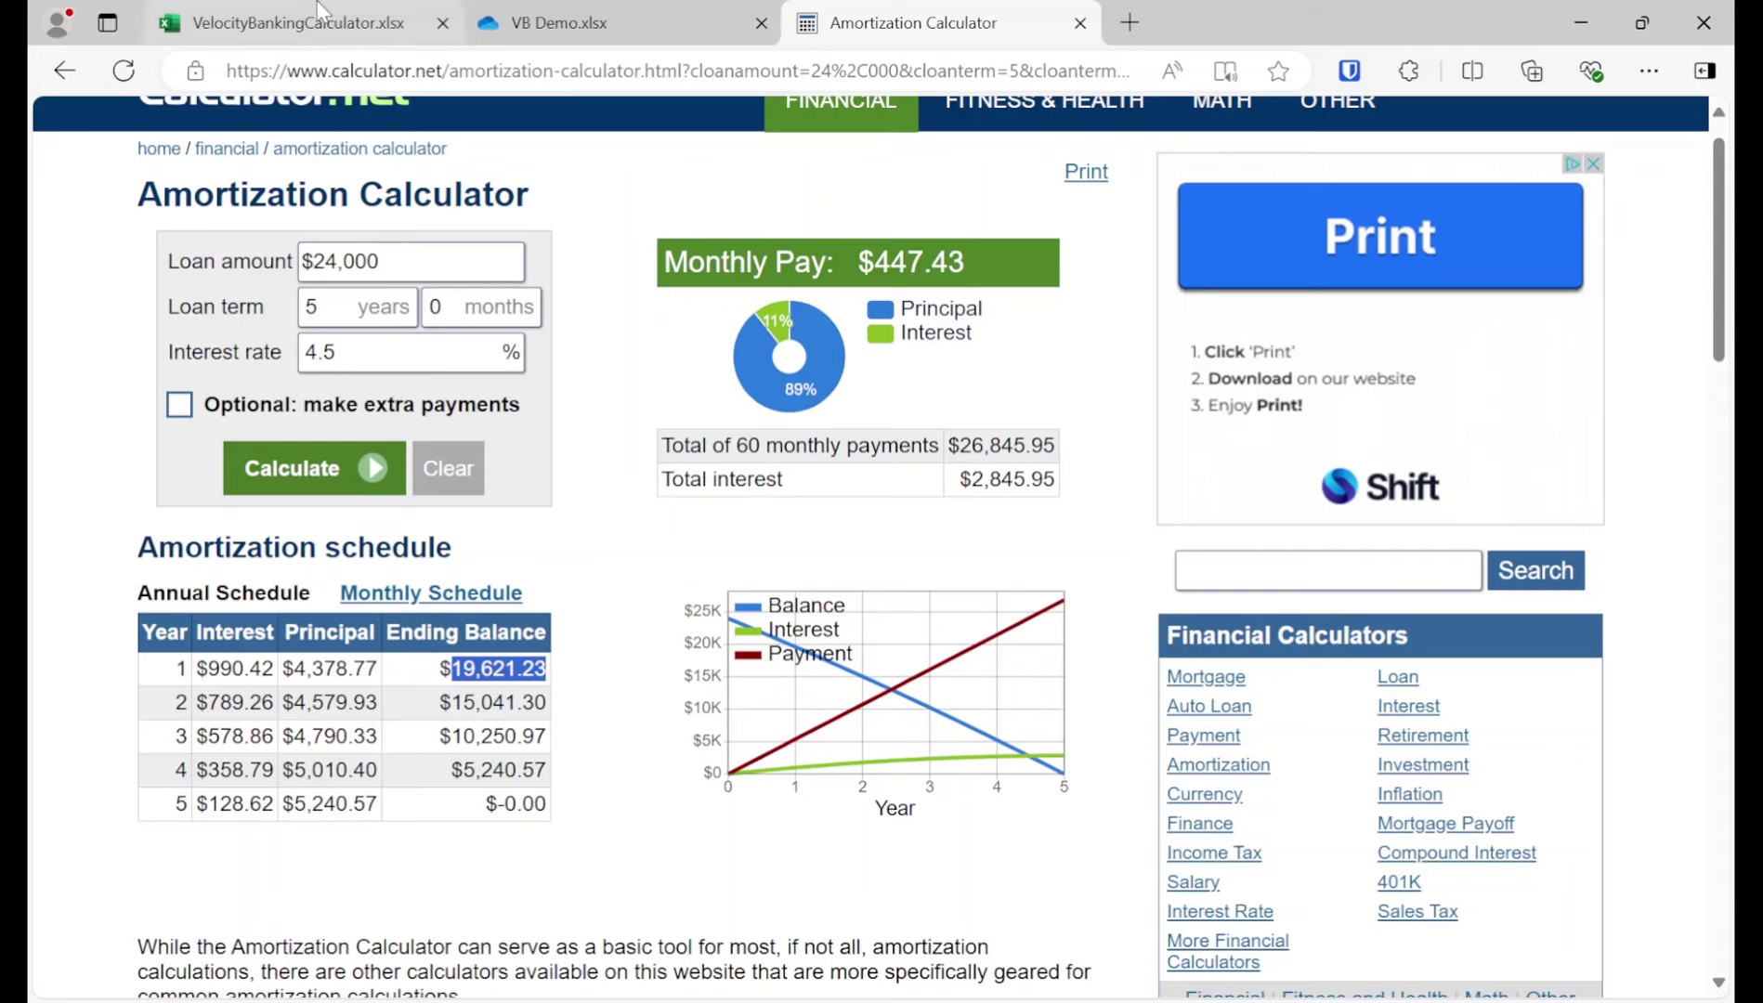
{"action": "left_click", "coordinate": [530, 16]}
{"action": "double_click", "coordinate": [443, 641]}
Step: Append 19,621.23 after the arrow in the Car Loan label in A10
{"action": "key", "text": "ctrl+v"}
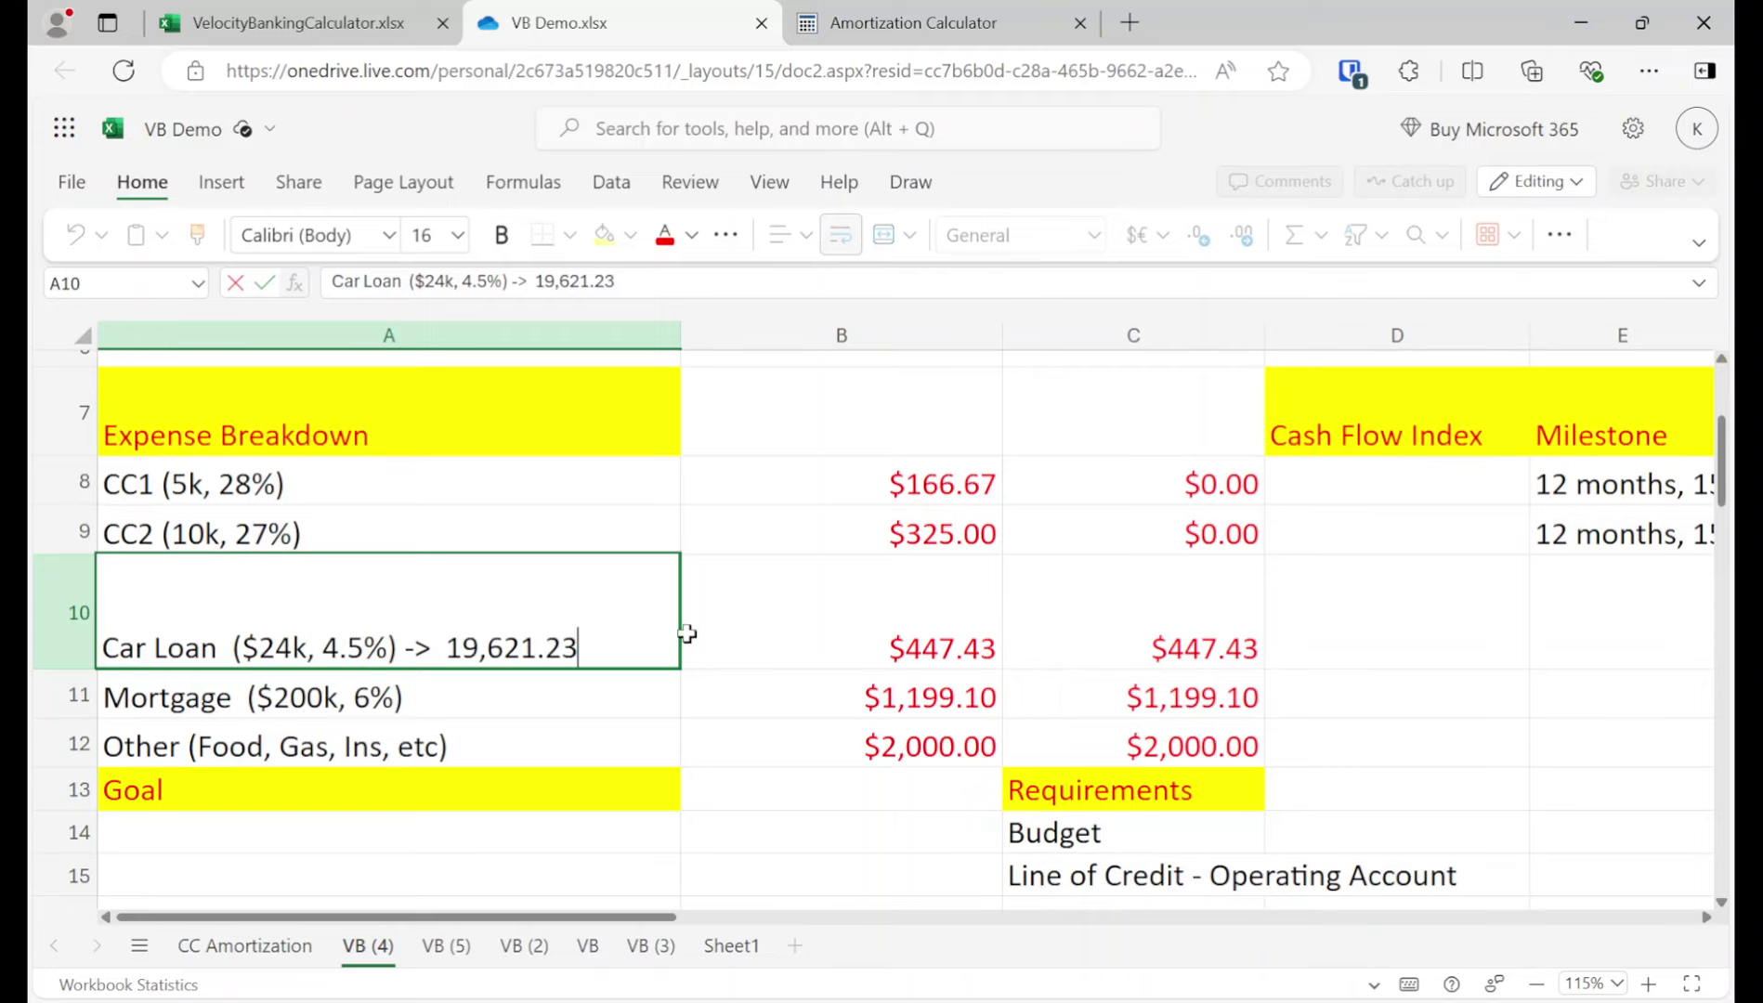
{"action": "left_click", "coordinate": [748, 637]}
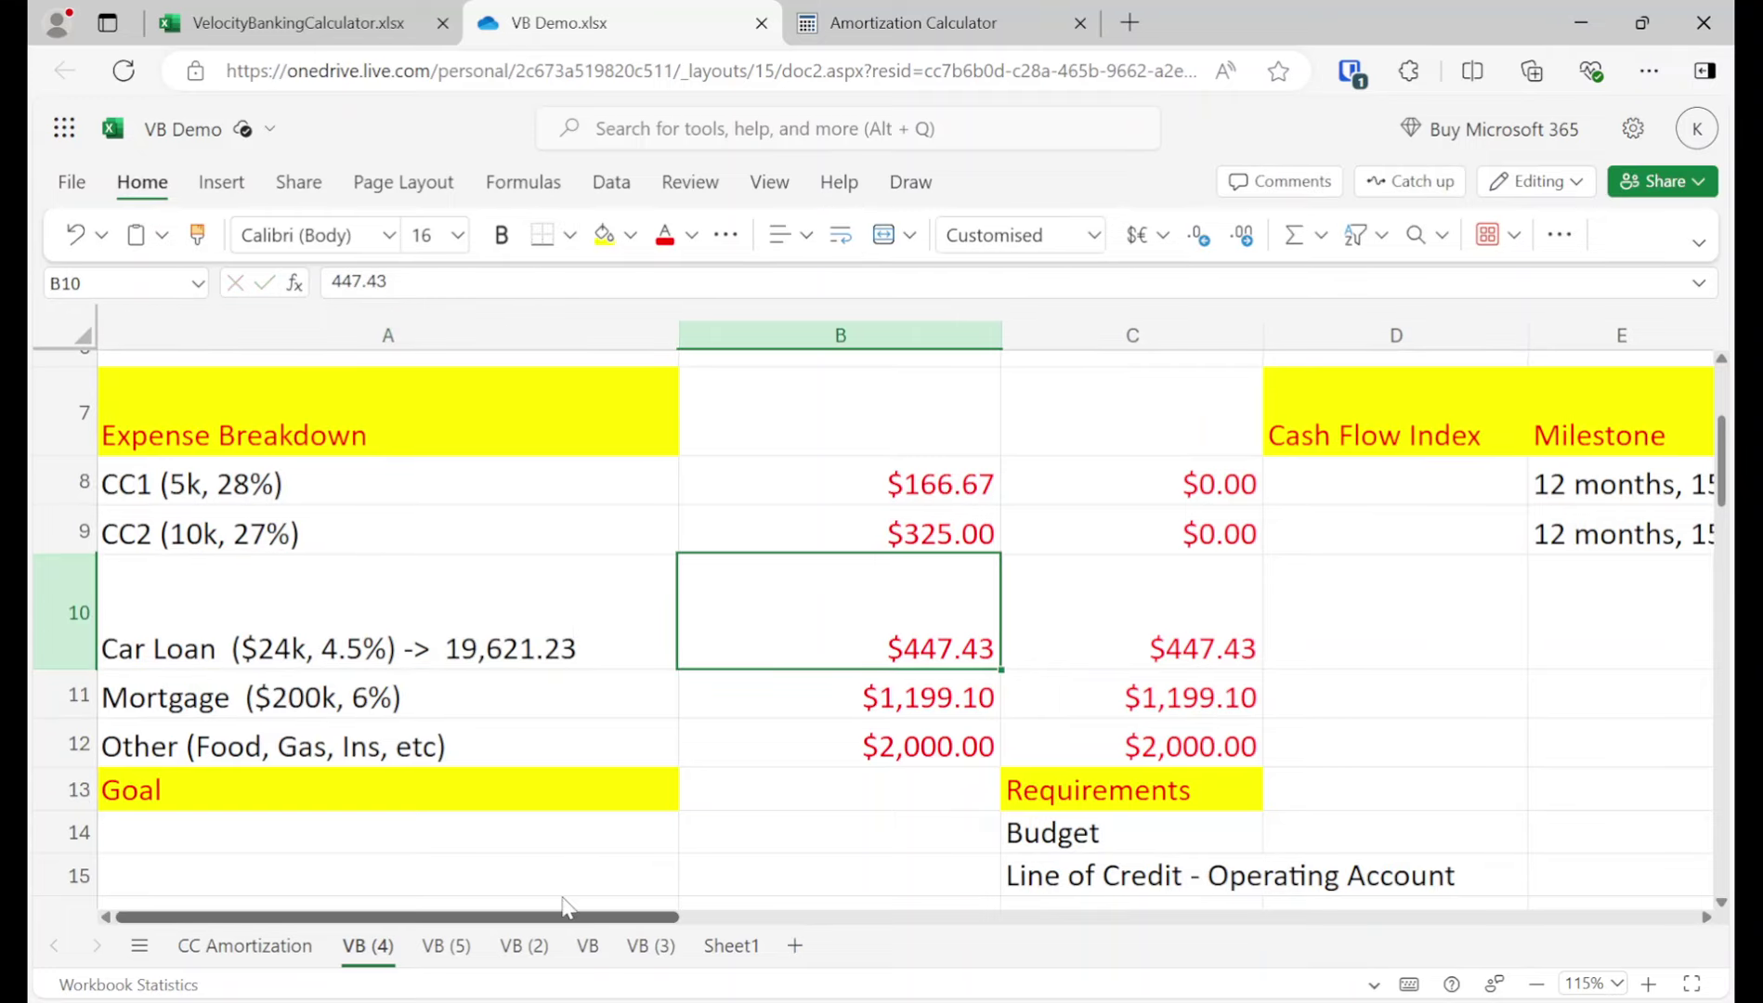
{"action": "scroll", "coordinate": [551, 836], "scroll_direction": "up", "scroll_amount": 5}
{"action": "scroll", "coordinate": [502, 840], "scroll_direction": "down", "scroll_amount": 2}
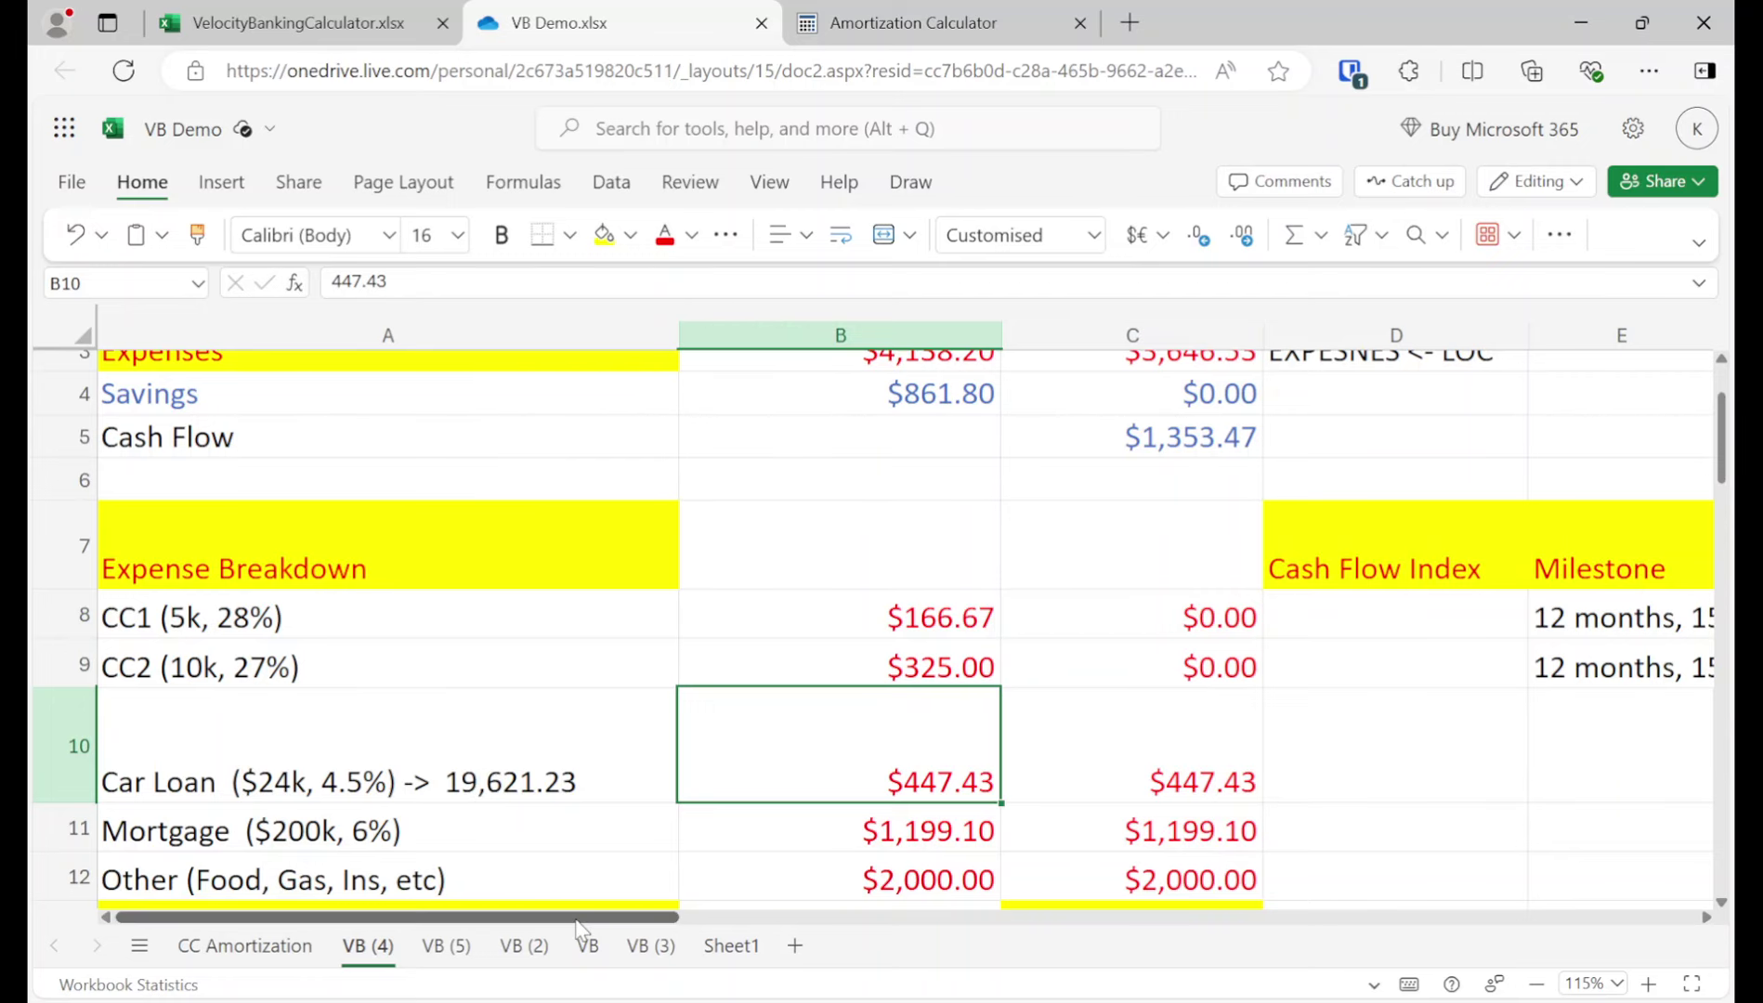
Step: Review the sheet and select the Cash Flow formula in C5
{"action": "left_click_drag", "start_coordinate": [570, 915], "coordinate": [1107, 908]}
{"action": "scroll", "coordinate": [873, 838], "scroll_direction": "left", "scroll_amount": 5}
{"action": "scroll", "coordinate": [873, 838], "scroll_direction": "up", "scroll_amount": 3}
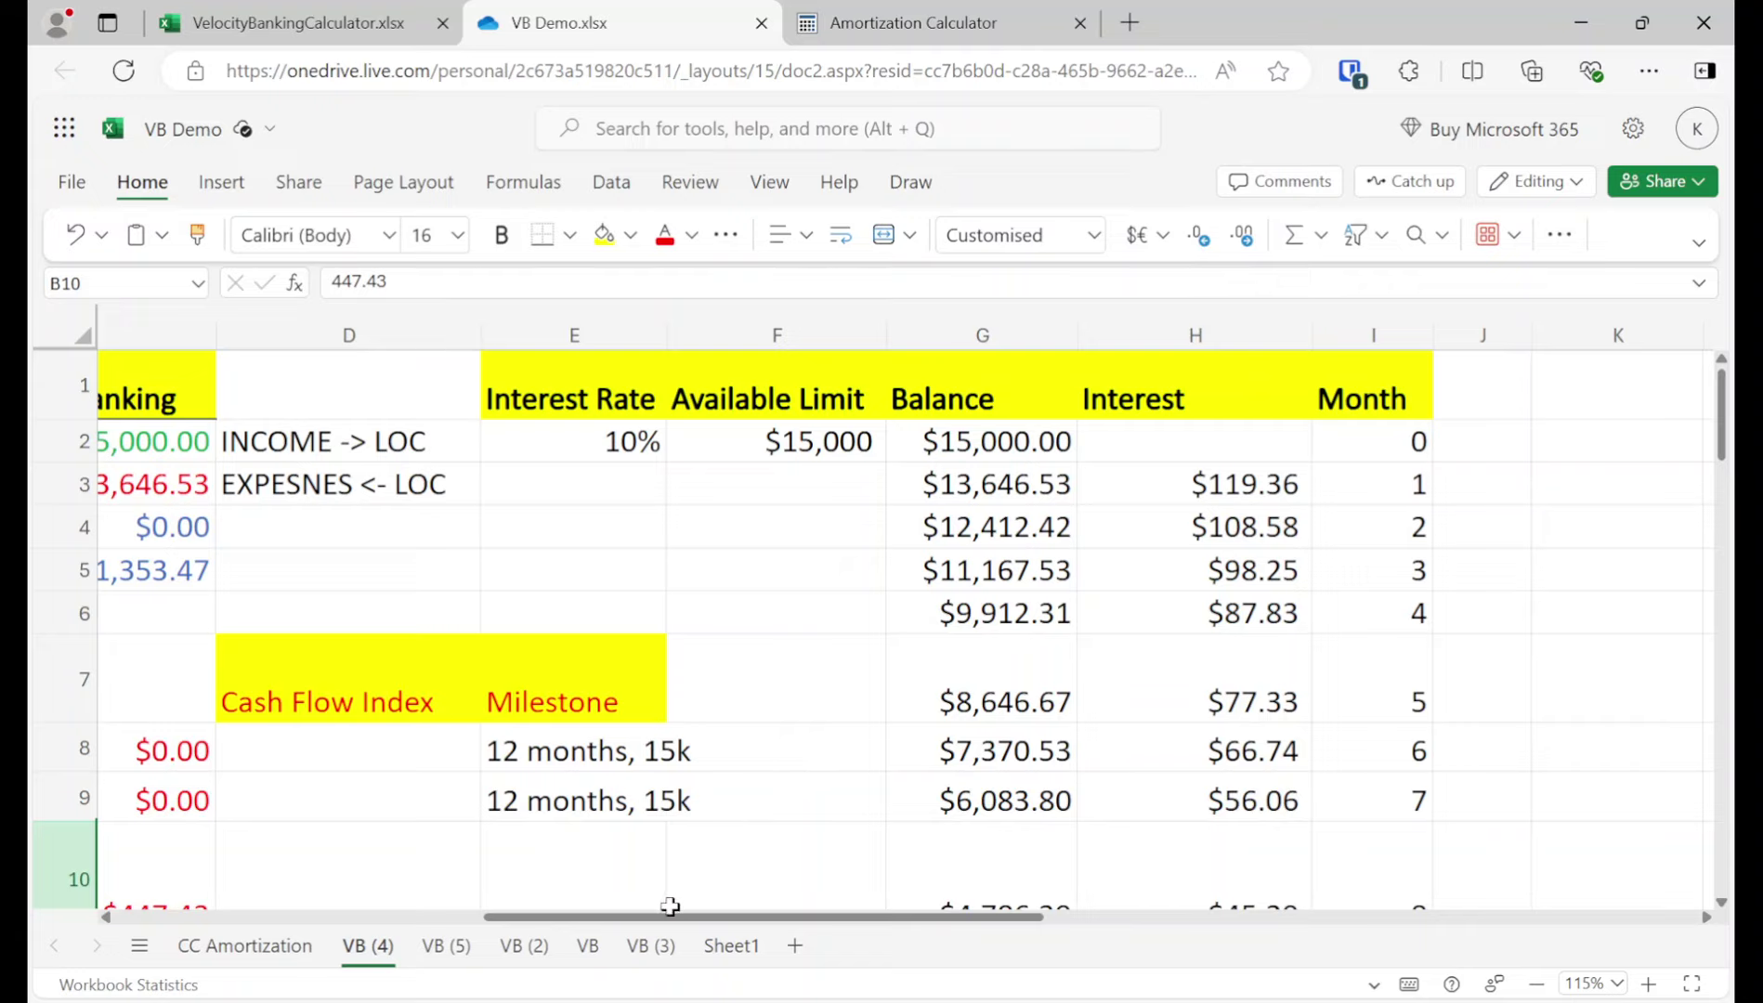
{"action": "scroll", "coordinate": [669, 909], "scroll_direction": "left", "scroll_amount": 10}
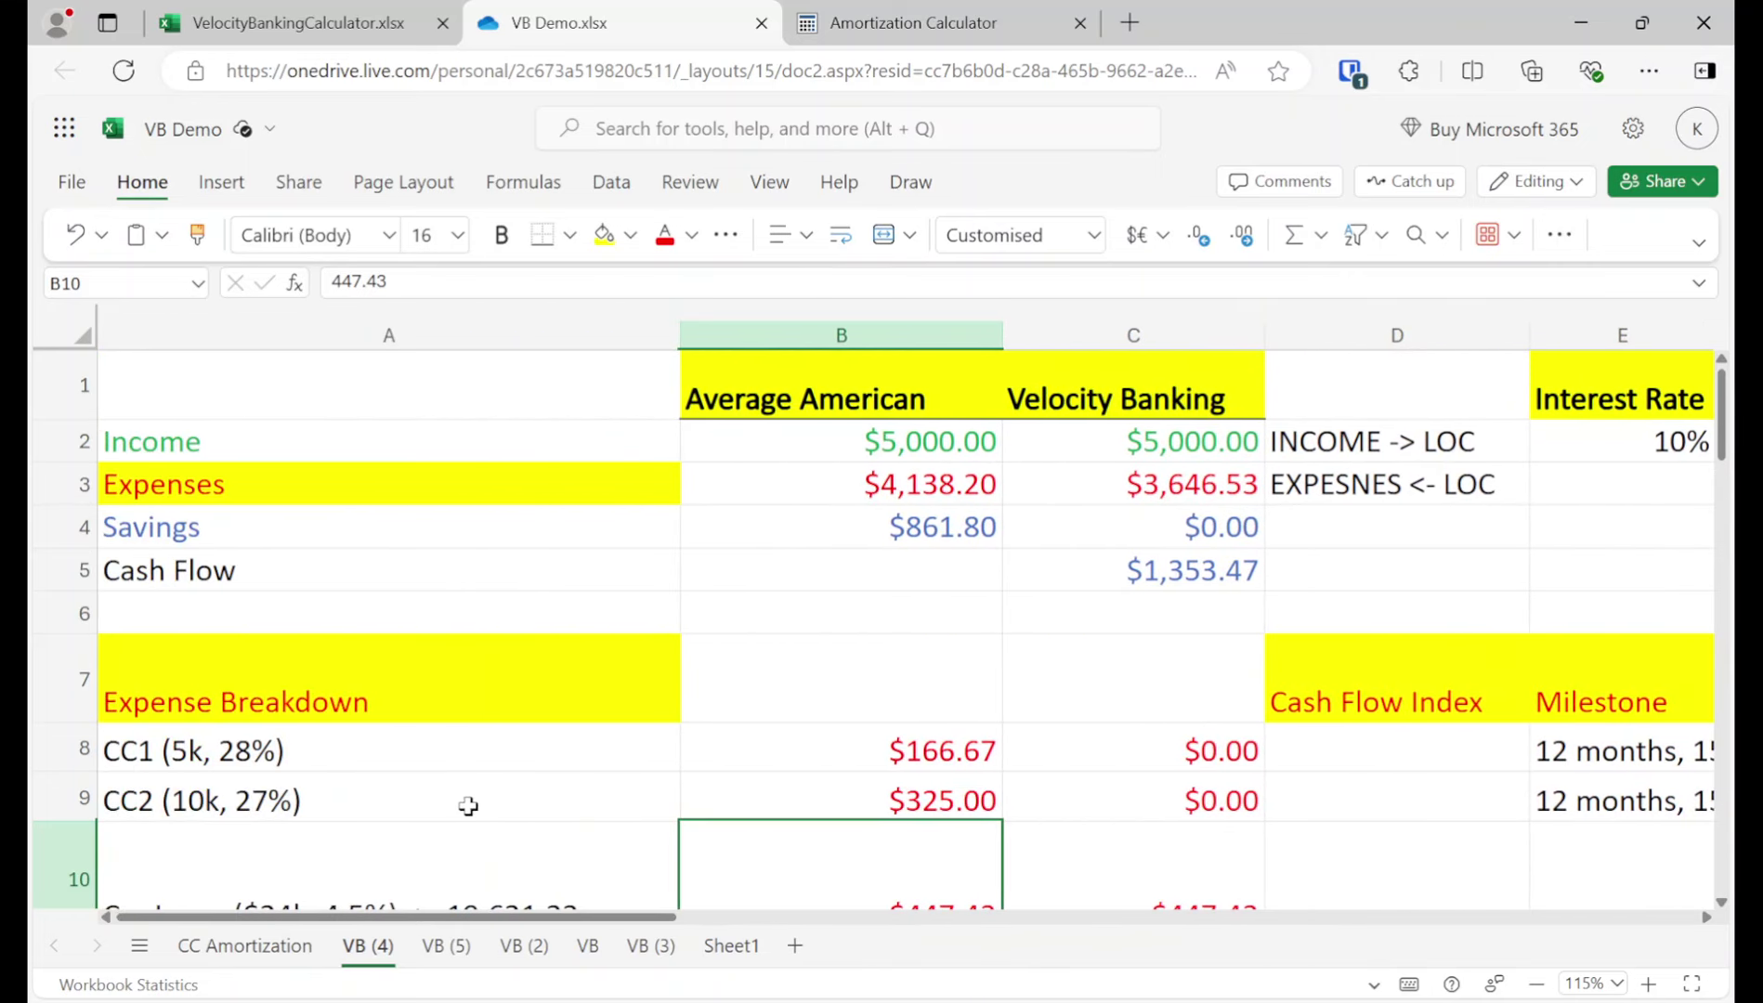
{"action": "scroll", "coordinate": [478, 802], "scroll_direction": "down", "scroll_amount": 2}
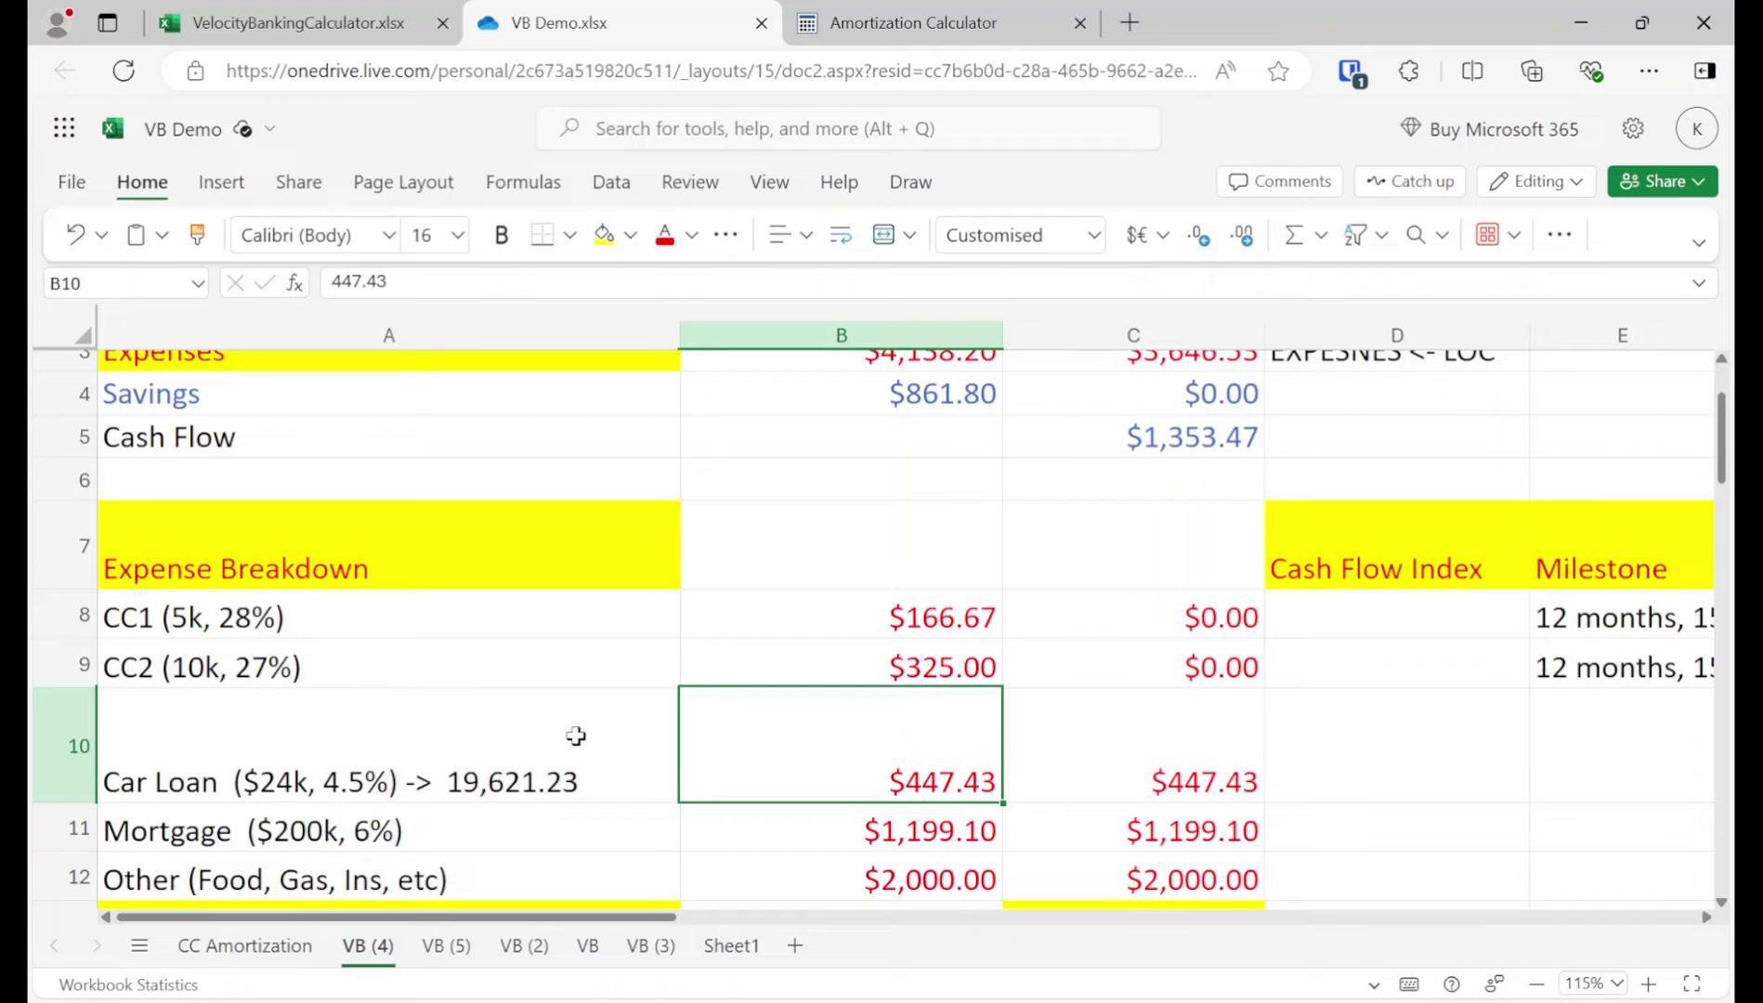
{"action": "left_click", "coordinate": [1198, 434]}
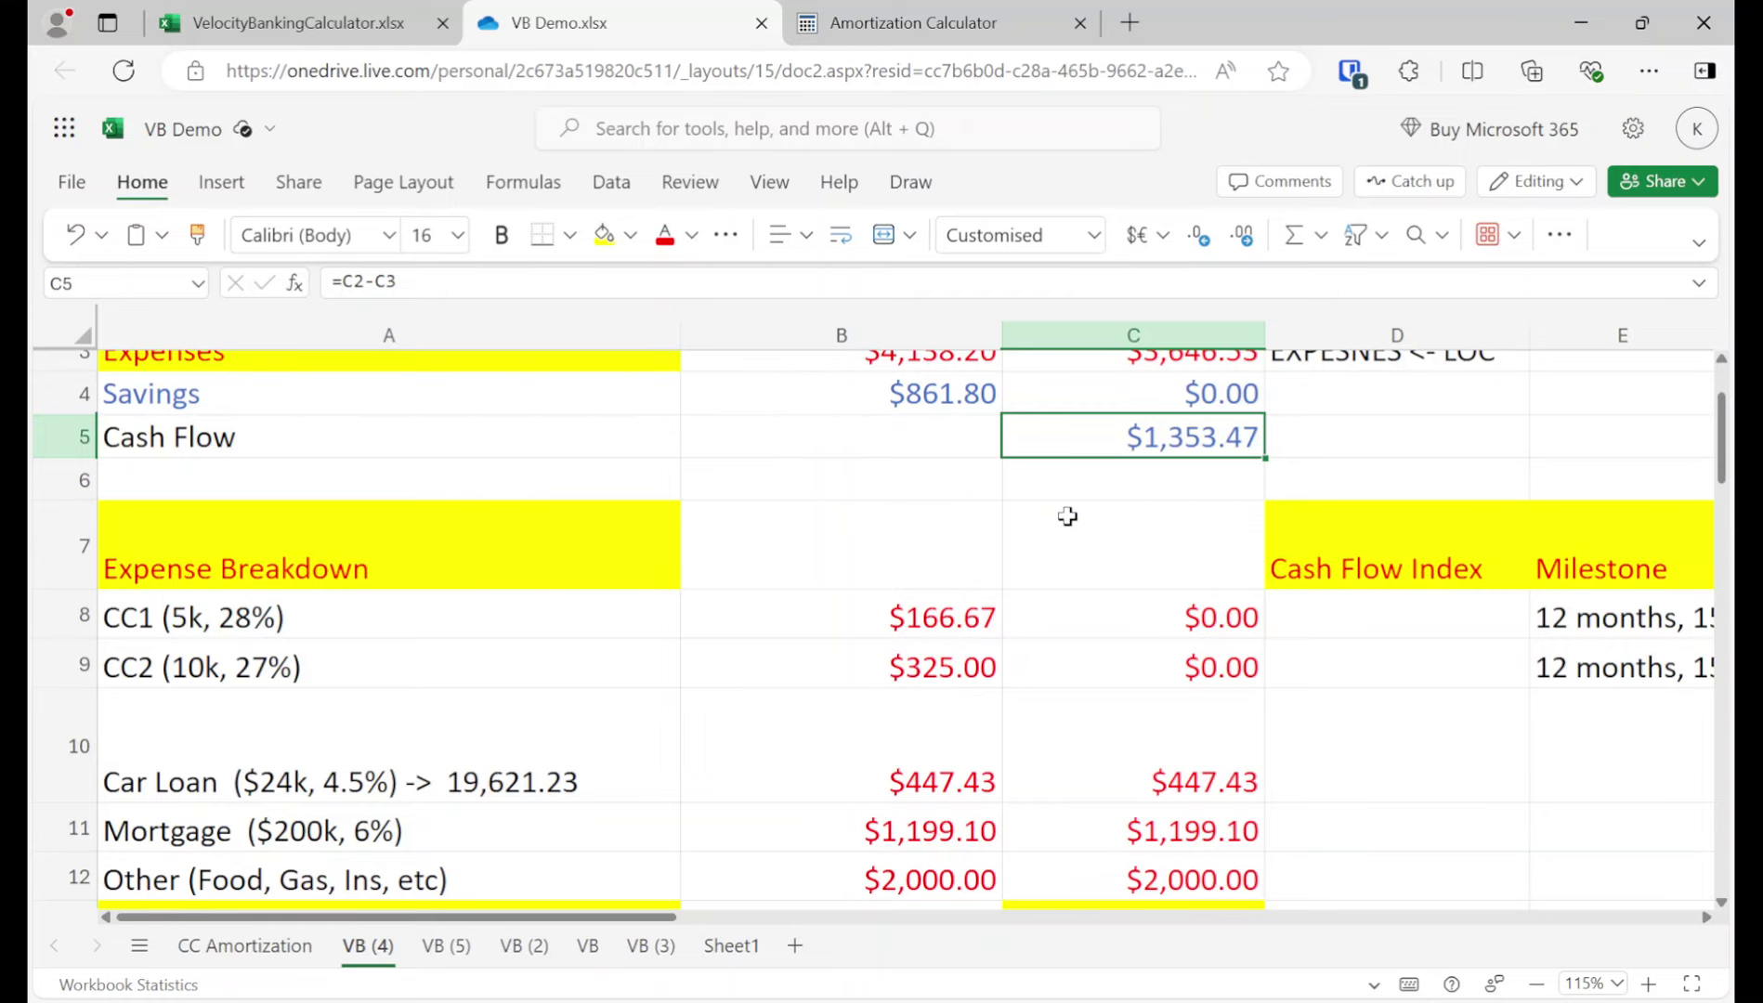
Step: Scroll through the VB (4) sheet to review the cash flow and loan payment figures
{"action": "scroll", "coordinate": [1066, 520], "scroll_direction": "up", "scroll_amount": 2}
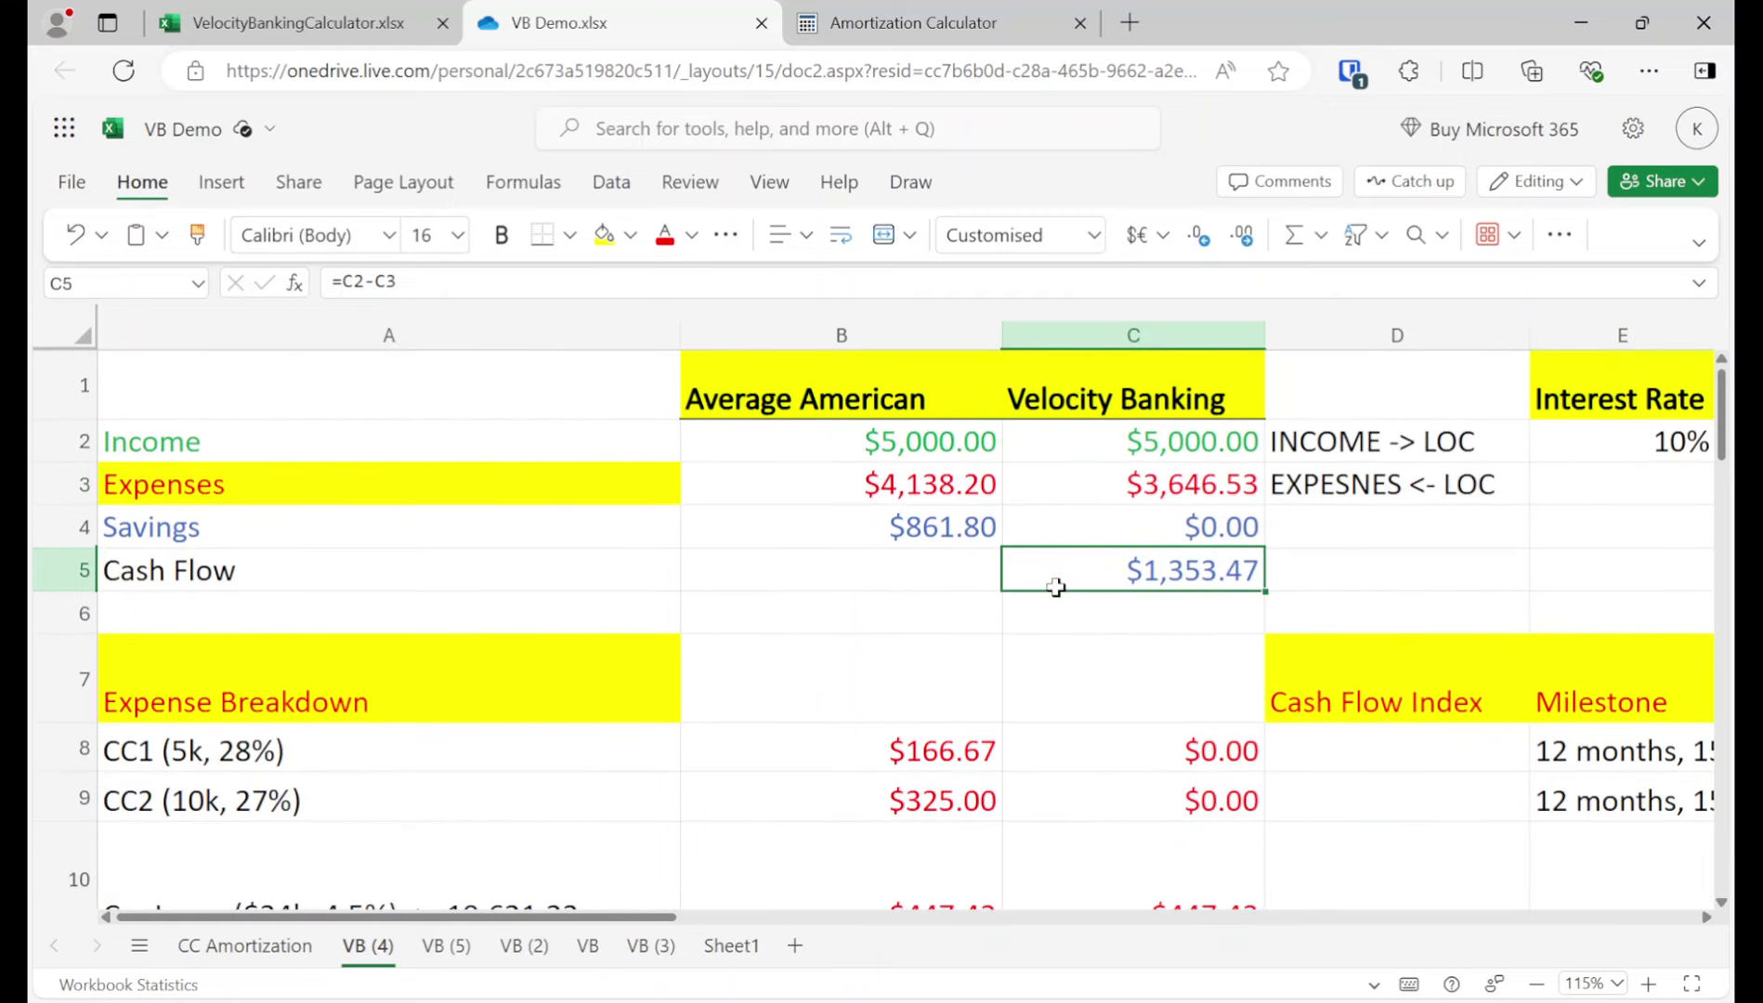
{"action": "scroll", "coordinate": [1056, 587], "scroll_direction": "down", "scroll_amount": 4}
{"action": "scroll", "coordinate": [1035, 611], "scroll_direction": "up", "scroll_amount": 2}
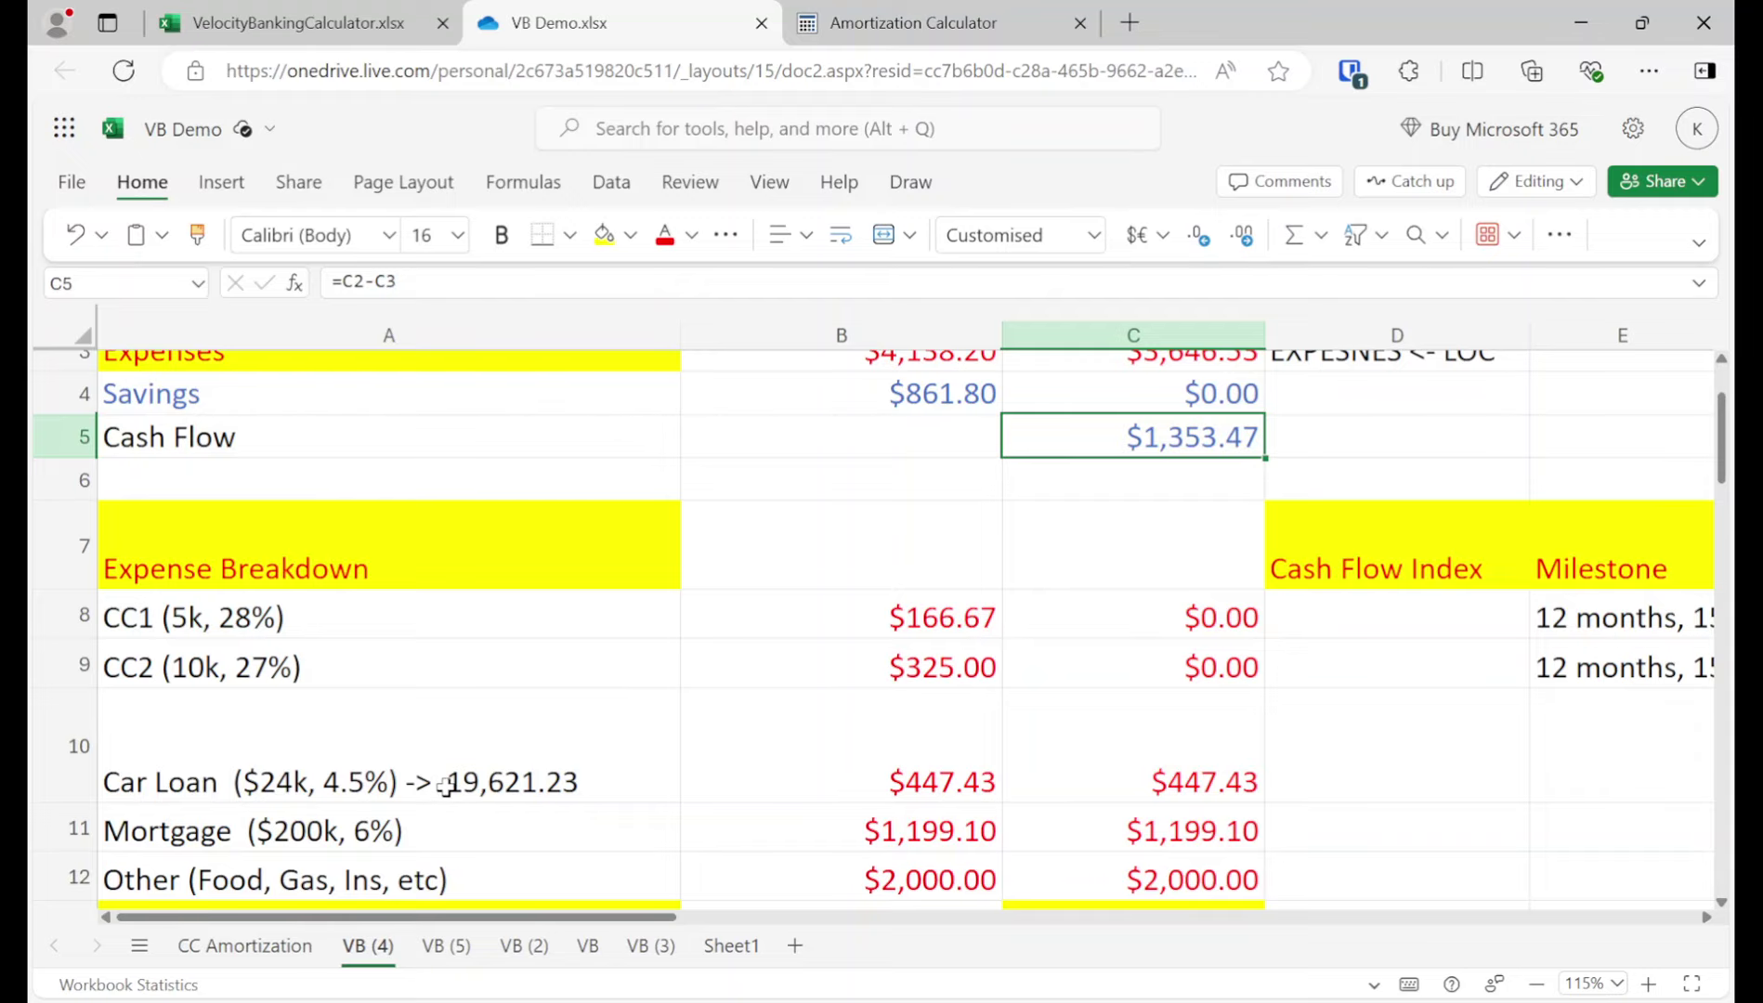
{"action": "scroll", "coordinate": [512, 783], "scroll_direction": "up", "scroll_amount": 2}
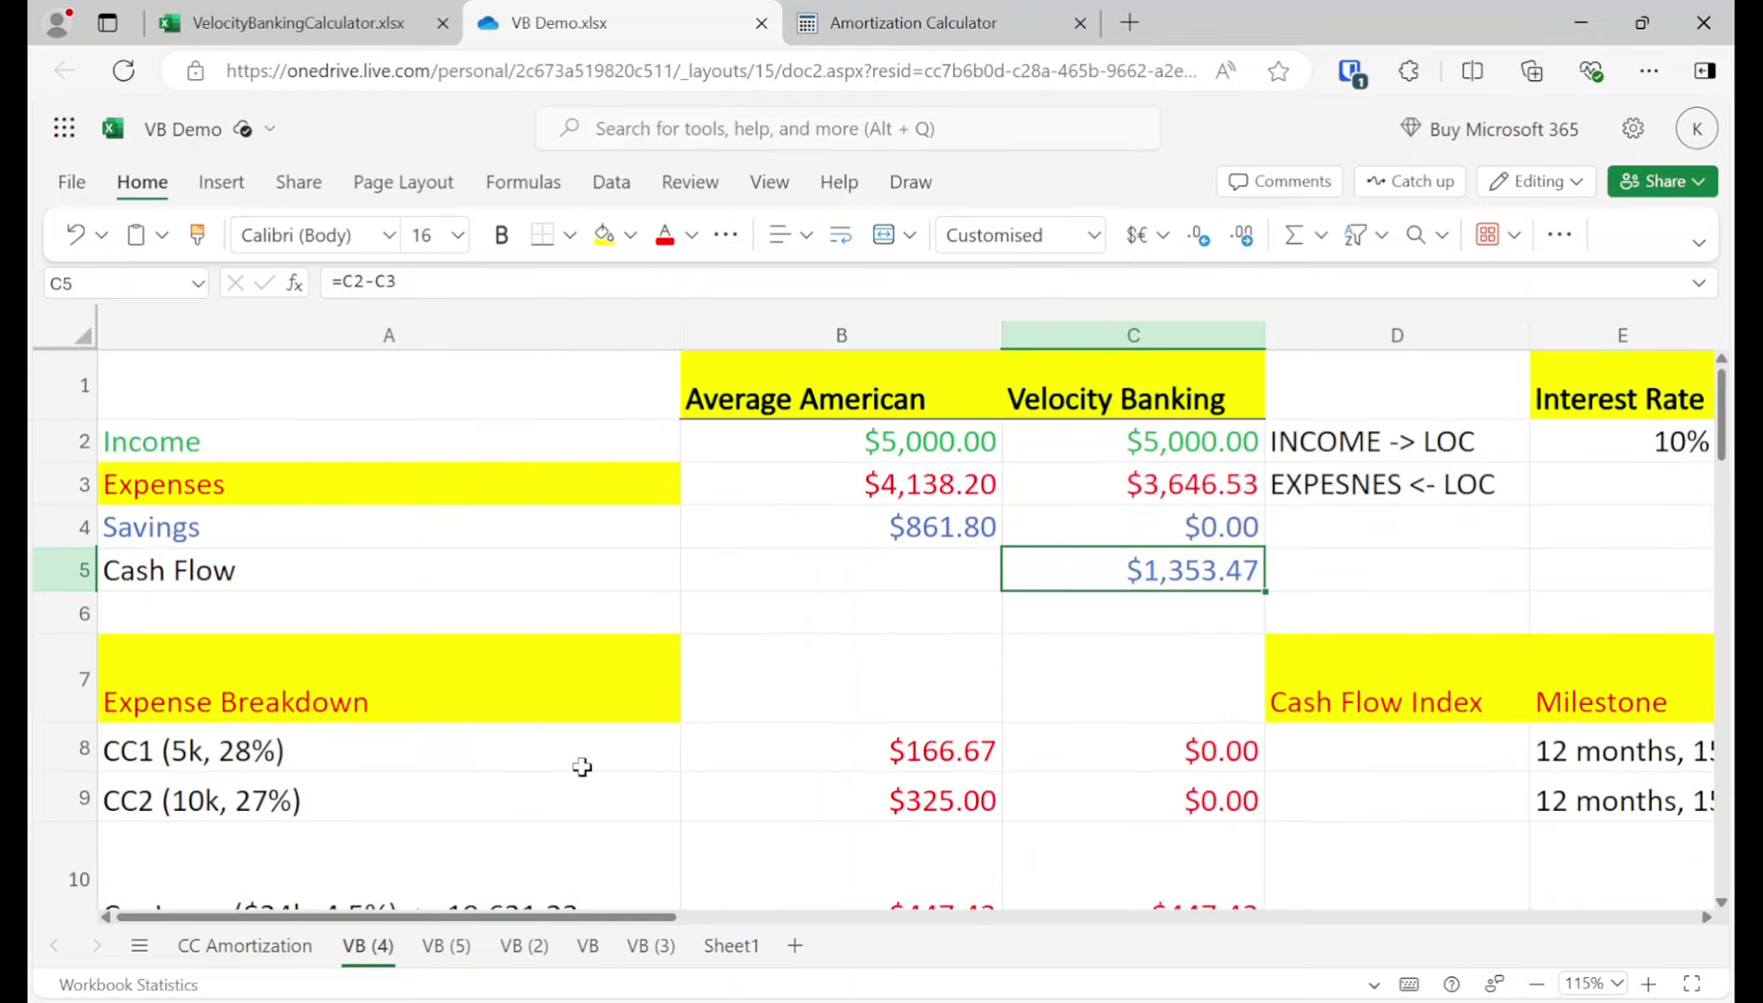
{"action": "scroll", "coordinate": [520, 776], "scroll_direction": "down", "scroll_amount": 2}
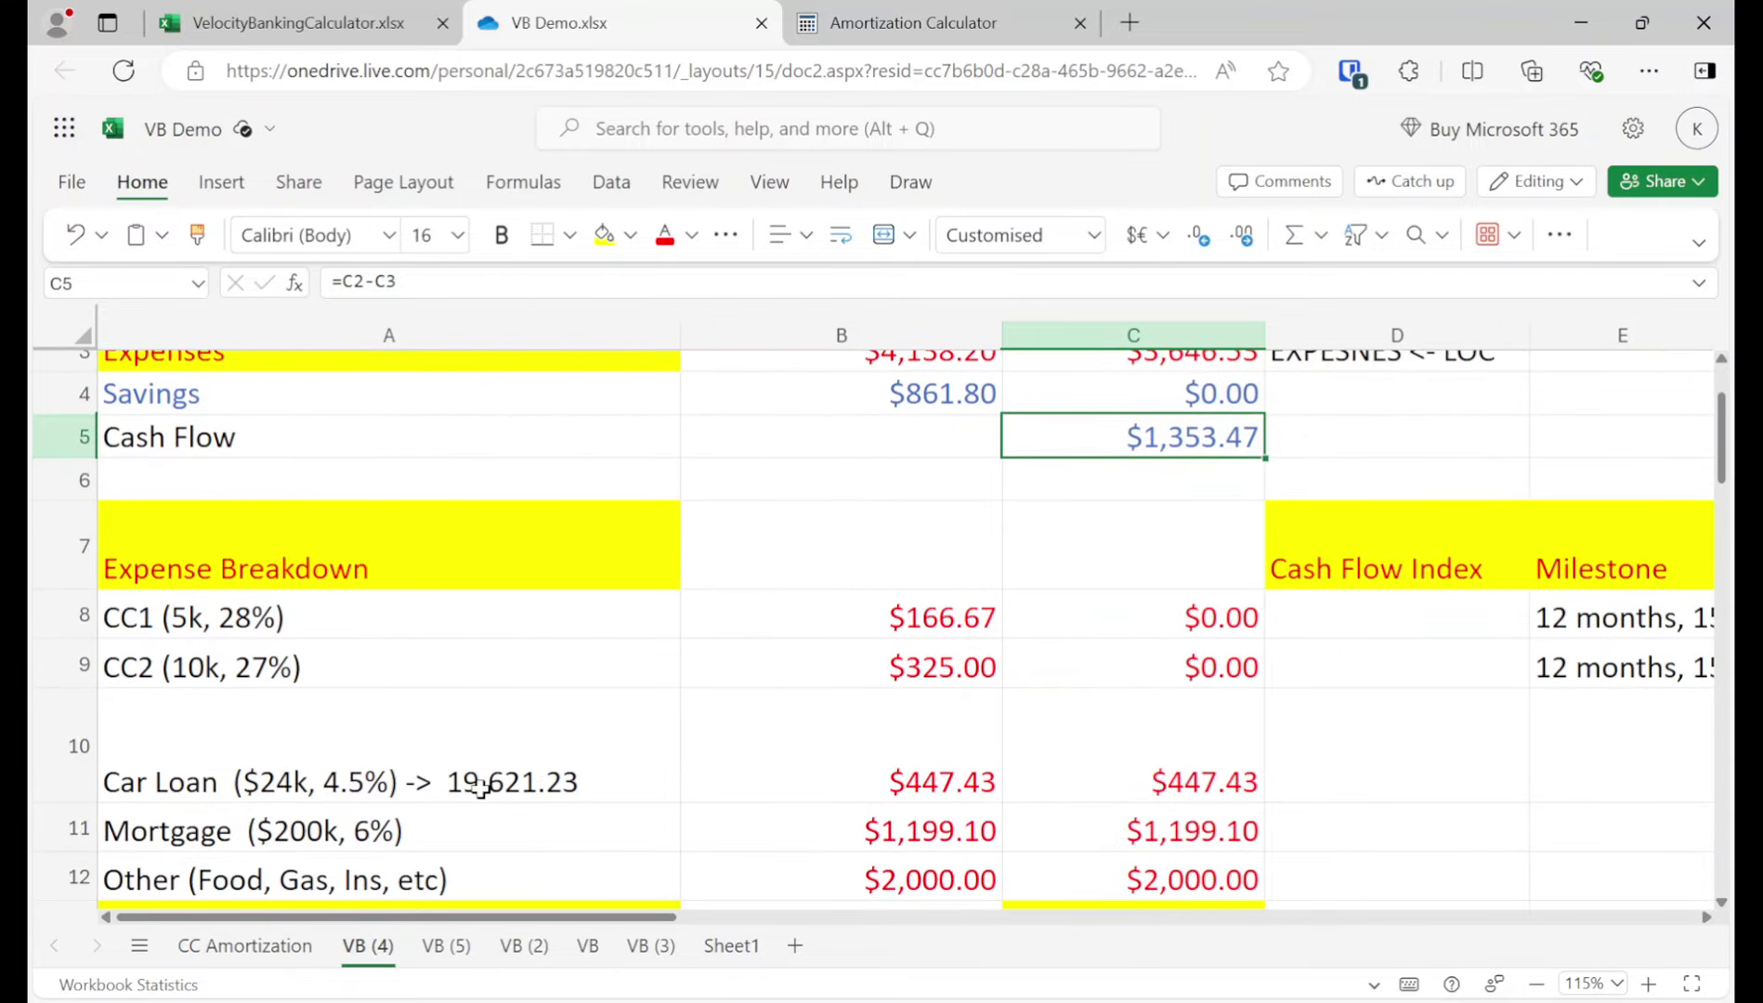
{"action": "scroll", "coordinate": [595, 775], "scroll_direction": "up", "scroll_amount": 2}
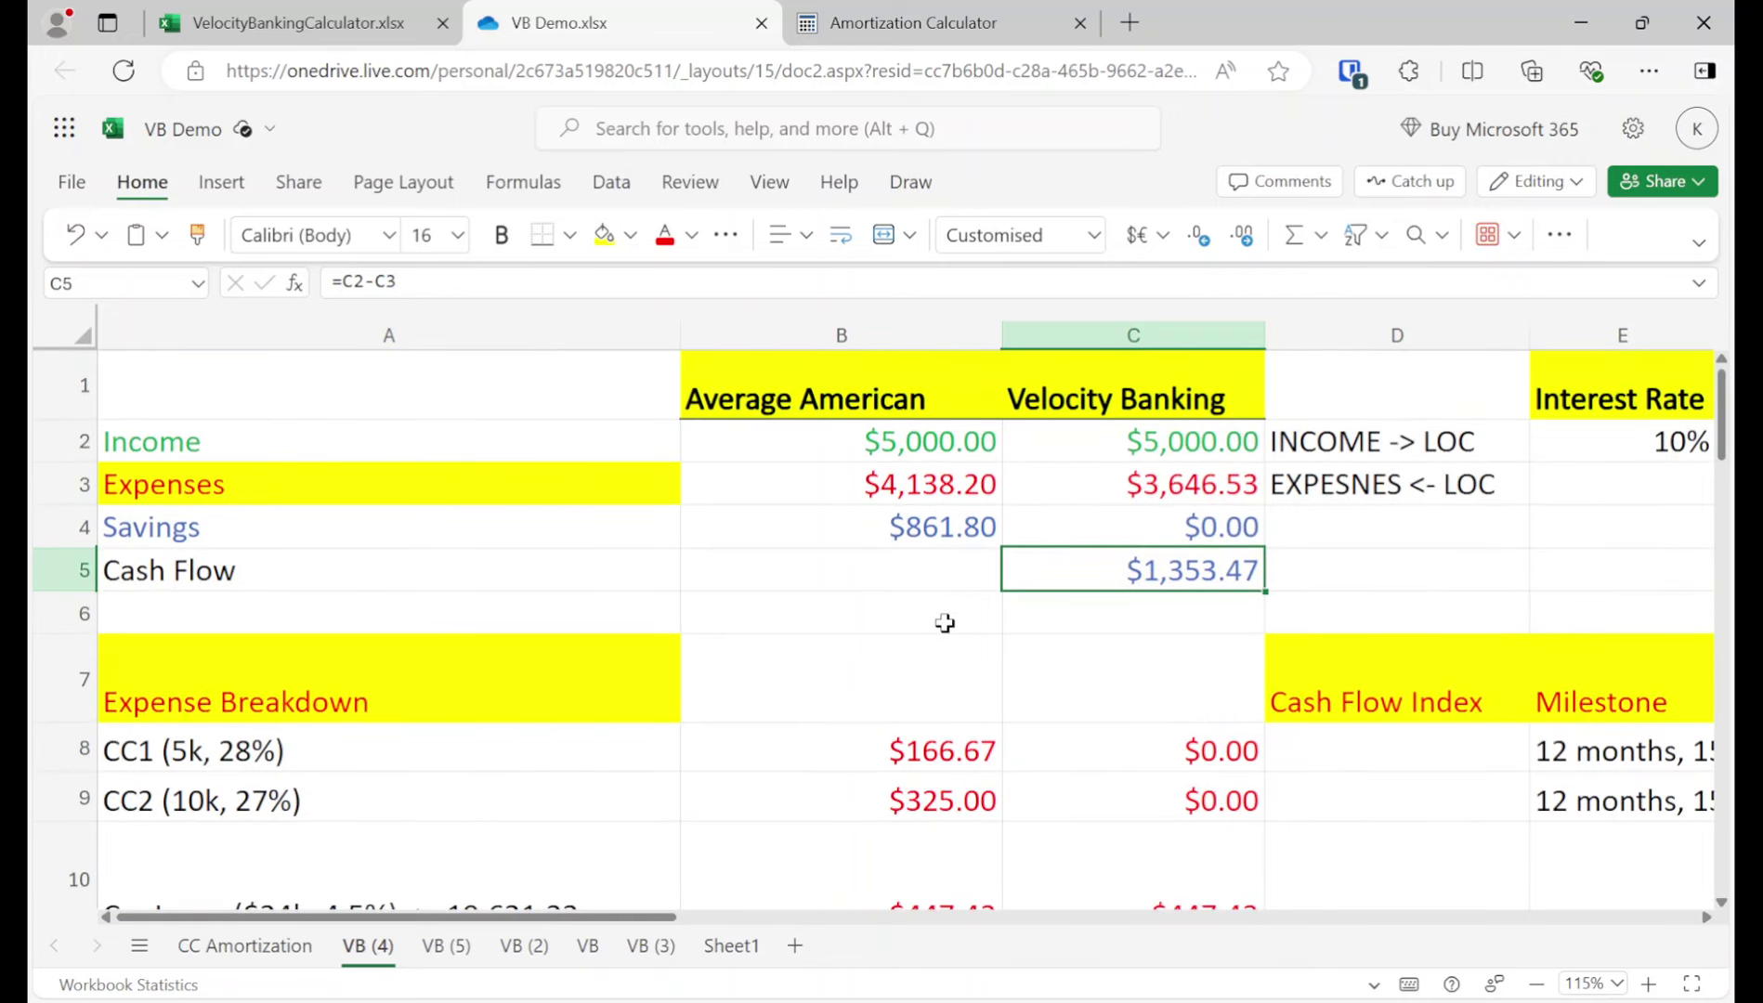
{"action": "scroll", "coordinate": [940, 623], "scroll_direction": "down", "scroll_amount": 2}
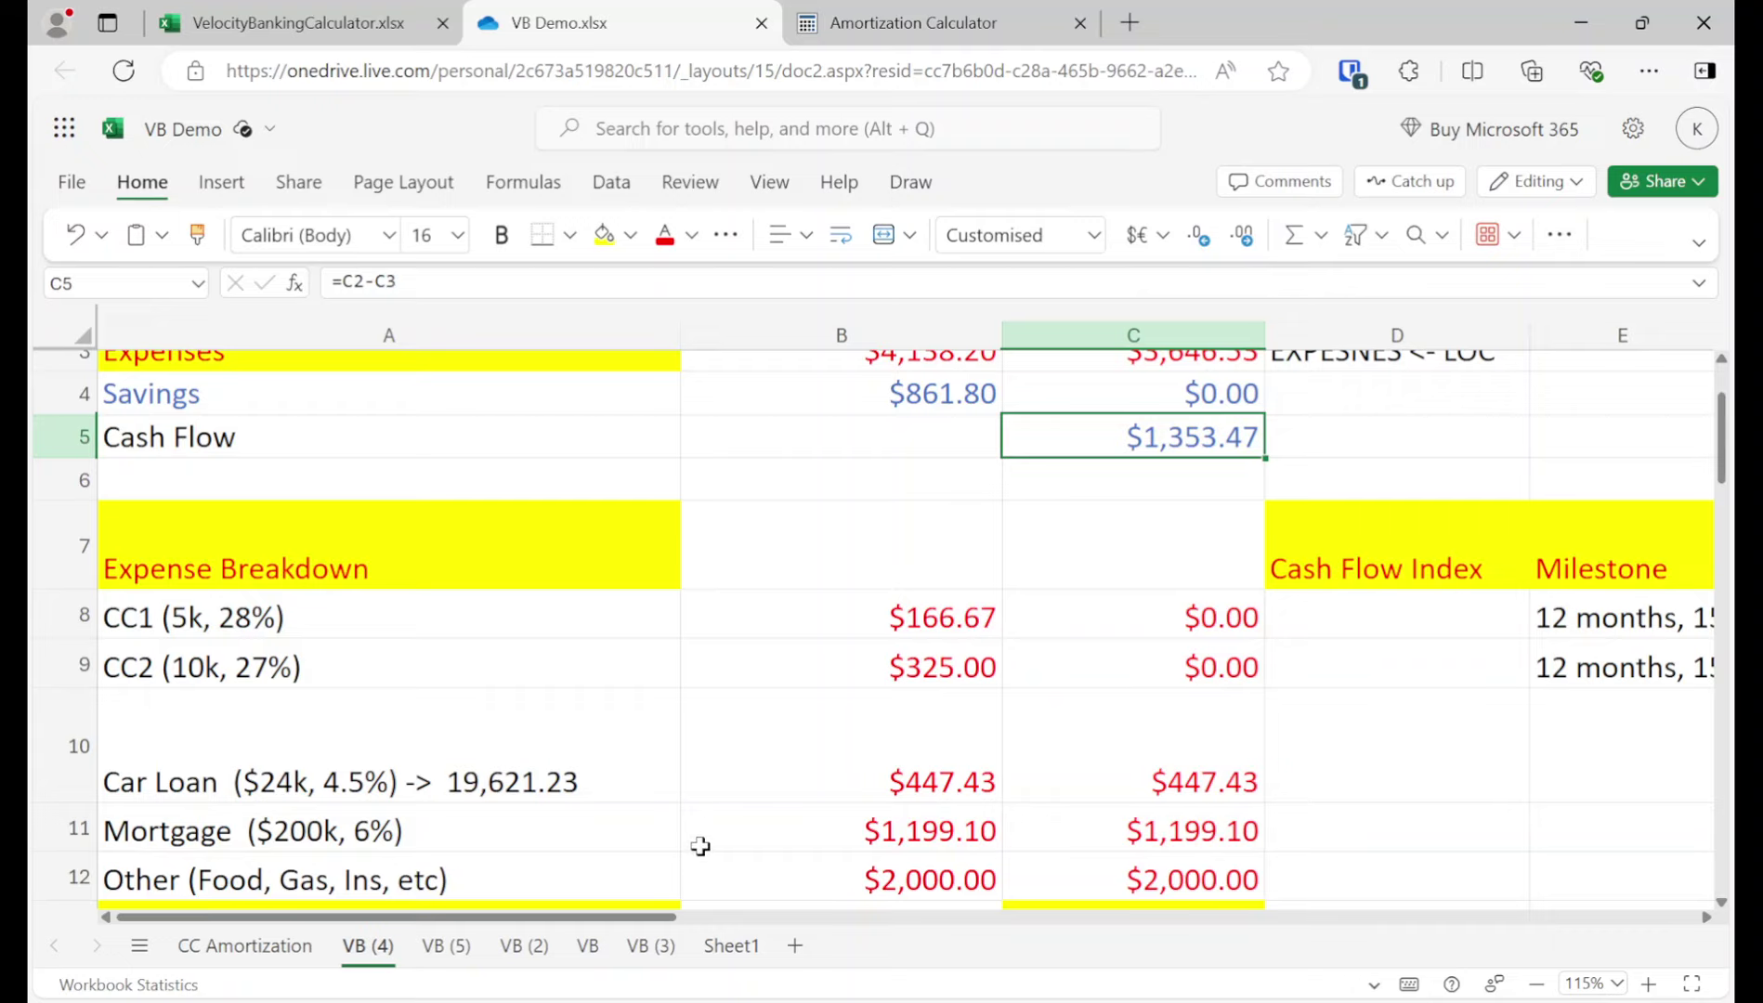
{"action": "scroll", "coordinate": [899, 699], "scroll_direction": "up", "scroll_amount": 3}
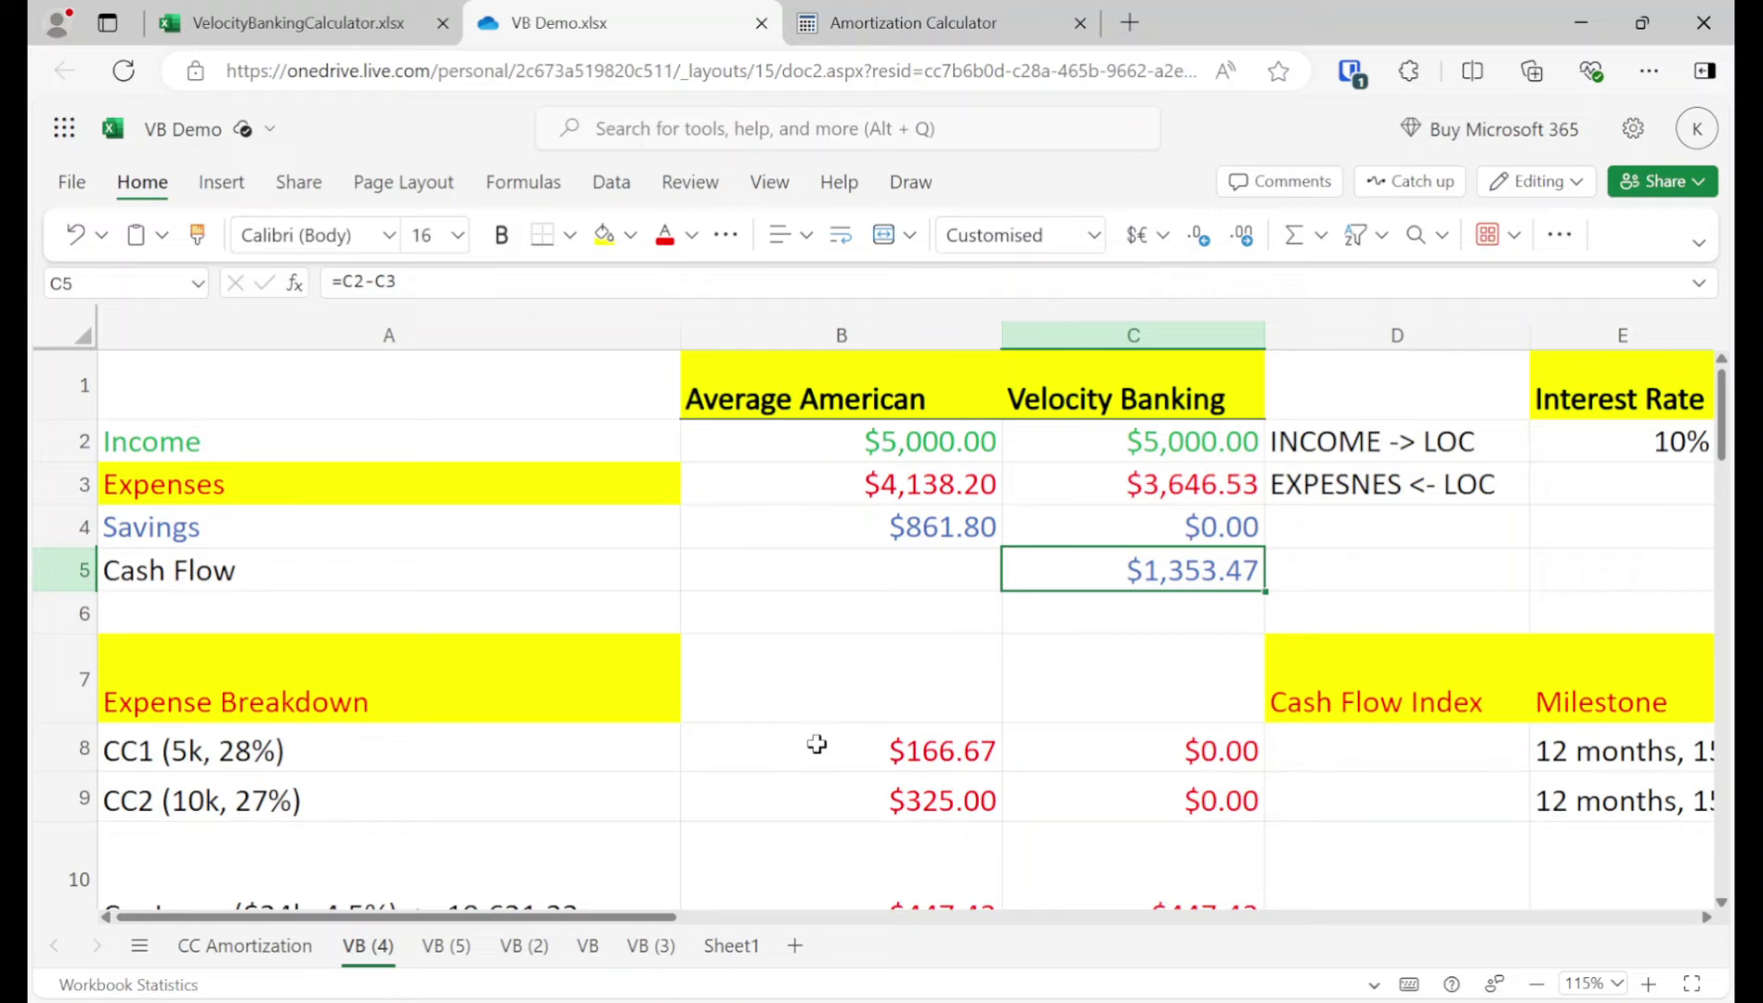
{"action": "scroll", "coordinate": [853, 749], "scroll_direction": "down", "scroll_amount": 3}
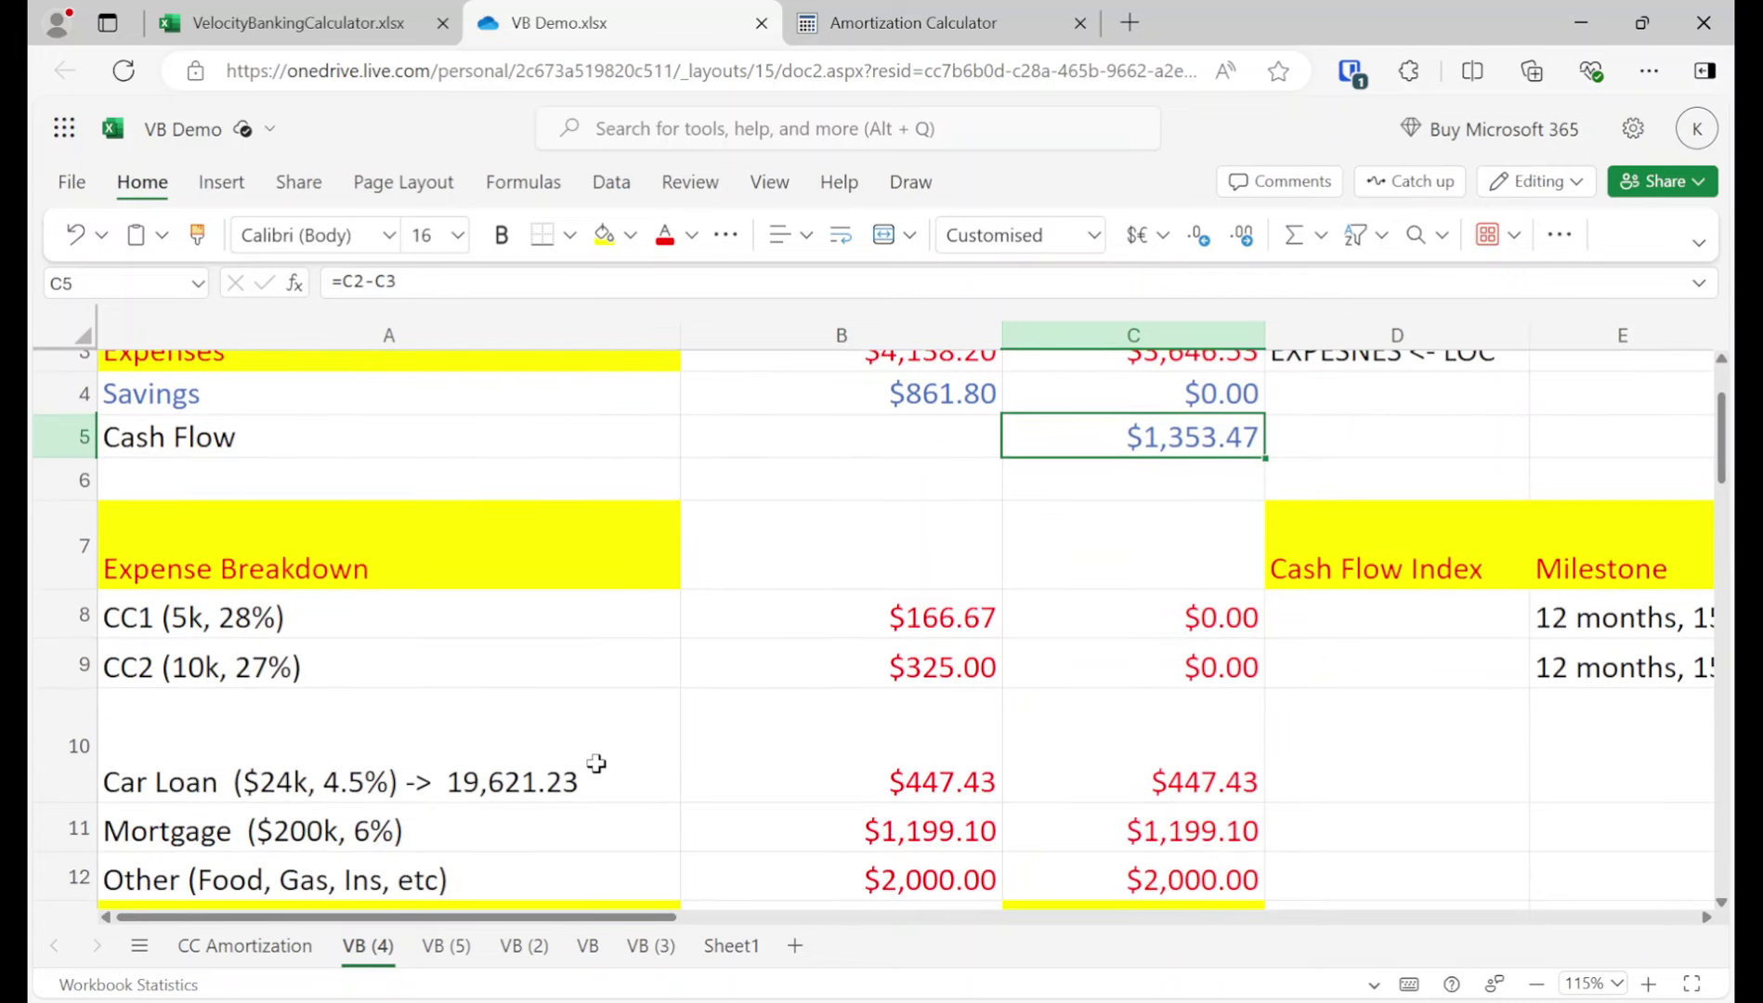
Step: Enter $24,000 as the car loan's Original Balance in the calculator
{"action": "left_click", "coordinate": [332, 13]}
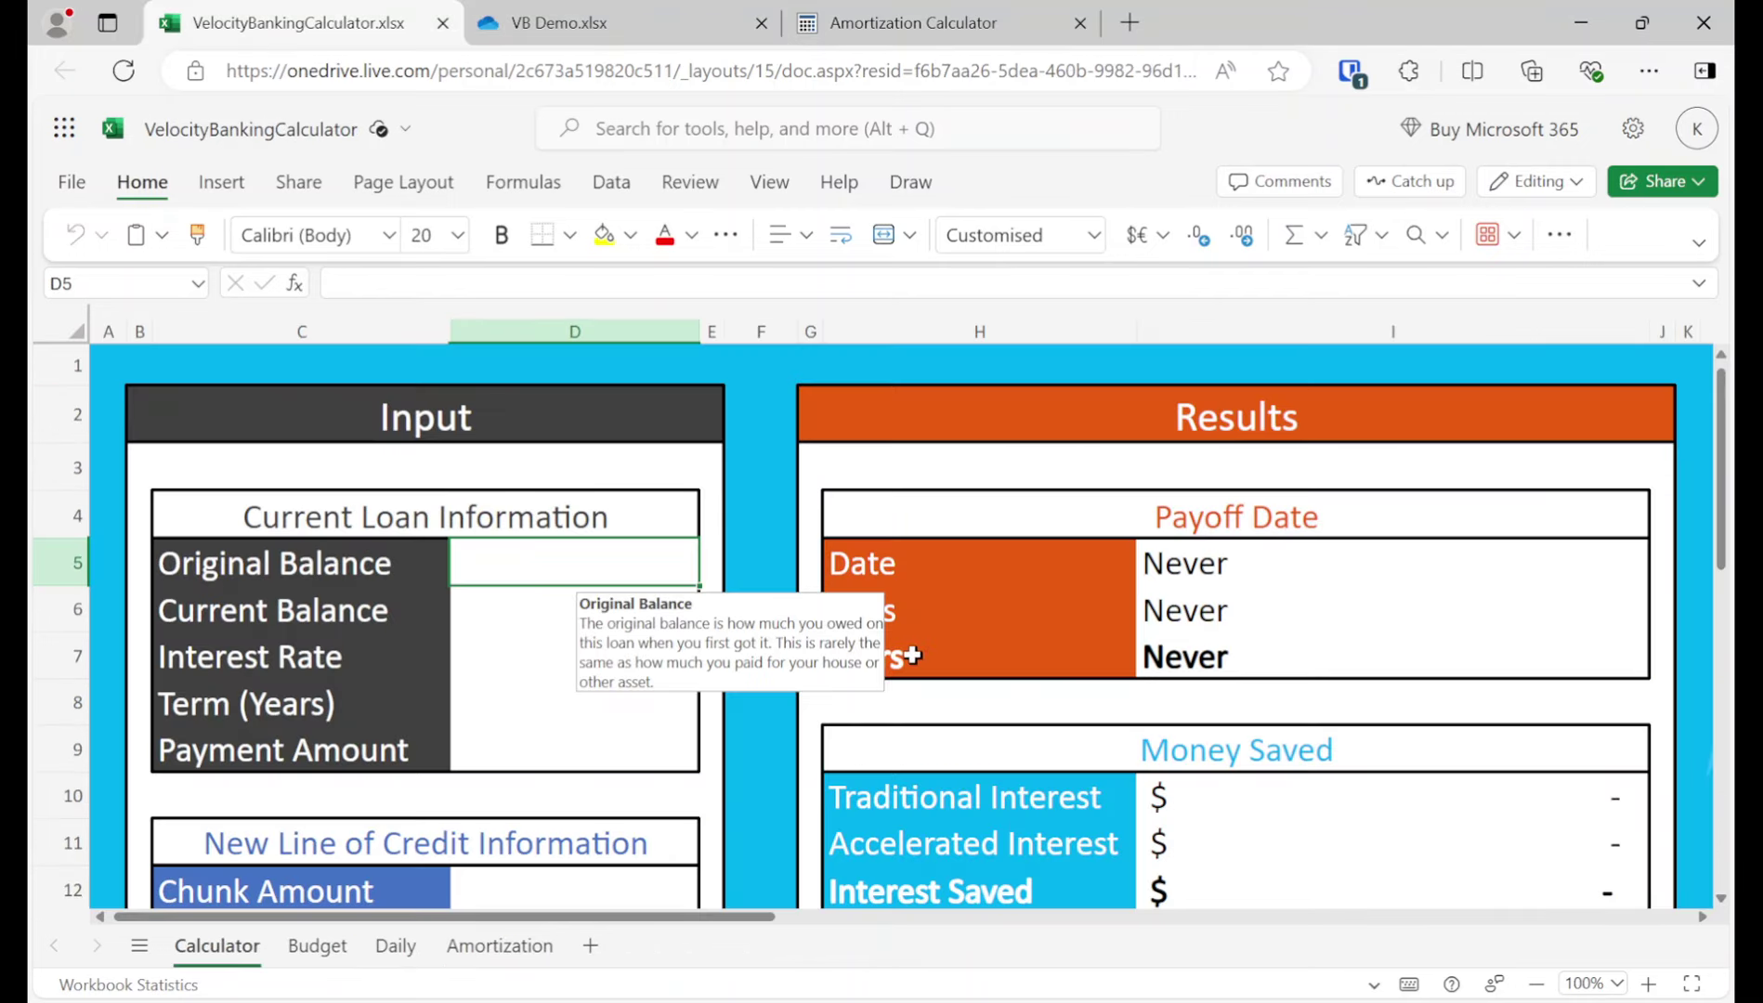
{"action": "left_click", "coordinate": [498, 604]}
{"action": "left_click", "coordinate": [557, 22]}
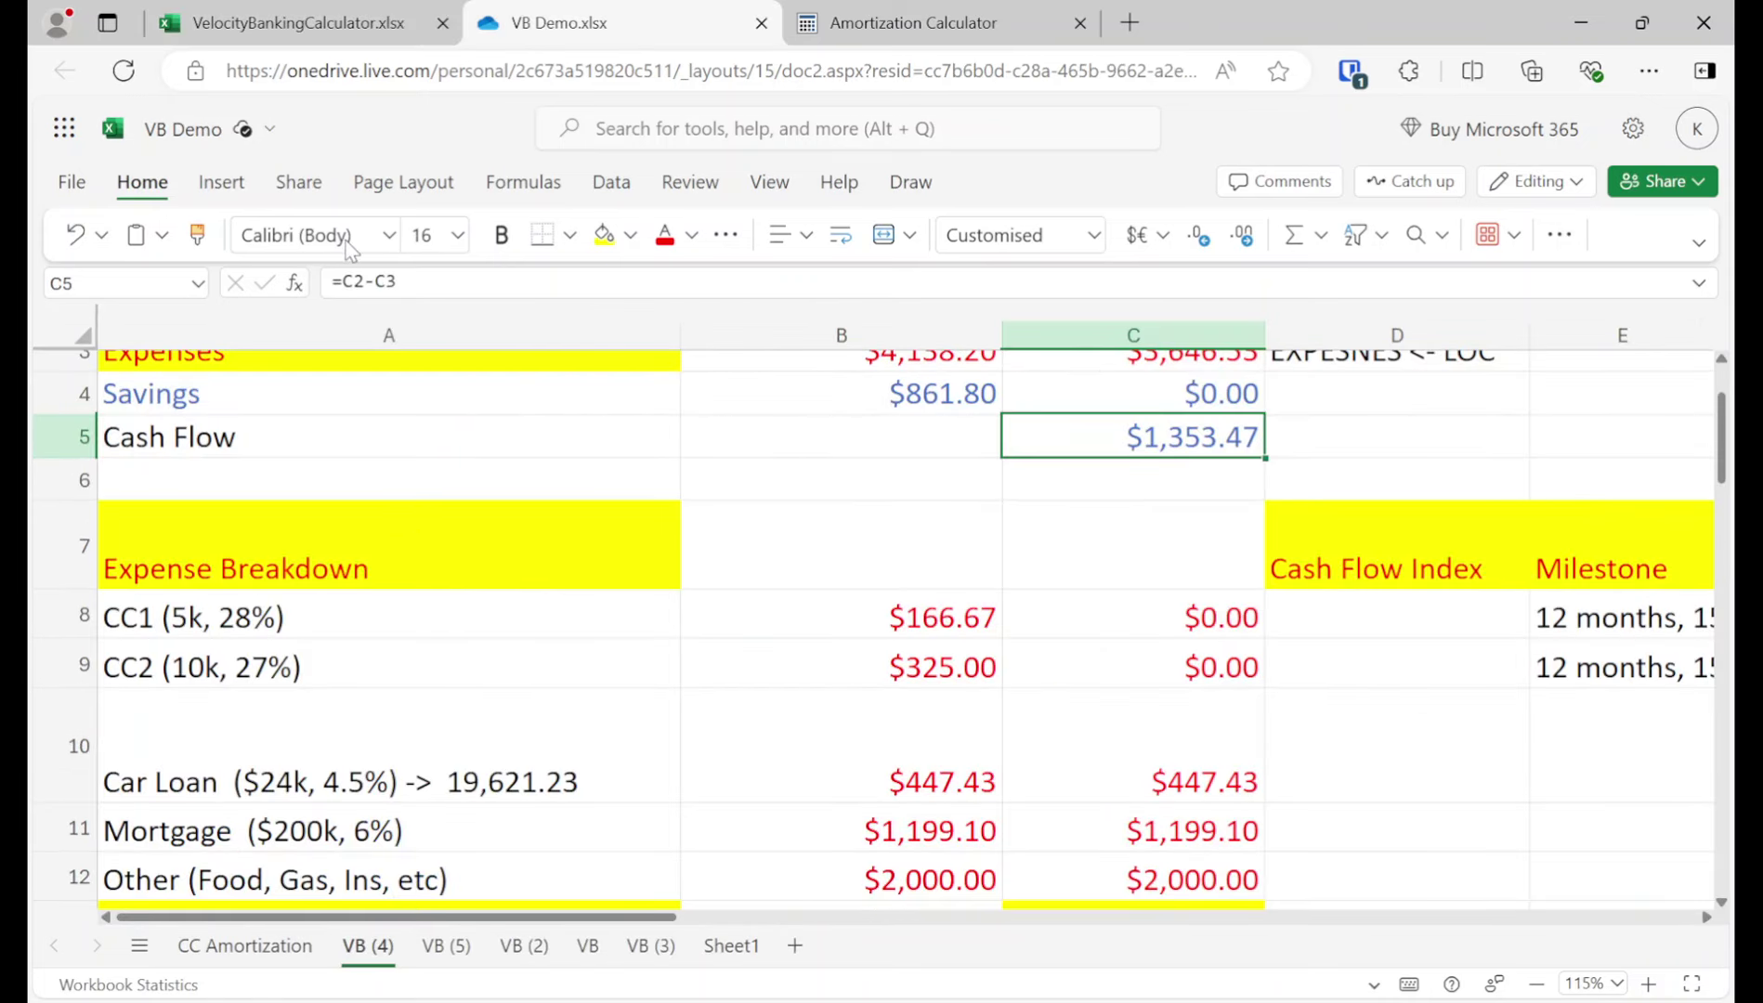
{"action": "left_click", "coordinate": [324, 28]}
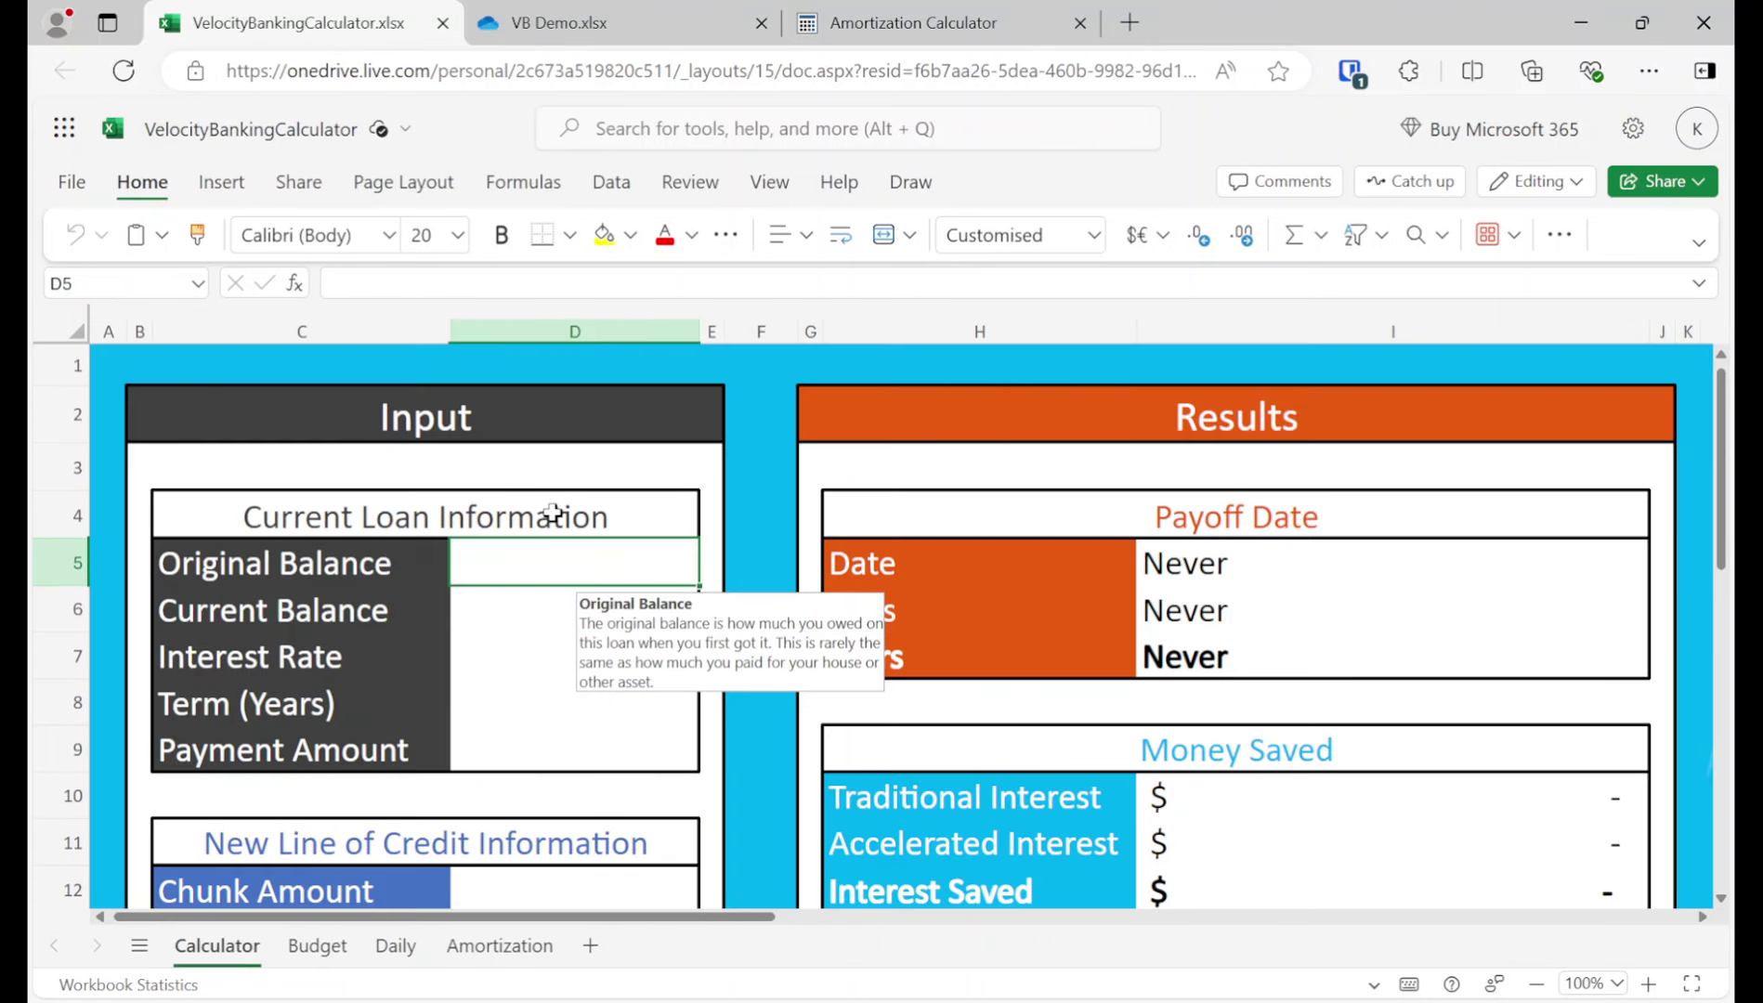
{"action": "type", "text": "240000"}
{"action": "key", "text": "BackSpace"}
{"action": "key", "text": "Return"}
Step: Copy the 19,621.23 car loan balance from VB Demo as Current Balance, with 4% rate and 5-year term
{"action": "left_click", "coordinate": [558, 23]}
{"action": "double_click", "coordinate": [581, 781]}
{"action": "left_click_drag", "start_coordinate": [582, 780], "coordinate": [447, 781]}
{"action": "key", "text": "ctrl+c"}
{"action": "left_click", "coordinate": [283, 22]}
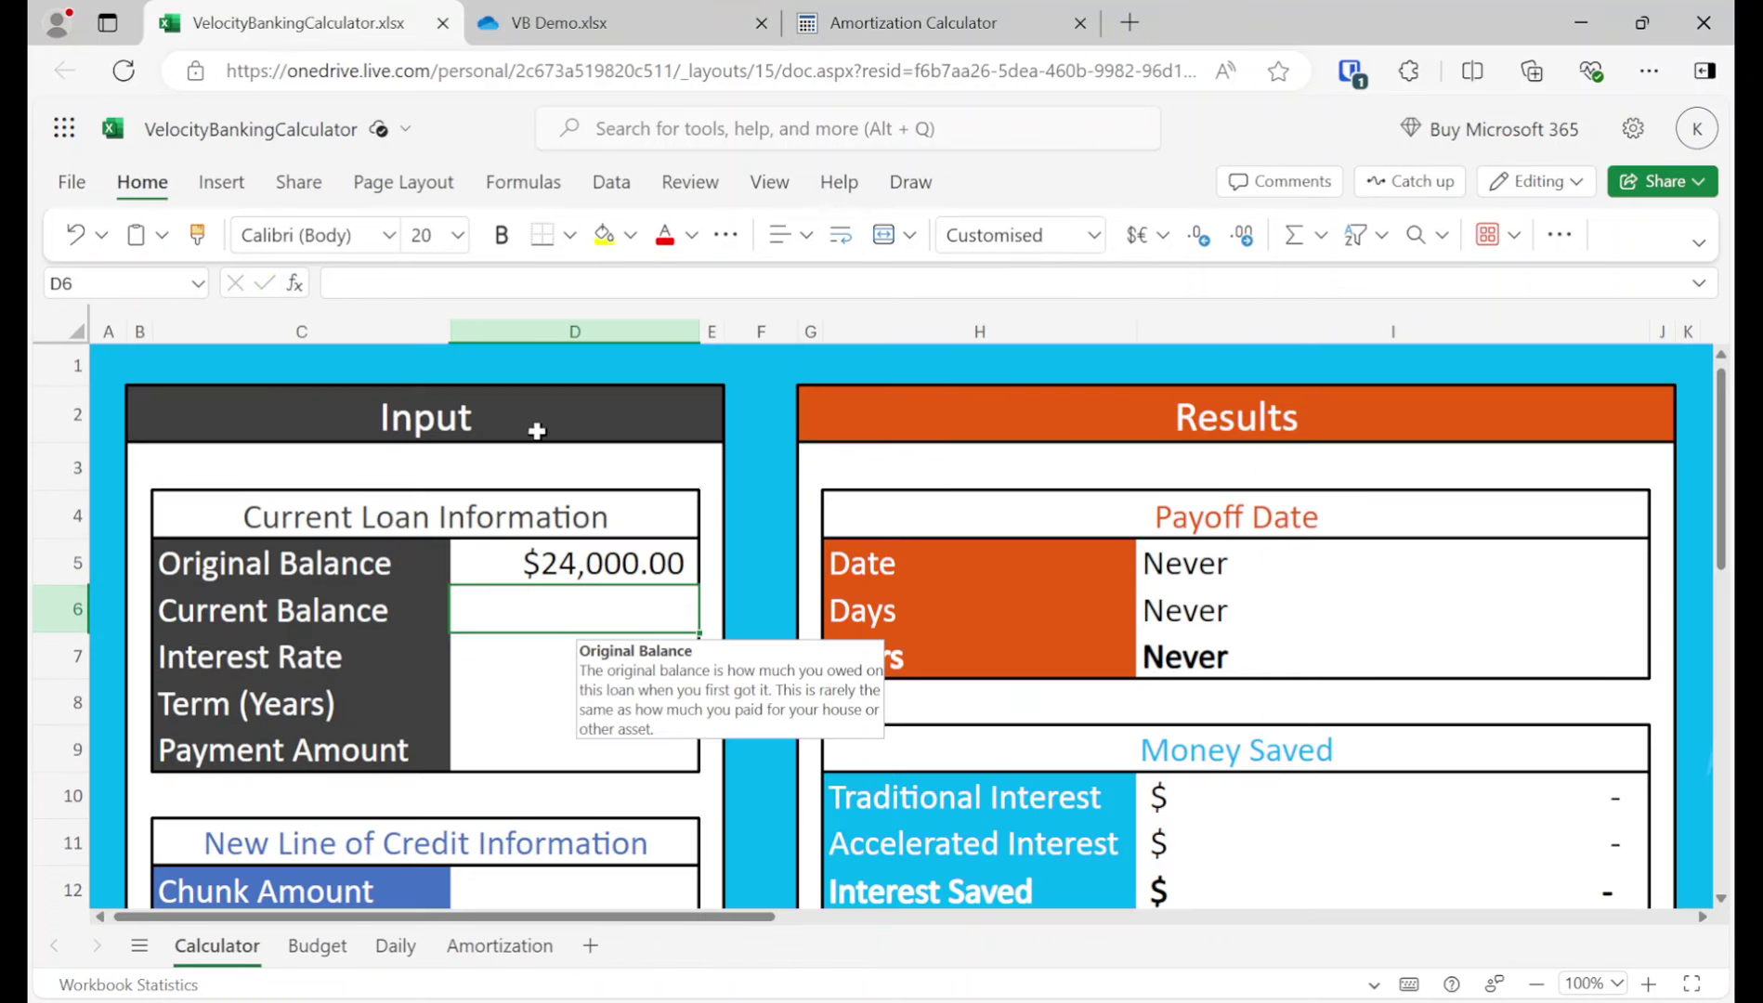
{"action": "left_click", "coordinate": [542, 288]}
{"action": "key", "text": "ctrl+v"}
{"action": "key", "text": "Return"}
{"action": "type", "text": "4%"}
{"action": "key", "text": "Return"}
{"action": "type", "text": "5"}
{"action": "key", "text": "Return"}
Step: Set the calculator's Payment Amount to the $447.43 car payment from VB Demo
{"action": "left_click", "coordinate": [557, 23]}
{"action": "left_click", "coordinate": [889, 777]}
{"action": "key", "text": "ctrl+c"}
{"action": "left_click", "coordinate": [279, 22]}
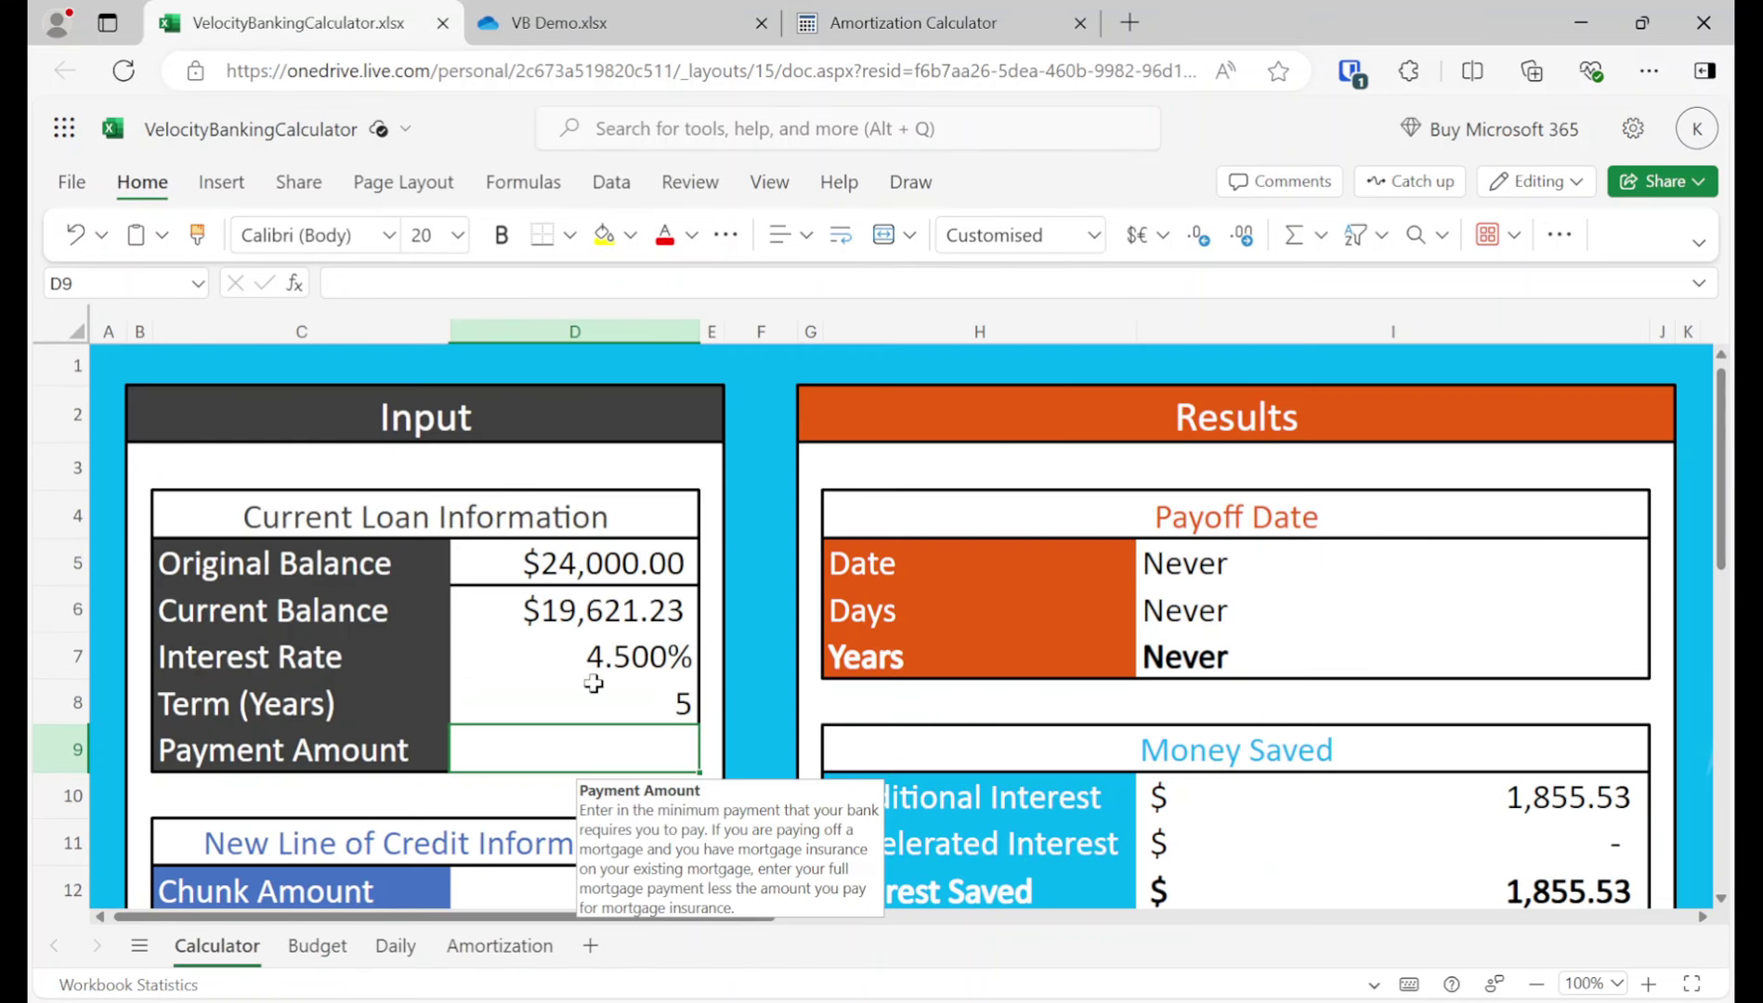
{"action": "left_click", "coordinate": [430, 286]}
{"action": "type", "text": "447.43"}
{"action": "key", "text": "Return"}
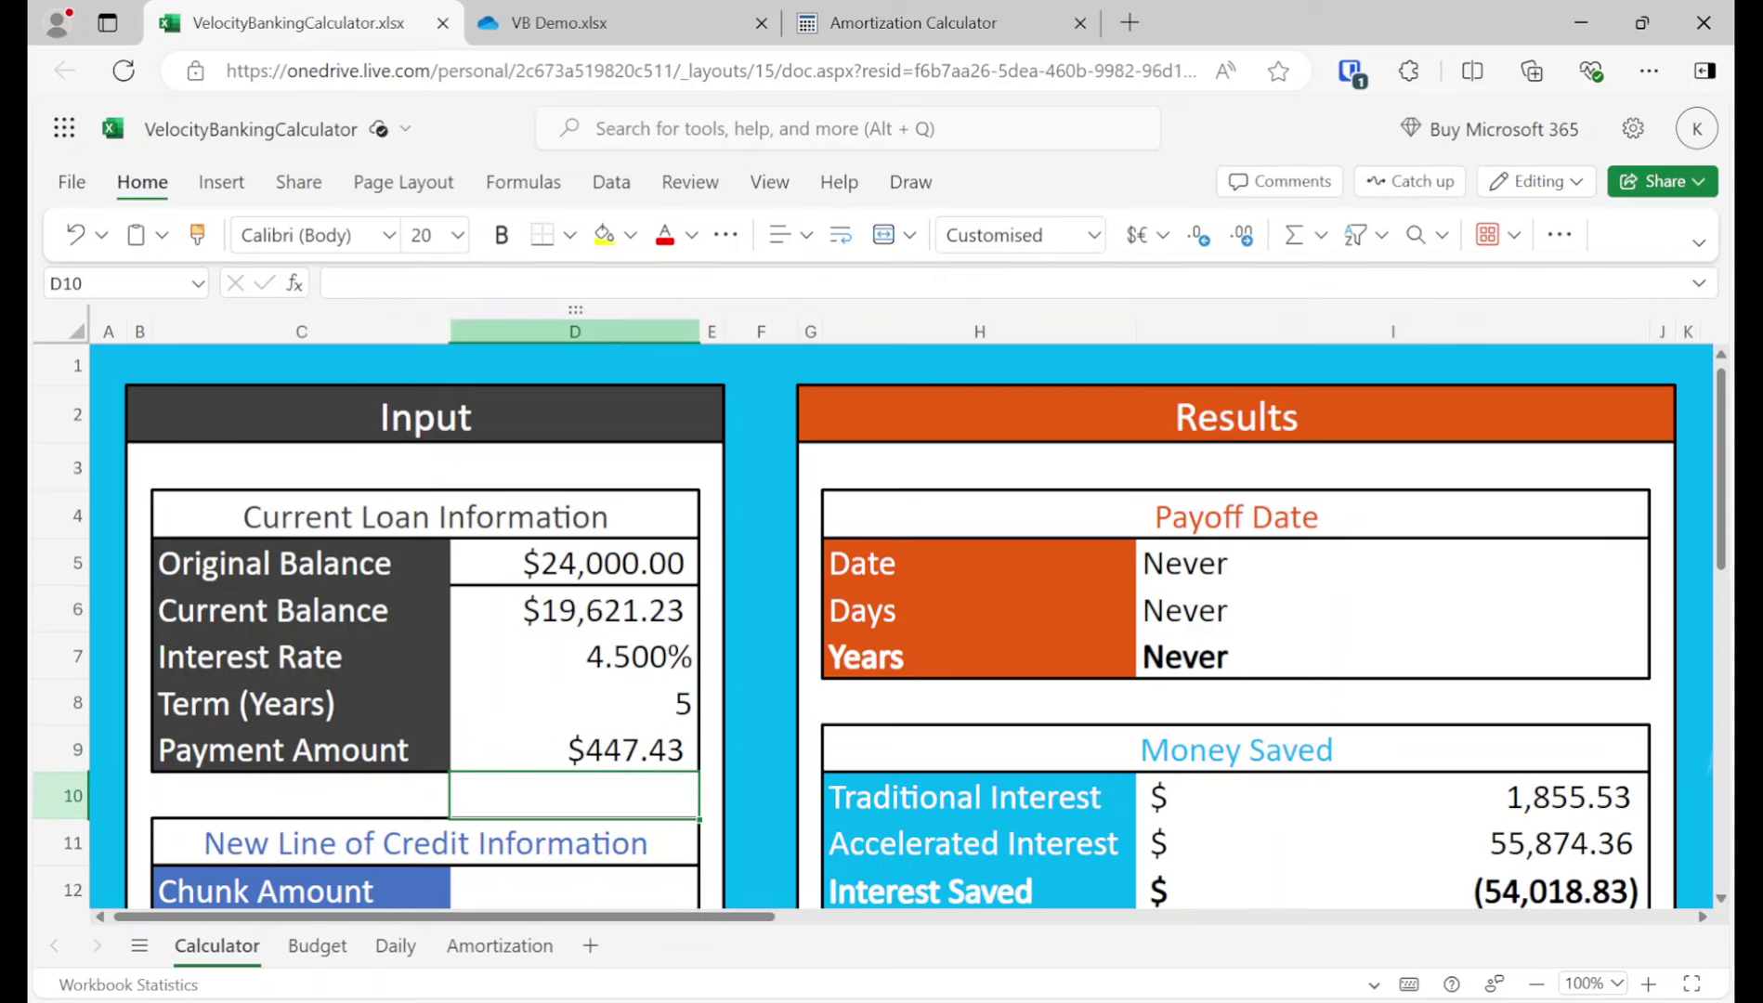
Step: Set the LOC Interest Rate to 15%
{"action": "scroll", "coordinate": [580, 647], "scroll_direction": "down", "scroll_amount": 3}
{"action": "left_click", "coordinate": [580, 649]}
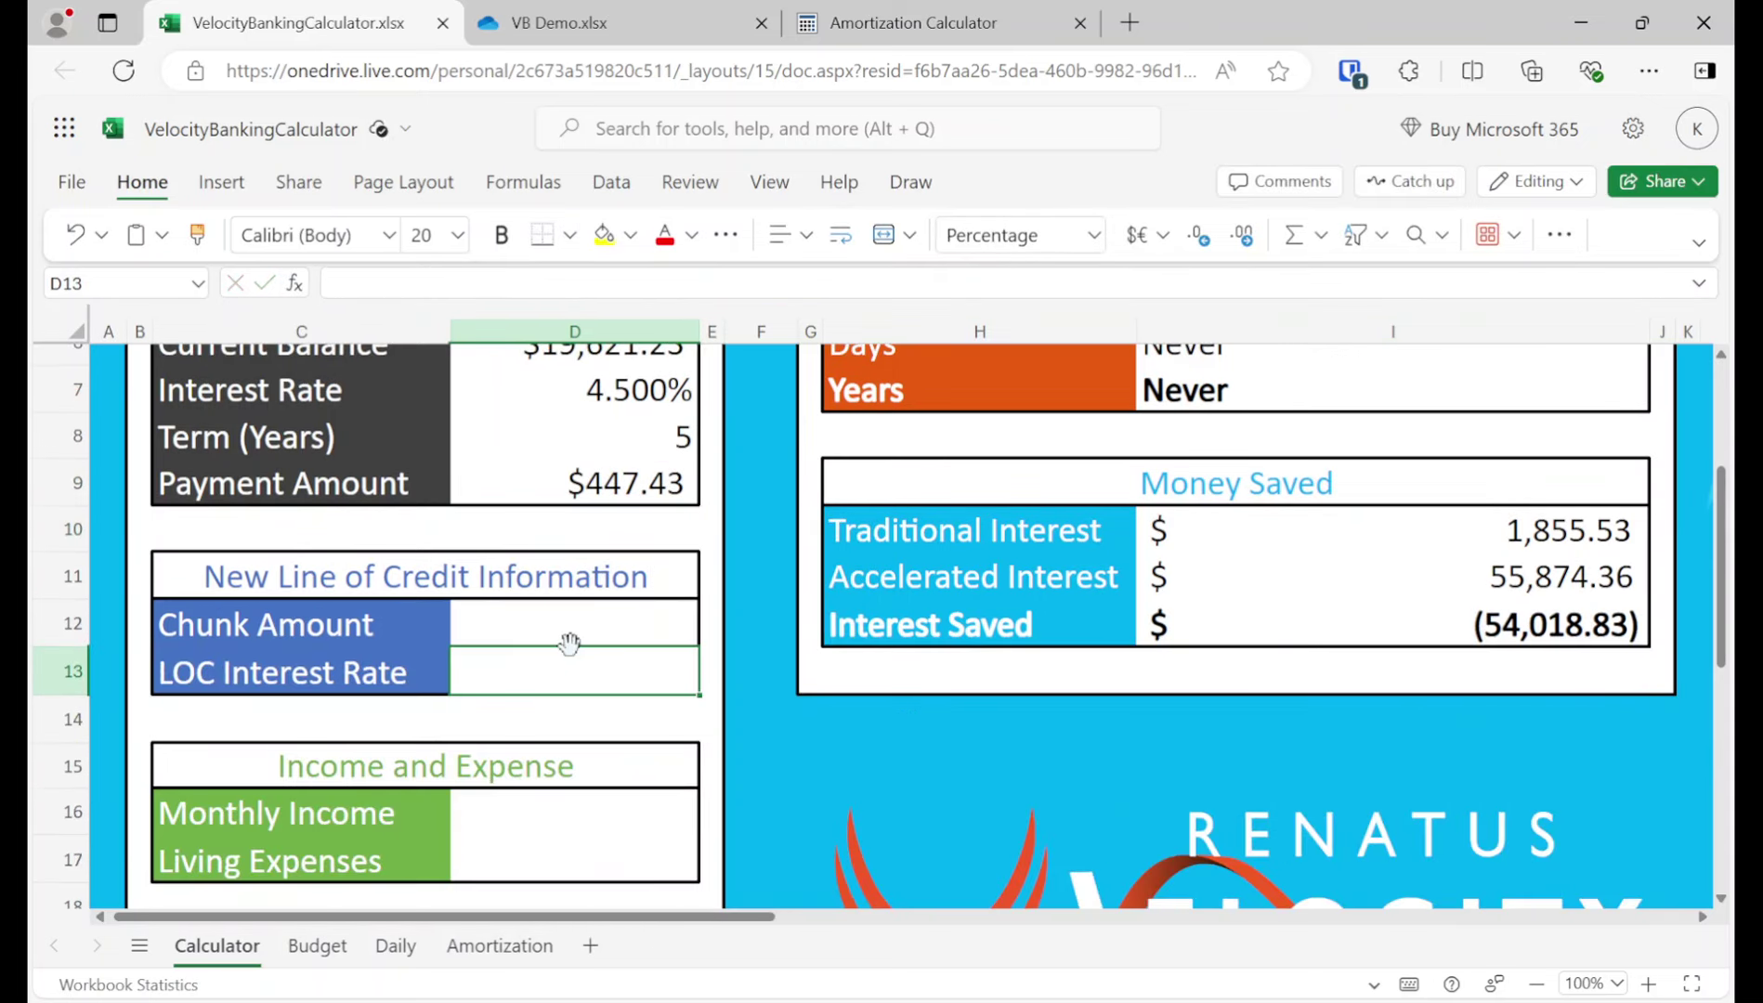
{"action": "left_click", "coordinate": [569, 640]}
{"action": "left_click", "coordinate": [571, 650]}
{"action": "type", "text": "15%"}
{"action": "key", "text": "Return"}
{"action": "key", "text": "Return"}
{"action": "key", "text": "Return"}
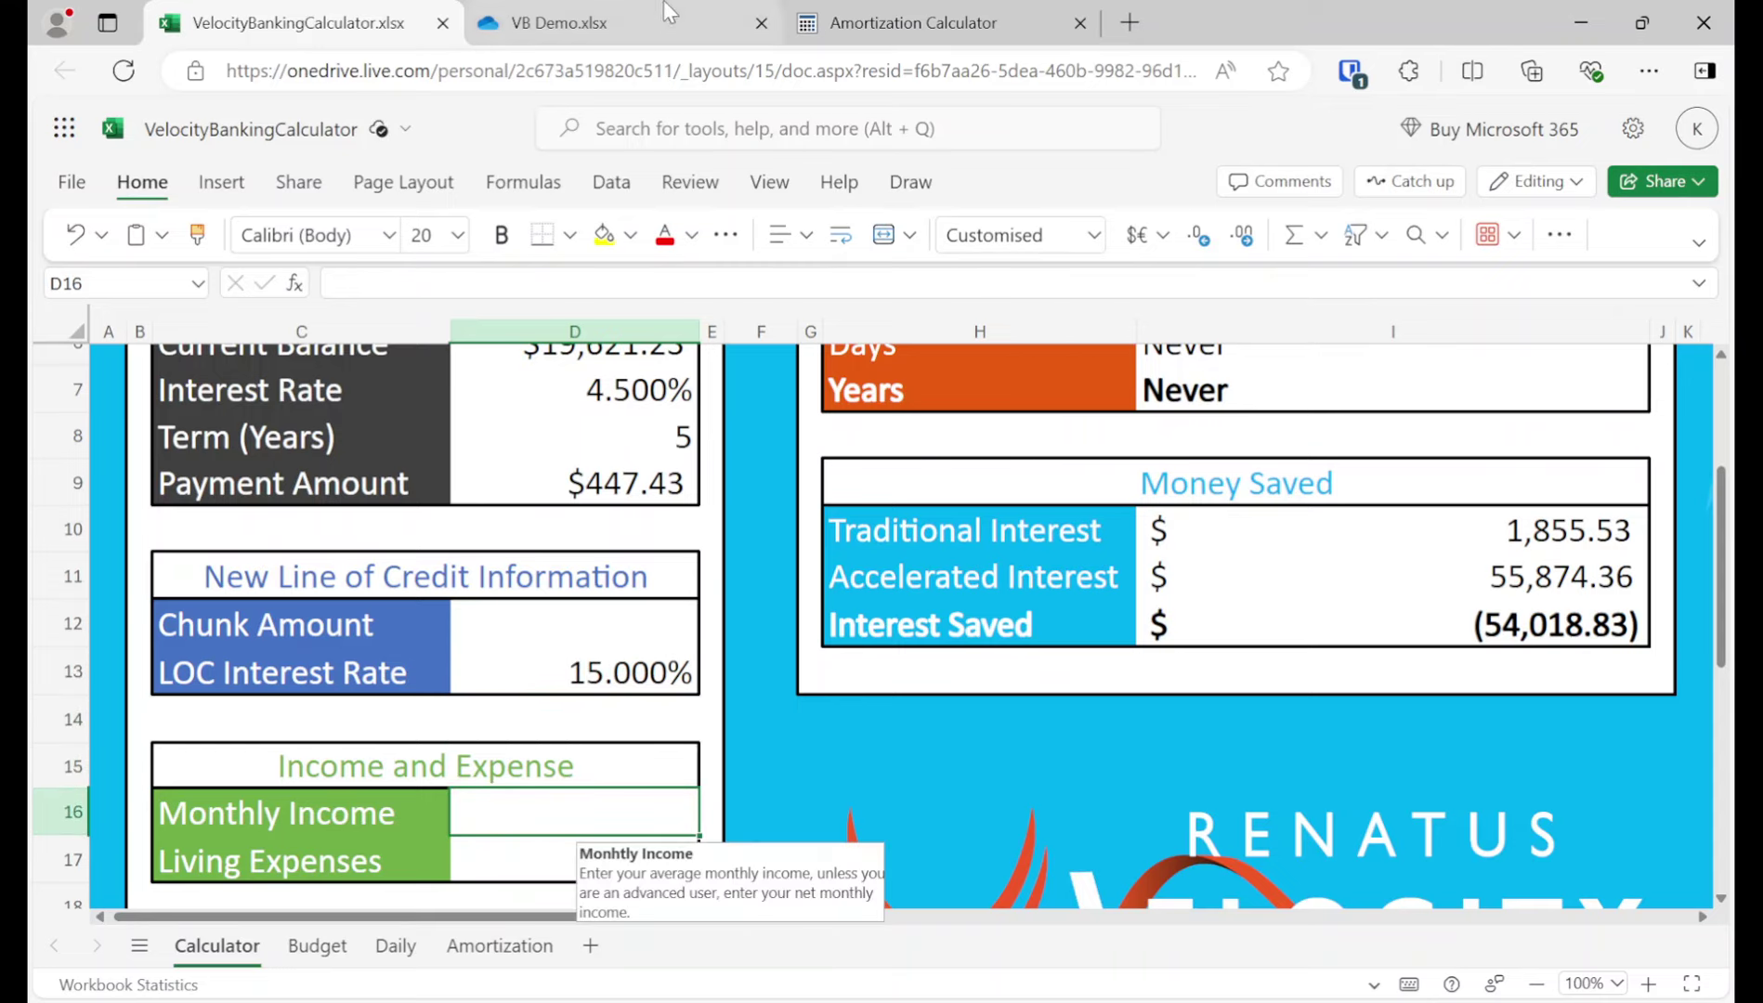
Step: Enter $5,000 as Monthly Income in the calculator
{"action": "left_click", "coordinate": [665, 11]}
{"action": "scroll", "coordinate": [646, 539], "scroll_direction": "up", "scroll_amount": 3}
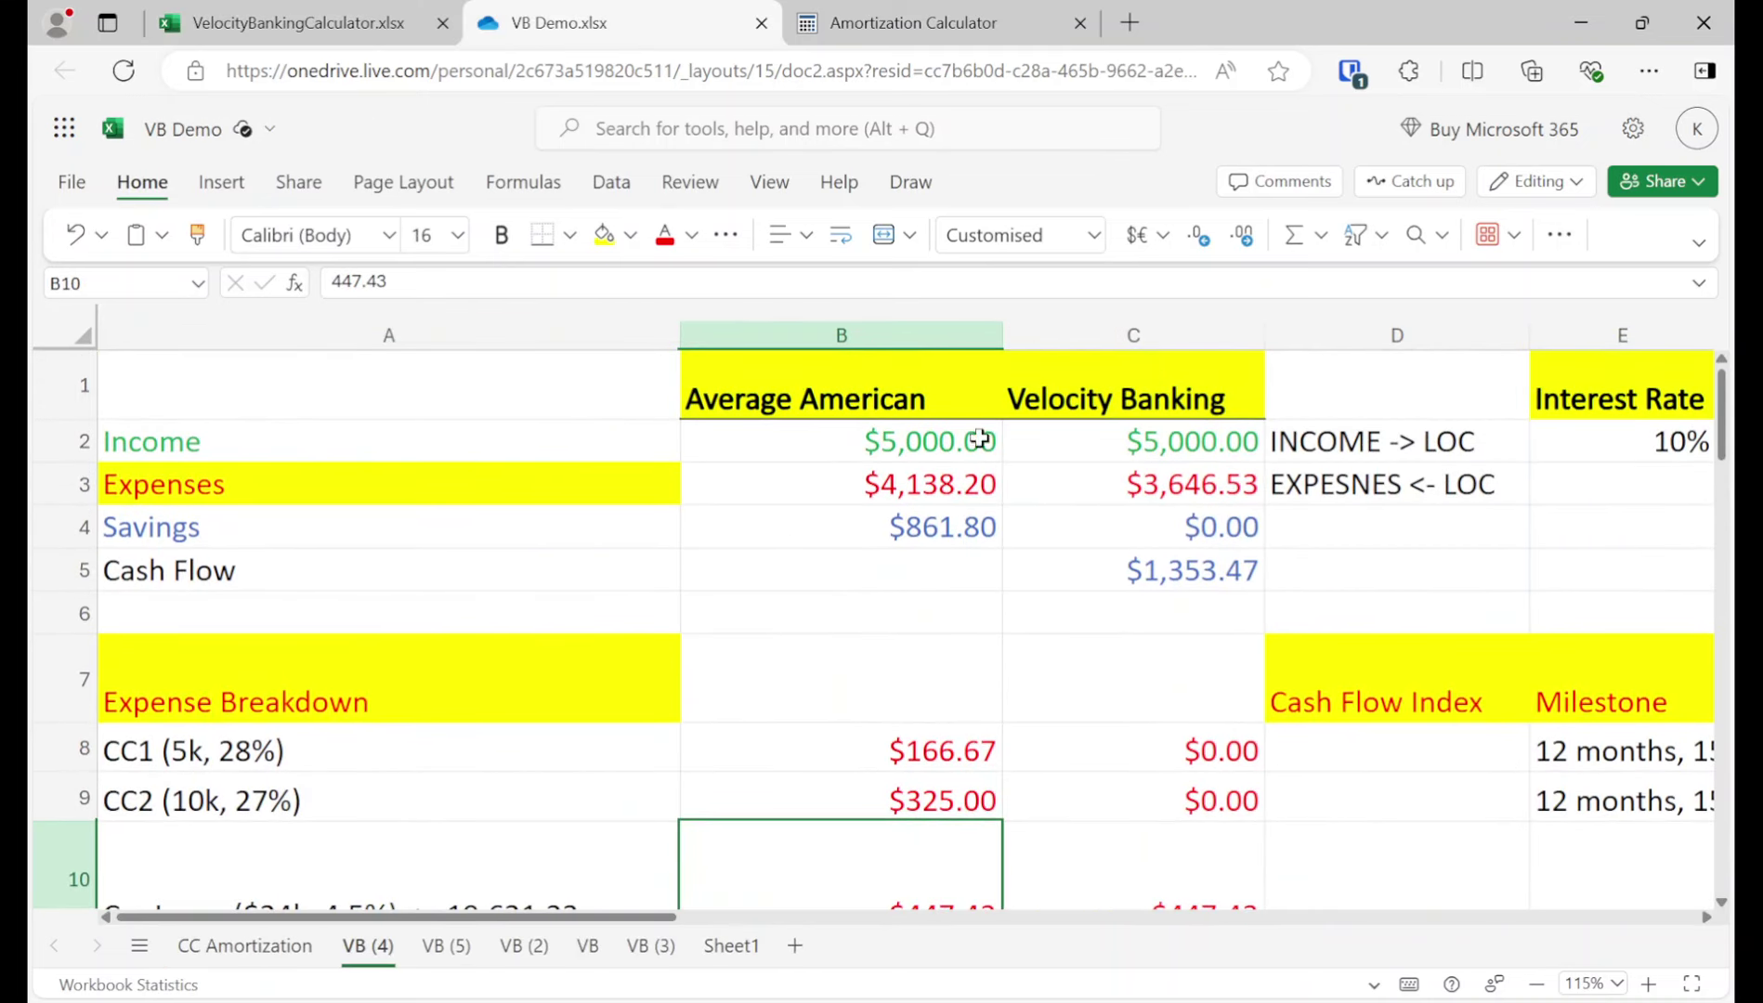
{"action": "left_click", "coordinate": [312, 20]}
{"action": "type", "text": "5,000"}
{"action": "key", "text": "Return"}
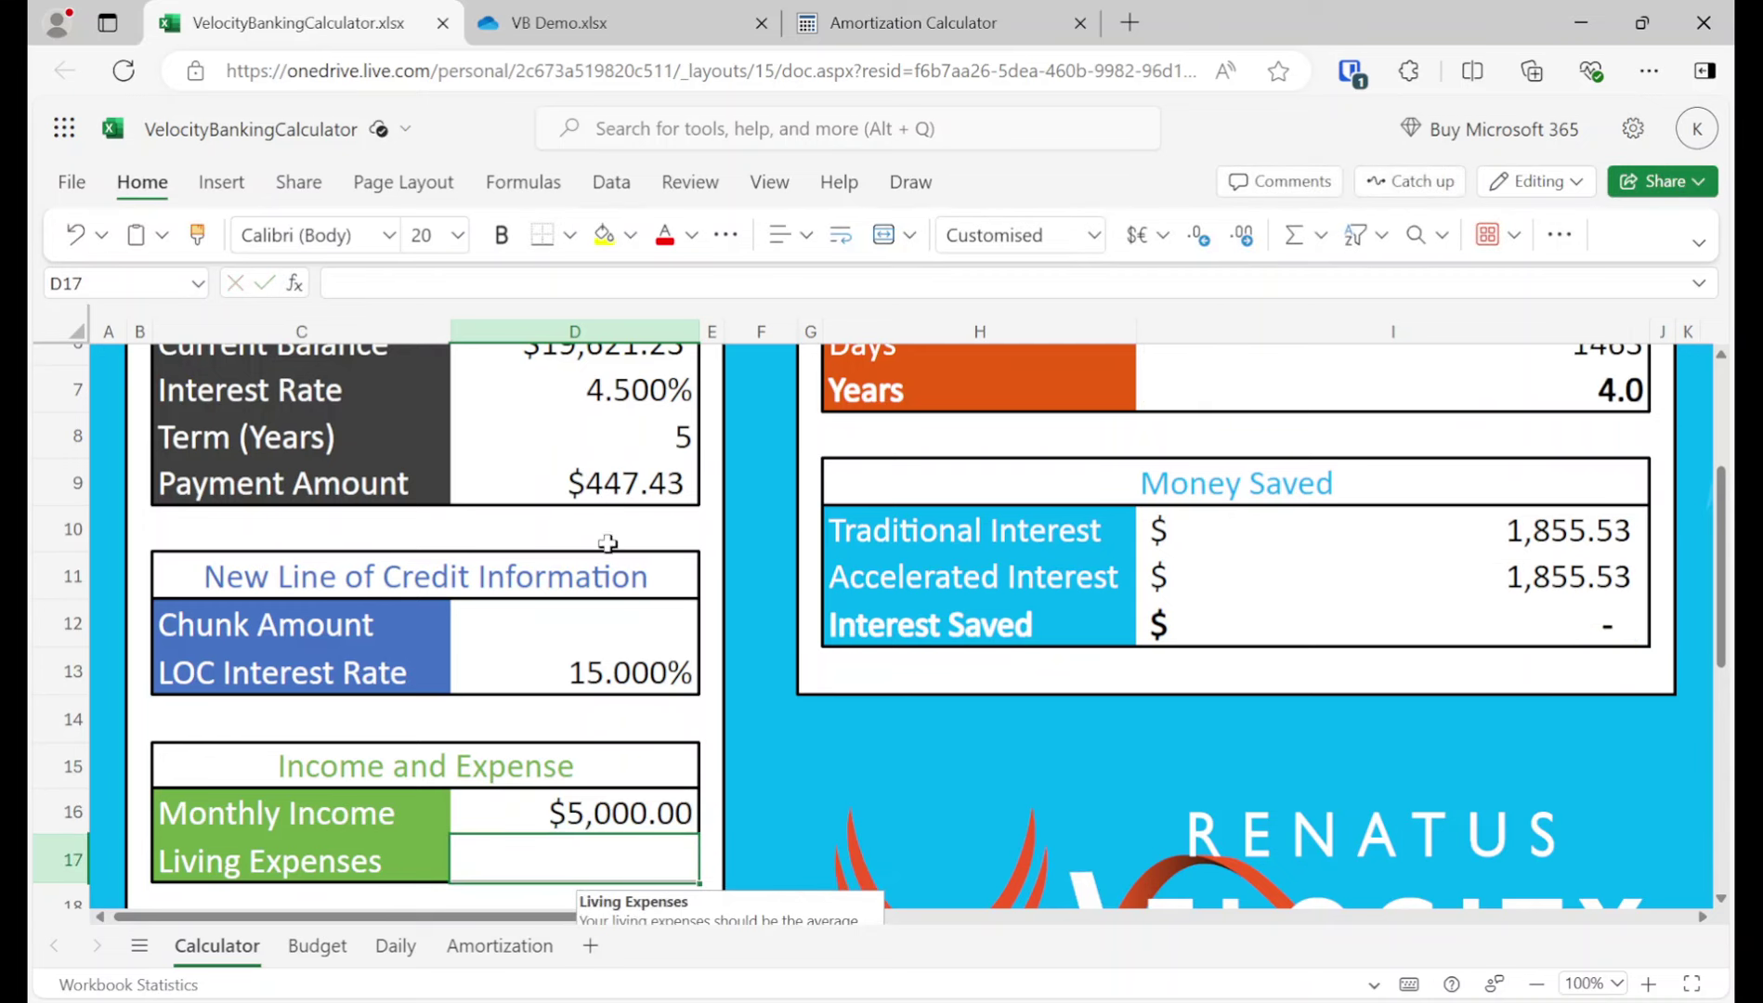
Step: Check VB Demo's mortgage and other expense amounts in C11:C12, undoing a trial paste
{"action": "scroll", "coordinate": [604, 548], "scroll_direction": "up", "scroll_amount": 3}
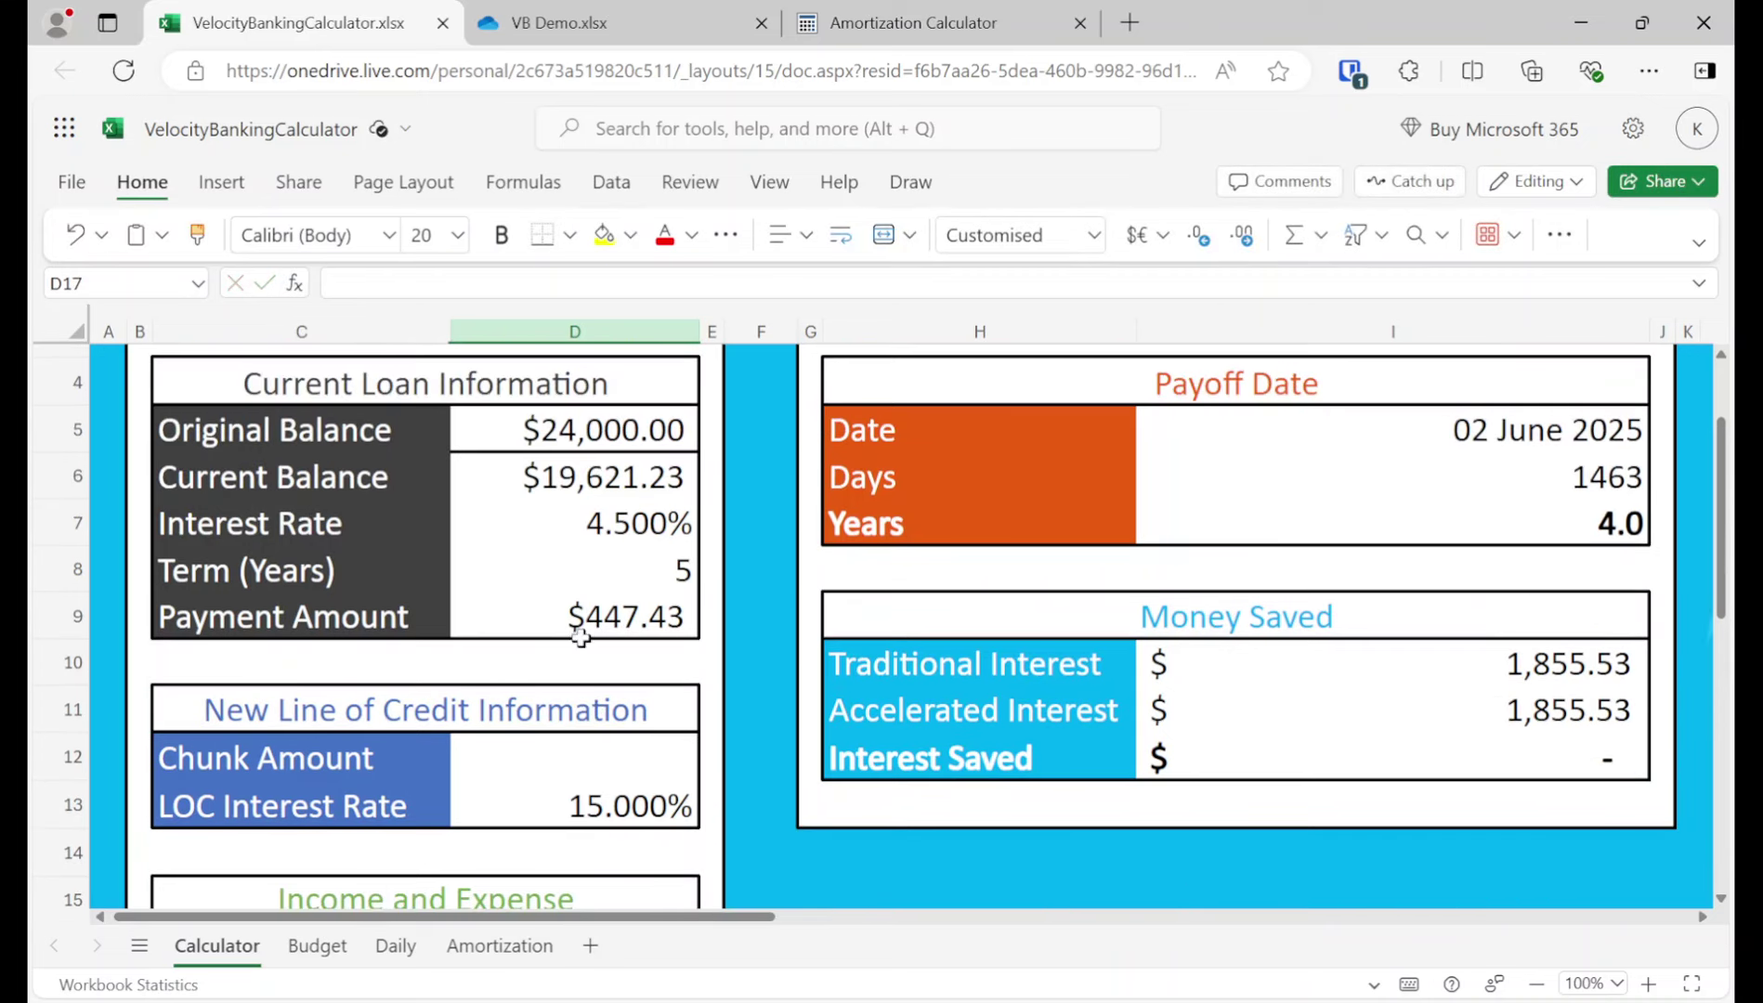
{"action": "left_click", "coordinate": [645, 21]}
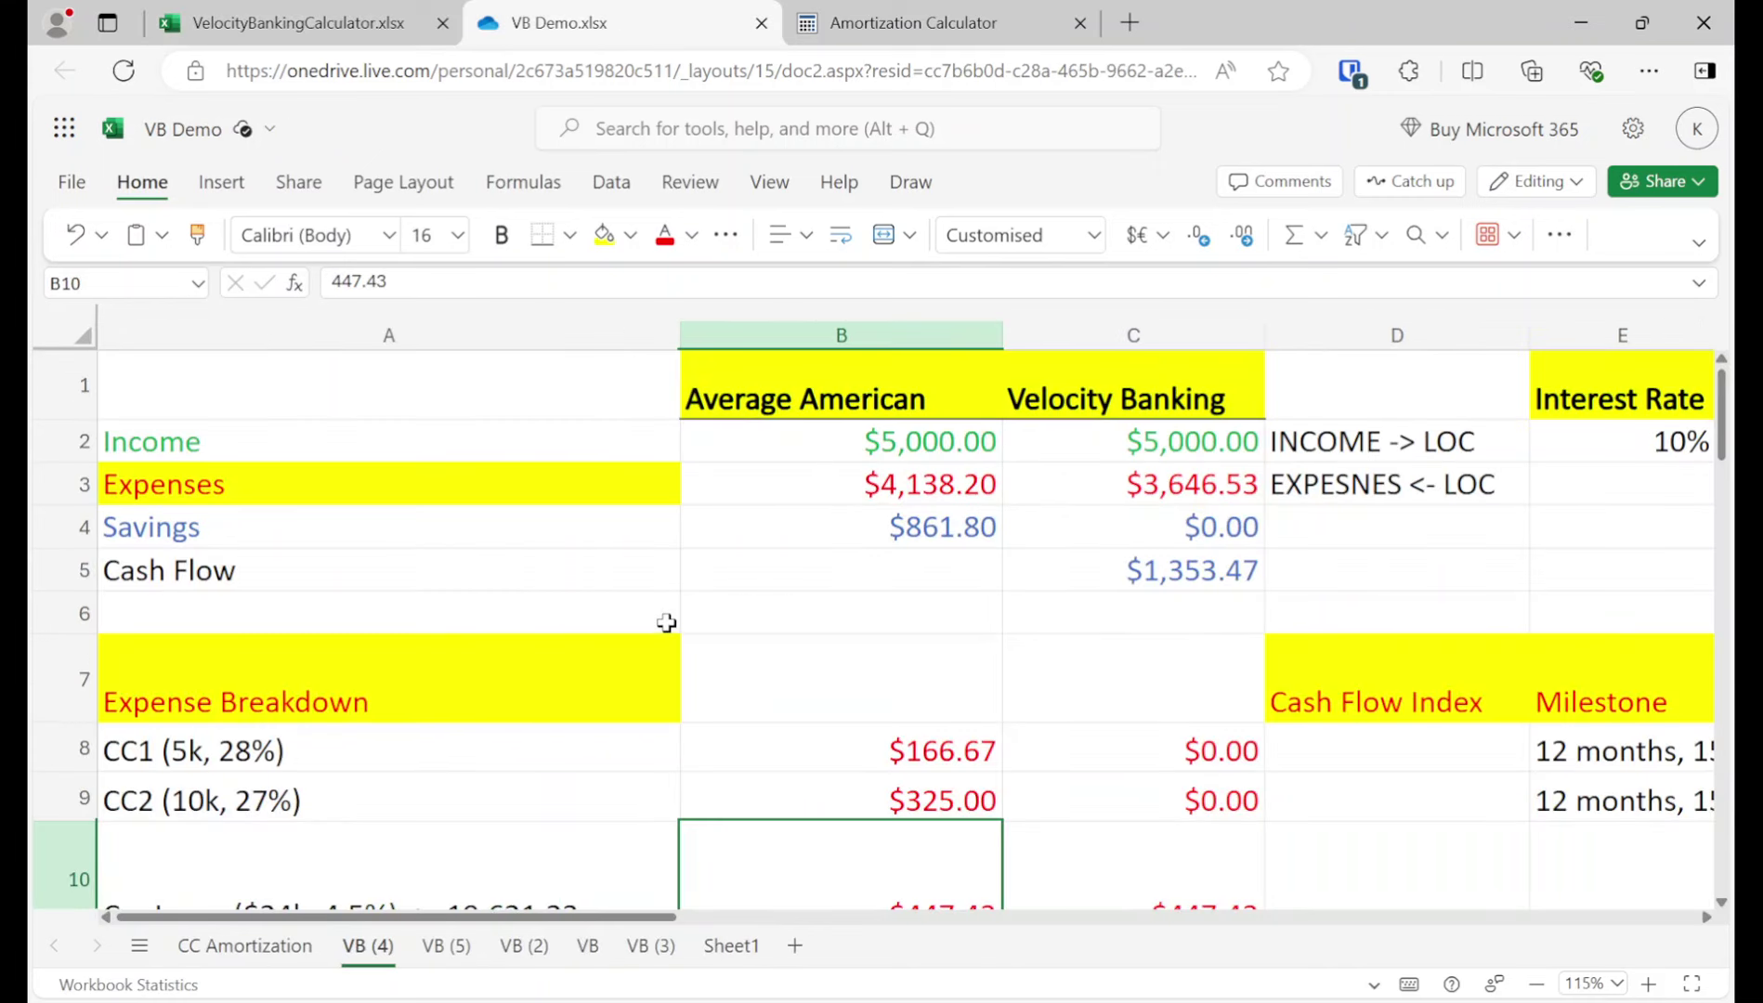
{"action": "scroll", "coordinate": [655, 627], "scroll_direction": "down", "scroll_amount": 2}
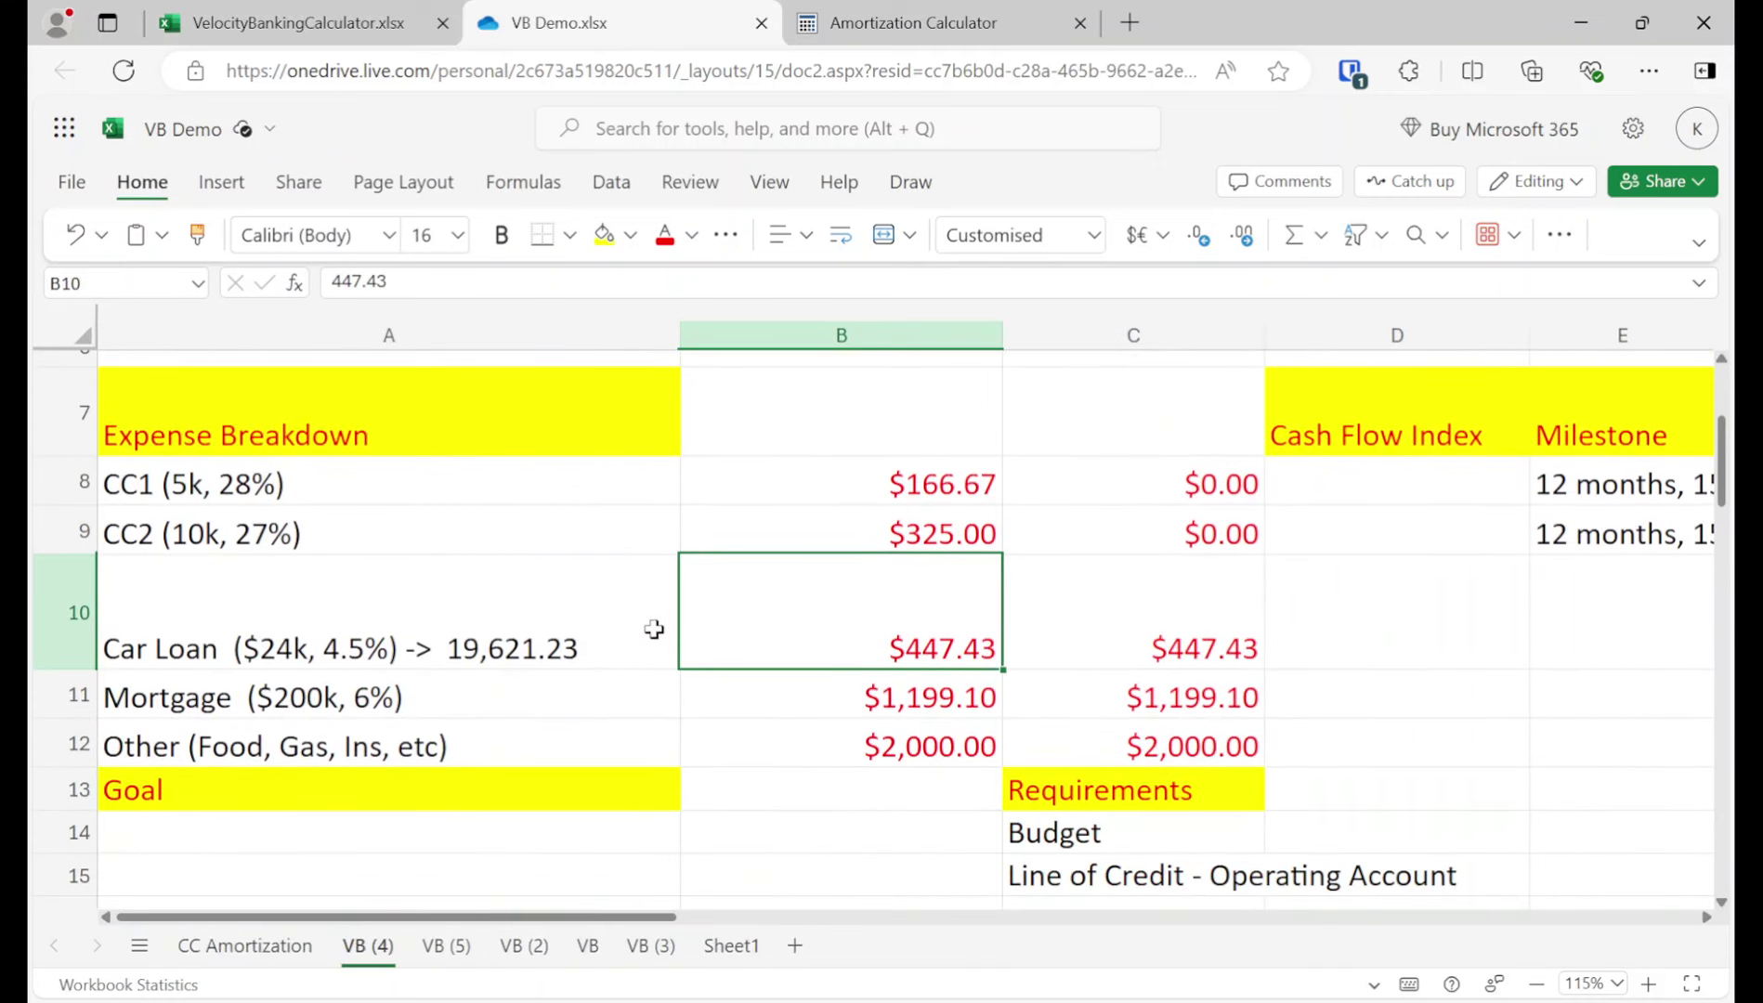
{"action": "left_click", "coordinate": [1161, 706]}
{"action": "left_click", "coordinate": [1164, 750]}
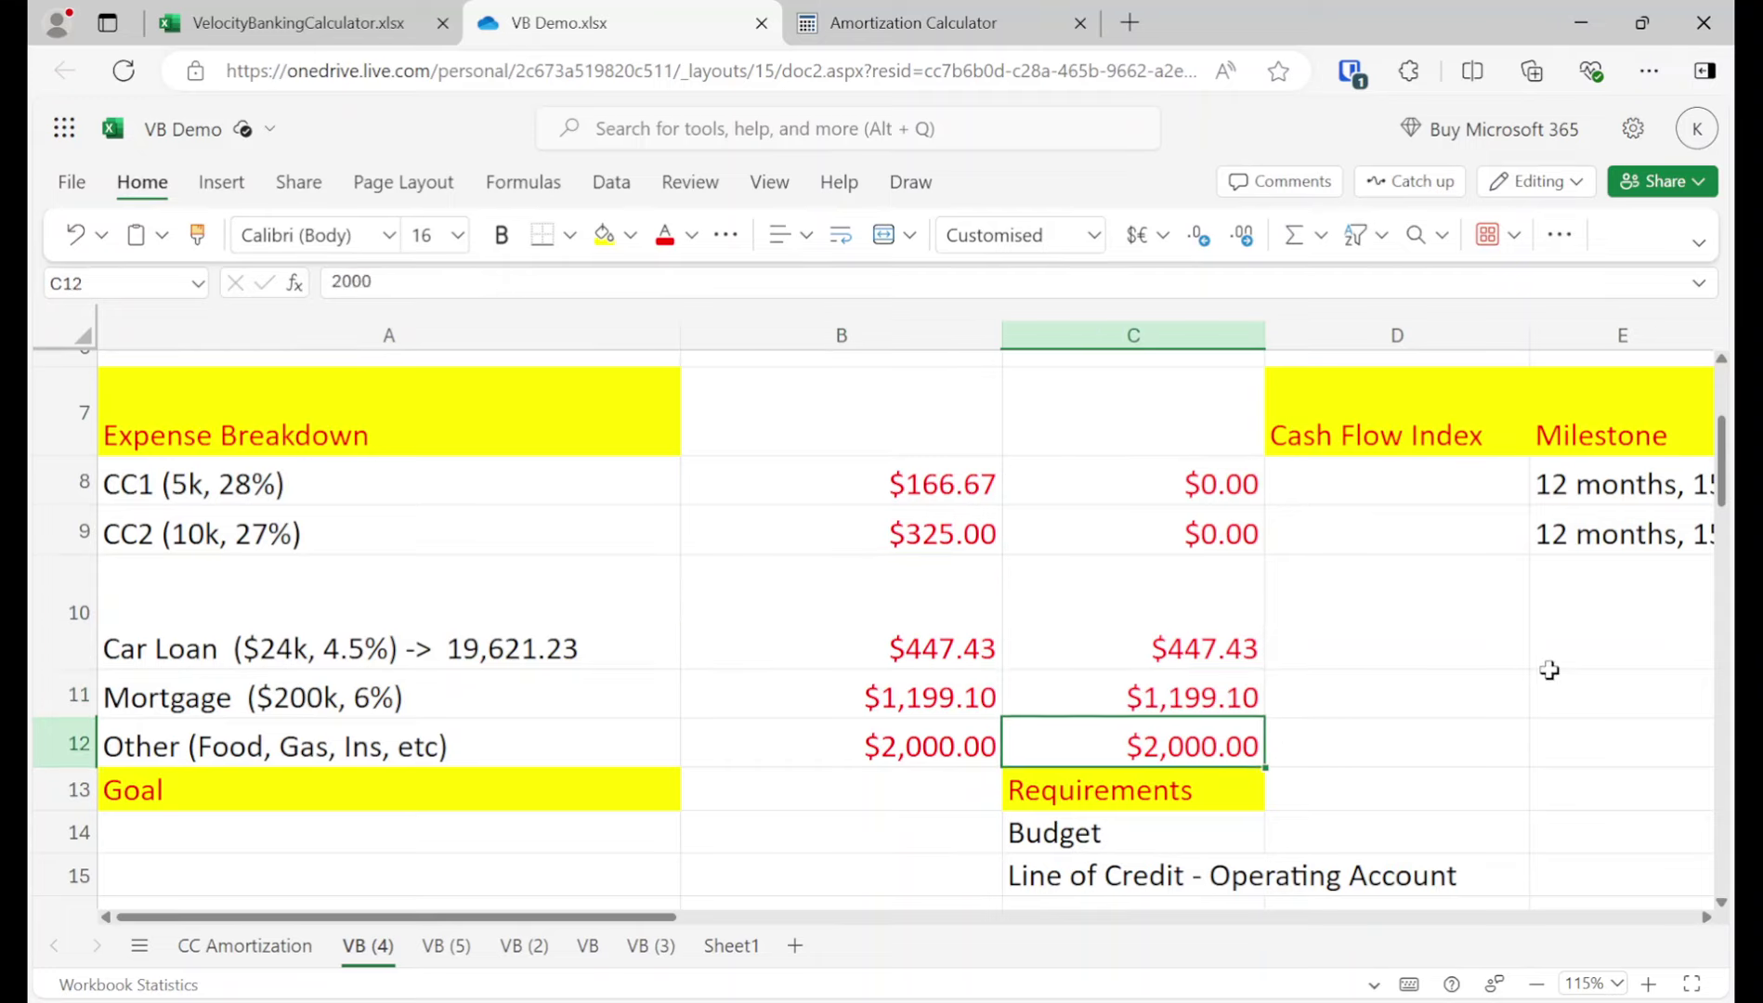
{"action": "key", "text": "shift+Up"}
{"action": "key", "text": "ctrl+c"}
{"action": "key", "text": "Right"}
{"action": "key", "text": "ctrl+v"}
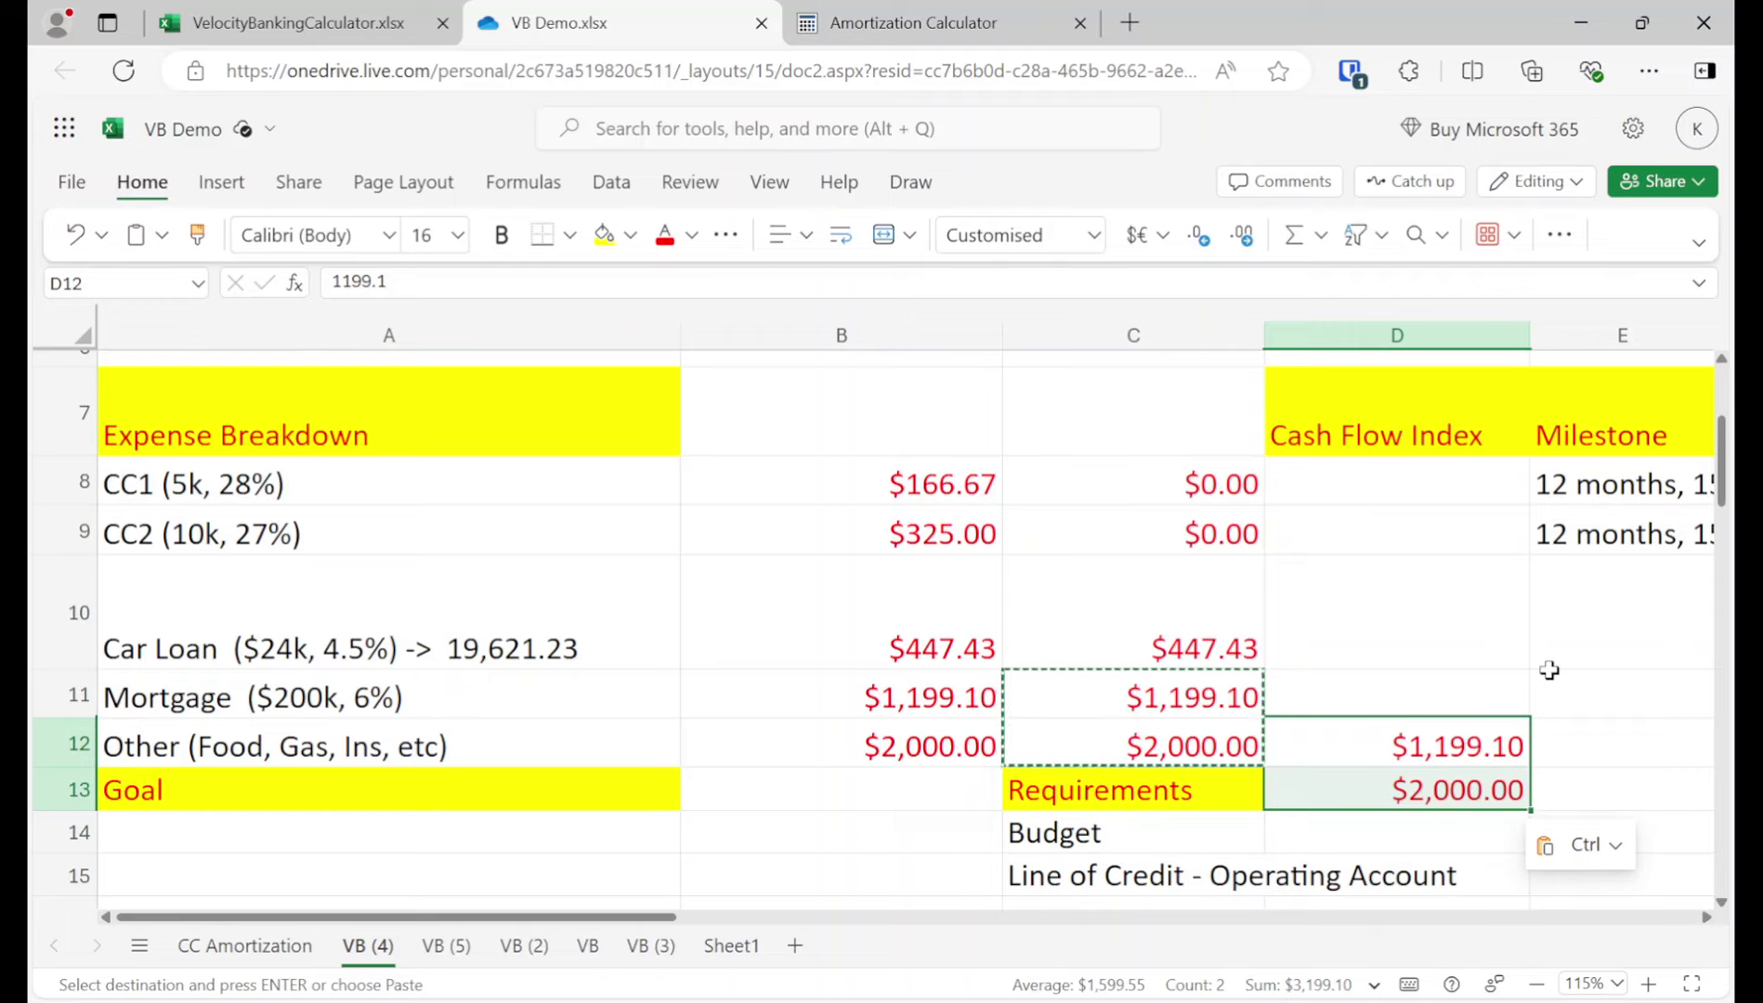
{"action": "key", "text": "ctrl+z"}
{"action": "key", "text": "Left"}
Step: Enter $2,199.10 as Living Expenses in the calculator
{"action": "key", "text": "ctrl+shift+Tab"}
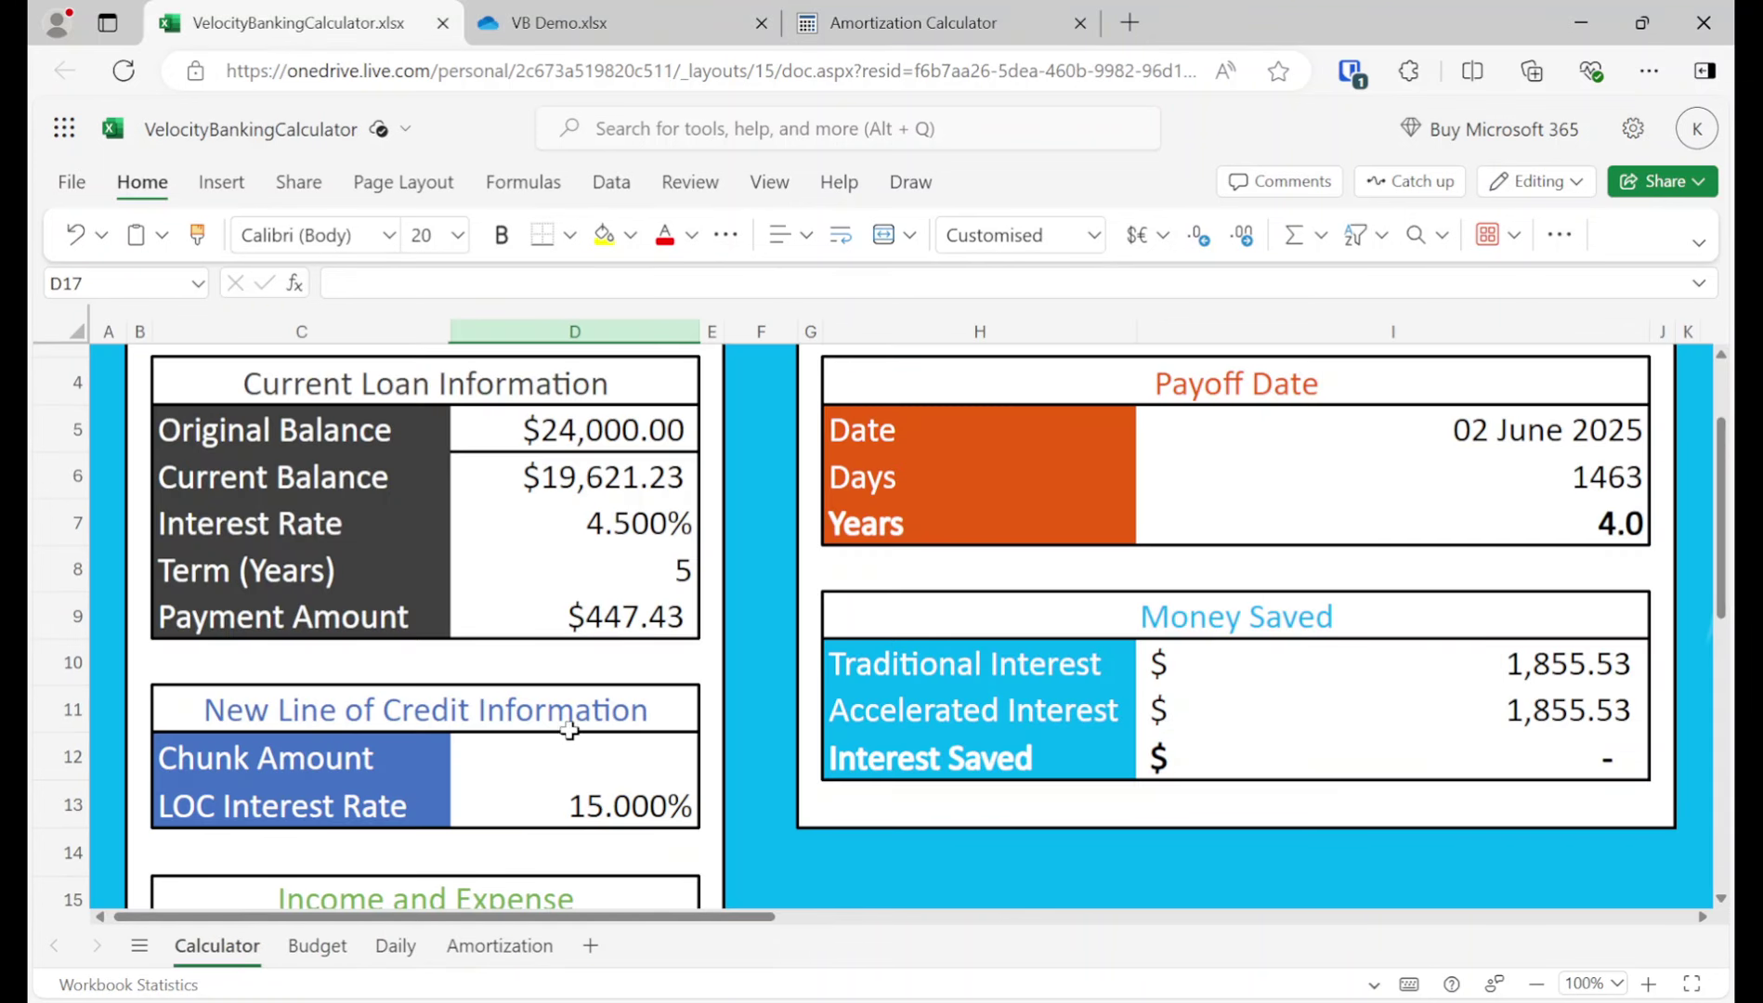
{"action": "scroll", "coordinate": [571, 730], "scroll_direction": "down", "scroll_amount": 3}
{"action": "type", "text": "2199.1"}
{"action": "key", "text": "Return"}
{"action": "key", "text": "Up"}
{"action": "key", "text": "Up"}
{"action": "key", "text": "Up"}
{"action": "key", "text": "Up"}
{"action": "key", "text": "Up"}
{"action": "key", "text": "Up"}
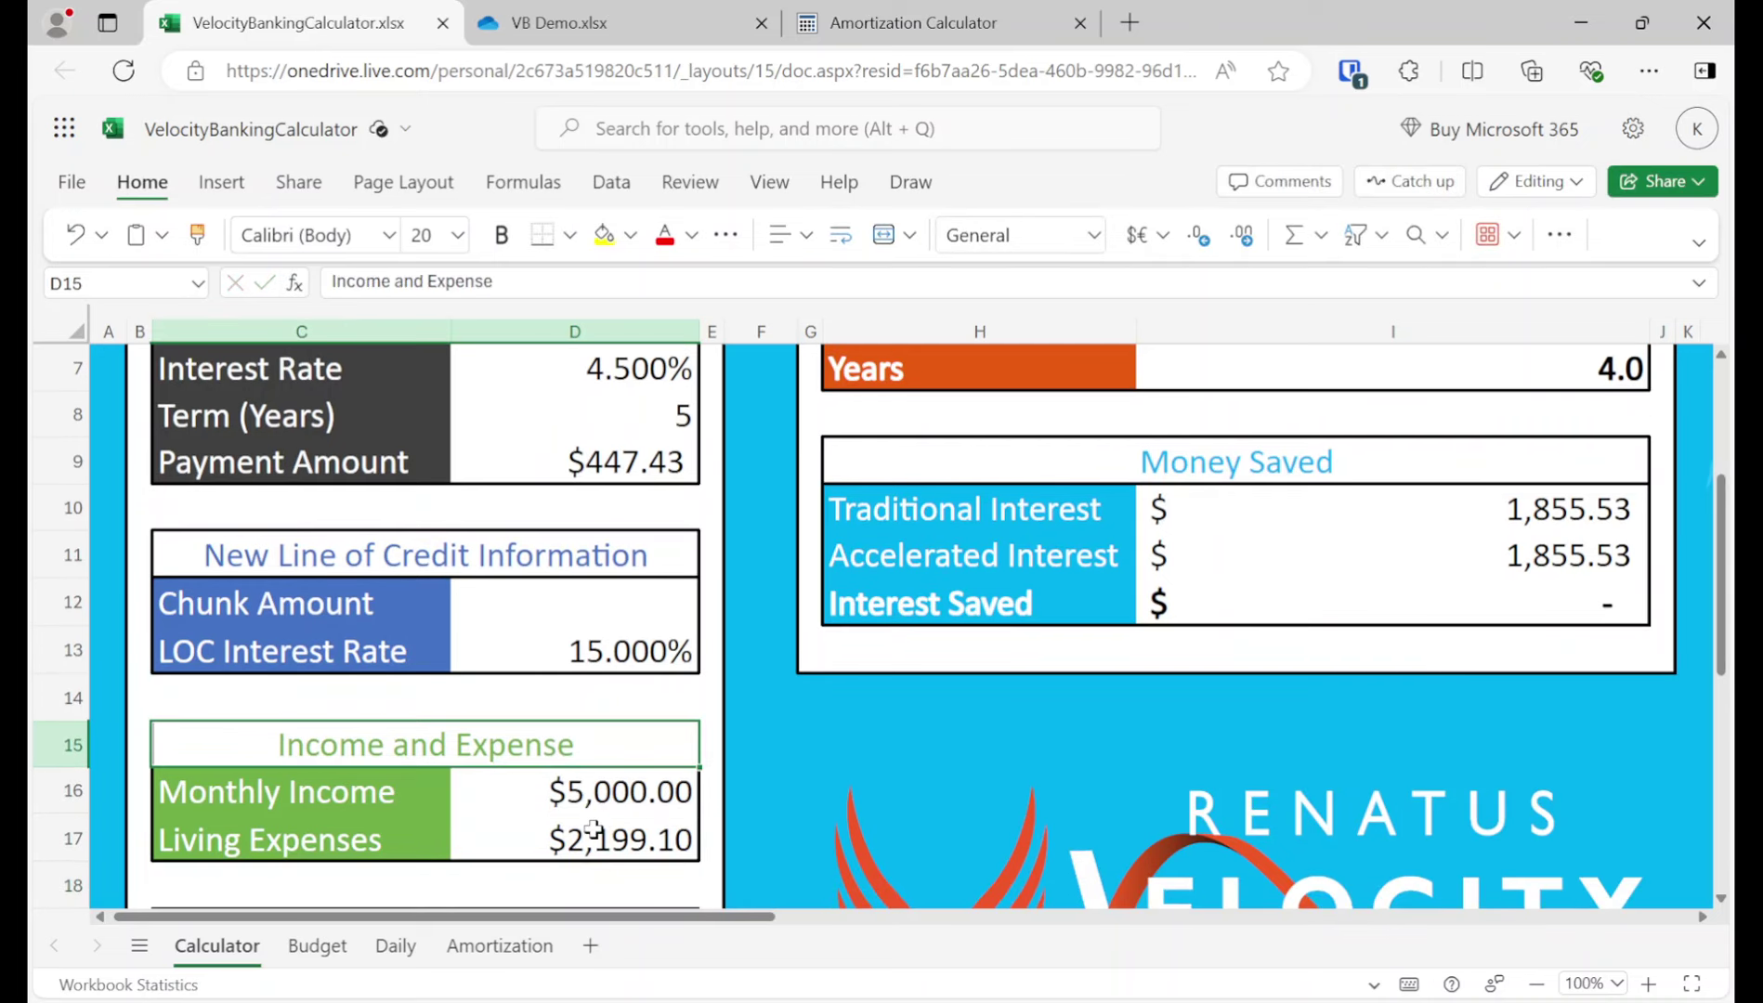
Step: Set the Chunk Amount to $5,000.00 and review the chunk and LOC rate cells
{"action": "scroll", "coordinate": [492, 748], "scroll_direction": "up", "scroll_amount": 3}
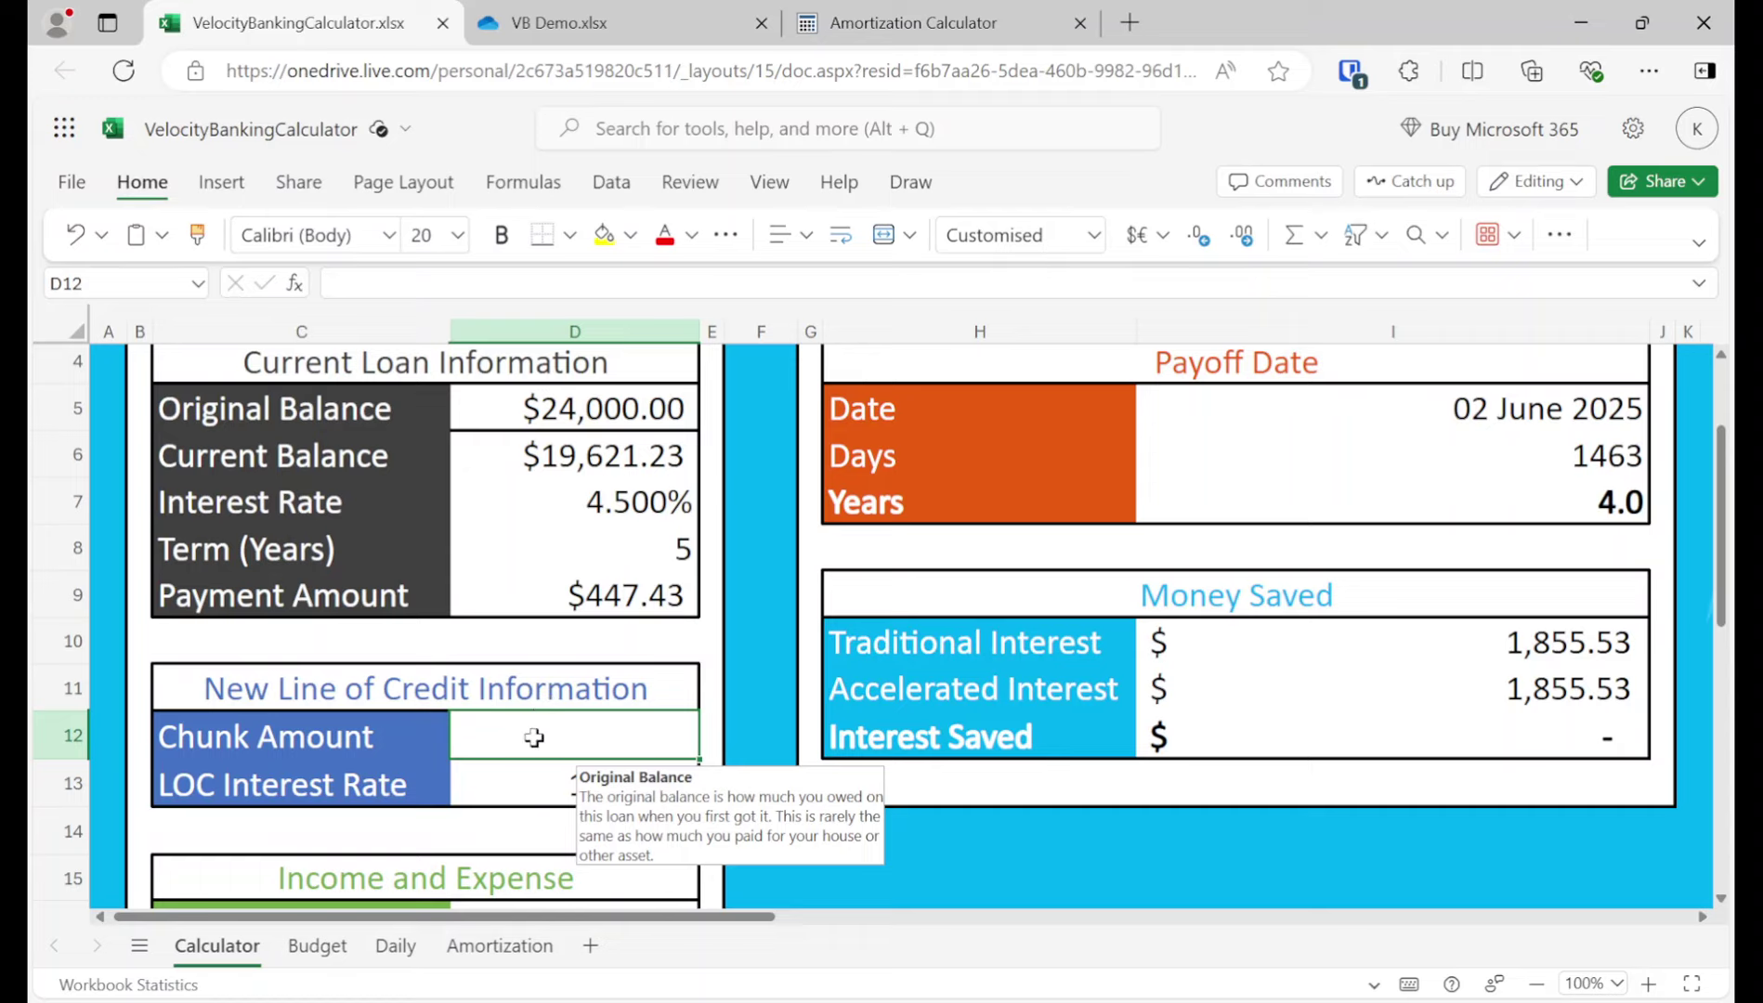
{"action": "type", "text": "5000"}
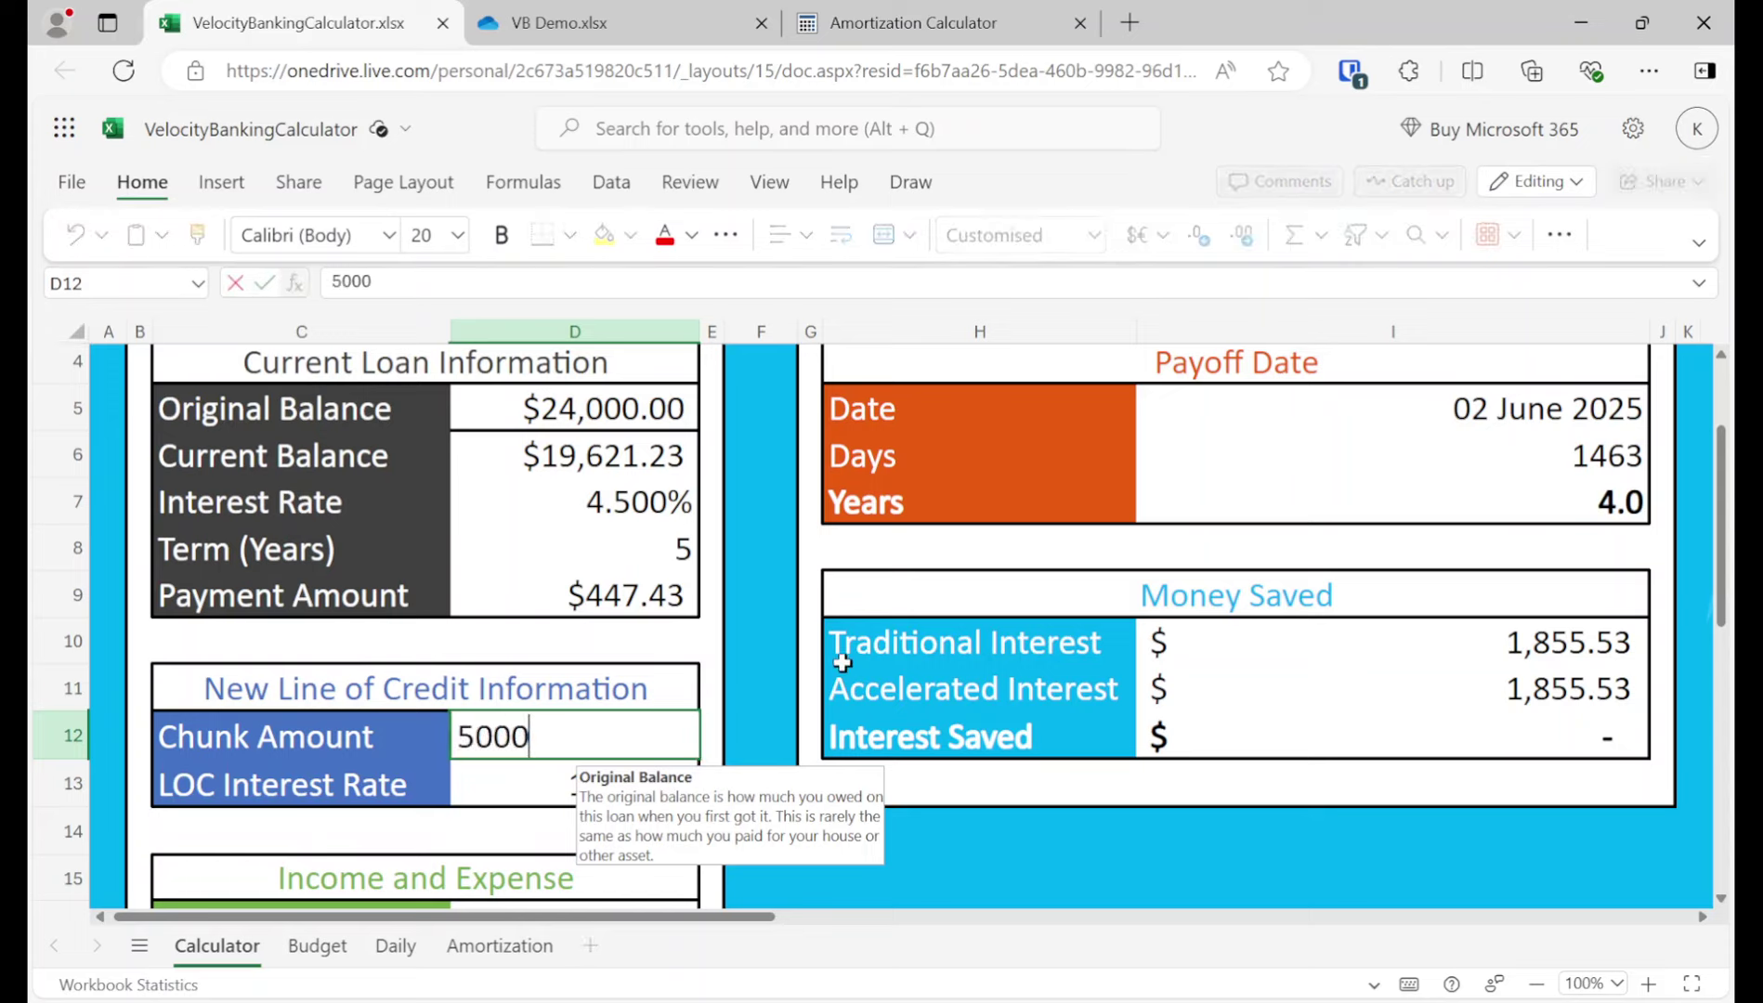
{"action": "key", "text": "Return"}
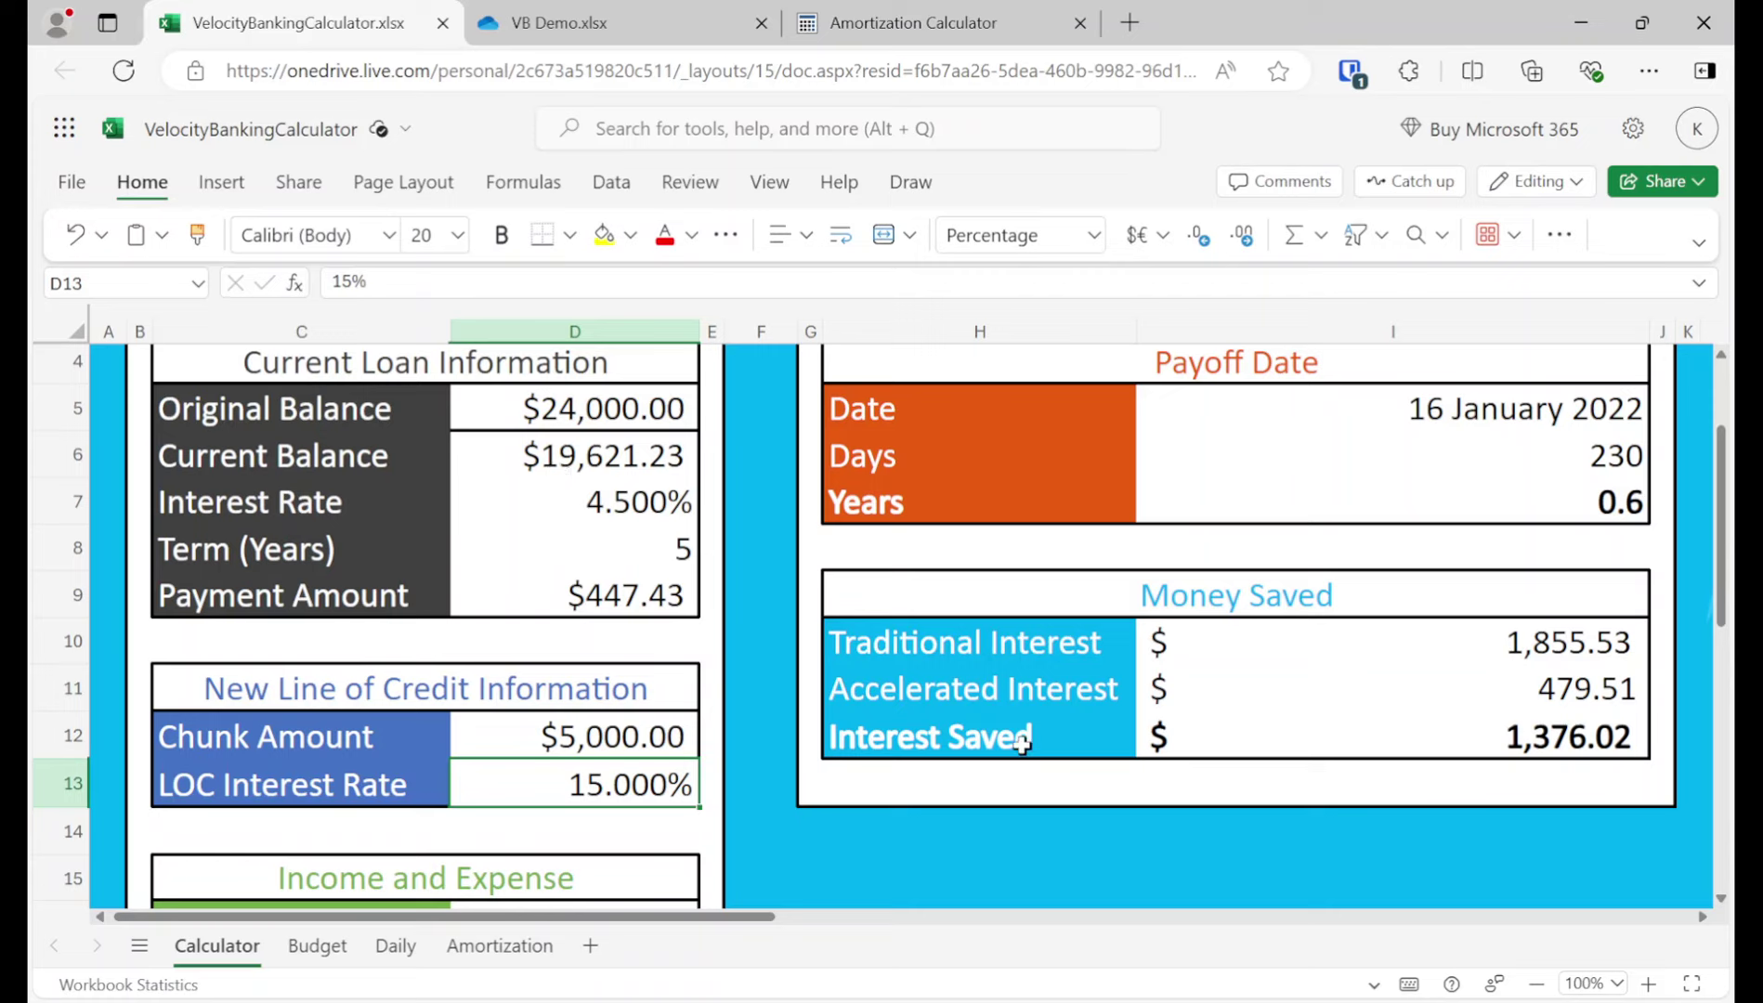
{"action": "left_click", "coordinate": [620, 744]}
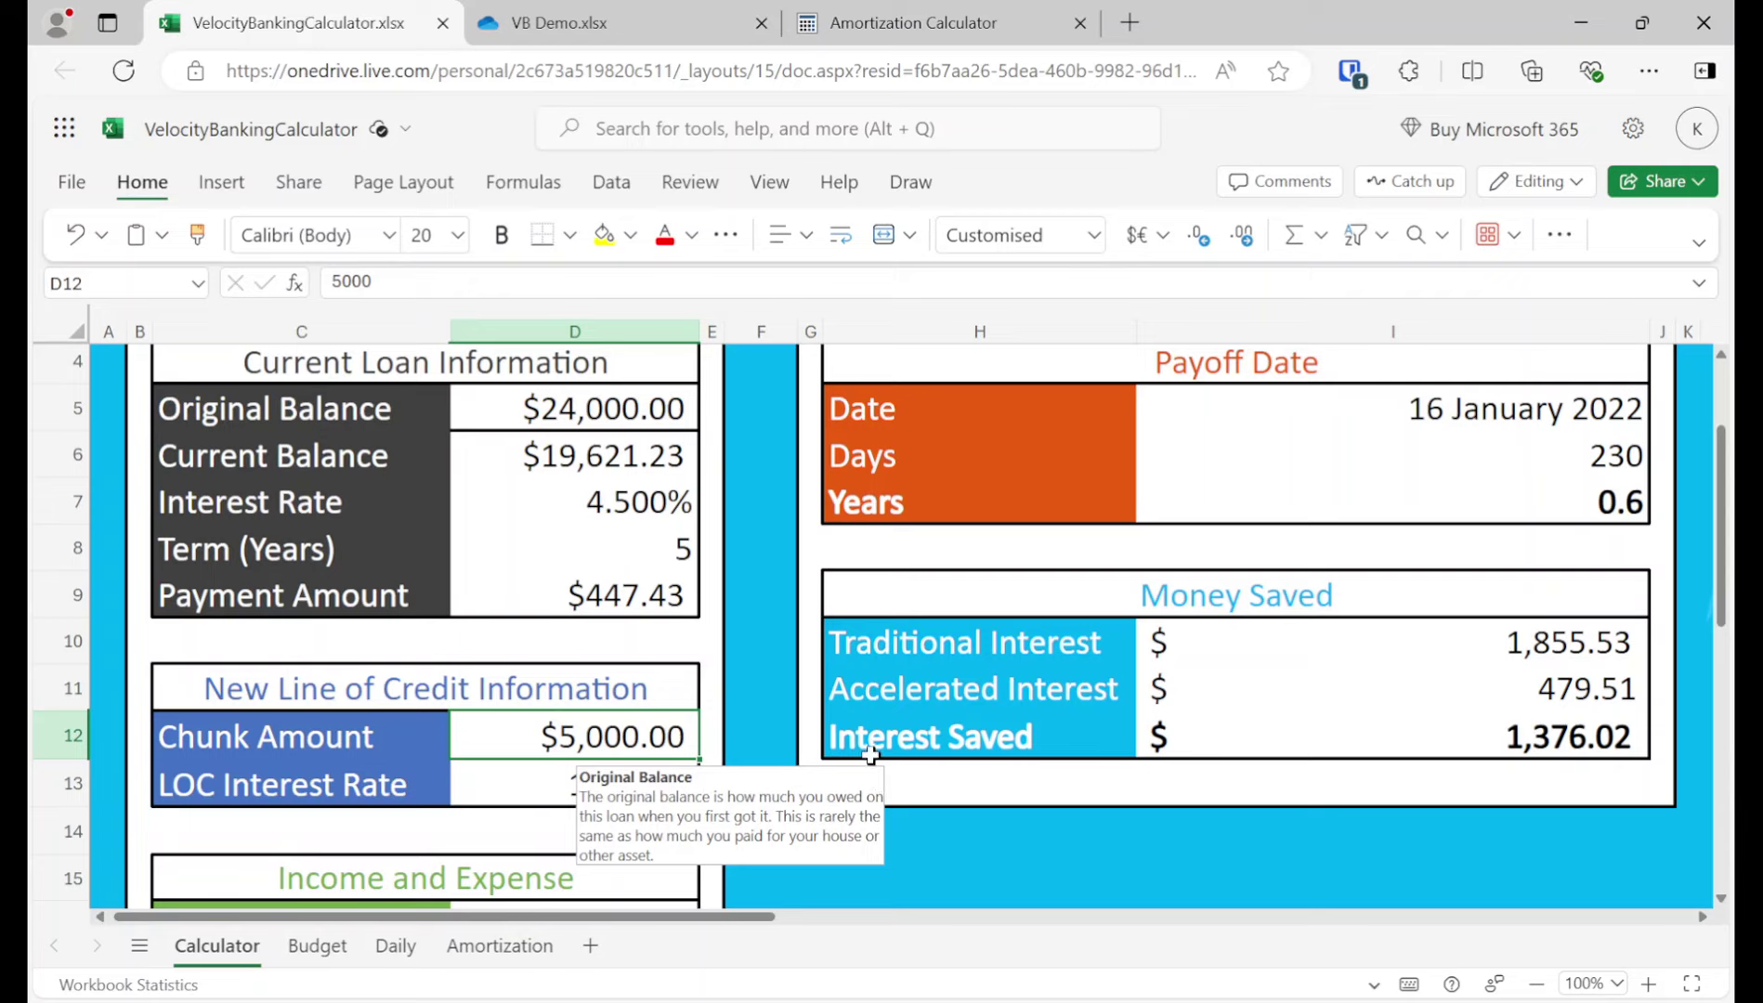
{"action": "left_click", "coordinate": [520, 785]}
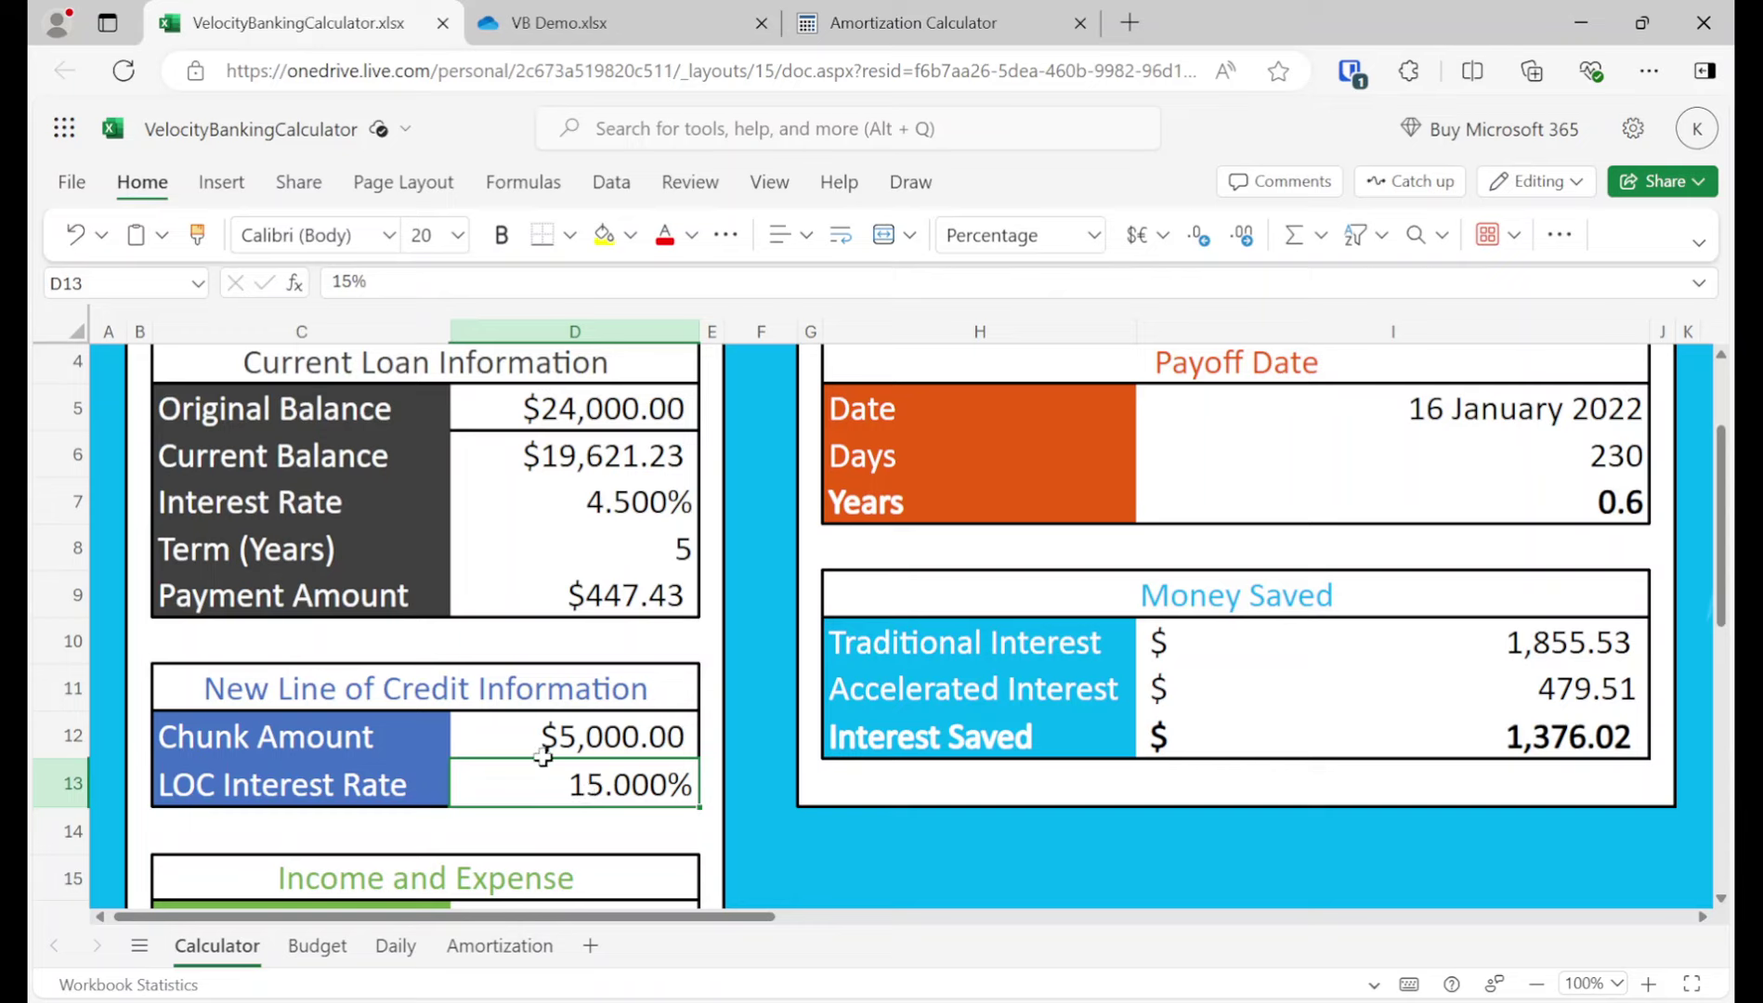
{"action": "left_click", "coordinate": [542, 753]}
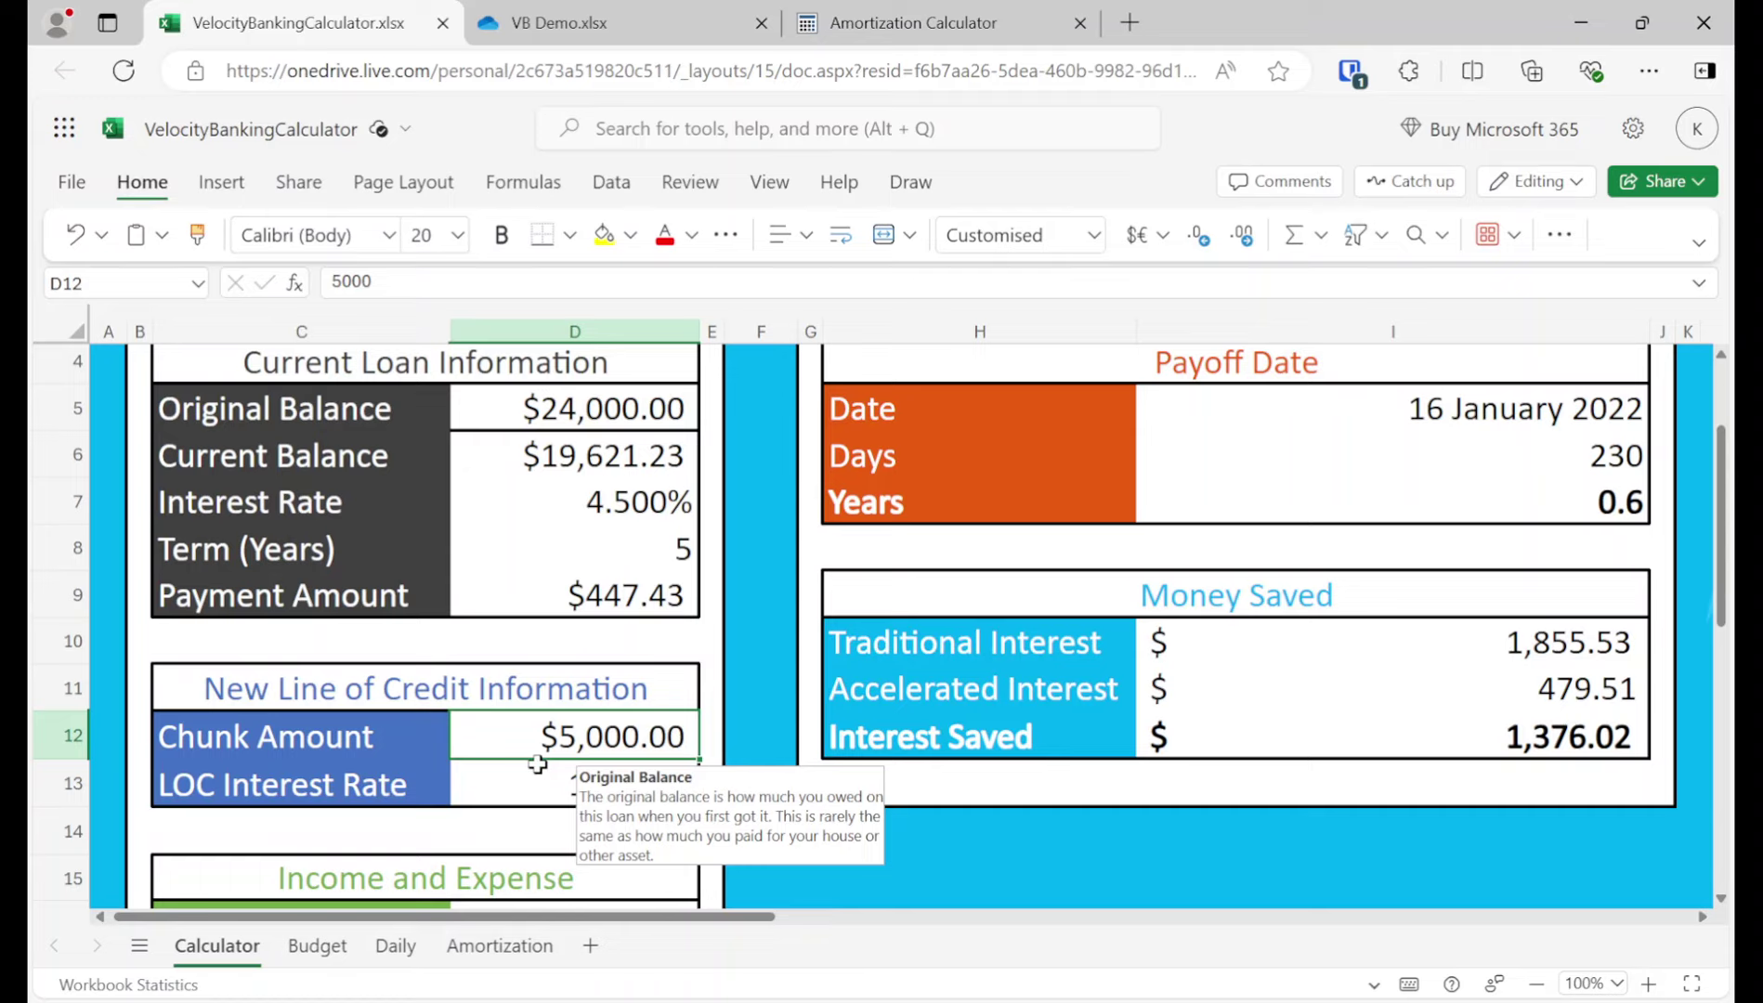
Step: Trial a $10,000 chunk and the full 19,621.23 balance as chunk, reverting each to $5,000
{"action": "type", "text": "10000"}
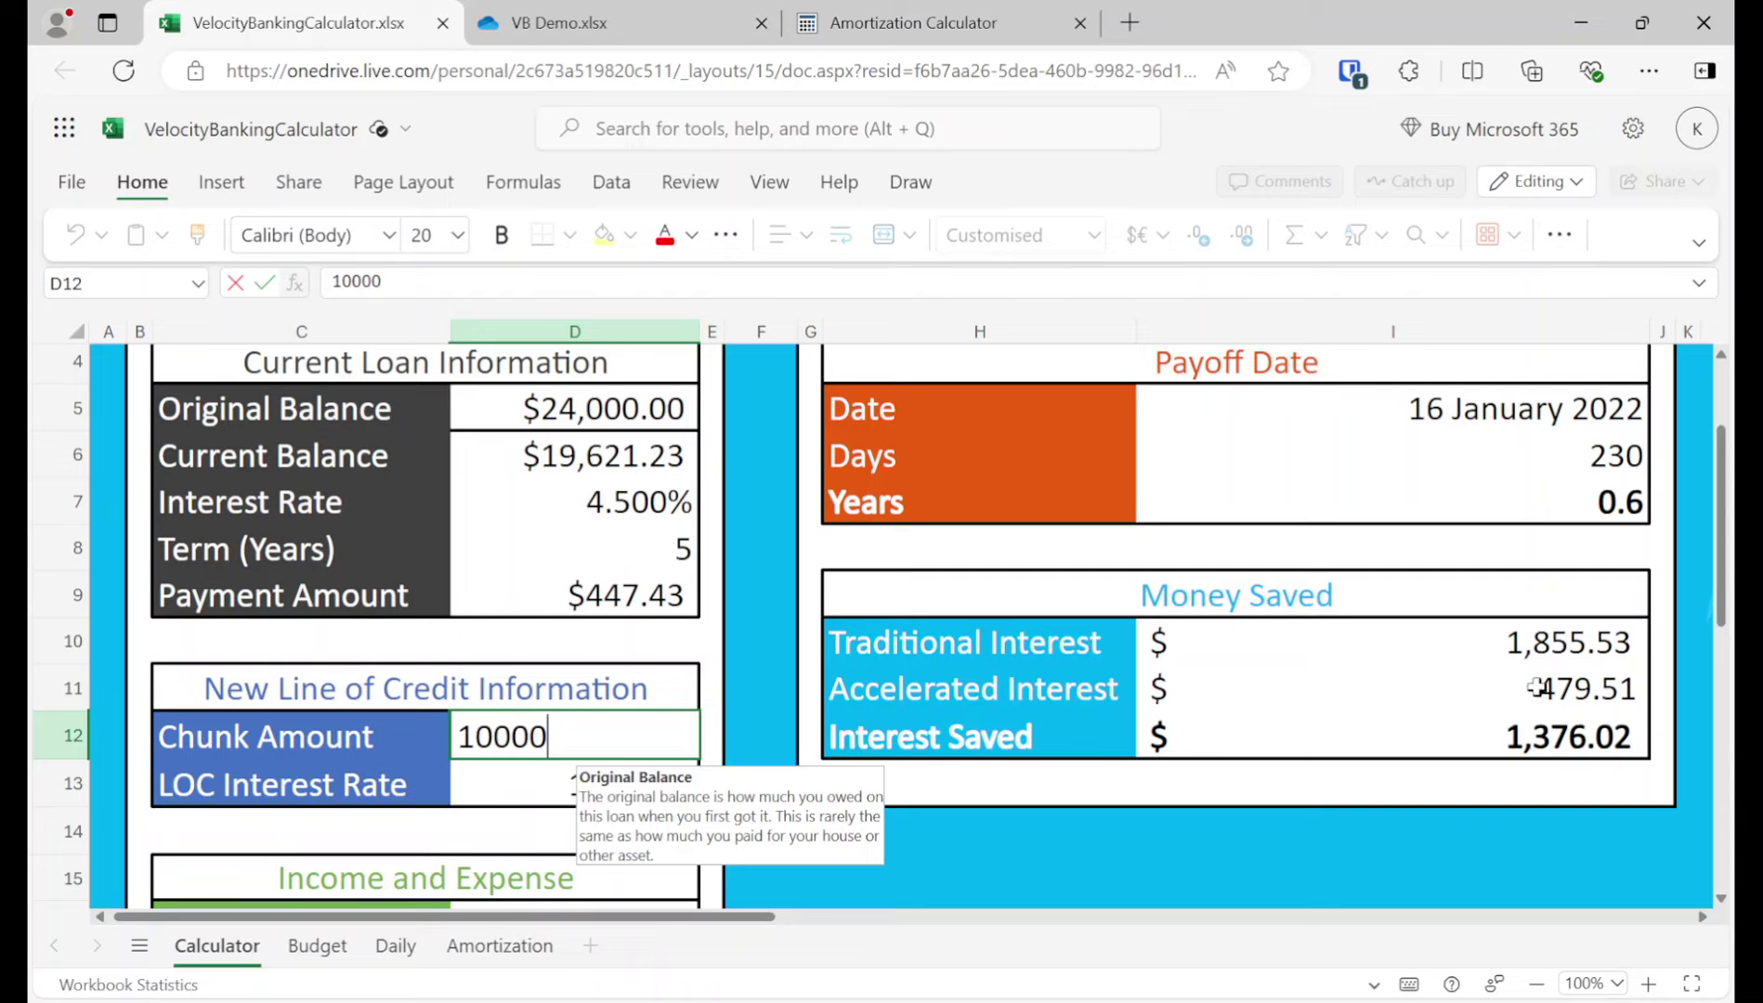
{"action": "key", "text": "Return"}
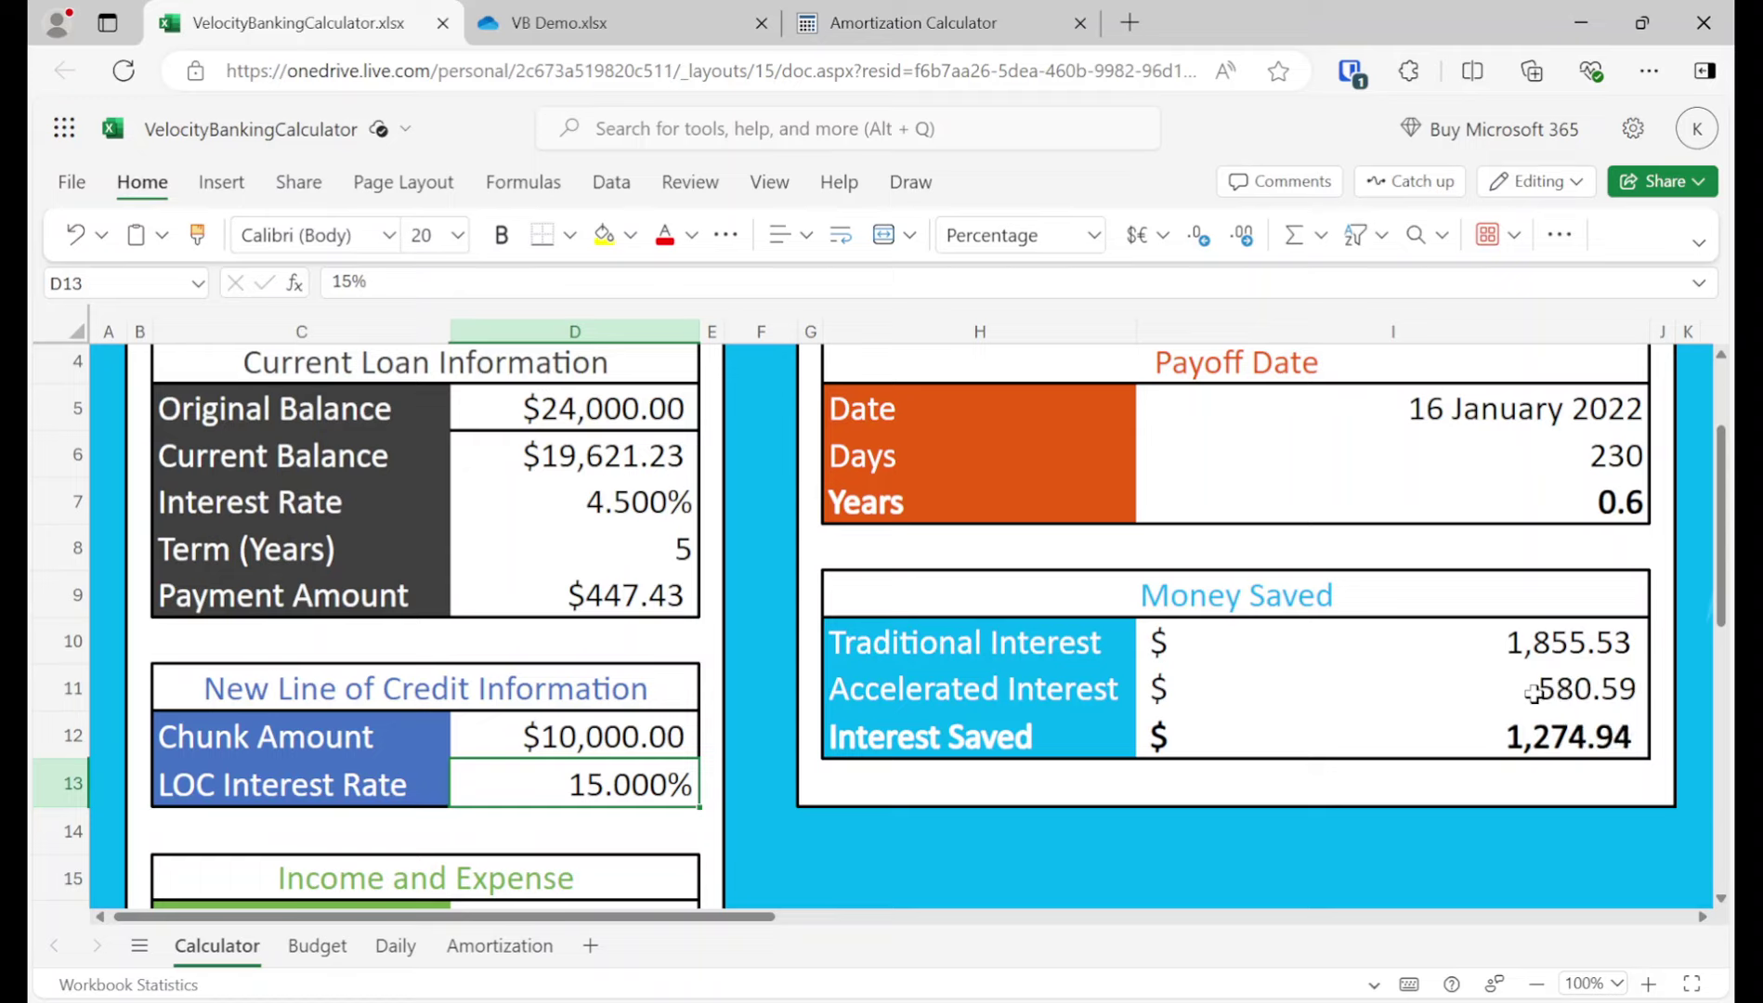
{"action": "key", "text": "ctrl+z"}
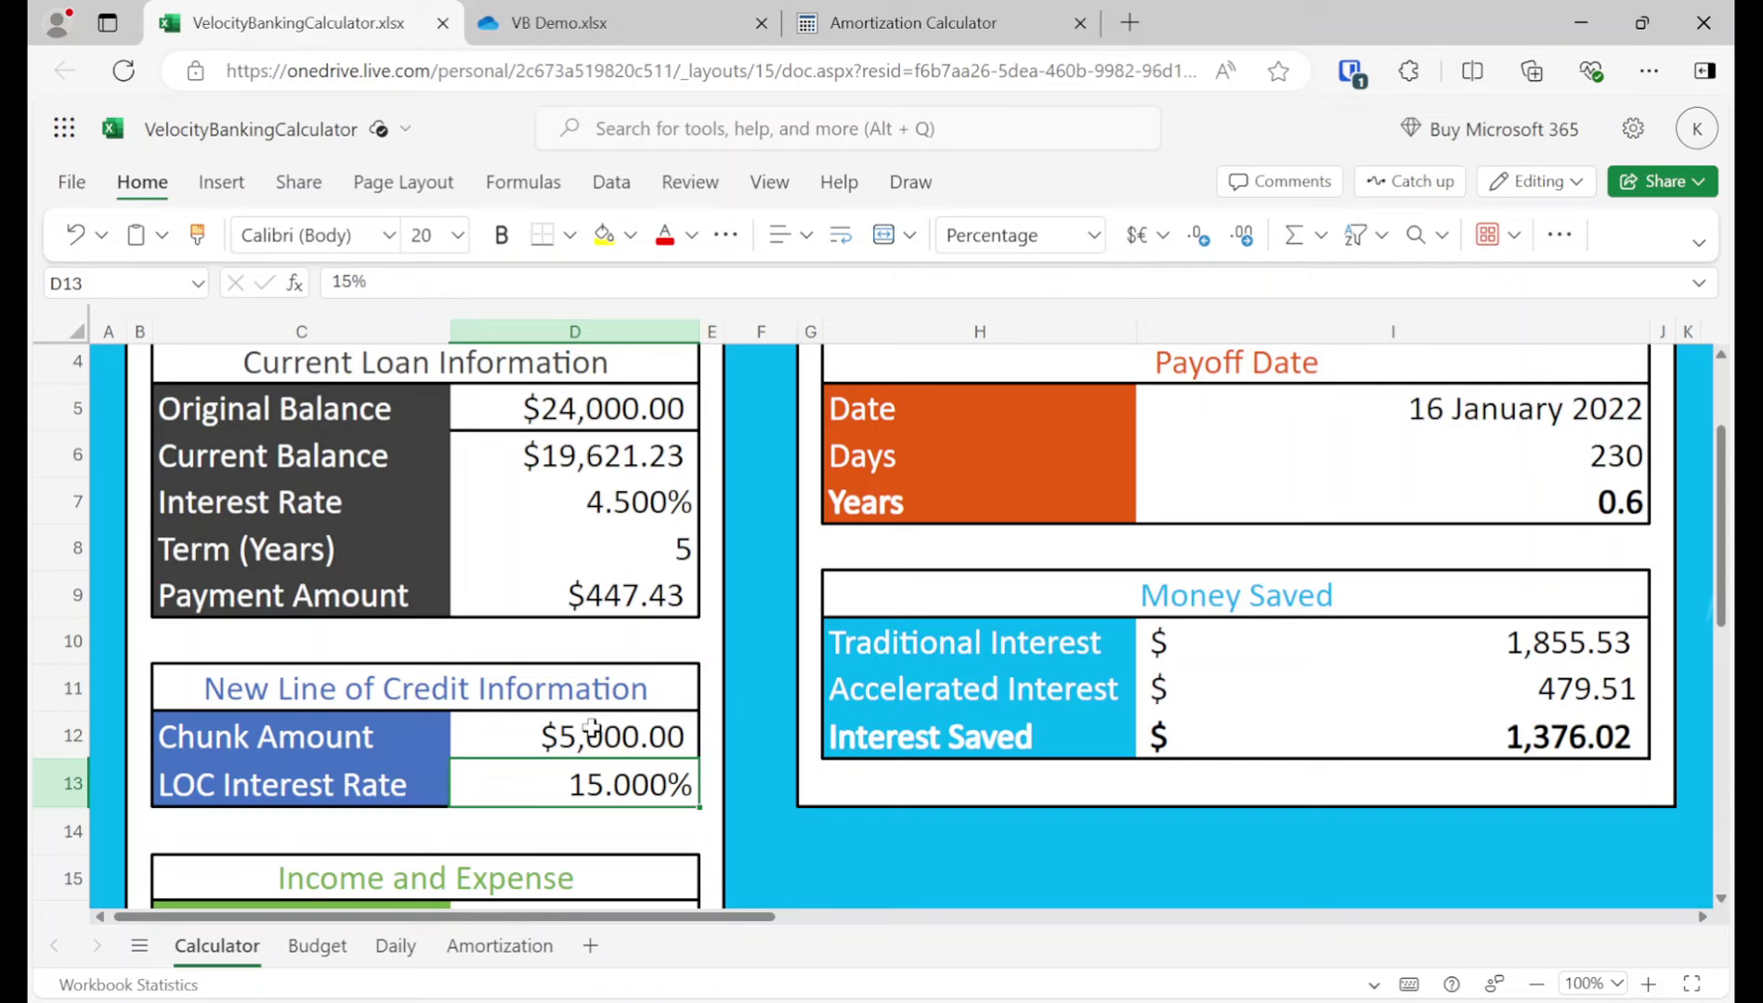
{"action": "left_click", "coordinate": [621, 469]}
{"action": "key", "text": "ctrl+c"}
{"action": "left_click", "coordinate": [568, 734]}
{"action": "key", "text": "ctrl+v"}
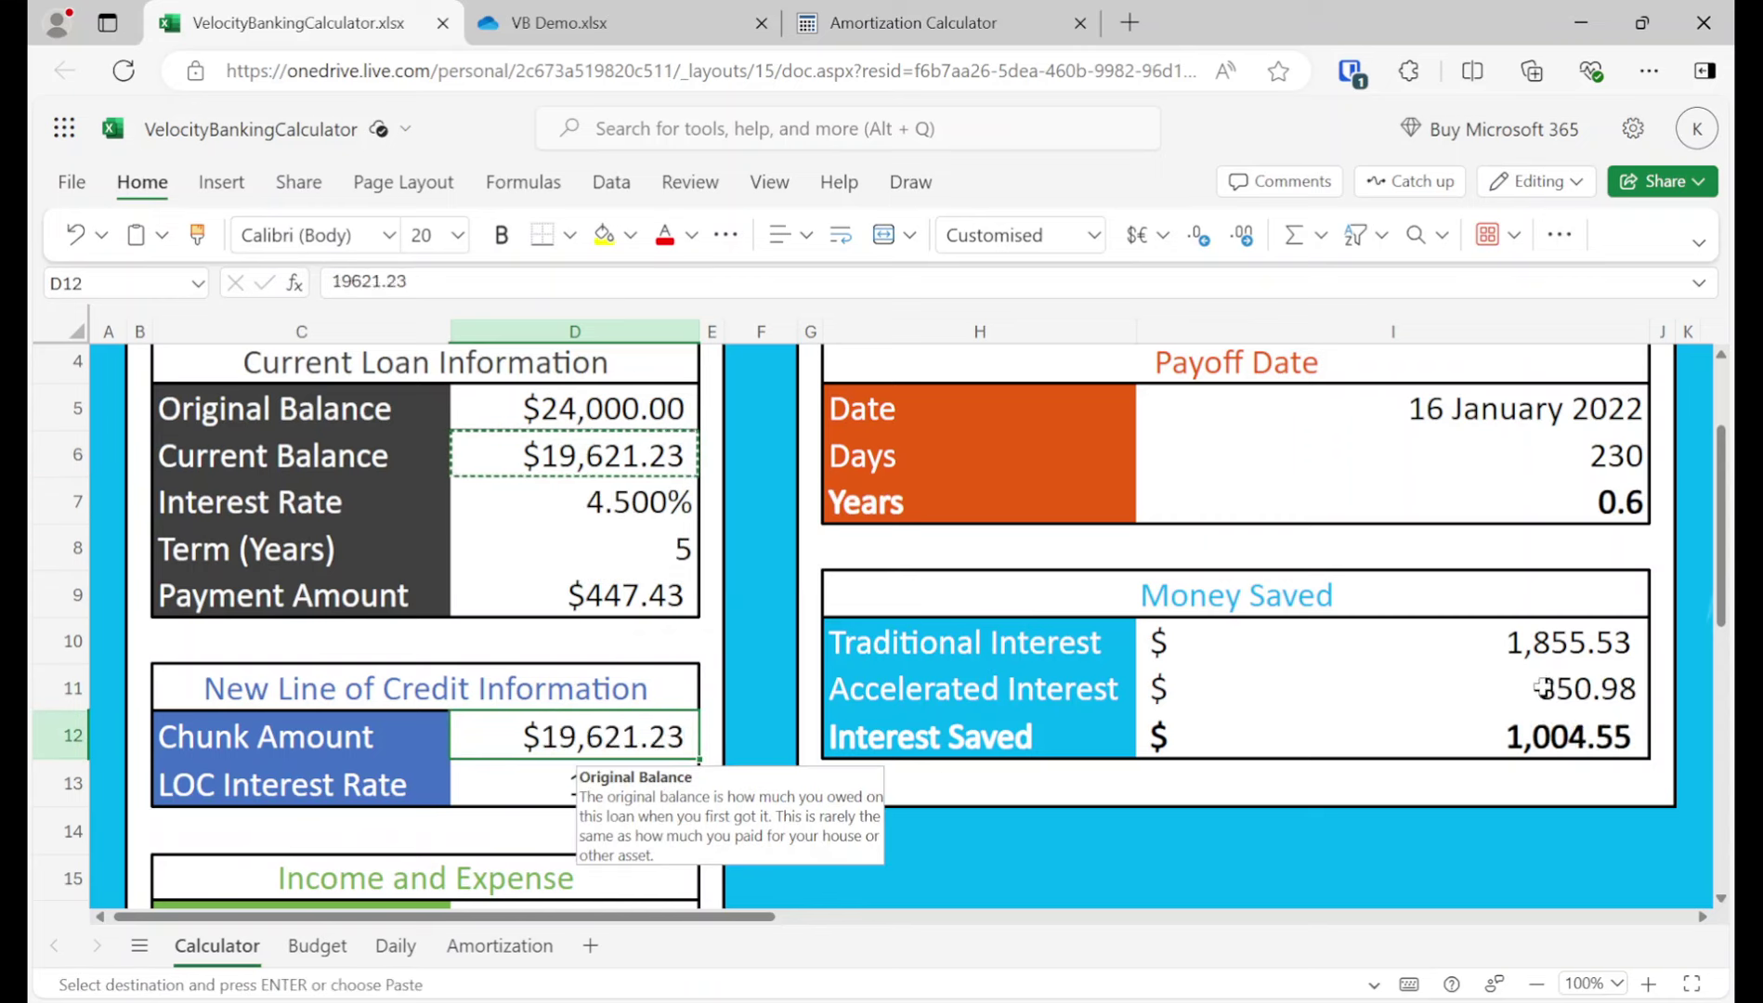
{"action": "key", "text": "ctrl+z"}
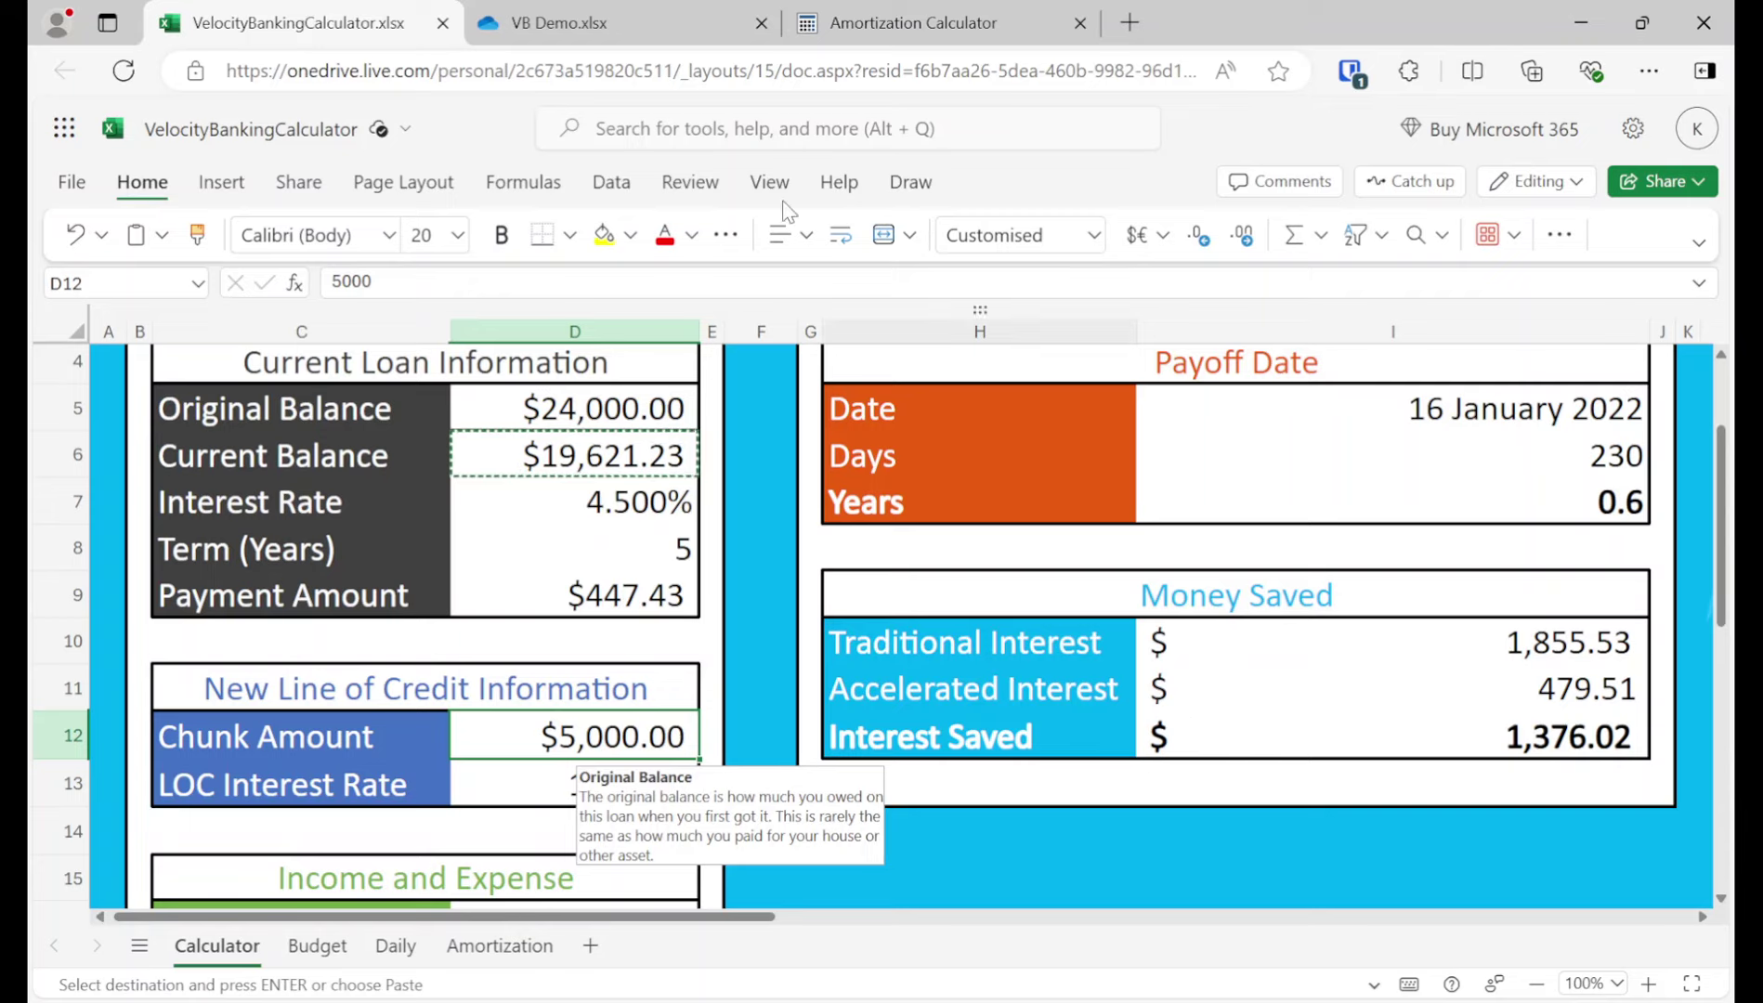
Step: Work out the car loan milestone in E10 with a formula giving 19.2 months
{"action": "left_click", "coordinate": [605, 11]}
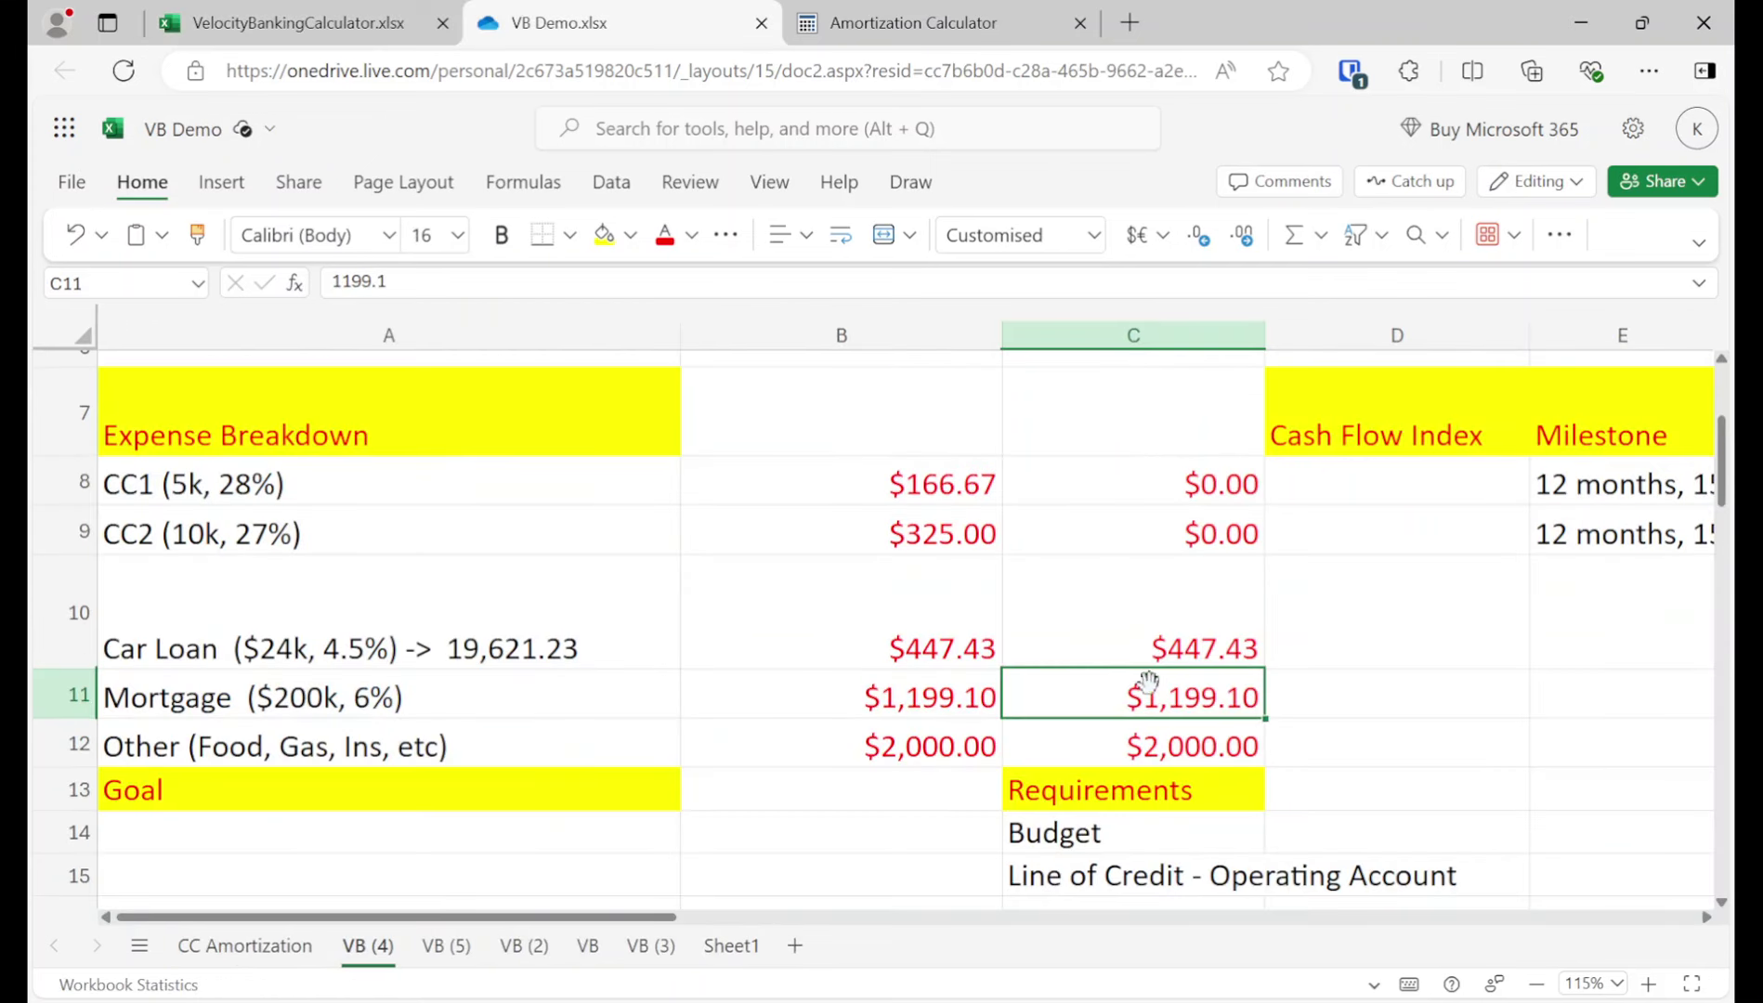
{"action": "left_click", "coordinate": [1624, 651]}
{"action": "scroll", "coordinate": [1434, 647], "scroll_direction": "right", "scroll_amount": 3}
{"action": "type", "text": "=12+.6/12"}
{"action": "key", "text": "Return"}
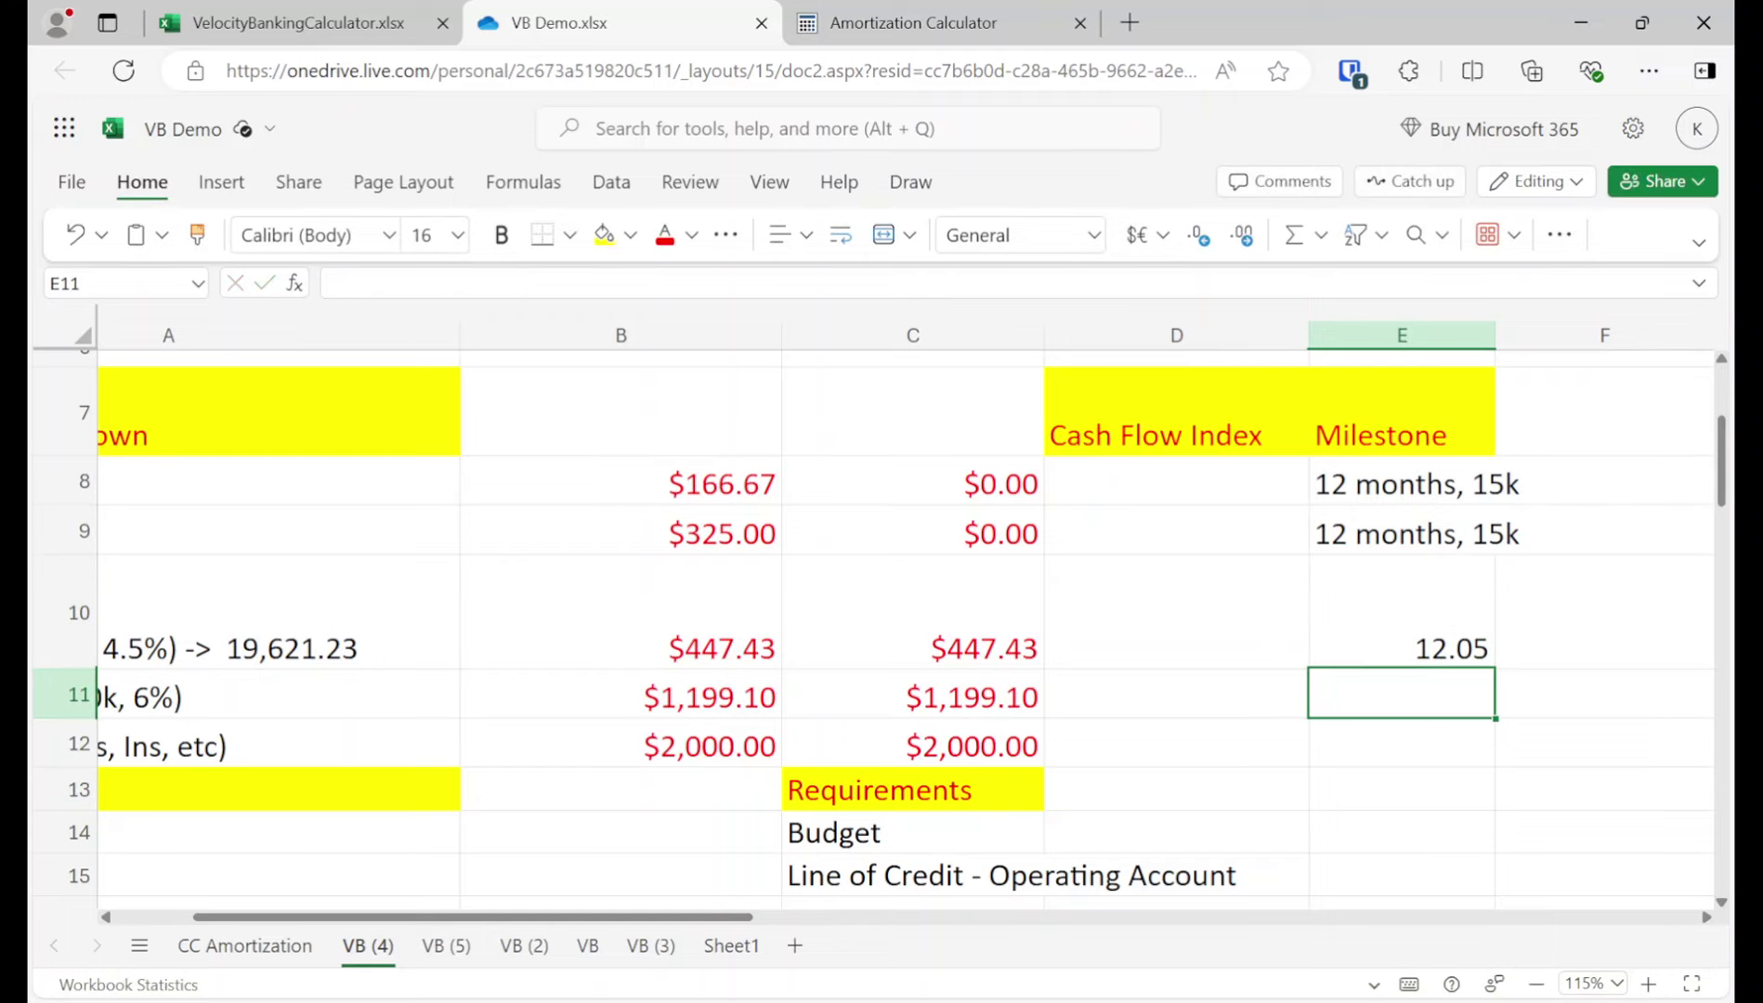
{"action": "left_click", "coordinate": [1400, 611]}
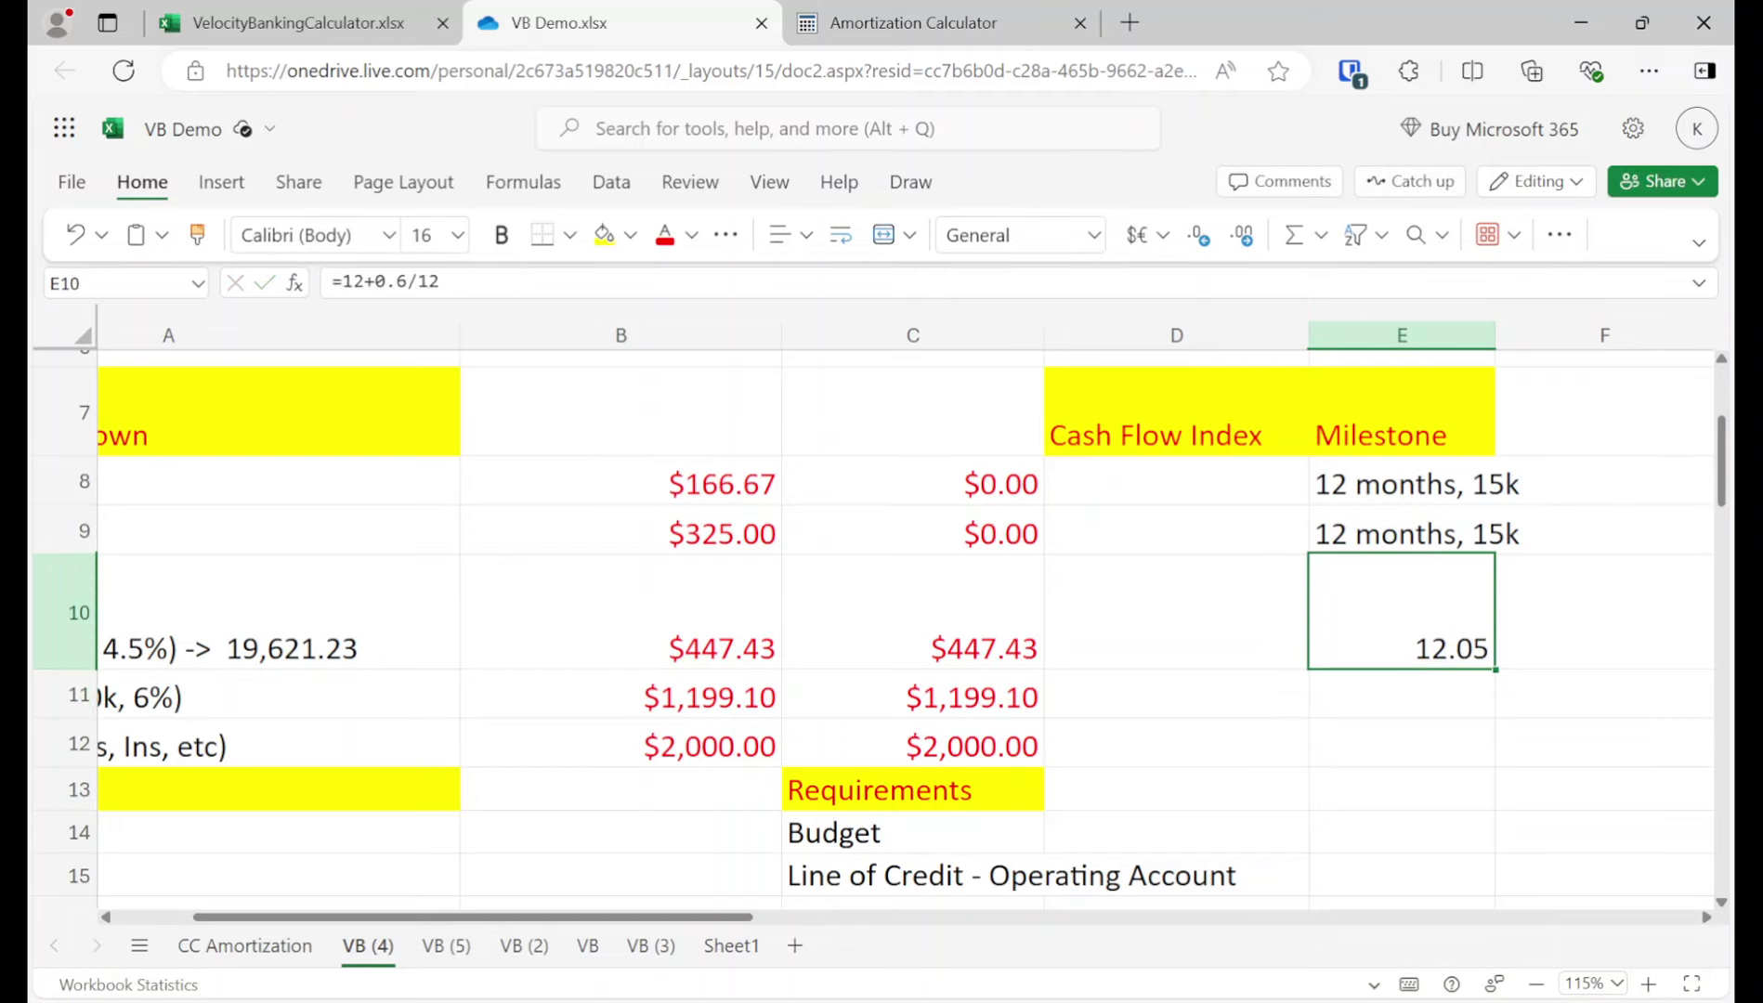
{"action": "type", "text": "13 mon"}
{"action": "key", "text": "BackSpace"}
{"action": "key", "text": "BackSpace"}
{"action": "key", "text": "BackSpace"}
{"action": "key", "text": "BackSpace"}
{"action": "key", "text": "BackSpace"}
{"action": "key", "text": "BackSpace"}
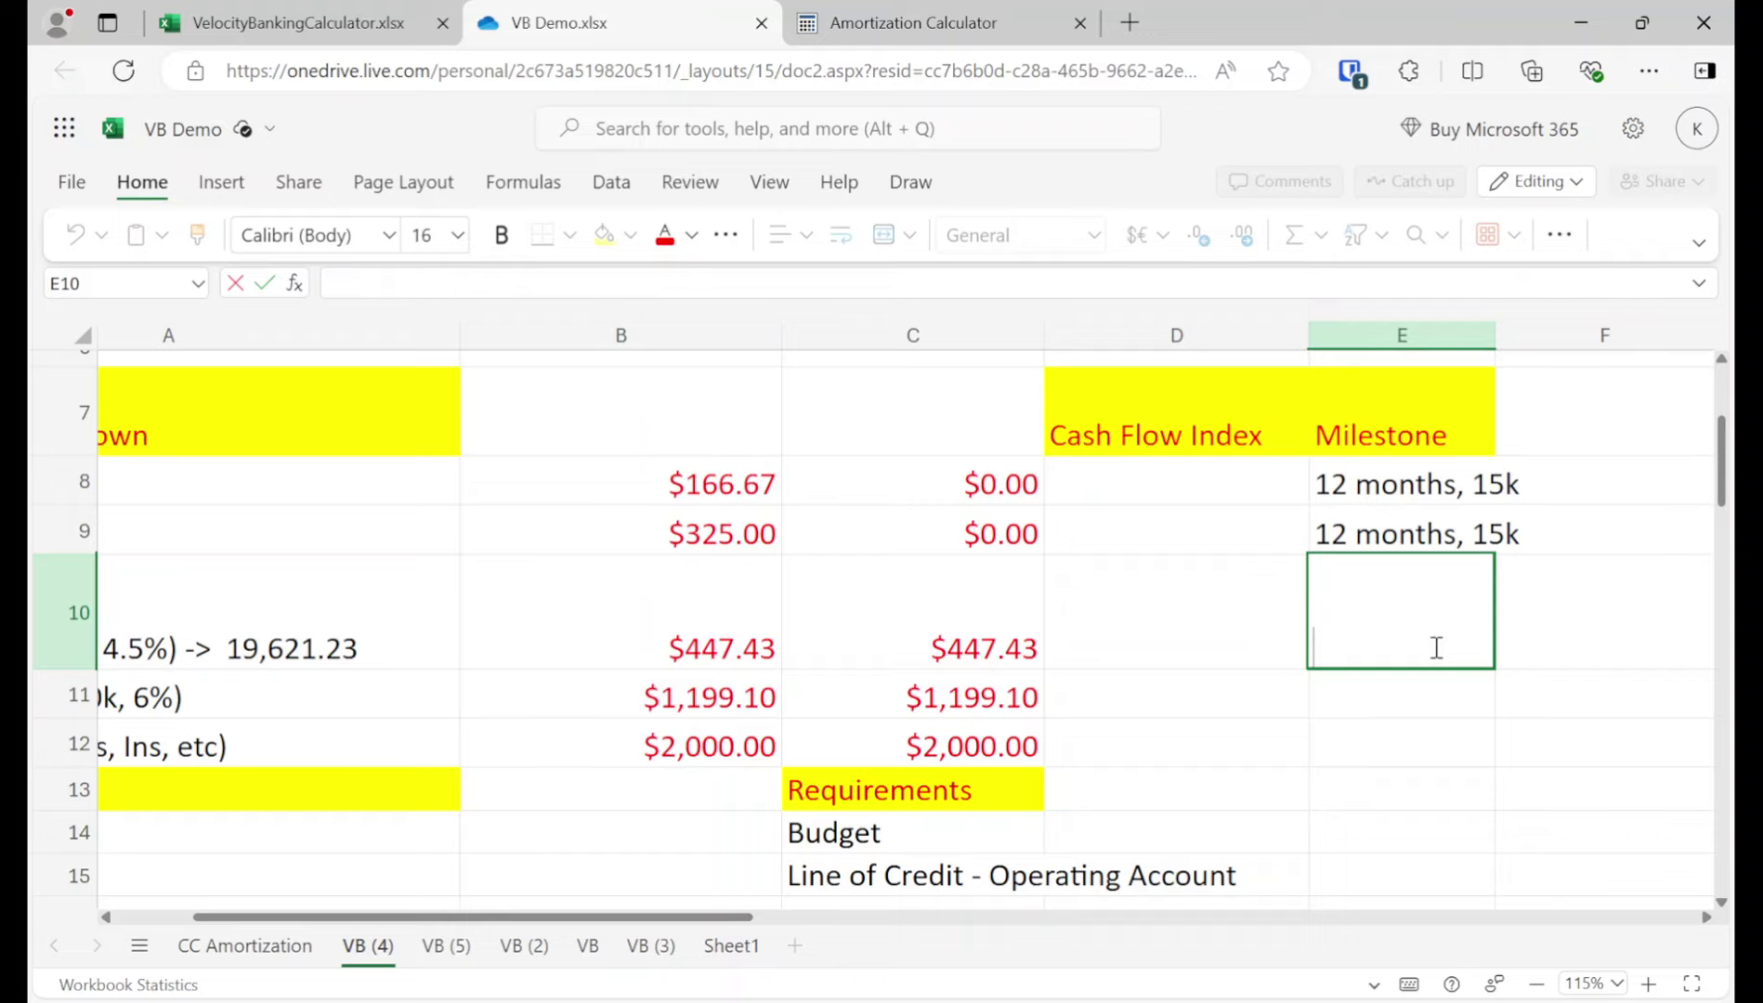
{"action": "type", "text": ".6*12+12"}
{"action": "key", "text": "Left"}
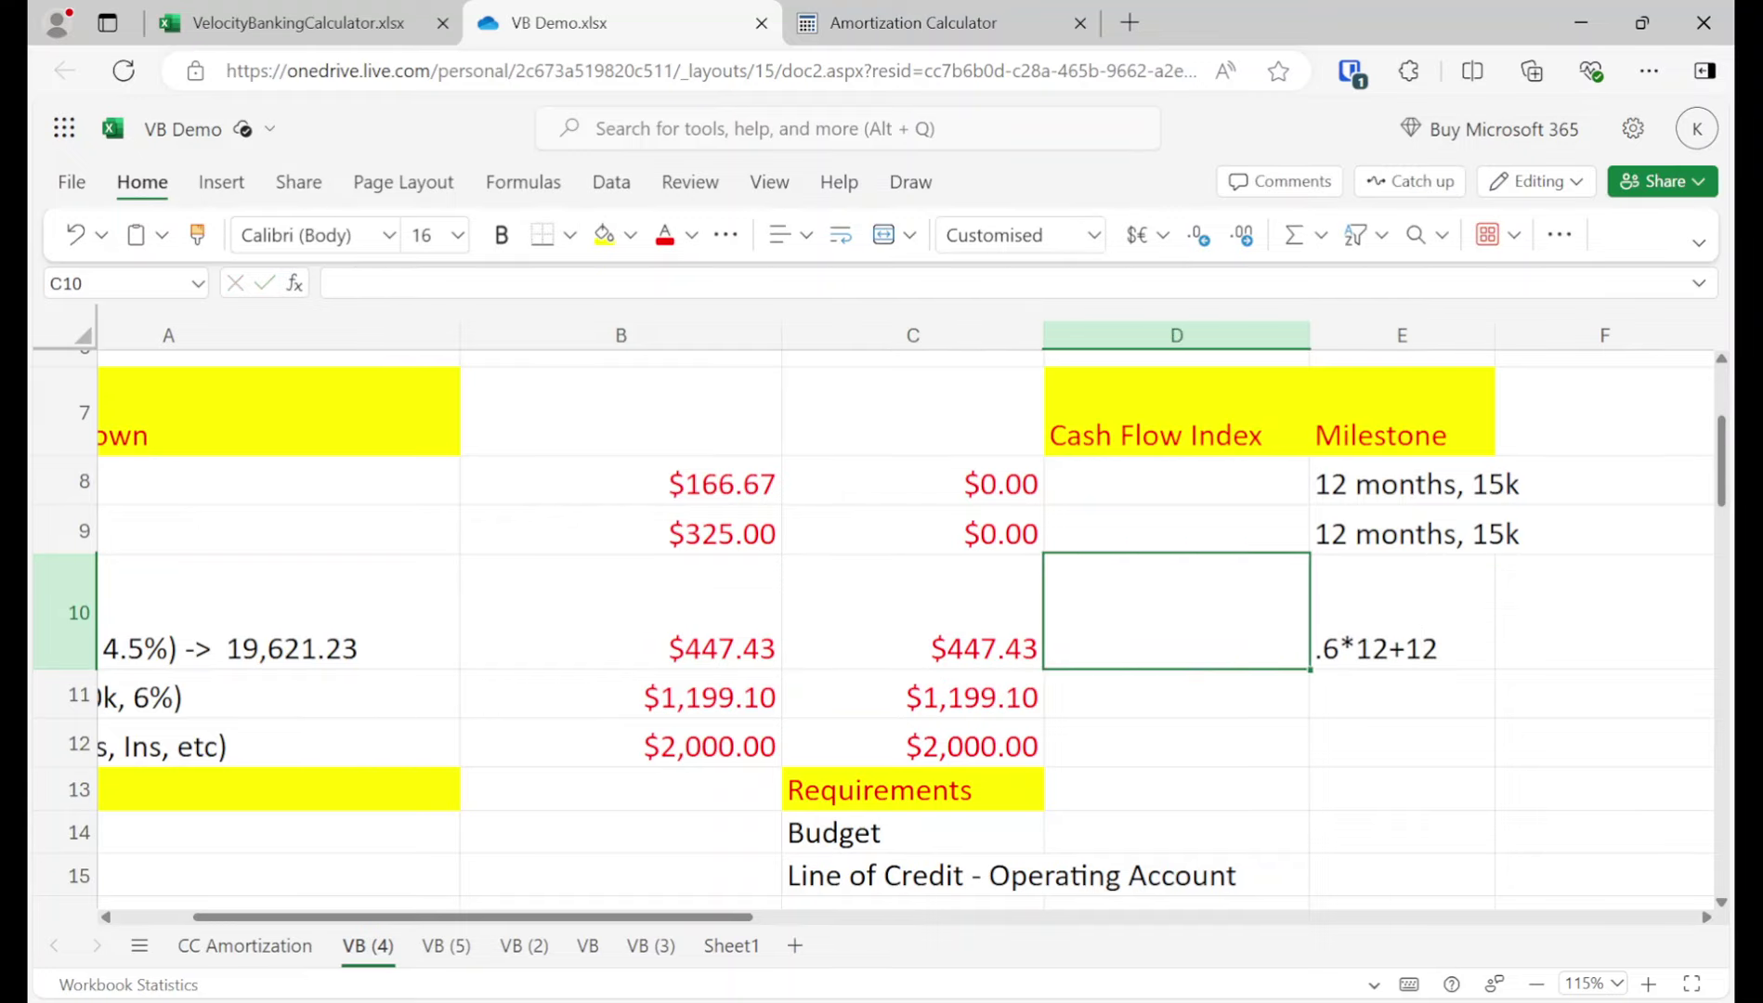
{"action": "key", "text": "Right"}
{"action": "left_click", "coordinate": [337, 284]}
{"action": "type", "text": "="}
{"action": "key", "text": "Return"}
{"action": "key", "text": "Up"}
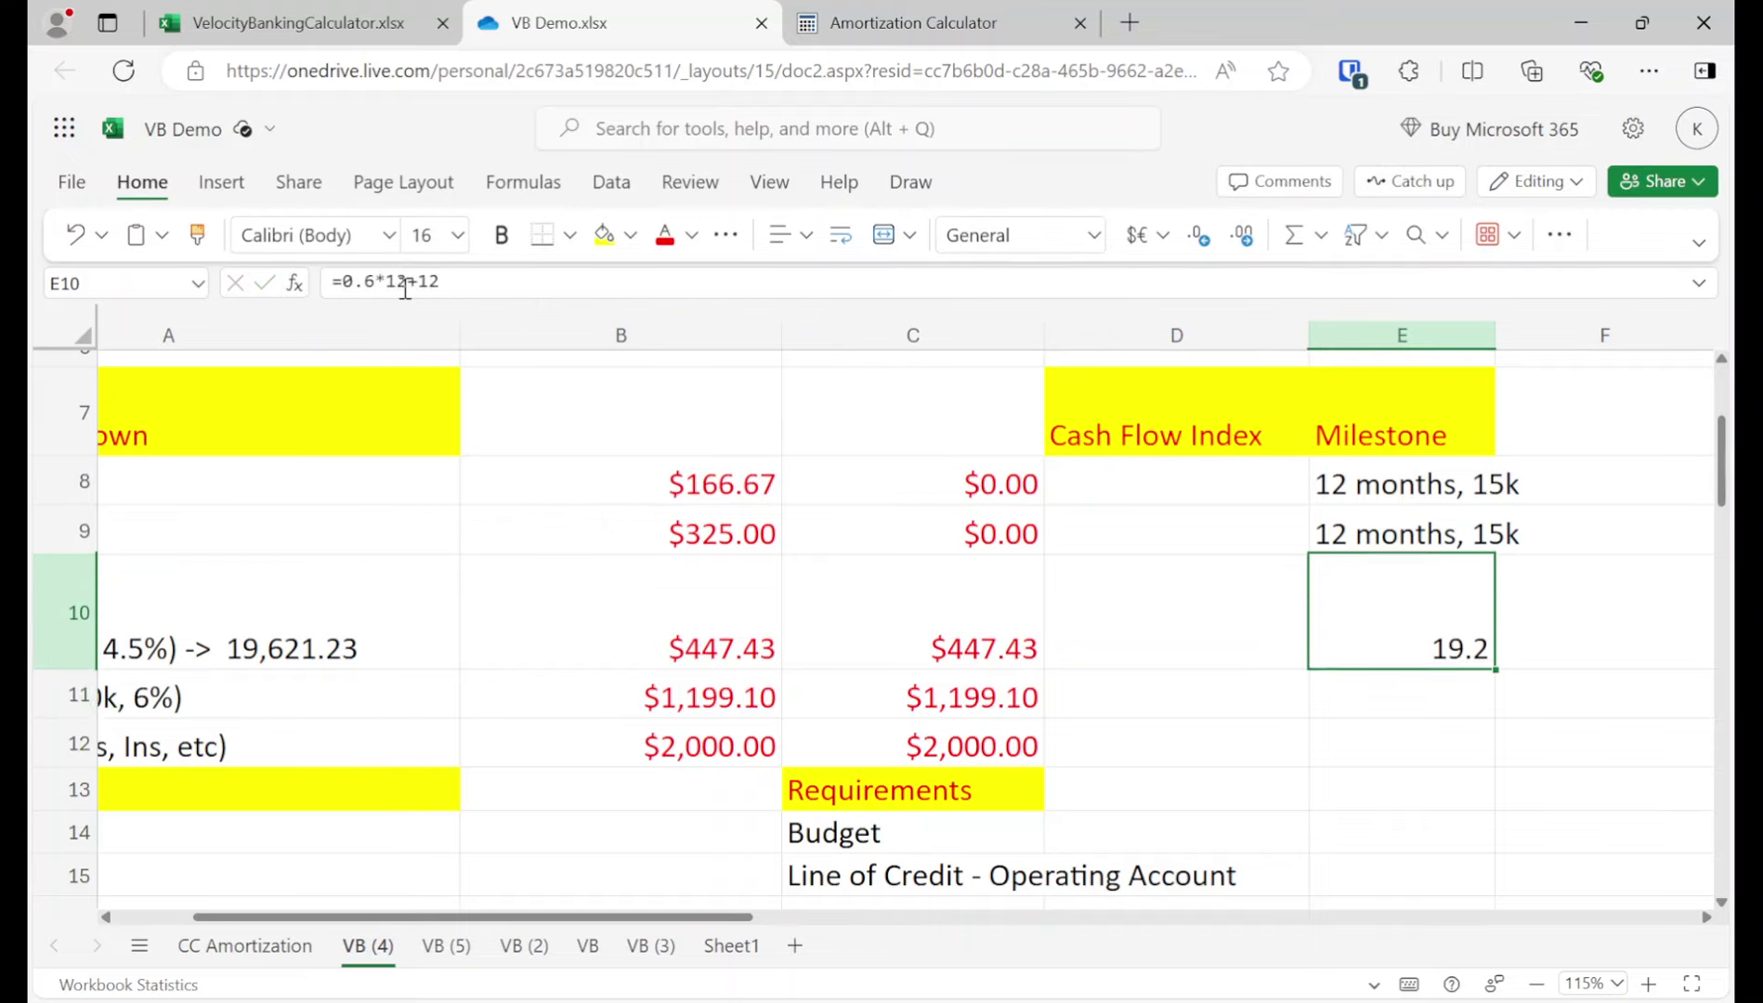
Step: Compare the calculator's payoff figures, then write '20 months, 39k' as E10's milestone
{"action": "left_click", "coordinate": [249, 9]}
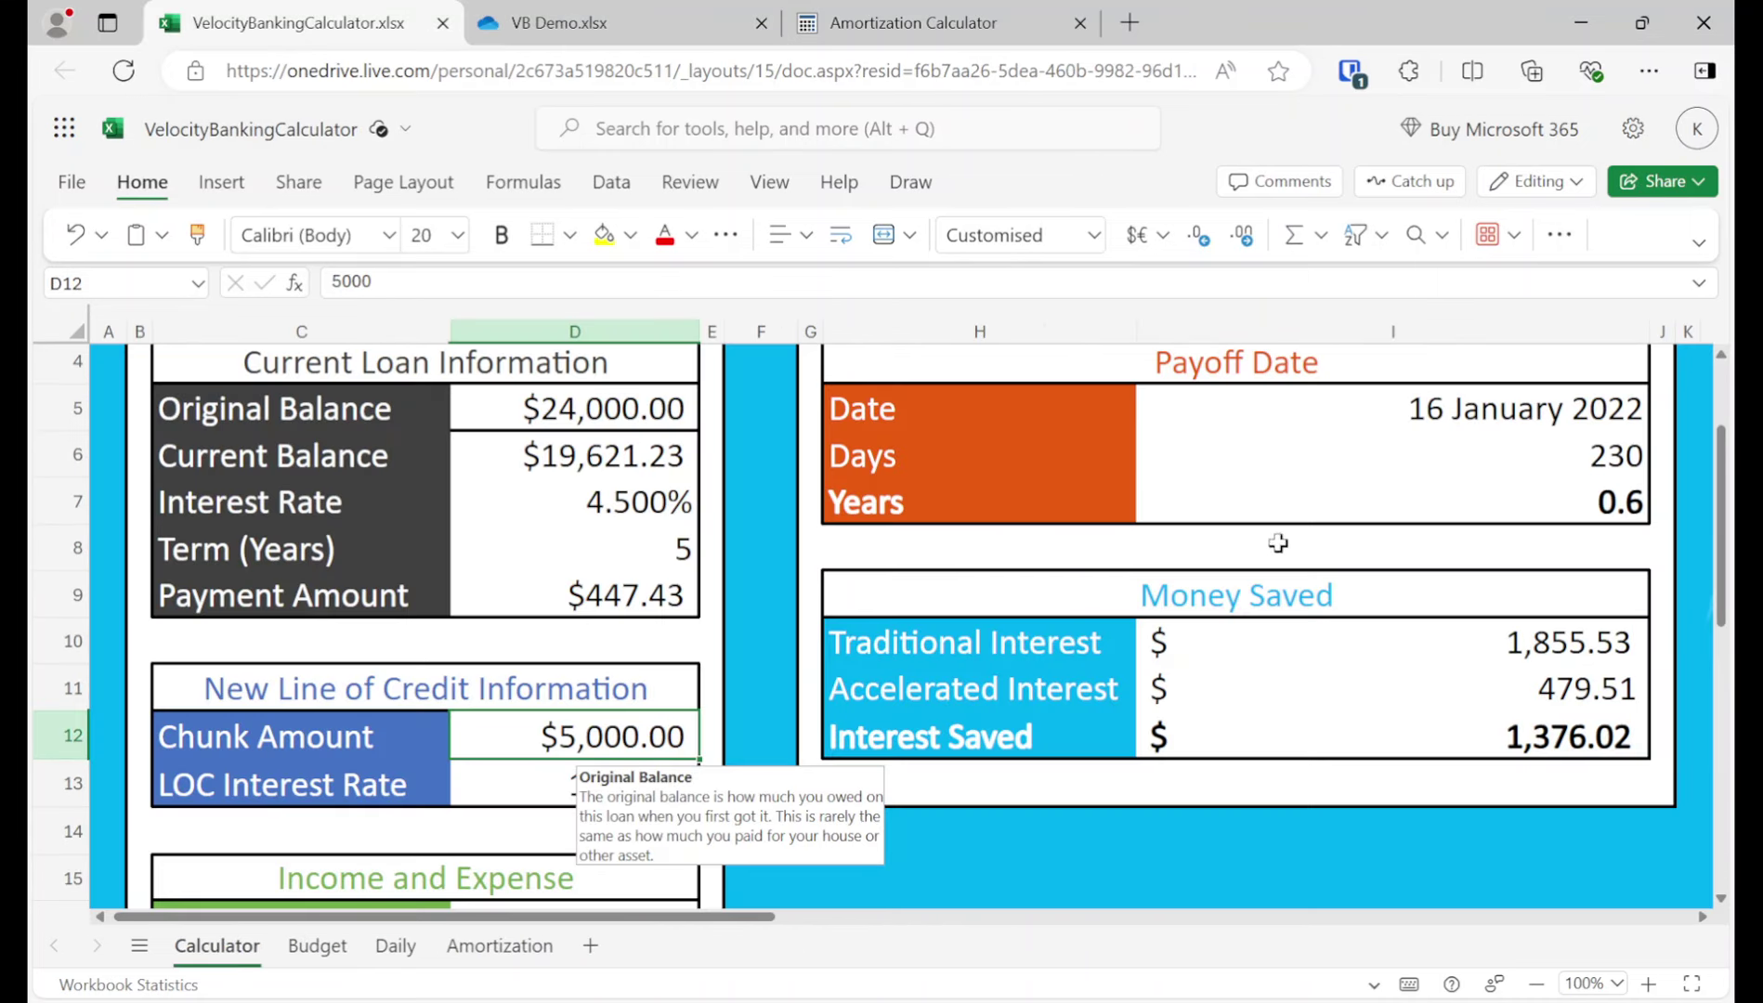
{"action": "left_click", "coordinate": [564, 26]}
{"action": "left_click", "coordinate": [399, 5]}
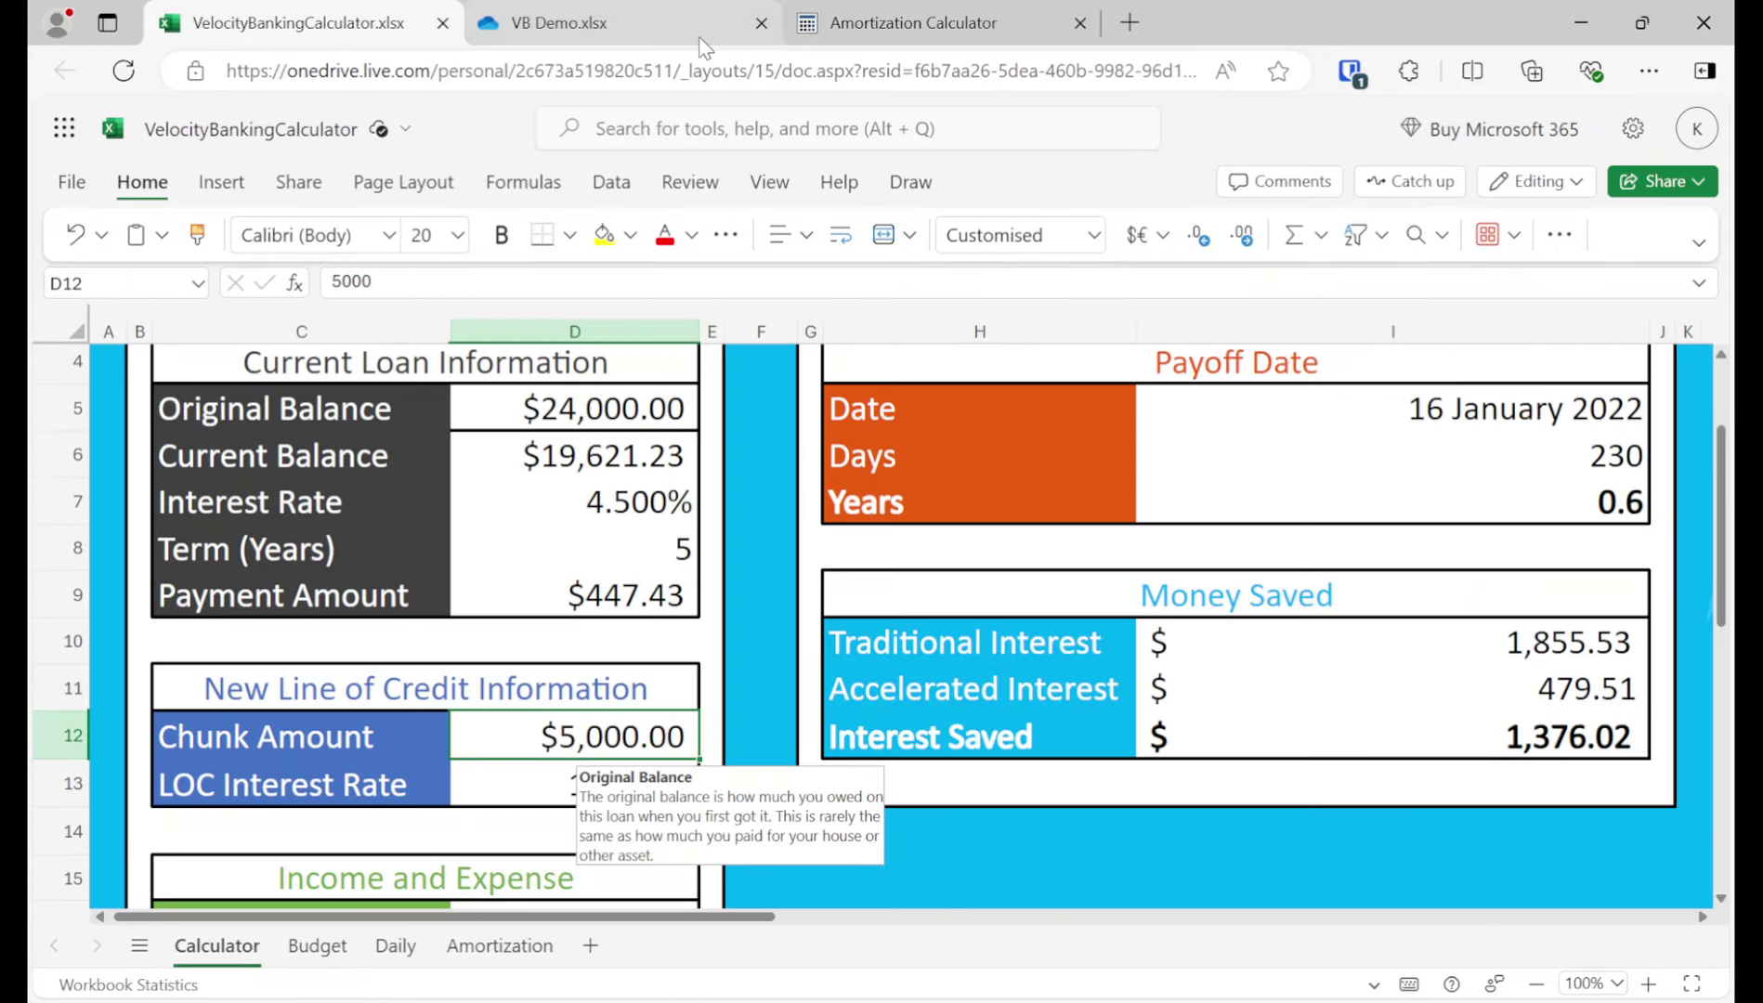
{"action": "left_click", "coordinate": [619, 37]}
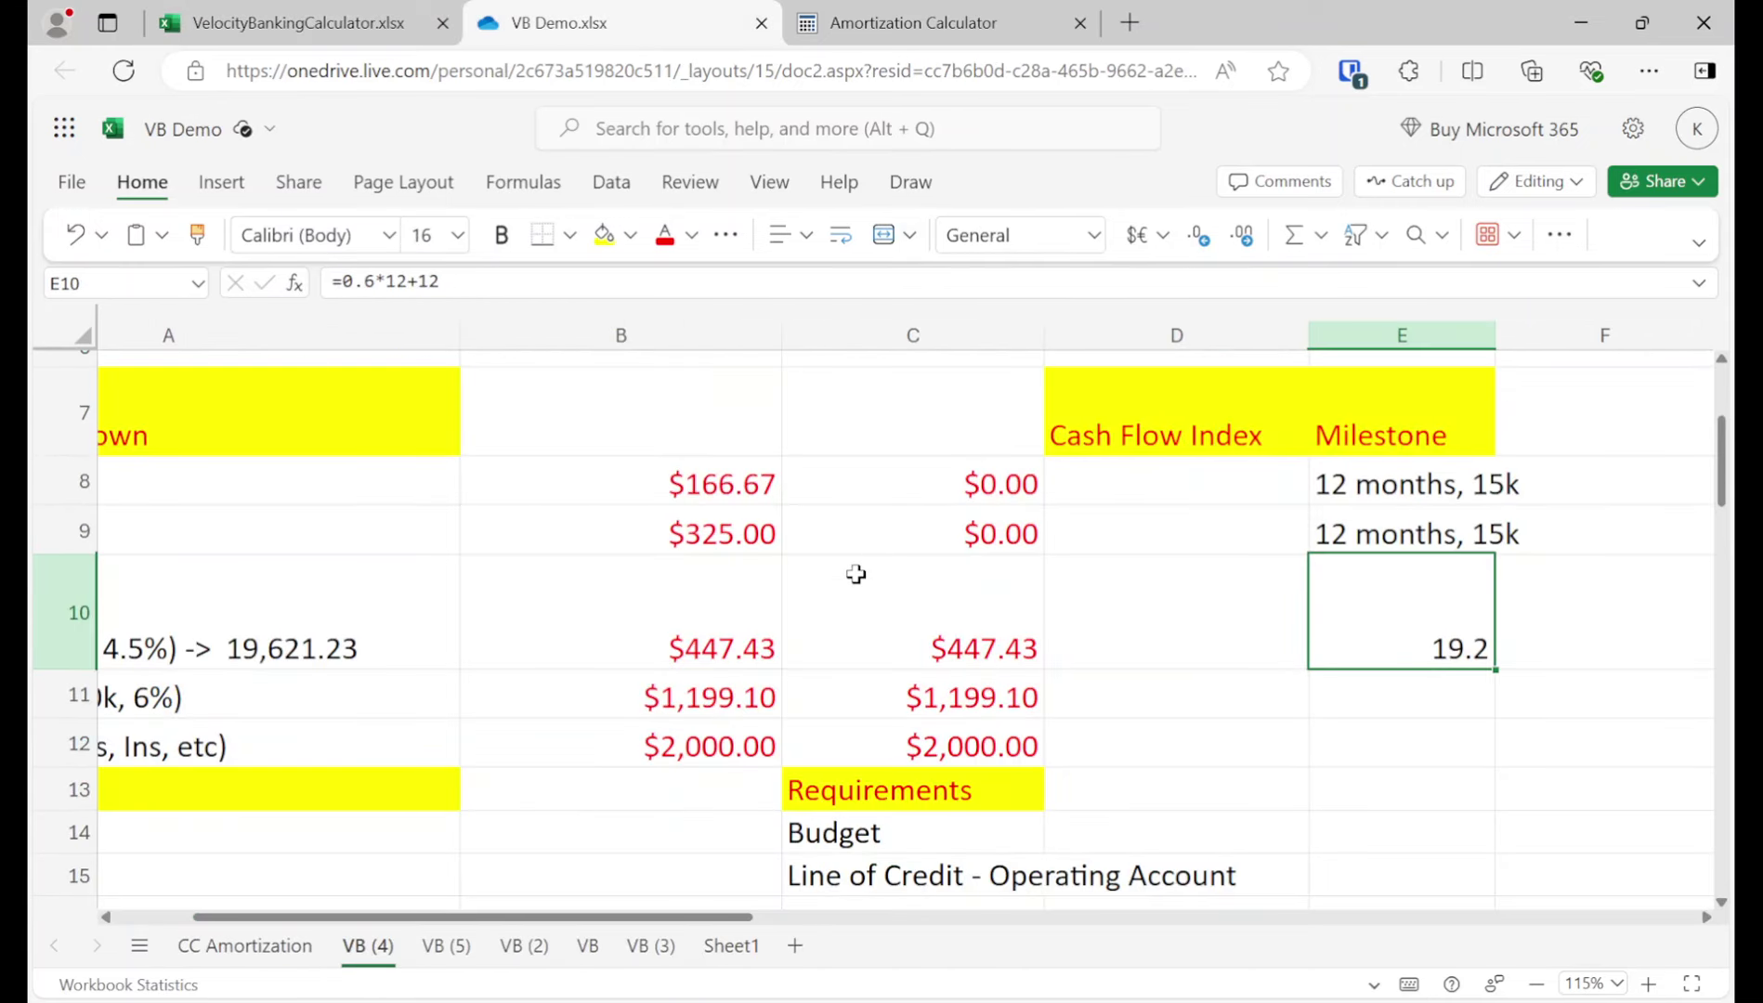
{"action": "type", "text": "20 months, 2"}
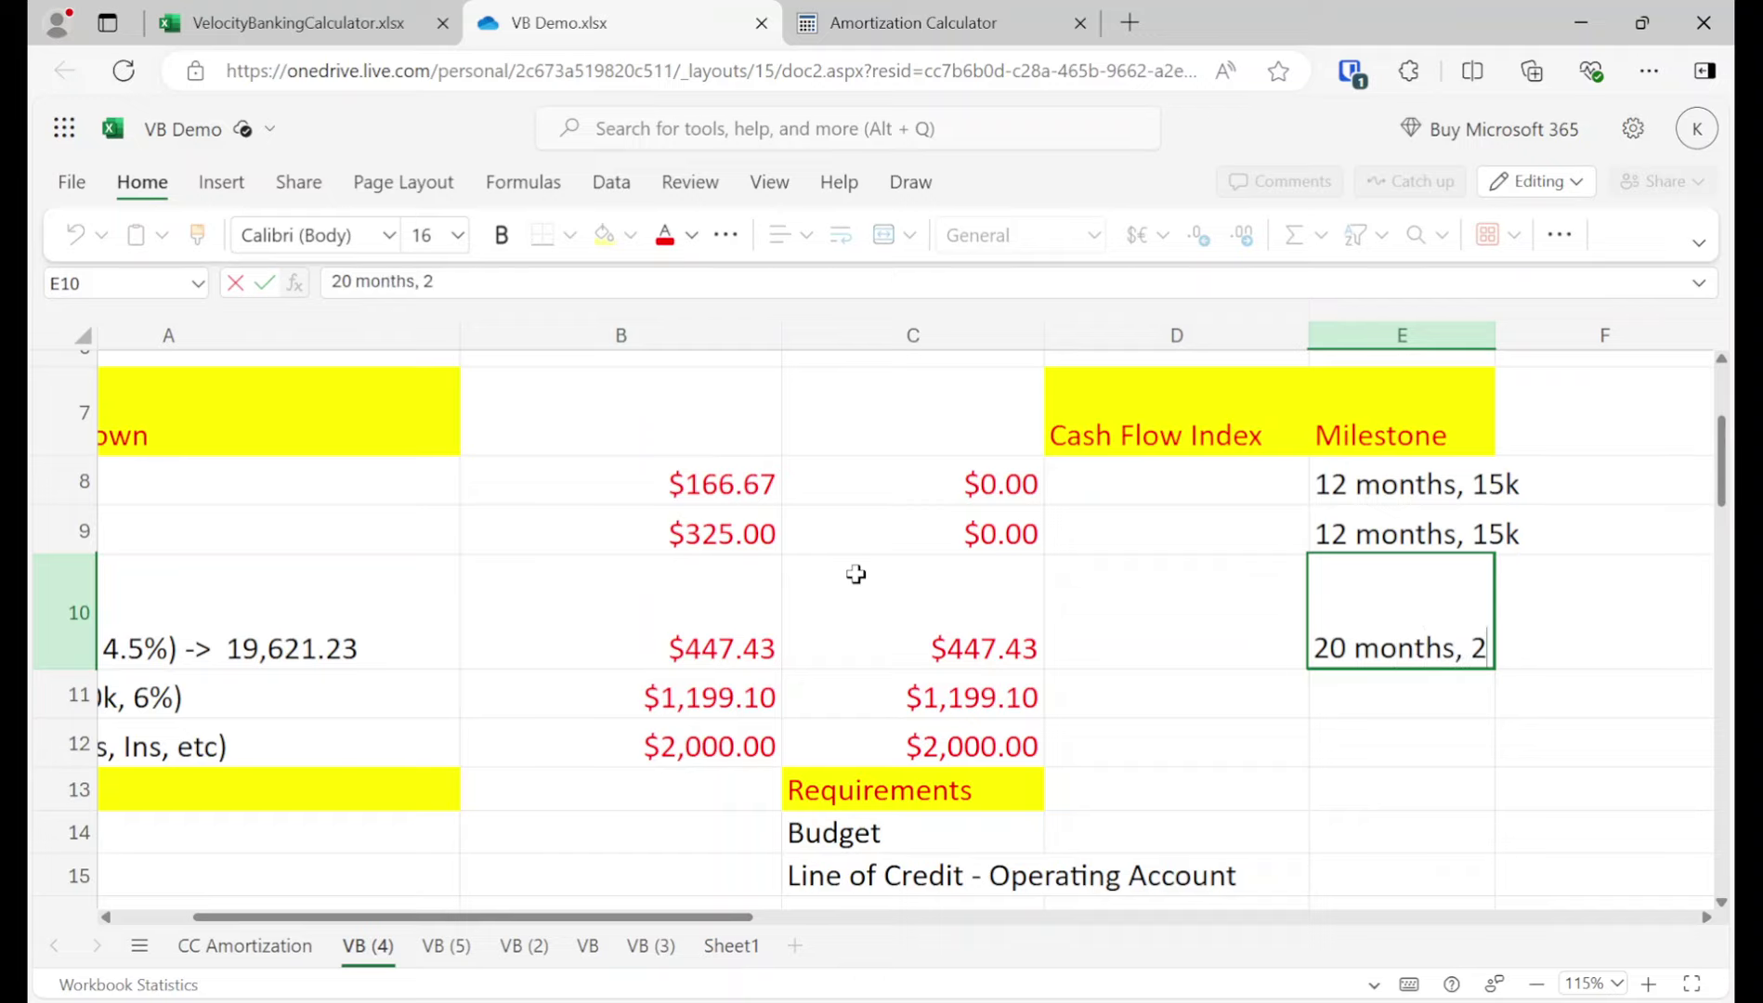
{"action": "key", "text": "BackSpace"}
{"action": "type", "text": "38"}
{"action": "key", "text": "BackSpace"}
{"action": "type", "text": "9k"}
{"action": "key", "text": "Return"}
{"action": "key", "text": "Left"}
Step: Set the Car Loan's Velocity Banking payment in C10 to $0.00
{"action": "left_click", "coordinate": [856, 574]}
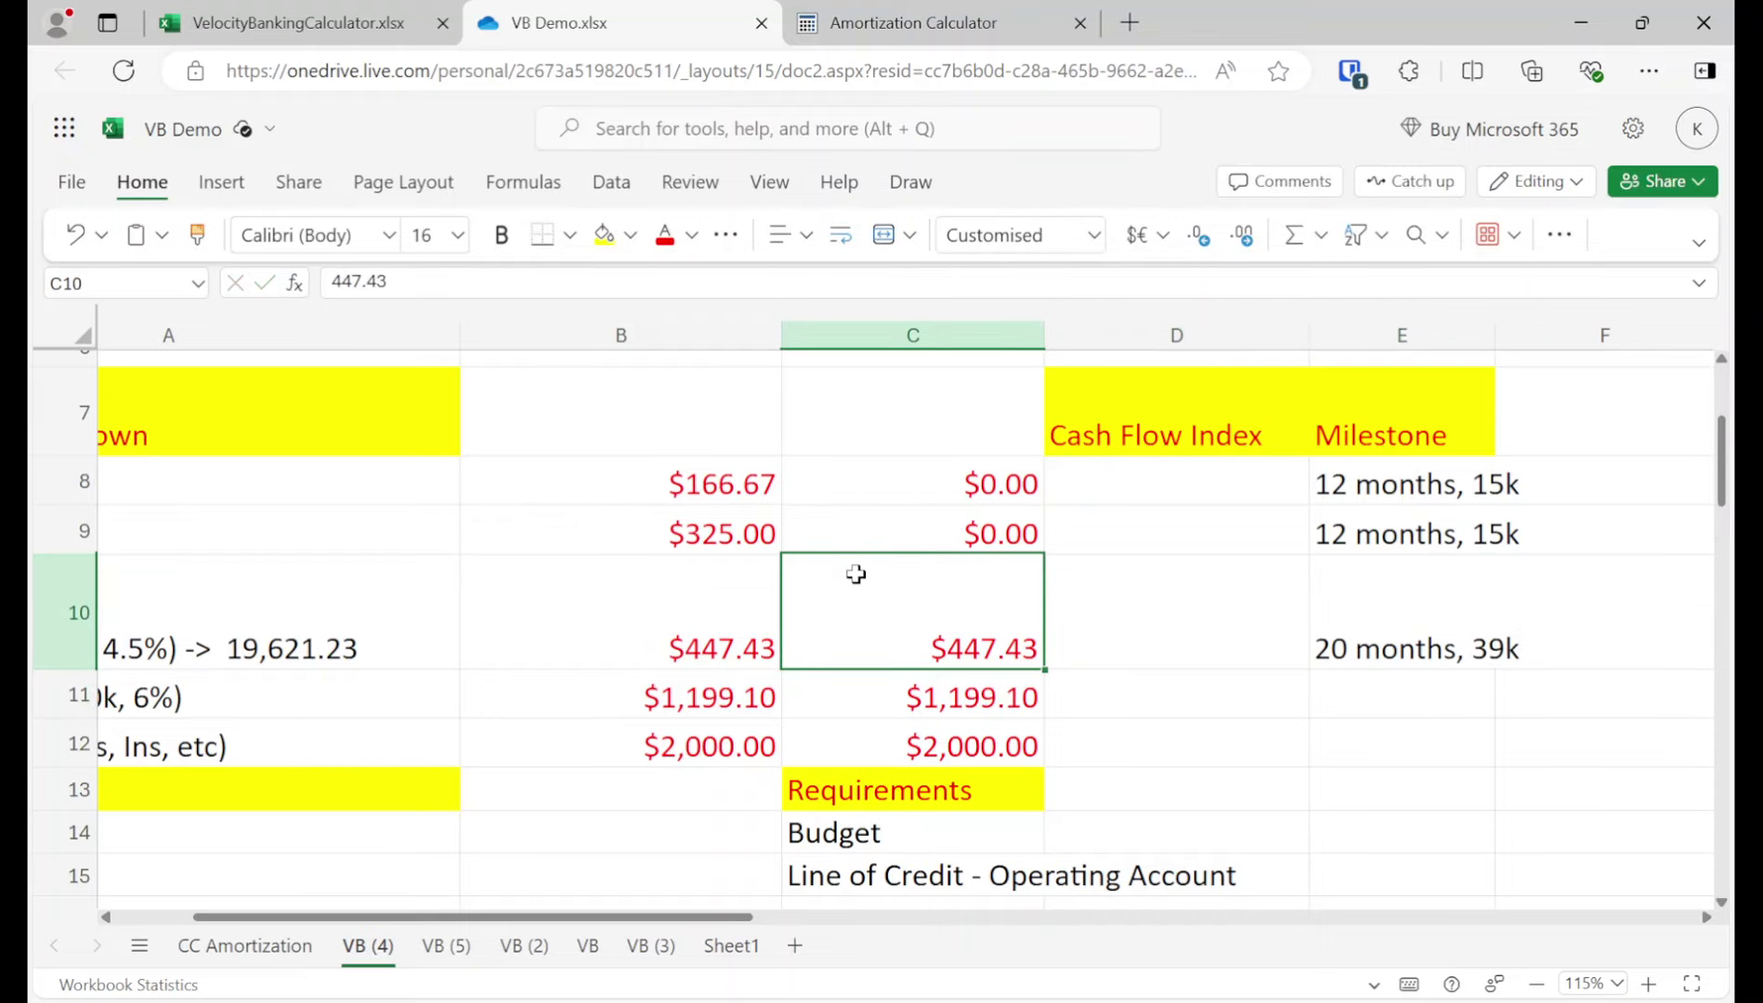
{"action": "type", "text": "0"}
{"action": "key", "text": "Return"}
{"action": "key", "text": "Up"}
{"action": "key", "text": "Up"}
{"action": "key", "text": "Up"}
{"action": "key", "text": "Up"}
{"action": "key", "text": "Up"}
{"action": "key", "text": "Up"}
{"action": "key", "text": "Up"}
{"action": "key", "text": "Up"}
{"action": "key", "text": "Up"}
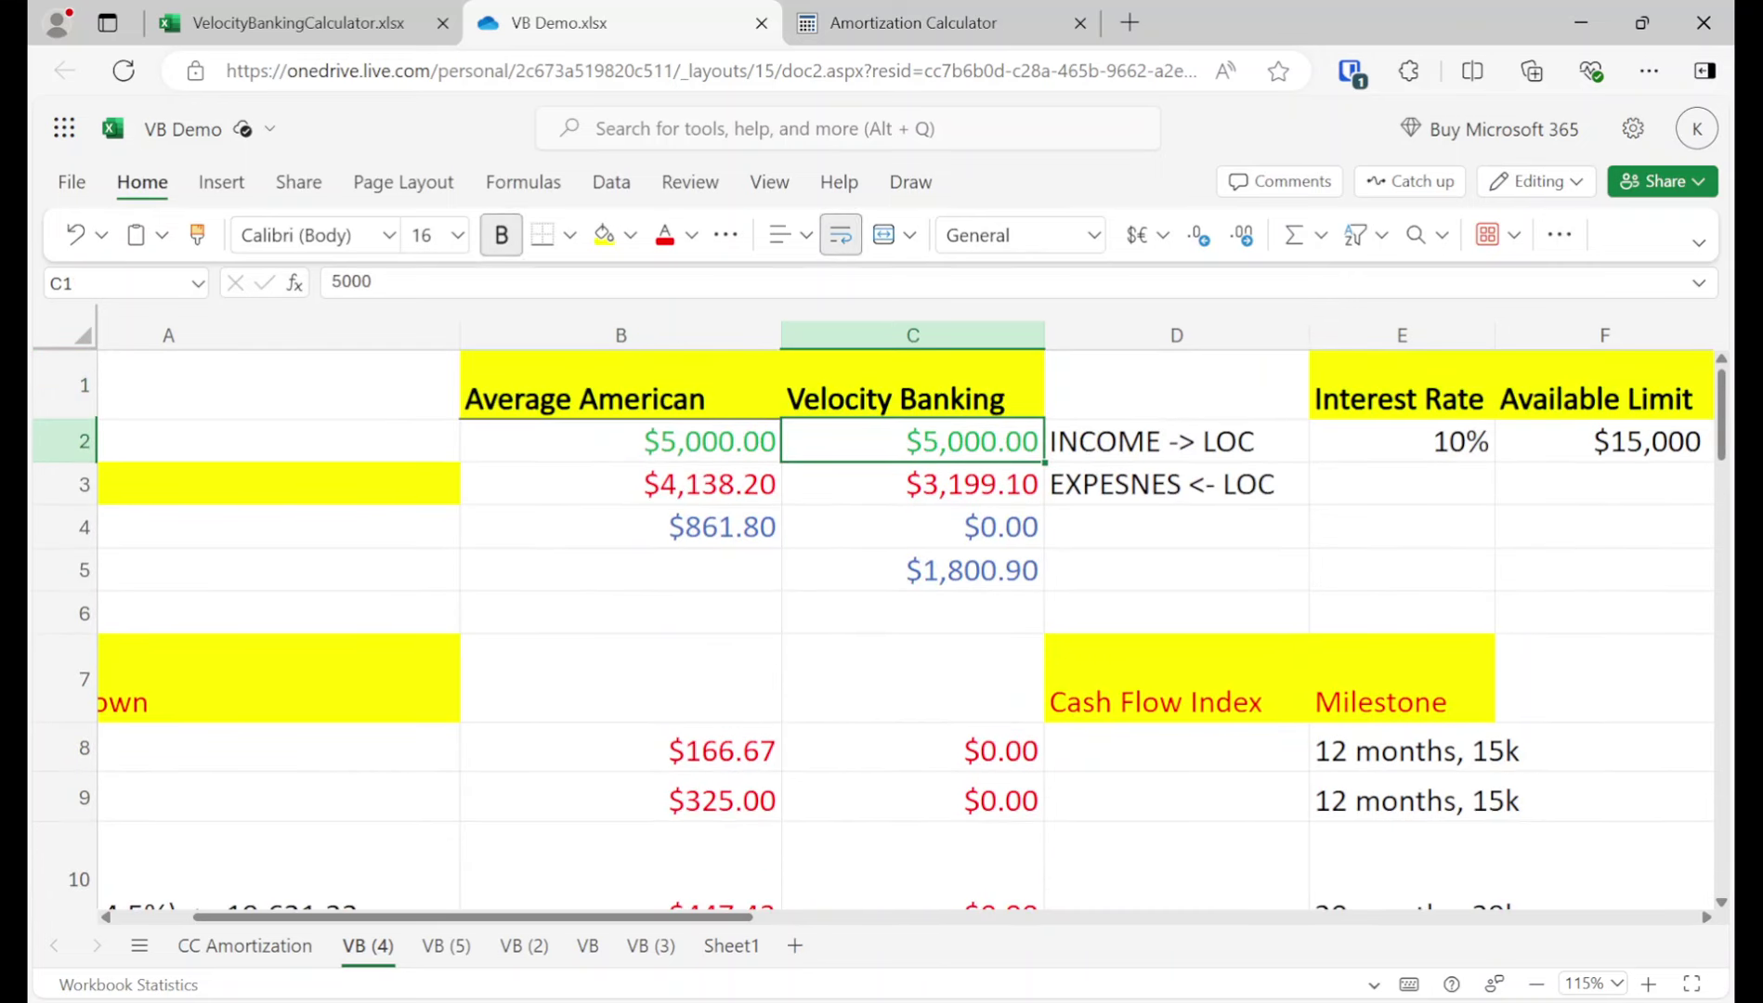
{"action": "key", "text": "Down"}
{"action": "key", "text": "Down"}
{"action": "key", "text": "Down"}
{"action": "key", "text": "Down"}
{"action": "key", "text": "Down"}
{"action": "key", "text": "Down"}
{"action": "key", "text": "Down"}
{"action": "key", "text": "Down"}
{"action": "key", "text": "Down"}
{"action": "key", "text": "Down"}
{"action": "key", "text": "Down"}
{"action": "key", "text": "Down"}
{"action": "key", "text": "Down"}
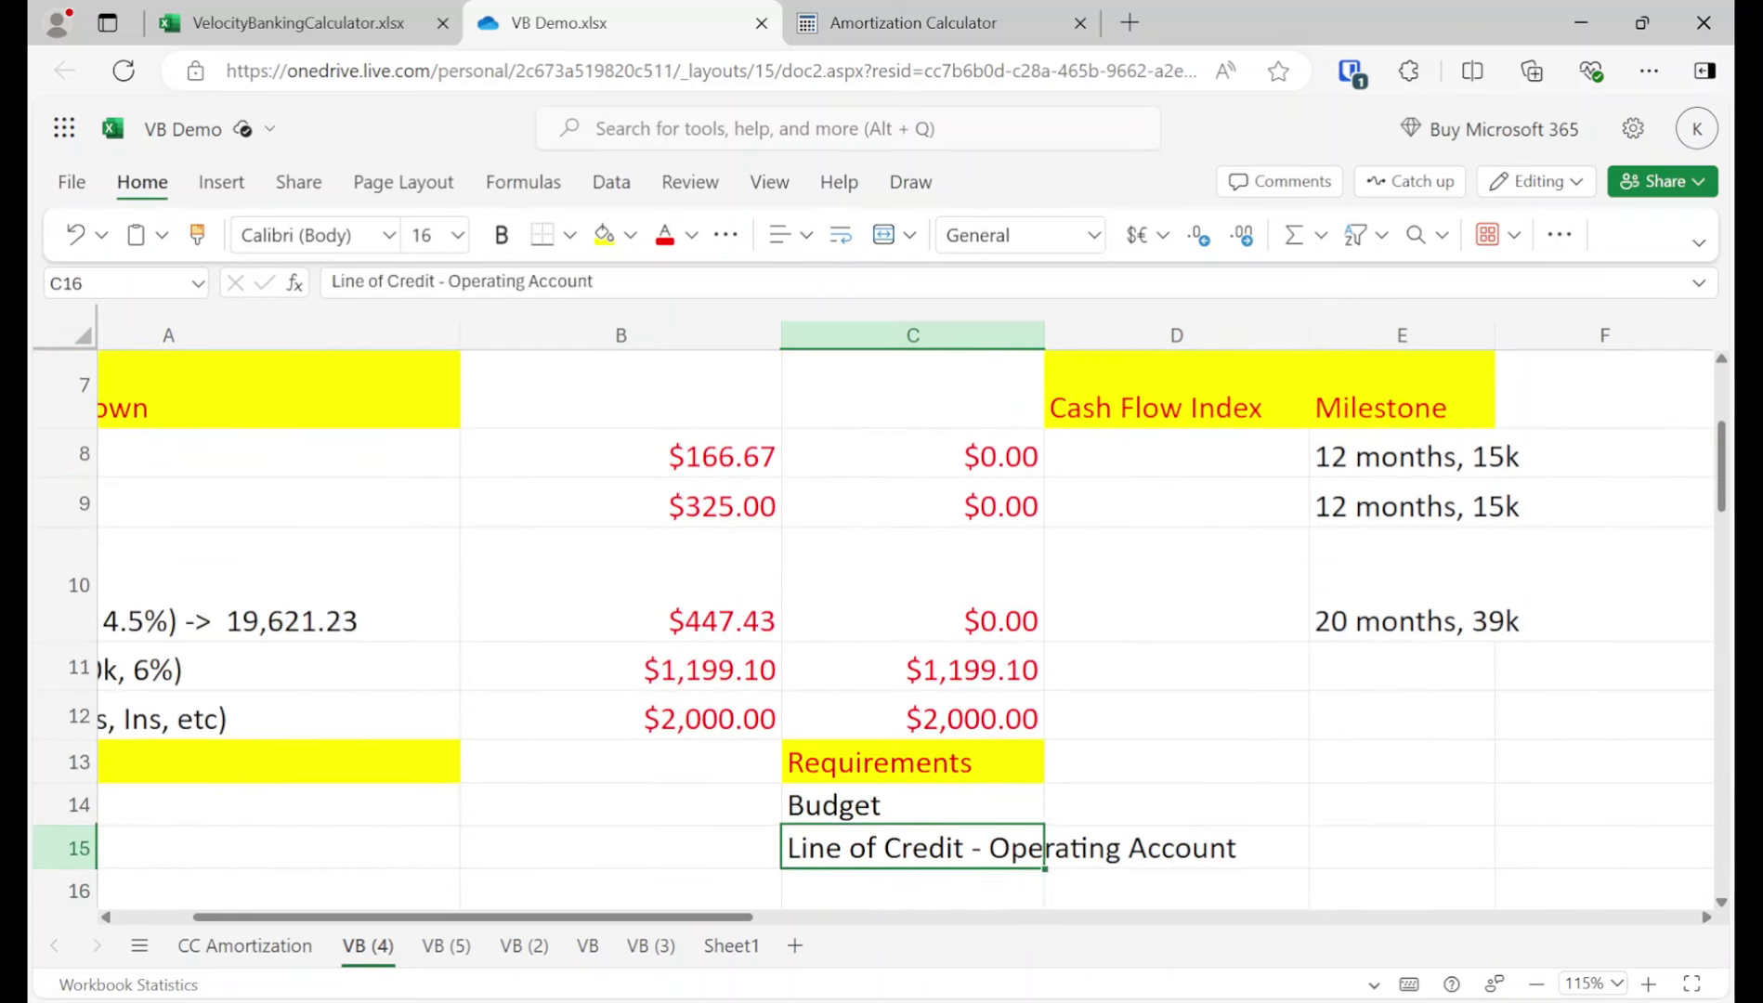
{"action": "key", "text": "Up"}
{"action": "key", "text": "Up"}
{"action": "key", "text": "Up"}
{"action": "key", "text": "Up"}
{"action": "key", "text": "Left"}
{"action": "key", "text": "Left"}
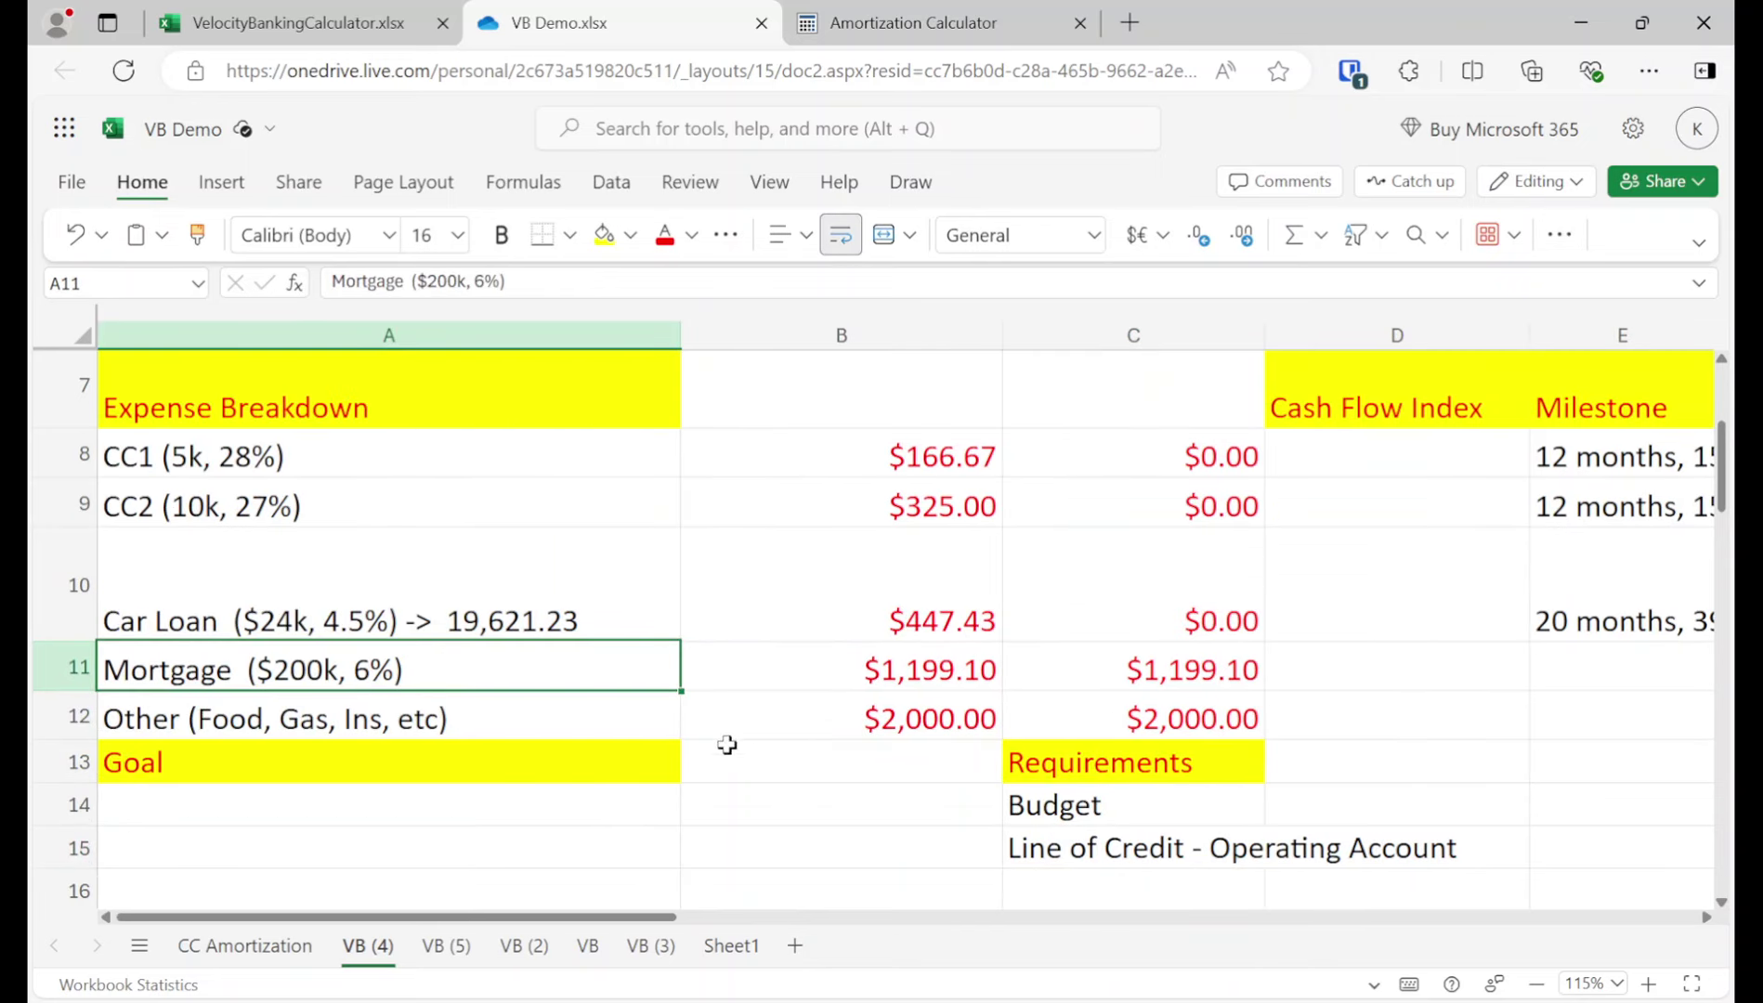
Step: Calculate a $200,000, 30-year, 6% loan on Calculator.net, giving $1,199.10 monthly
{"action": "left_click", "coordinate": [840, 20]}
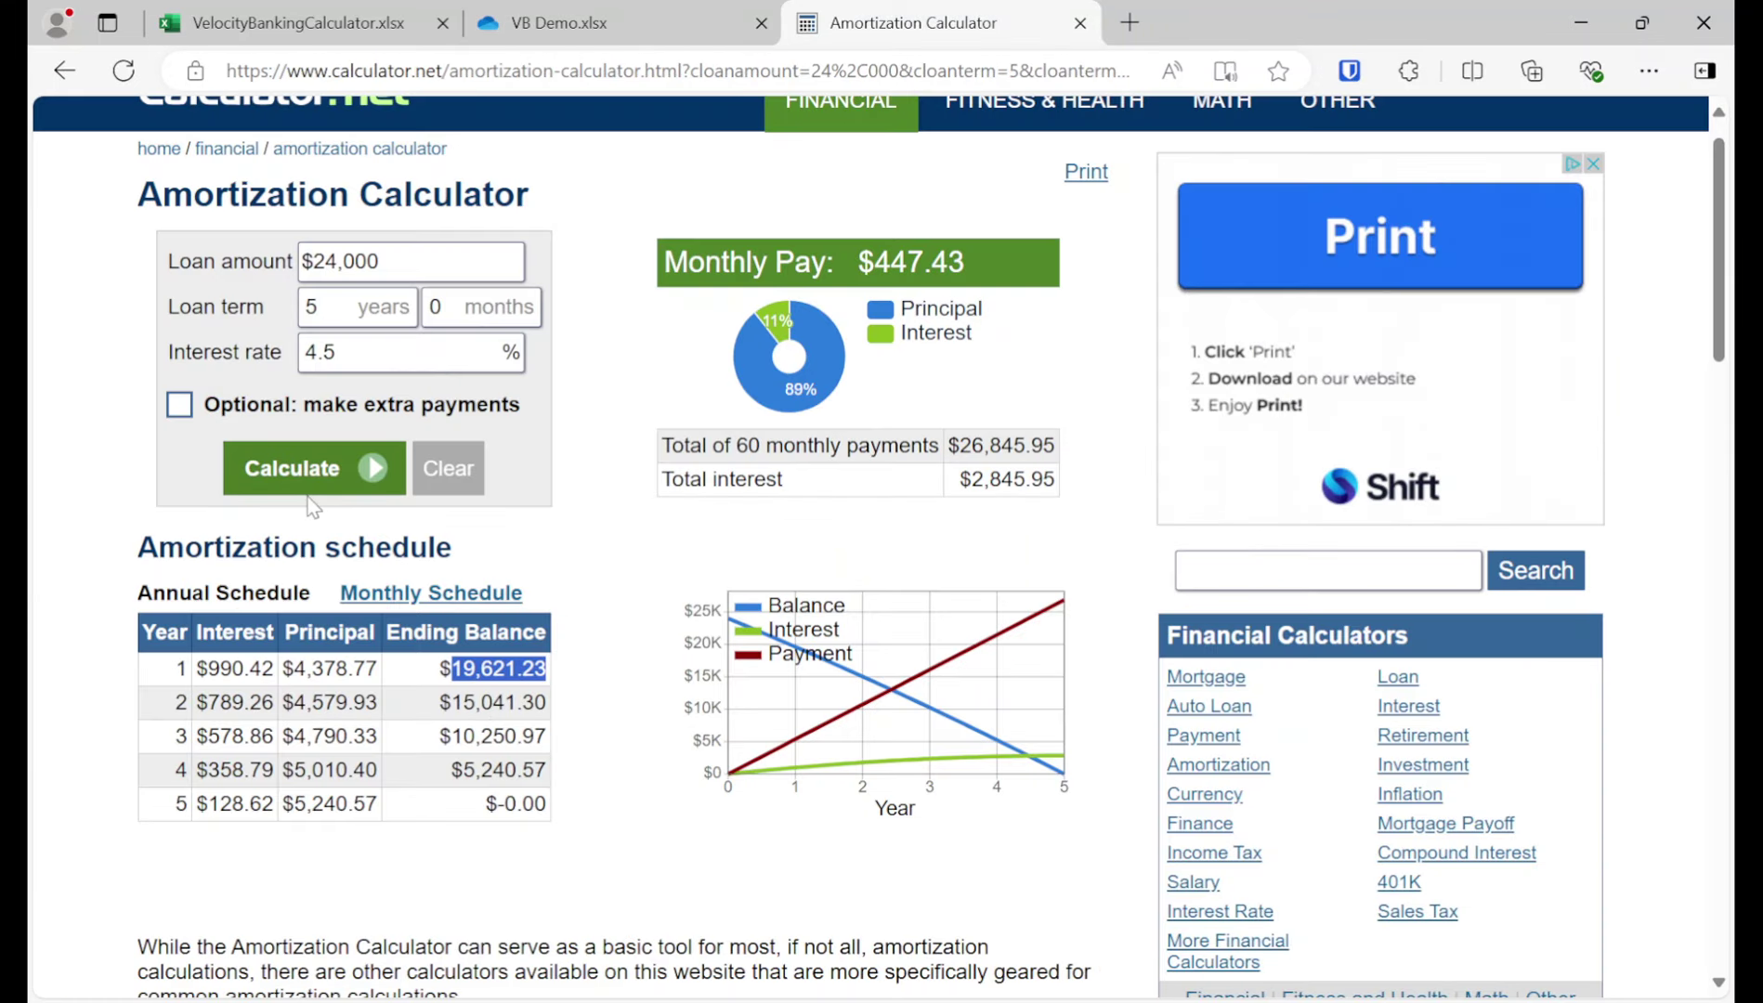
{"action": "double_click", "coordinate": [419, 262]}
{"action": "type", "text": "200000"}
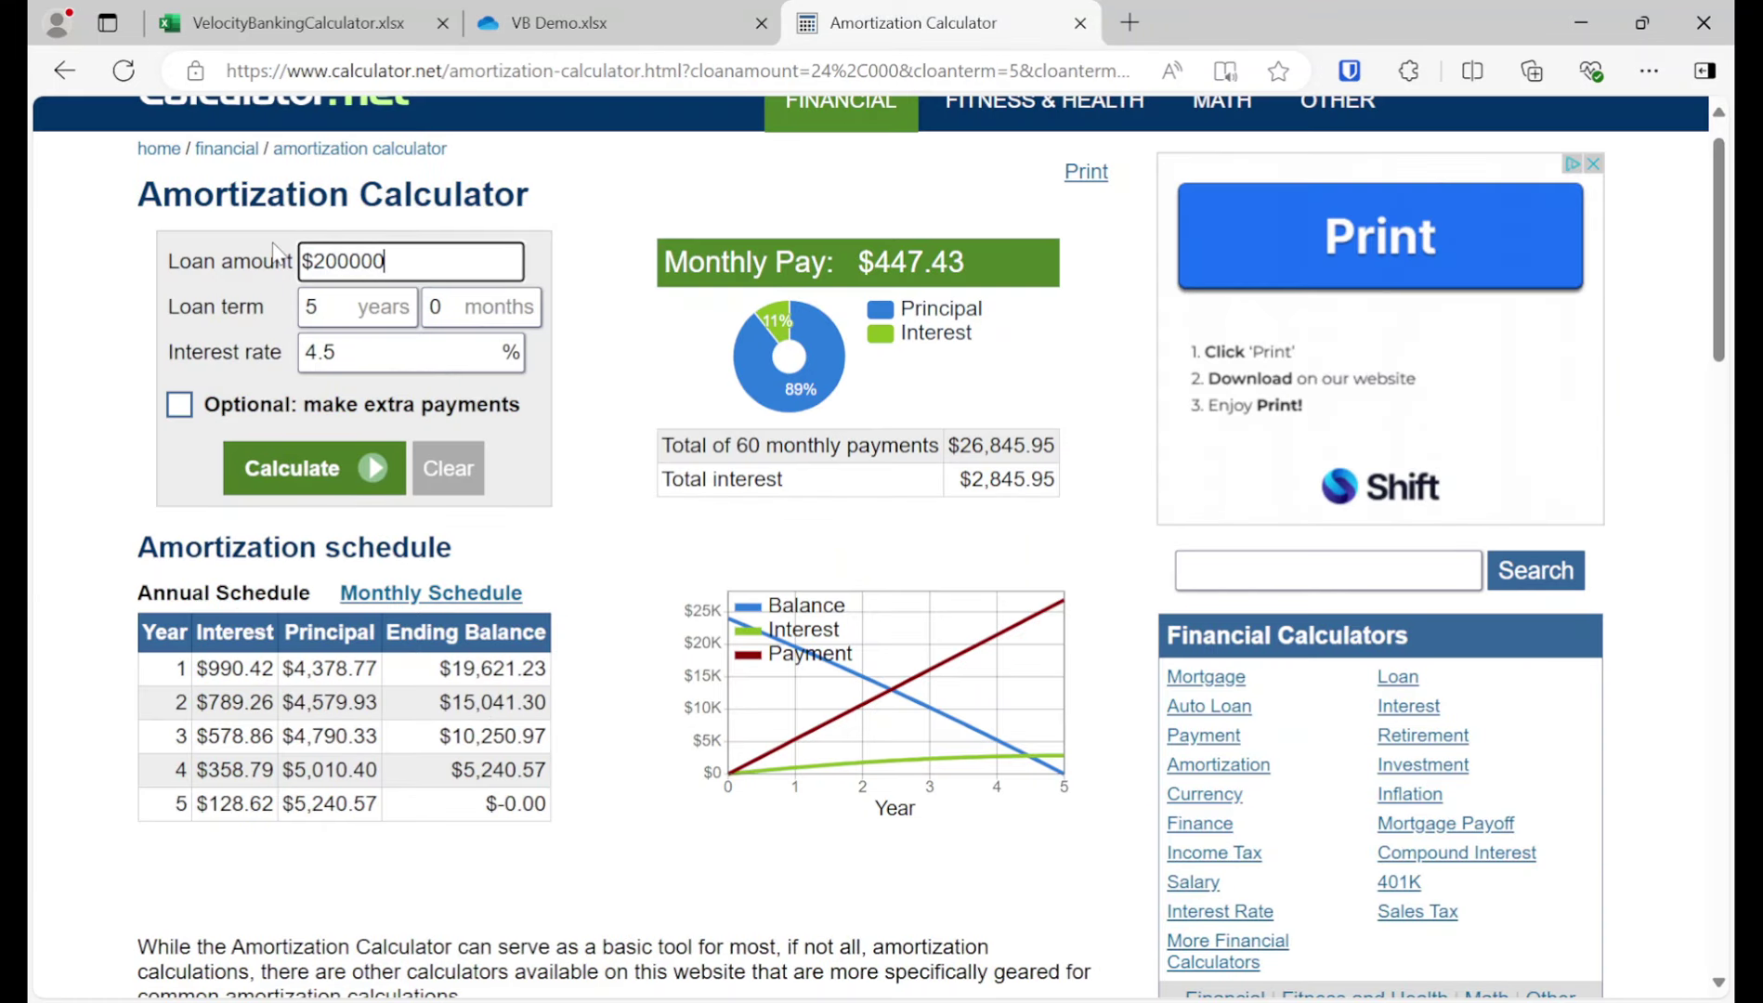
{"action": "left_click", "coordinate": [215, 302]}
{"action": "left_click_drag", "start_coordinate": [321, 321], "coordinate": [154, 307]}
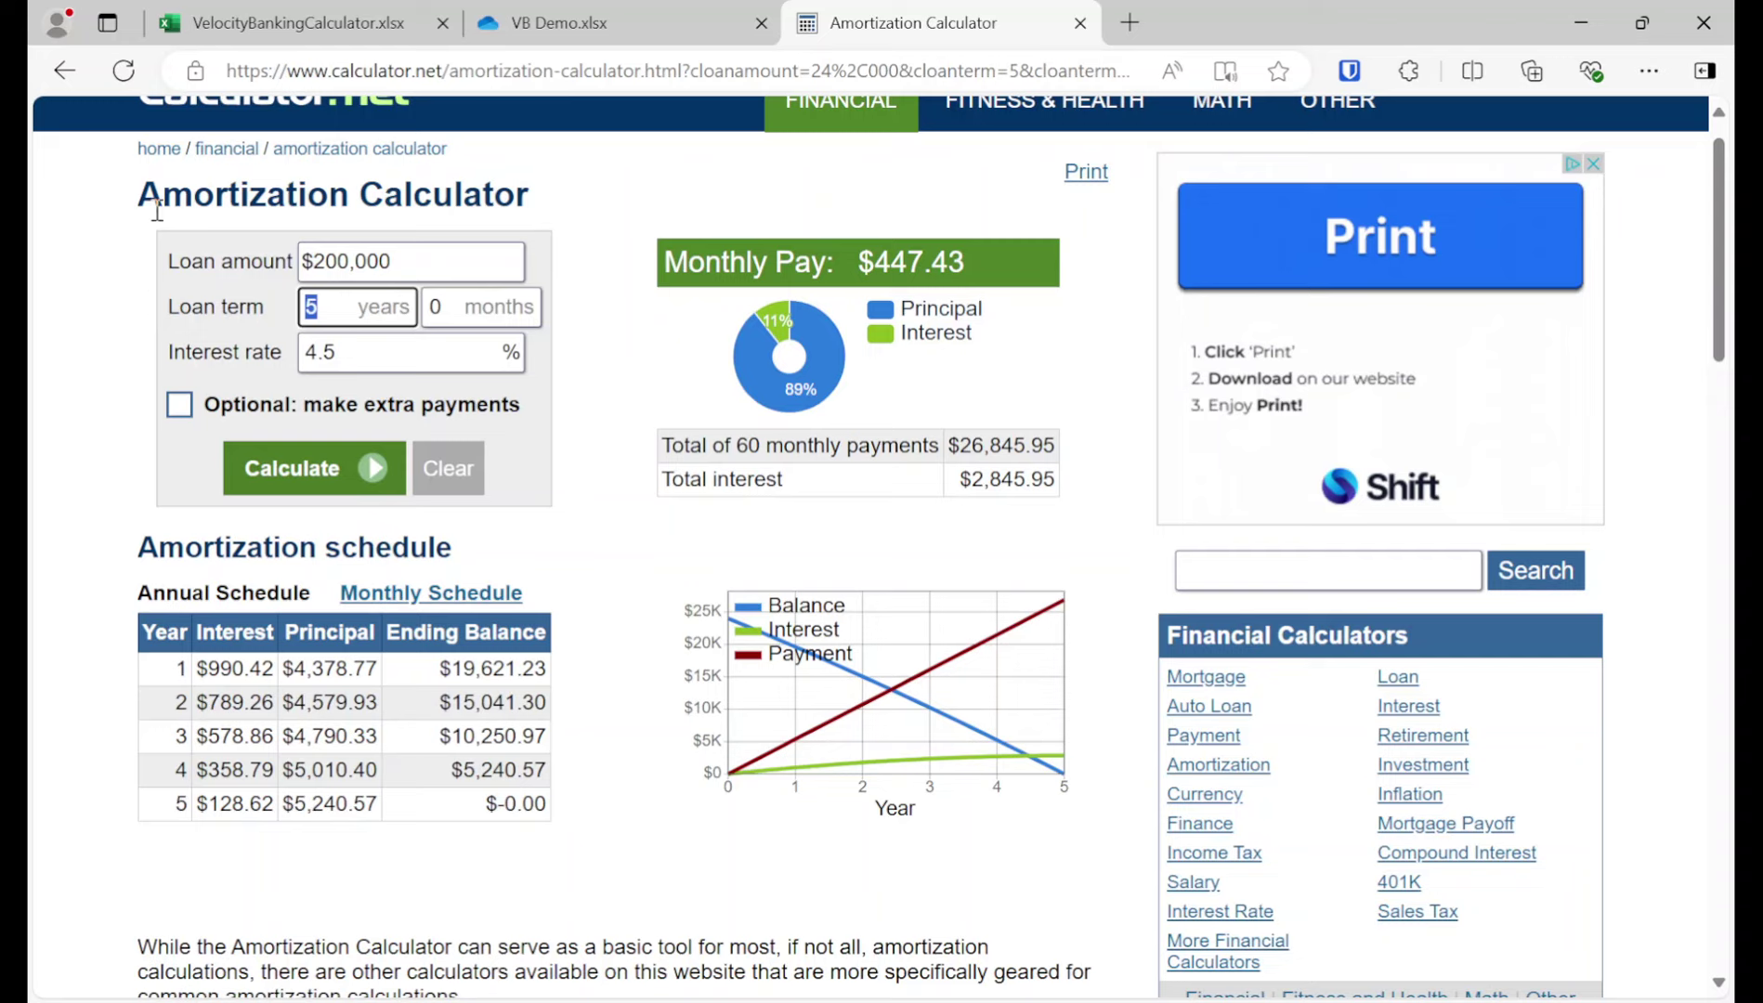
{"action": "type", "text": "30"}
{"action": "left_click_drag", "start_coordinate": [395, 356], "coordinate": [156, 372]}
{"action": "type", "text": "6"}
{"action": "left_click", "coordinate": [345, 495]}
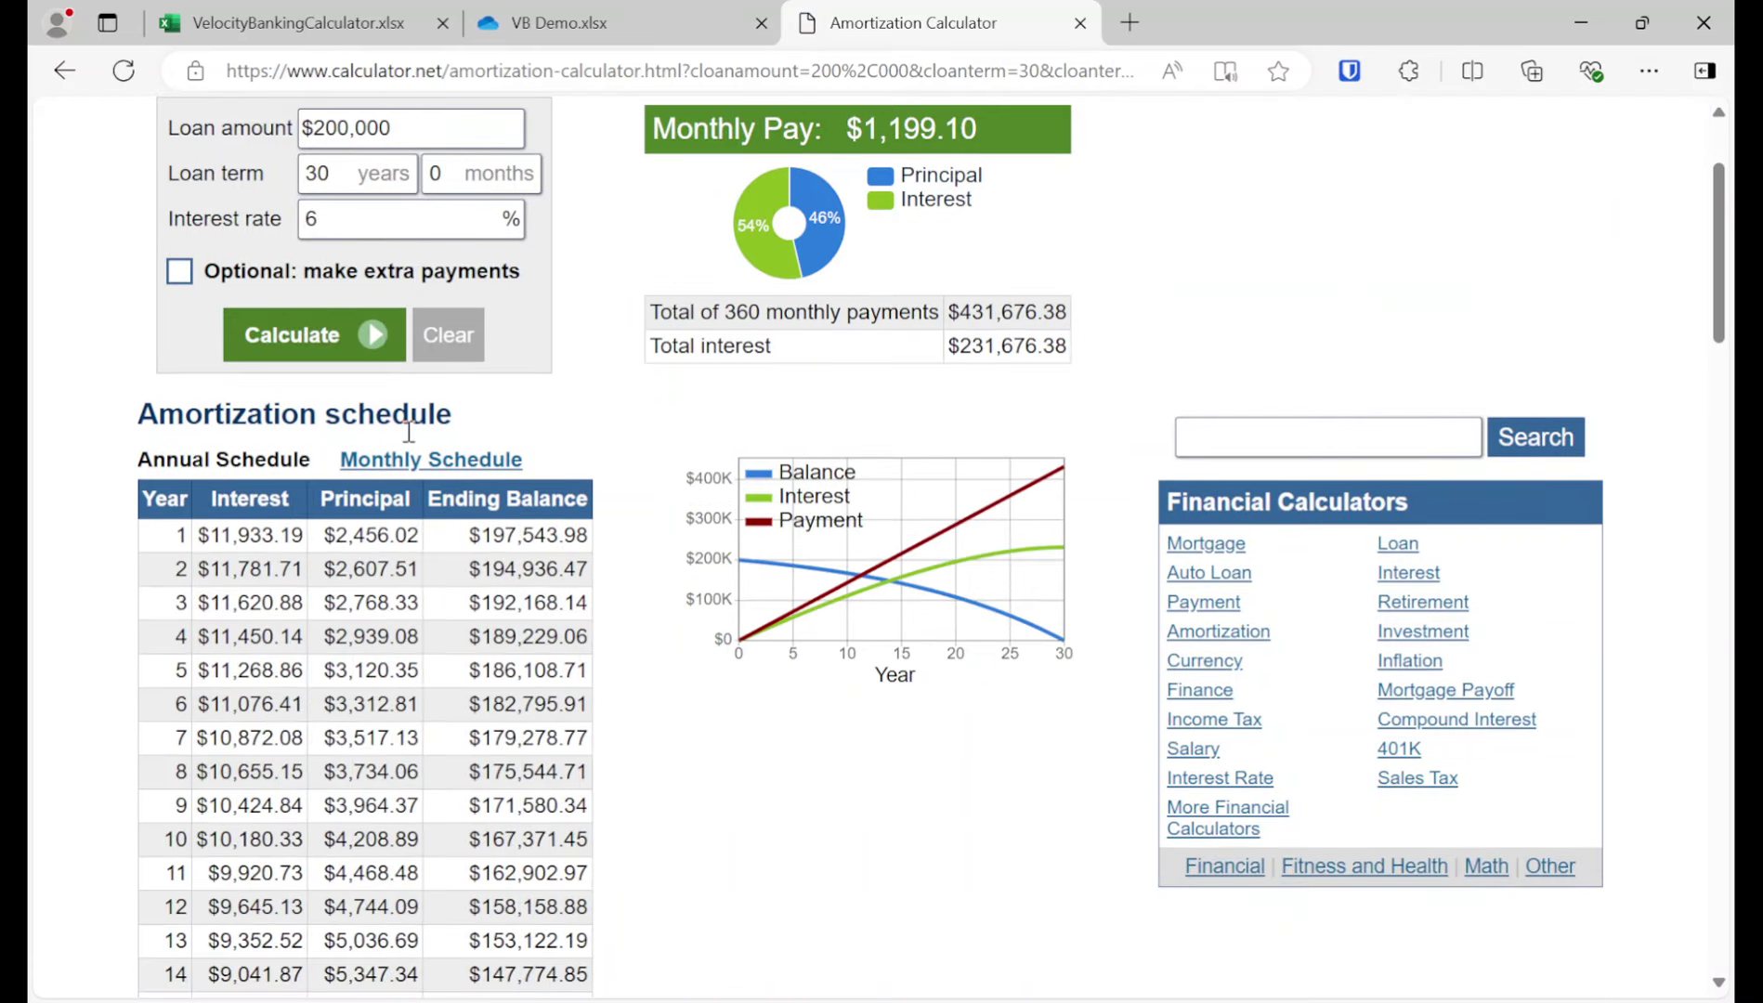
Step: Select month 20's $195,823.04 remaining balance in the monthly schedule
{"action": "left_click", "coordinate": [392, 461]}
{"action": "scroll", "coordinate": [305, 613], "scroll_direction": "down", "scroll_amount": 5}
{"action": "left_click_drag", "start_coordinate": [474, 679], "coordinate": [578, 680]}
Step: Append ' -> 195,823.04' to the Mortgage label in A11, then select that figure
{"action": "left_click", "coordinate": [580, 41]}
{"action": "key", "text": "ctrl+shift+Tab"}
{"action": "key", "text": "ctrl+Tab"}
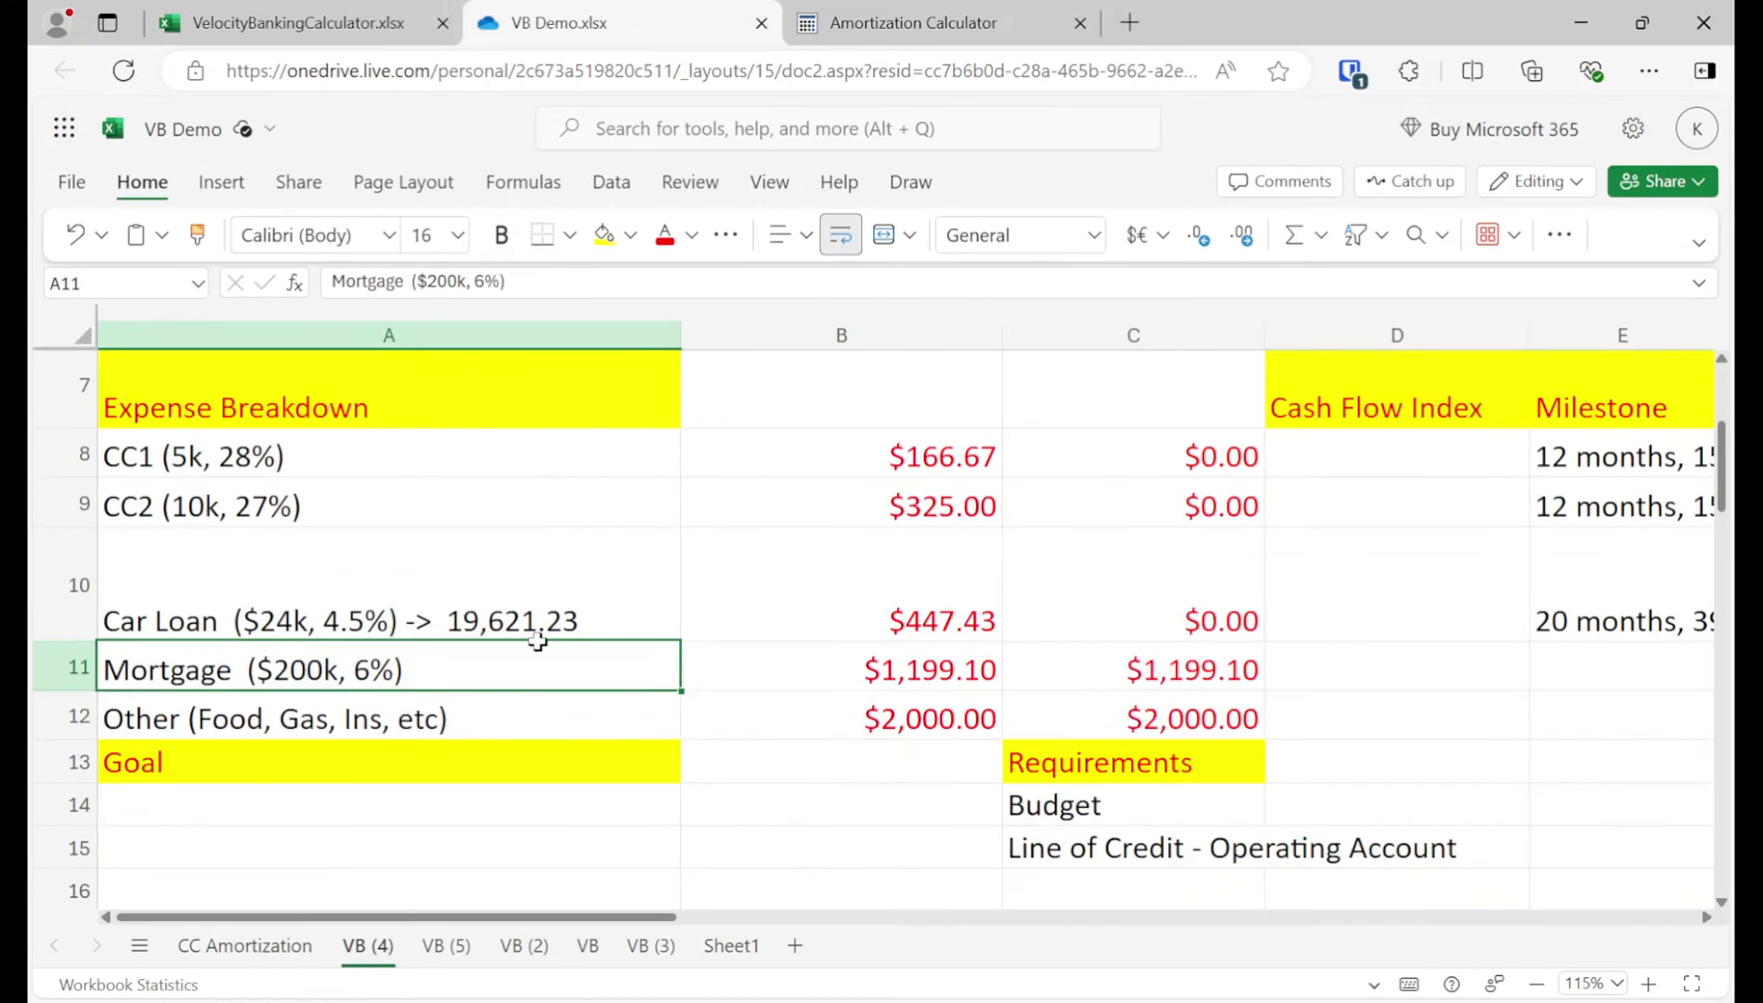
{"action": "double_click", "coordinate": [525, 655]}
{"action": "type", "text": "->"}
{"action": "type", "text": "195,823.04"}
{"action": "key", "text": "Return"}
{"action": "key", "text": "Up"}
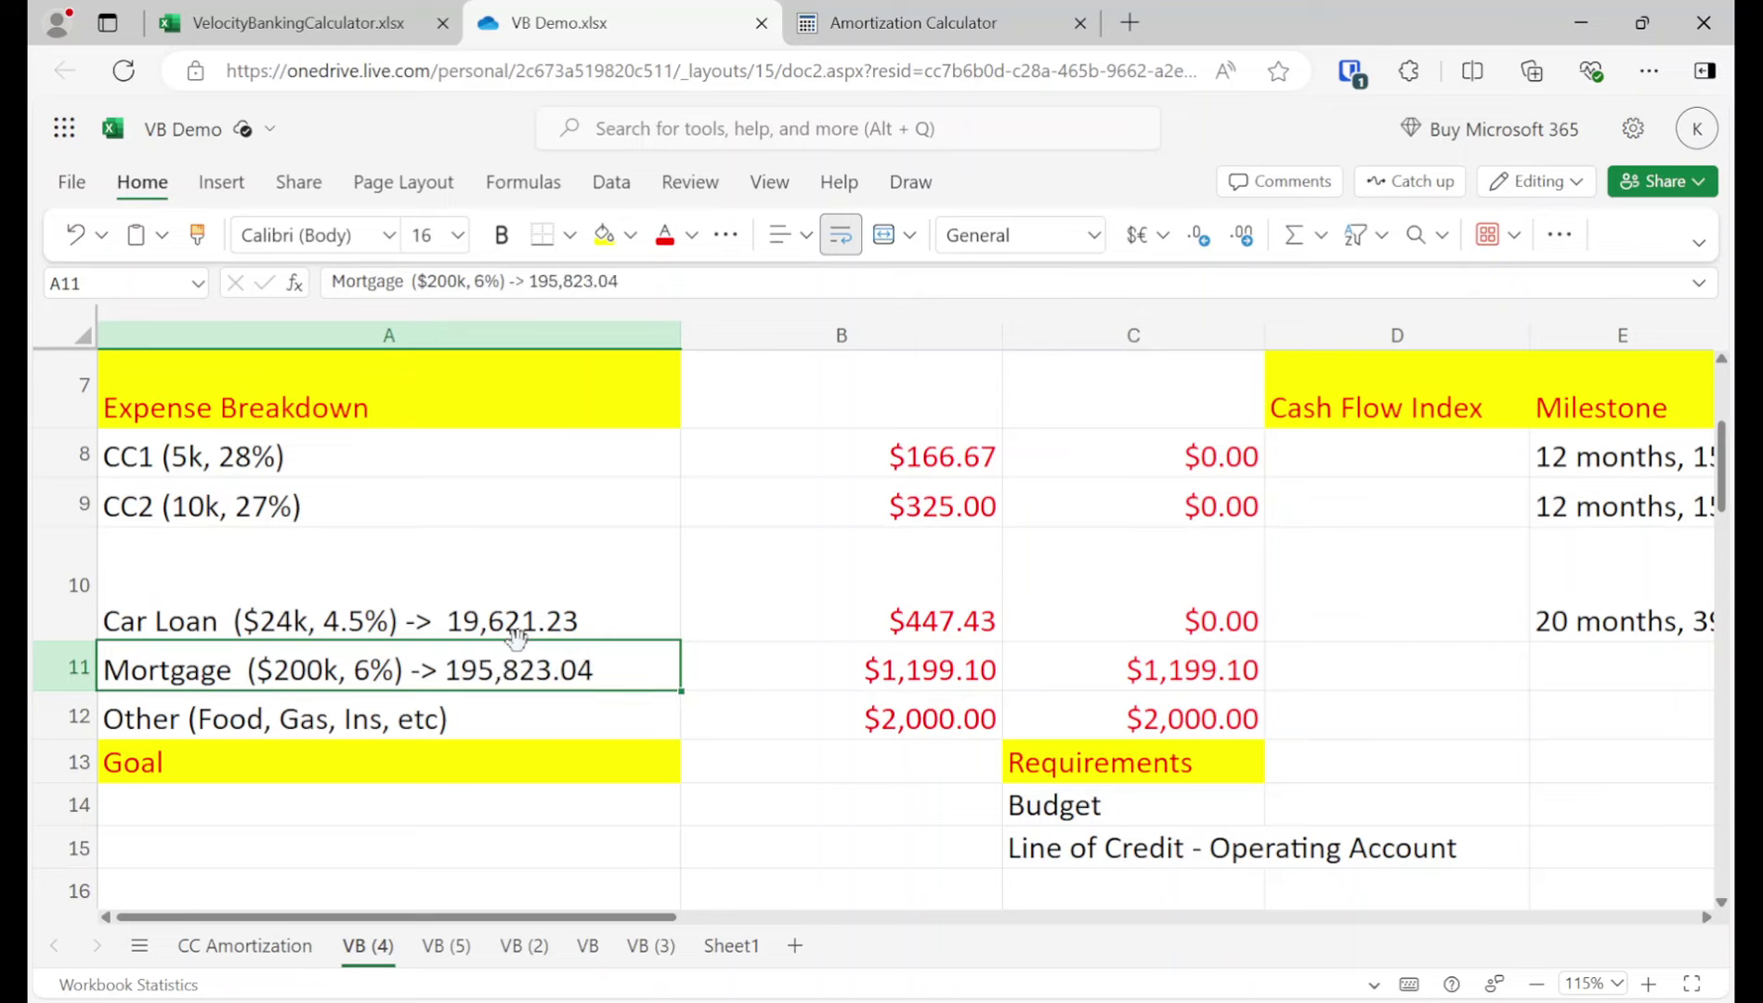
{"action": "double_click", "coordinate": [585, 669]}
{"action": "left_click_drag", "start_coordinate": [586, 670], "coordinate": [445, 670]}
{"action": "key", "text": "ctrl+c"}
Step: Paste 195,823.04 as Current Balance and enter $200,000 Original Balance, then review the 8,382.52 savings
{"action": "left_click", "coordinate": [313, 17]}
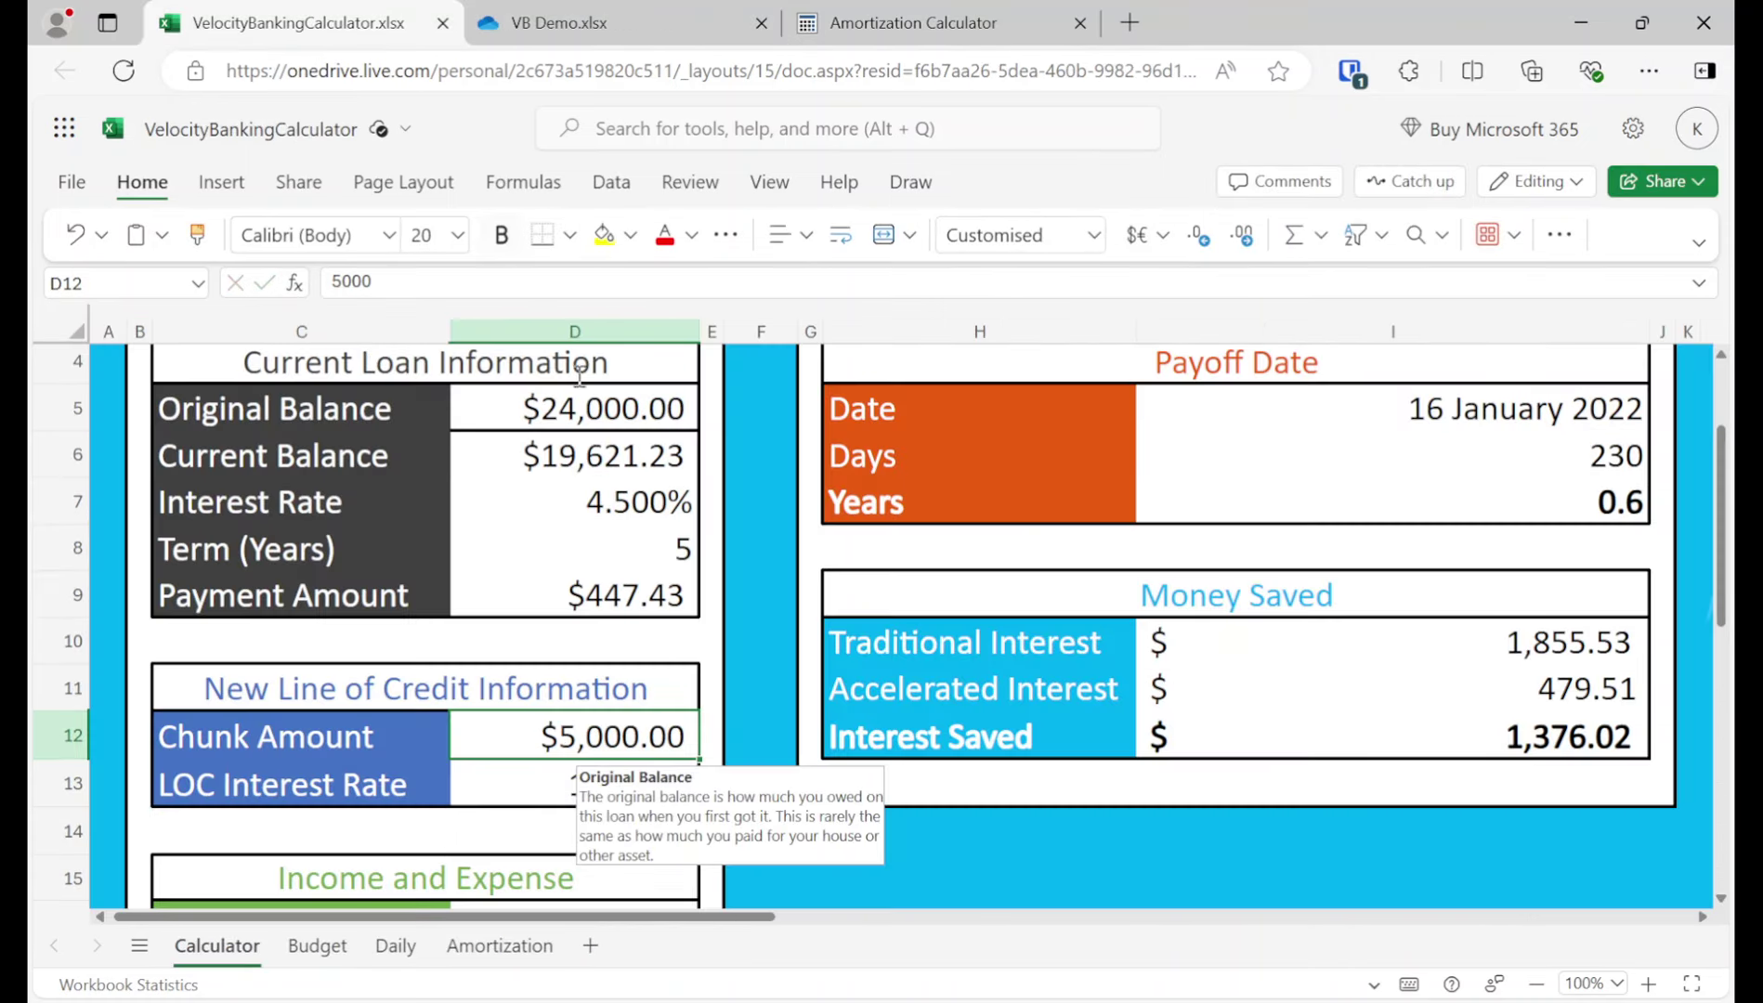
{"action": "left_click", "coordinate": [563, 457]}
{"action": "double_click", "coordinate": [463, 281]}
{"action": "key", "text": "ctrl+v"}
{"action": "key", "text": "Return"}
{"action": "key", "text": "Up"}
{"action": "key", "text": "Up"}
{"action": "type", "text": "200000"}
{"action": "key", "text": "Return"}
{"action": "key", "text": "Up"}
{"action": "key", "text": "Up"}
{"action": "key", "text": "Right"}
{"action": "key", "text": "Right"}
{"action": "key", "text": "Right"}
{"action": "key", "text": "Down"}
{"action": "key", "text": "Down"}
{"action": "key", "text": "Down"}
{"action": "key", "text": "Down"}
{"action": "key", "text": "Down"}
{"action": "key", "text": "Down"}
{"action": "key", "text": "Down"}
{"action": "key", "text": "Down"}
{"action": "key", "text": "Down"}
{"action": "key", "text": "Down"}
{"action": "key", "text": "Down"}
{"action": "key", "text": "Down"}
{"action": "key", "text": "Down"}
{"action": "key", "text": "Down"}
{"action": "key", "text": "Down"}
{"action": "key", "text": "Down"}
{"action": "key", "text": "Down"}
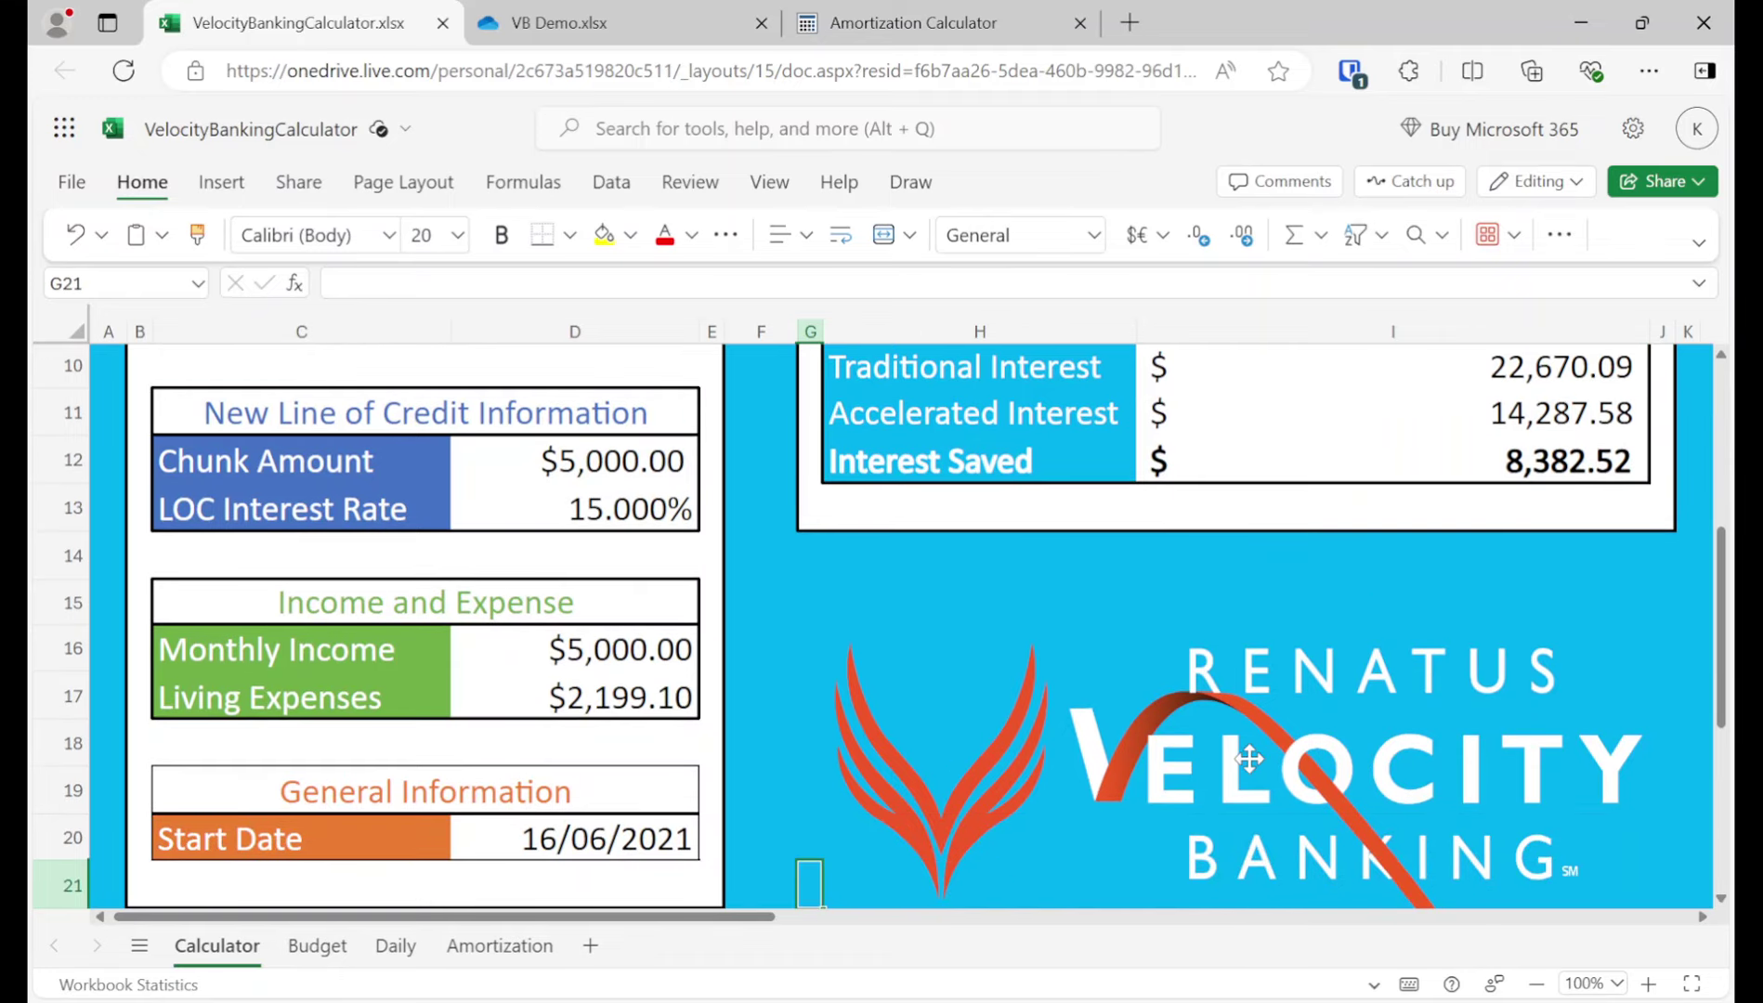
{"action": "scroll", "coordinate": [1224, 780], "scroll_direction": "down", "scroll_amount": 1}
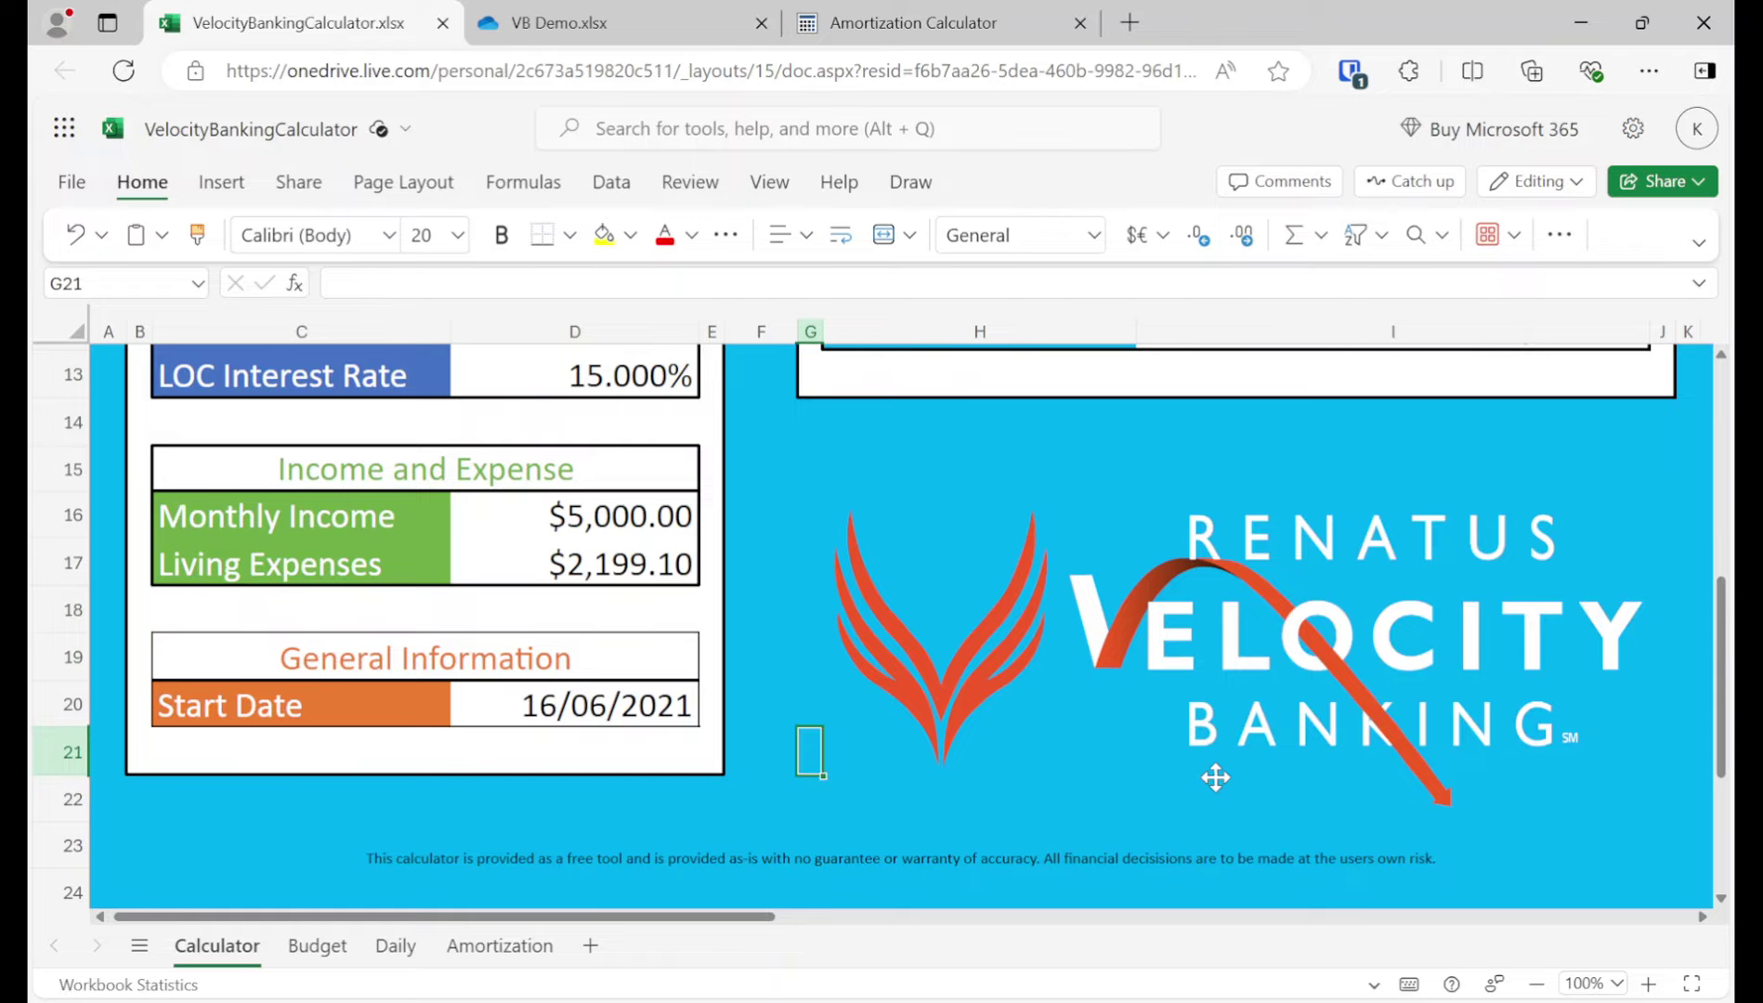
Step: In a new tab, search Google for the Renatus velocity banking instructor and open the Renatus course result
{"action": "left_click", "coordinate": [1140, 15]}
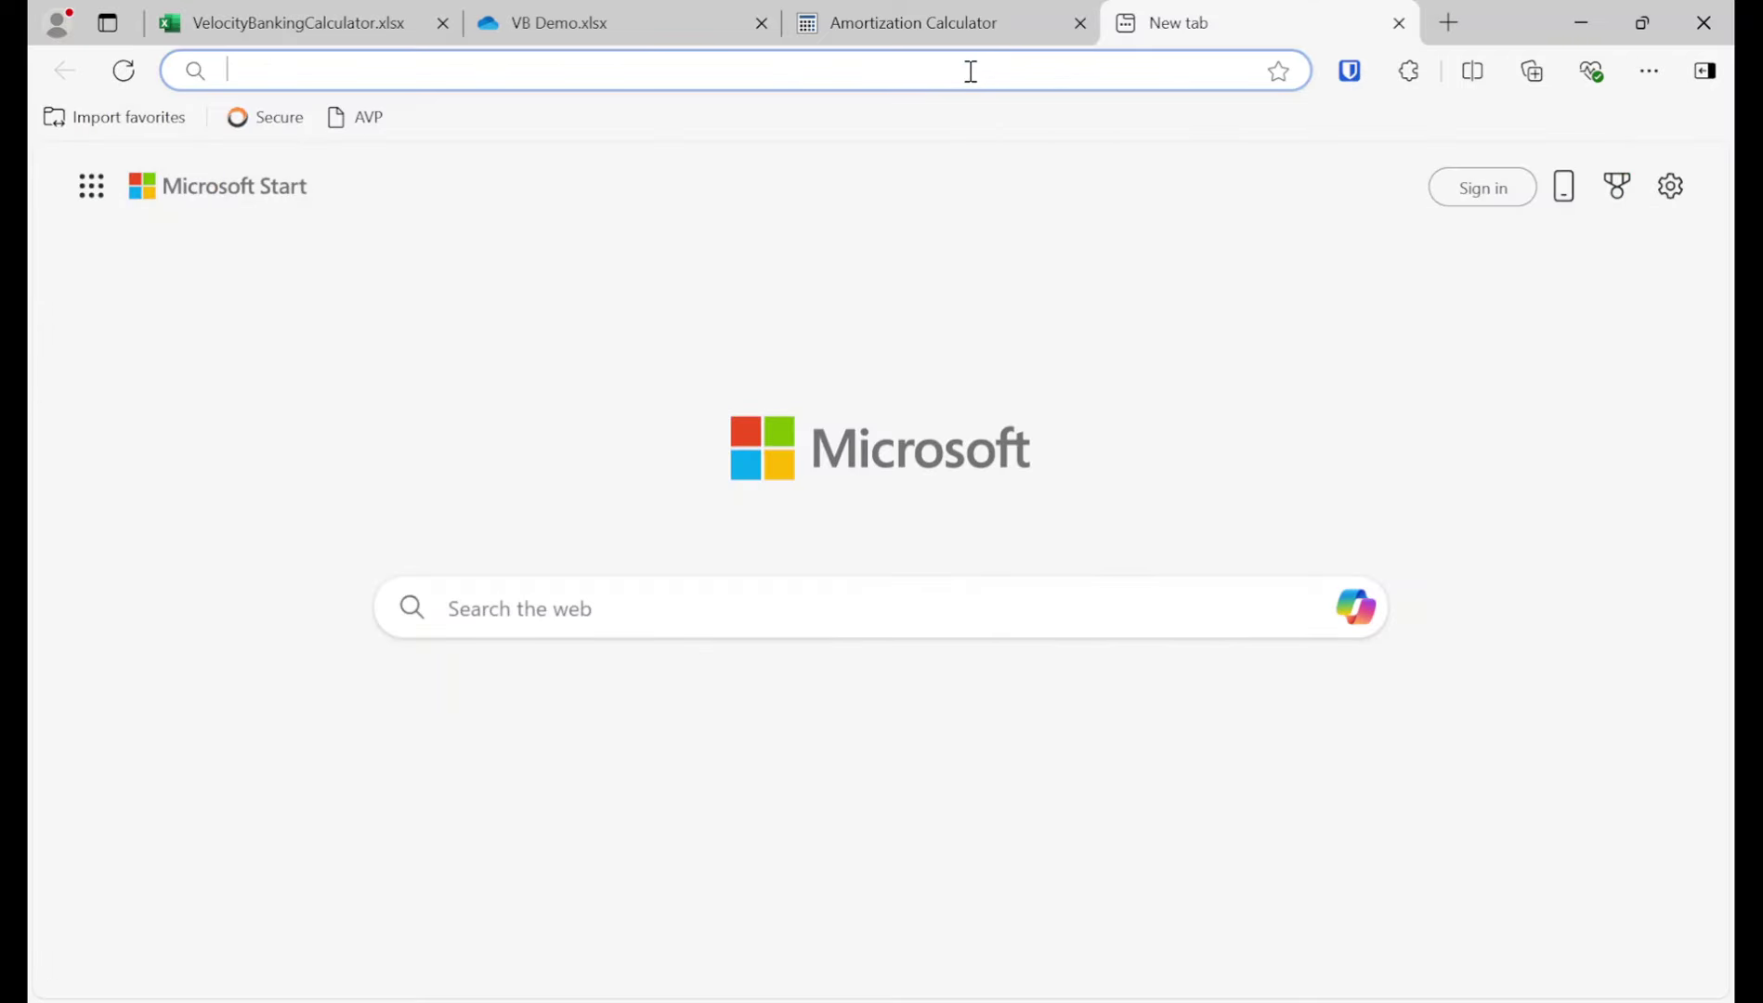
{"action": "type", "text": "renatus"}
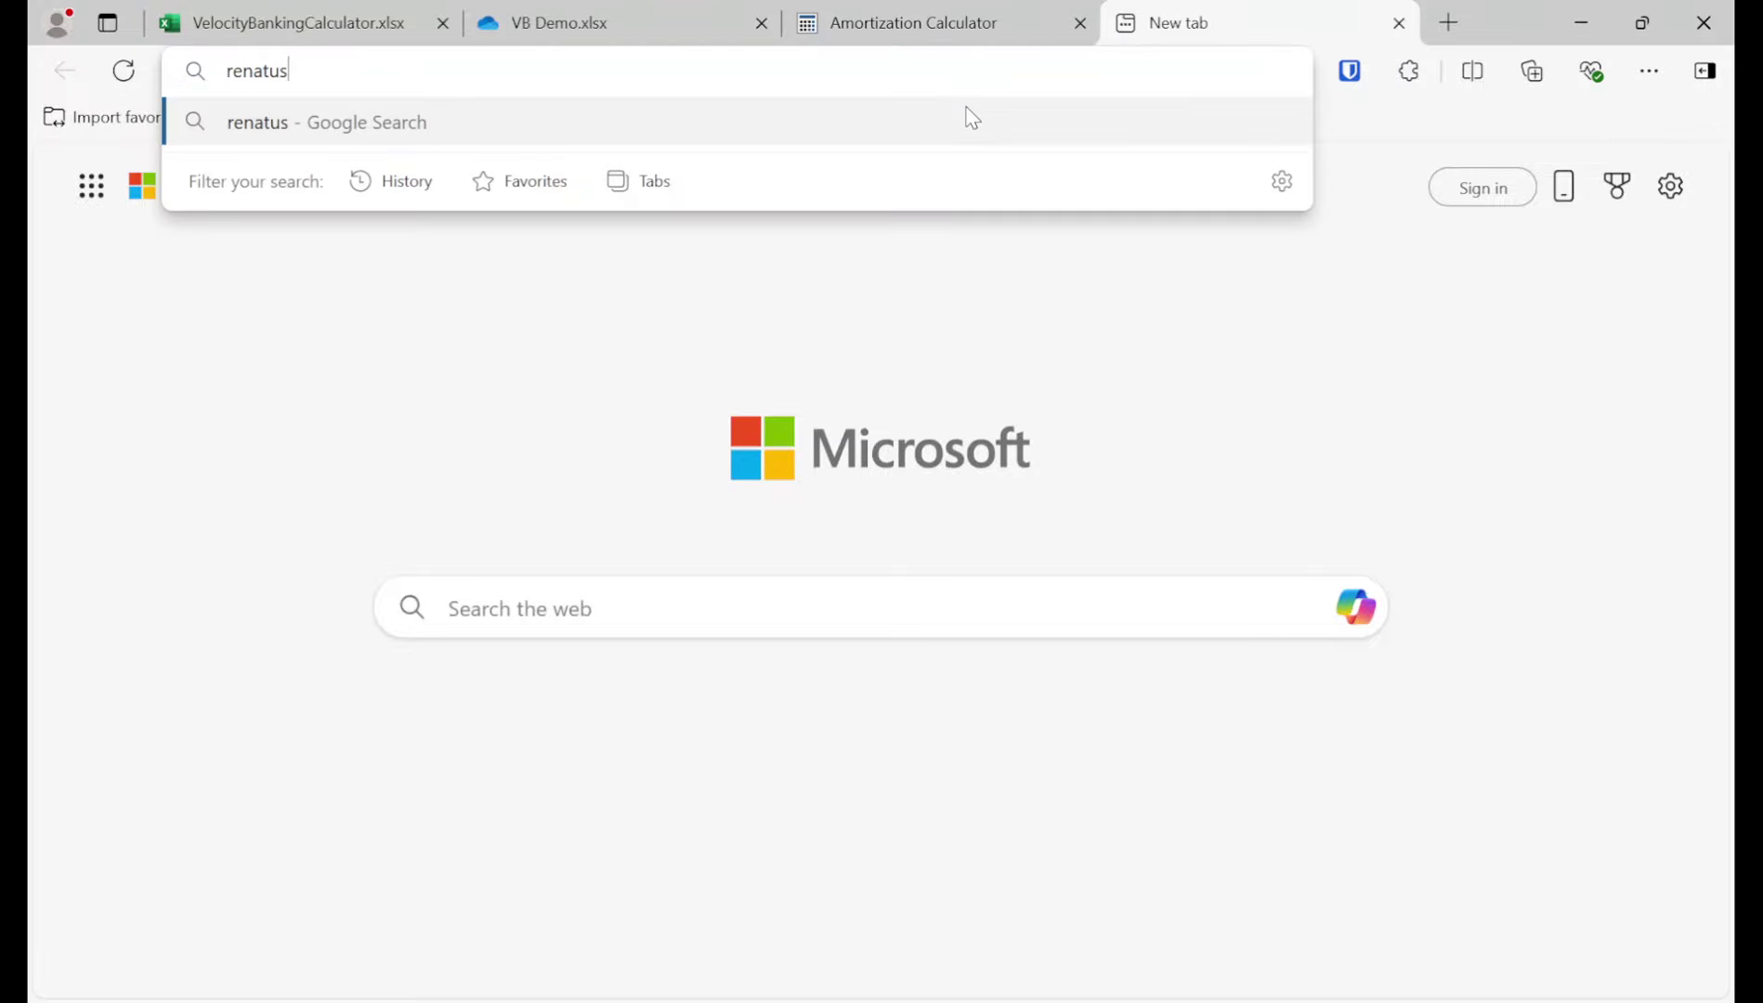
{"action": "type", "text": " ranadall"}
{"action": "key", "text": "BackSpace"}
{"action": "key", "text": "BackSpace"}
{"action": "key", "text": "BackSpace"}
{"action": "key", "text": "BackSpace"}
{"action": "key", "text": "BackSpace"}
{"action": "type", "text": "dall vie"}
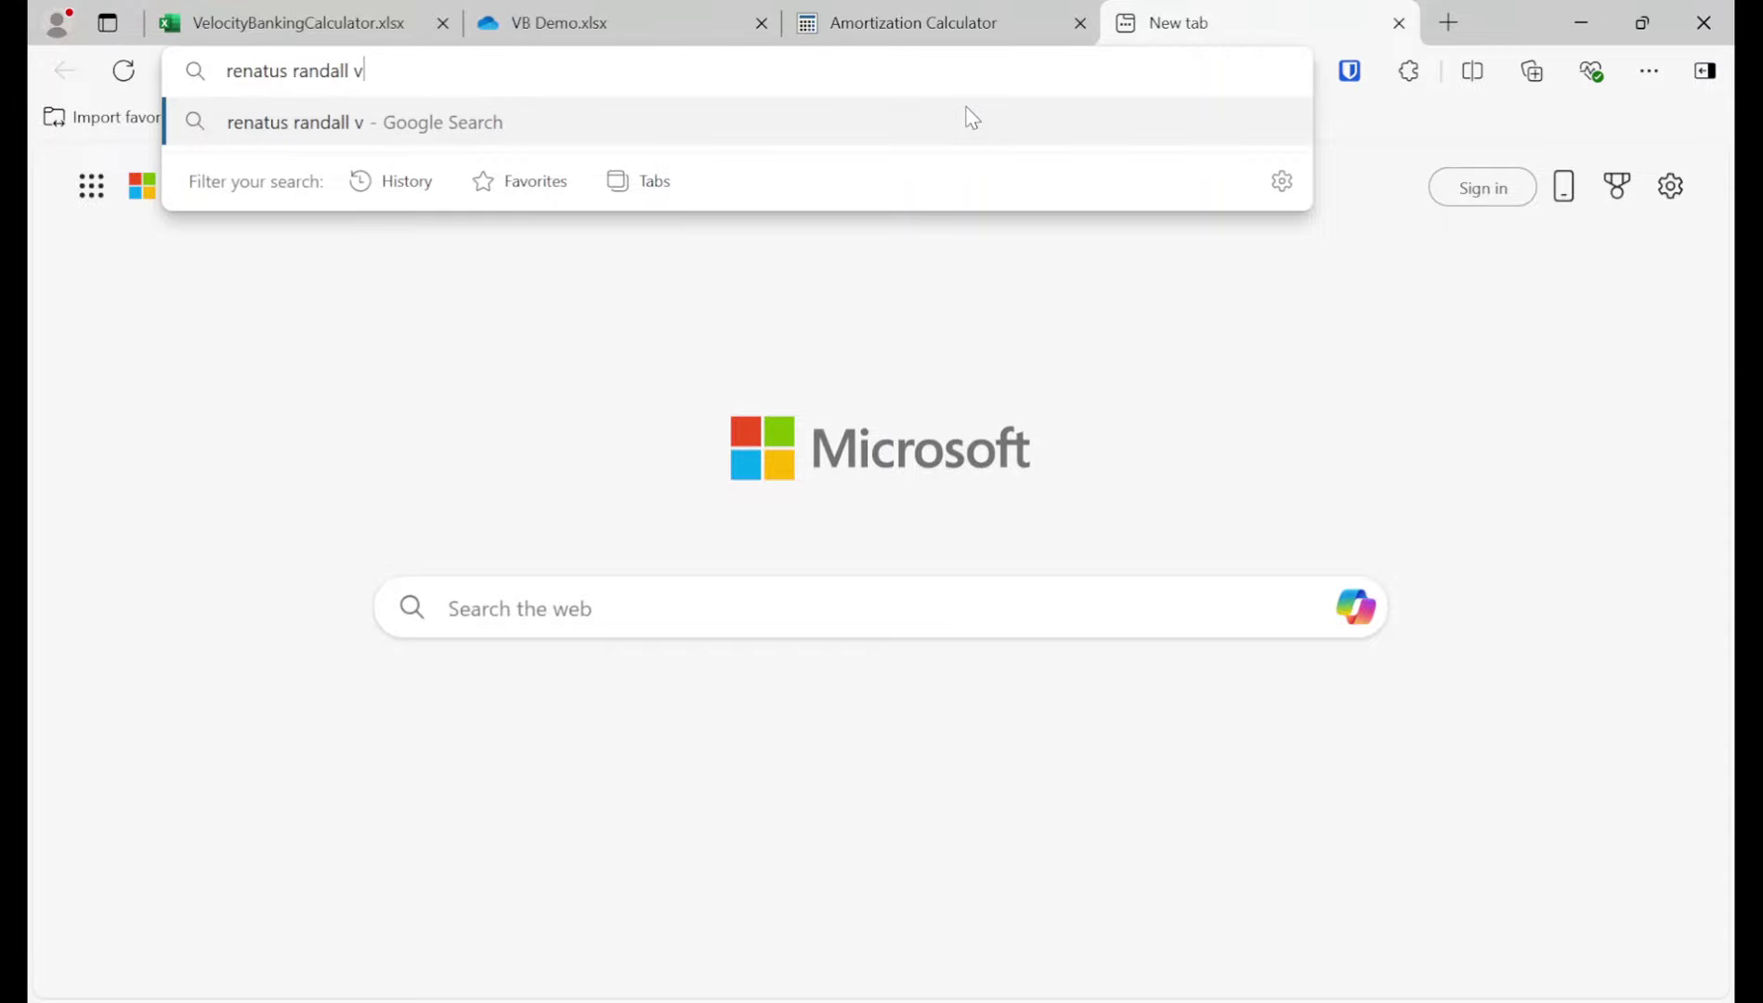
{"action": "key", "text": "BackSpace"}
{"action": "key", "text": "BackSpace"}
{"action": "type", "text": "elocity banking"}
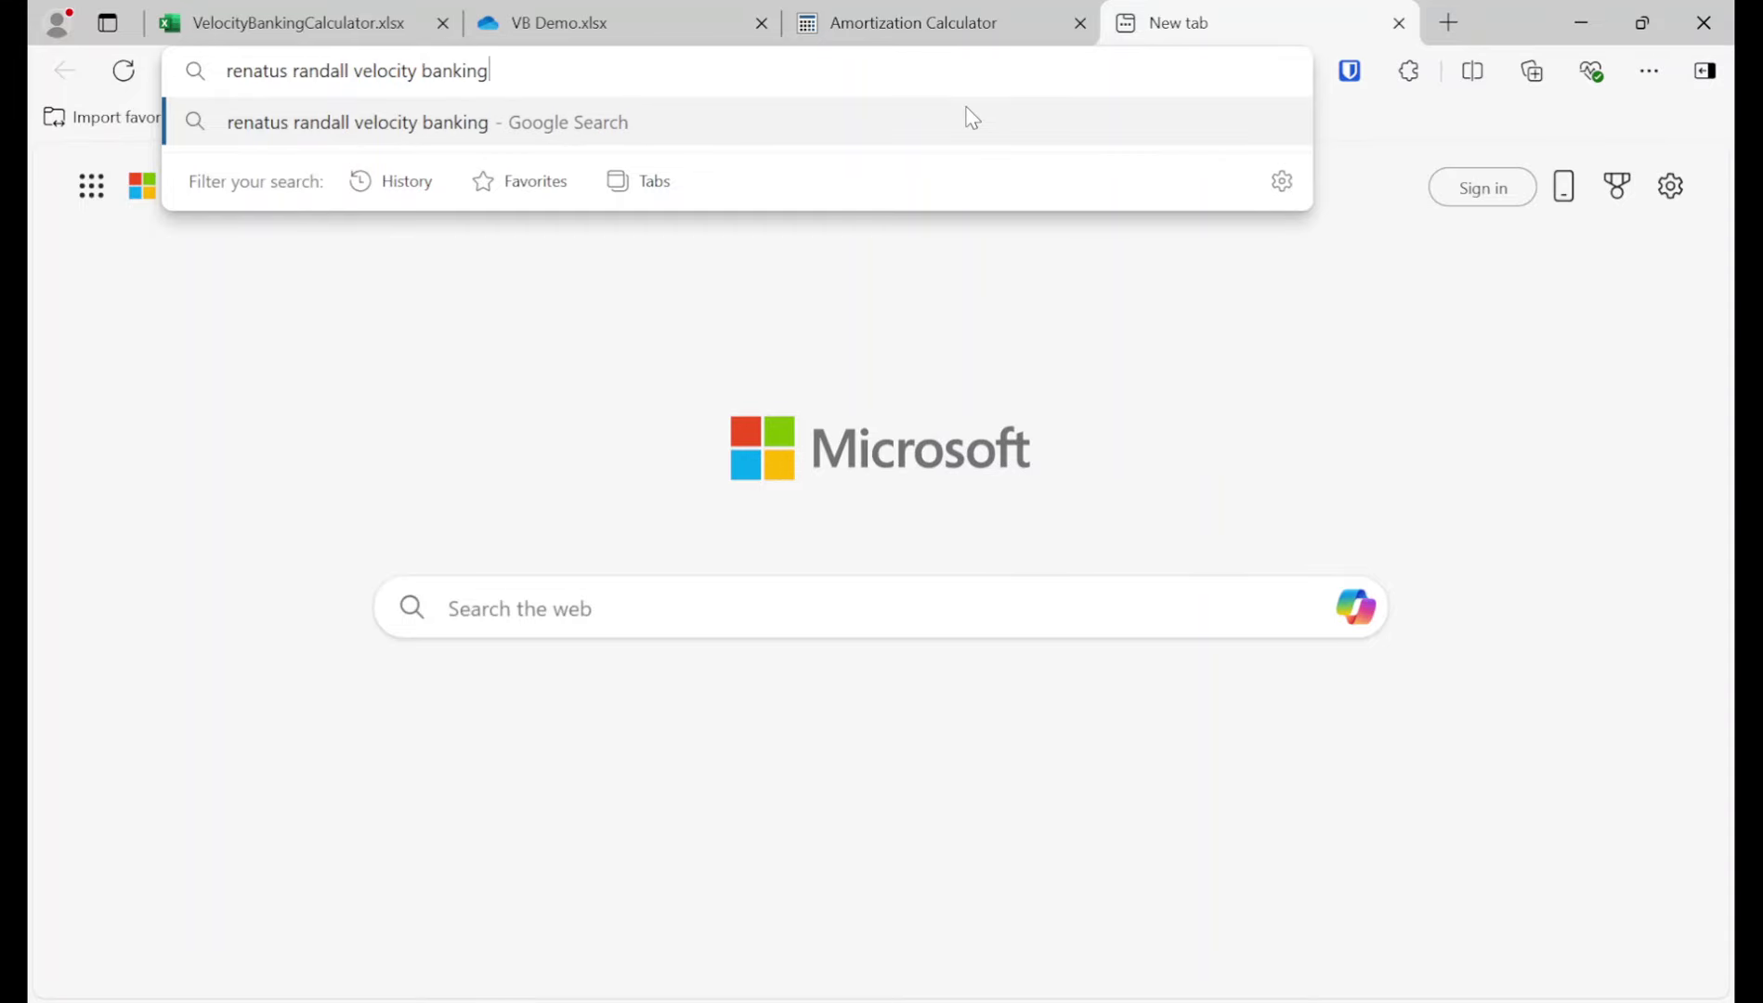
{"action": "key", "text": "Return"}
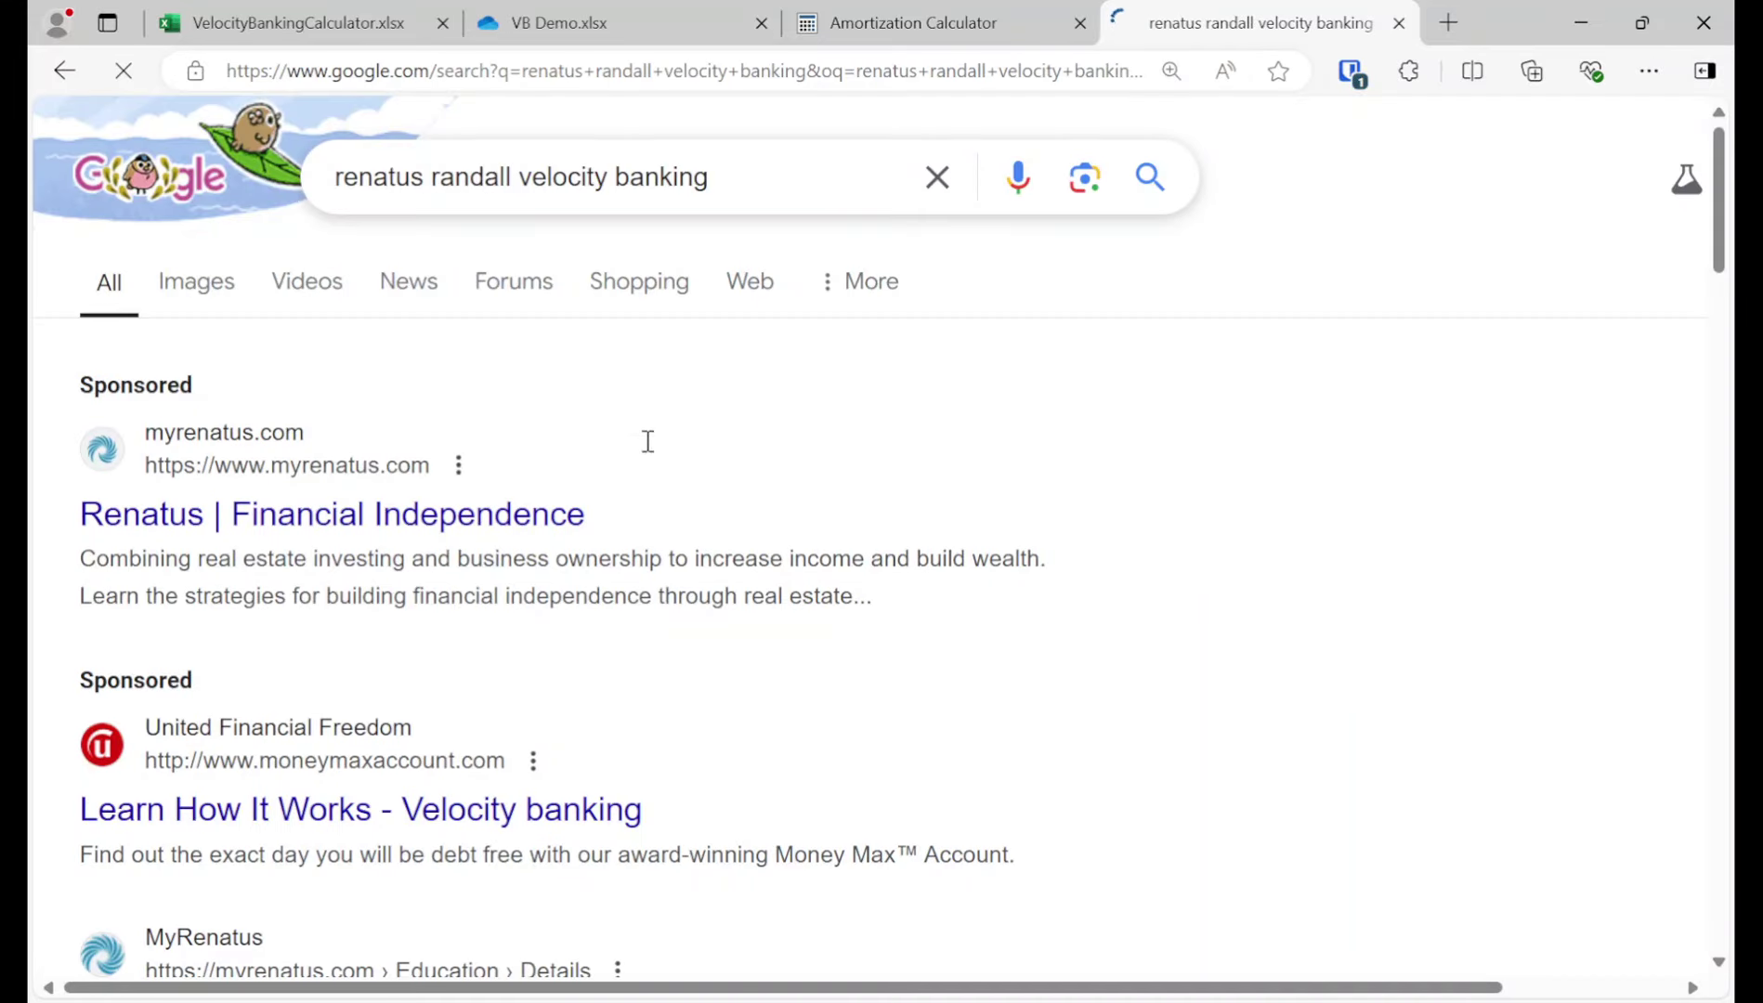
{"action": "scroll", "coordinate": [338, 595], "scroll_direction": "down", "scroll_amount": 4}
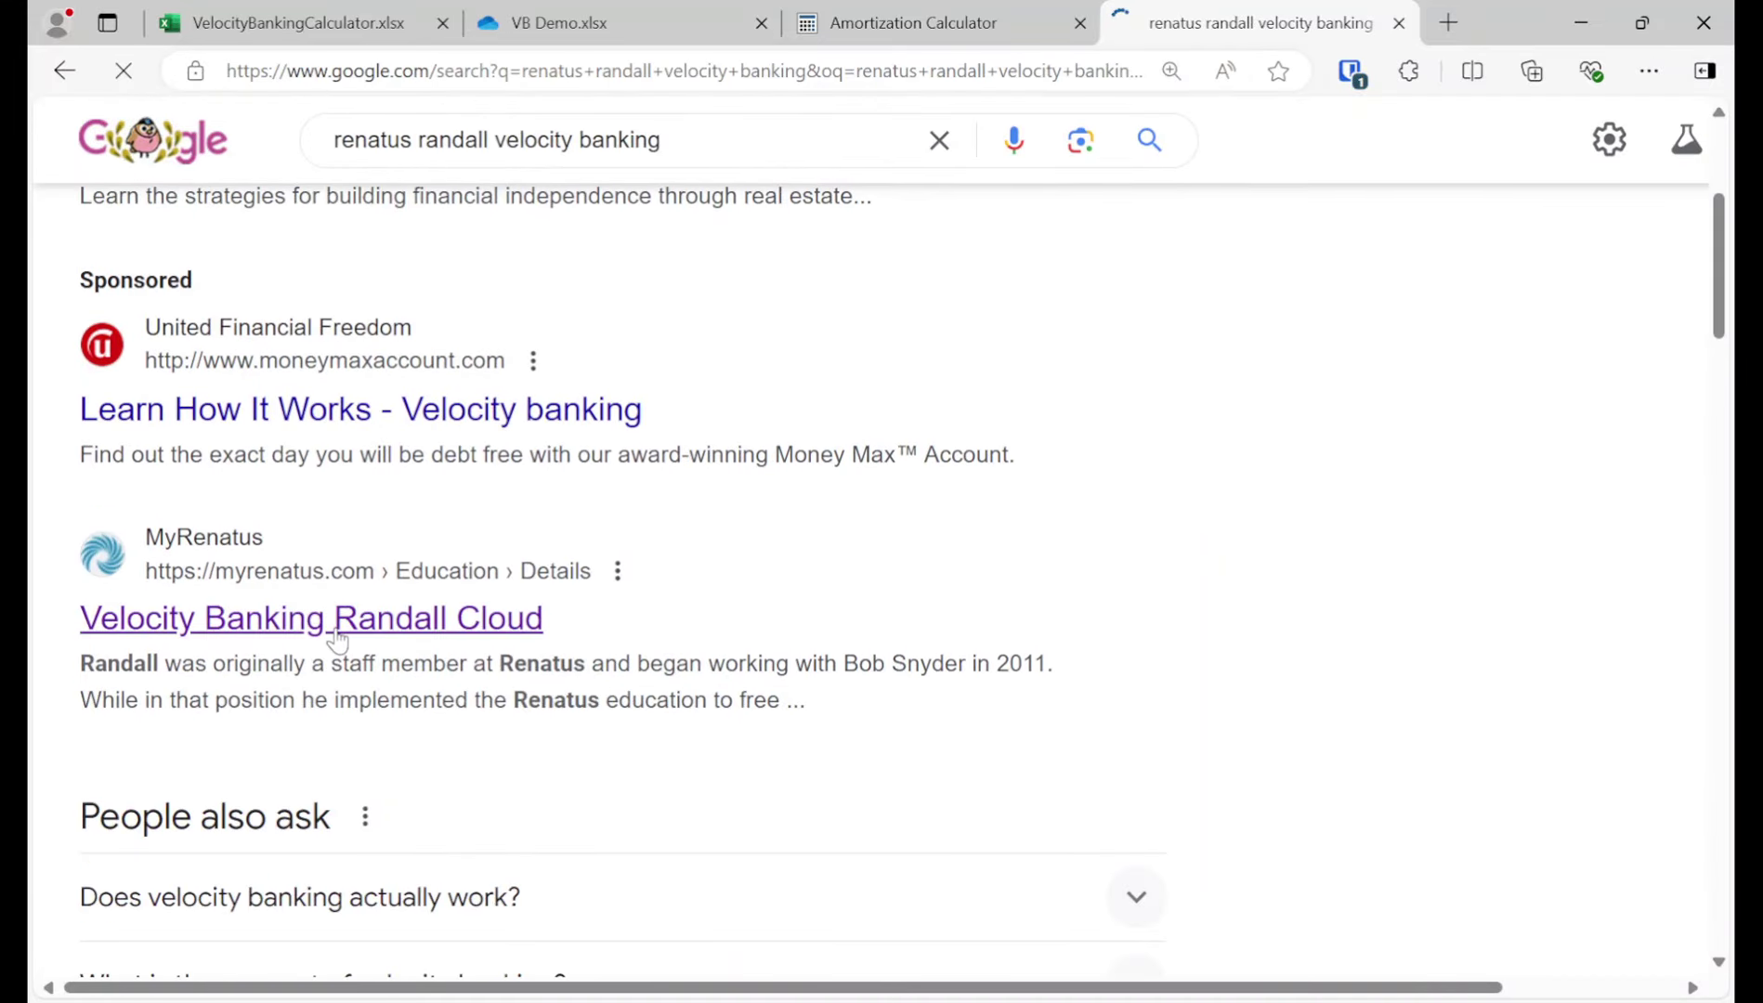
{"action": "left_click", "coordinate": [420, 622]}
{"action": "left_click", "coordinate": [303, 38]}
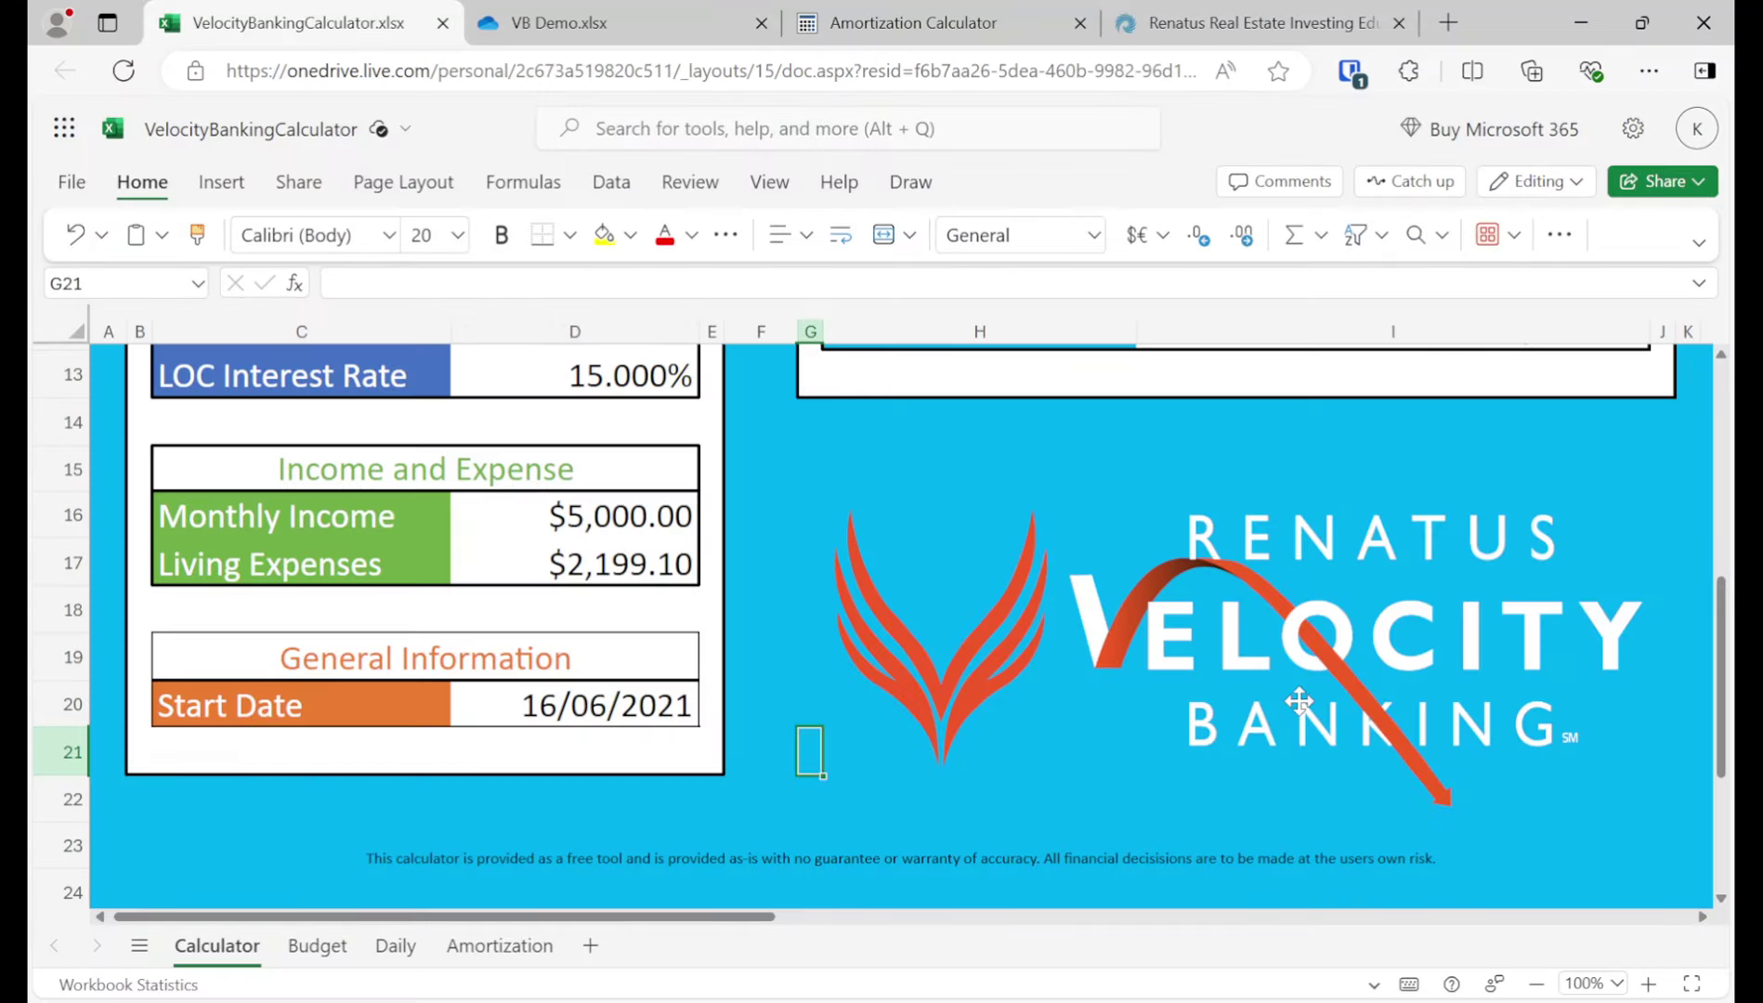
{"action": "scroll", "coordinate": [1166, 643], "scroll_direction": "up", "scroll_amount": 3}
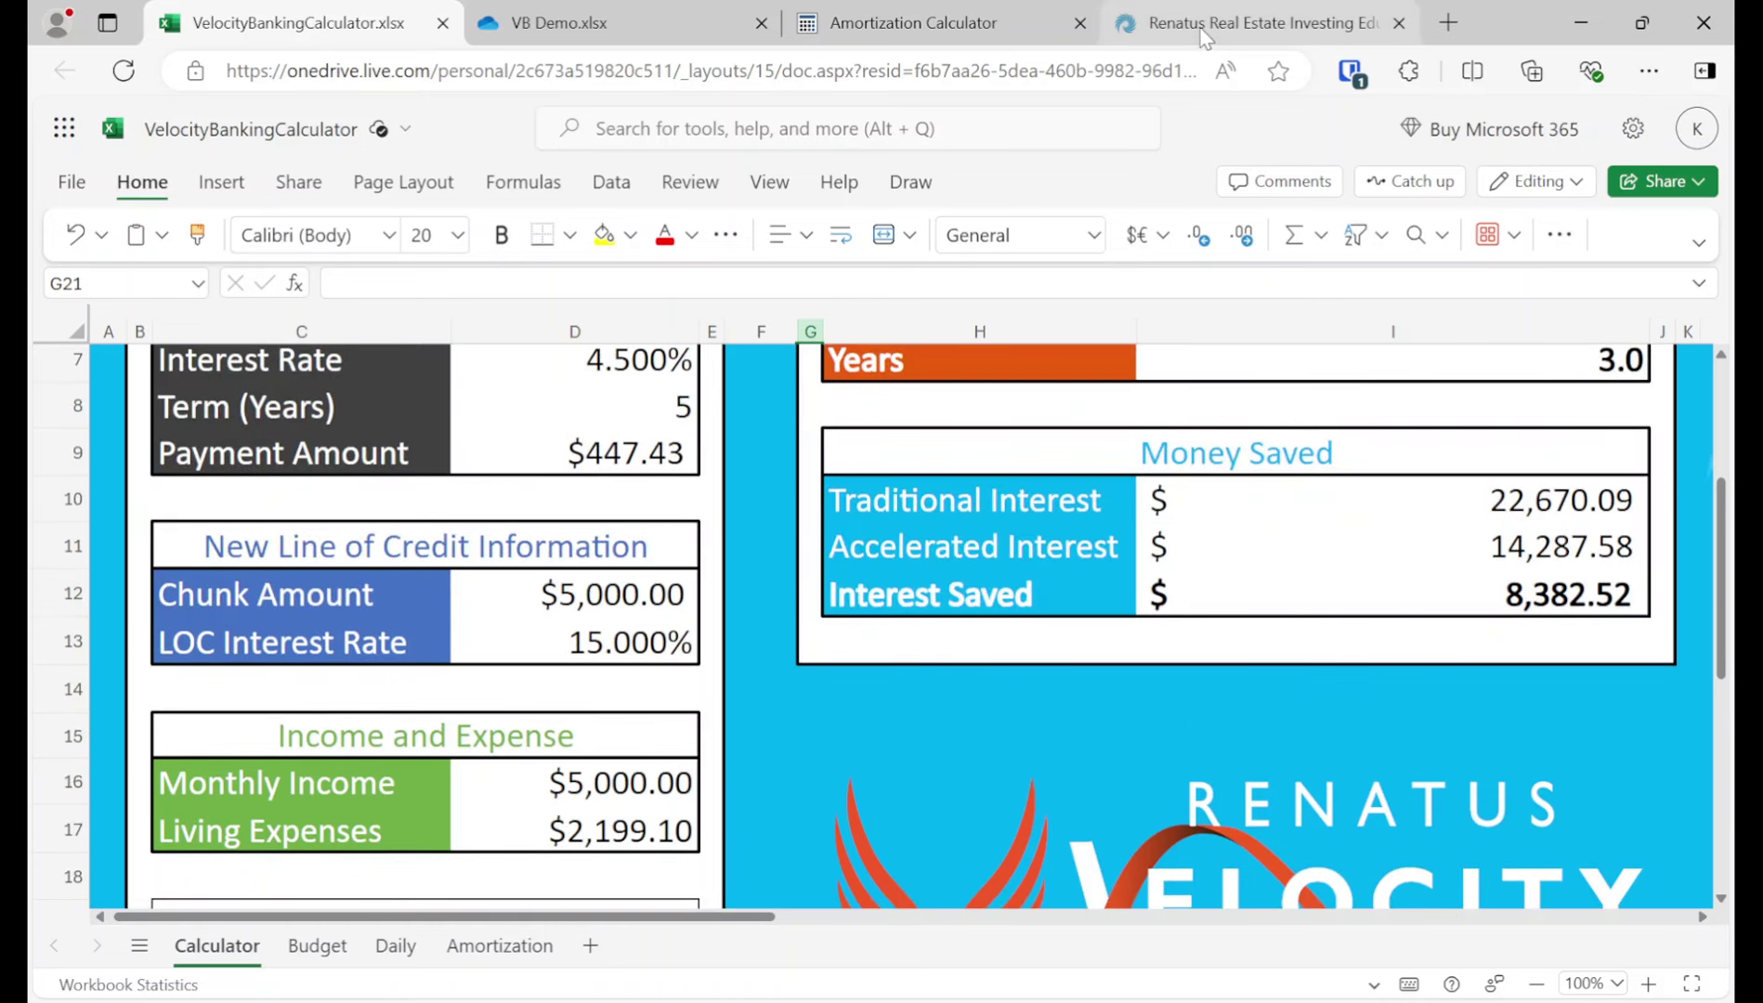
{"action": "left_click", "coordinate": [1203, 33]}
{"action": "scroll", "coordinate": [987, 531], "scroll_direction": "down", "scroll_amount": 10}
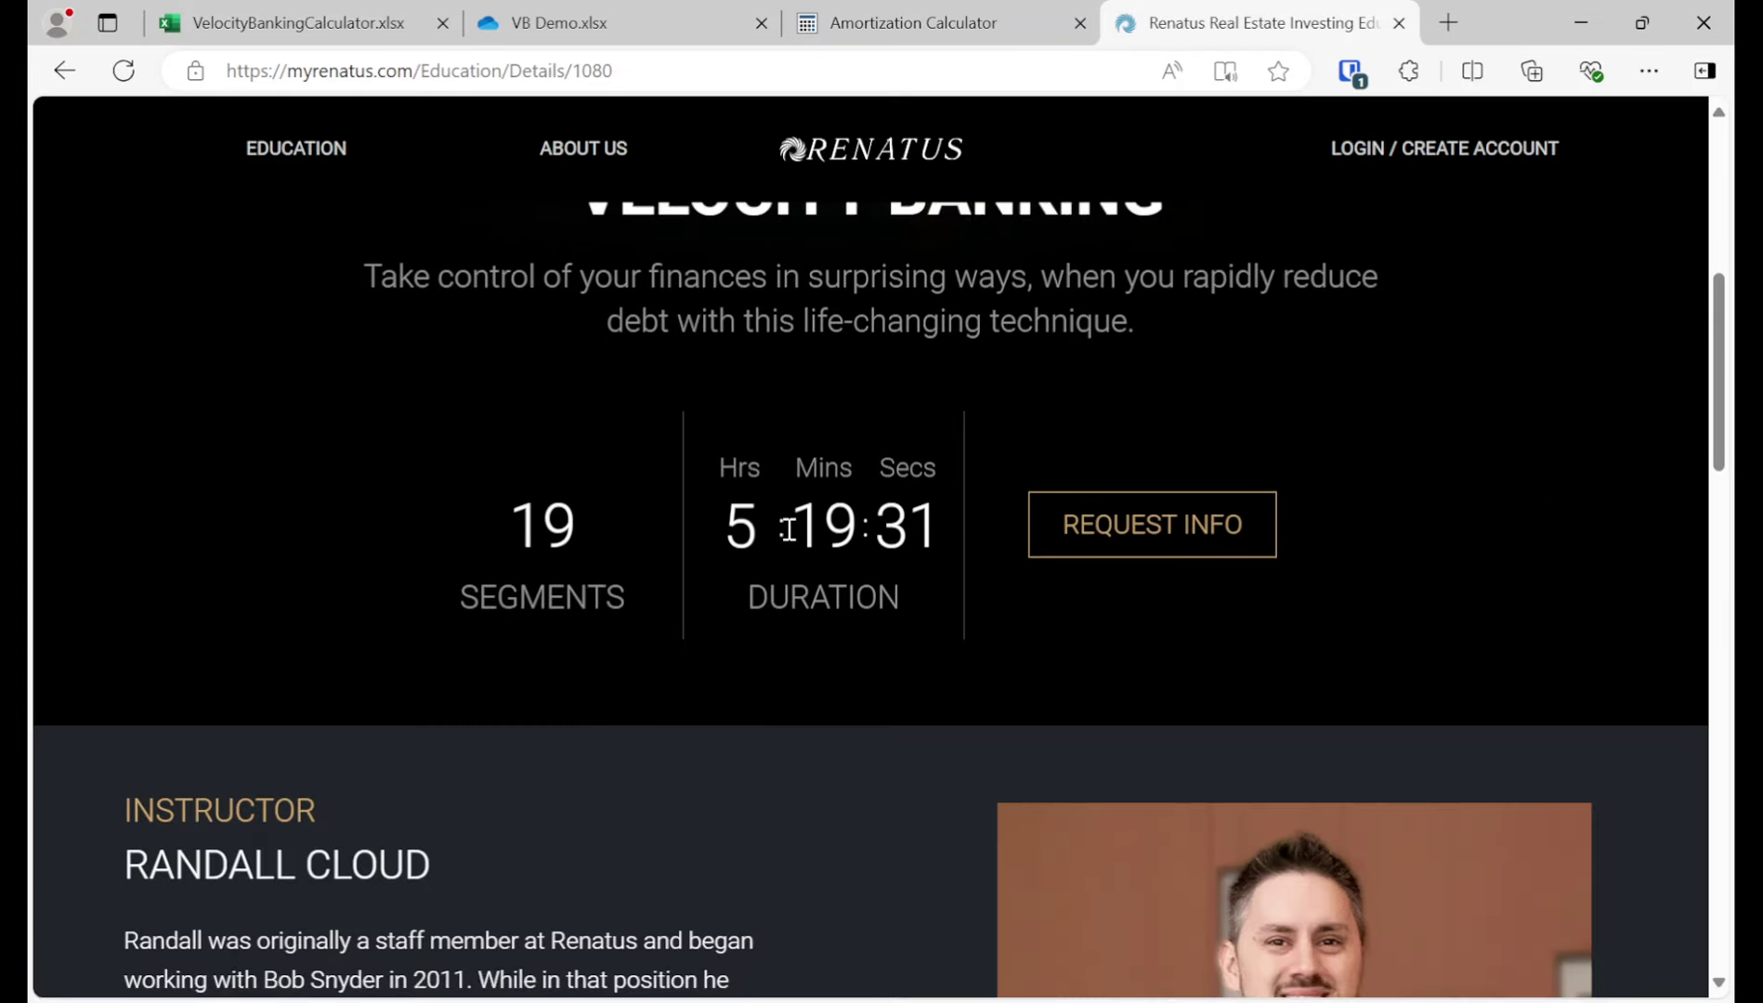
{"action": "scroll", "coordinate": [445, 573], "scroll_direction": "down", "scroll_amount": 5}
{"action": "scroll", "coordinate": [447, 576], "scroll_direction": "up", "scroll_amount": 5}
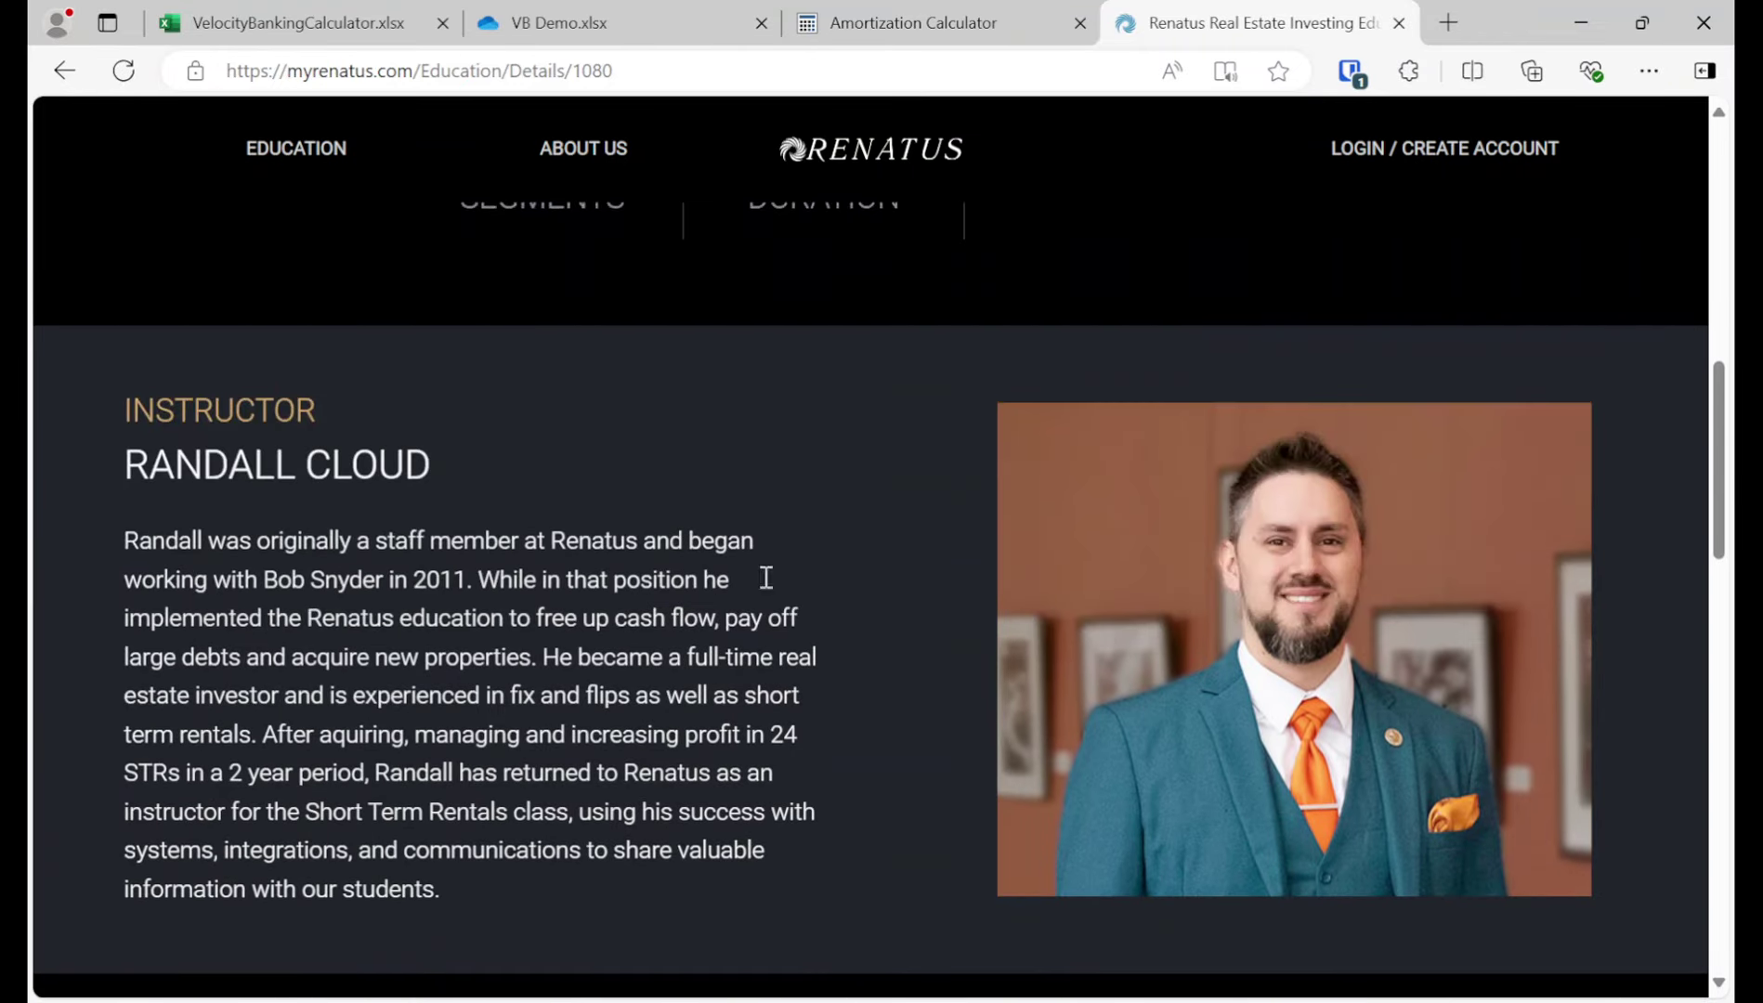
{"action": "scroll", "coordinate": [843, 567], "scroll_direction": "down", "scroll_amount": 1}
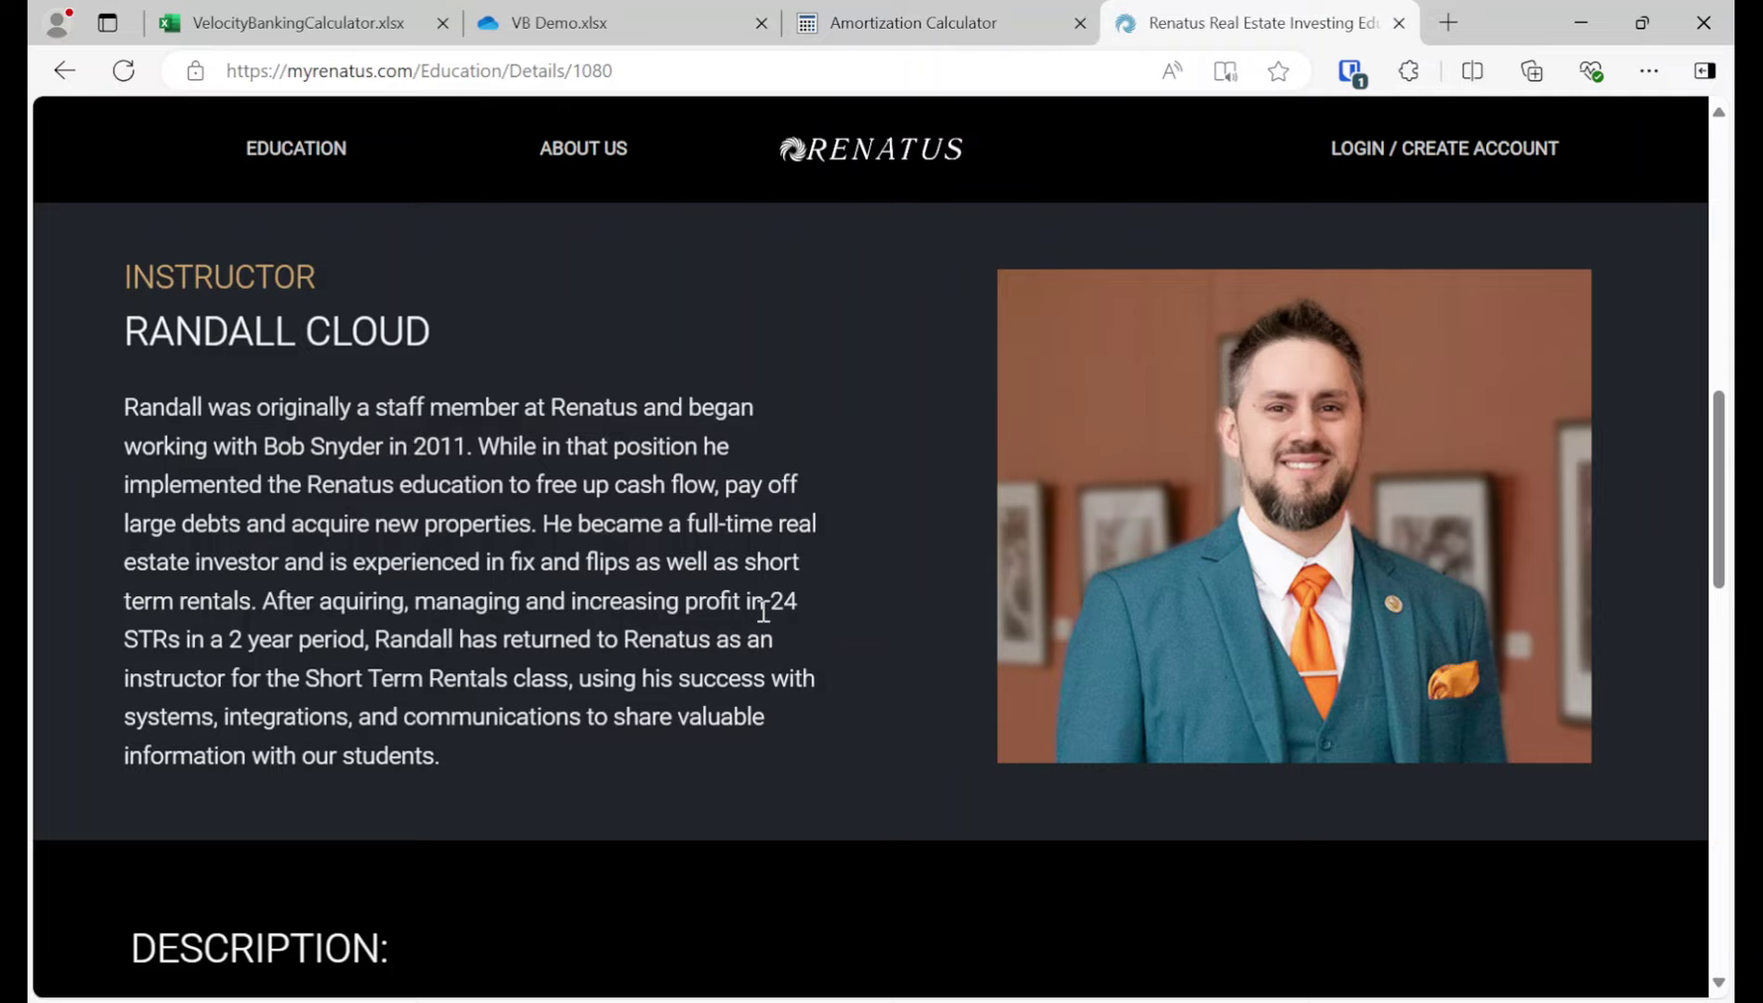
{"action": "scroll", "coordinate": [352, 640], "scroll_direction": "down", "scroll_amount": 10}
{"action": "scroll", "coordinate": [344, 638], "scroll_direction": "up", "scroll_amount": 3}
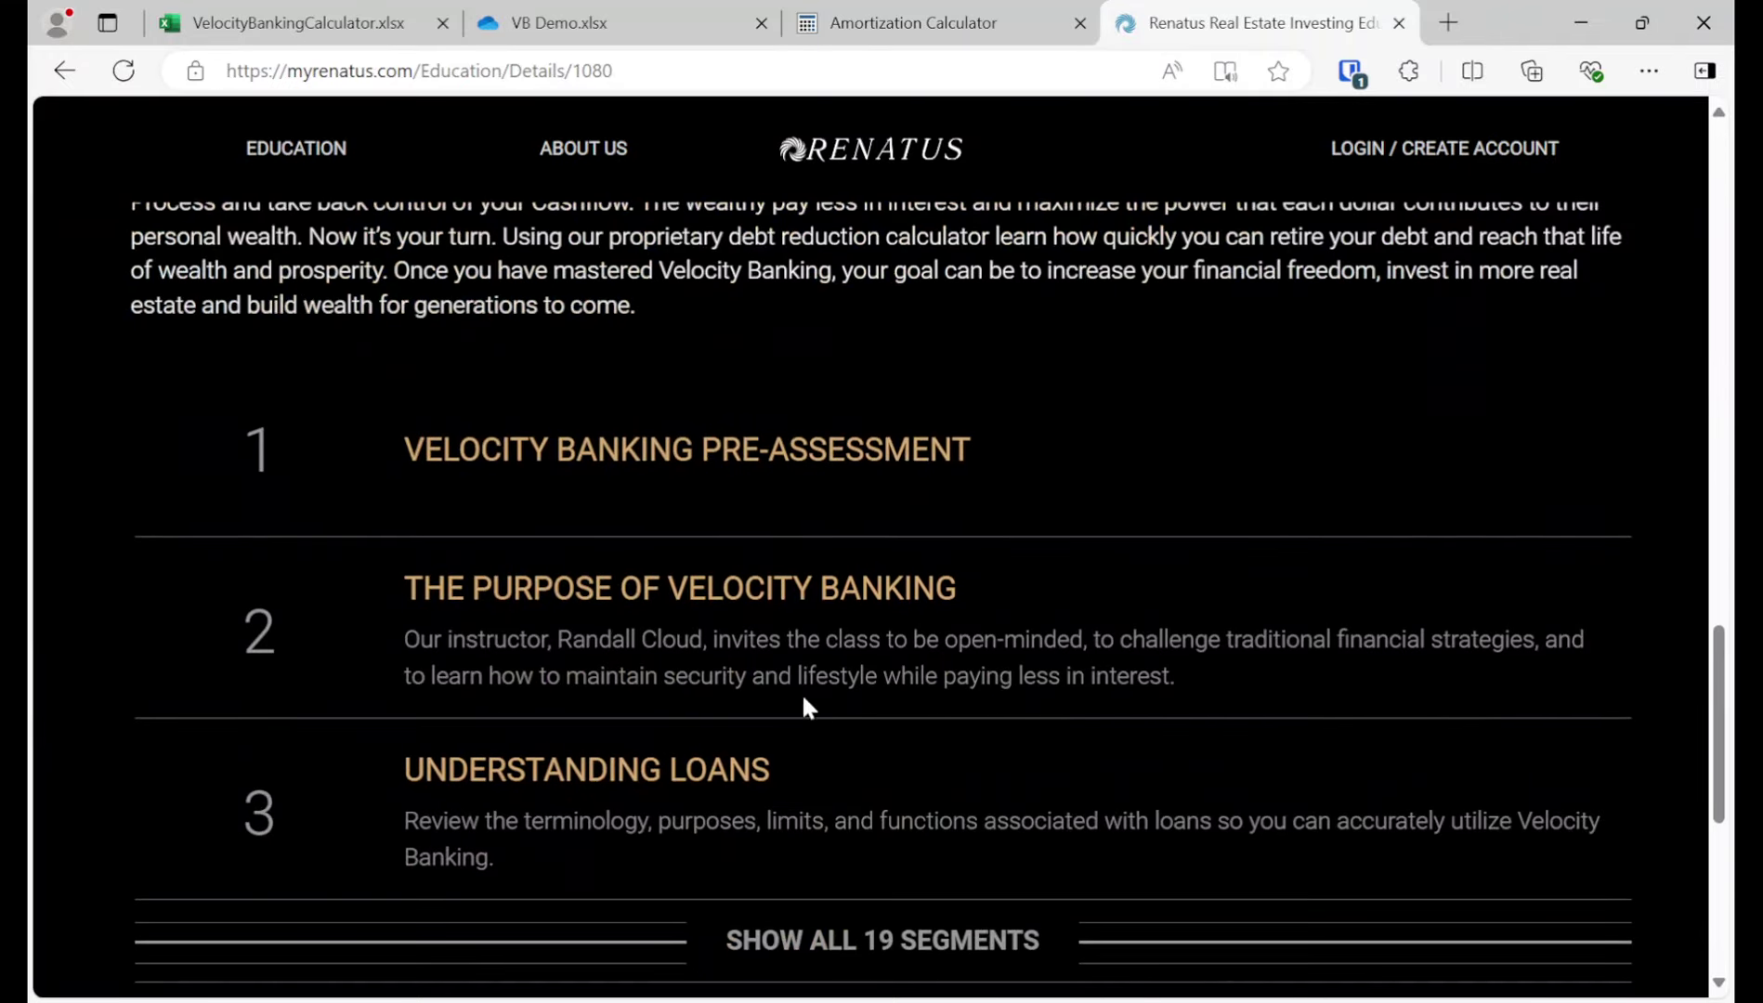
{"action": "scroll", "coordinate": [777, 682], "scroll_direction": "up", "scroll_amount": 10}
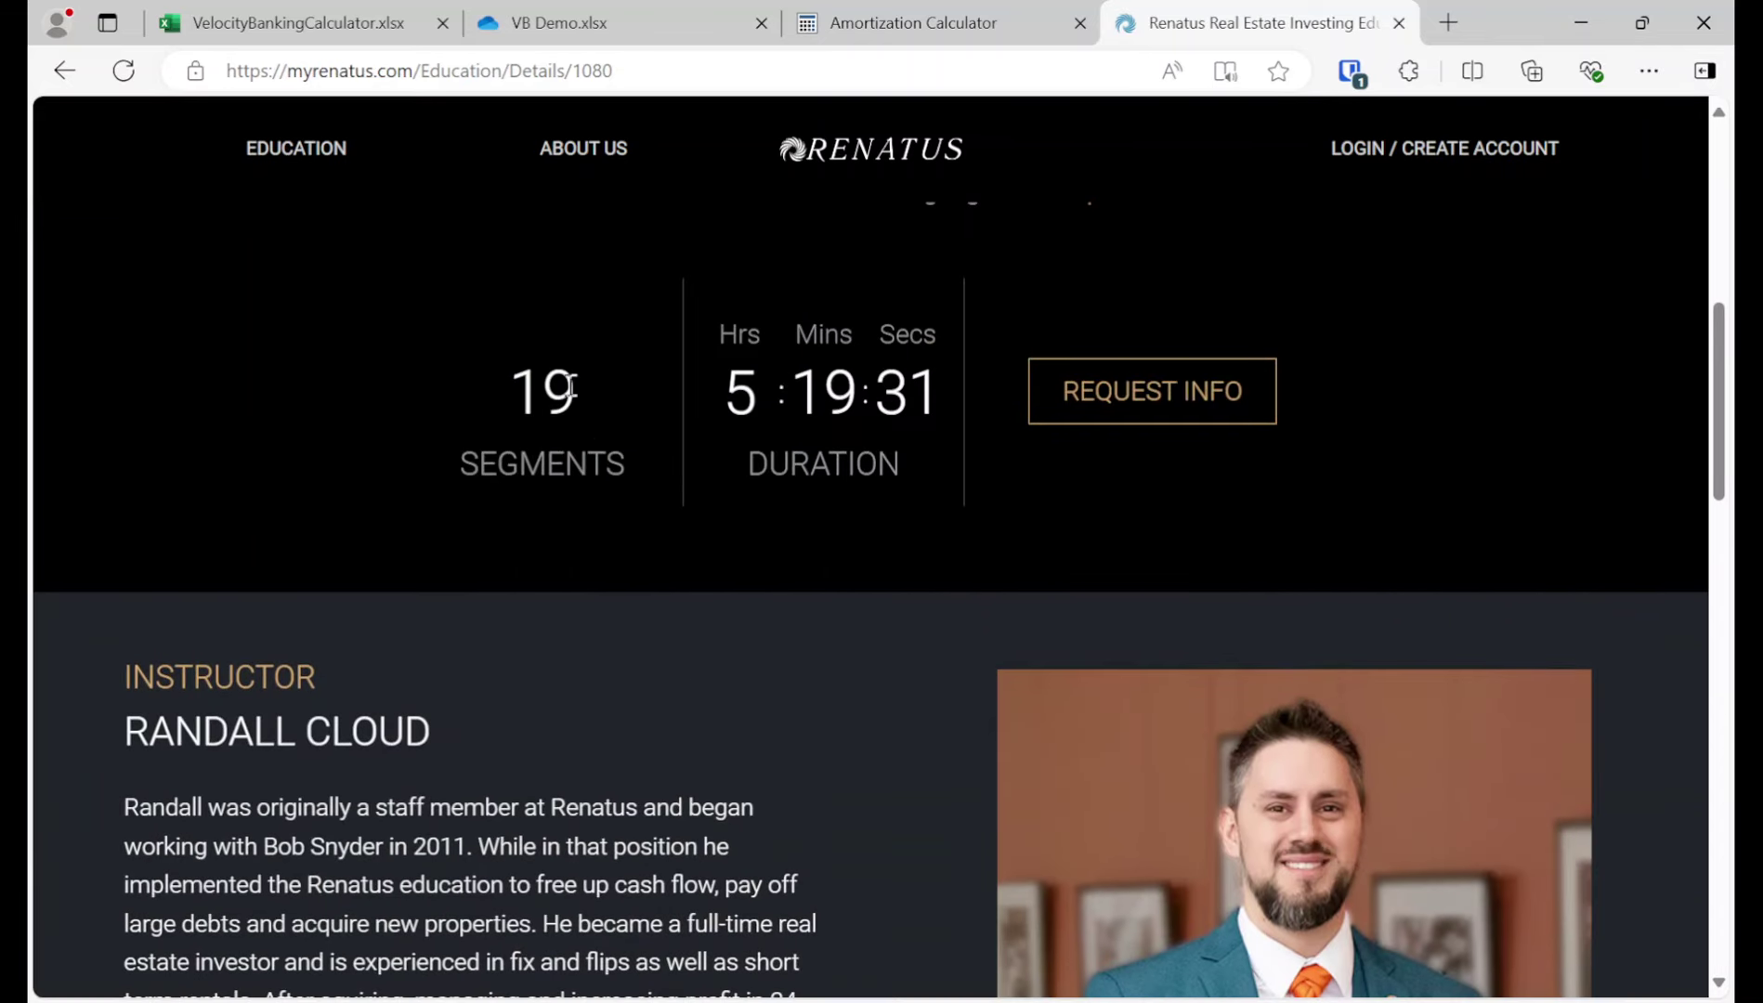
Step: Return to the VelocityBankingCalculator workbook, close the Renatus page, and scroll up to the loan tables
{"action": "left_click", "coordinate": [343, 20]}
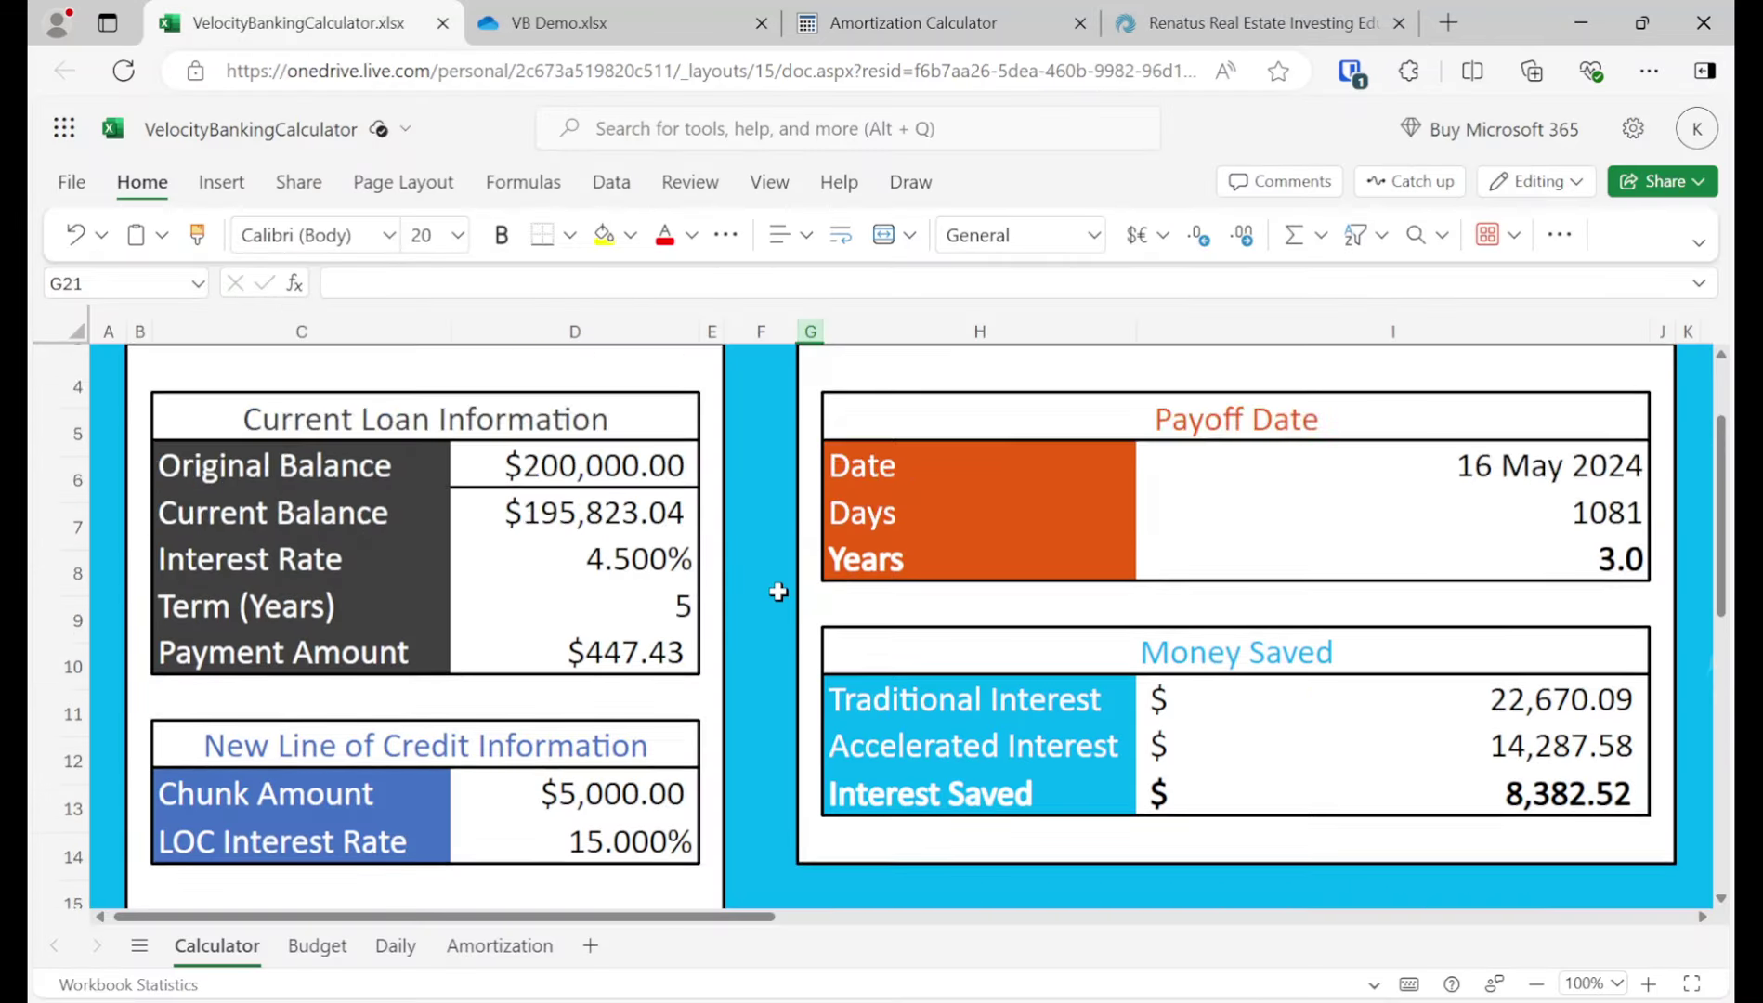
{"action": "scroll", "coordinate": [778, 592], "scroll_direction": "up", "scroll_amount": 1}
{"action": "scroll", "coordinate": [777, 592], "scroll_direction": "down", "scroll_amount": 3}
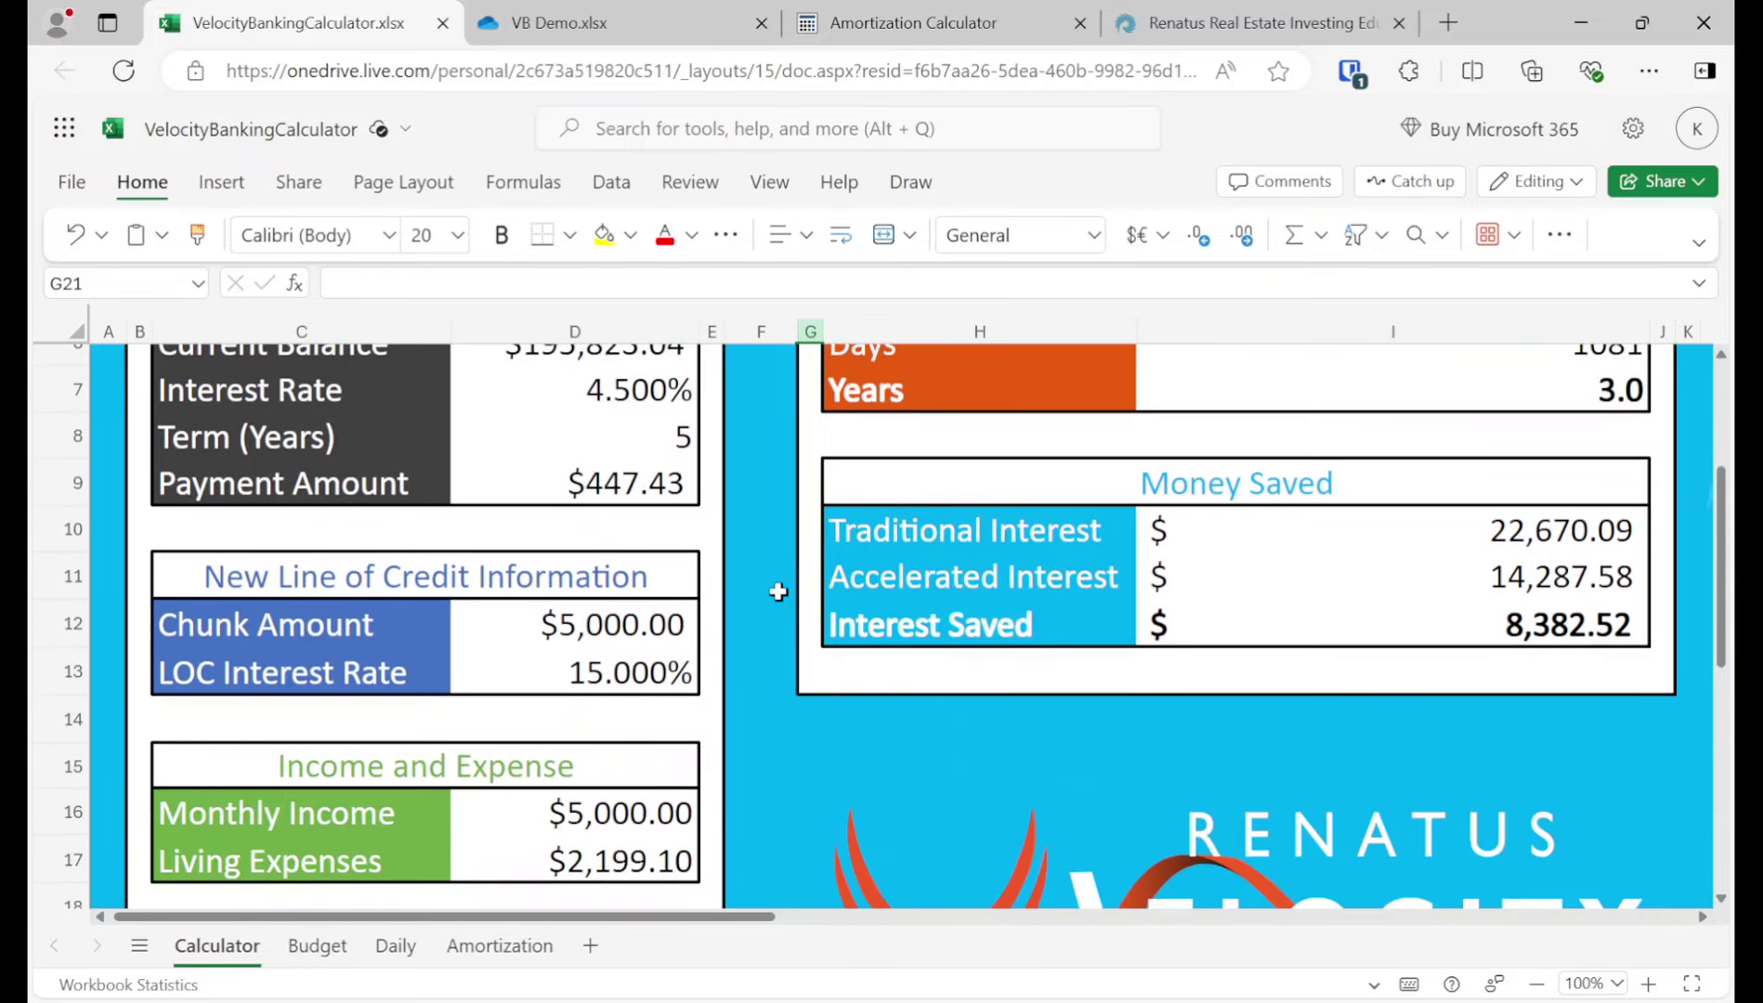
{"action": "left_click", "coordinate": [1398, 23]}
{"action": "scroll", "coordinate": [946, 674], "scroll_direction": "up", "scroll_amount": 1}
{"action": "scroll", "coordinate": [948, 680], "scroll_direction": "down", "scroll_amount": 4}
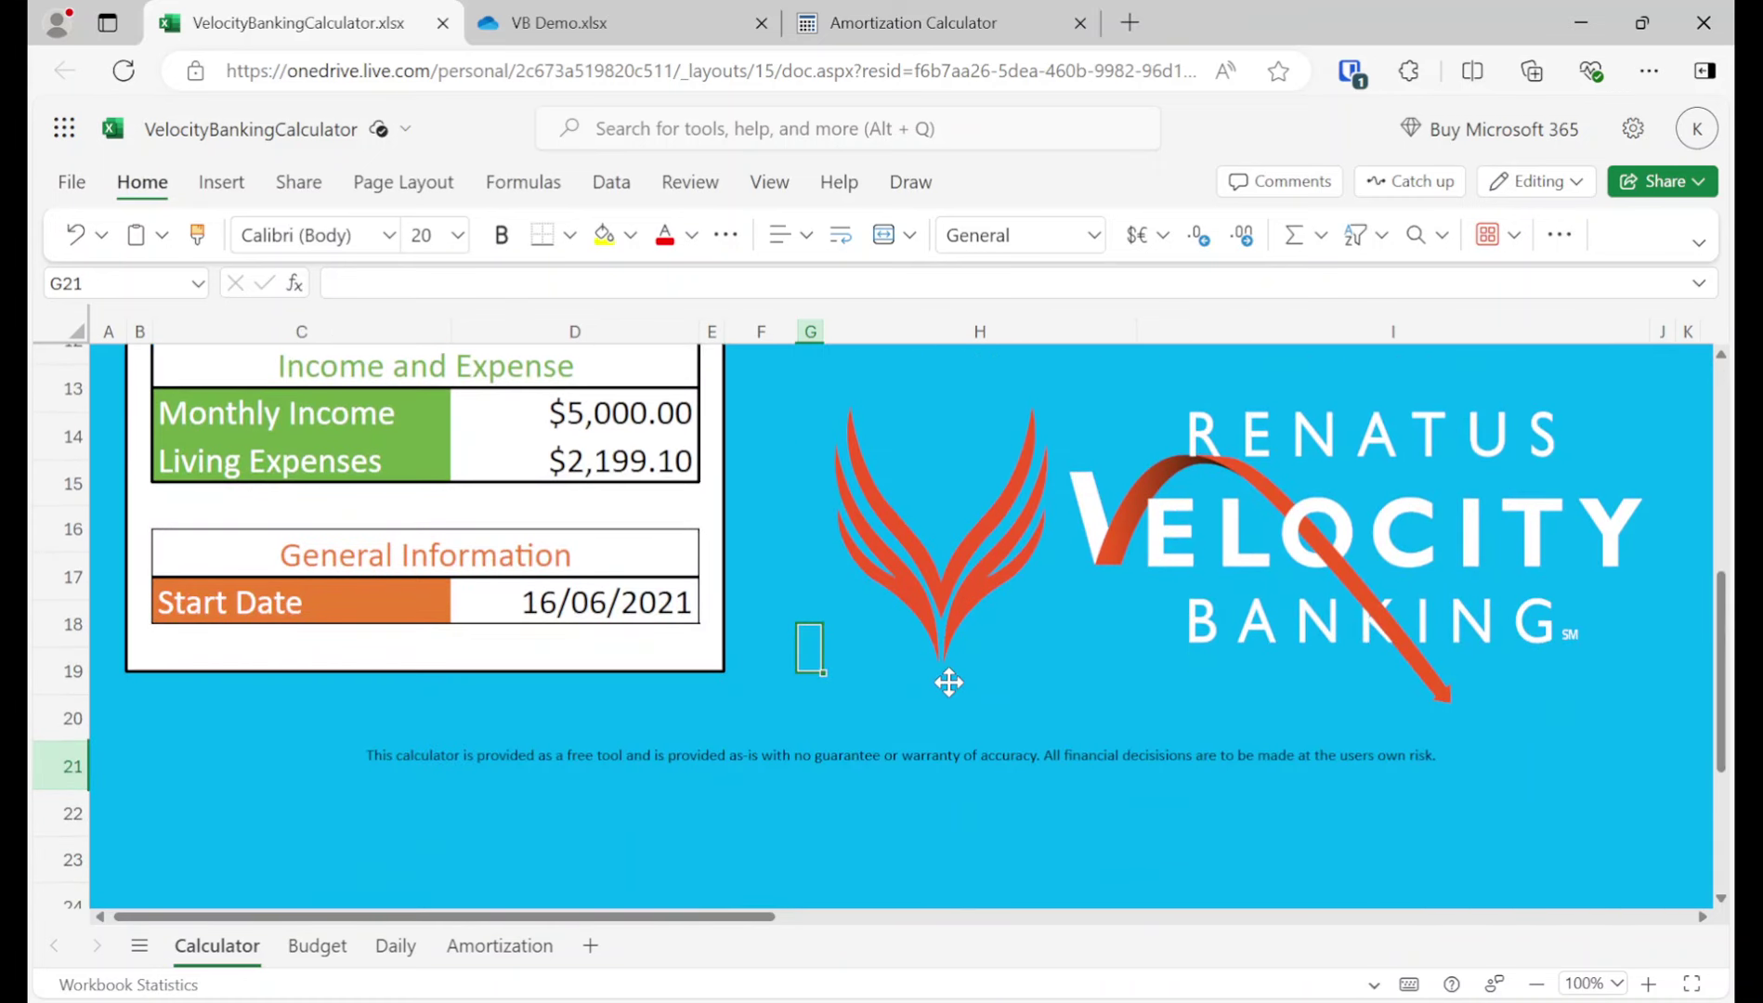
{"action": "scroll", "coordinate": [946, 682], "scroll_direction": "up", "scroll_amount": 1}
{"action": "scroll", "coordinate": [899, 691], "scroll_direction": "up", "scroll_amount": 1}
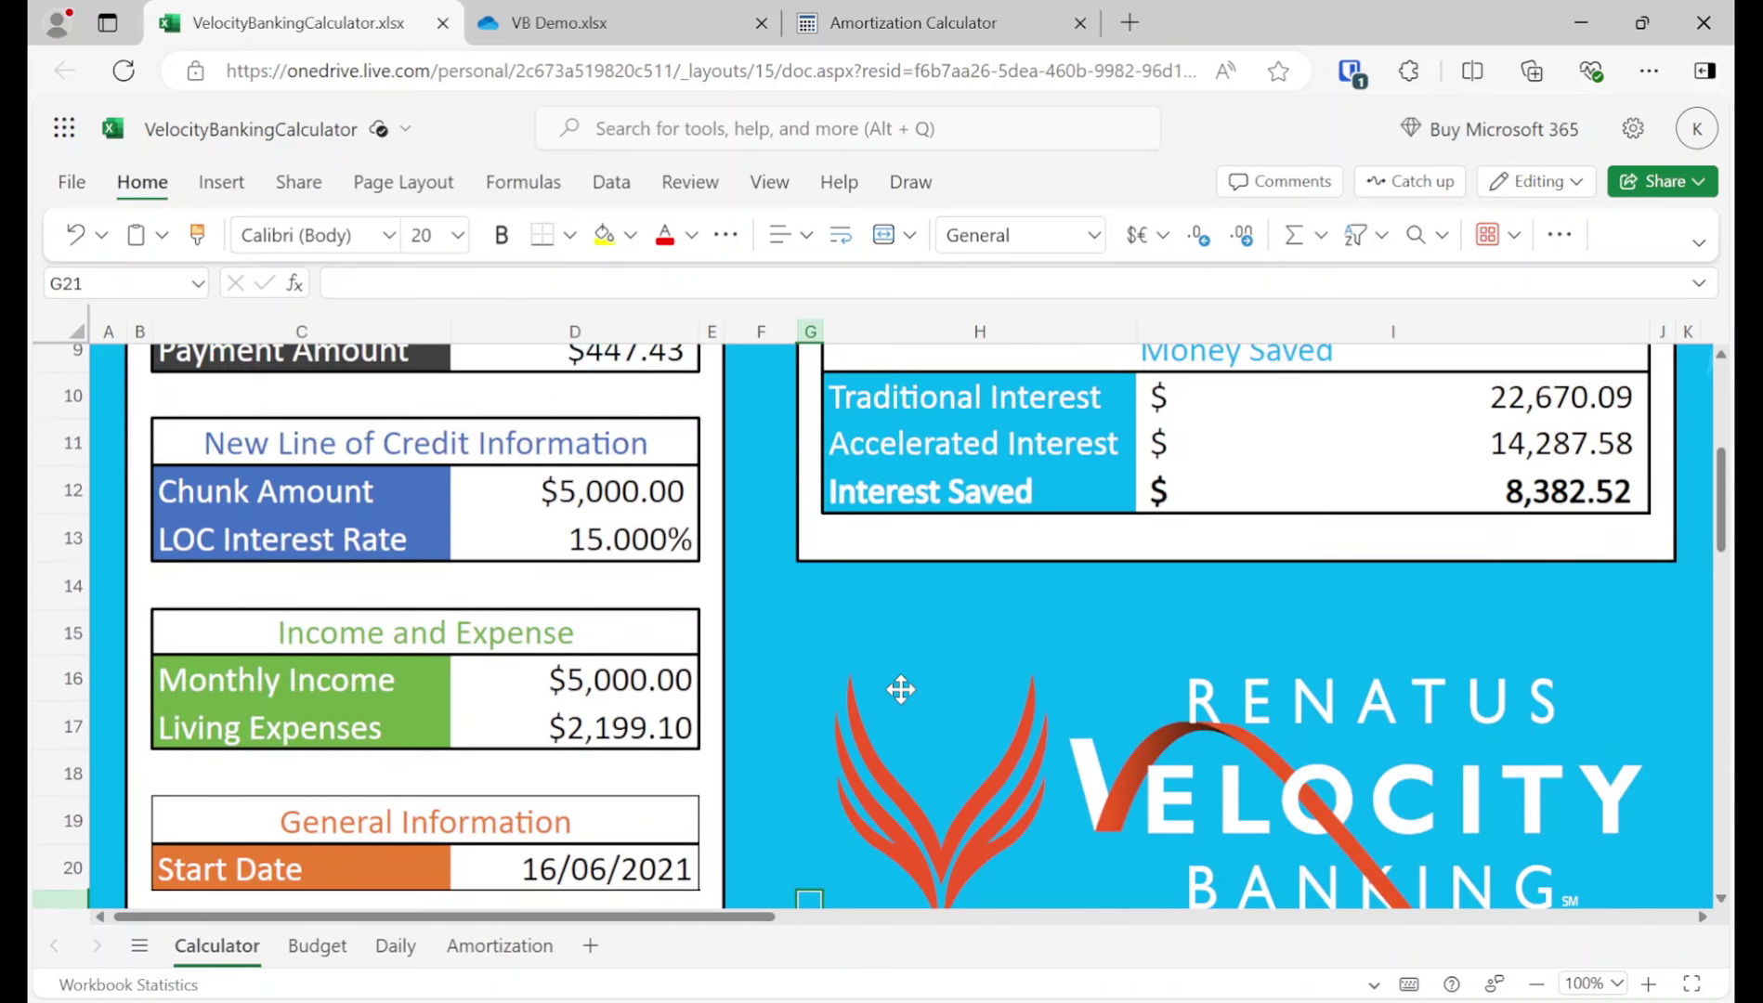
{"action": "scroll", "coordinate": [859, 688], "scroll_direction": "up", "scroll_amount": 3}
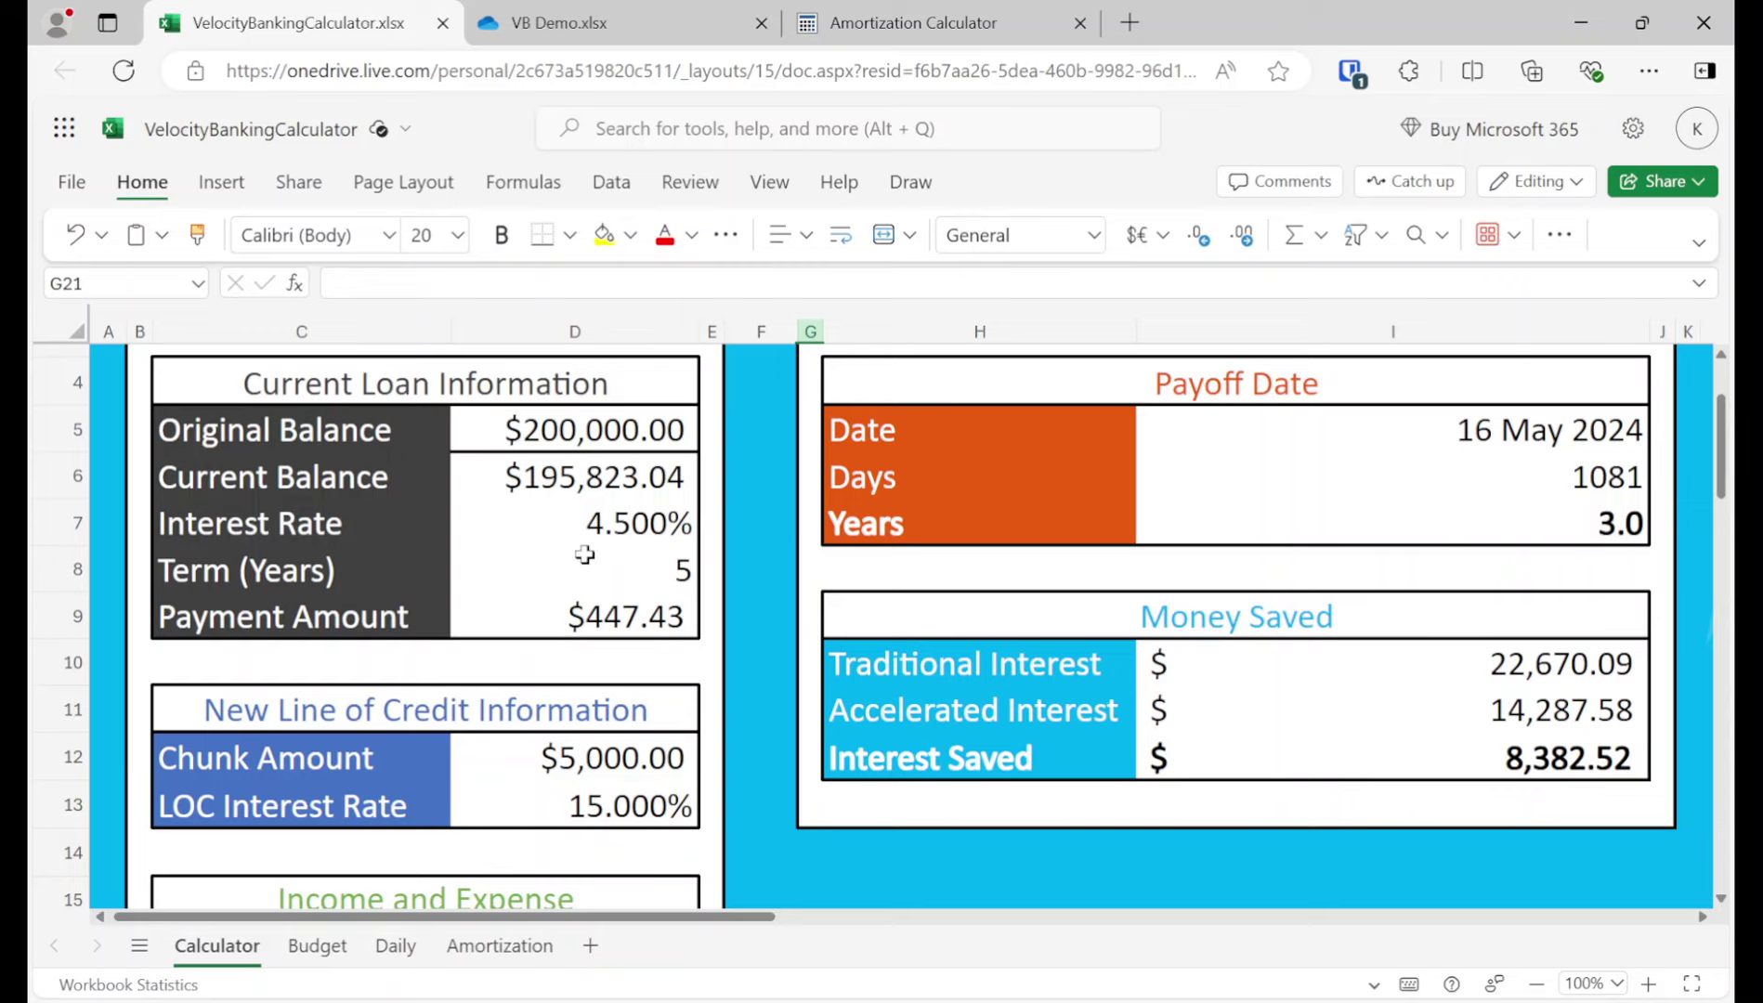
Step: Enter the mortgage loan figures: 6% interest rate, 30-year term and $1,199.10 payment
{"action": "left_click", "coordinate": [555, 523]}
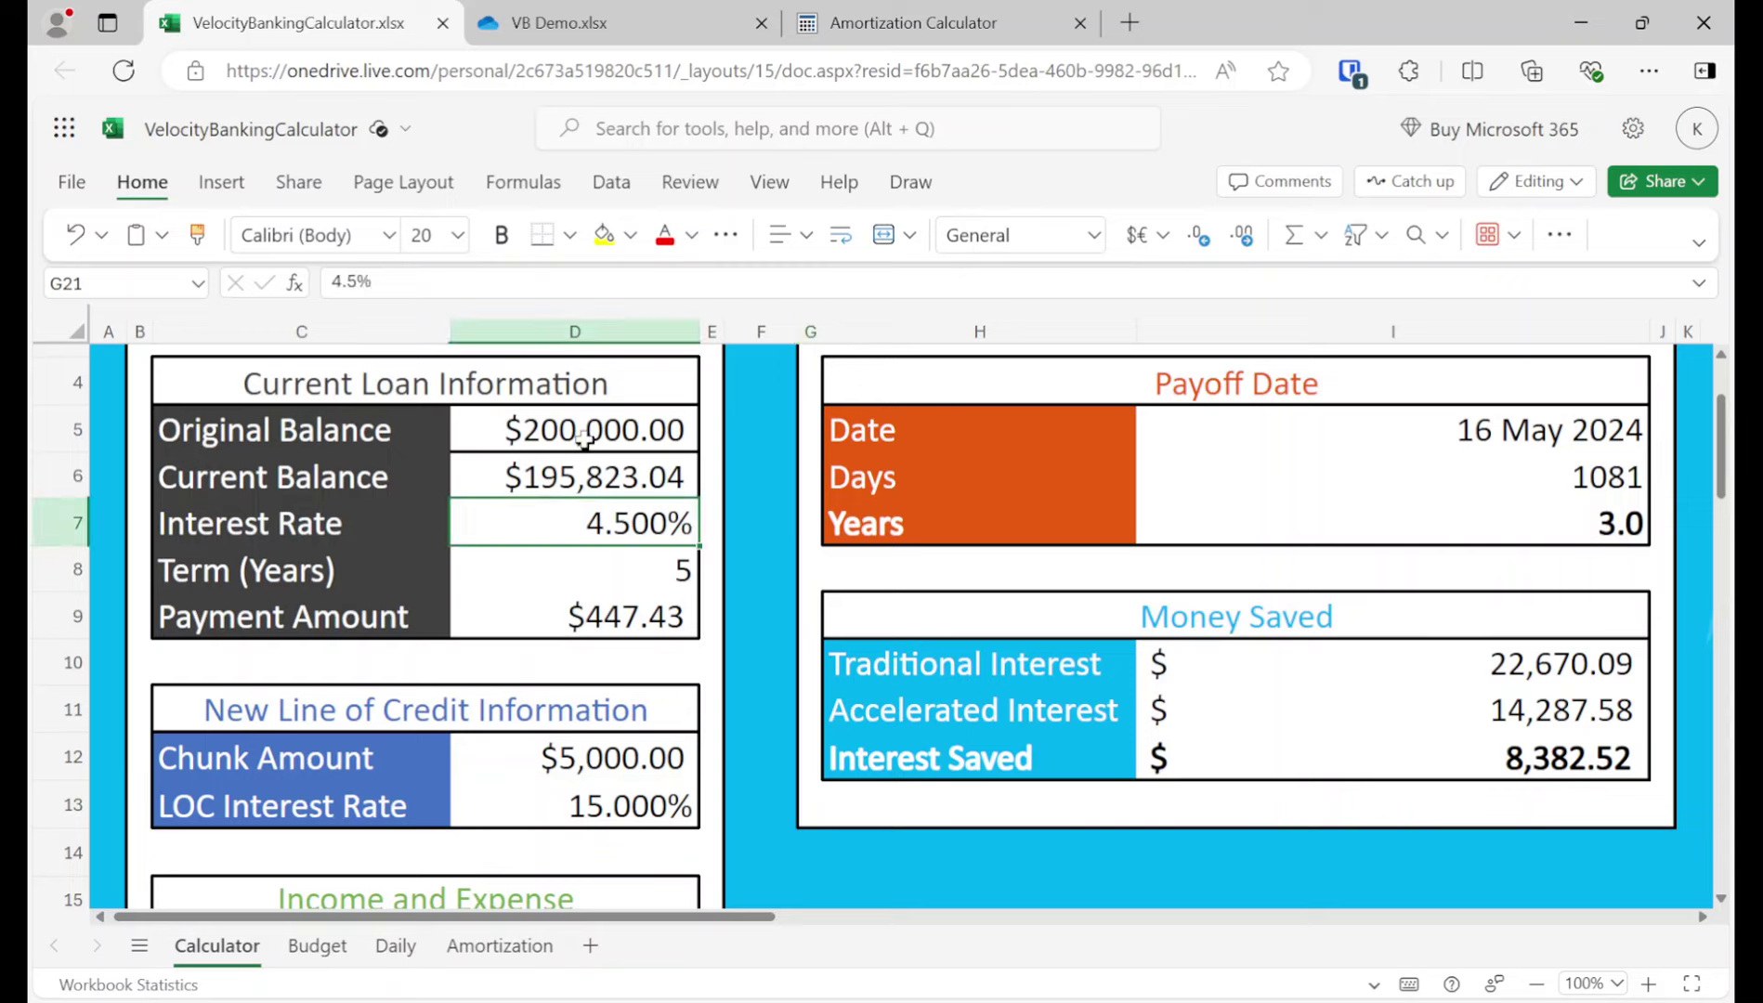
{"action": "left_click", "coordinate": [655, 13]}
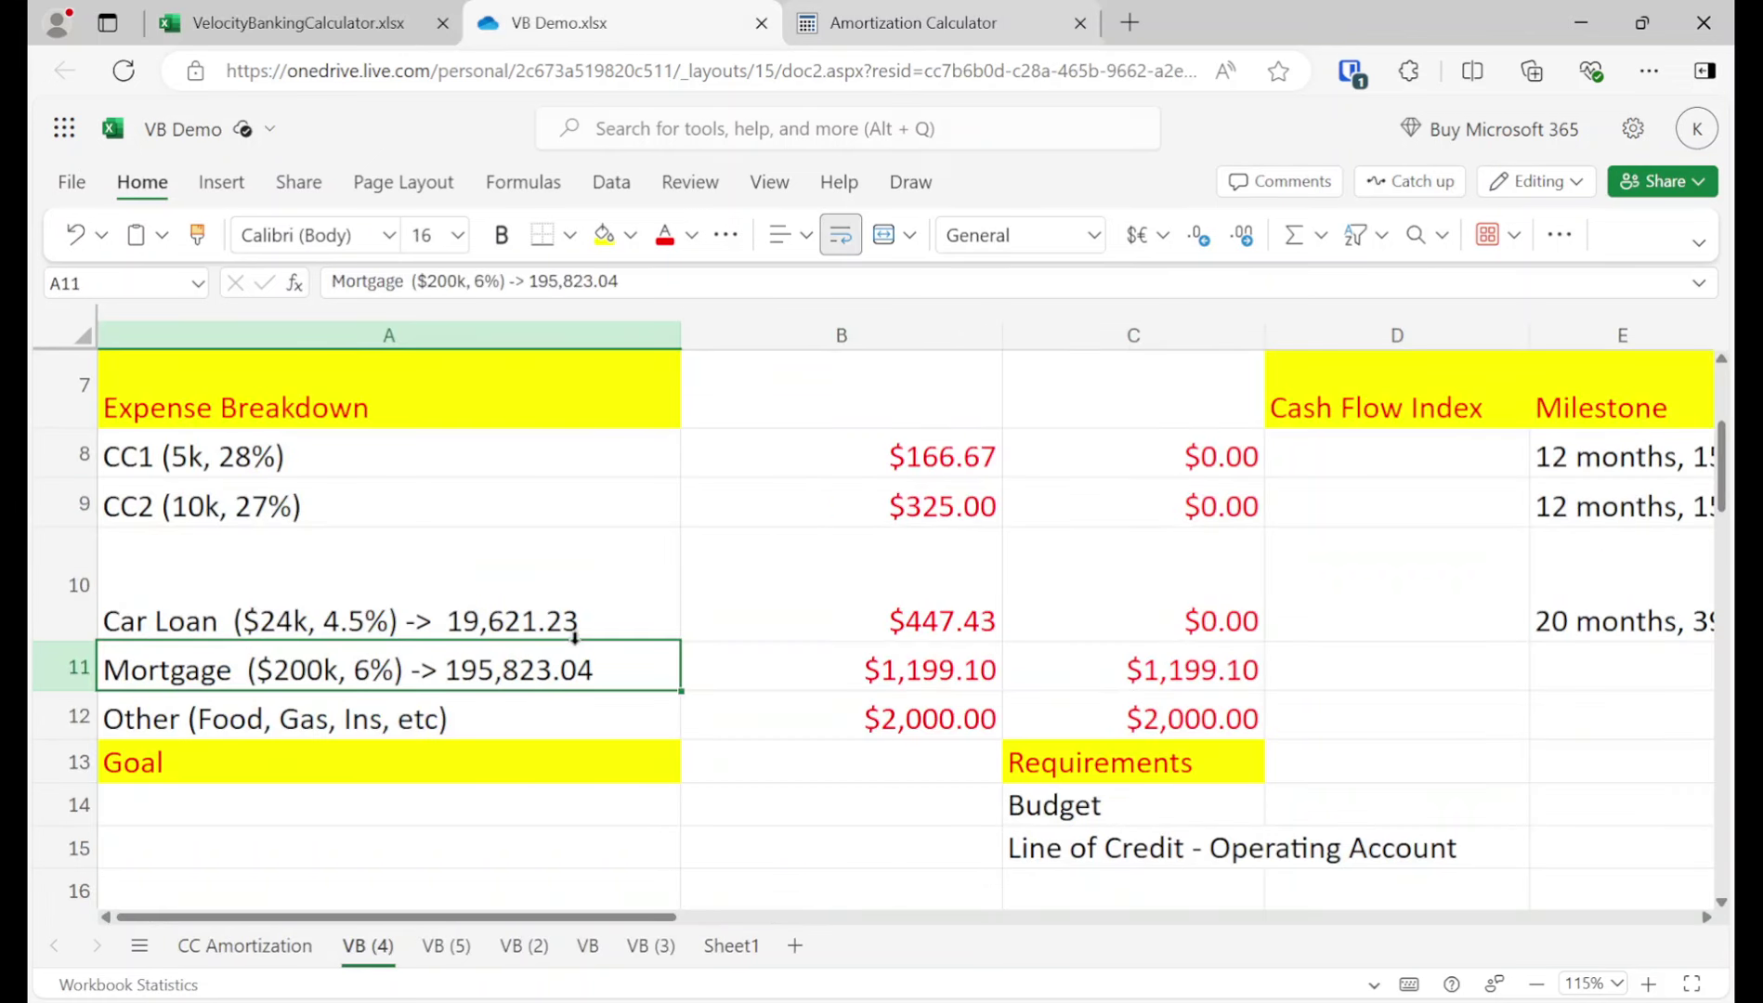
{"action": "left_click", "coordinate": [249, 22]}
{"action": "type", "text": "6%"}
{"action": "key", "text": "Return"}
{"action": "type", "text": "30"}
{"action": "key", "text": "Return"}
{"action": "type", "text": "1199.1"}
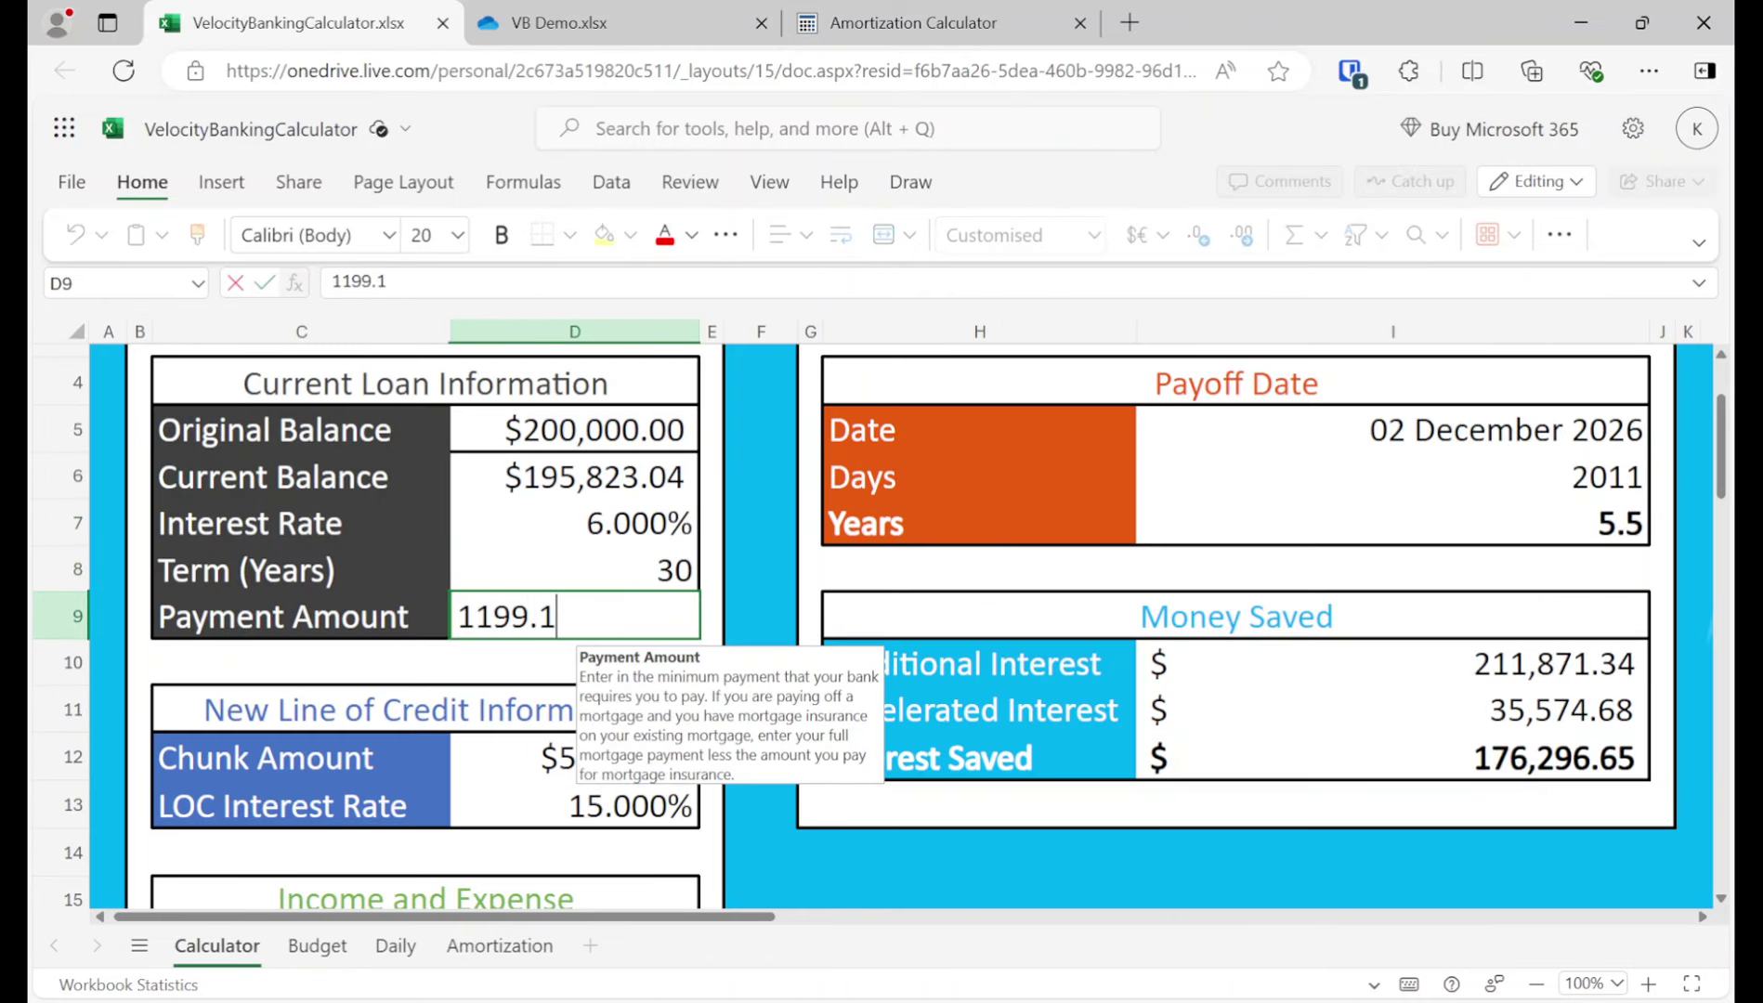
{"action": "key", "text": "Return"}
{"action": "key", "text": "Return"}
{"action": "key", "text": "Return"}
Step: Clear the Chunk Amount, set the LOC rate to 15% and living expenses to $2,000
{"action": "key", "text": "Delete"}
{"action": "key", "text": "Return"}
{"action": "key", "text": "Delete"}
{"action": "key", "text": "Return"}
{"action": "type", "text": "15%"}
{"action": "key", "text": "Return"}
{"action": "key", "text": "Return"}
{"action": "key", "text": "Return"}
{"action": "key", "text": "Return"}
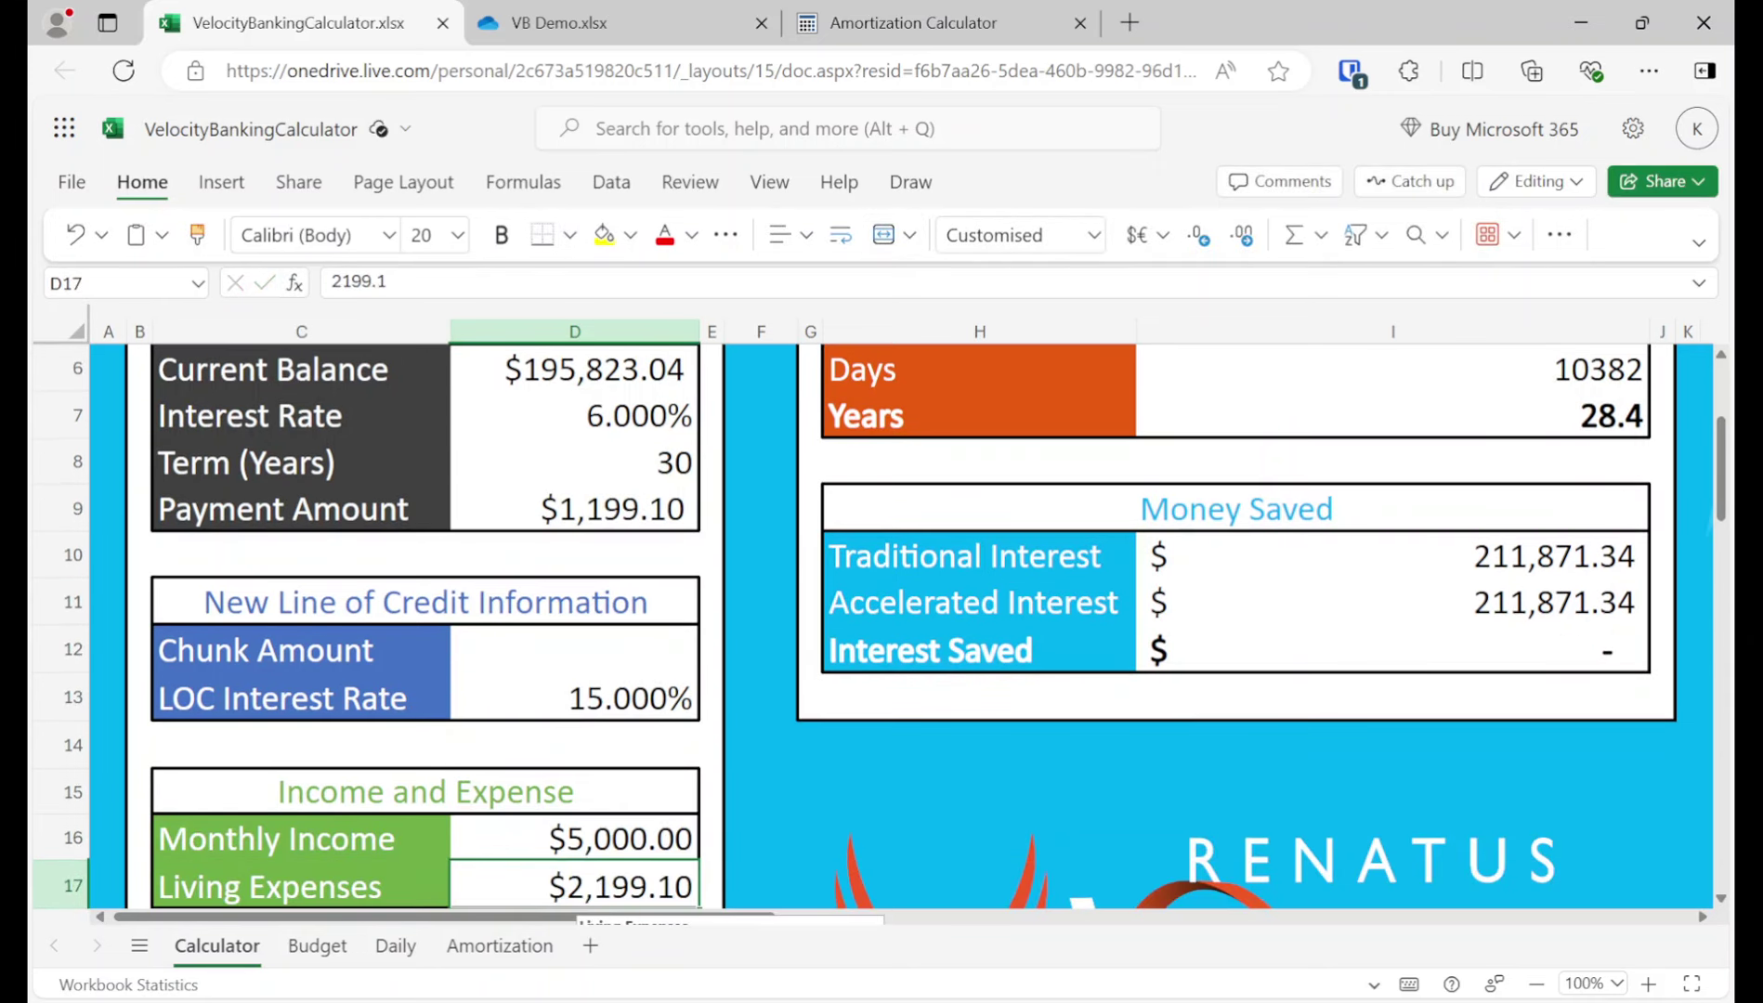
{"action": "type", "text": "2000"}
{"action": "key", "text": "Return"}
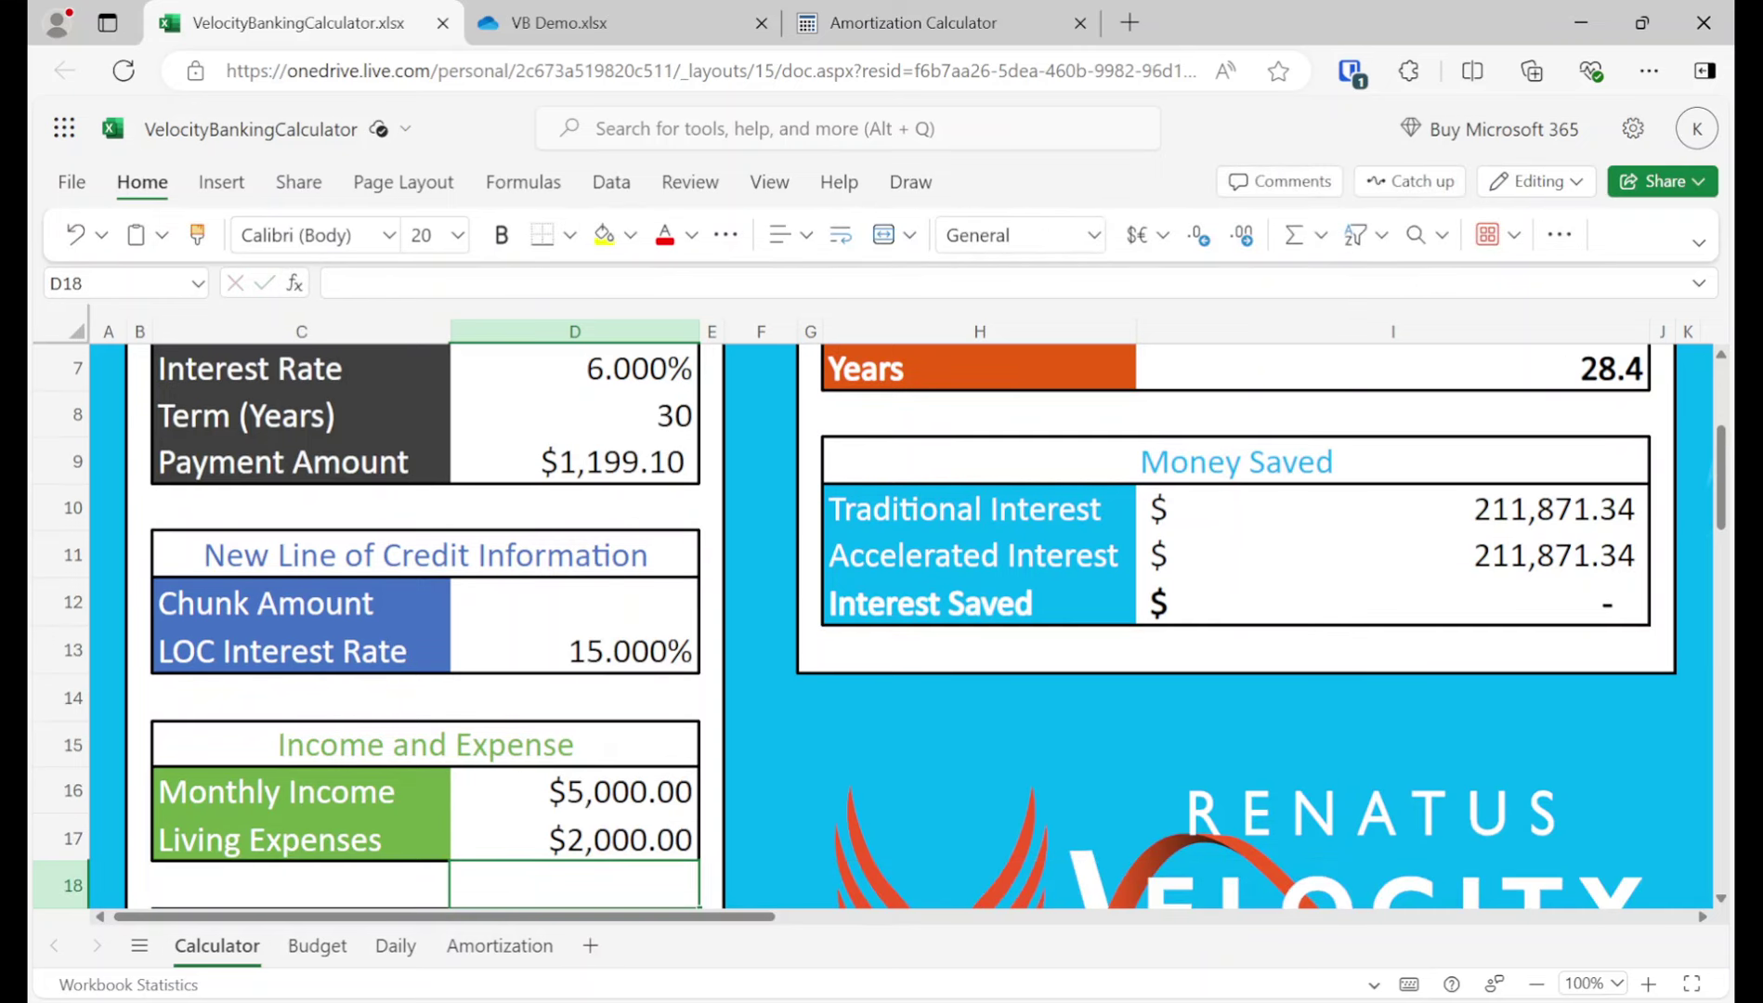
{"action": "left_click", "coordinate": [574, 838]}
{"action": "key", "text": "Up"}
{"action": "key", "text": "Up"}
{"action": "key", "text": "Up"}
{"action": "key", "text": "Up"}
{"action": "key", "text": "Up"}
{"action": "key", "text": "Up"}
{"action": "key", "text": "Up"}
{"action": "key", "text": "Up"}
{"action": "key", "text": "Up"}
{"action": "key", "text": "Up"}
{"action": "key", "text": "Up"}
{"action": "key", "text": "Up"}
{"action": "key", "text": "Up"}
{"action": "key", "text": "Up"}
{"action": "key", "text": "Up"}
{"action": "key", "text": "Down"}
{"action": "key", "text": "Down"}
{"action": "key", "text": "Down"}
{"action": "key", "text": "Down"}
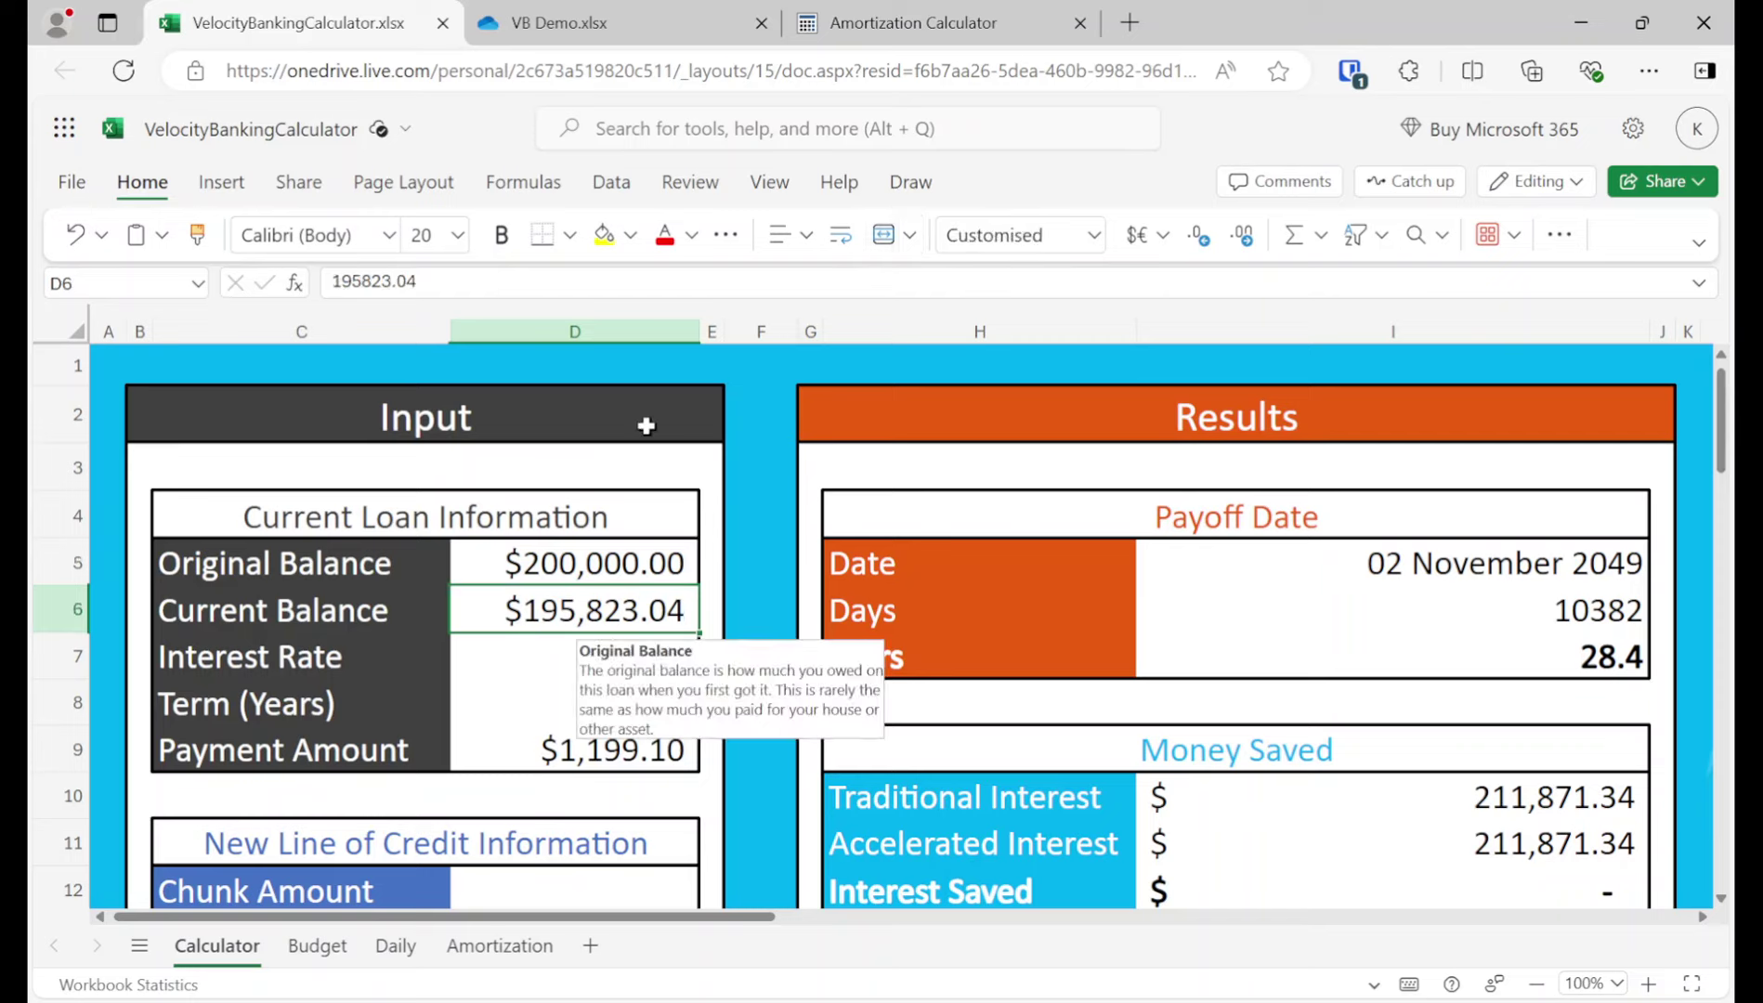
{"action": "left_click", "coordinate": [766, 534]}
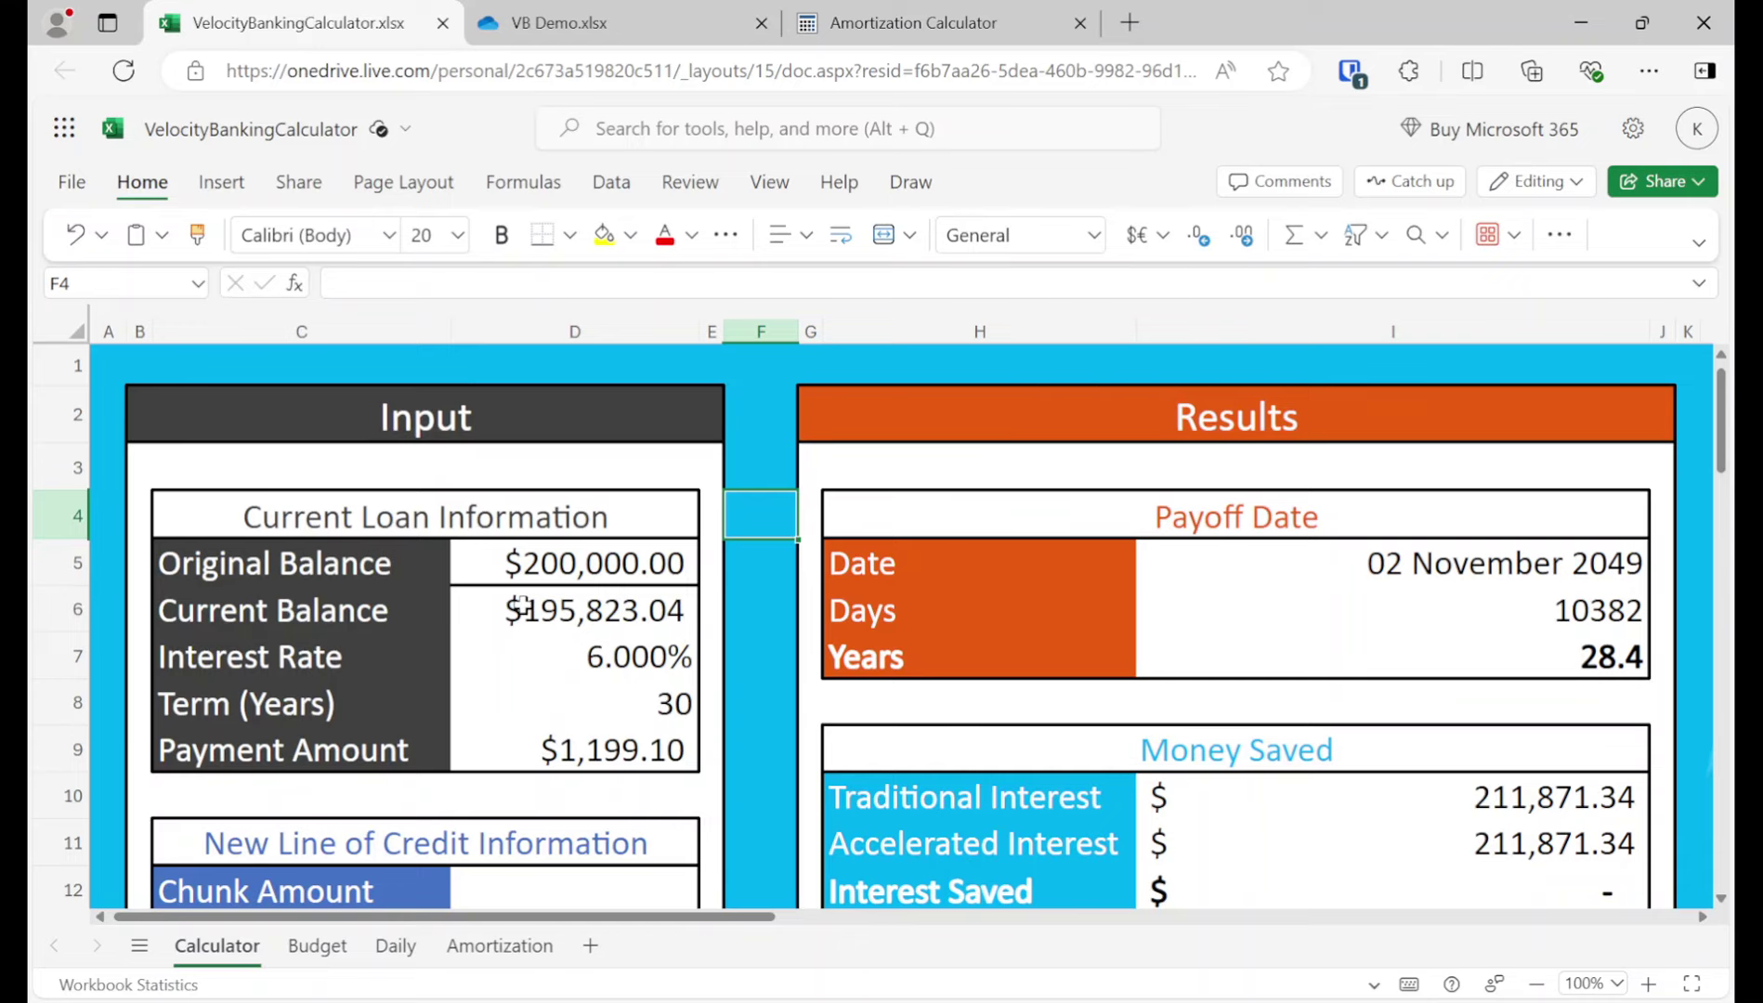
Step: Copy the $195,823.04 current balance into the Chunk Amount, stripping the leading dollar sign
{"action": "left_click", "coordinate": [524, 611]}
{"action": "scroll", "coordinate": [558, 651], "scroll_direction": "down", "scroll_amount": 3}
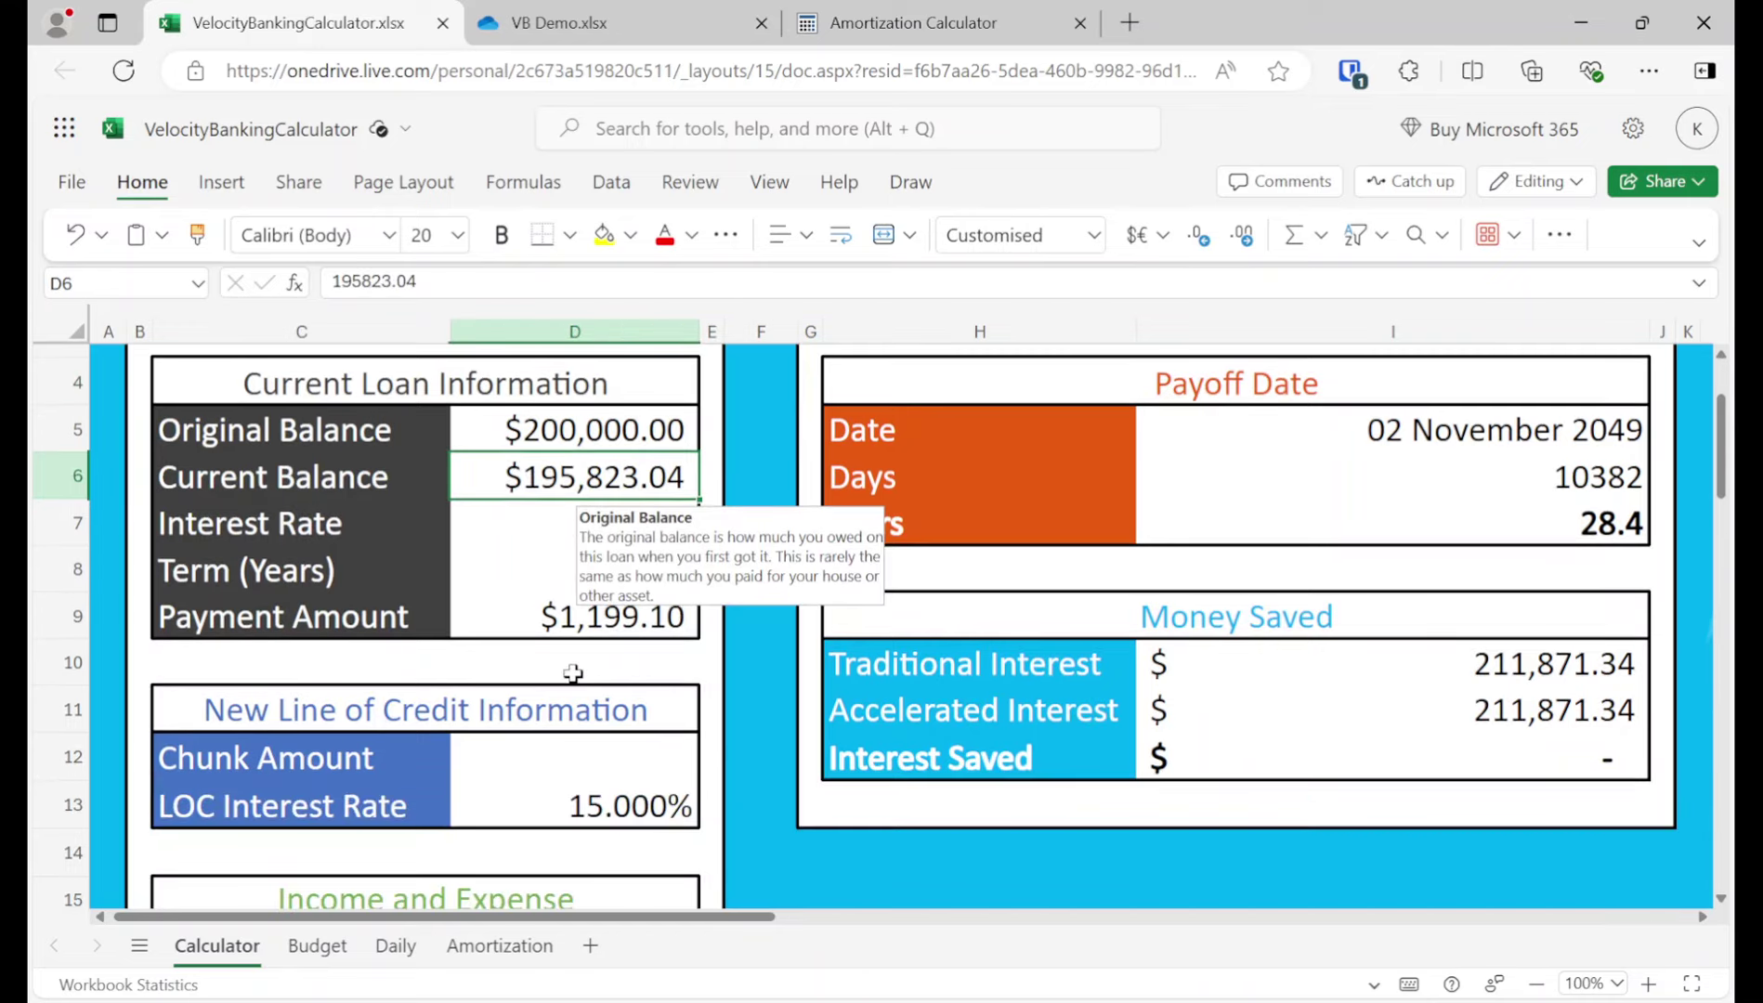
{"action": "key", "text": "ctrl+c"}
{"action": "left_click", "coordinate": [554, 755]}
{"action": "left_click", "coordinate": [429, 288]}
{"action": "key", "text": "ctrl+v"}
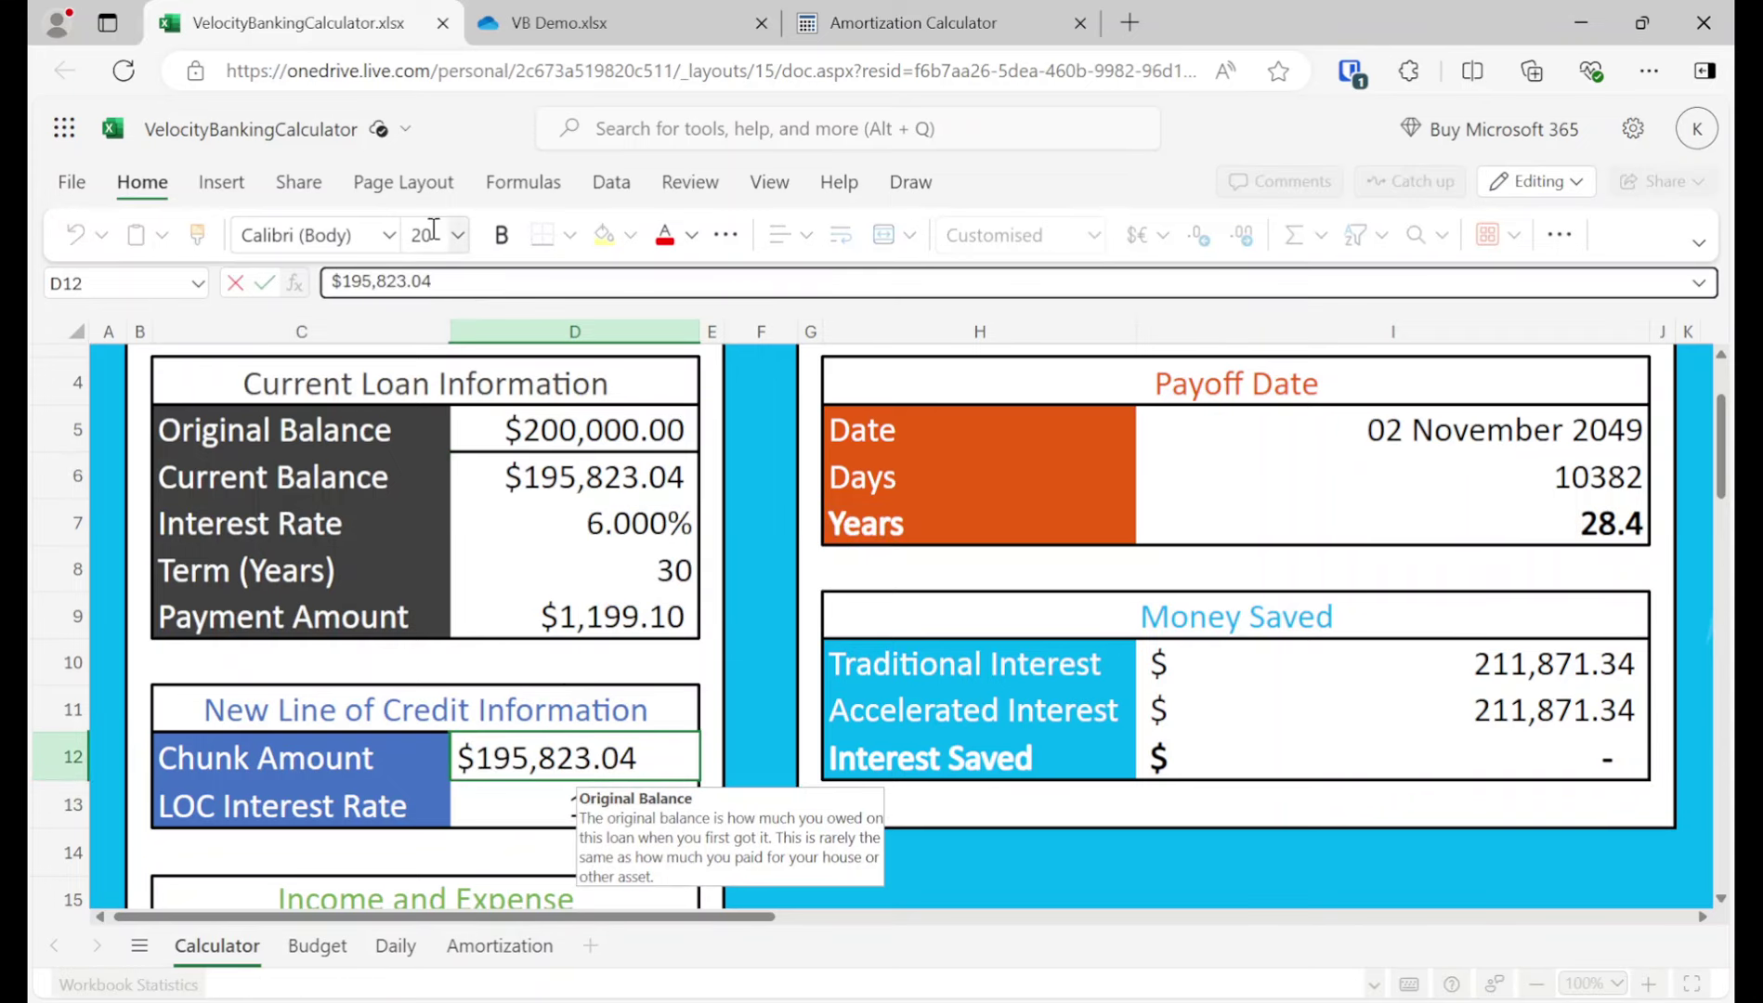
{"action": "key", "text": "Home"}
{"action": "key", "text": "Delete"}
{"action": "key", "text": "Return"}
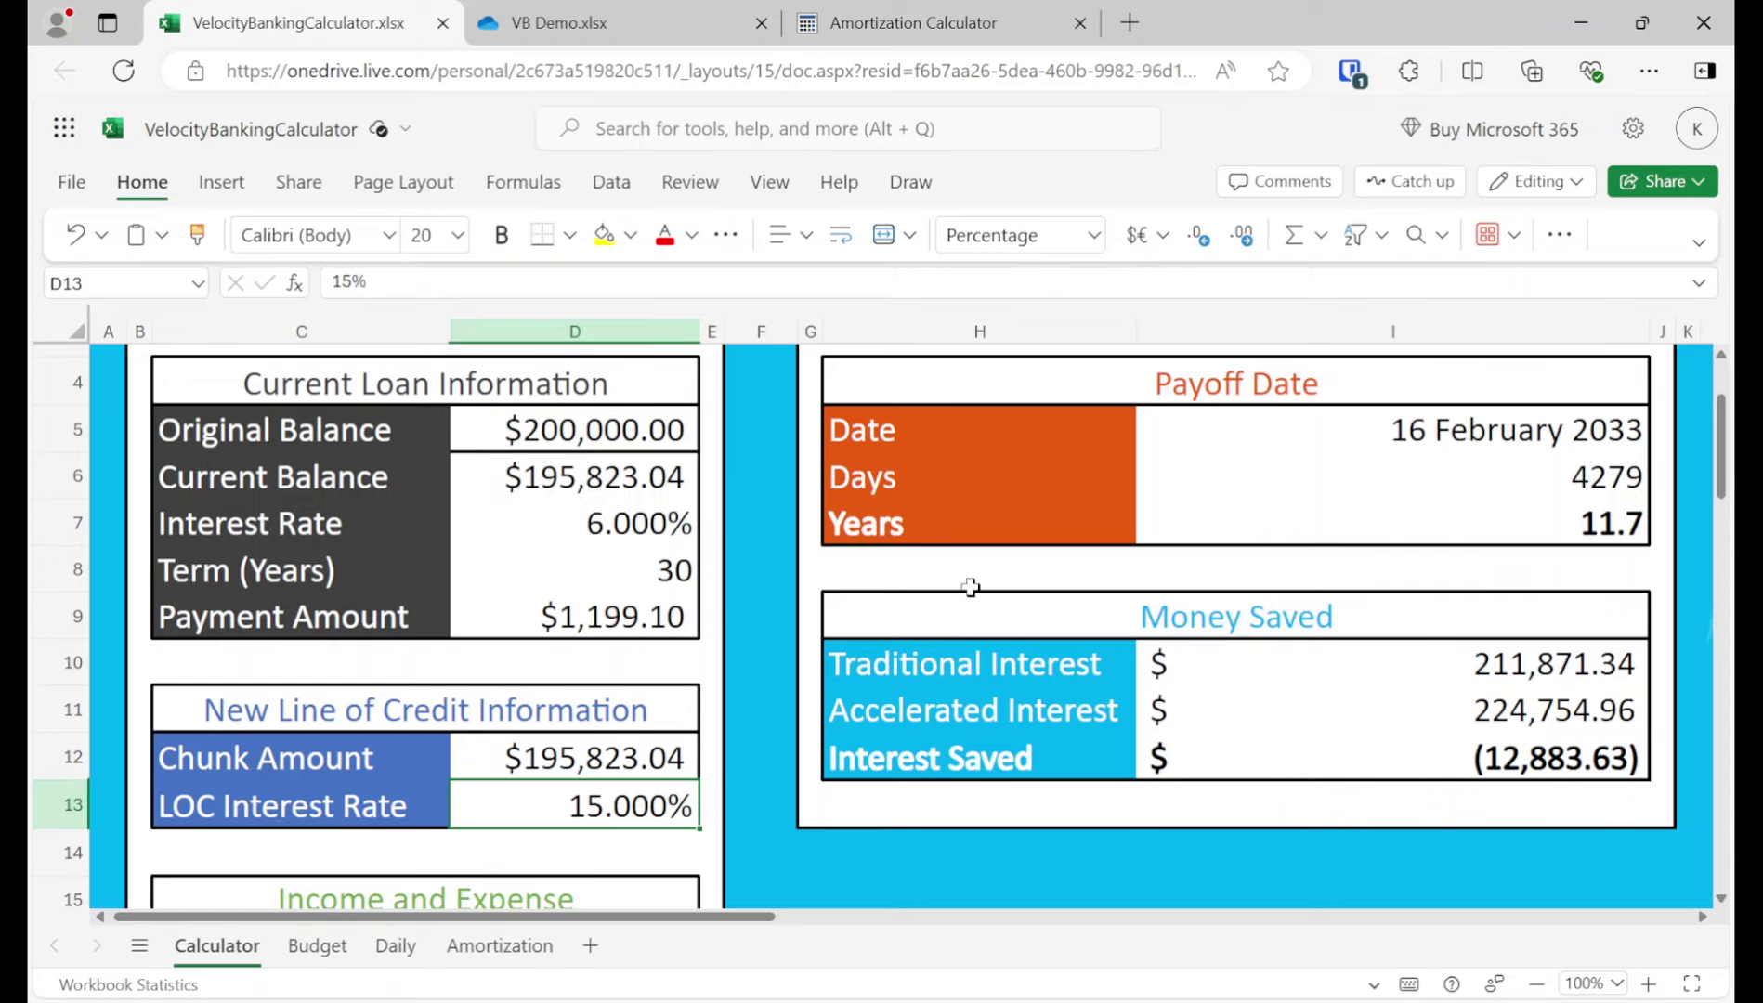
{"action": "left_click", "coordinate": [613, 758]}
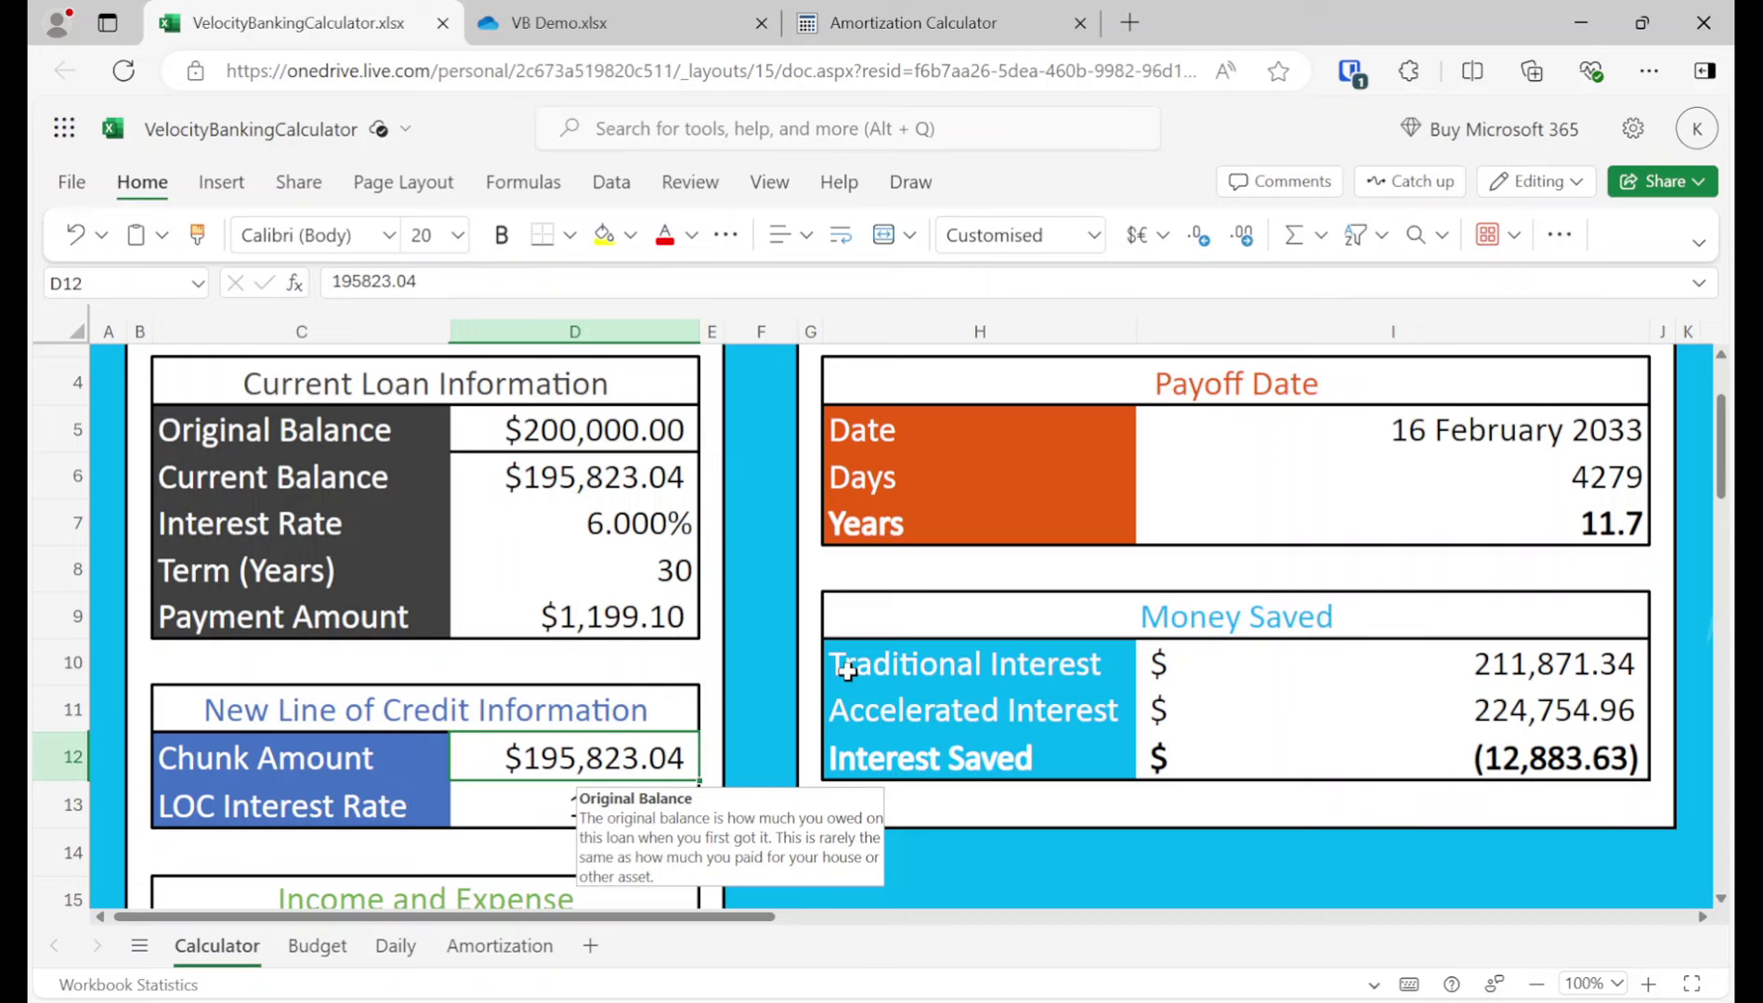
Step: Delete the $195,823.04 Chunk Amount so payoff reverts to 02 November 2049
{"action": "key", "text": "Delete"}
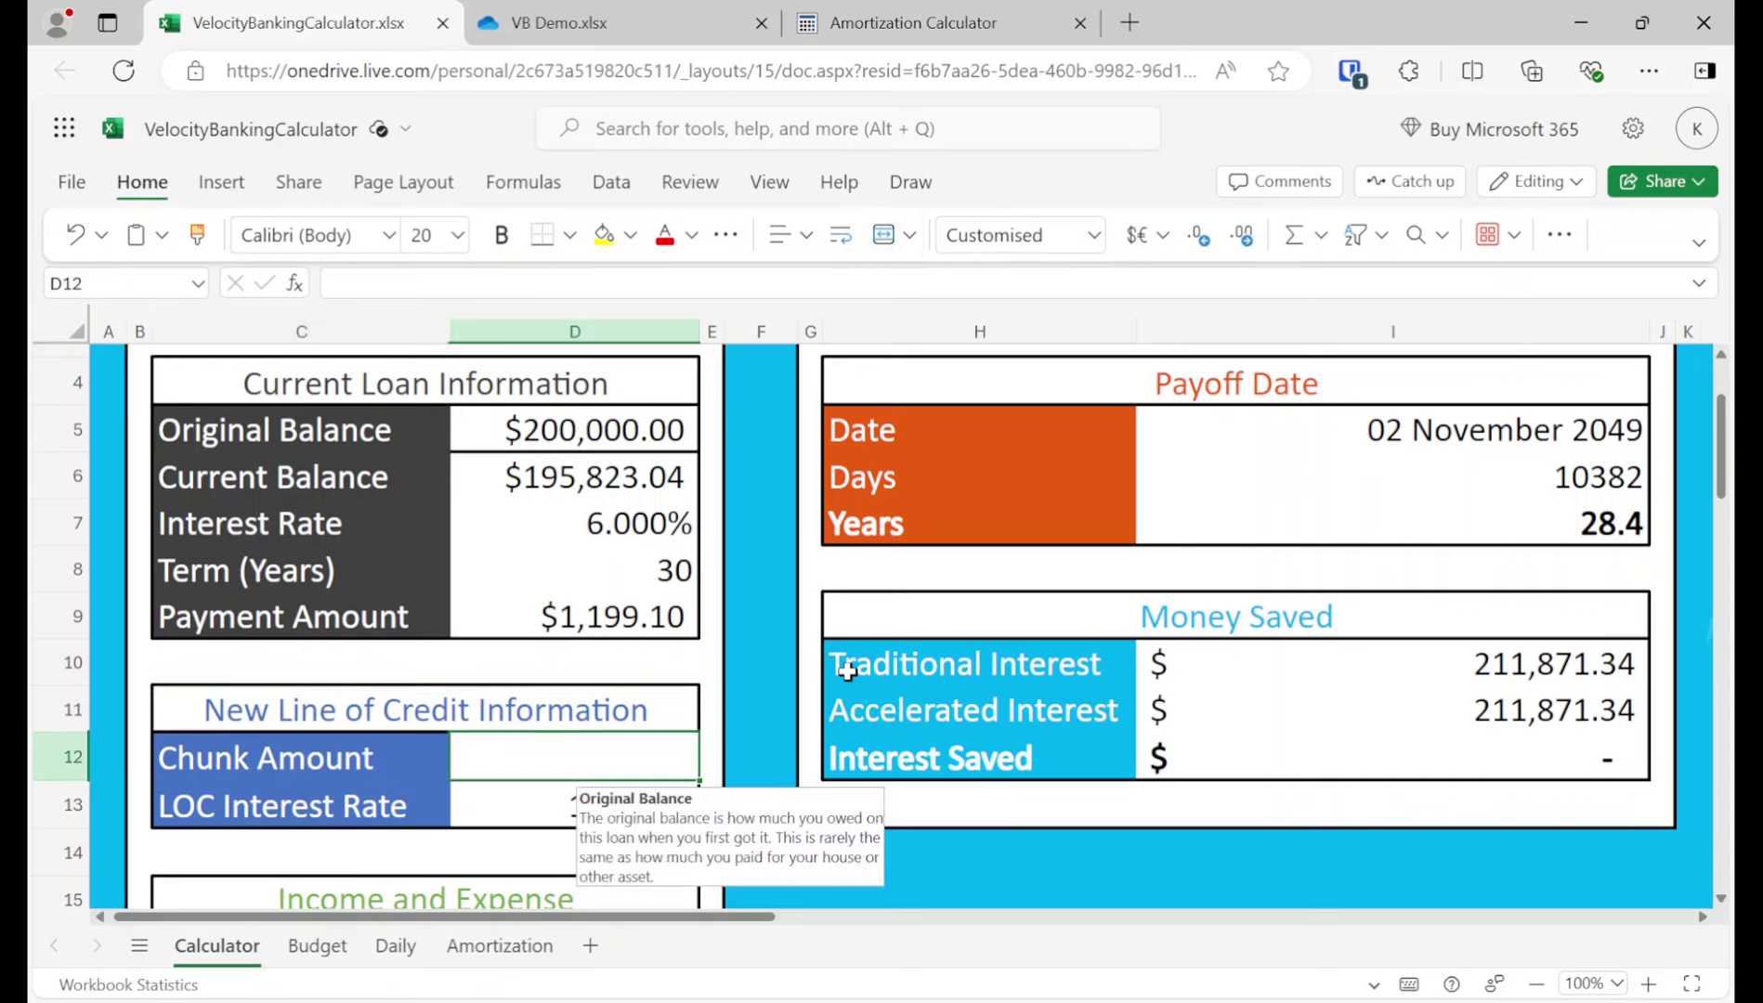
Step: Enter a $5,000 Chunk Amount, then compute =20/12+6.7 in VB Demo's mortgage Milestone cell
{"action": "type", "text": "5000"}
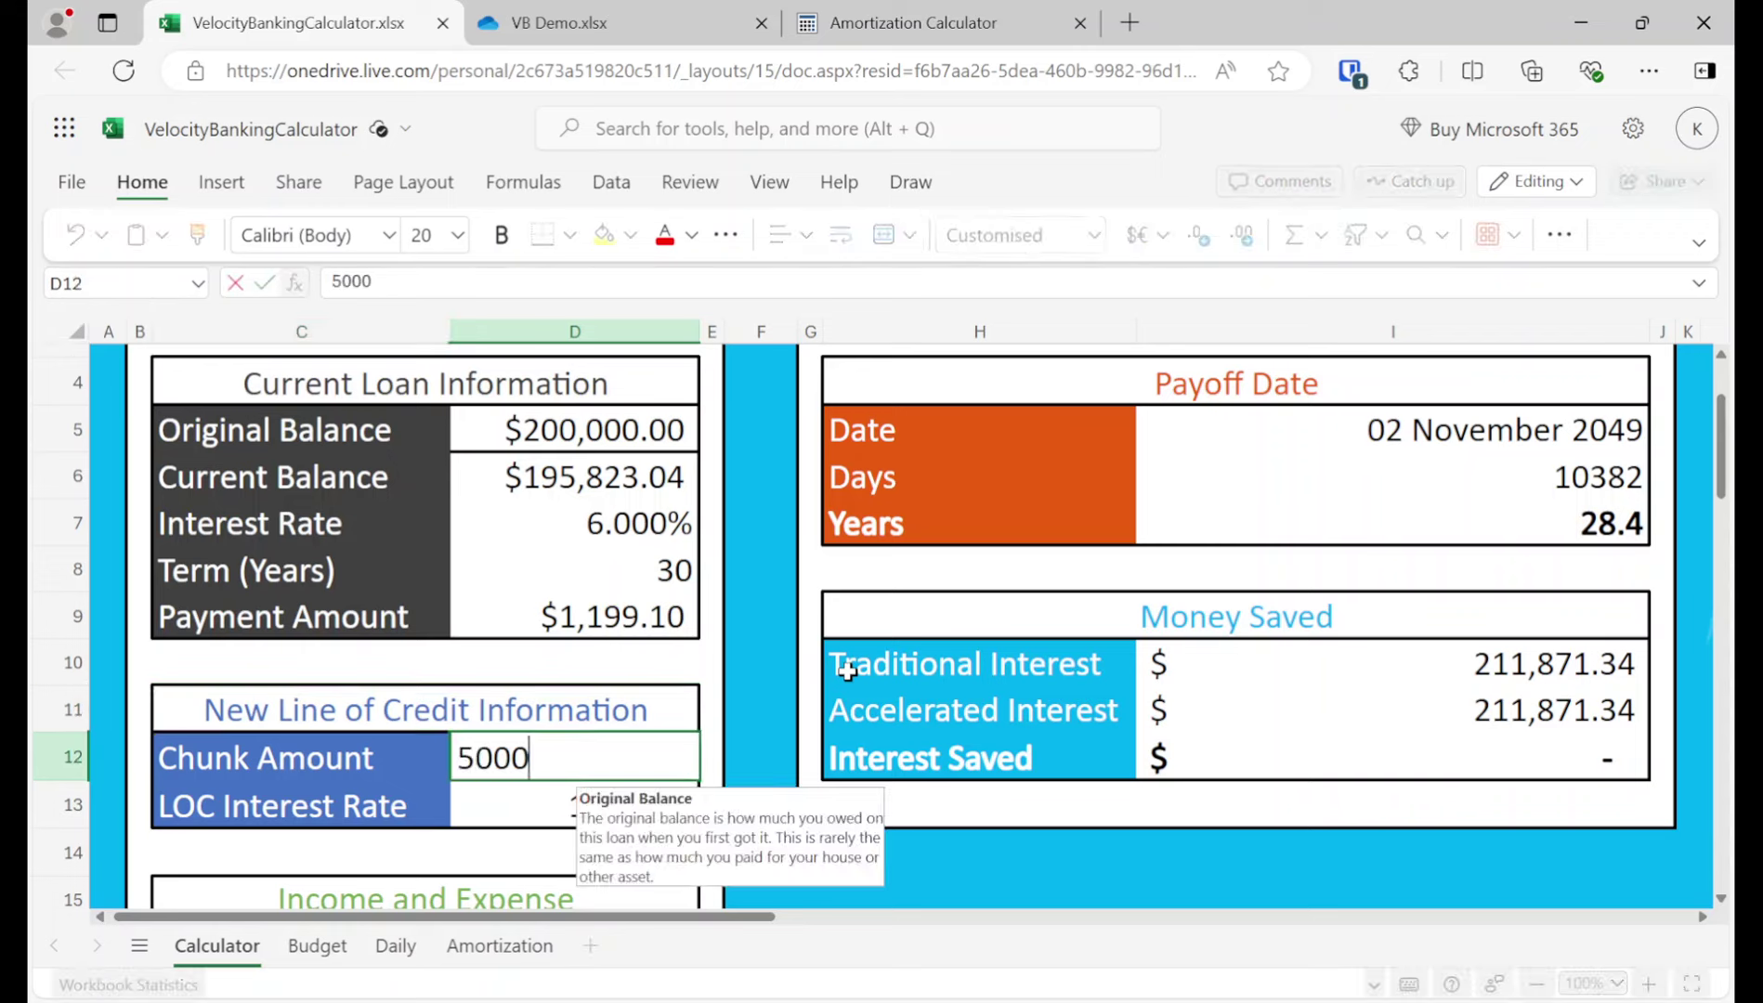
{"action": "key", "text": "Return"}
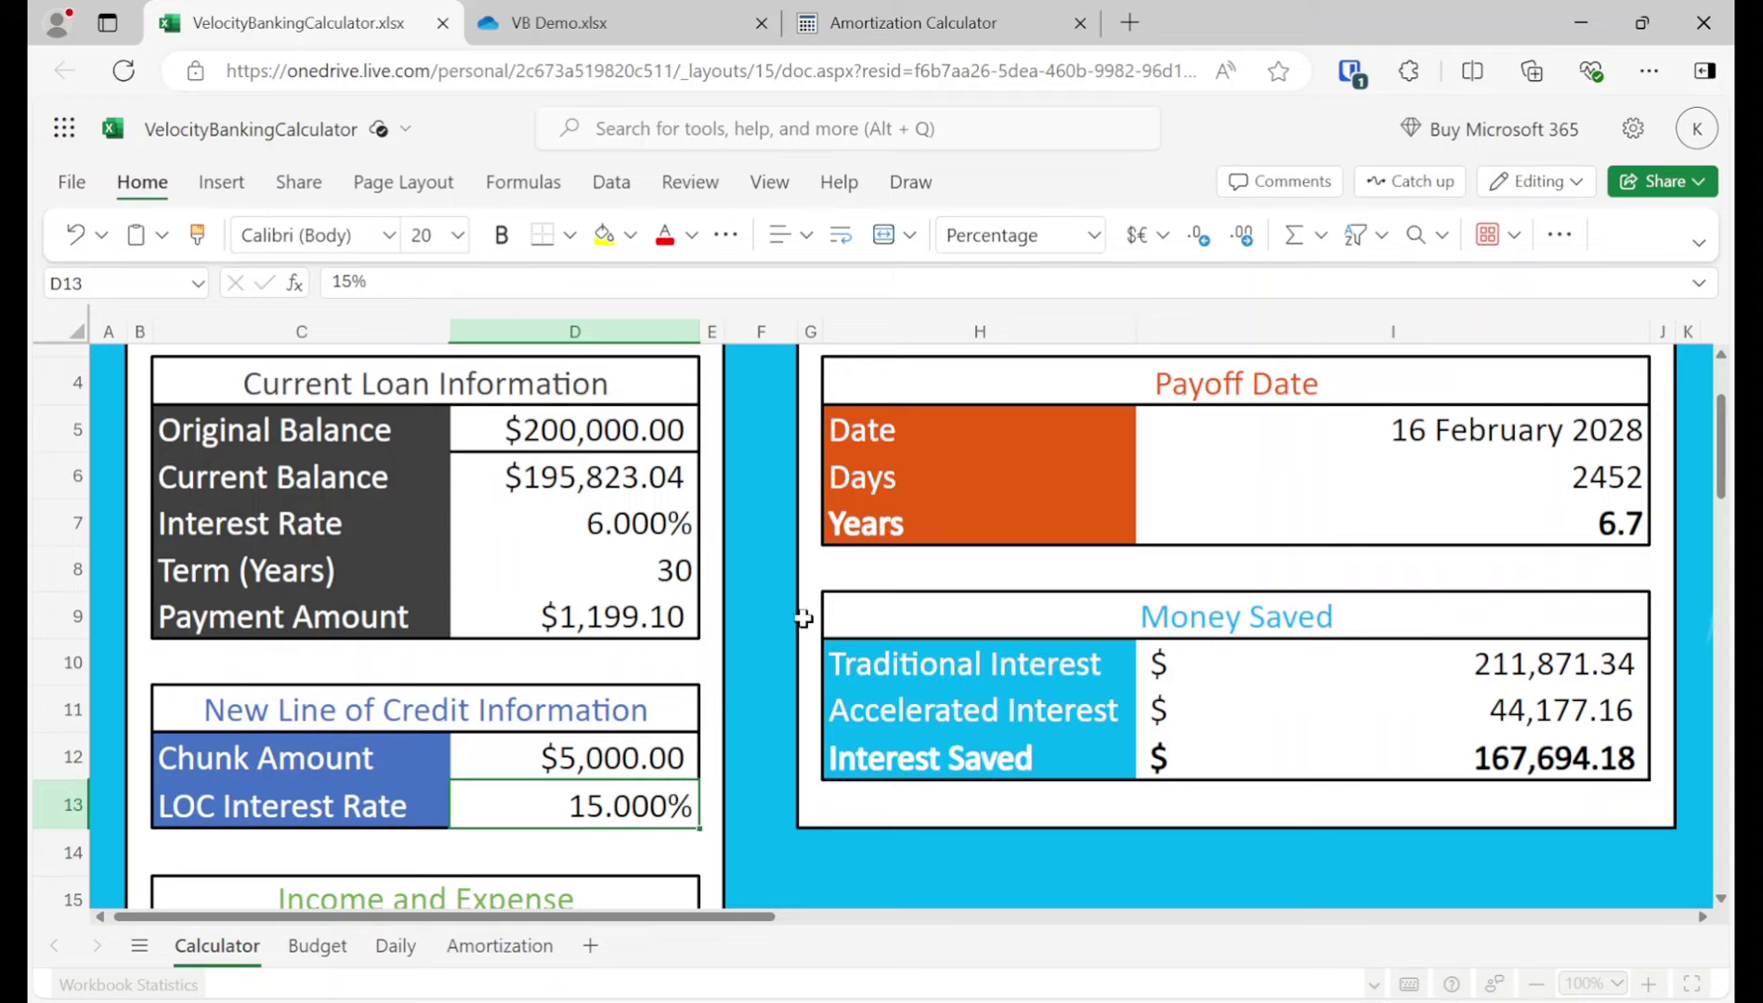
{"action": "left_click", "coordinate": [648, 37]}
{"action": "left_click", "coordinate": [1509, 663]}
{"action": "left_click", "coordinate": [1563, 662]}
{"action": "scroll", "coordinate": [1480, 852], "scroll_direction": "right", "scroll_amount": 3}
{"action": "type", "text": "=20+6.7"}
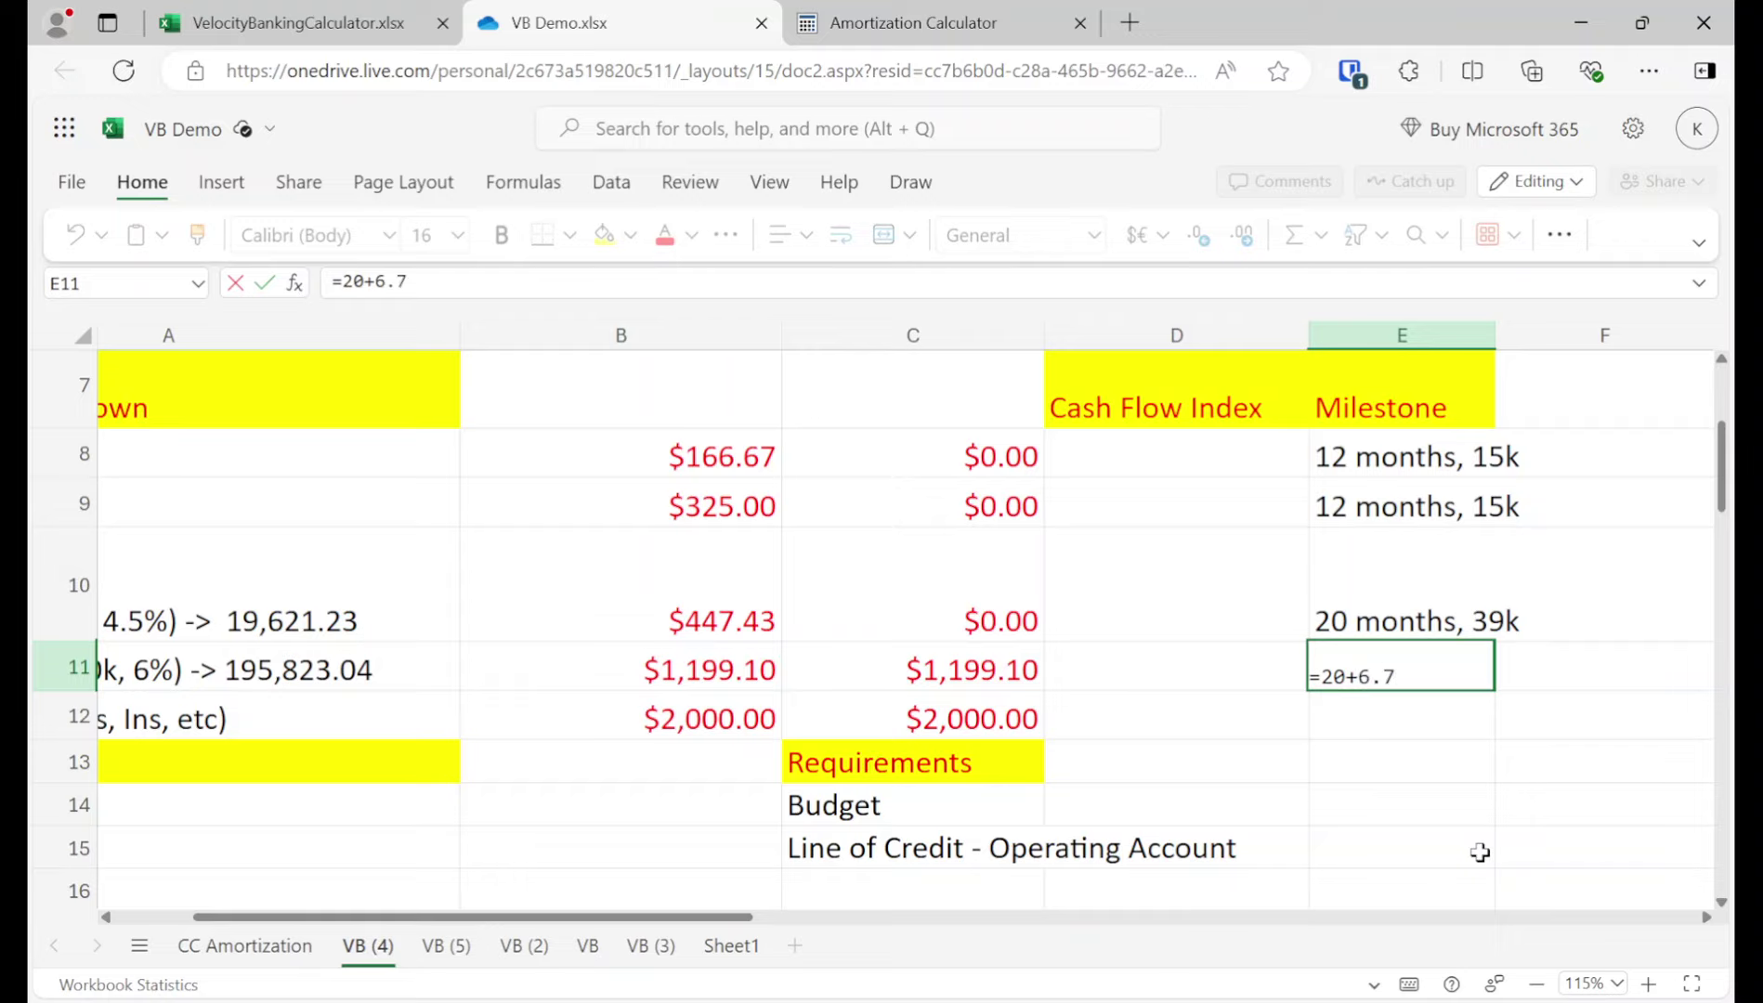
{"action": "type", "text": "/"}
{"action": "key", "text": "BackSpace"}
{"action": "key", "text": "BackSpace"}
{"action": "key", "text": "BackSpace"}
{"action": "key", "text": "BackSpace"}
{"action": "key", "text": "BackSpace"}
{"action": "type", "text": "/12+6.7"}
{"action": "key", "text": "Return"}
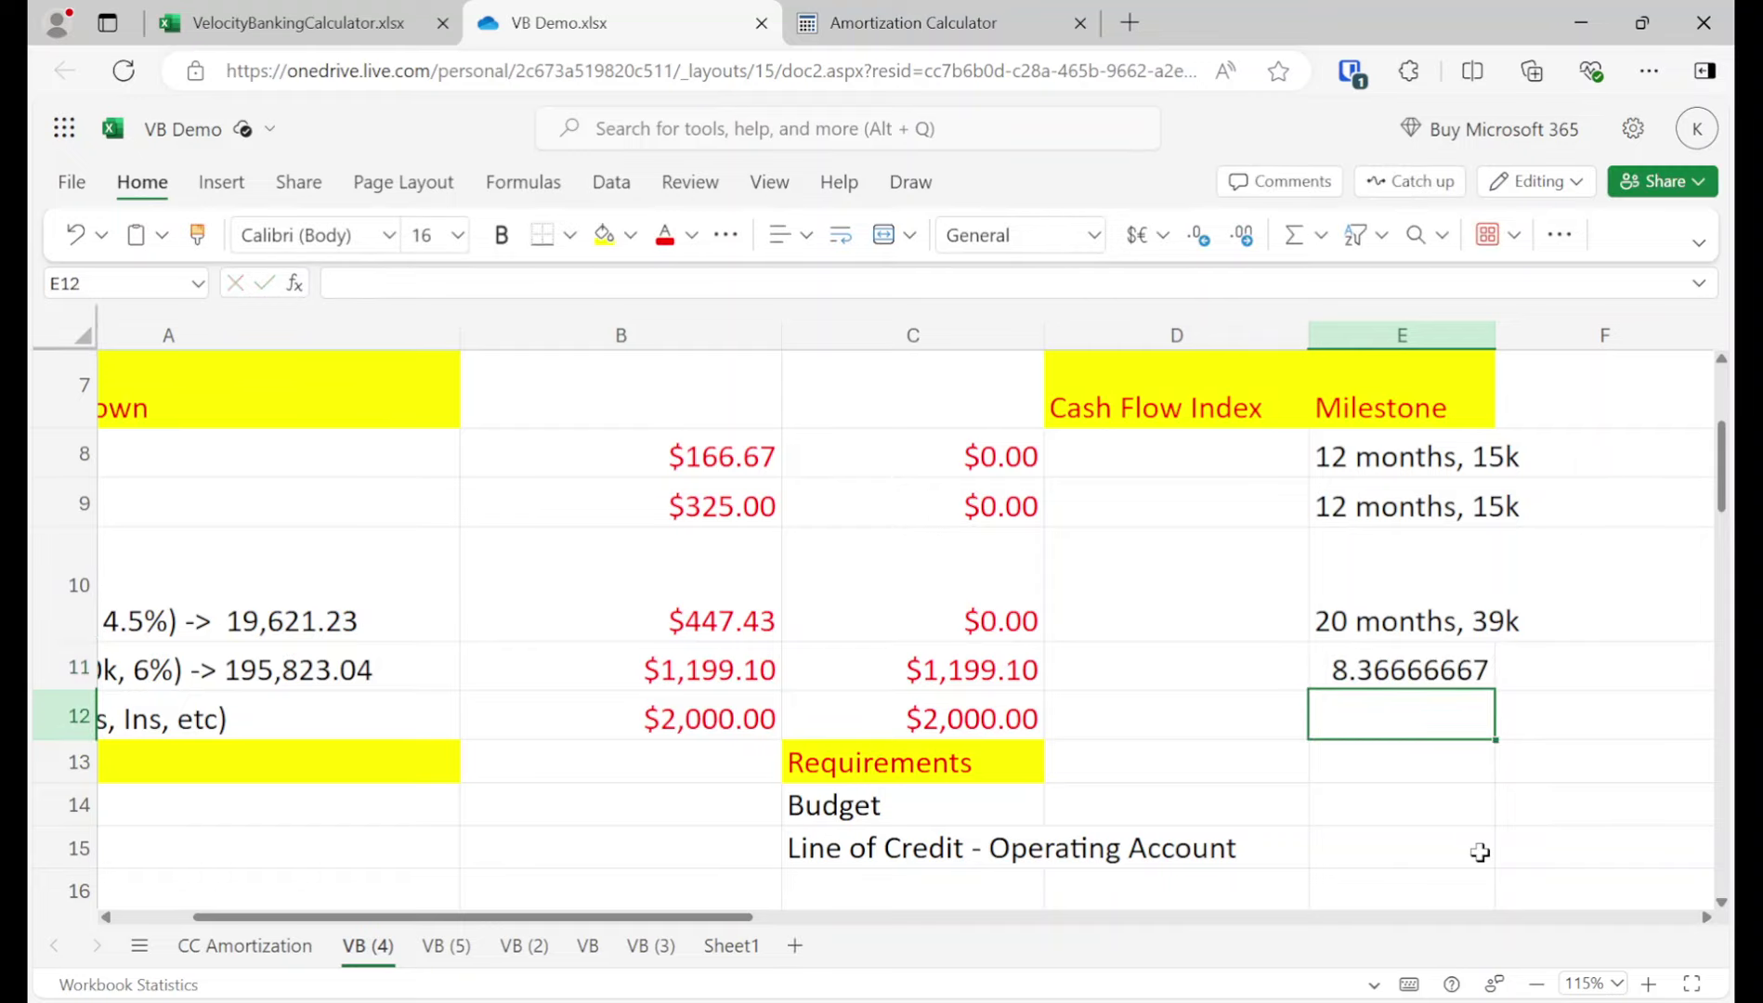
Step: Type '8.3 years, 239k' as the mortgage Milestone on VB Demo
{"action": "key", "text": "Up"}
{"action": "type", "text": "8,3 yea"}
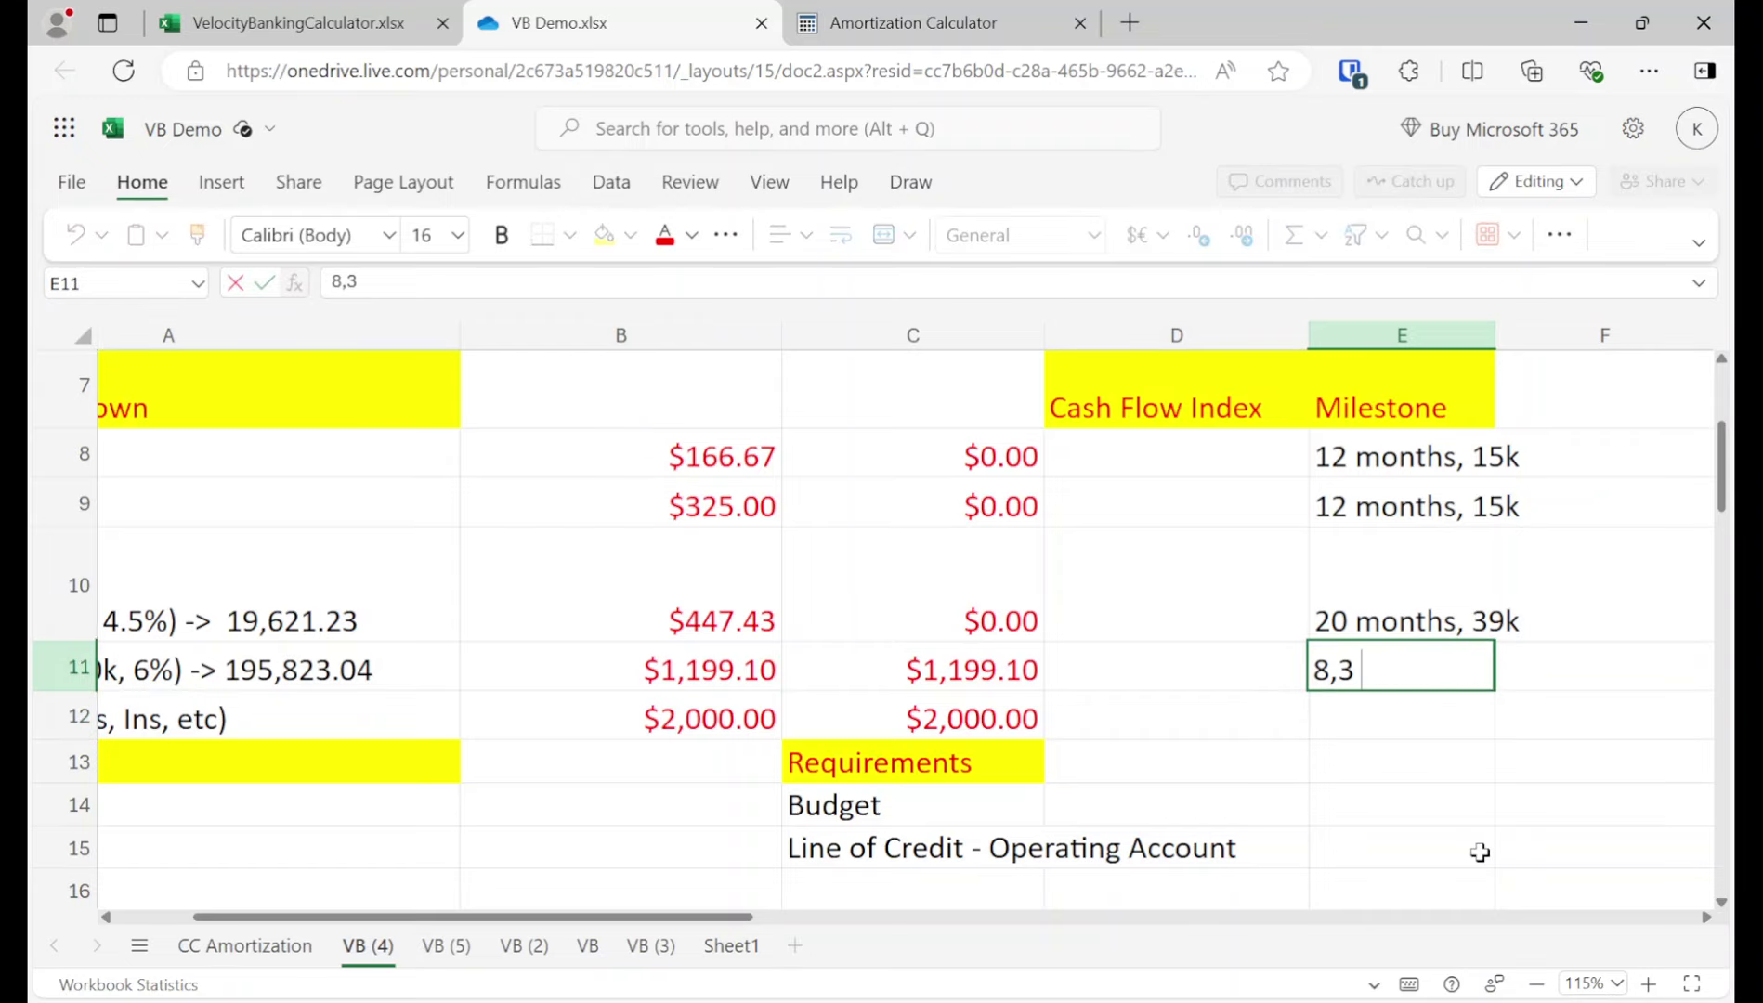
{"action": "key", "text": "BackSpace"}
{"action": "key", "text": "BackSpace"}
{"action": "key", "text": "BackSpace"}
{"action": "key", "text": "BackSpace"}
{"action": "key", "text": "BackSpace"}
{"action": "key", "text": "BackSpace"}
{"action": "type", "text": ".3 years, "}
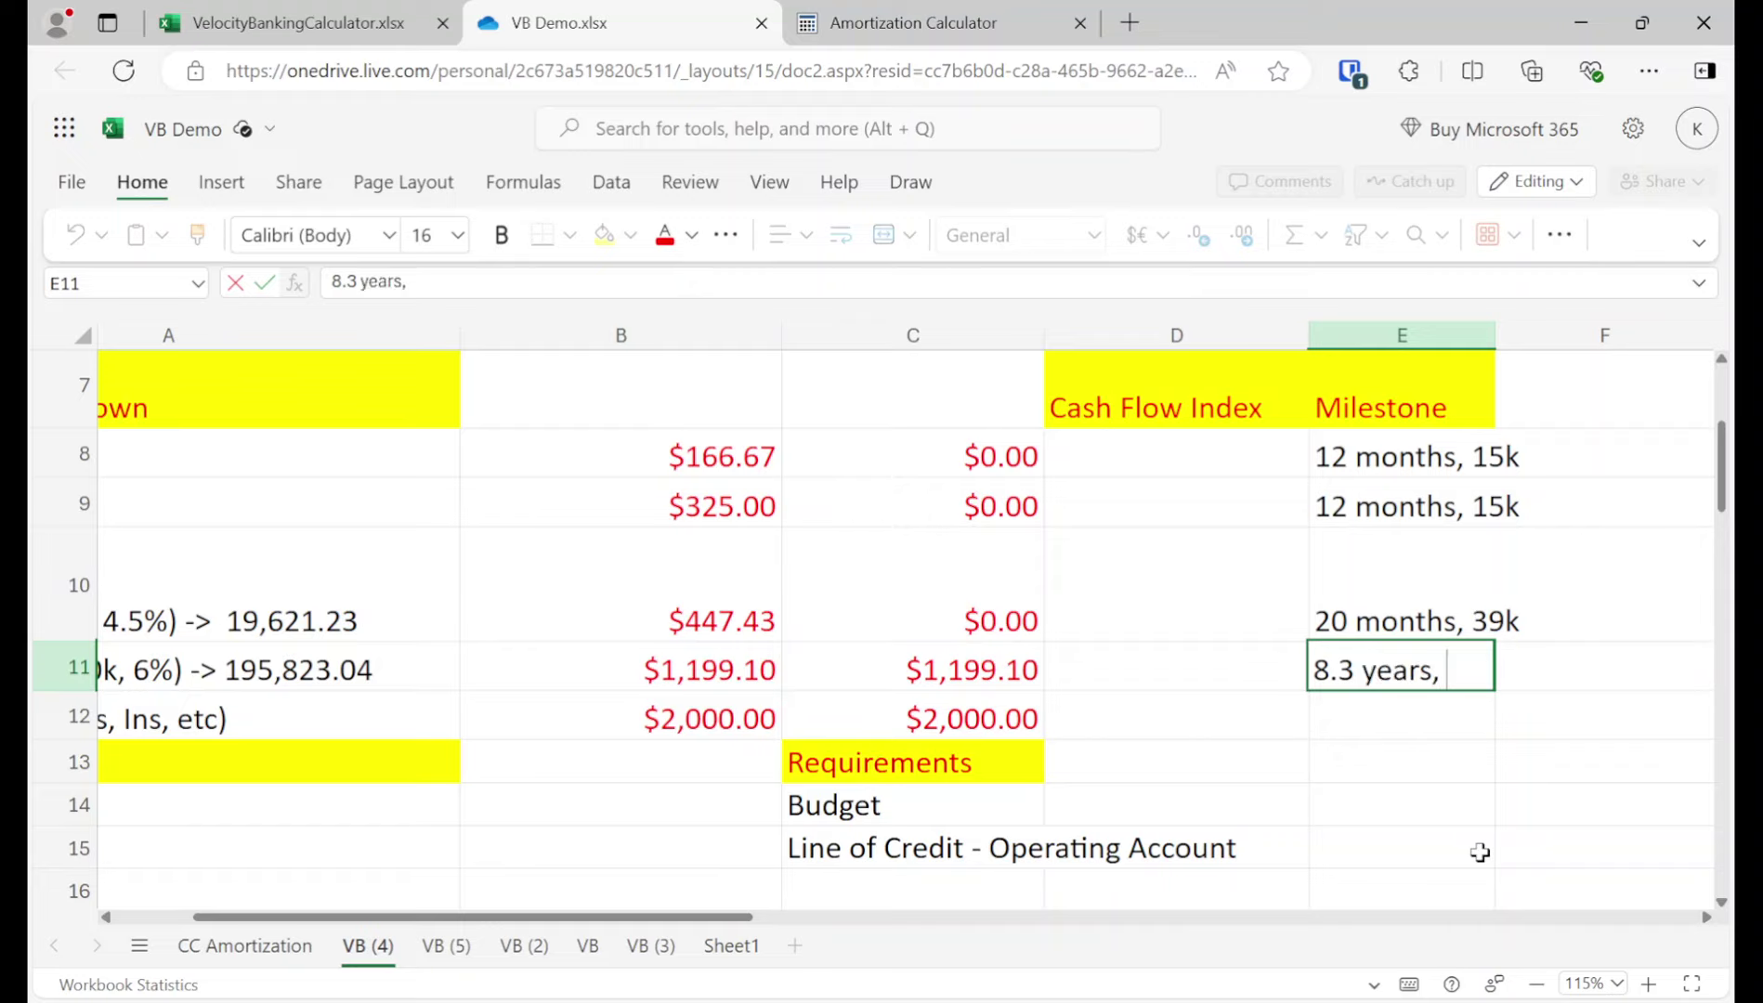
{"action": "type", "text": "239k"}
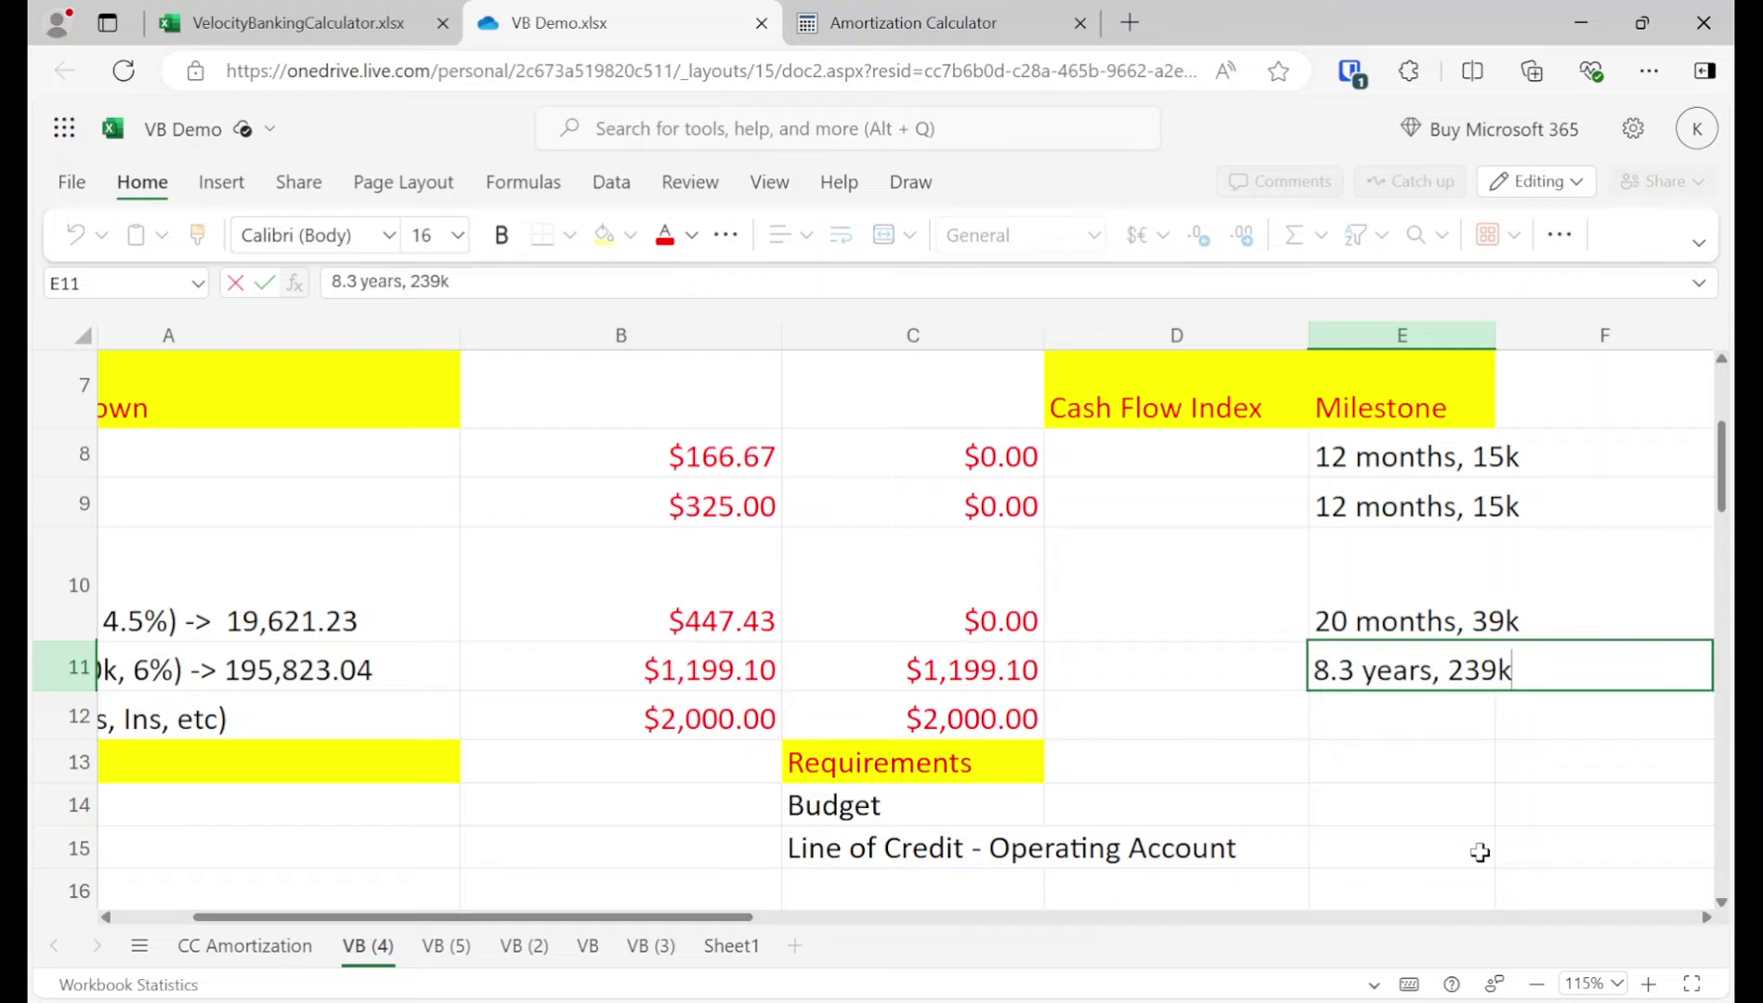
{"action": "key", "text": "Return"}
{"action": "key", "text": "Left"}
{"action": "key", "text": "Left"}
{"action": "key", "text": "Left"}
{"action": "key", "text": "Left"}
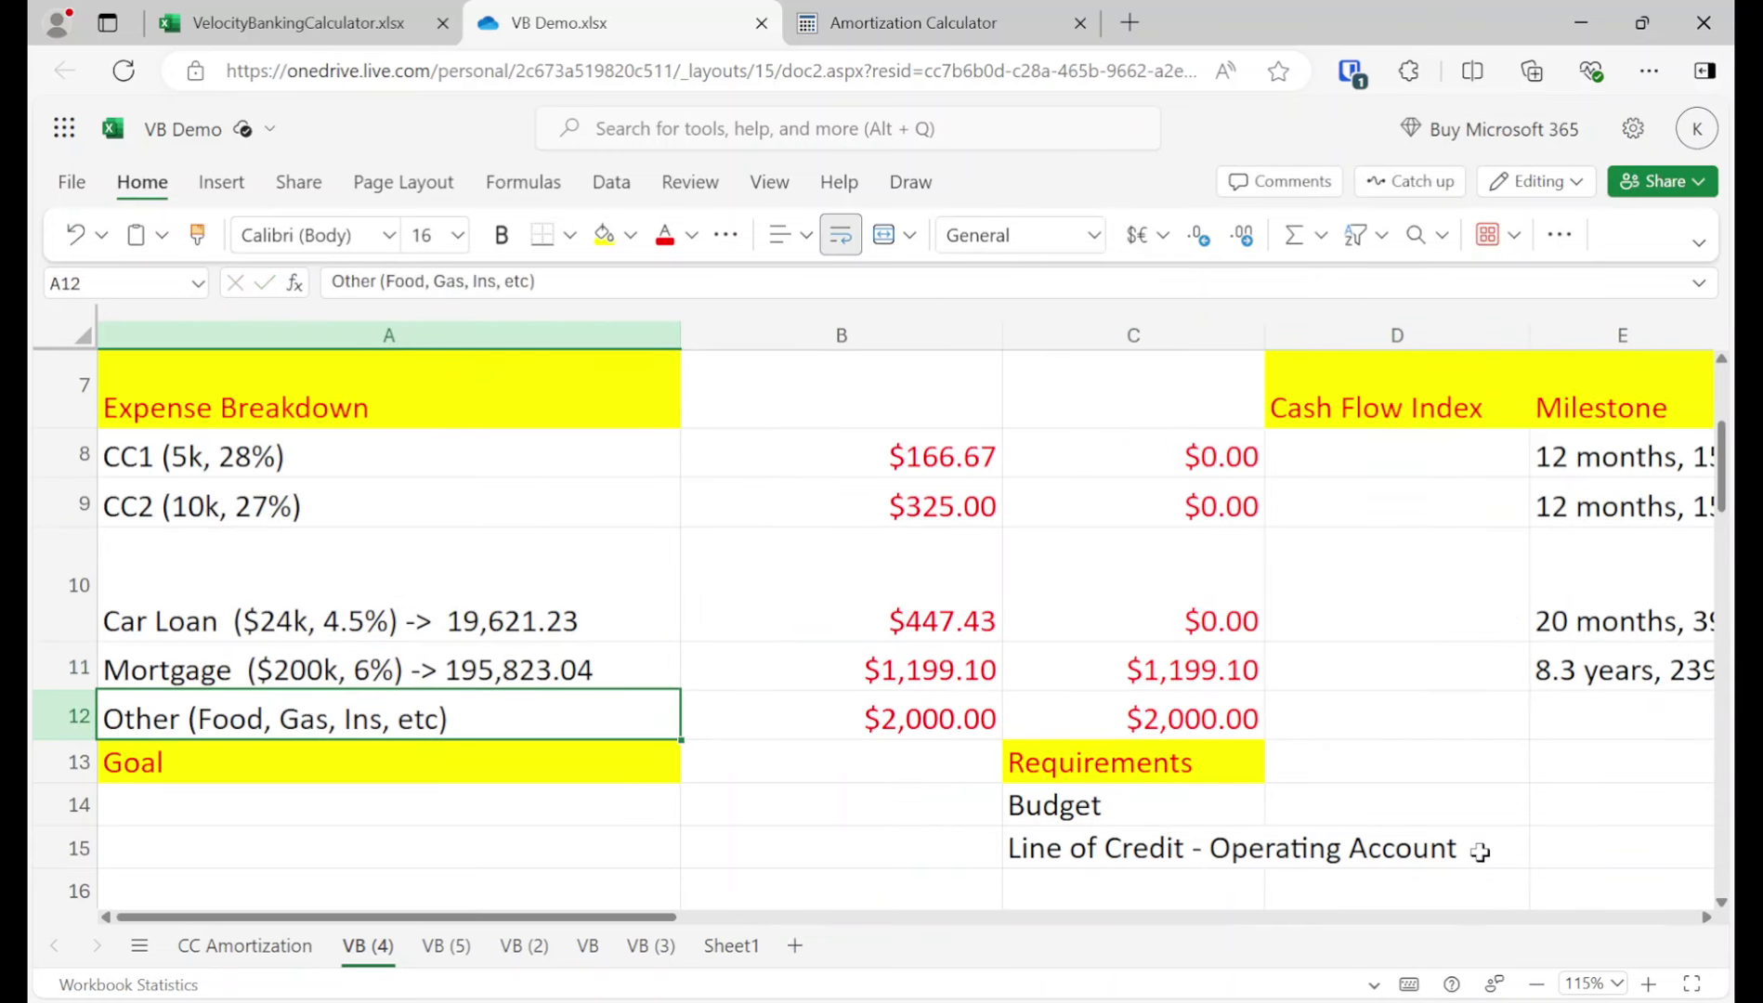
Step: Enter '239k , 8 years' in A14 under the Goal heading
{"action": "key", "text": "Up"}
{"action": "key", "text": "Right"}
Step: Move across the mortgage row to the Cash Flow Index column
{"action": "key", "text": "Right"}
{"action": "key", "text": "Right"}
{"action": "key", "text": "Left"}
{"action": "key", "text": "Left"}
{"action": "key", "text": "Left"}
{"action": "key", "text": "Down"}
{"action": "key", "text": "Down"}
{"action": "type", "text": "239k ,  8 years"}
{"action": "key", "text": "Return"}
{"action": "key", "text": "Up"}
{"action": "key", "text": "Up"}
{"action": "key", "text": "Up"}
{"action": "key", "text": "Up"}
{"action": "key", "text": "Up"}
{"action": "key", "text": "Right"}
{"action": "key", "text": "Up"}
{"action": "key", "text": "Down"}
{"action": "key", "text": "Down"}
{"action": "key", "text": "Down"}
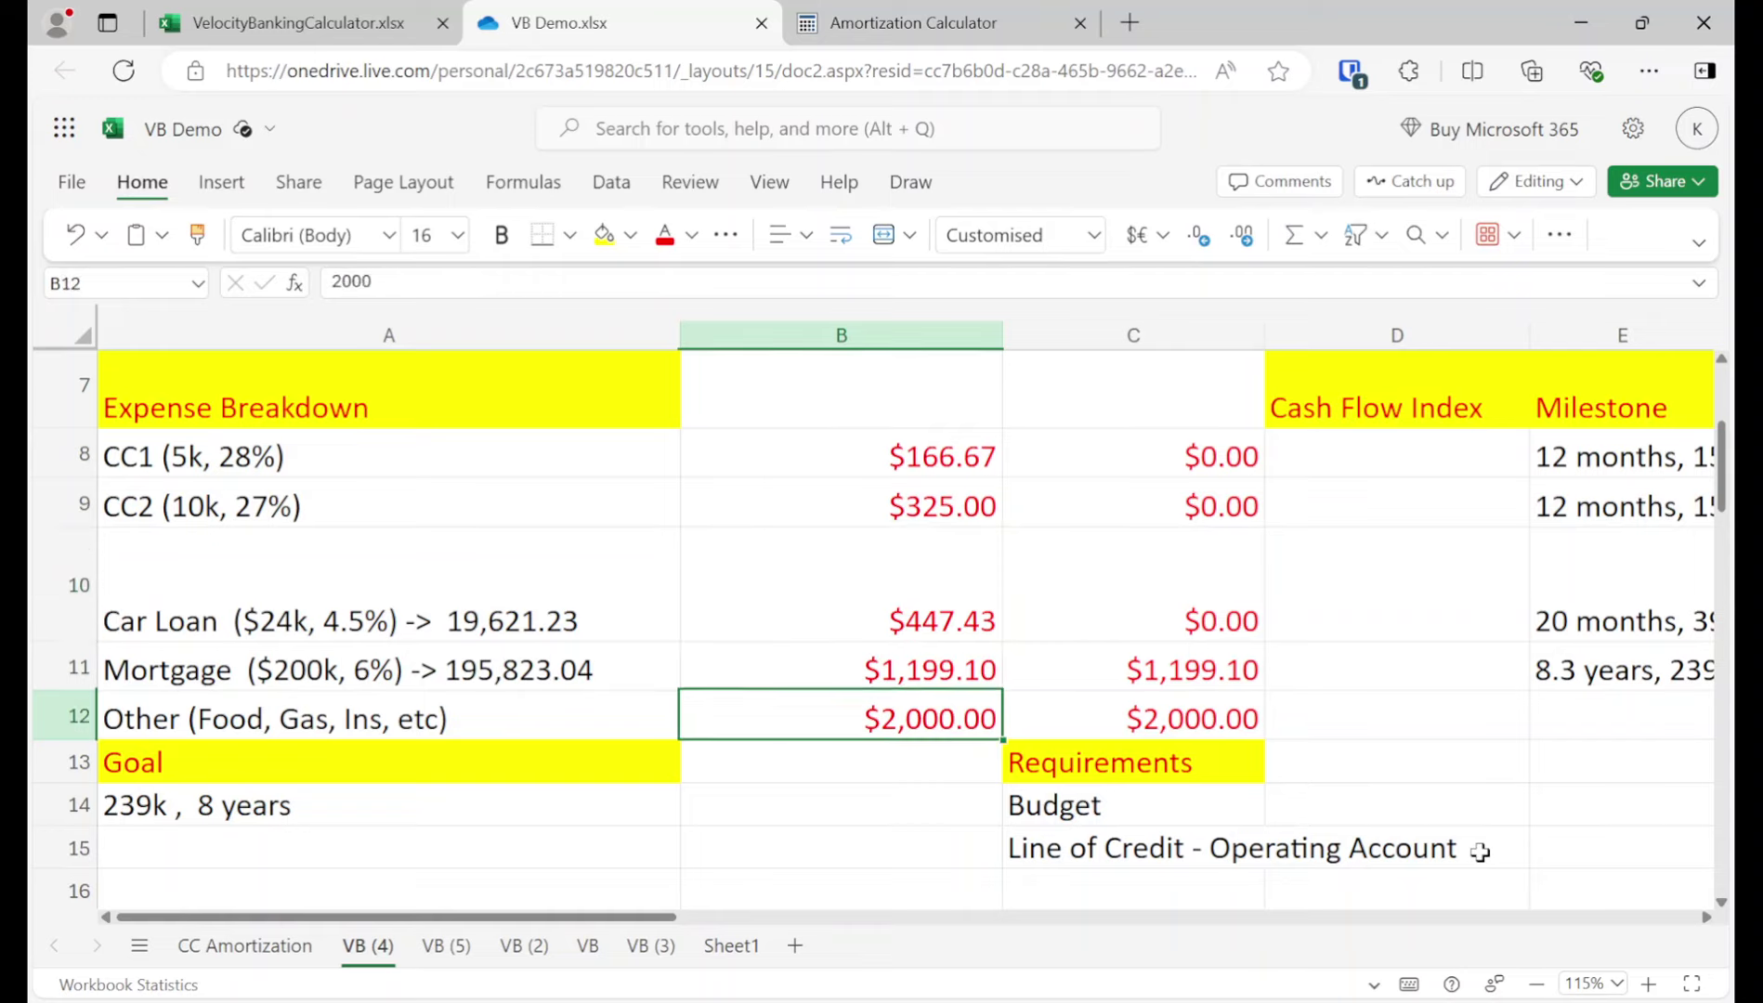
{"action": "key", "text": "Up"}
{"action": "key", "text": "Right"}
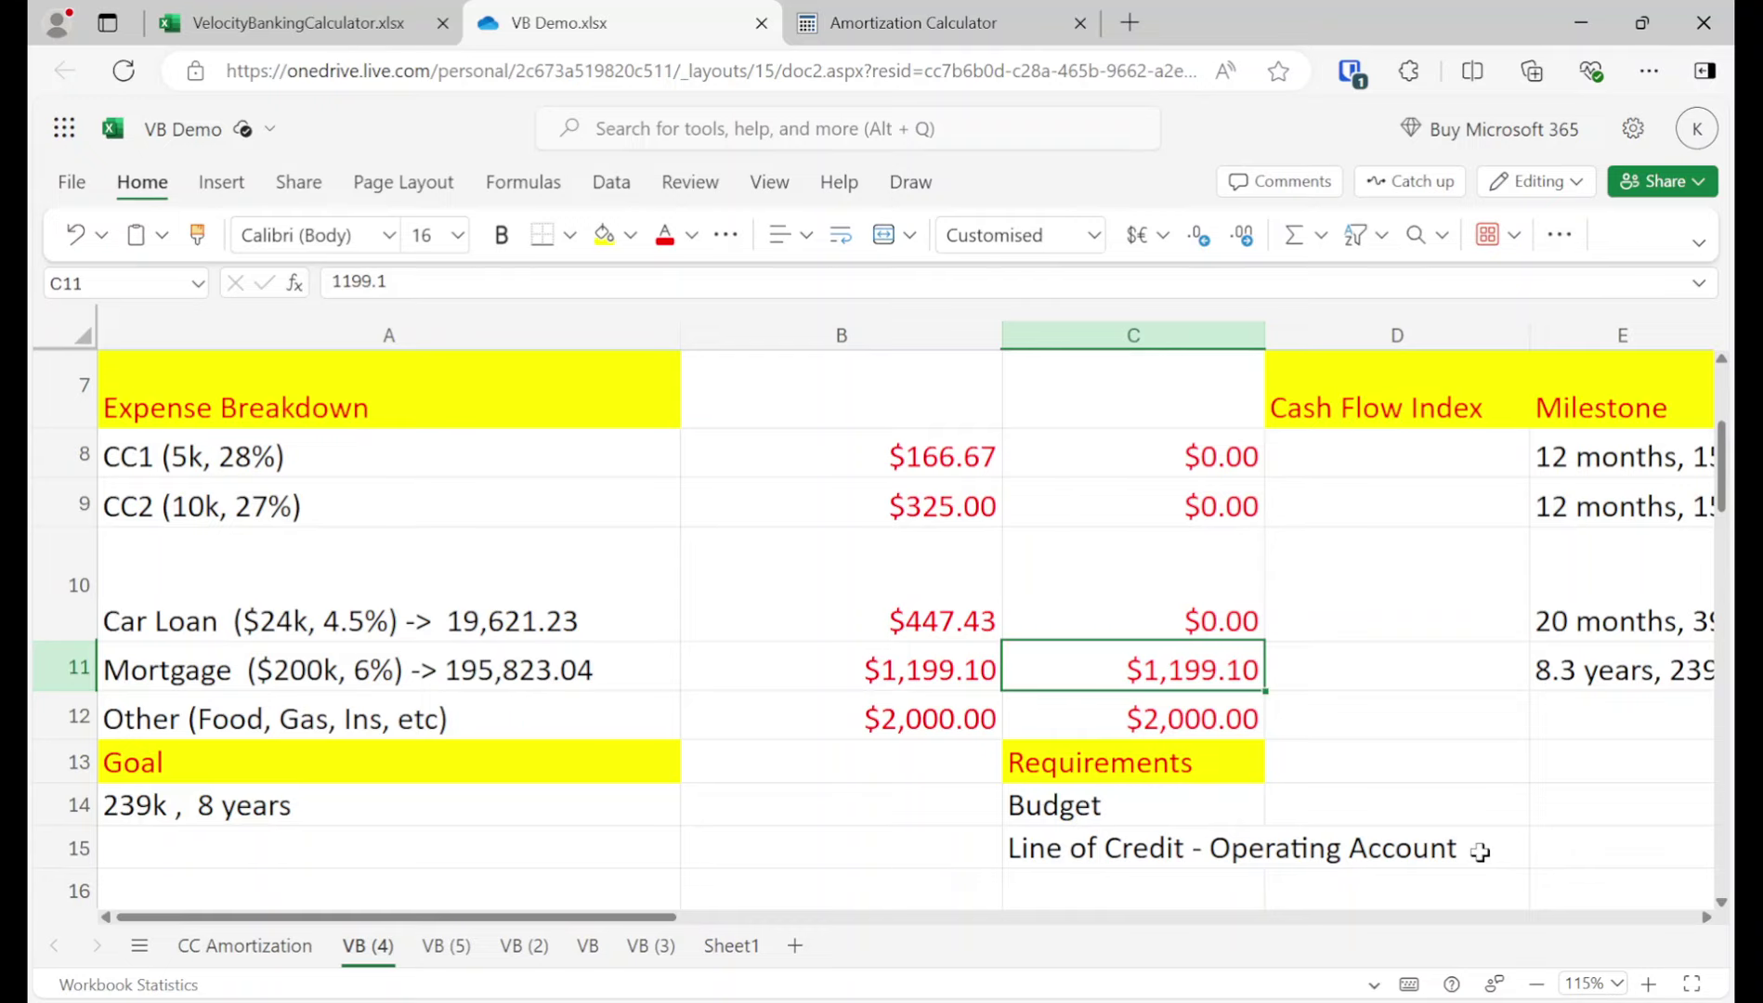
{"action": "key", "text": "Right"}
{"action": "key", "text": "Right"}
{"action": "key", "text": "Up"}
{"action": "key", "text": "Up"}
{"action": "key", "text": "Up"}
{"action": "key", "text": "Up"}
{"action": "key", "text": "Left"}
{"action": "key", "text": "Left"}
{"action": "key", "text": "Left"}
{"action": "key", "text": "Left"}
{"action": "key", "text": "Right"}
{"action": "key", "text": "Right"}
{"action": "key", "text": "Right"}
{"action": "key", "text": "Down"}
{"action": "key", "text": "Down"}
{"action": "key", "text": "Down"}
{"action": "key", "text": "Down"}
{"action": "key", "text": "Down"}
{"action": "key", "text": "Up"}
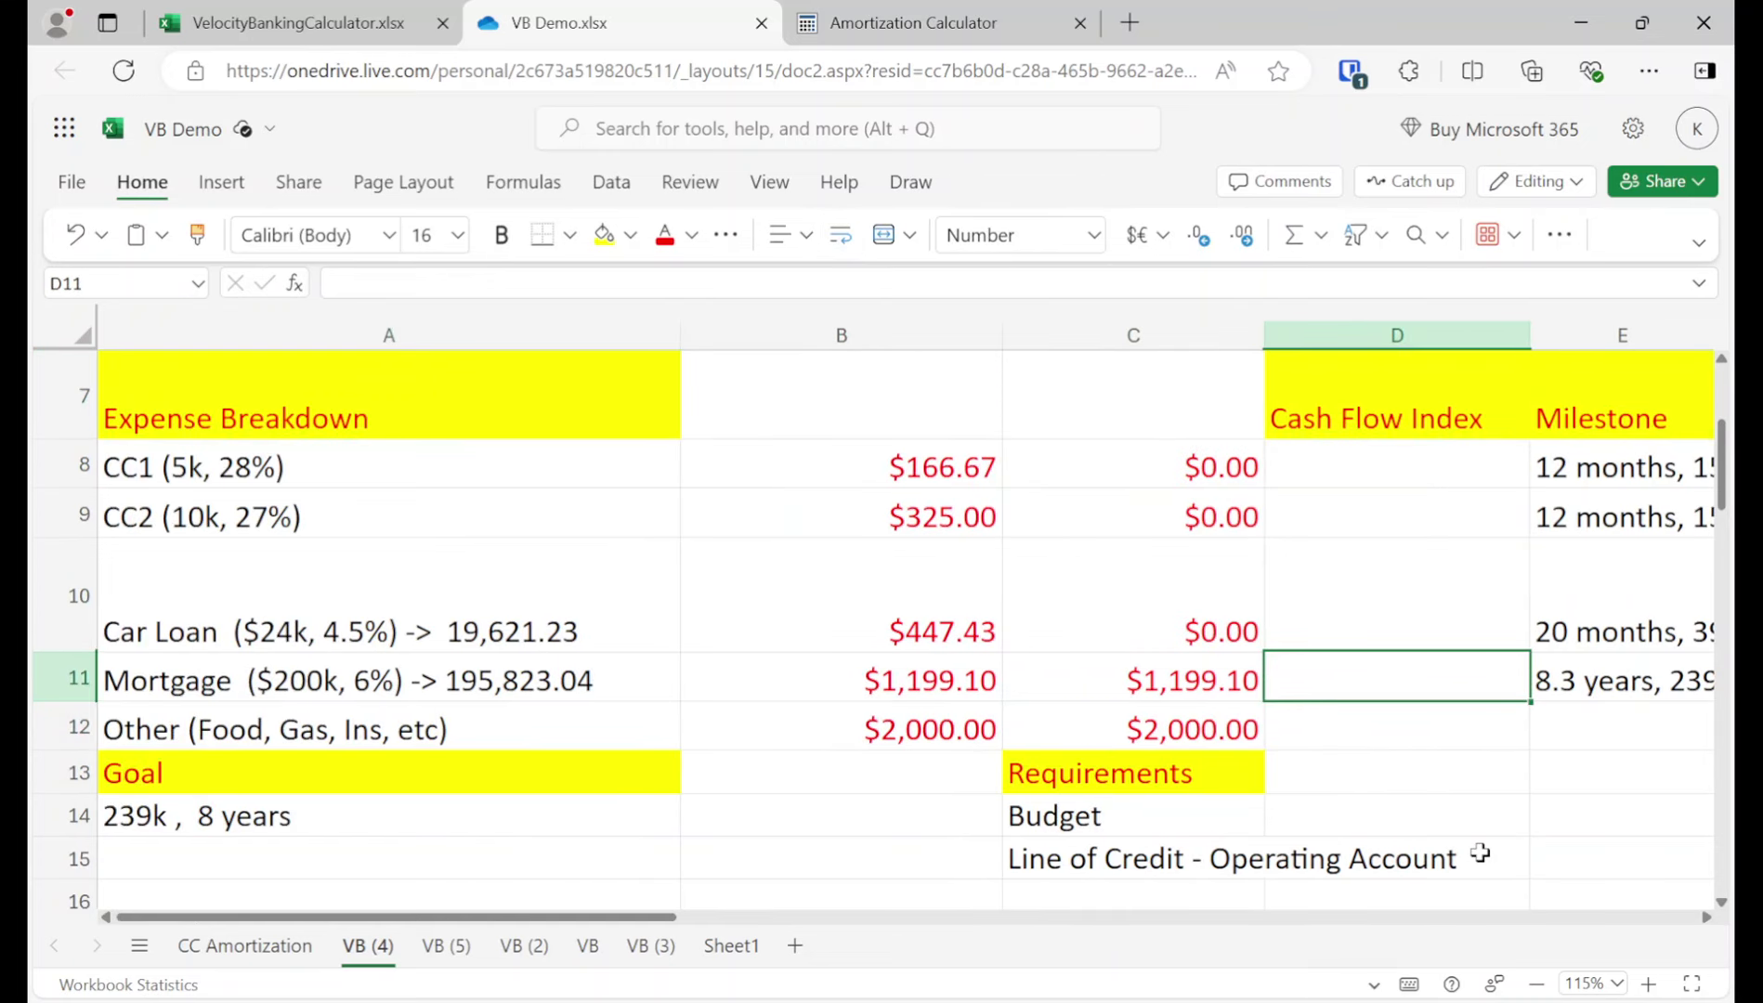
{"action": "key", "text": "Up"}
{"action": "key", "text": "Up"}
{"action": "key", "text": "Up"}
{"action": "key", "text": "Up"}
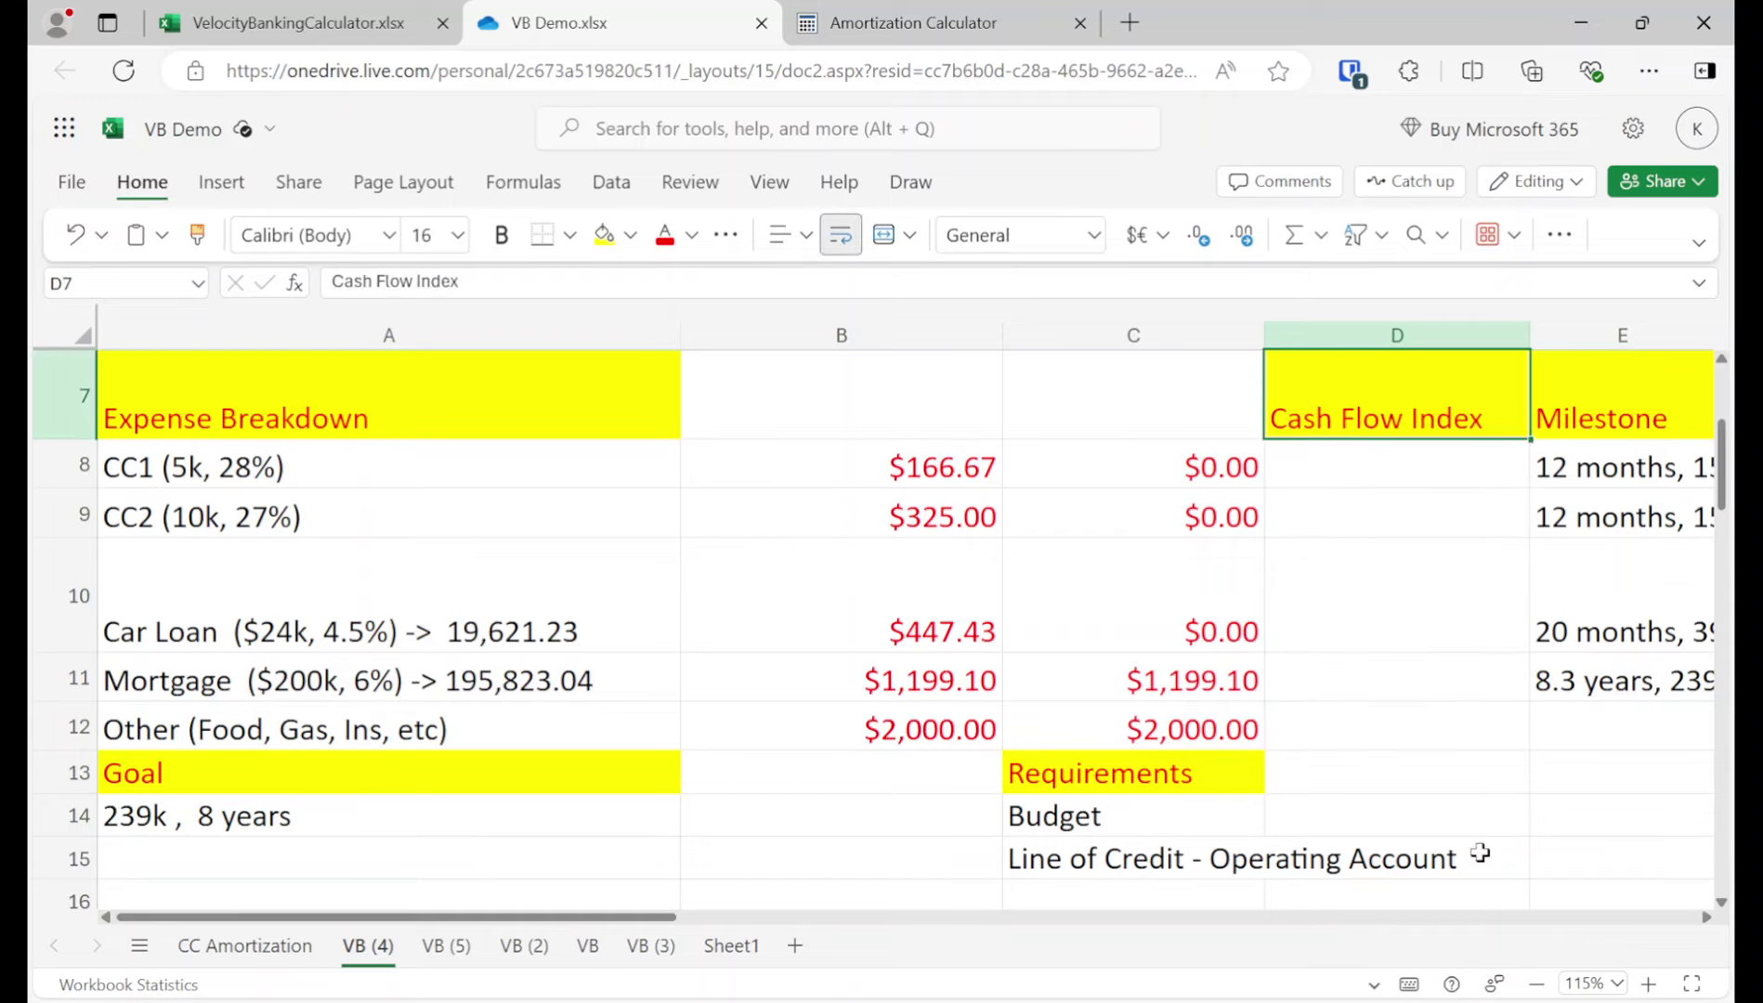
Step: Edit the misspelled EXPESNES label, replacing its stray S with an X
{"action": "left_click", "coordinate": [1310, 463]}
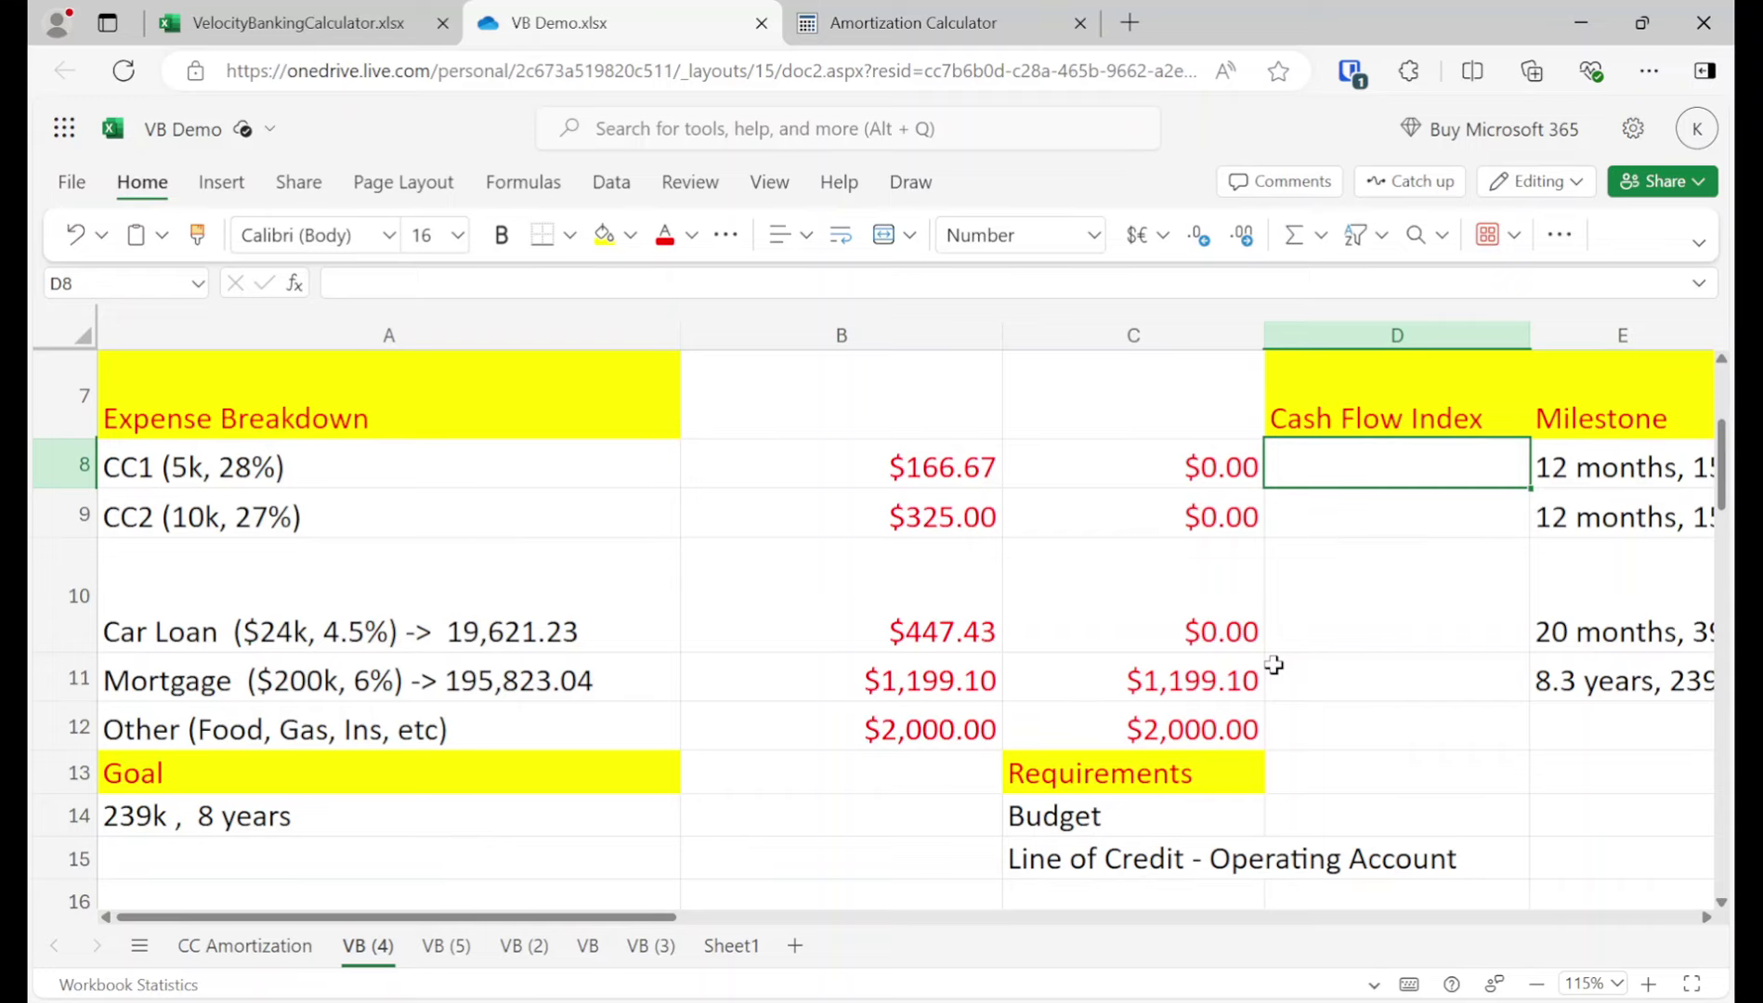
{"action": "scroll", "coordinate": [1251, 409], "scroll_direction": "up", "scroll_amount": 3}
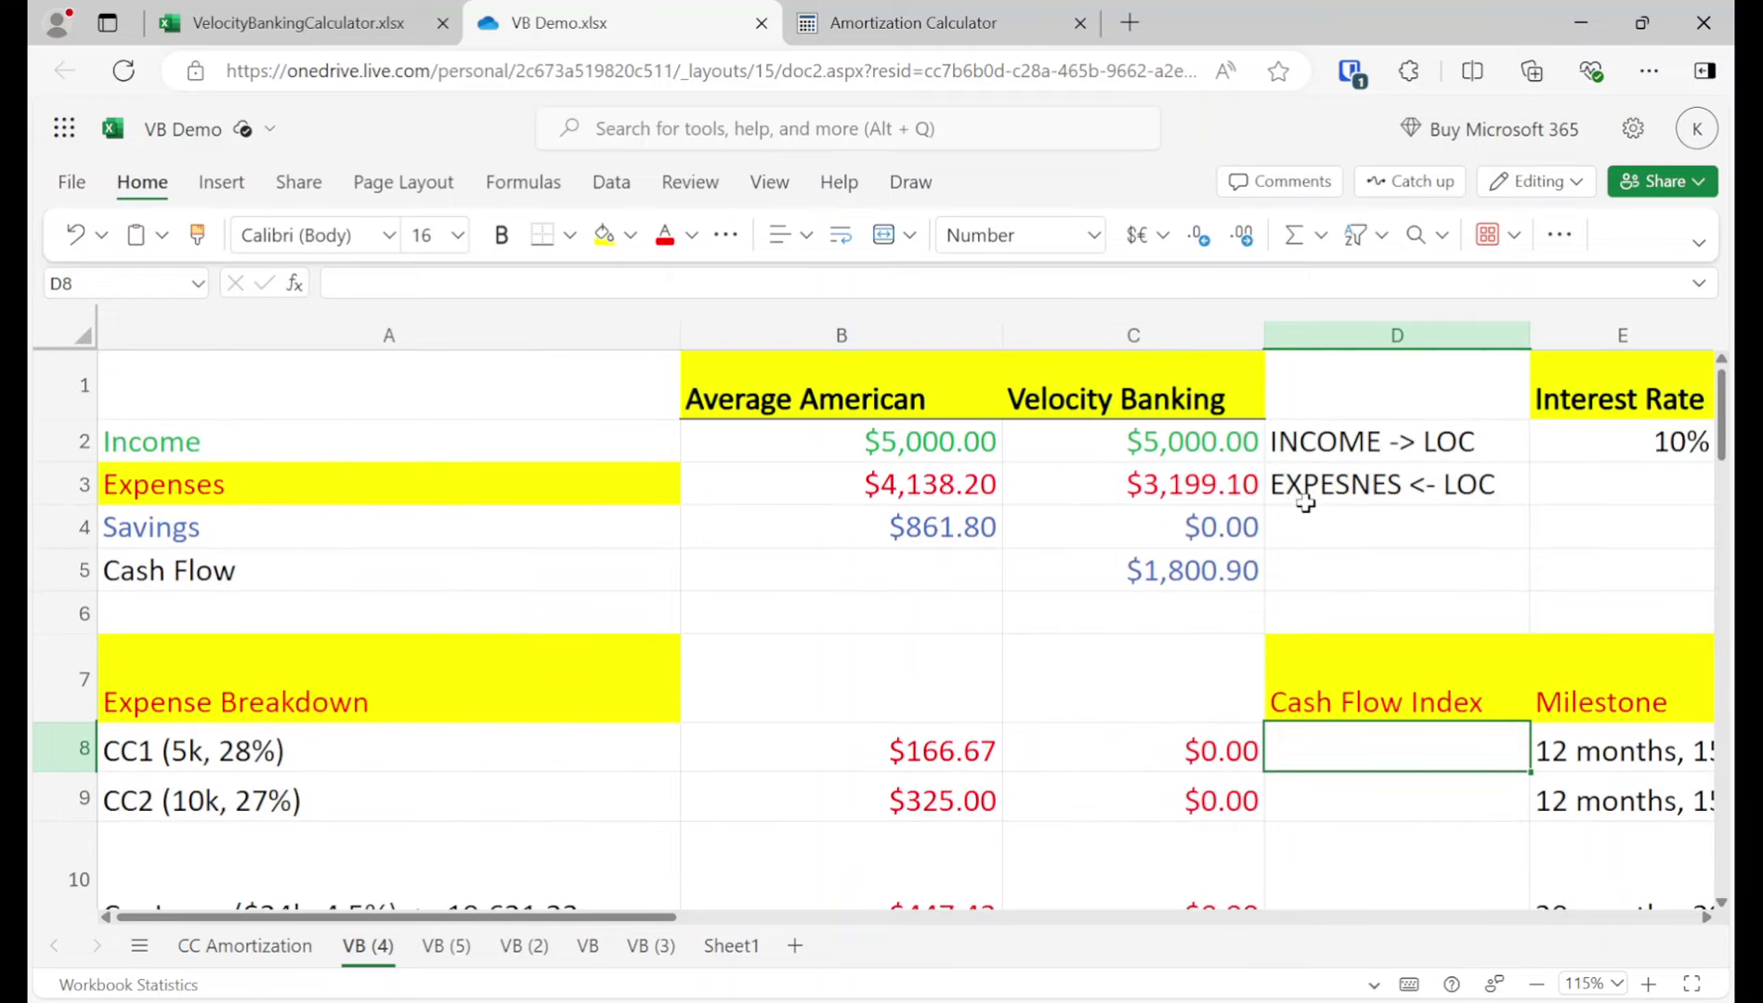
{"action": "left_click", "coordinate": [1343, 479]}
{"action": "double_click", "coordinate": [1347, 480]}
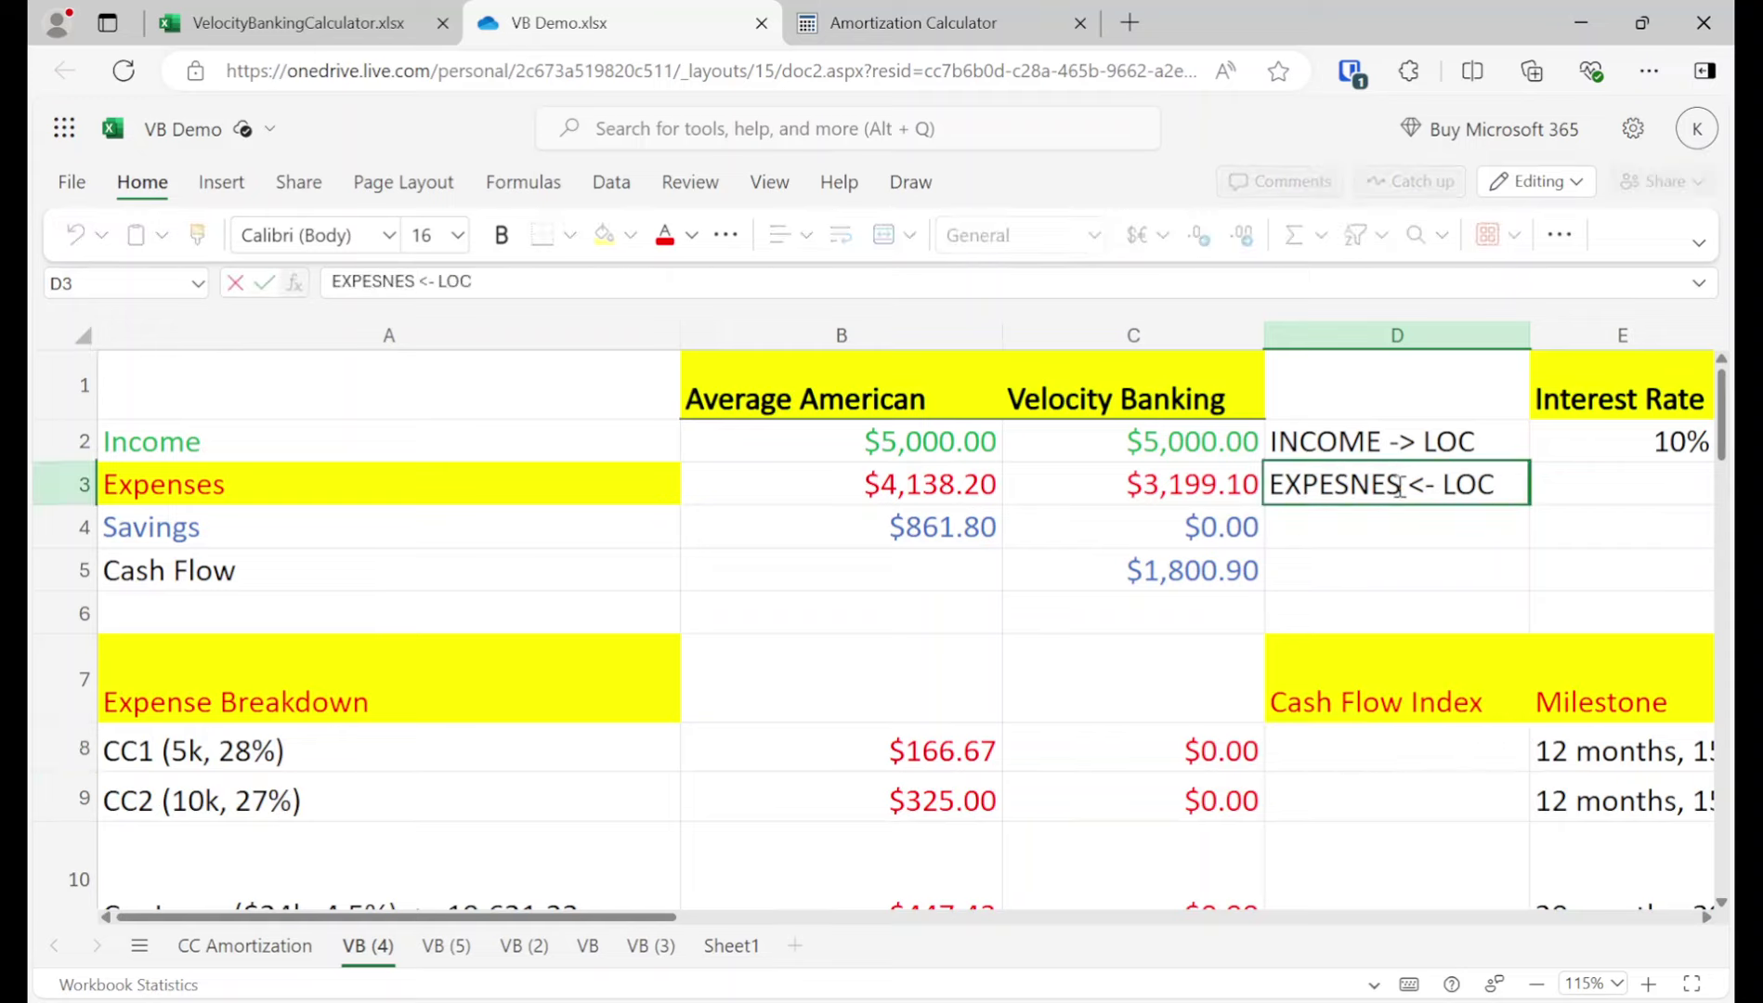
{"action": "key", "text": "BackSpace"}
{"action": "type", "text": "X"}
{"action": "key", "text": "Return"}
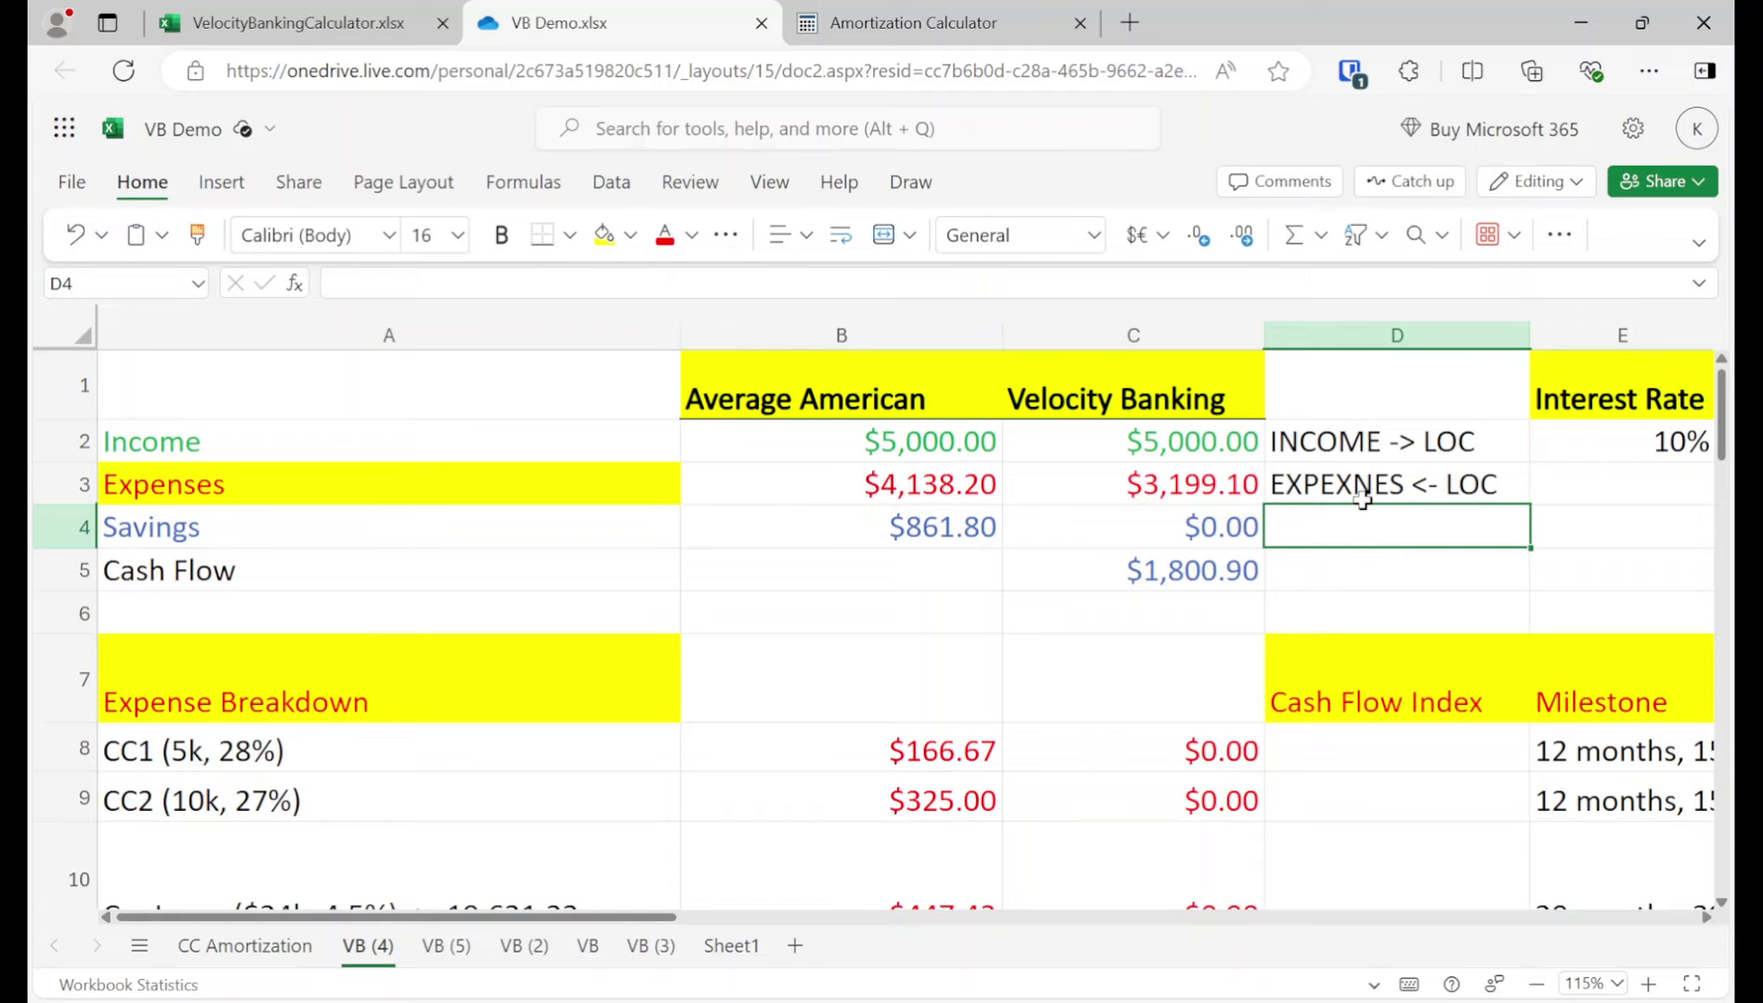
{"action": "scroll", "coordinate": [1392, 548], "scroll_direction": "down", "scroll_amount": 3}
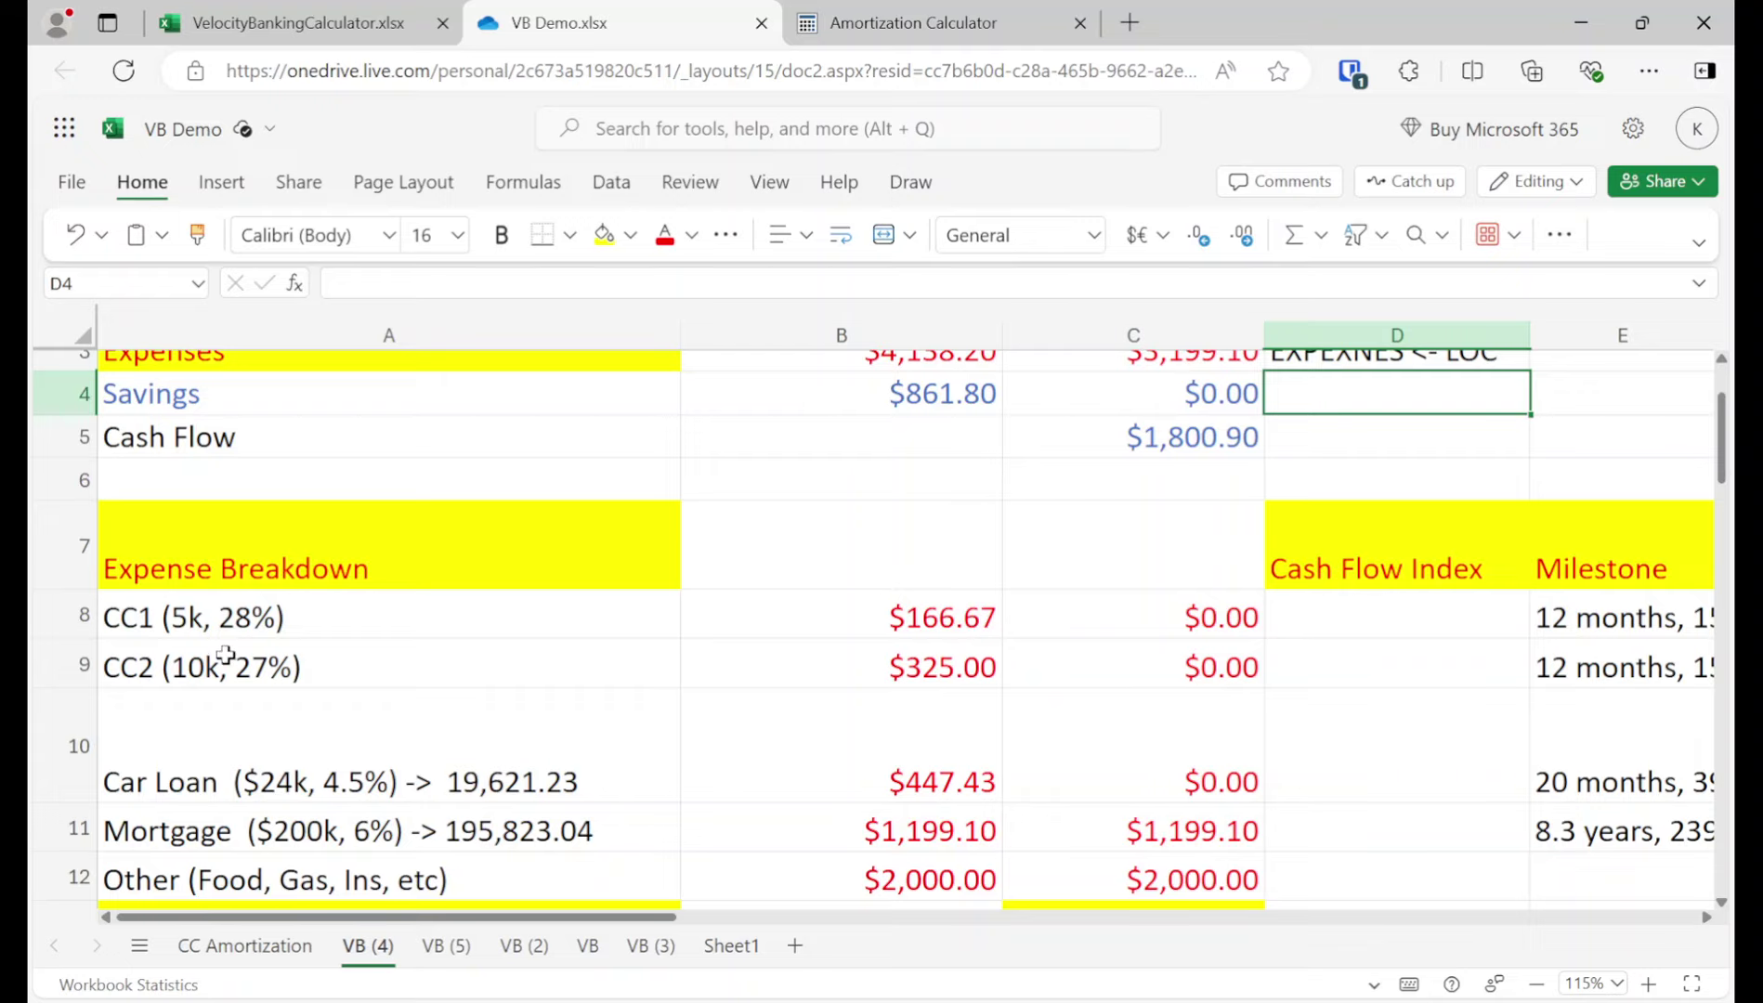
Step: Enter Cash Flow Index formulas =5000/166.67, =10000/325, =24000/447.43 and =200000/195823.04 down D8:D11
{"action": "left_click", "coordinate": [1424, 614]}
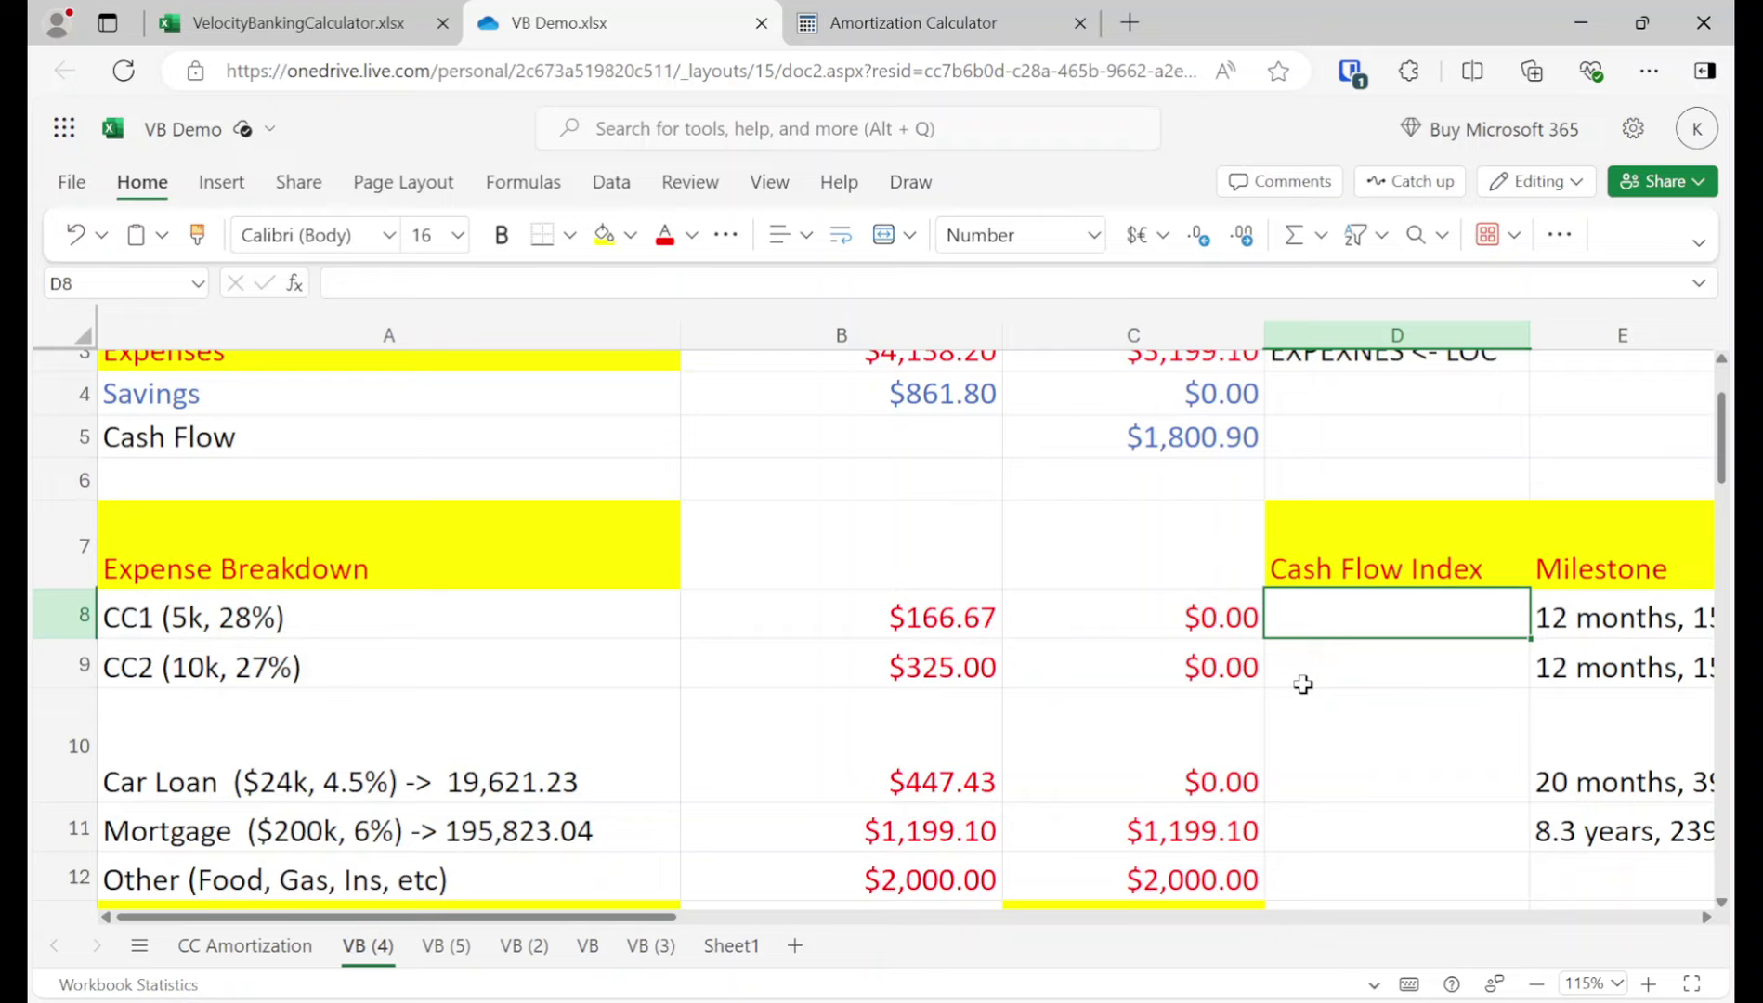
{"action": "type", "text": "=5000"}
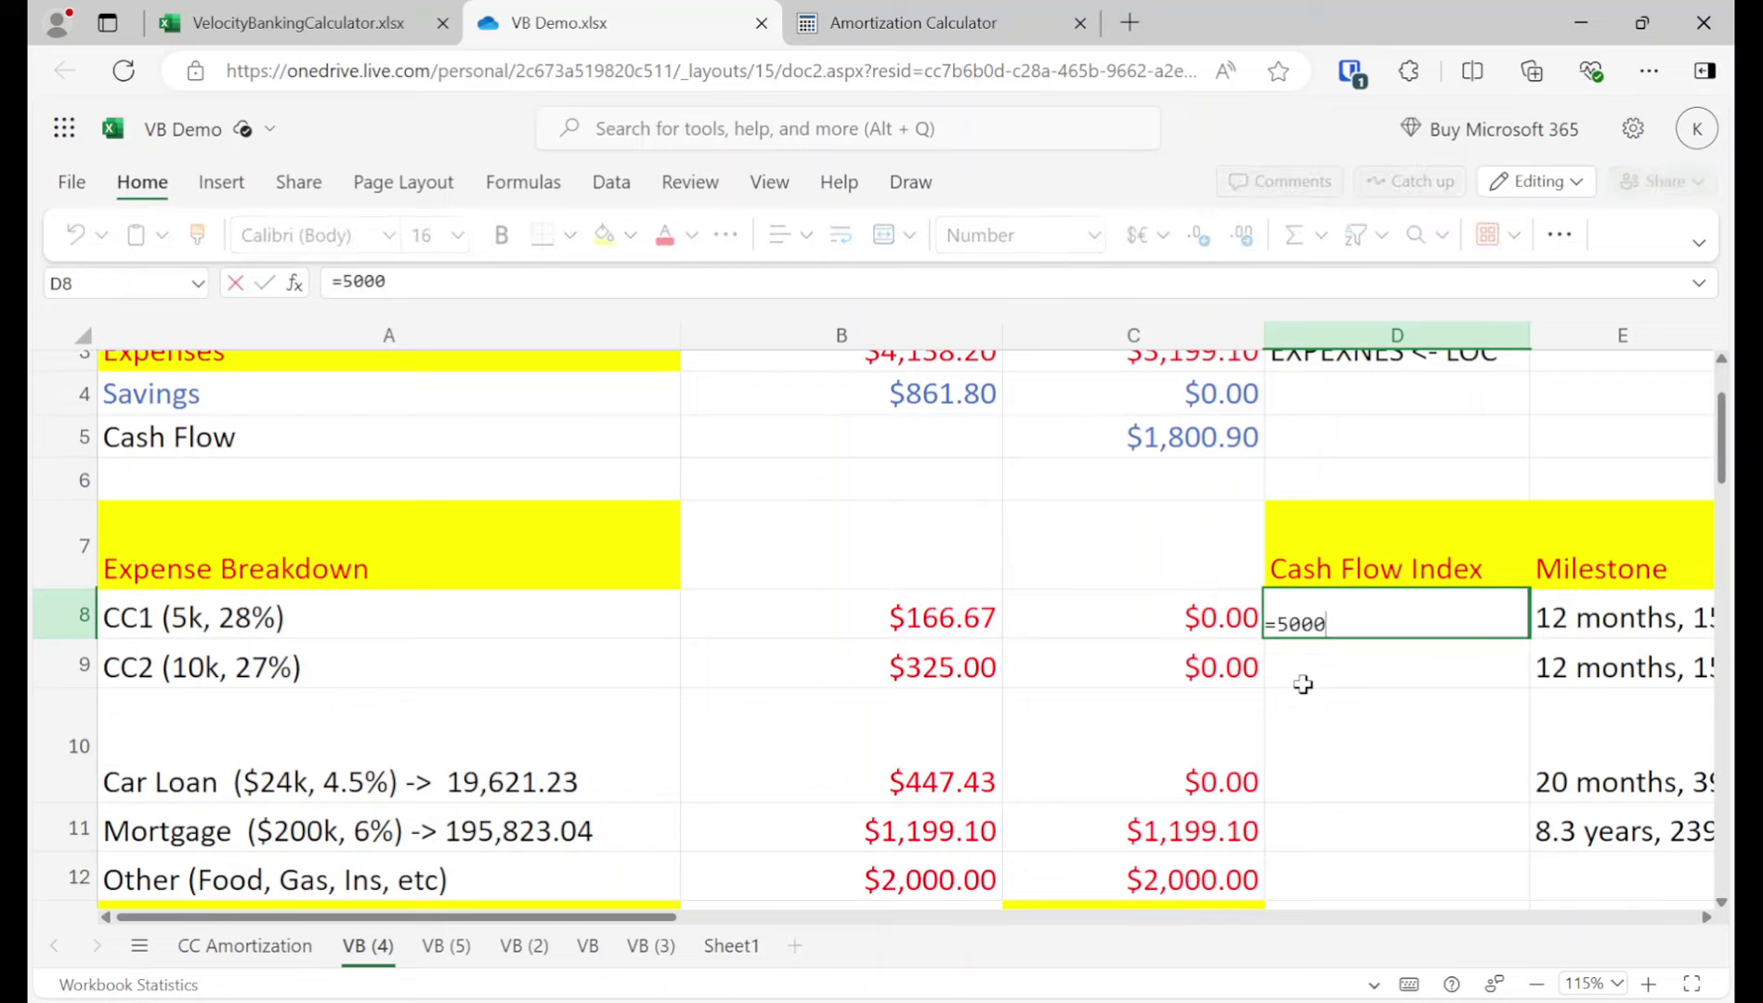
{"action": "type", "text": "/166.67"}
{"action": "key", "text": "Return"}
{"action": "type", "text": "=10000/325"}
{"action": "key", "text": "Return"}
{"action": "type", "text": "=24000"}
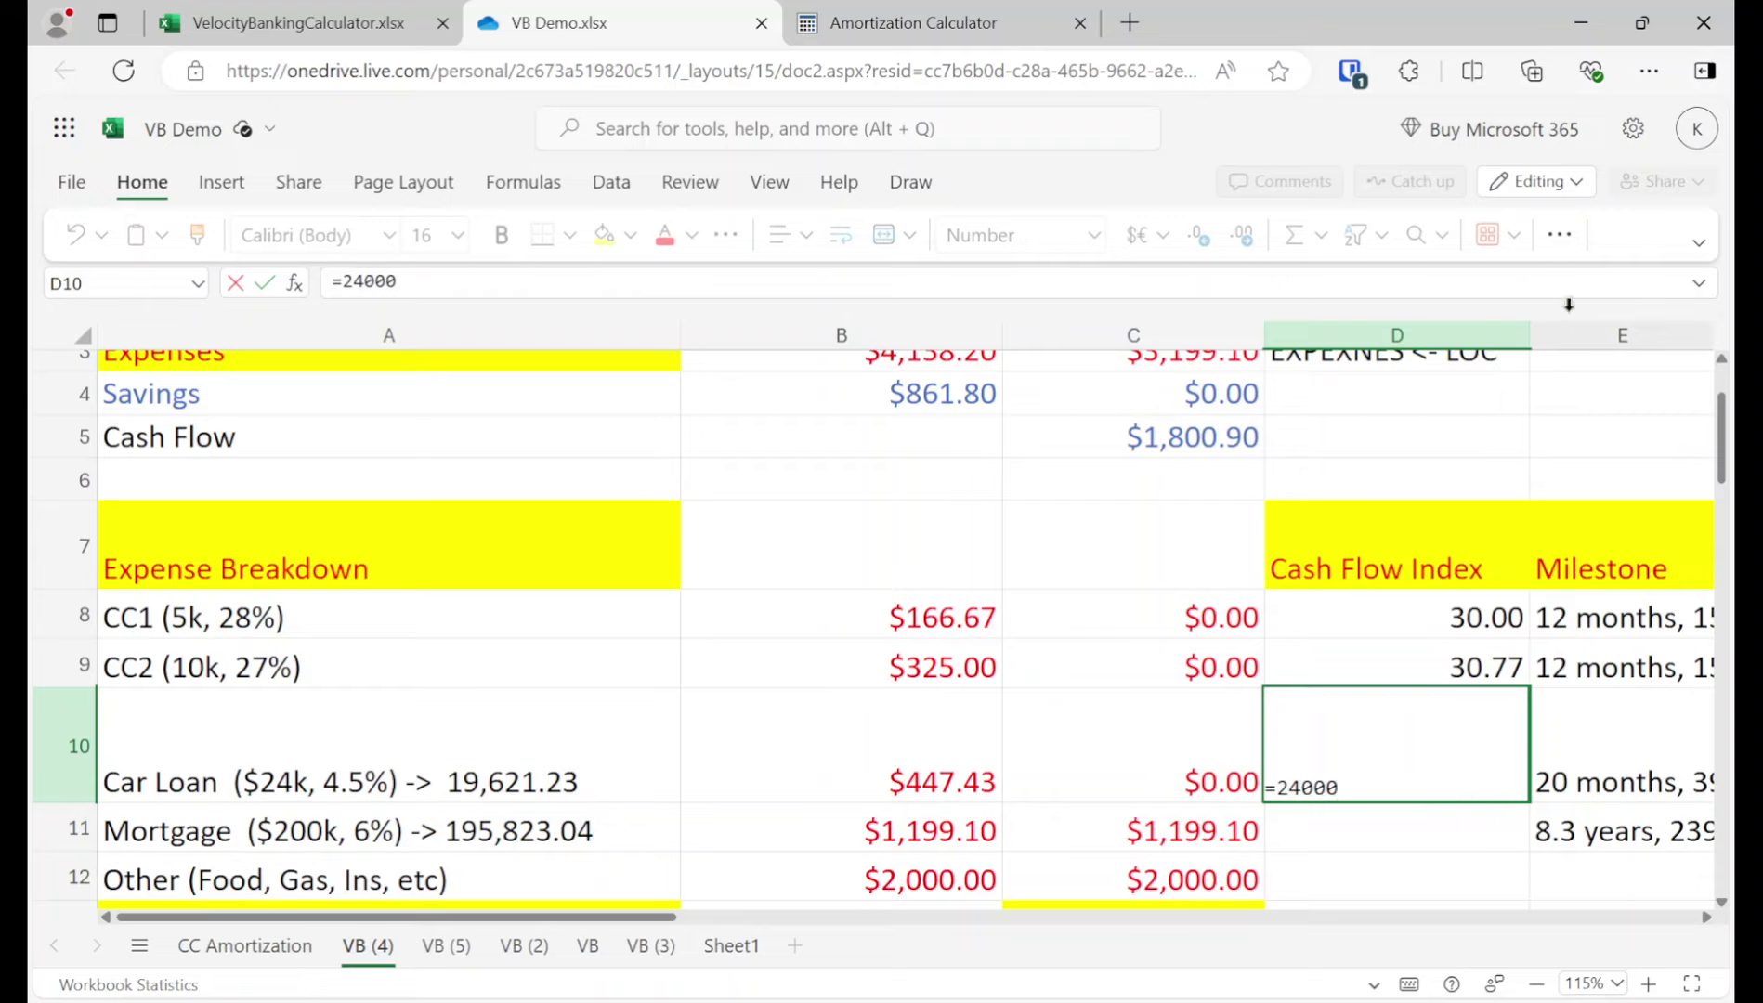
{"action": "type", "text": "/447.43"}
{"action": "key", "text": "Return"}
{"action": "type", "text": "=200"}
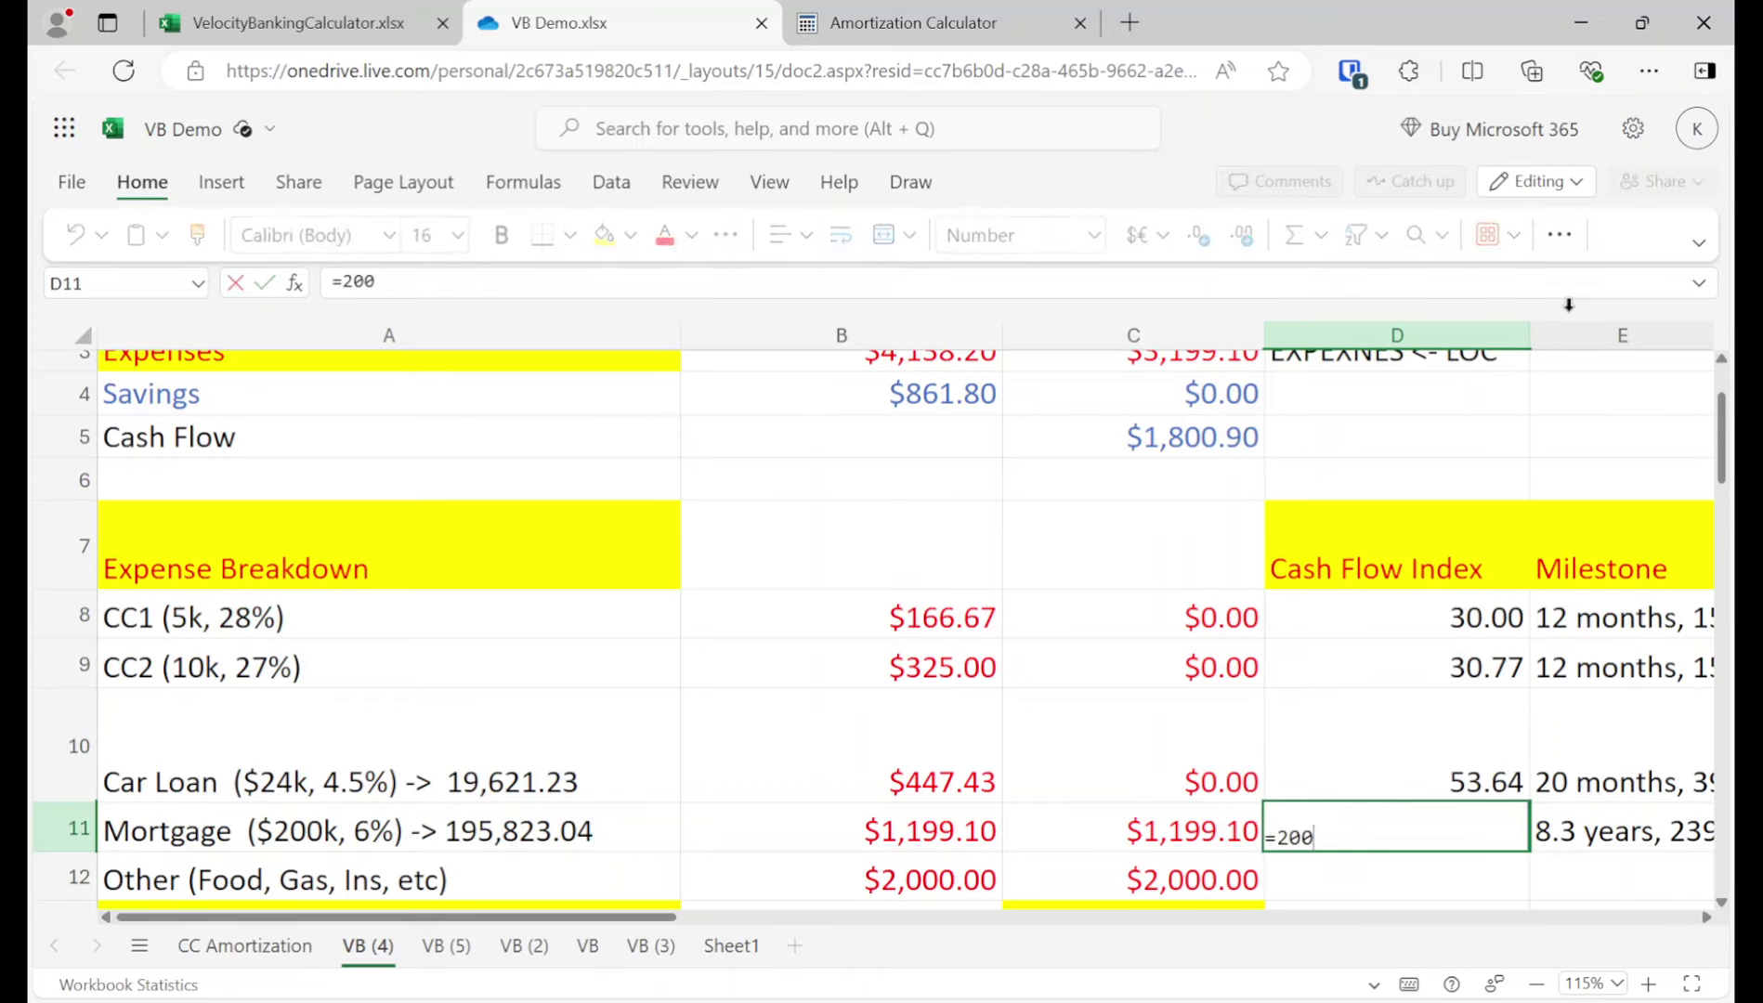
{"action": "type", "text": "000/195823.04"}
{"action": "key", "text": "Return"}
Step: Correct the mortgage index in D11 to =200000/199.1, giving 166.79
{"action": "key", "text": "Up"}
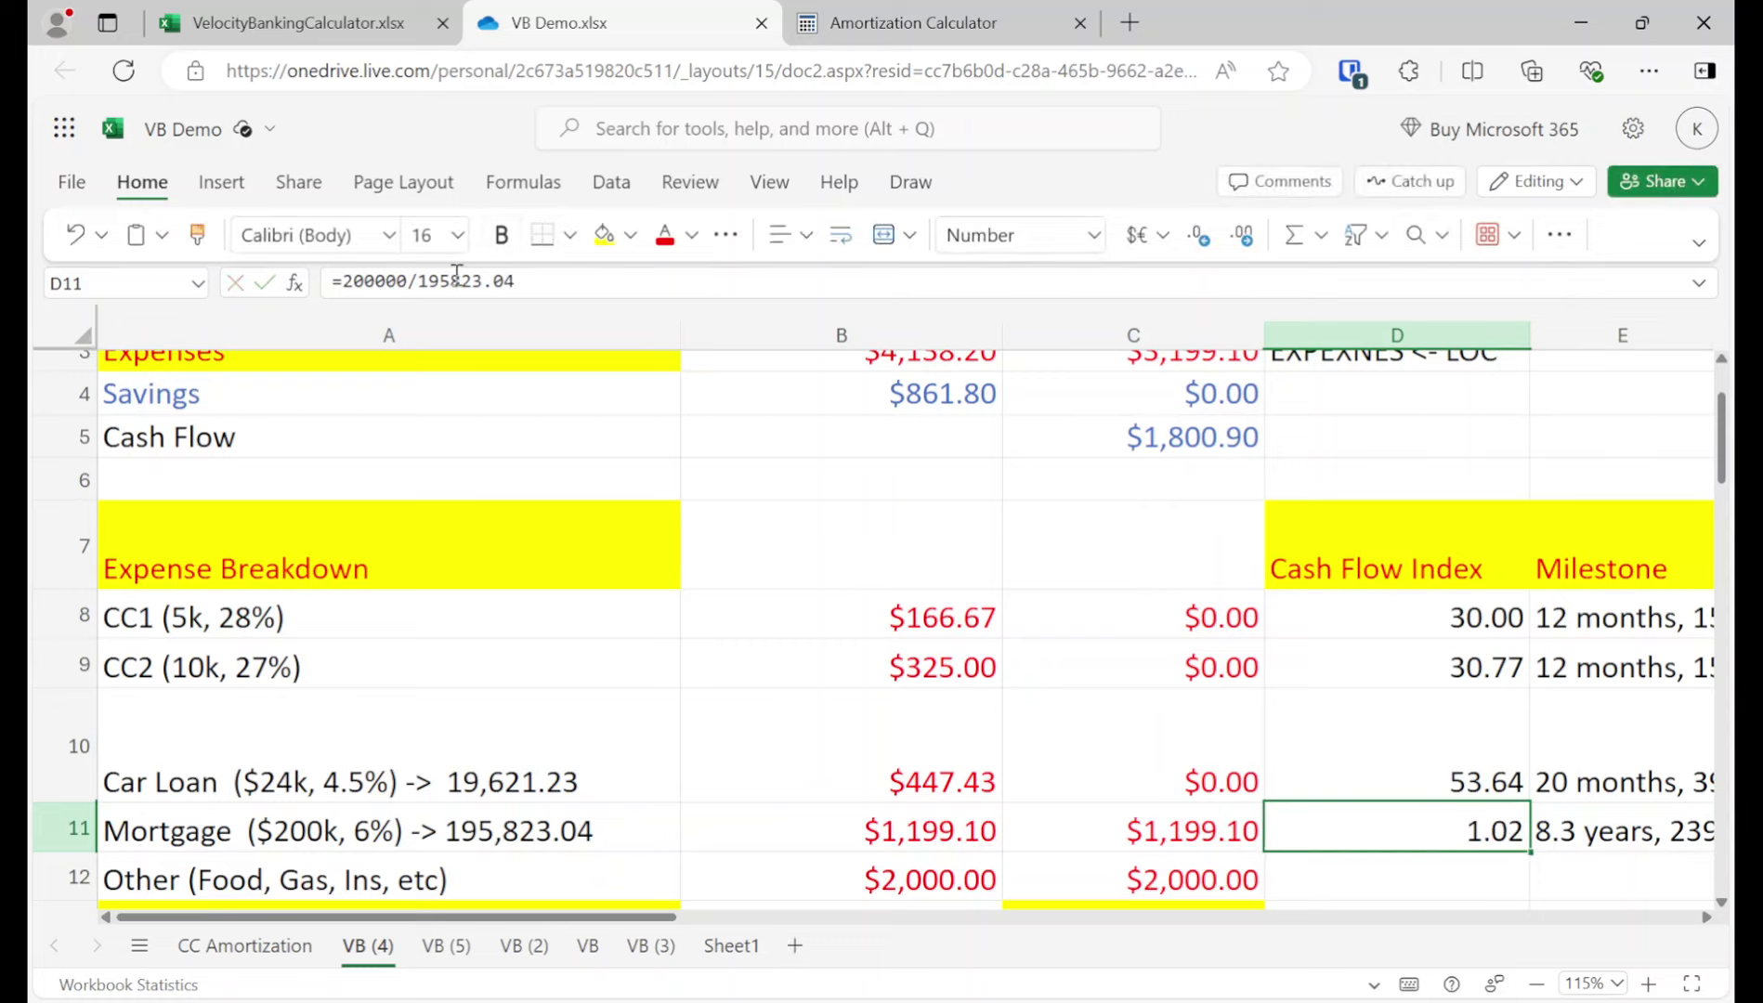
{"action": "left_click_drag", "start_coordinate": [553, 283], "coordinate": [418, 284]}
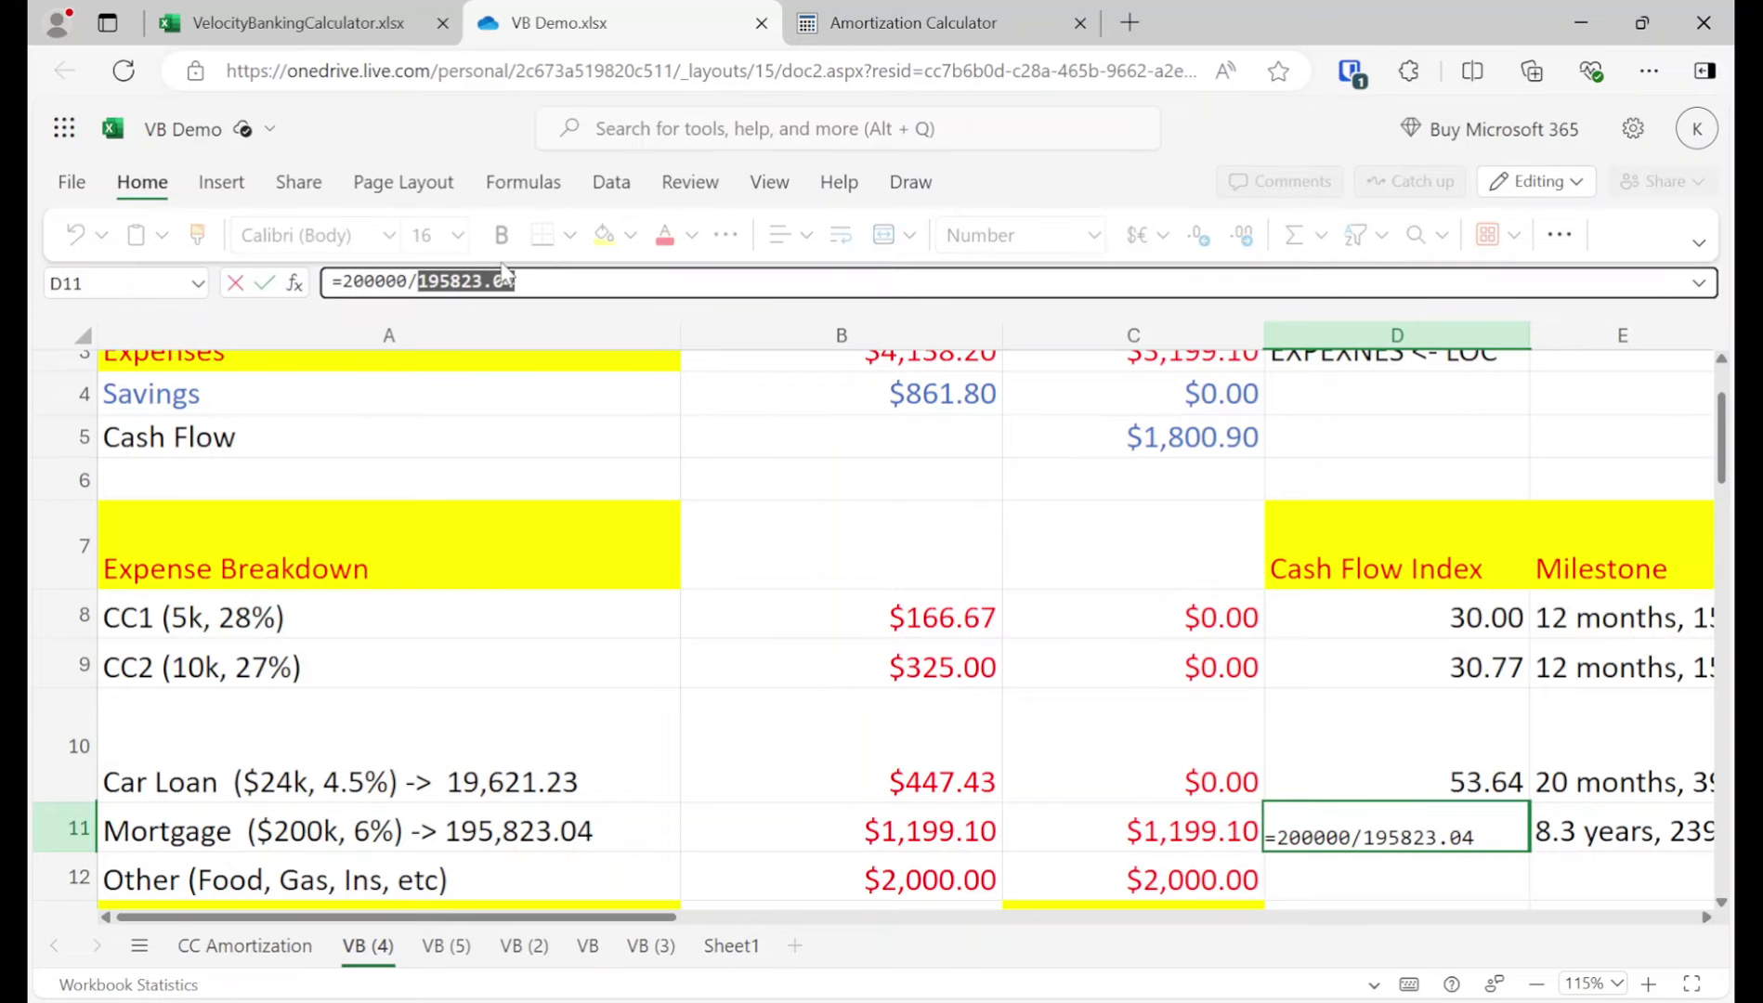
{"action": "key", "text": "BackSpace"}
{"action": "type", "text": "199.1"}
{"action": "key", "text": "Return"}
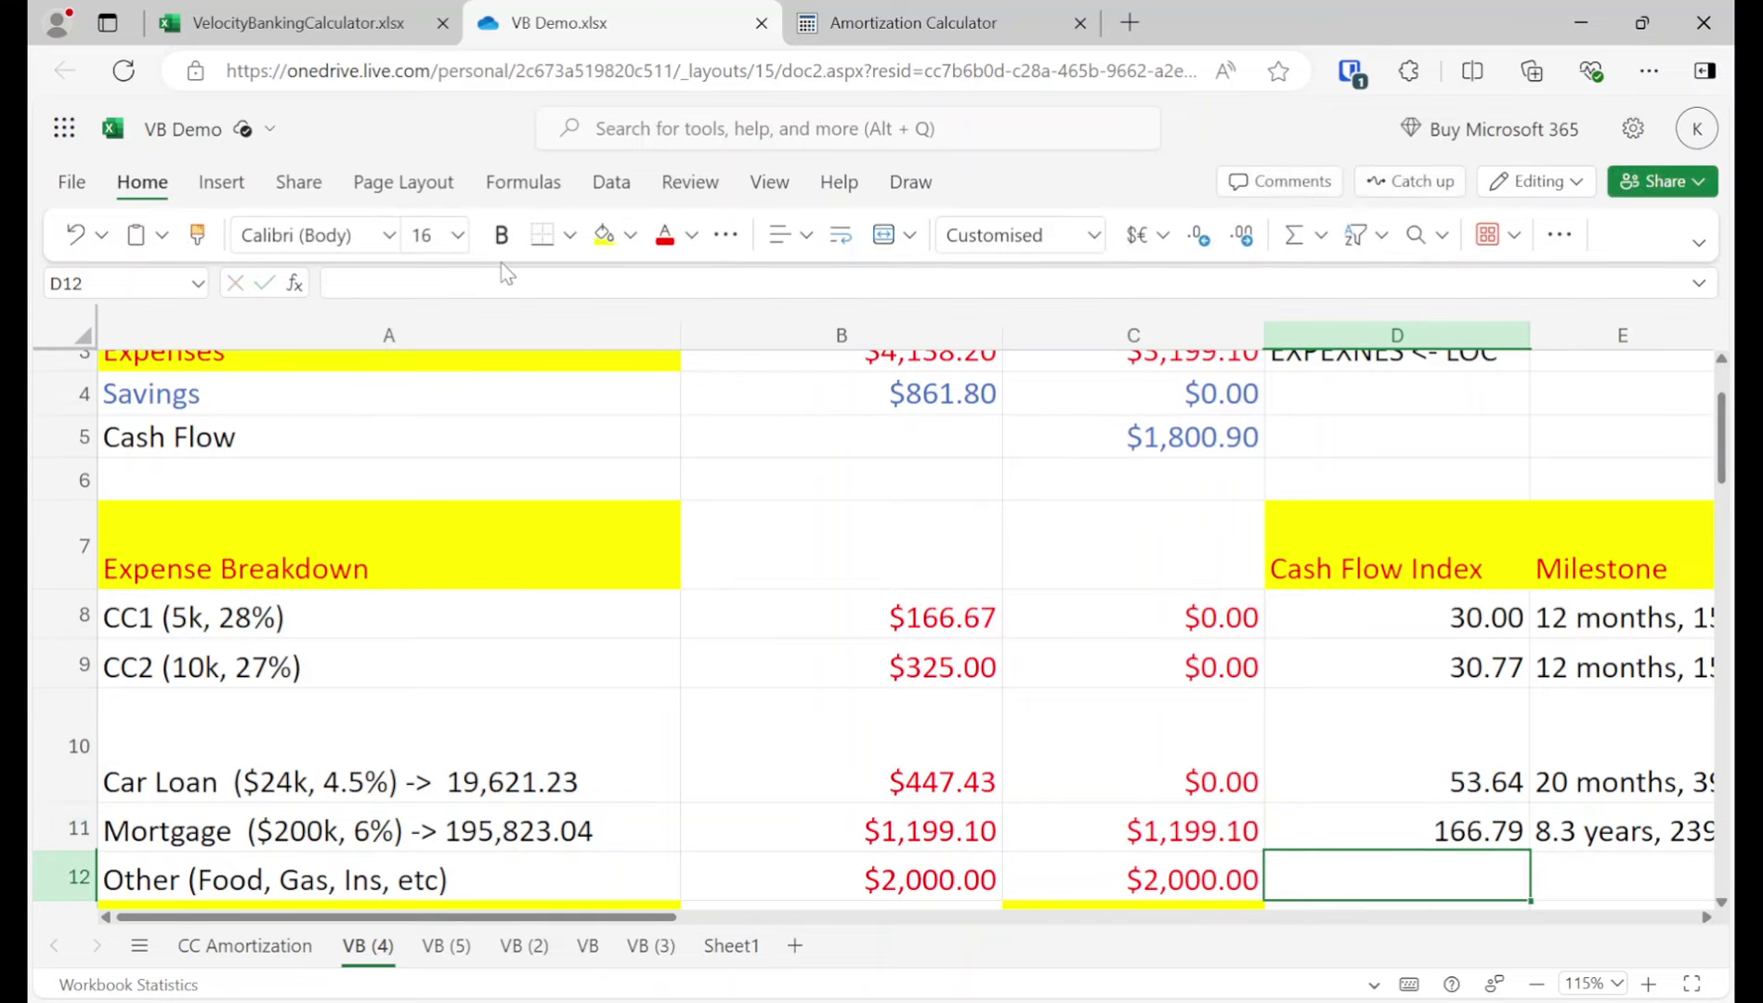
{"action": "key", "text": "Up"}
{"action": "key", "text": "Up"}
{"action": "key", "text": "Up"}
{"action": "key", "text": "Up"}
{"action": "key", "text": "shift+Down"}
{"action": "key", "text": "shift+Down"}
{"action": "key", "text": "shift+Down"}
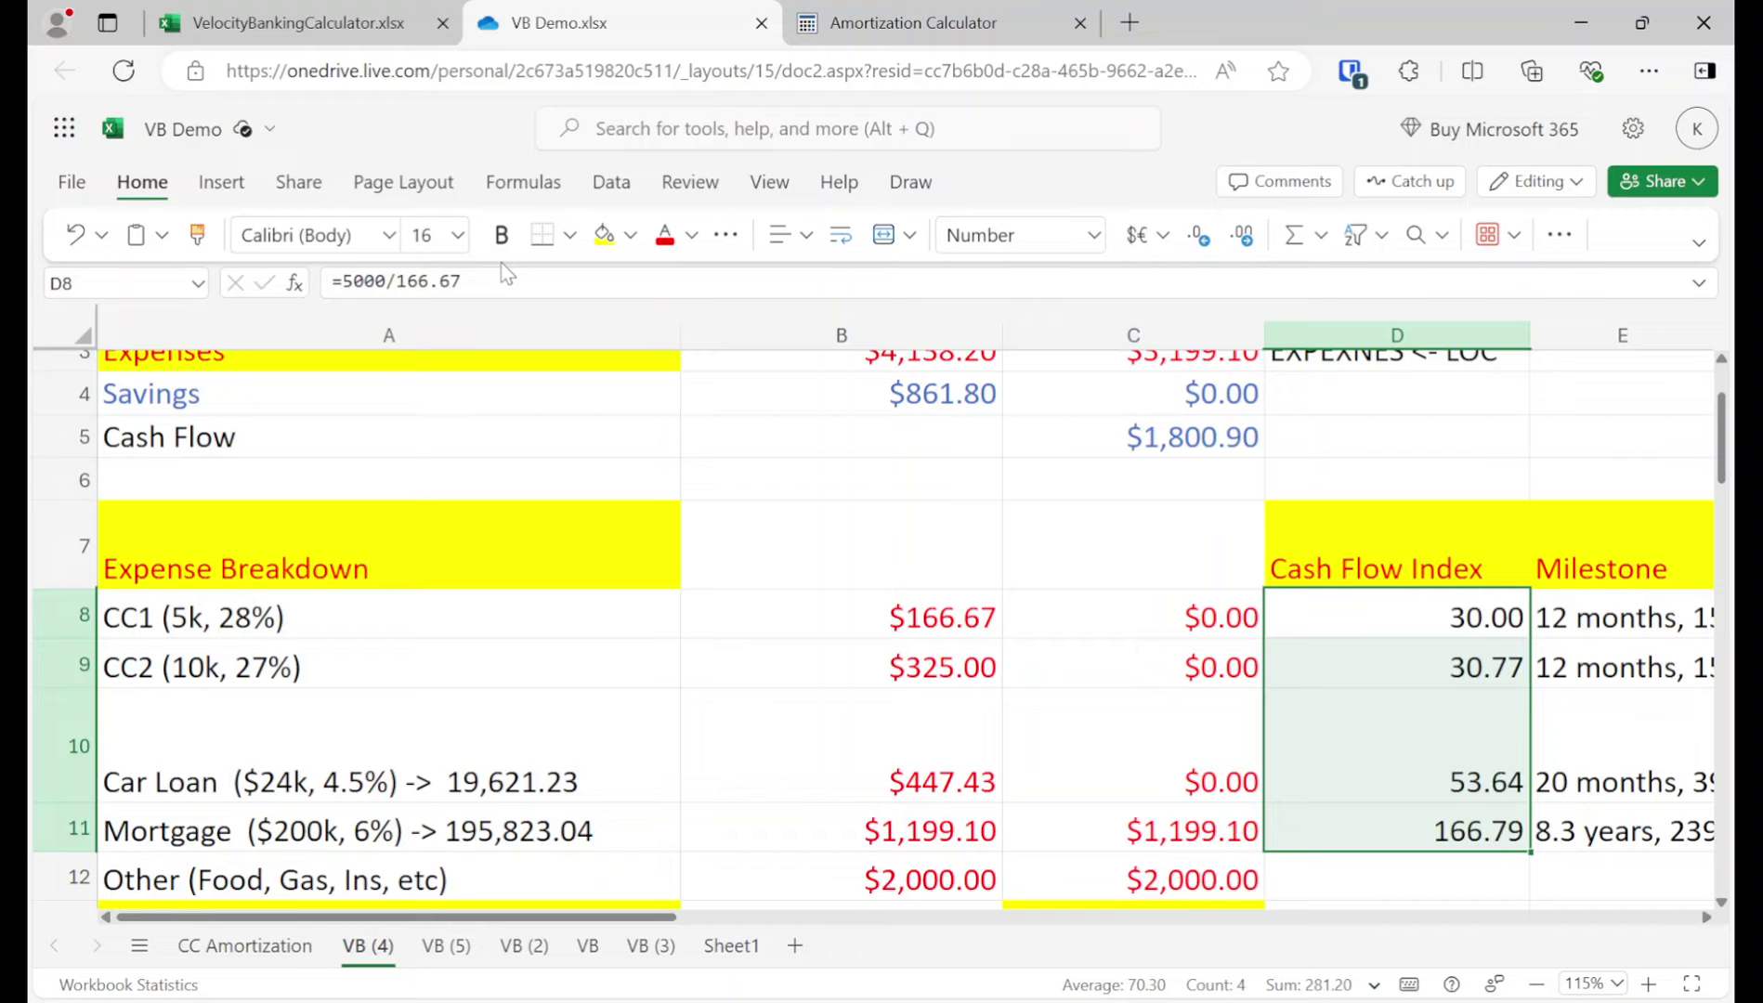
{"action": "key", "text": "shift+Up"}
{"action": "key", "text": "shift+Up"}
{"action": "key", "text": "shift+Up"}
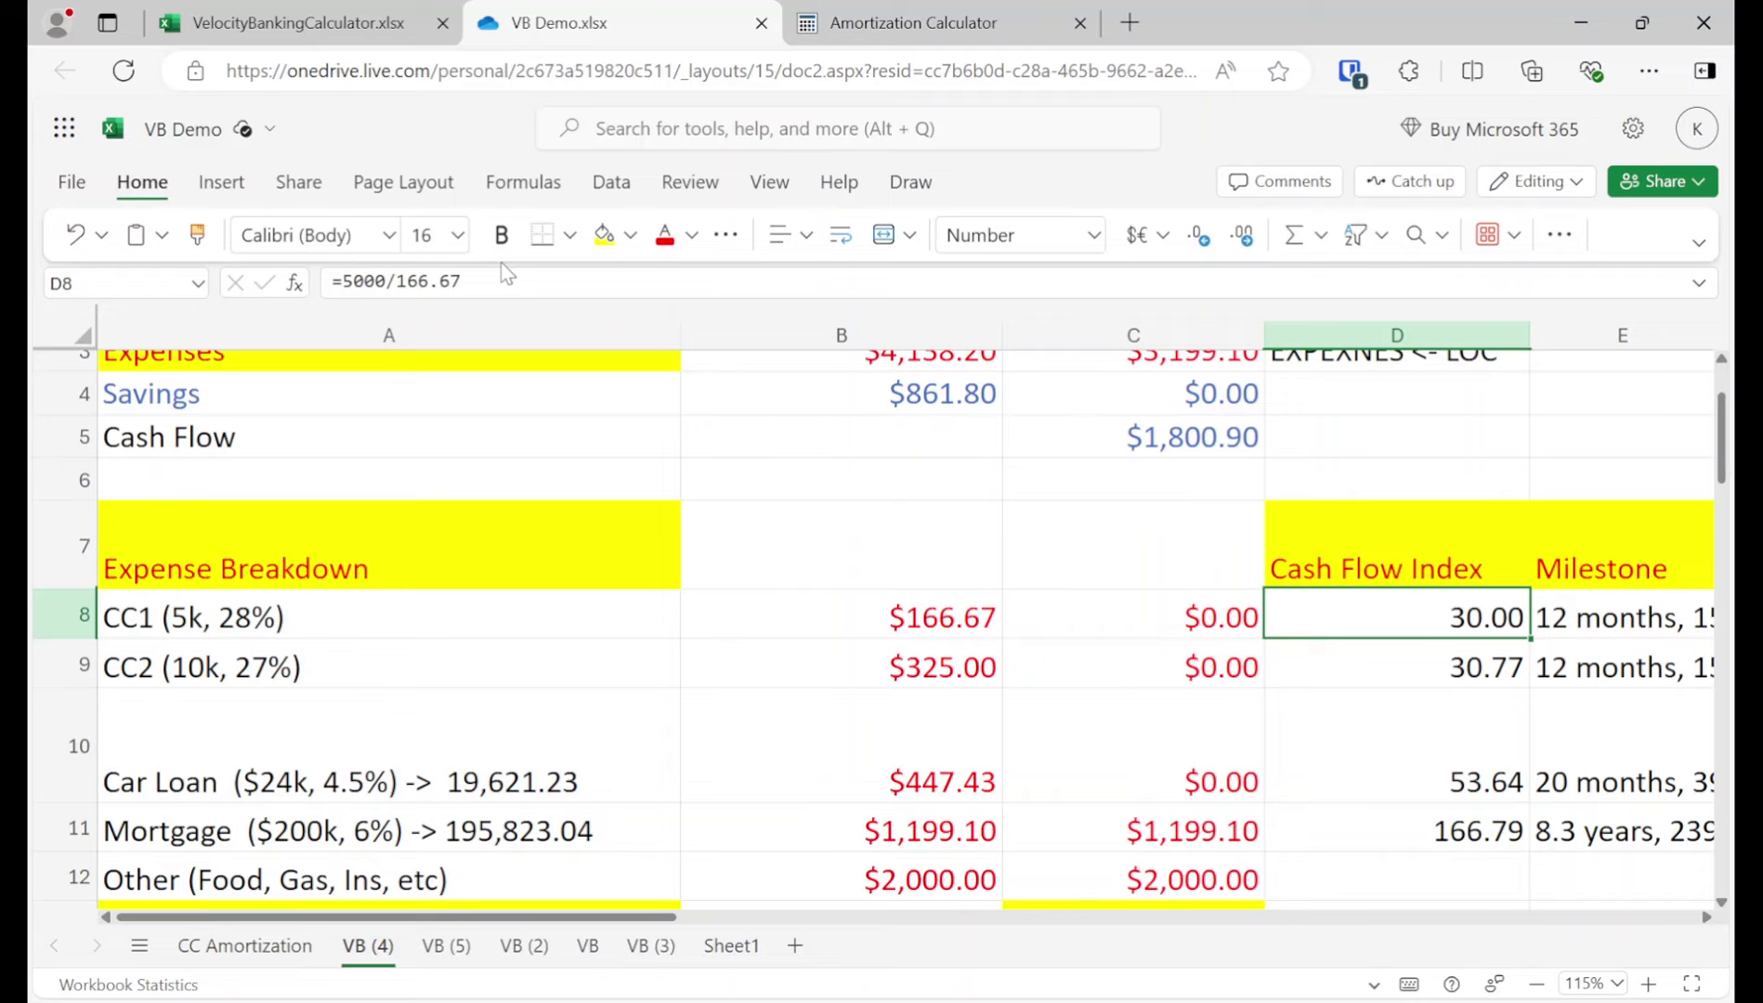
{"action": "key", "text": "Down"}
{"action": "key", "text": "Down"}
{"action": "key", "text": "Down"}
{"action": "key", "text": "Left"}
{"action": "key", "text": "Left"}
{"action": "key", "text": "Left"}
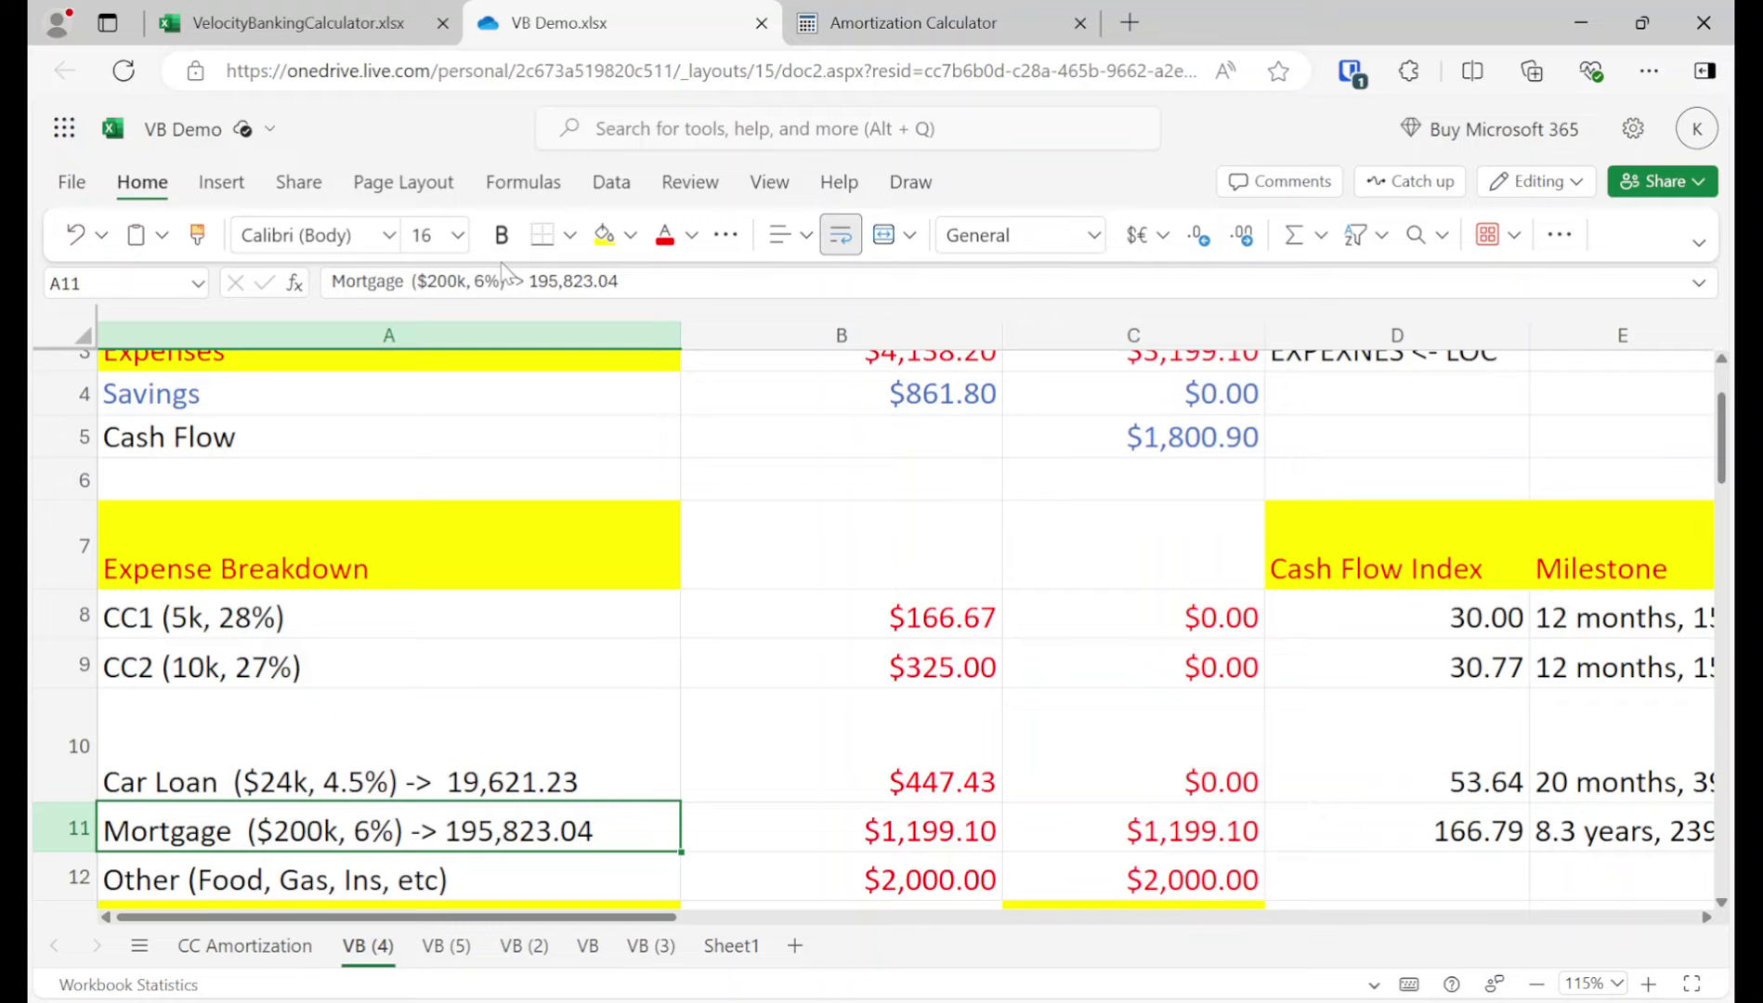
{"action": "key", "text": "Right"}
{"action": "key", "text": "Up"}
{"action": "key", "text": "Up"}
{"action": "key", "text": "Up"}
{"action": "key", "text": "Left"}
{"action": "key", "text": "shift+Down"}
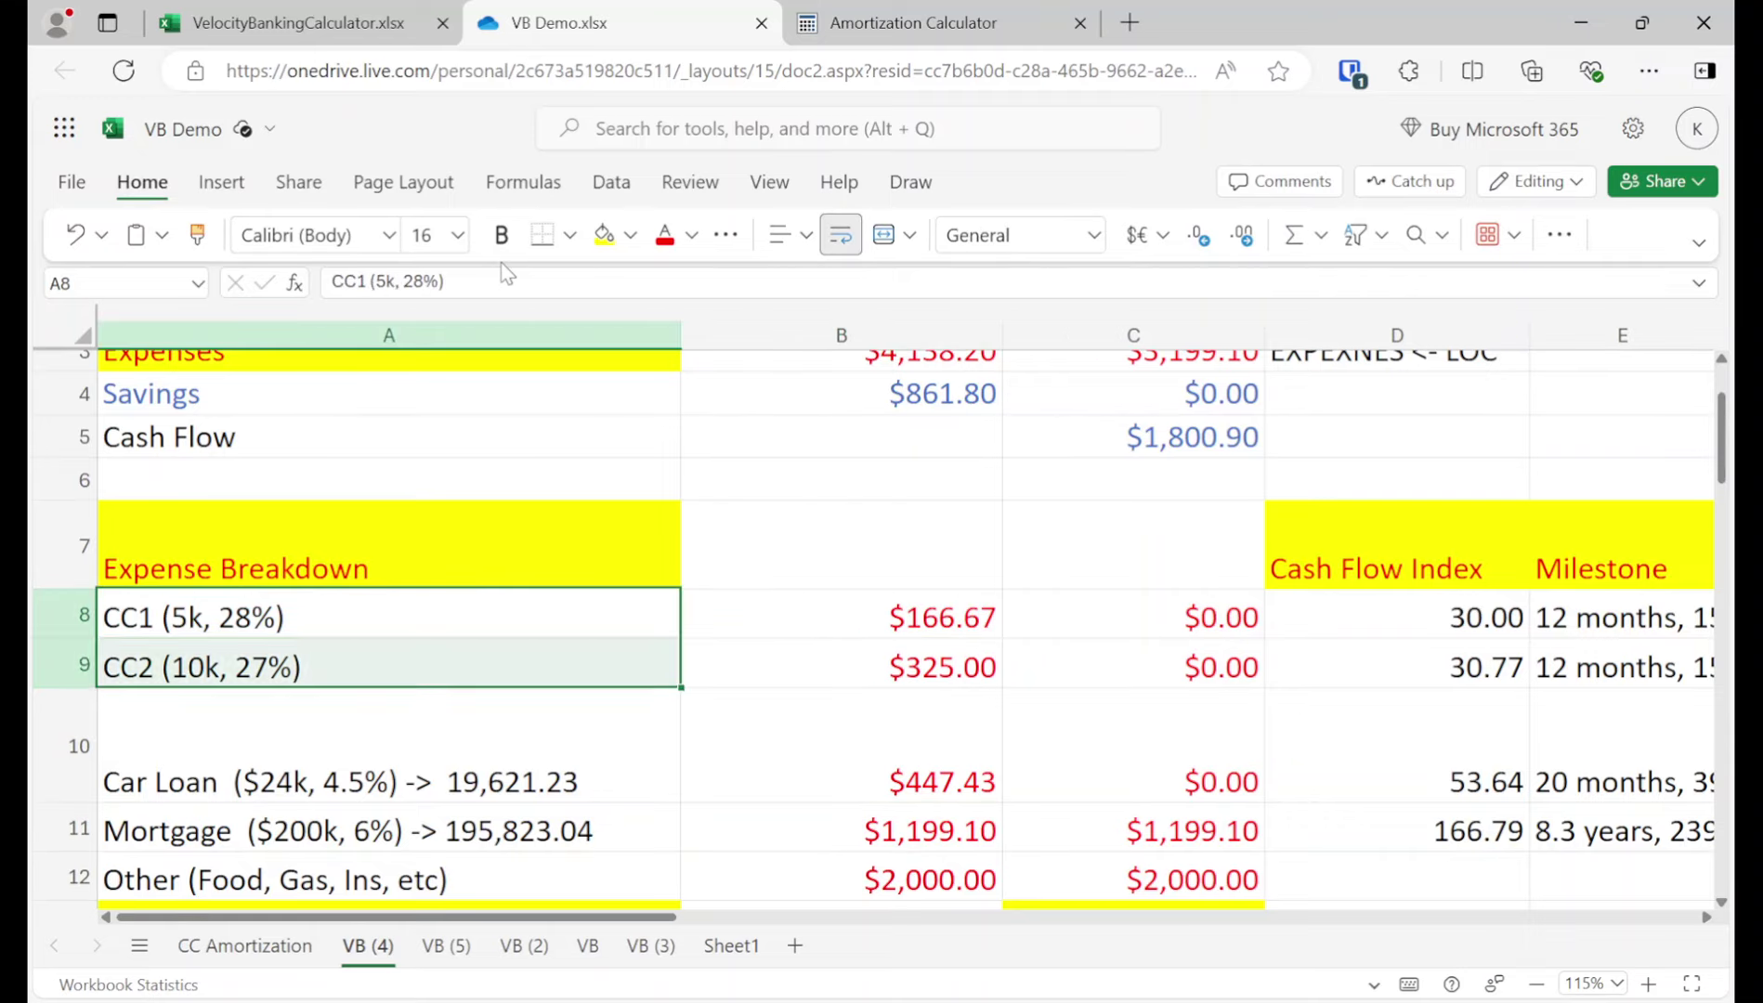
{"action": "key", "text": "Right"}
{"action": "key", "text": "Up"}
{"action": "key", "text": "Down"}
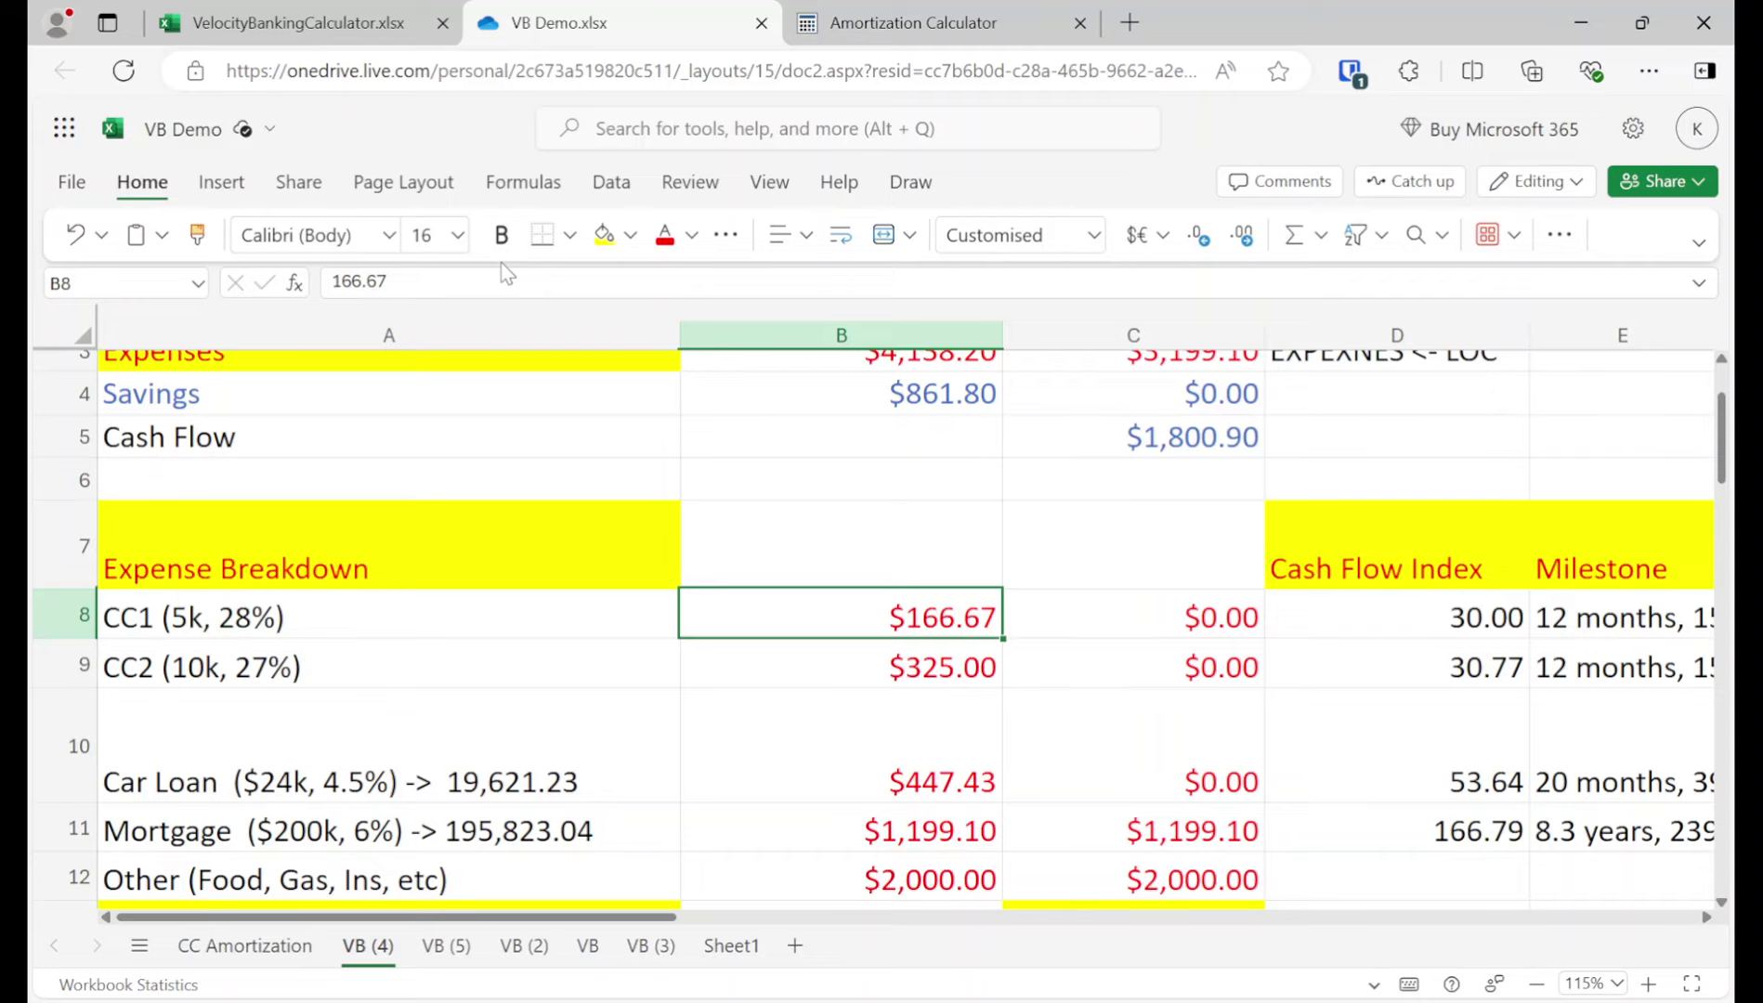
{"action": "key", "text": "Down"}
{"action": "key", "text": "Down"}
{"action": "key", "text": "Down"}
{"action": "key", "text": "Left"}
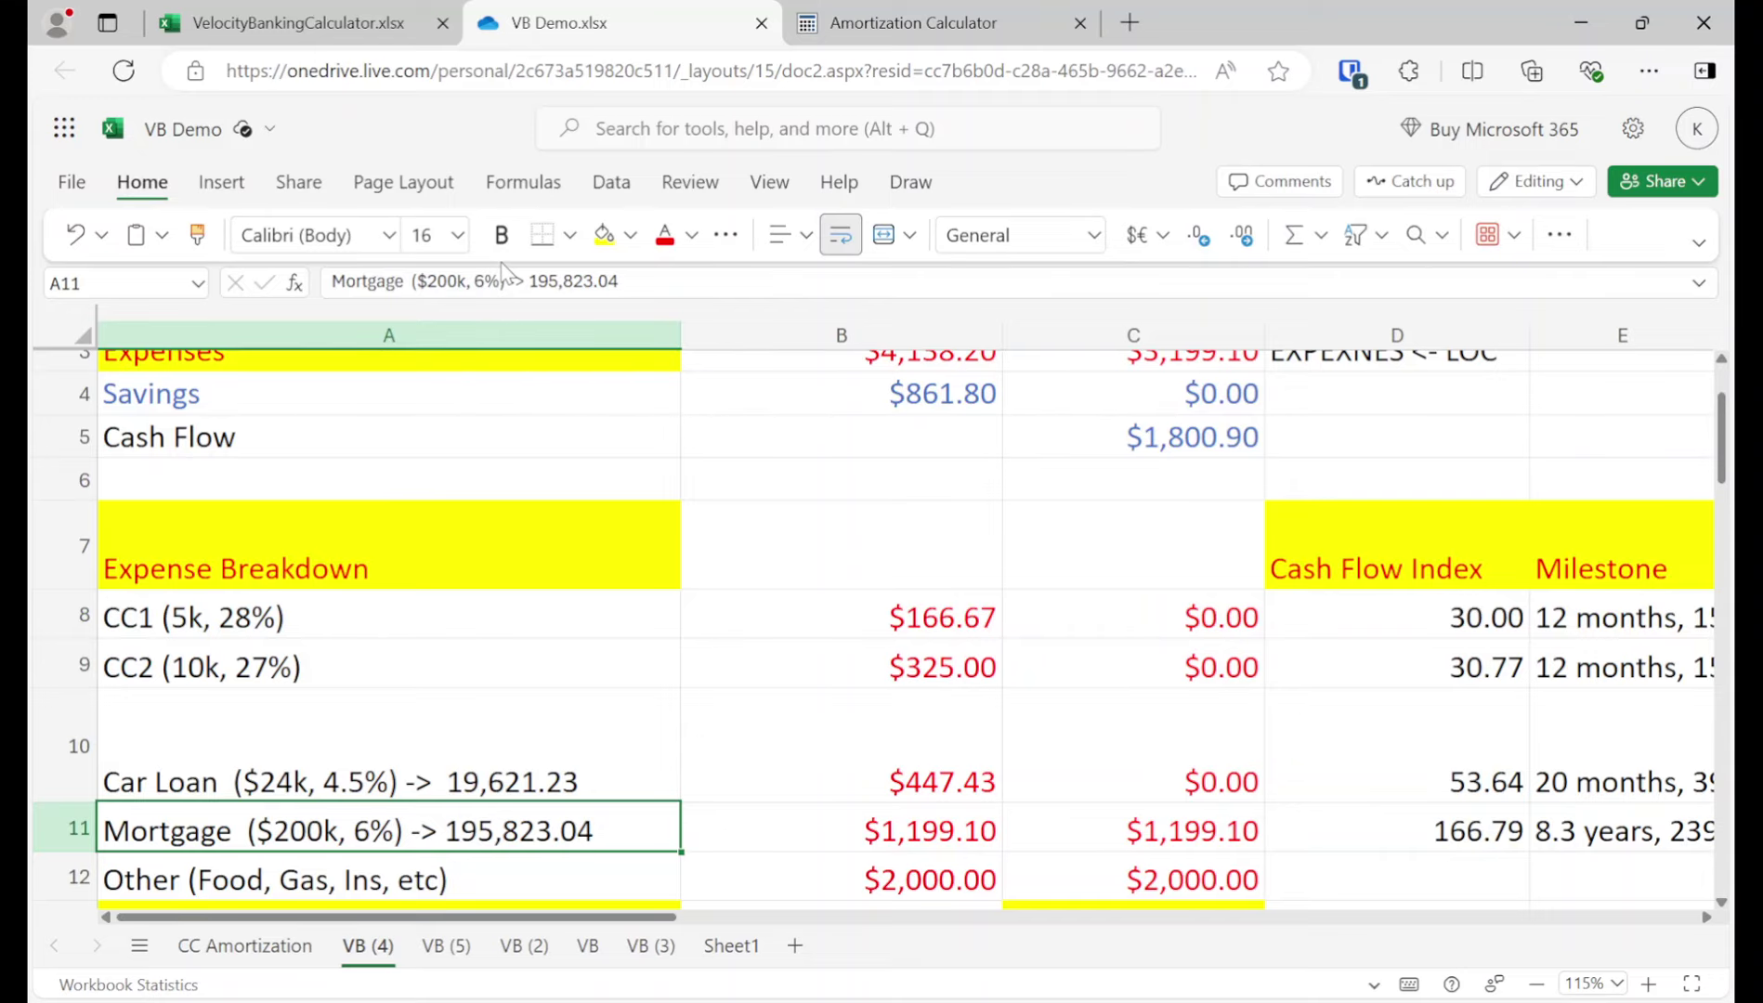
{"action": "key", "text": "Up"}
{"action": "key", "text": "Up"}
{"action": "key", "text": "Up"}
{"action": "key", "text": "Up"}
{"action": "key", "text": "Up"}
{"action": "key", "text": "Up"}
{"action": "key", "text": "Up"}
{"action": "key", "text": "Up"}
{"action": "key", "text": "Up"}
{"action": "key", "text": "Up"}
{"action": "key", "text": "Right"}
{"action": "key", "text": "Right"}
{"action": "key", "text": "Right"}
{"action": "key", "text": "Down"}
{"action": "key", "text": "Down"}
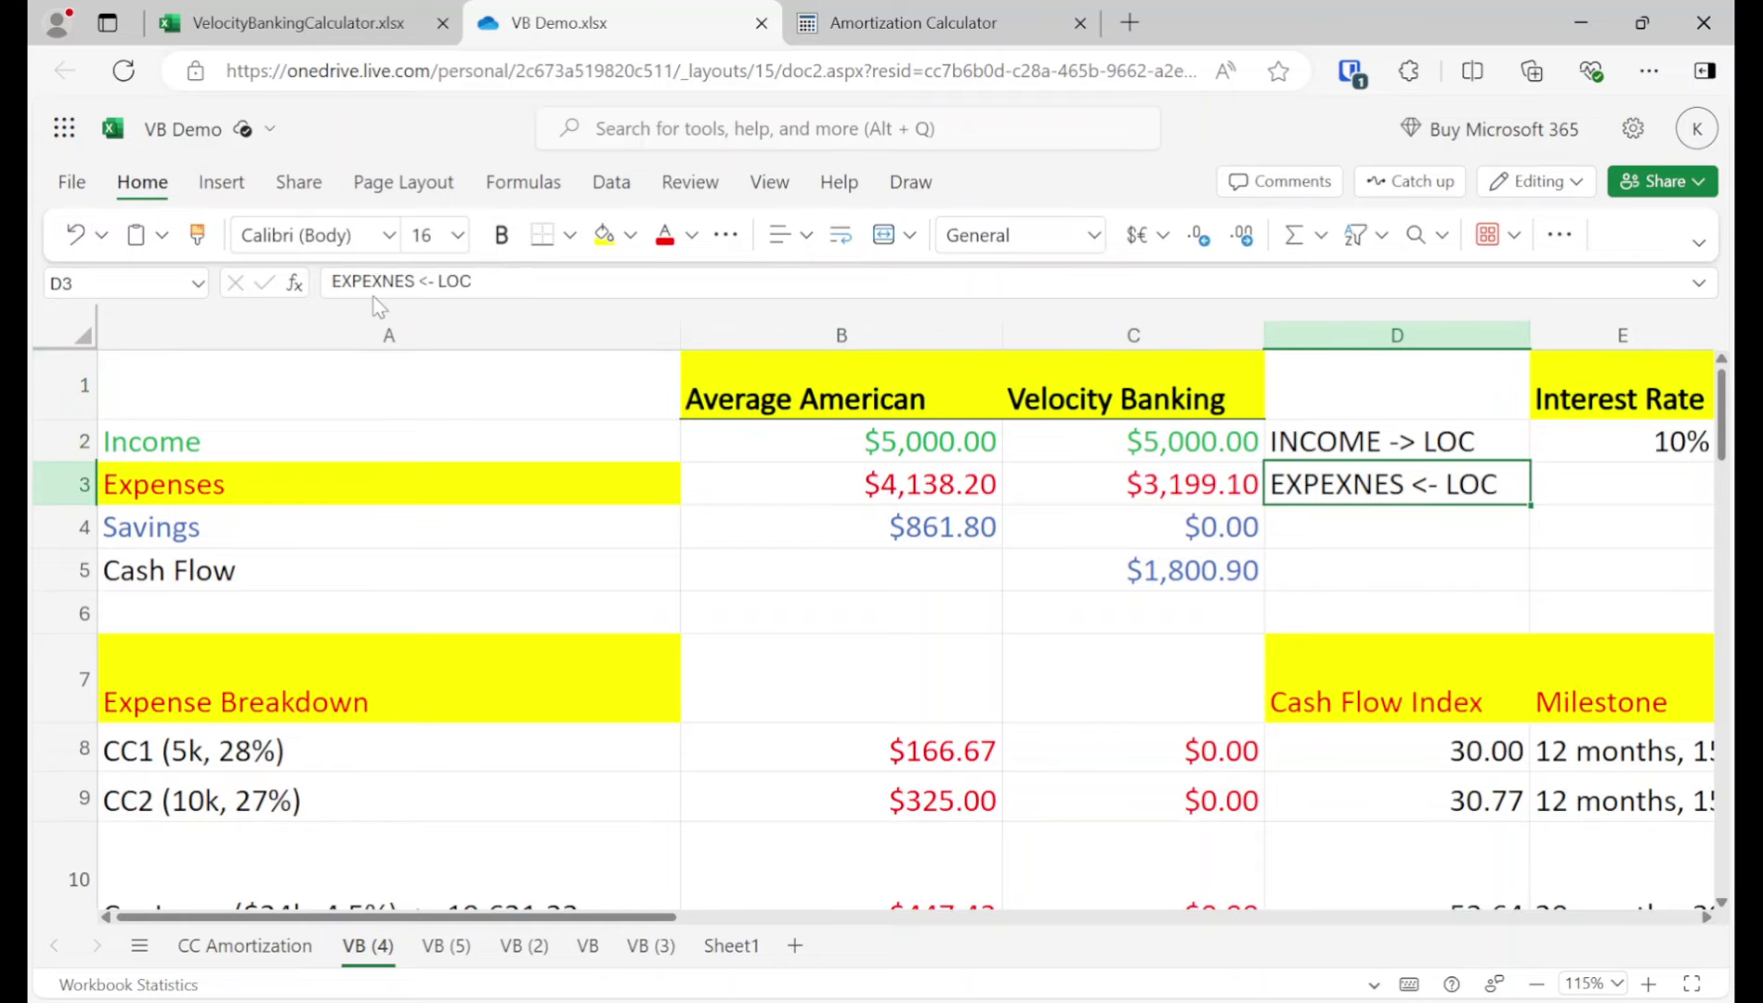
Step: Fix the D3 label from EXPEXNES to EXPENSES <- LOC
{"action": "left_click", "coordinate": [383, 282]}
{"action": "key", "text": "BackSpace"}
{"action": "type", "text": "S"}
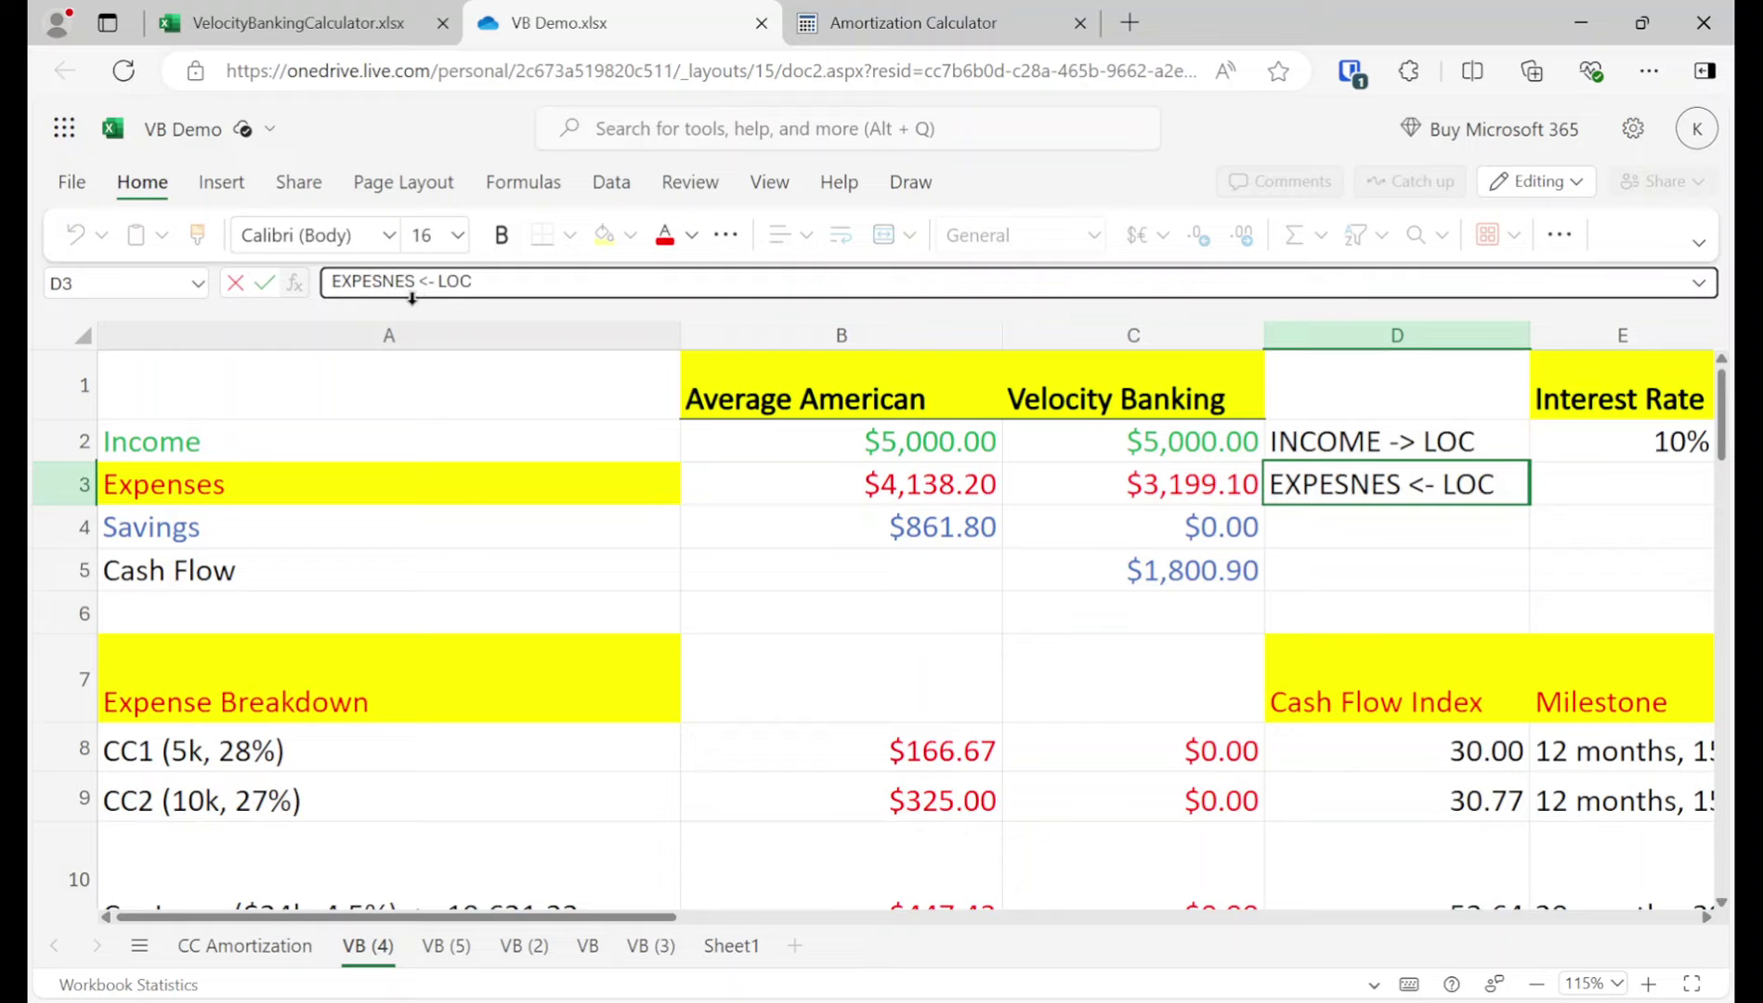
{"action": "key", "text": "BackSpace"}
{"action": "type", "text": "N"}
{"action": "key", "text": "Delete"}
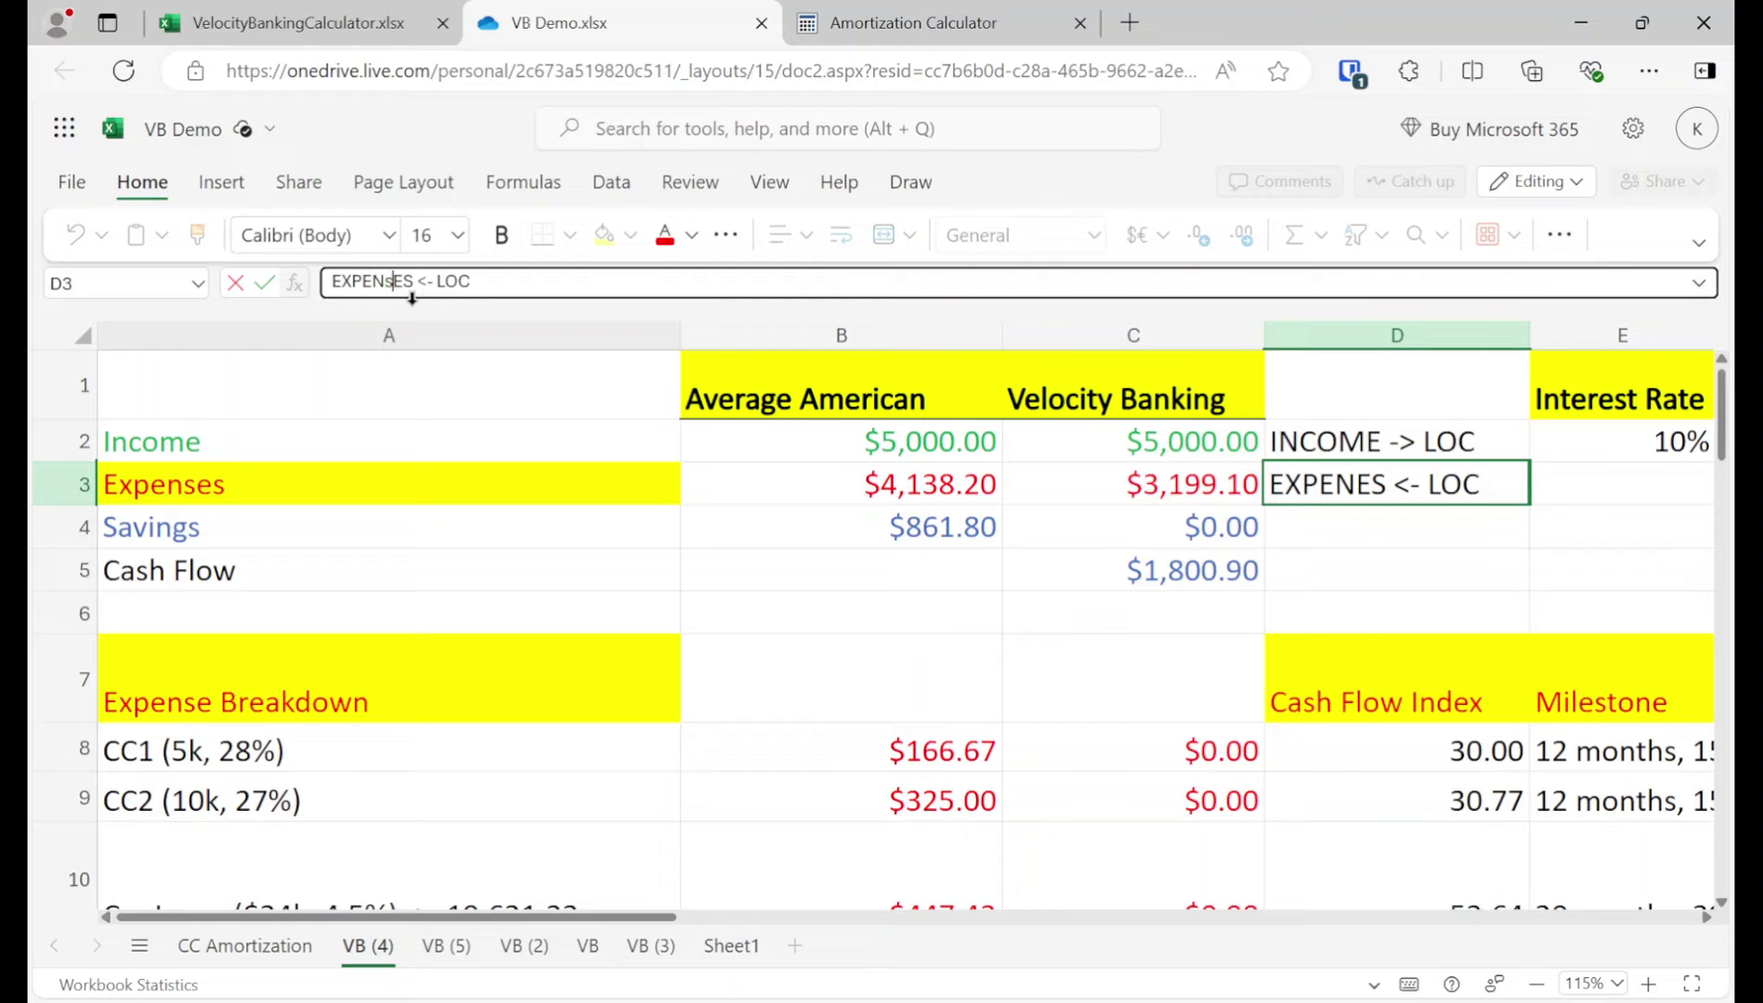
{"action": "type", "text": "S"}
{"action": "key", "text": "Return"}
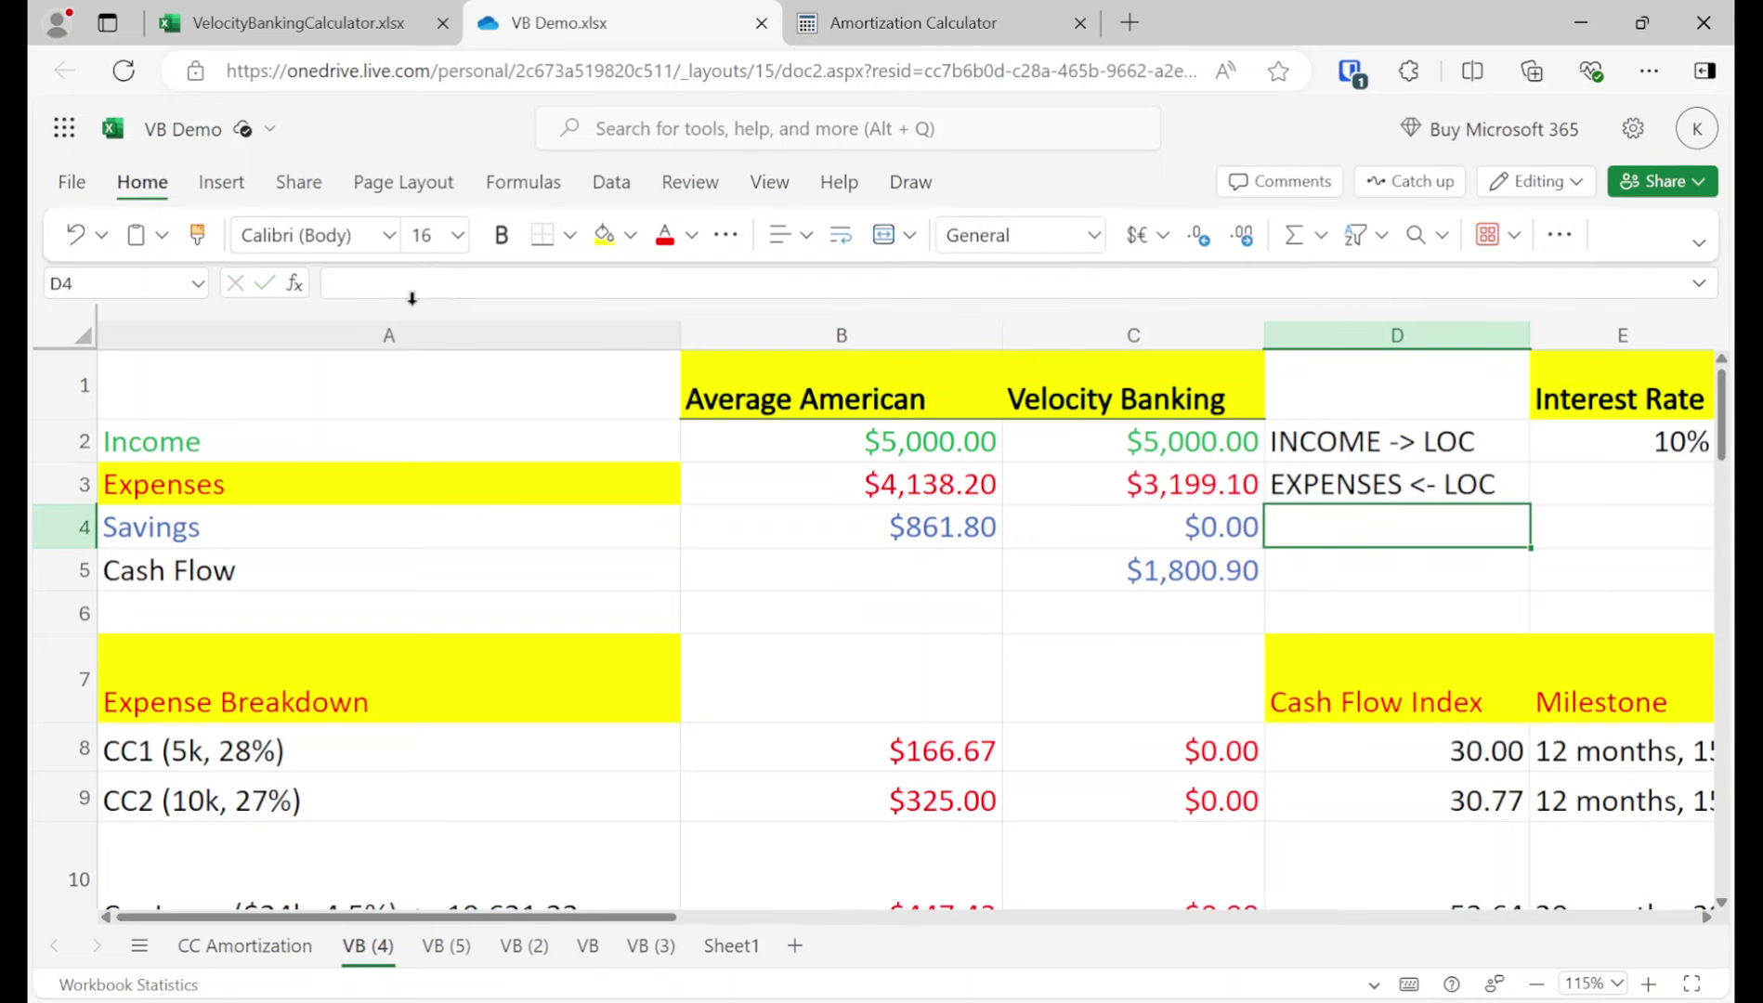
Step: Check the Velocity Banking Cash Flow formula =C2-C3 showing $1,800.90 in C5
{"action": "scroll", "coordinate": [1075, 555], "scroll_direction": "down", "scroll_amount": 3}
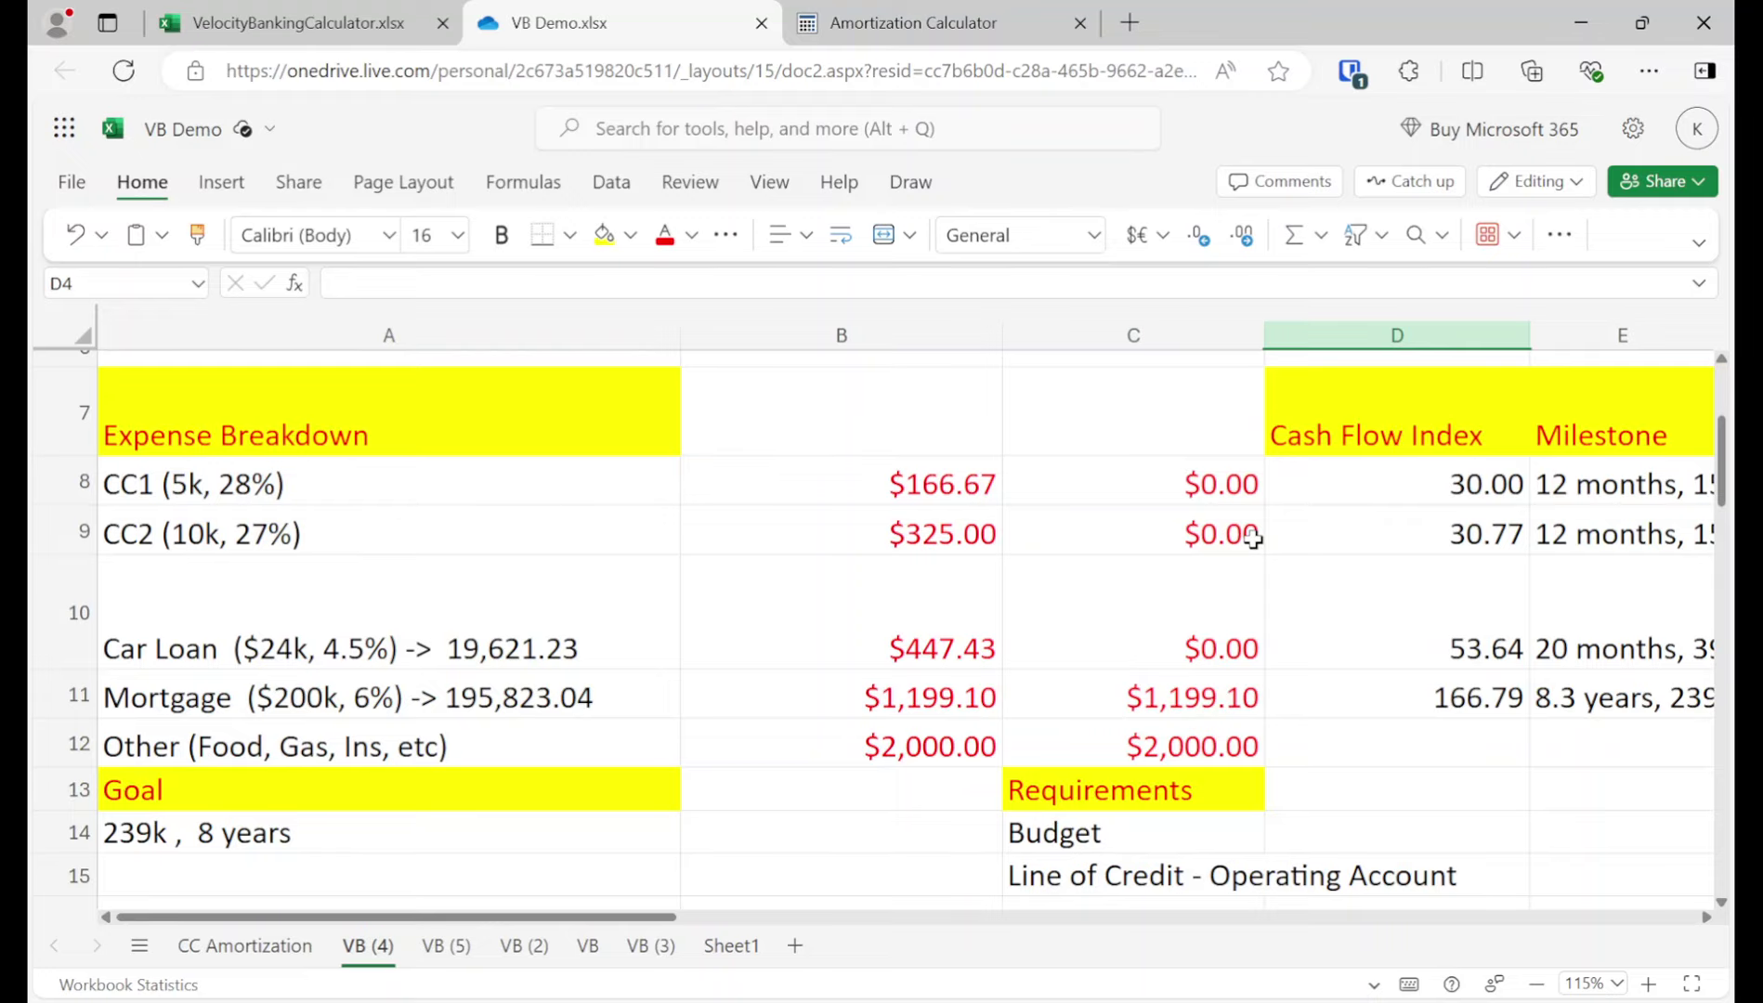
{"action": "scroll", "coordinate": [1387, 664], "scroll_direction": "up", "scroll_amount": 3}
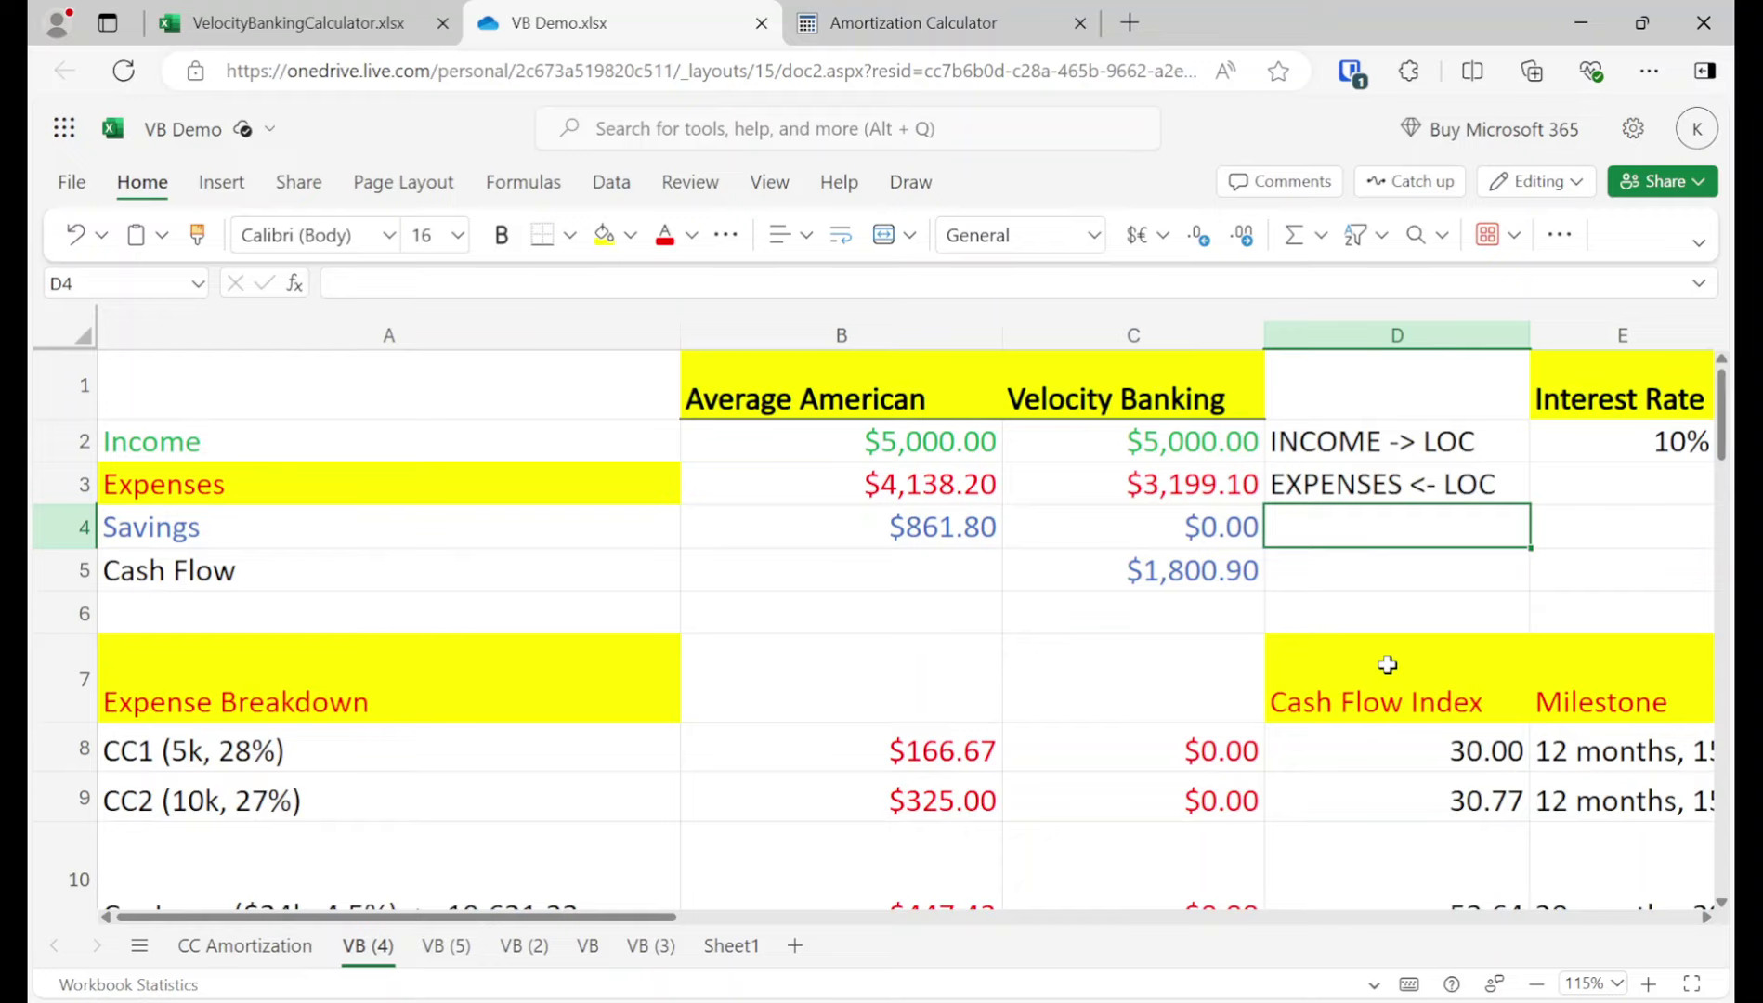
{"action": "left_click", "coordinate": [1235, 574]}
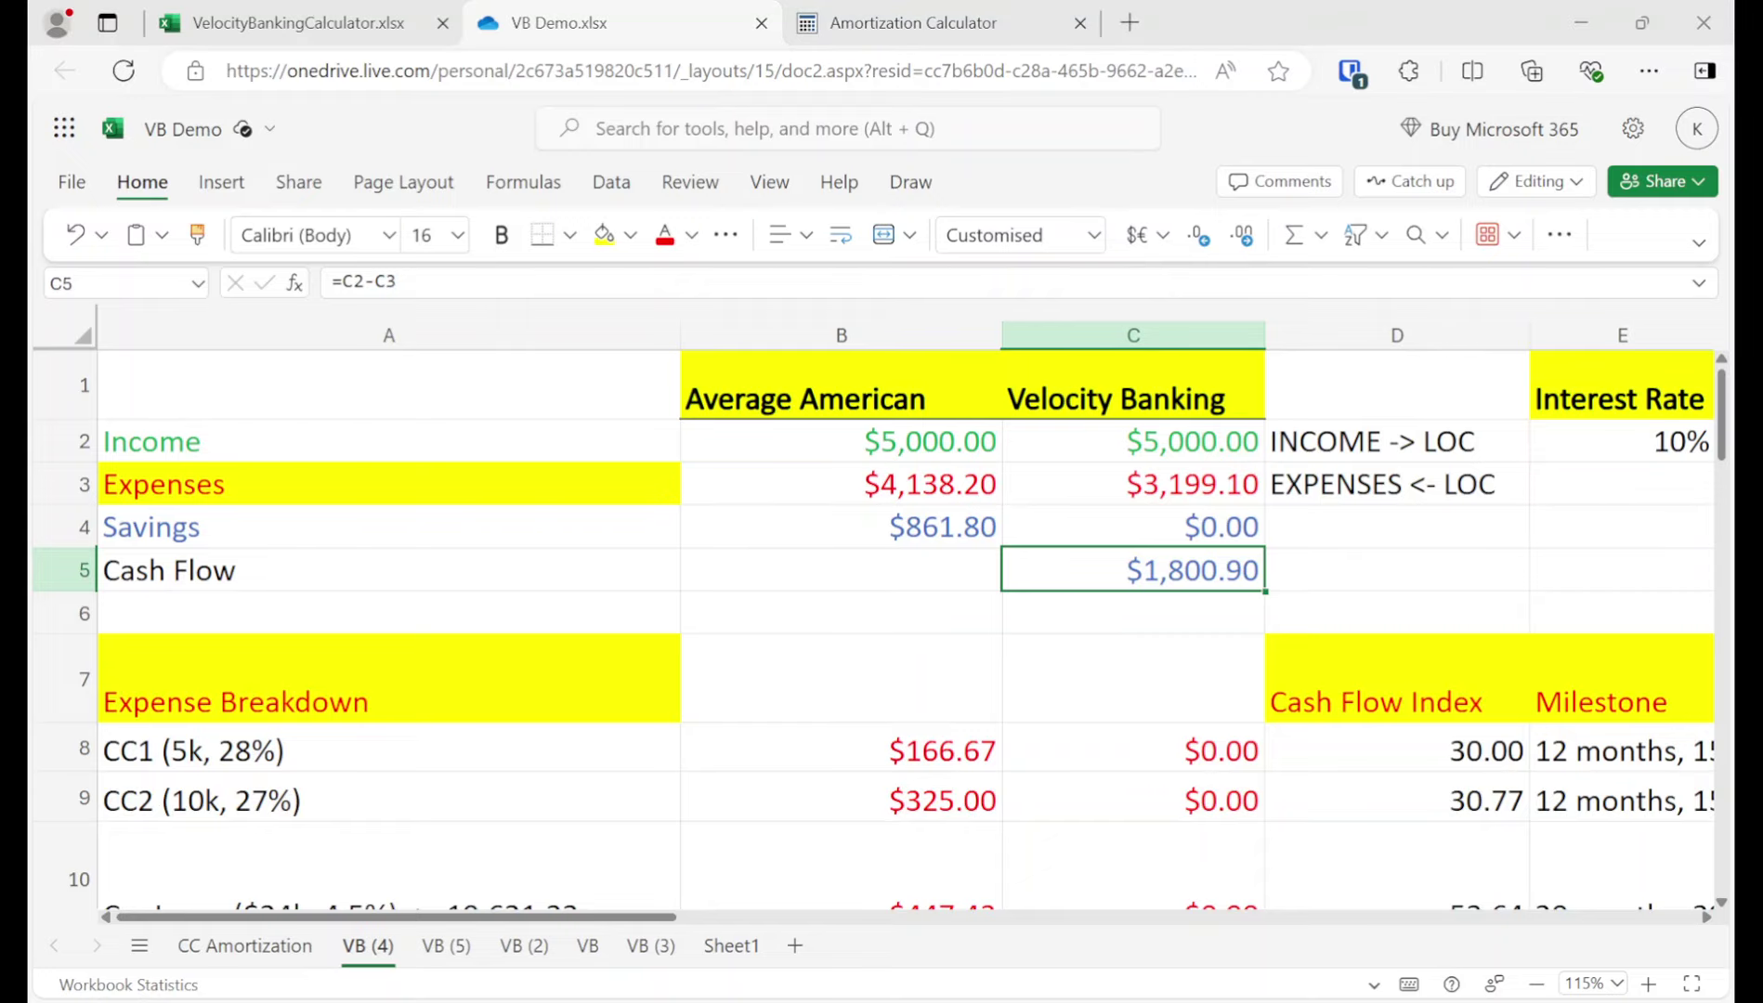
Step: Switch to Sheet1 and scroll up to the rocket-and-flying-money picture
{"action": "left_click", "coordinate": [250, 706]}
{"action": "left_click", "coordinate": [729, 948]}
{"action": "scroll", "coordinate": [664, 714], "scroll_direction": "up", "scroll_amount": 10}
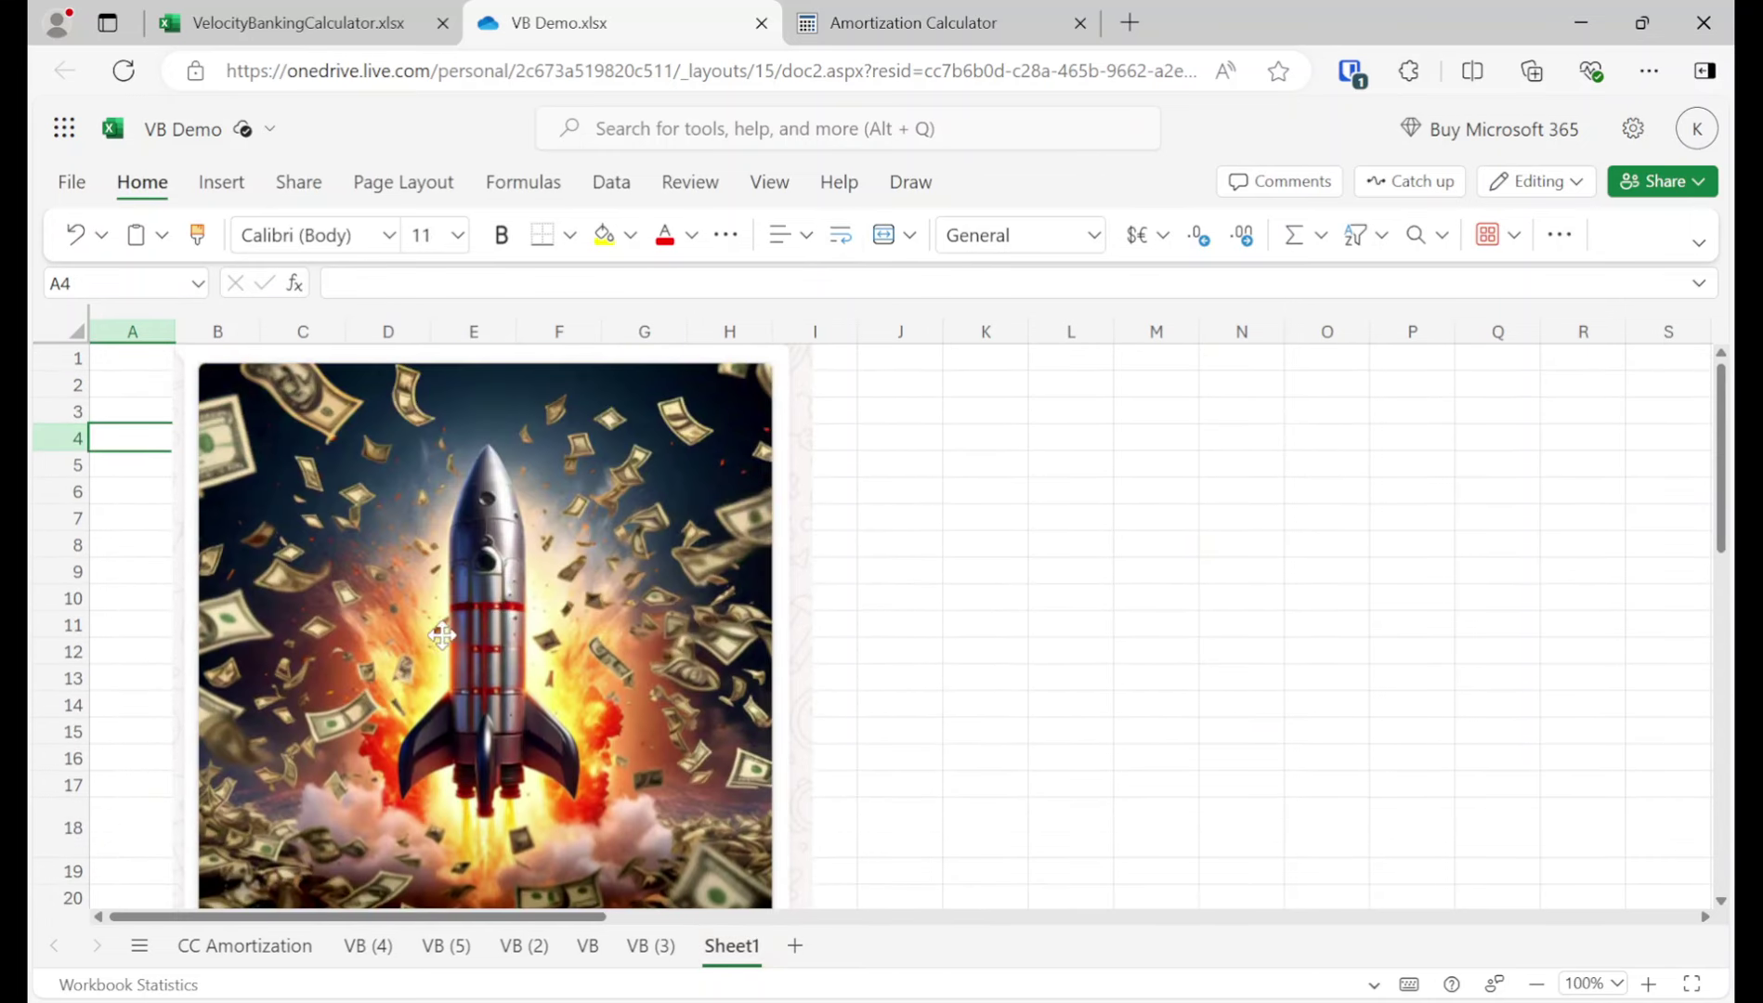